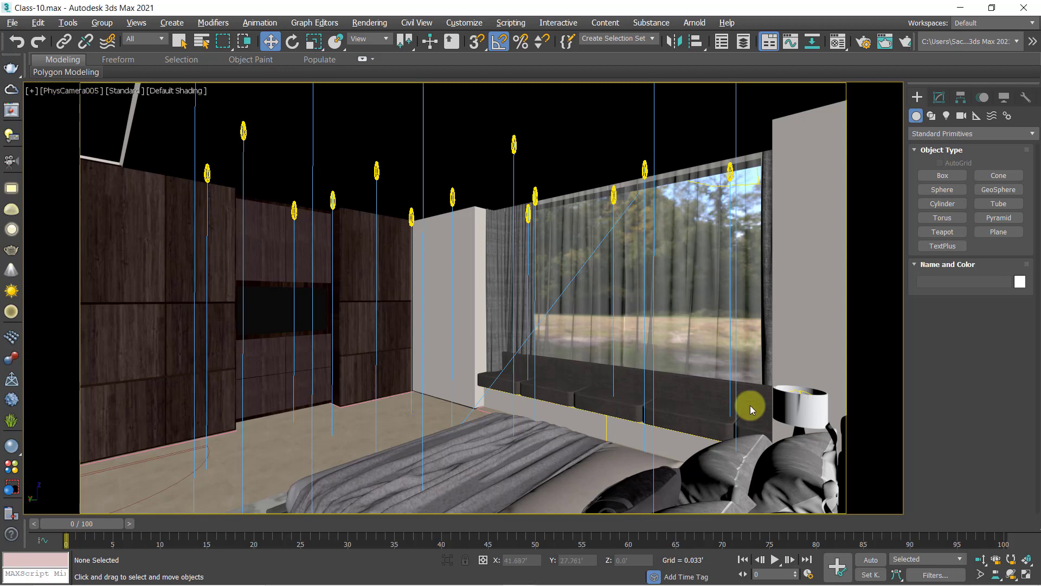
Step: Switch from the camera view to a maximized Top view
right_click(750, 405)
right_click(563, 407)
key(alt+w)
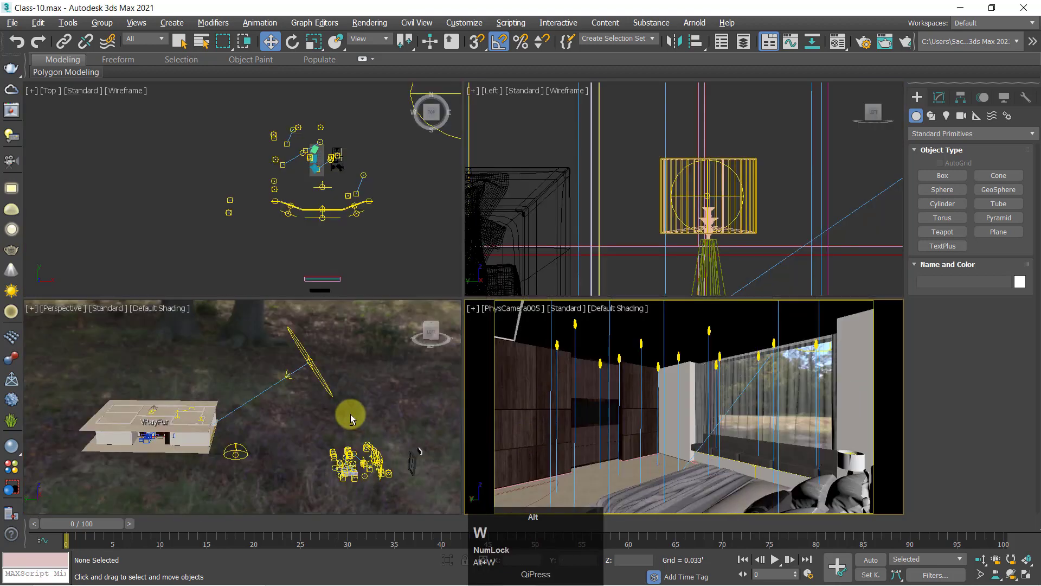
click(351, 414)
key(alt+w)
key(alt+w)
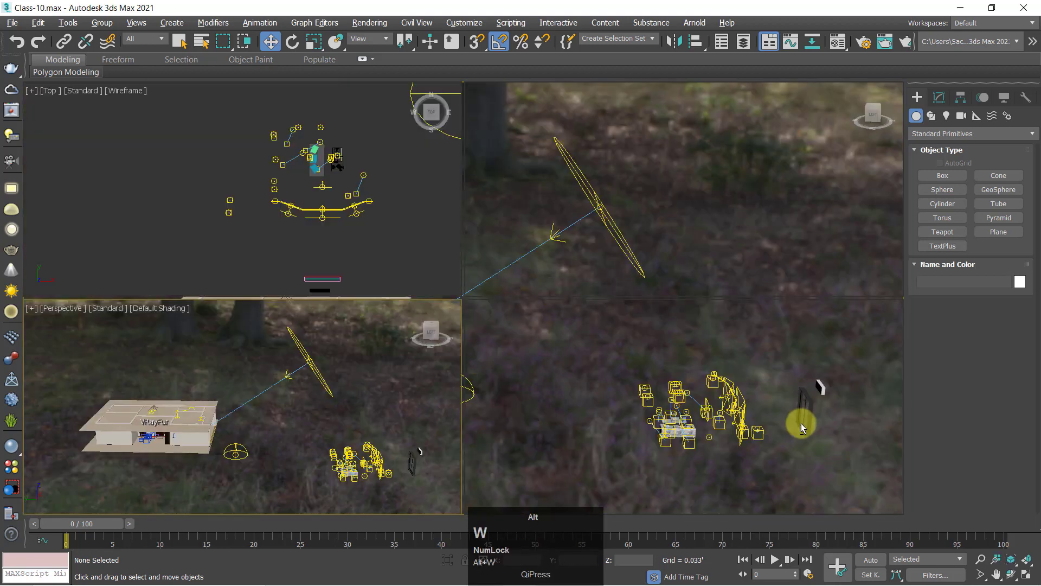
key(alt+w)
key(alt+w)
click(302, 195)
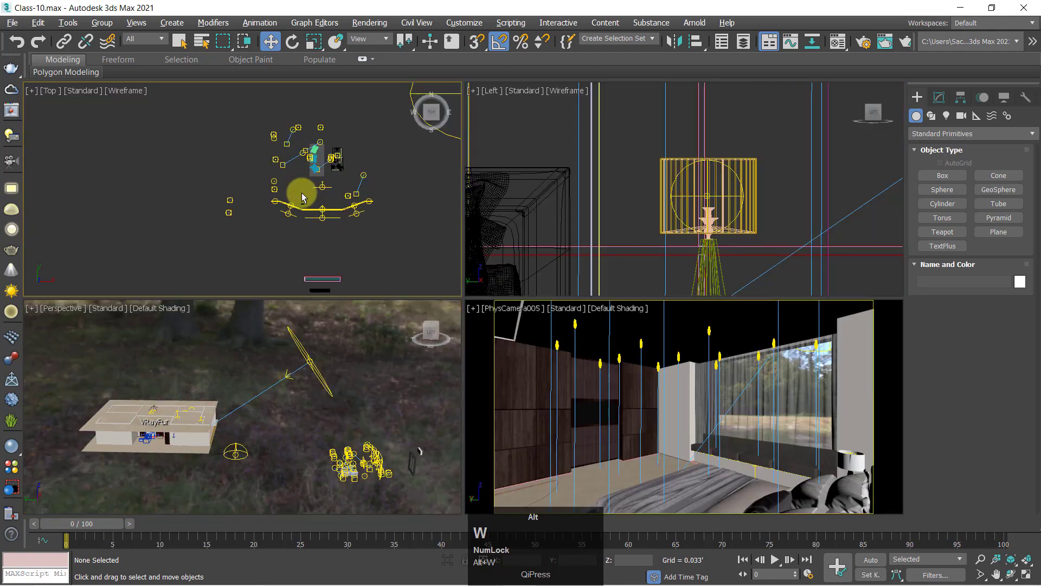
key(alt+w)
Step: Bring the house floor plan with the furnished bedroom into view in the Top view
scroll(616, 284, up, 6)
middle_drag(597, 211, 458, 399)
scroll(457, 399, up, 3)
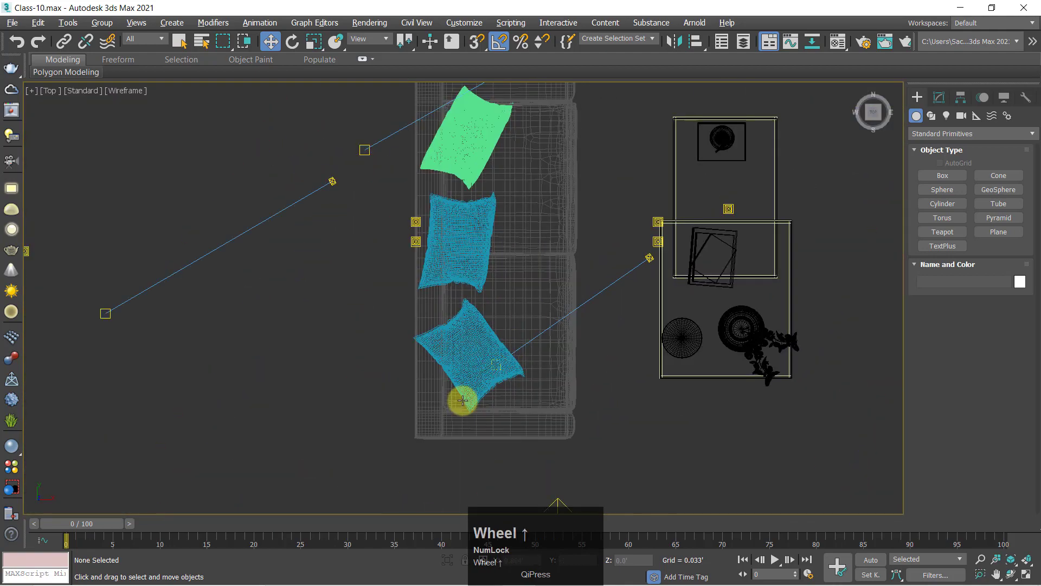
scroll(553, 372, up, 2)
key(z)
scroll(459, 285, up, 5)
scroll(458, 284, up, 3)
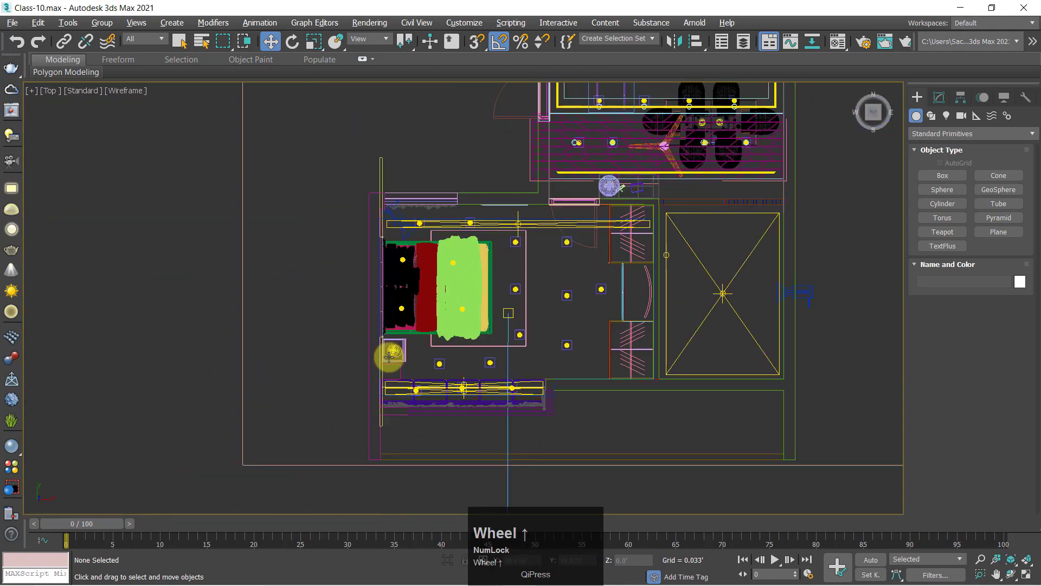
middle_drag(465, 360, 510, 304)
scroll(493, 221, down, 3)
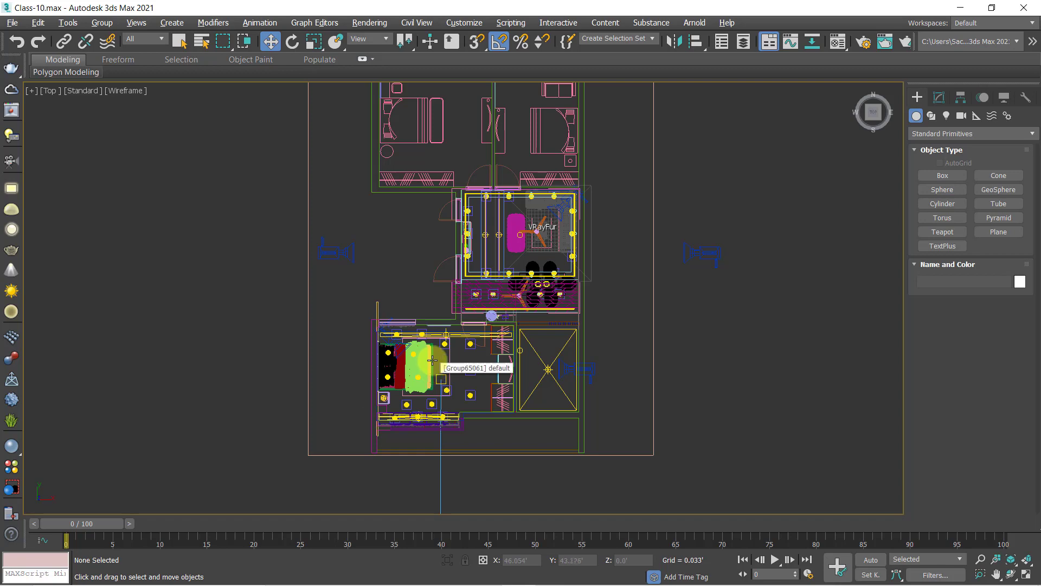
Step: Examine the floor plan, from the furnished bedroom to the two bedrooms that contain only 2D furniture outlines
middle_drag(432, 360, 416, 440)
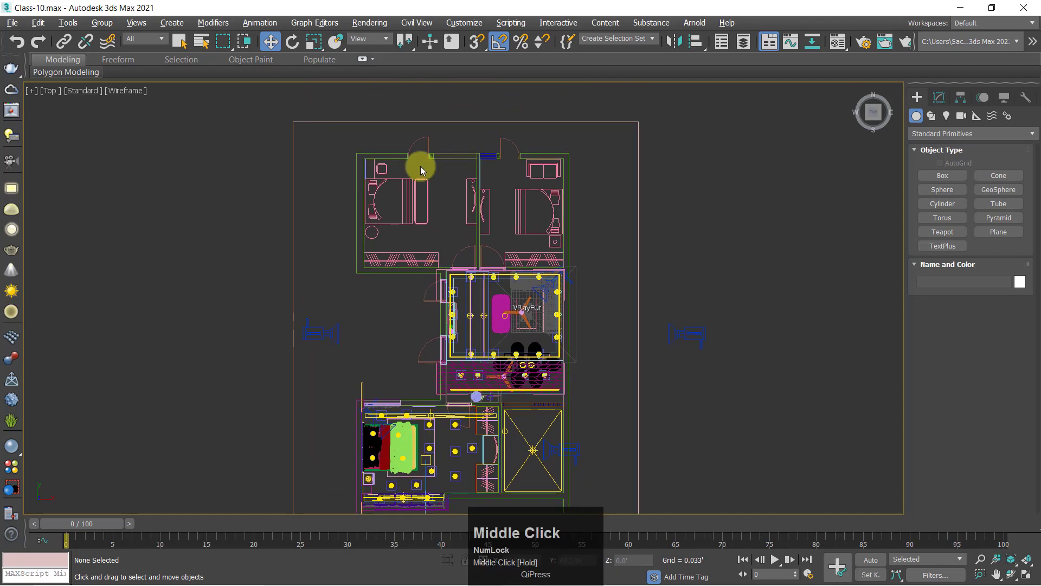
scroll(421, 166, up, 2)
middle_drag(419, 168, 418, 221)
scroll(418, 225, down, 3)
scroll(473, 243, down, 2)
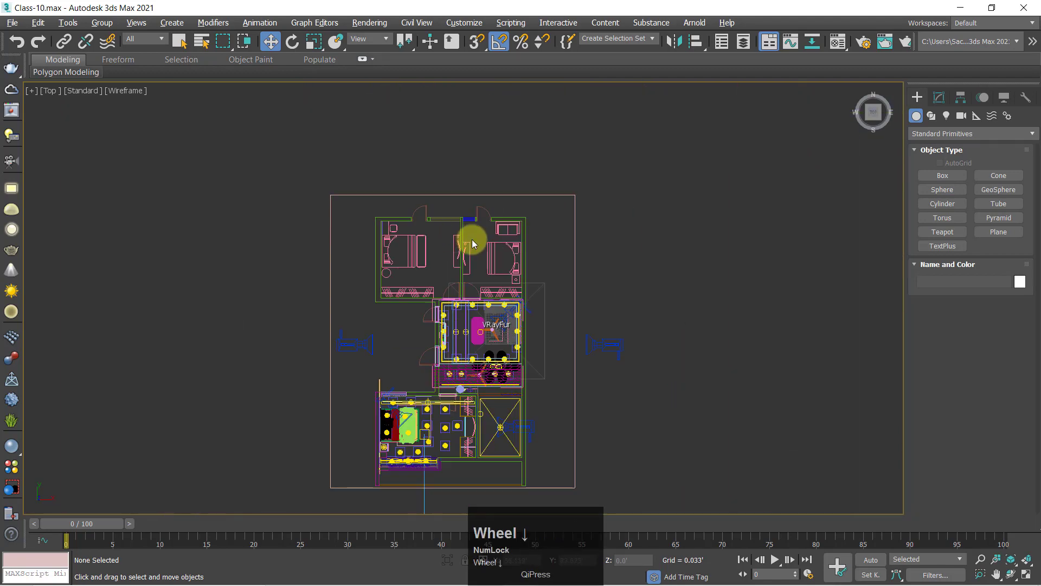
middle_drag(421, 285, 460, 172)
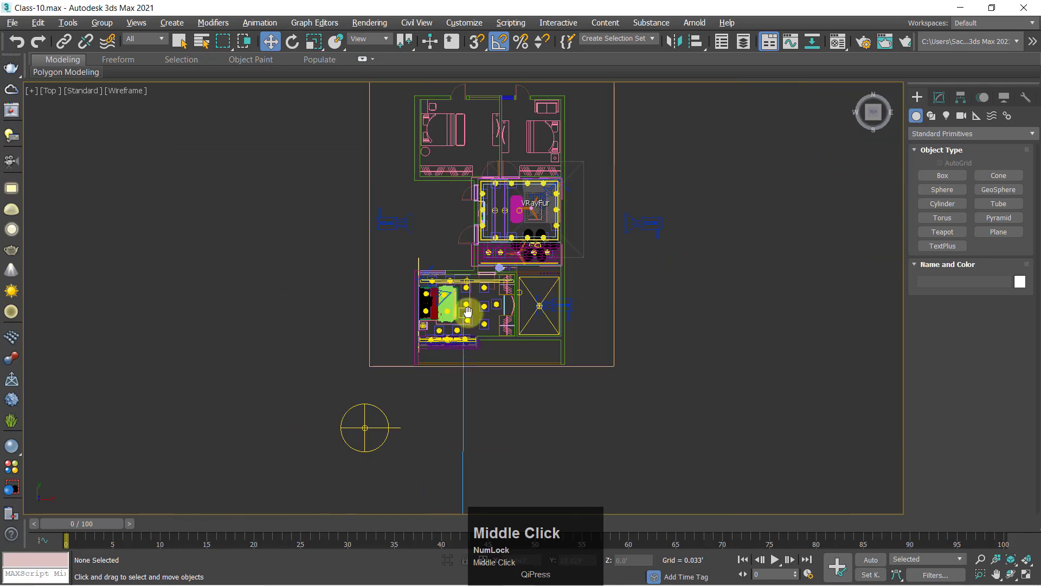
middle_drag(467, 312, 389, 318)
scroll(435, 429, up, 5)
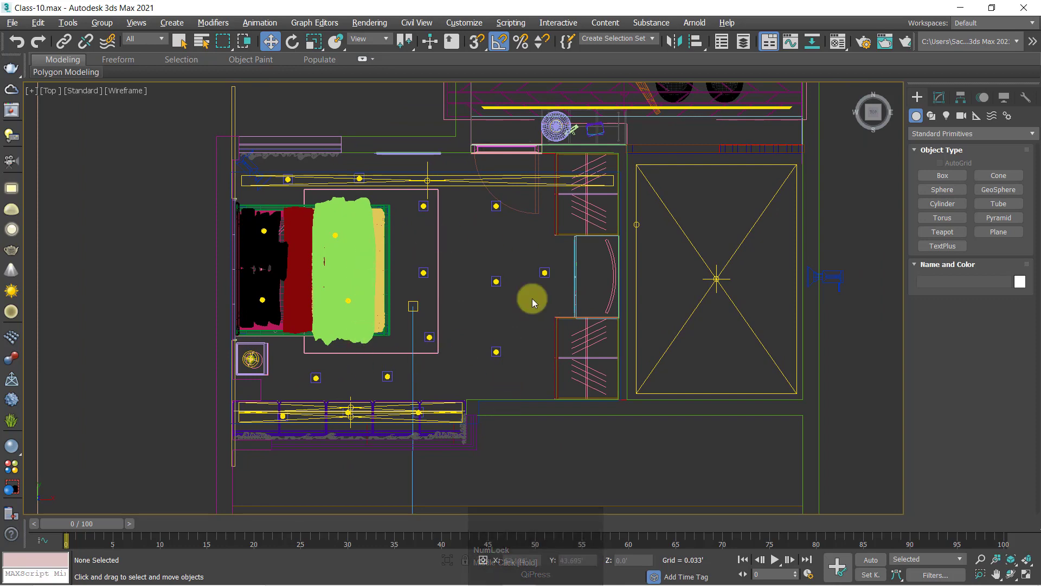
scroll(401, 280, down, 4)
scroll(402, 278, down, 5)
middle_drag(423, 146, 433, 297)
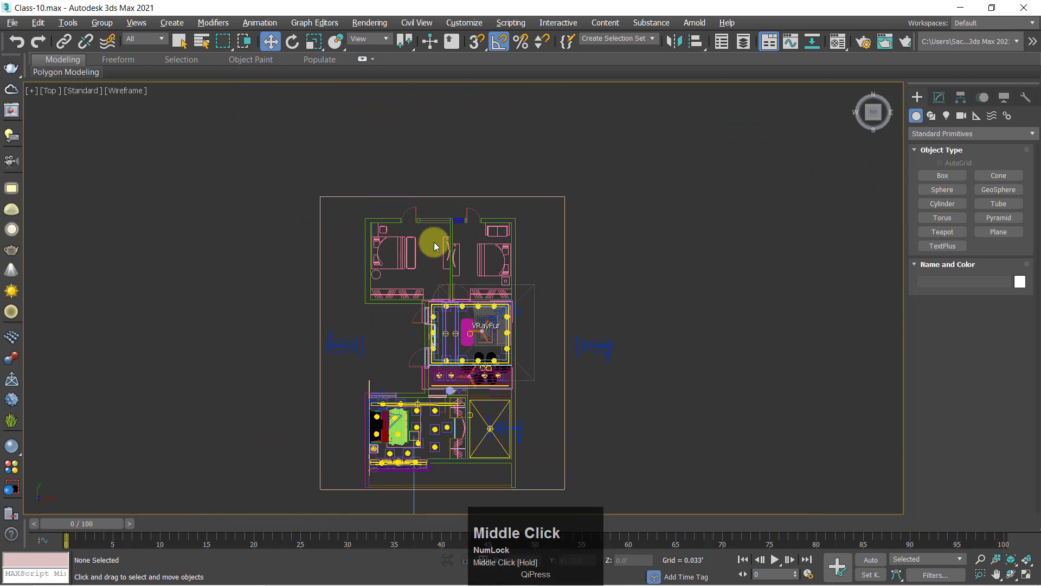
scroll(433, 241, up, 5)
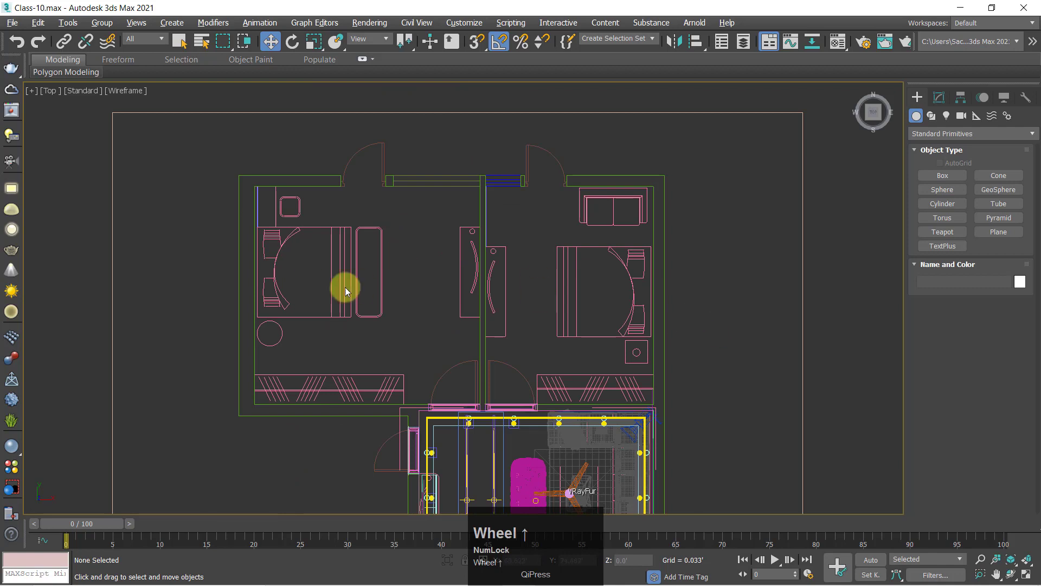
scroll(367, 275, up, 2)
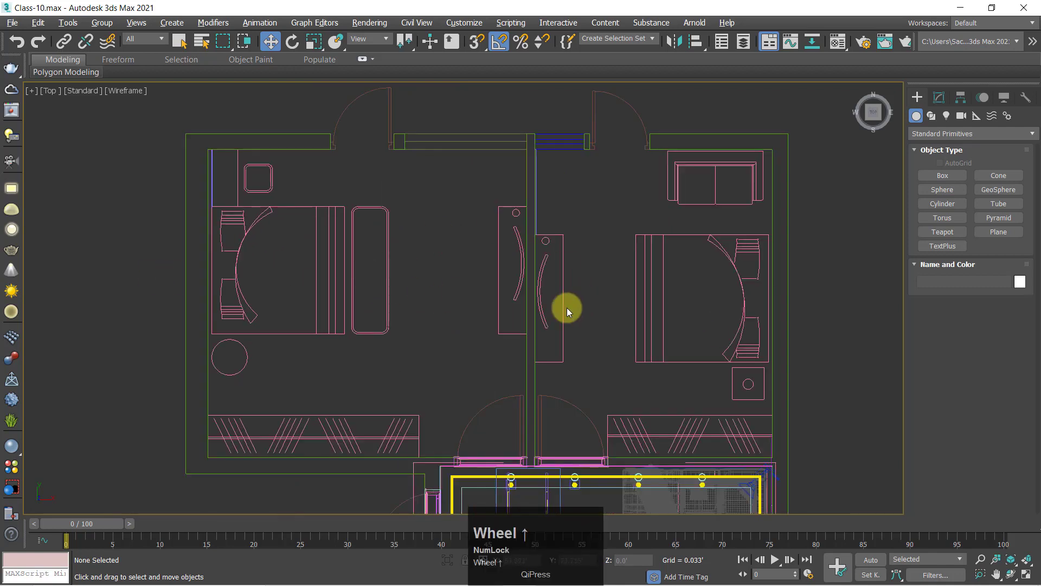
middle_drag(476, 298, 473, 268)
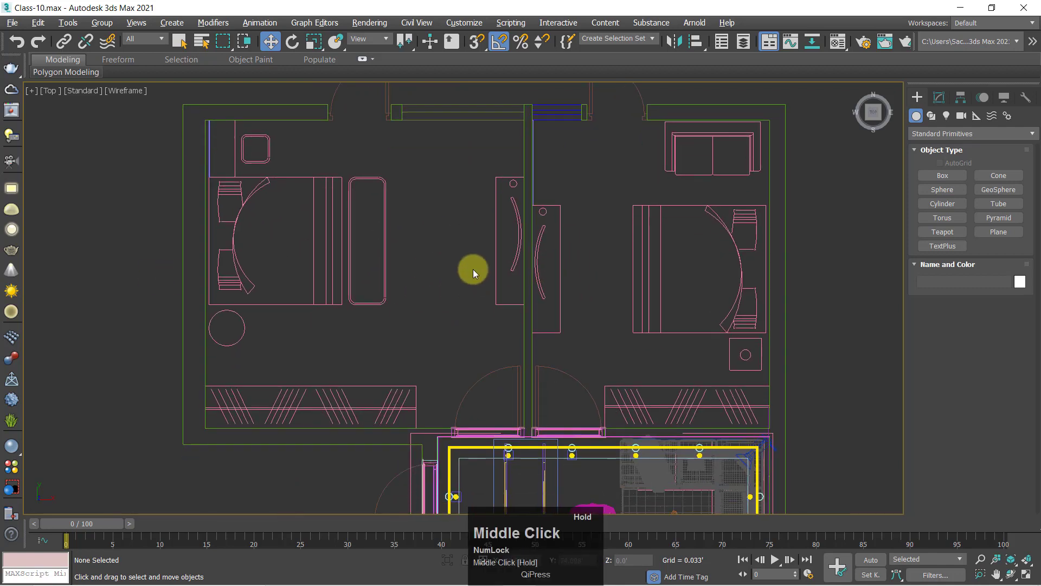
middle_drag(438, 226, 424, 278)
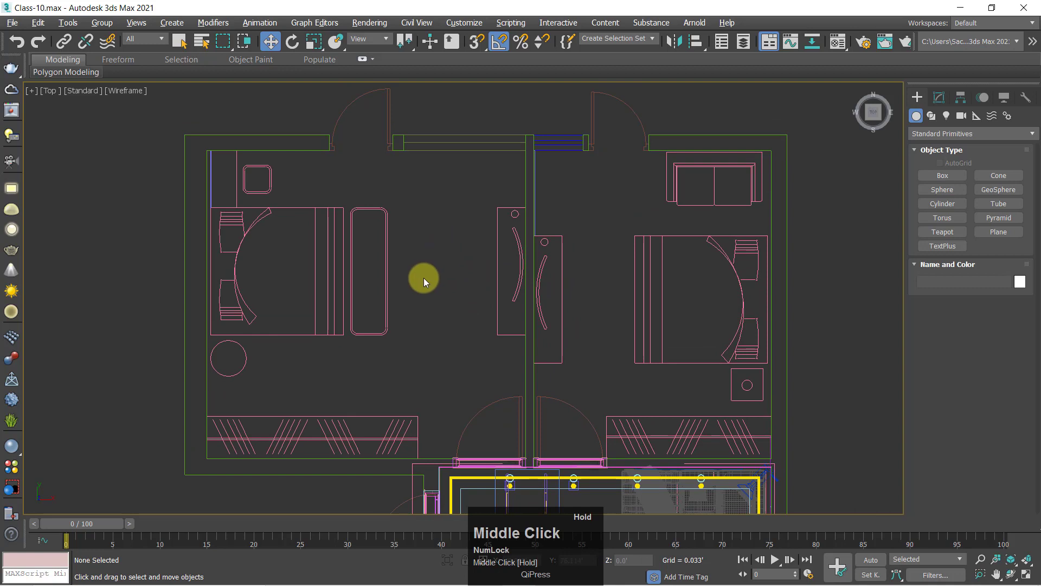
Step: Compare the modelled bedroom with the layouts of the two unfurnished bedrooms in the plan
click(382, 249)
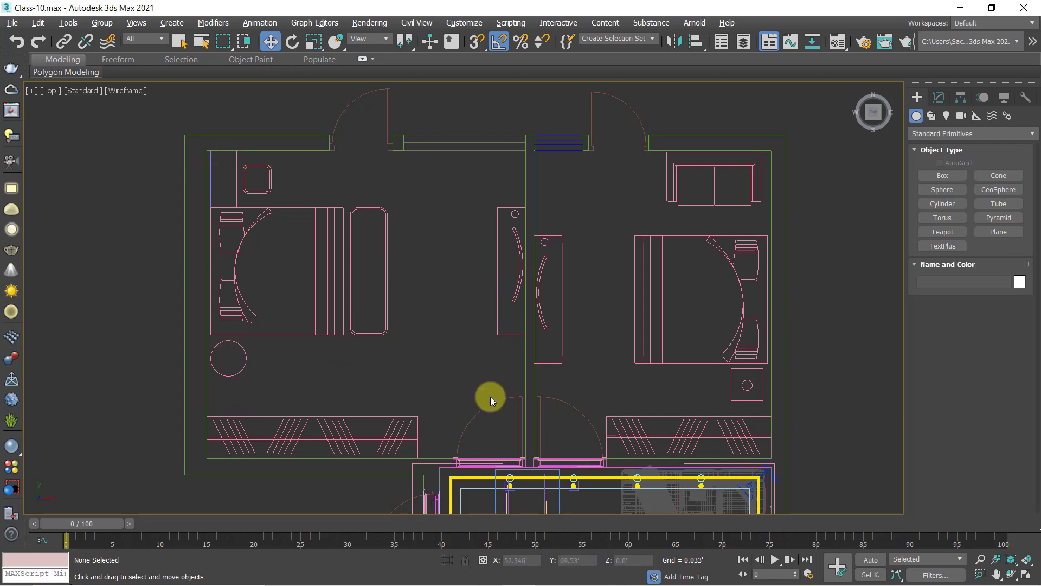
middle_drag(491, 401, 488, 237)
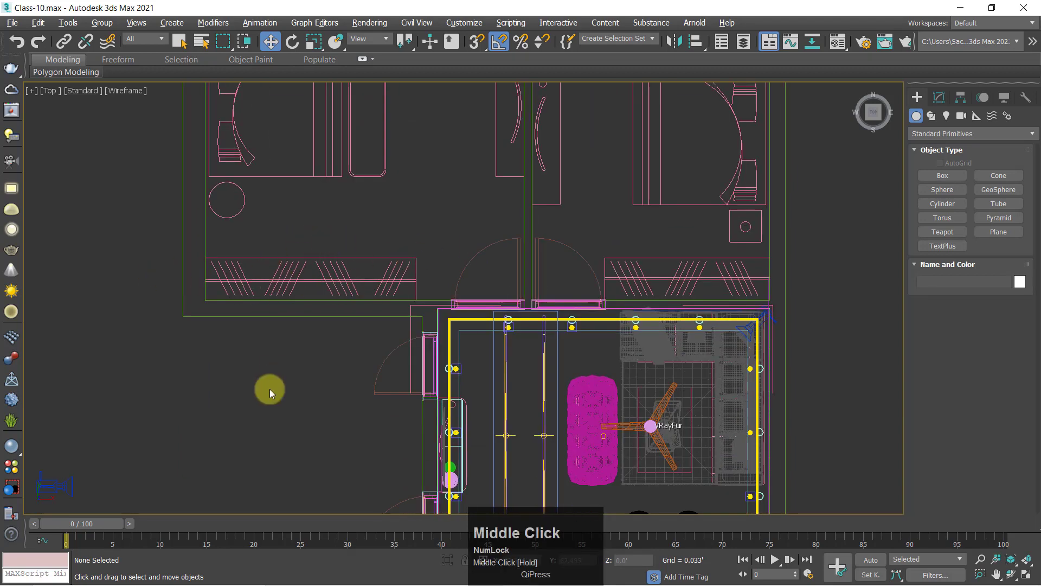
middle_drag(270, 391, 516, 204)
scroll(468, 216, up, 4)
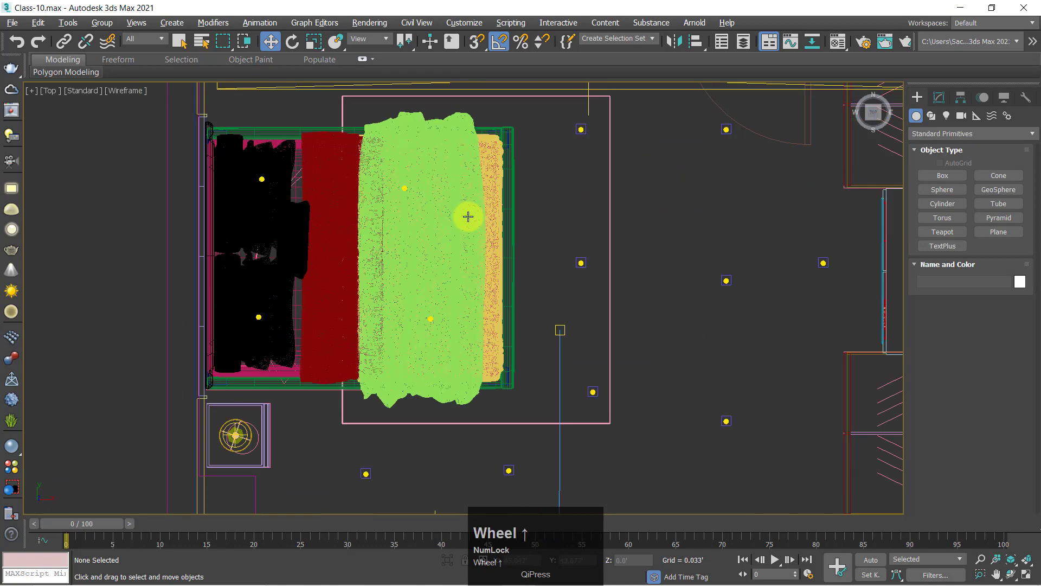
scroll(468, 216, up, 2)
scroll(507, 165, down, 5)
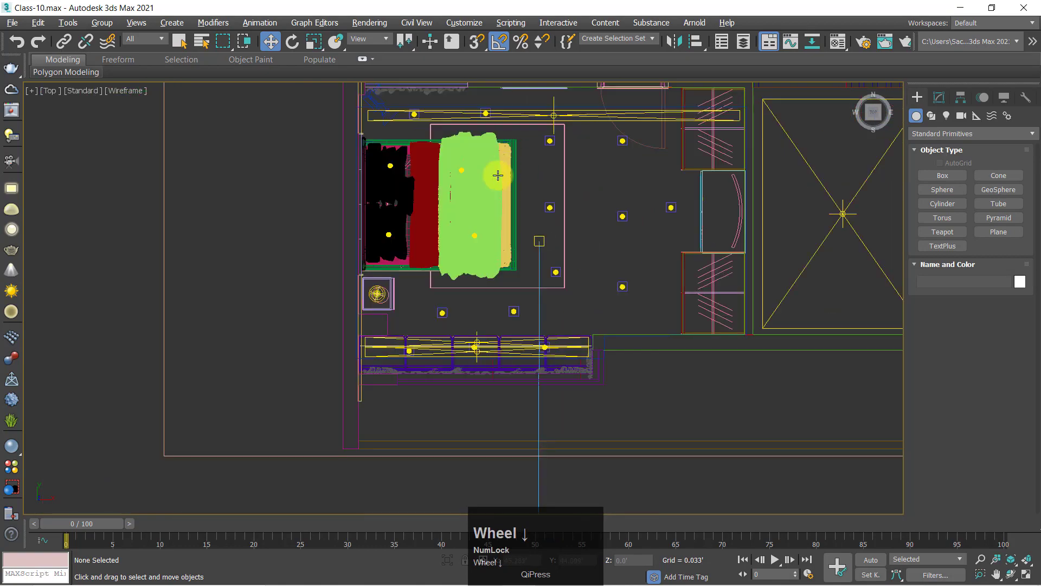
click(498, 175)
click(586, 232)
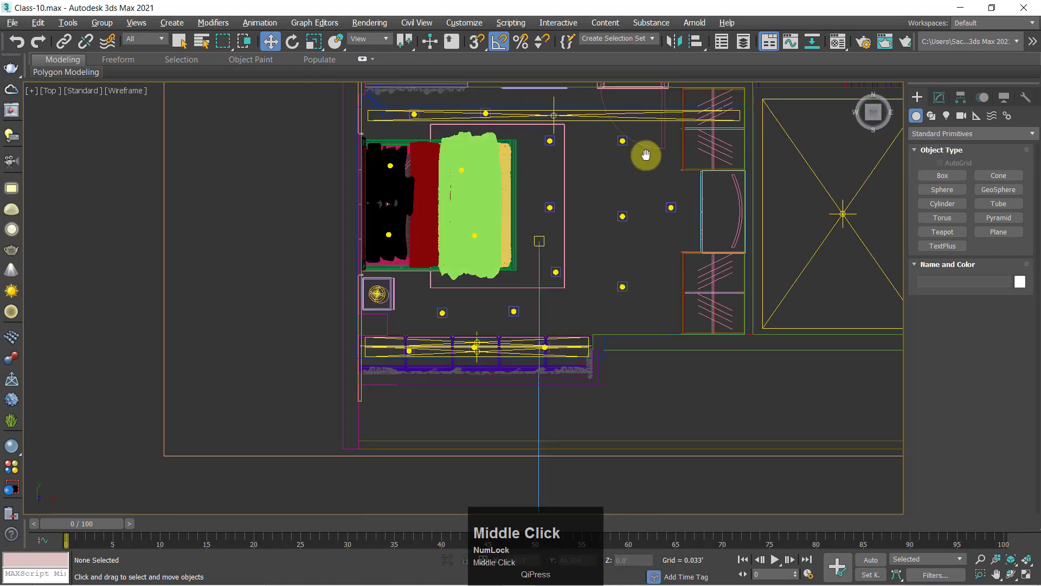
middle_drag(644, 156, 531, 491)
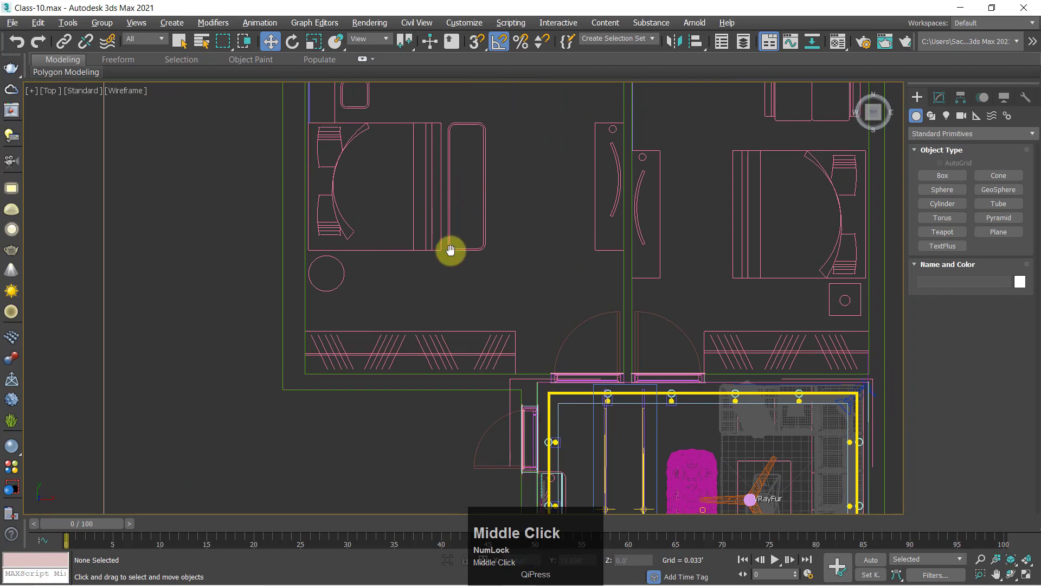
middle_drag(450, 249, 444, 362)
click(515, 268)
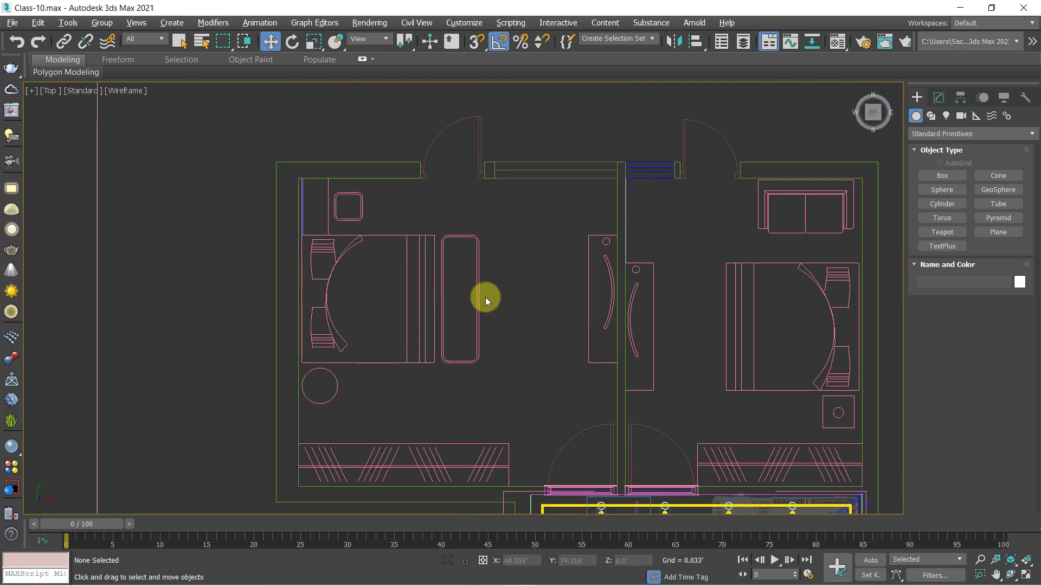
click(455, 197)
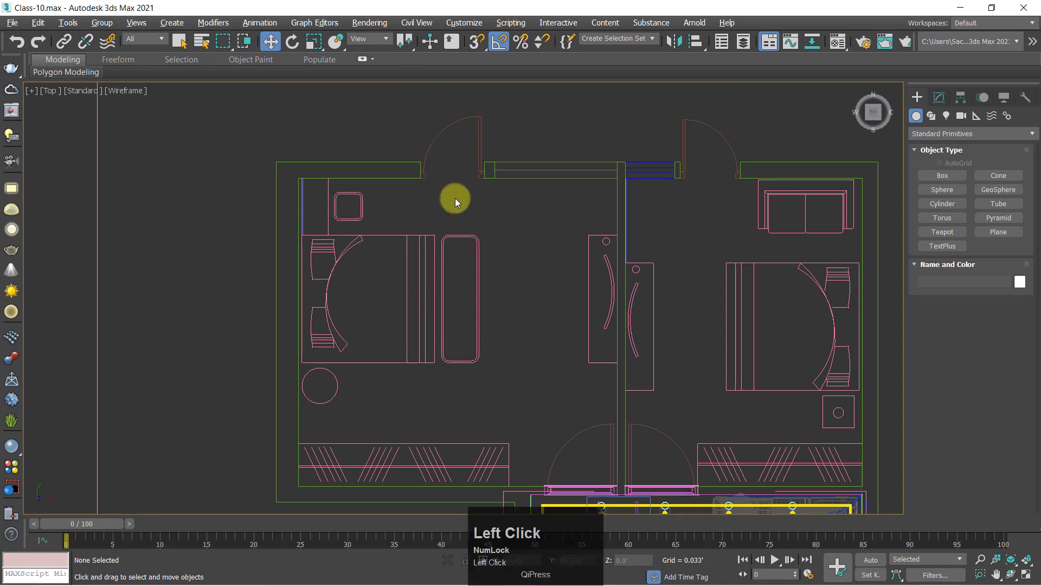
middle_drag(496, 252, 490, 195)
middle_drag(467, 430, 525, 367)
key(super)
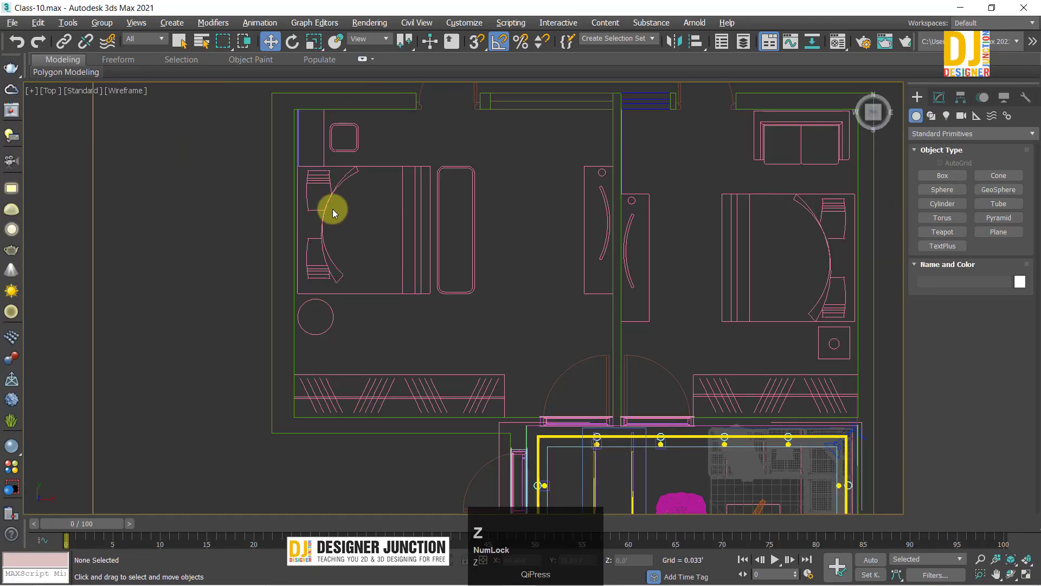
Step: Inspect the sofa with cushions, side tables and surrounding lights placed outside the house plan
key(z)
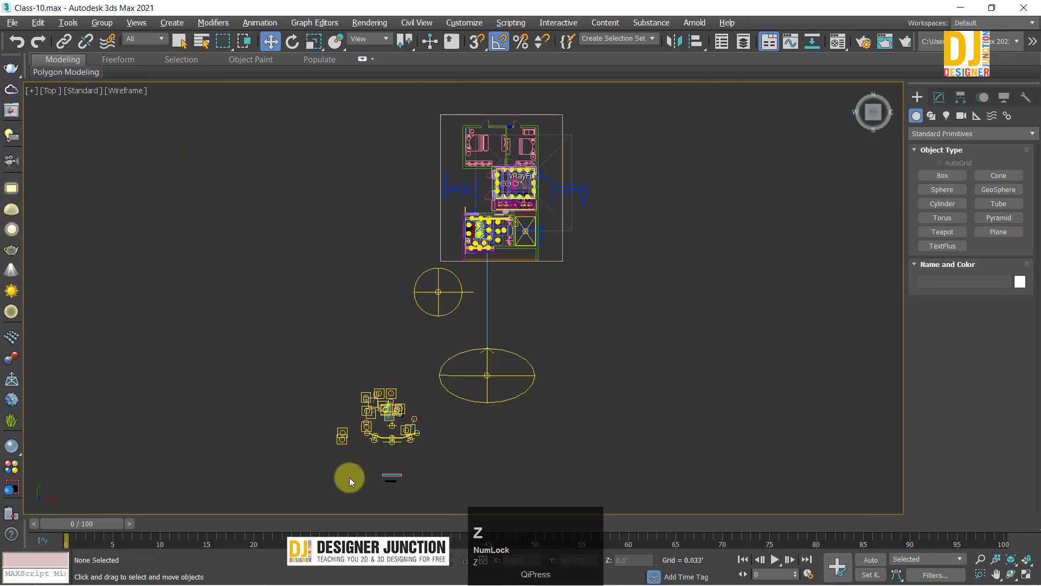
scroll(349, 484, up, 5)
middle_drag(557, 414, 468, 277)
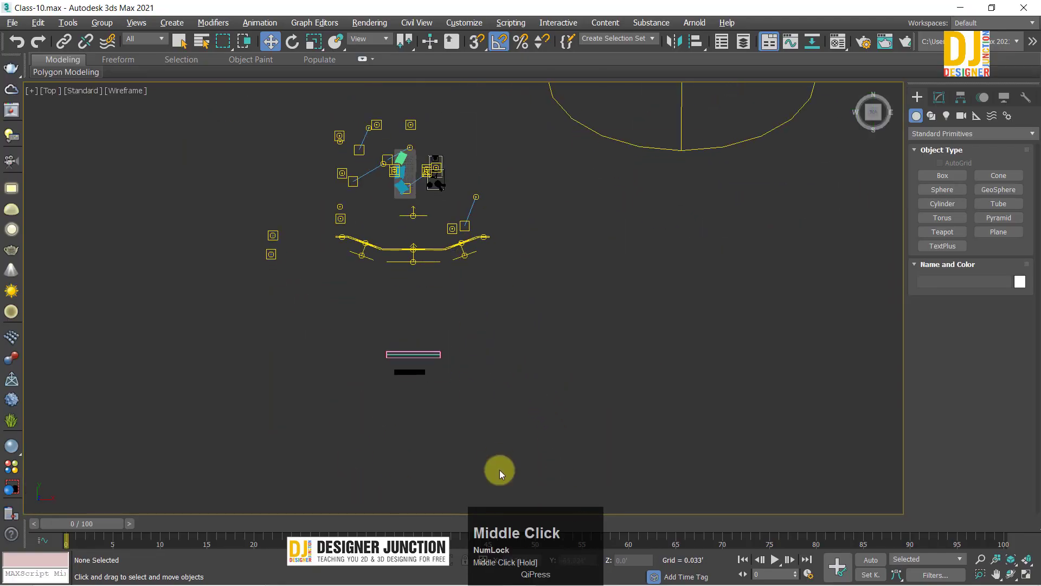
middle_drag(356, 206, 367, 281)
scroll(370, 272, up, 6)
middle_drag(523, 167, 430, 257)
click(444, 255)
ctrl+click(455, 217)
click(721, 340)
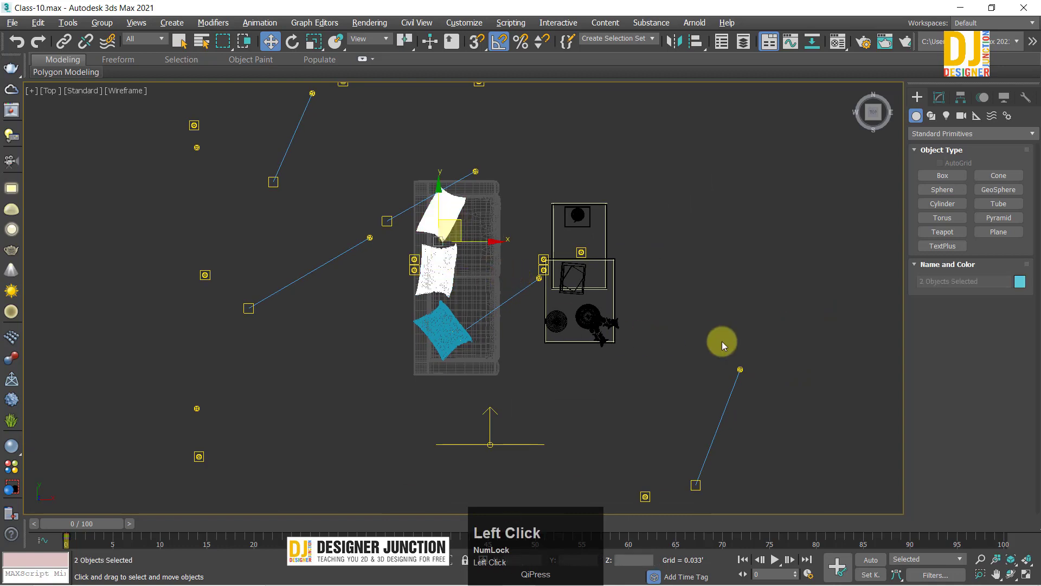
scroll(603, 367, down, 3)
Step: Hide the Lights category and show the whole scene in a maximized Perspective view
click(1004, 97)
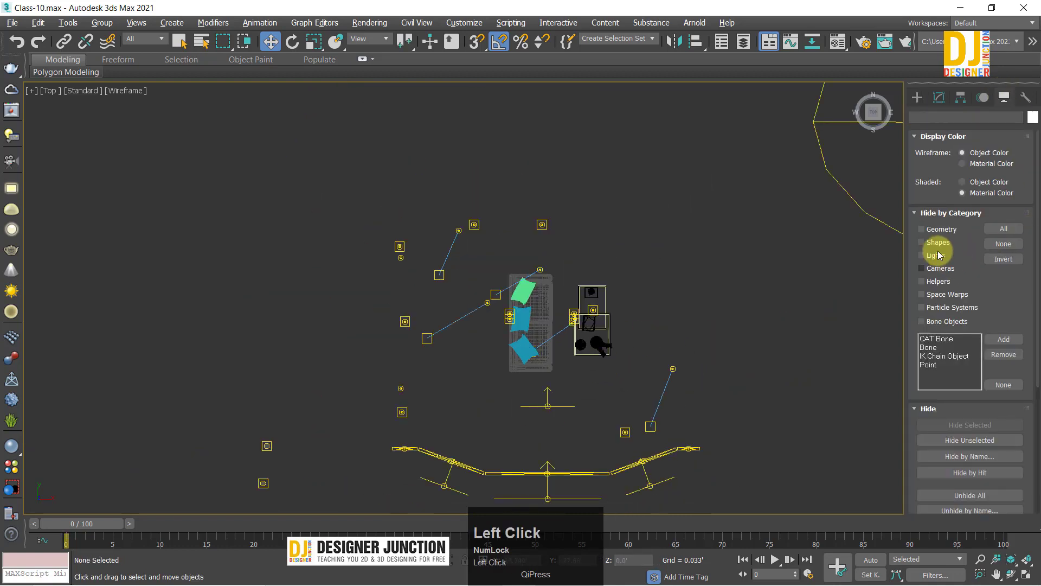
click(921, 255)
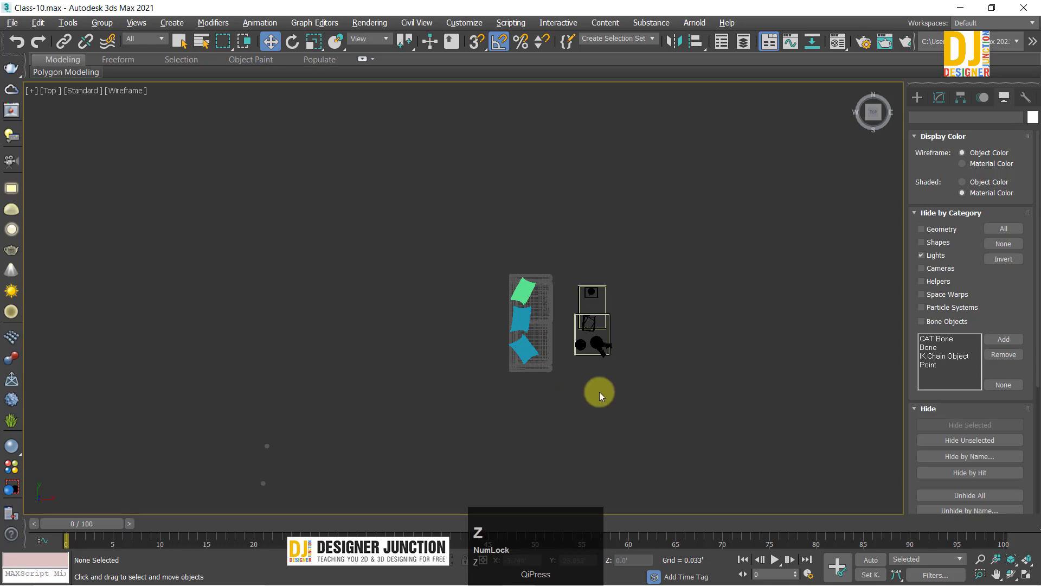
key(z)
key(alt+w)
middle_click(643, 402)
key(alt+w)
key(alt+w)
middle_click(257, 405)
key(alt+w)
key(z)
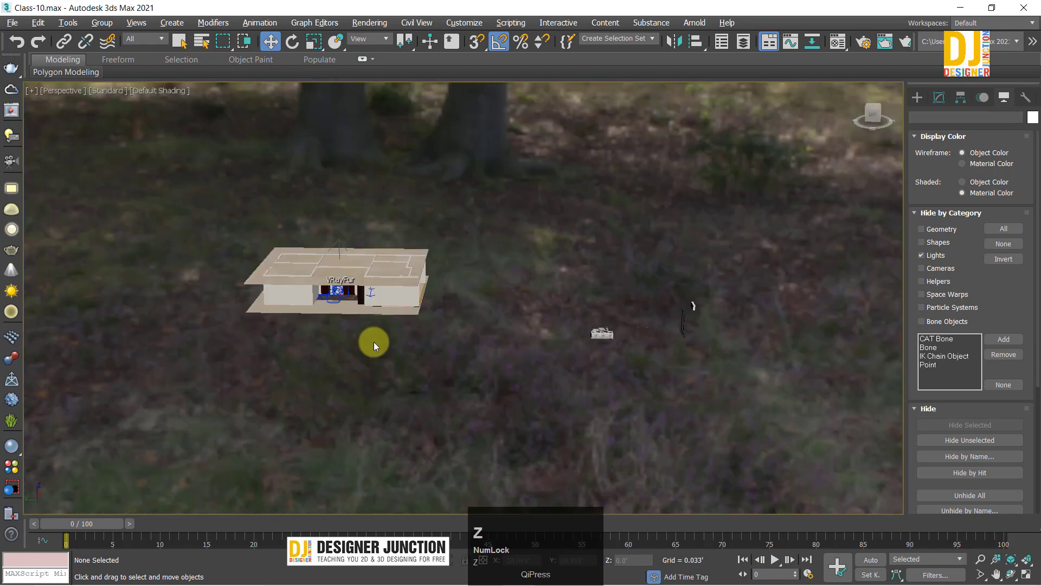
Step: Hide the roof slab that covers the house
scroll(287, 242, up, 5)
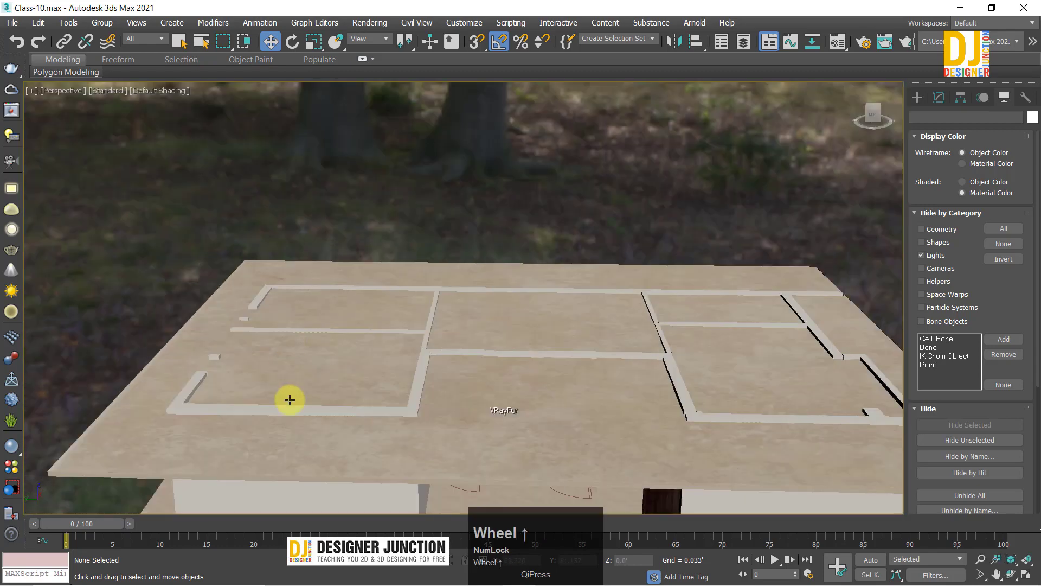
click(286, 360)
right_click(287, 361)
click(317, 307)
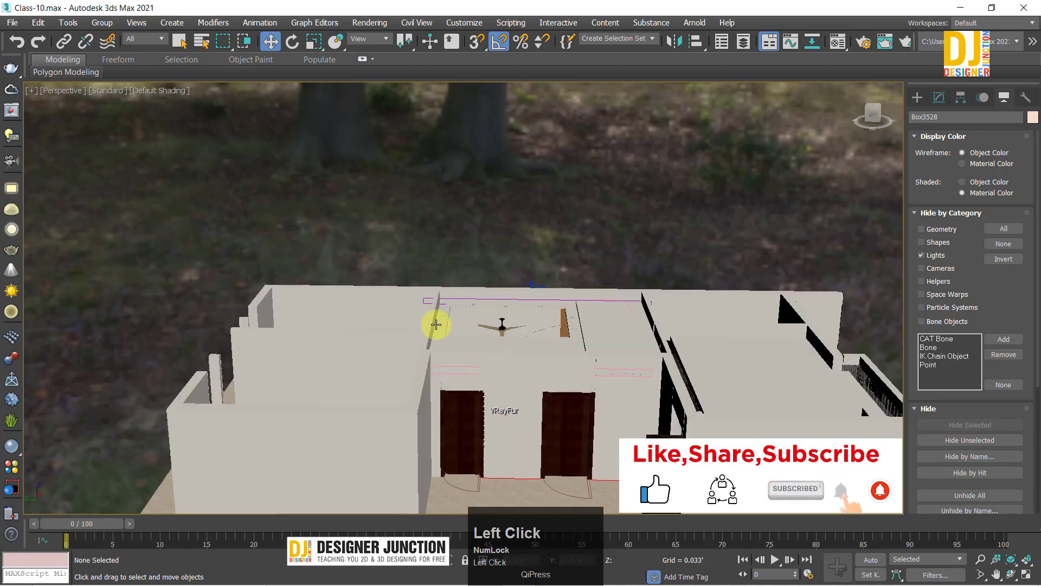
Step: Inspect the walls, openings and floor outlines of the two unfurnished bedrooms from above in the Perspective view
alt+middle_drag(432, 325, 263, 249)
alt+middle_drag(275, 168, 455, 167)
scroll(369, 249, up, 5)
alt+middle_drag(369, 249, 493, 94)
alt+middle_drag(490, 263, 480, 188)
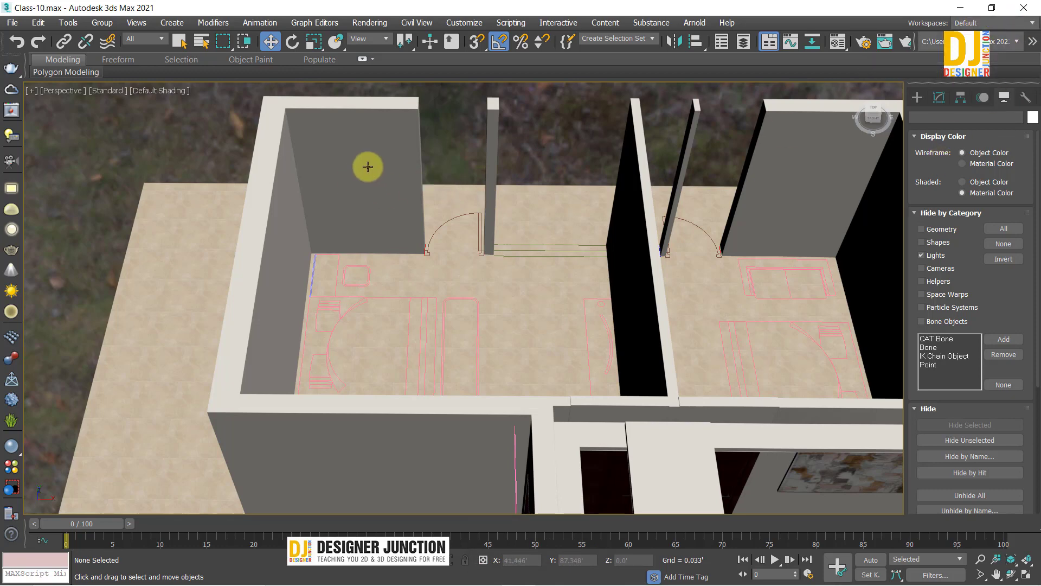
alt+middle_drag(391, 162, 537, 248)
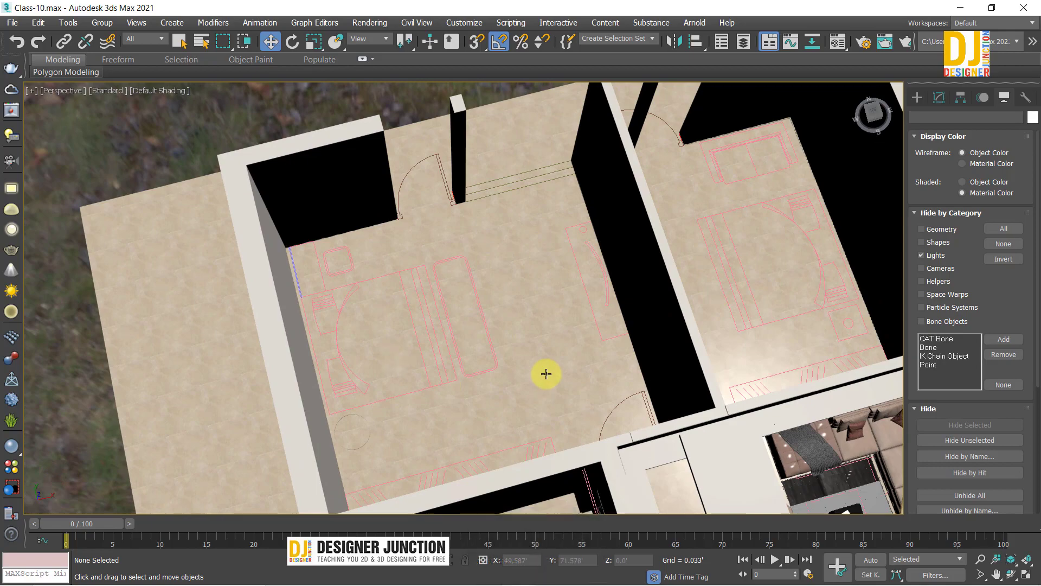
alt+middle_drag(435, 330, 297, 243)
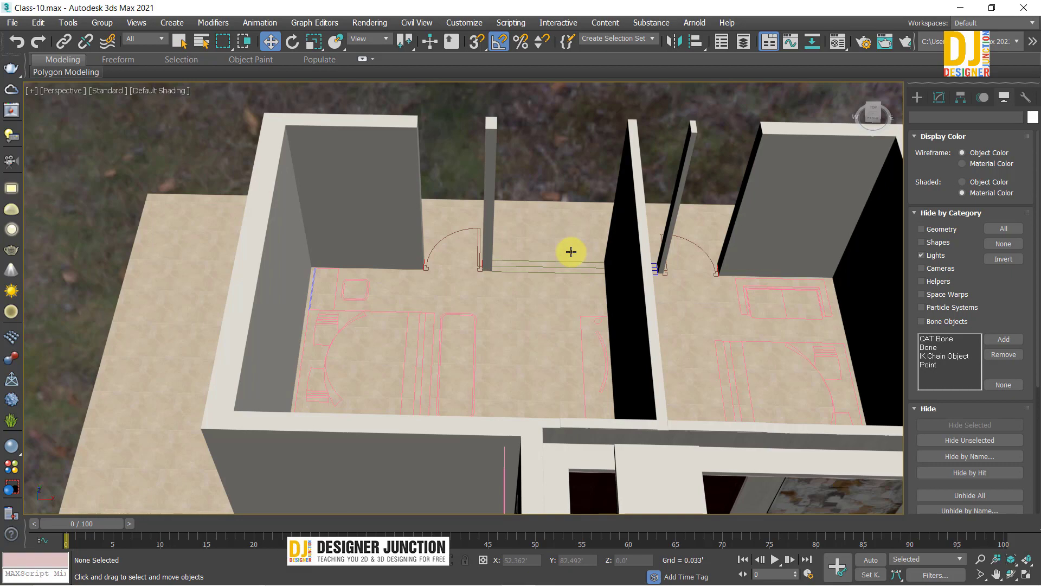
Step: Examine the two unfurnished bedrooms' door and window openings and furniture outlines in the Perspective and Top views
key(alt)
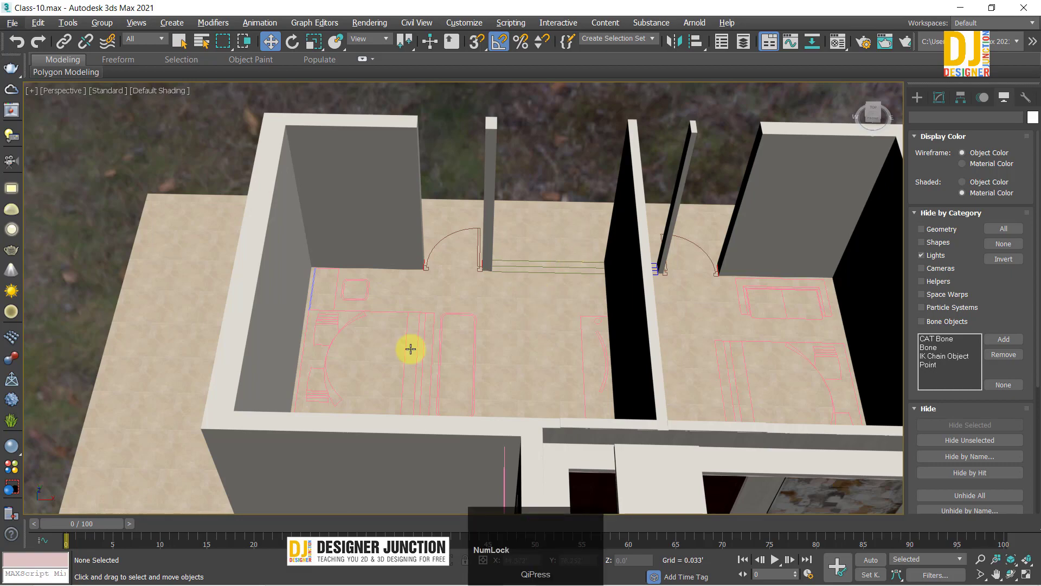
alt+middle_drag(425, 262, 413, 231)
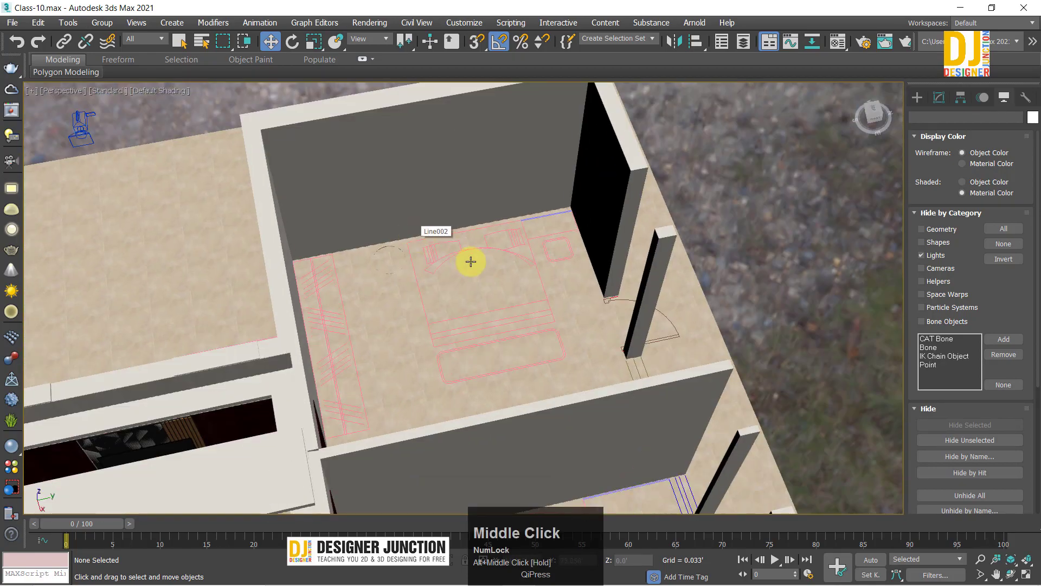
alt+middle_drag(471, 261, 629, 314)
alt+middle_drag(396, 280, 577, 177)
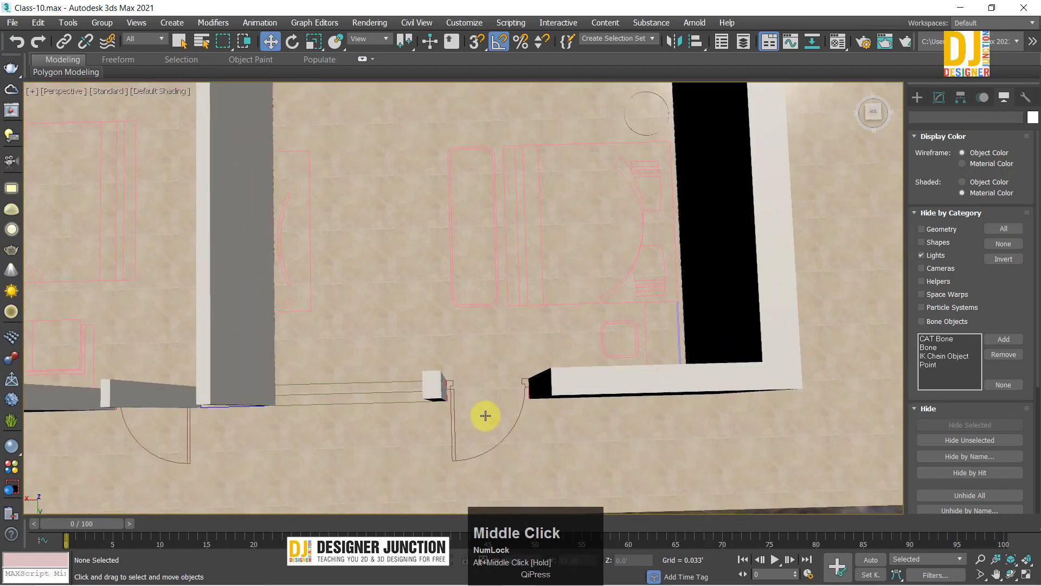
alt+middle_drag(474, 401, 593, 309)
key(alt+w)
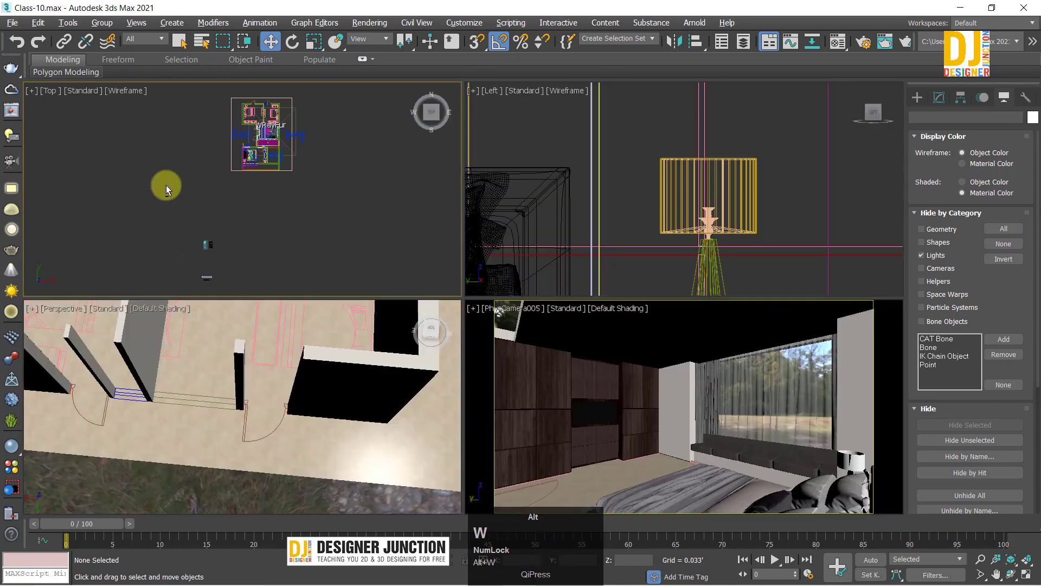
key(alt+w)
scroll(511, 140, up, 5)
middle_drag(520, 209, 390, 190)
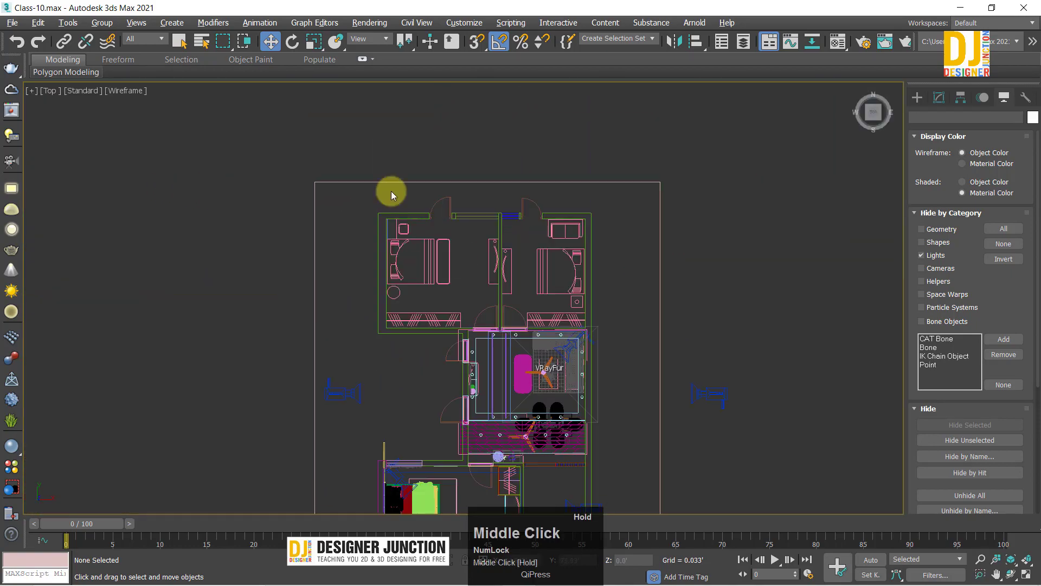
scroll(465, 218, up, 3)
middle_drag(465, 219, 442, 221)
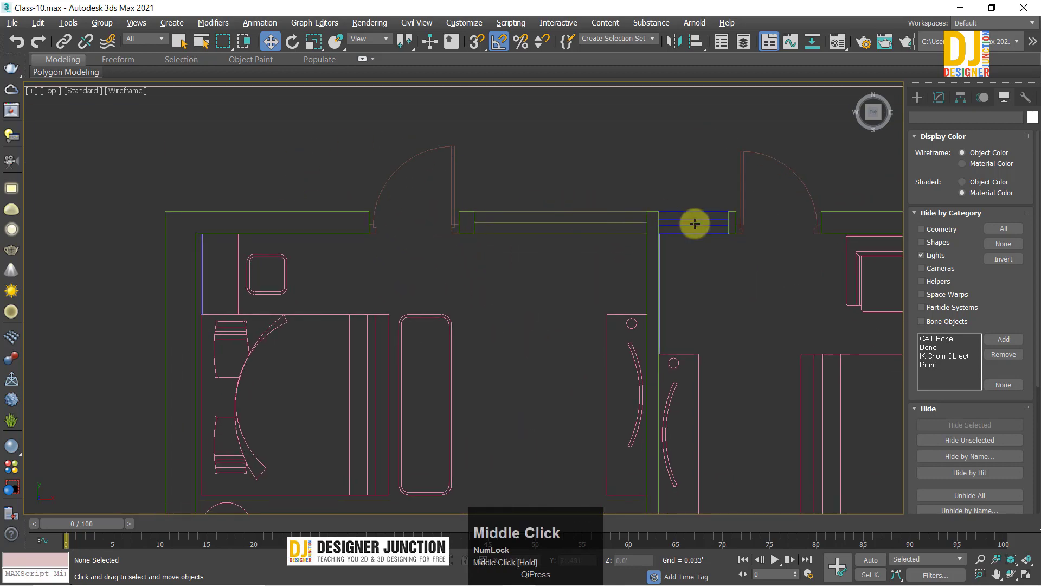
key(alt+w)
key(alt+w)
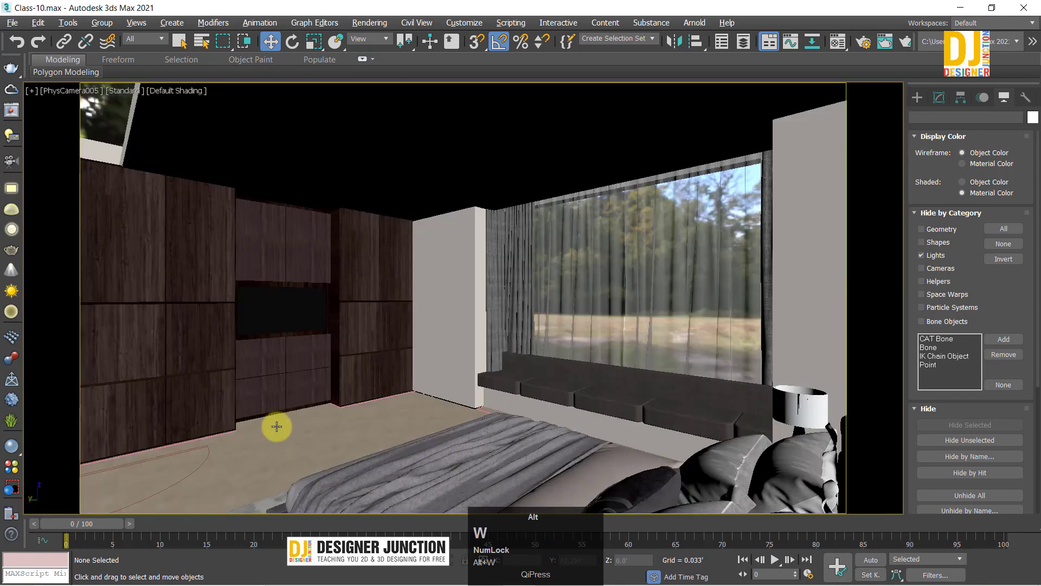
key(alt+w)
key(alt+w)
alt+middle_drag(472, 361, 1012, 112)
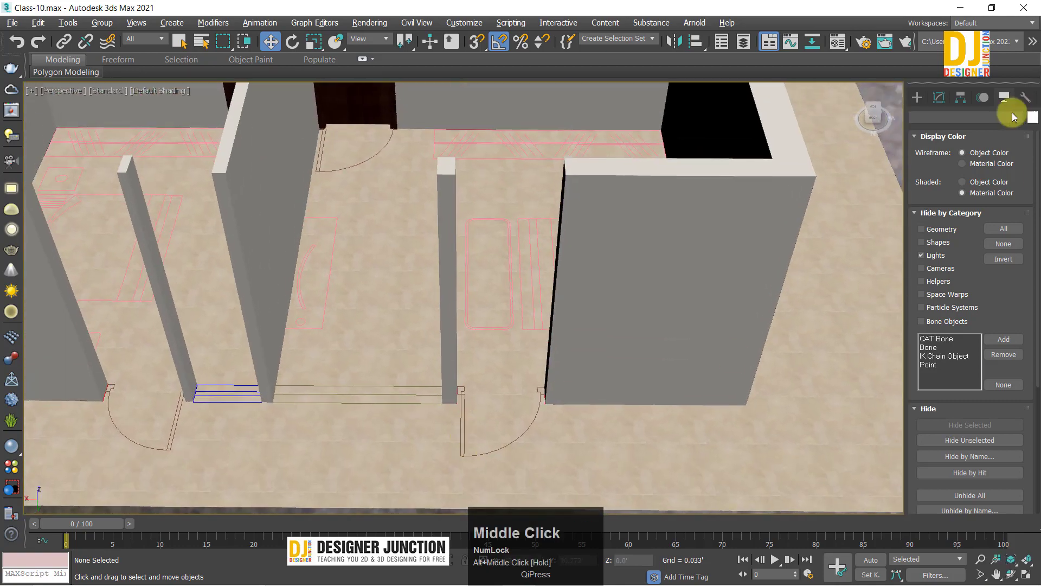
Step: With snaps on, draw a rectangle across the outer door opening at wall-top height, between the narrow pillar and the corner wall
click(917, 96)
click(931, 115)
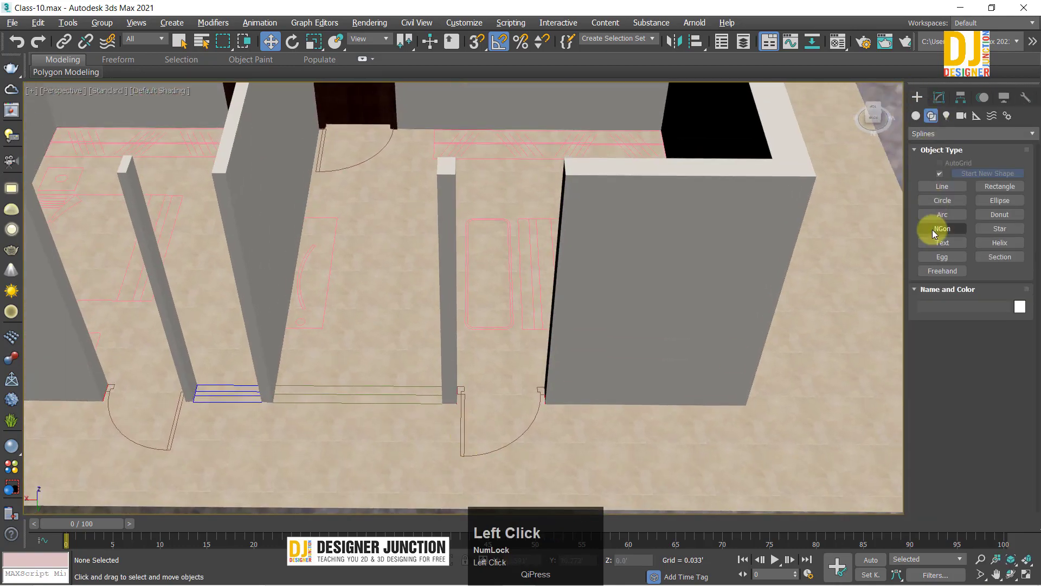
click(988, 187)
alt+middle_drag(400, 186, 388, 205)
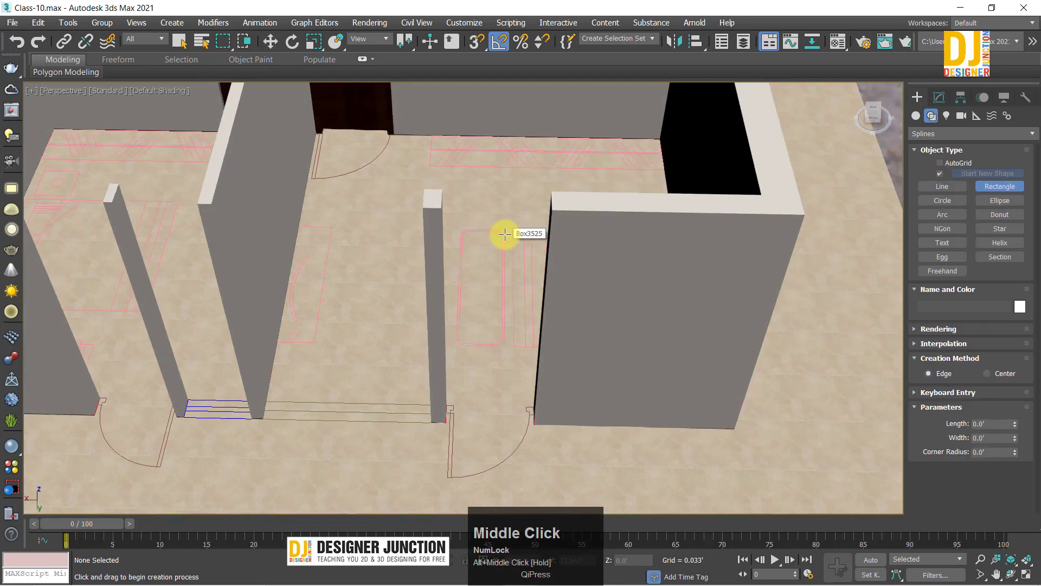
alt+middle_drag(517, 223, 500, 186)
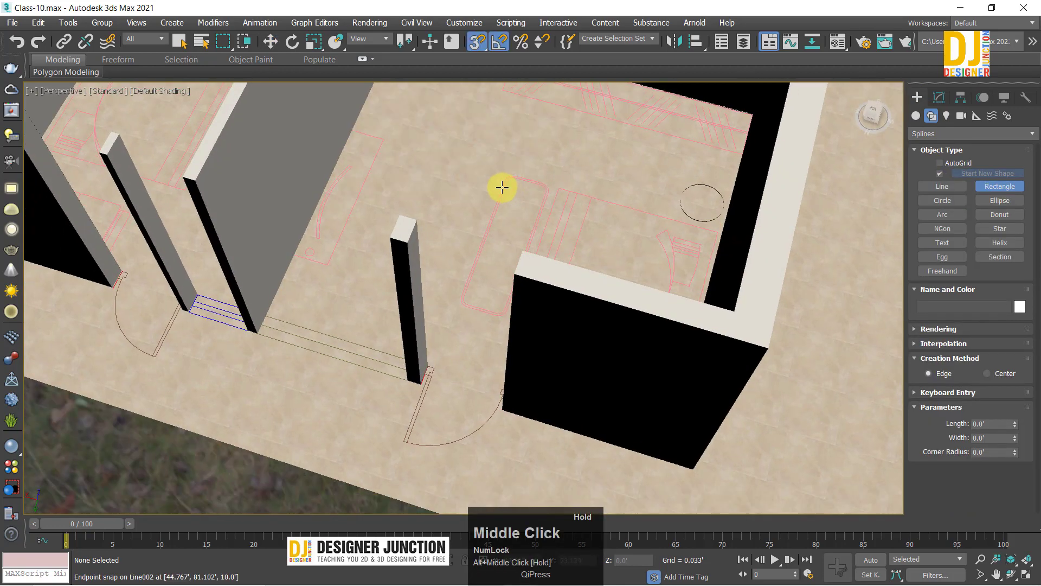
alt+middle_drag(438, 332, 435, 310)
scroll(483, 351, up, 2)
mouse_move(435, 310)
middle_down()
mouse_move(440, 329)
mouse_move(428, 303)
middle_up()
alt+middle_drag(353, 100, 360, 177)
drag(340, 241, 507, 323)
right_click(451, 300)
Step: Draw a second snapped rectangle across the window opening at wall-top height, from the partition wall to the narrow pillar
alt+middle_drag(451, 300, 455, 204)
scroll(414, 213, down, 4)
alt+middle_drag(220, 281, 268, 403)
click(942, 187)
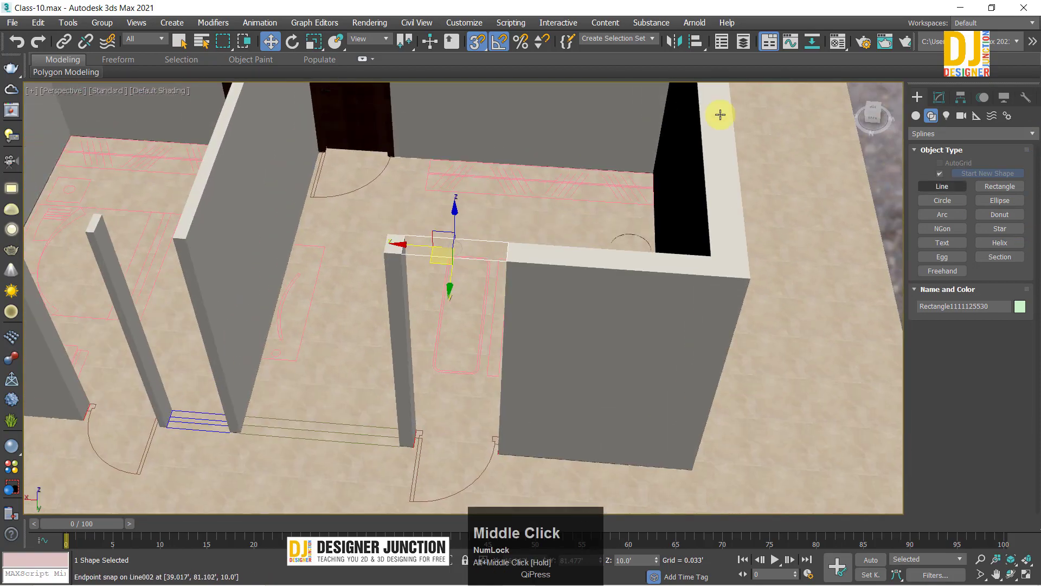
click(988, 189)
mouse_move(546, 249)
middle_down()
mouse_move(532, 255)
mouse_move(556, 255)
middle_up()
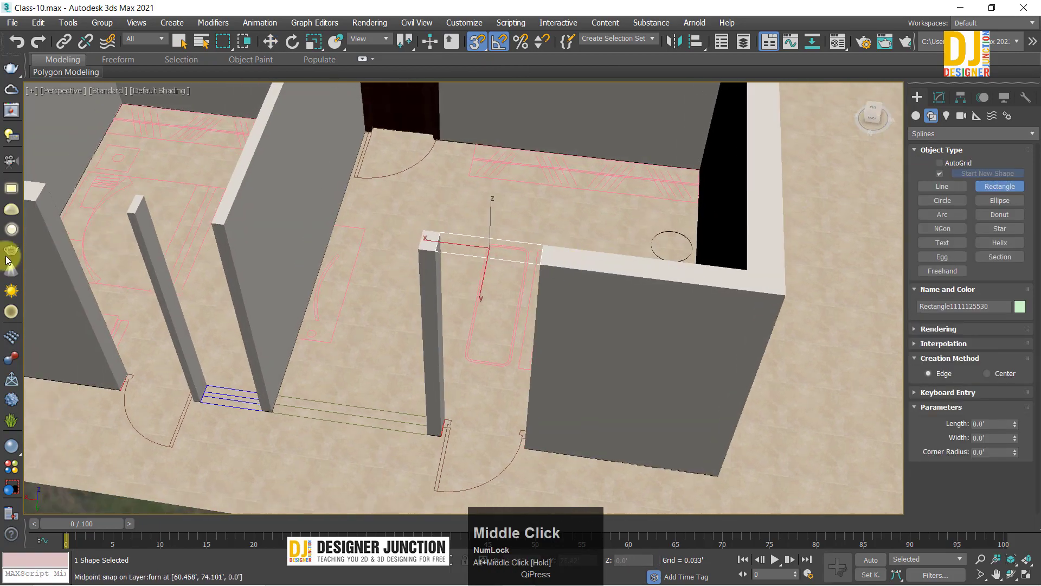
alt+middle_drag(298, 249, 255, 226)
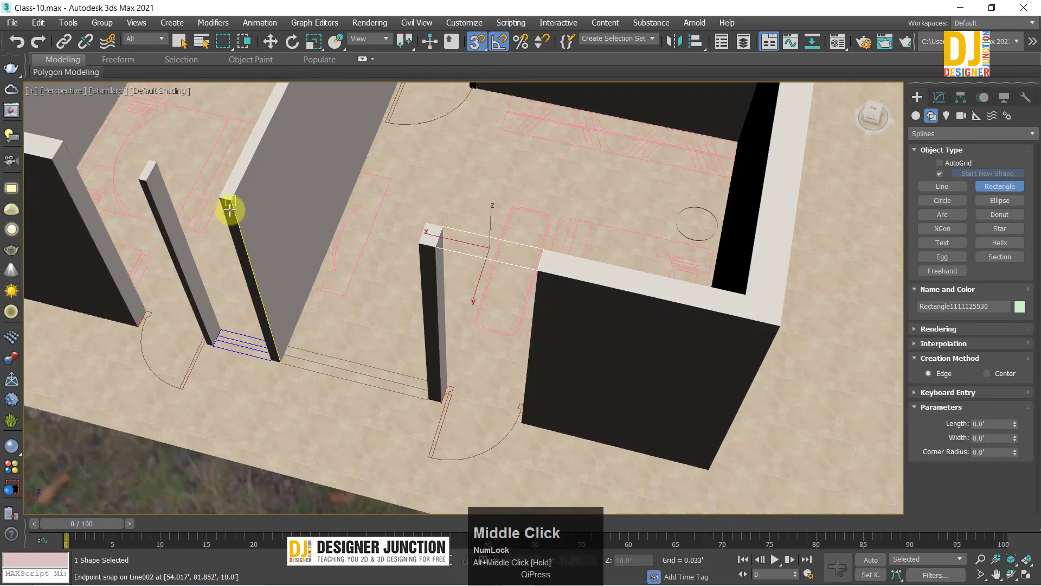
drag(230, 209, 427, 223)
right_click(537, 244)
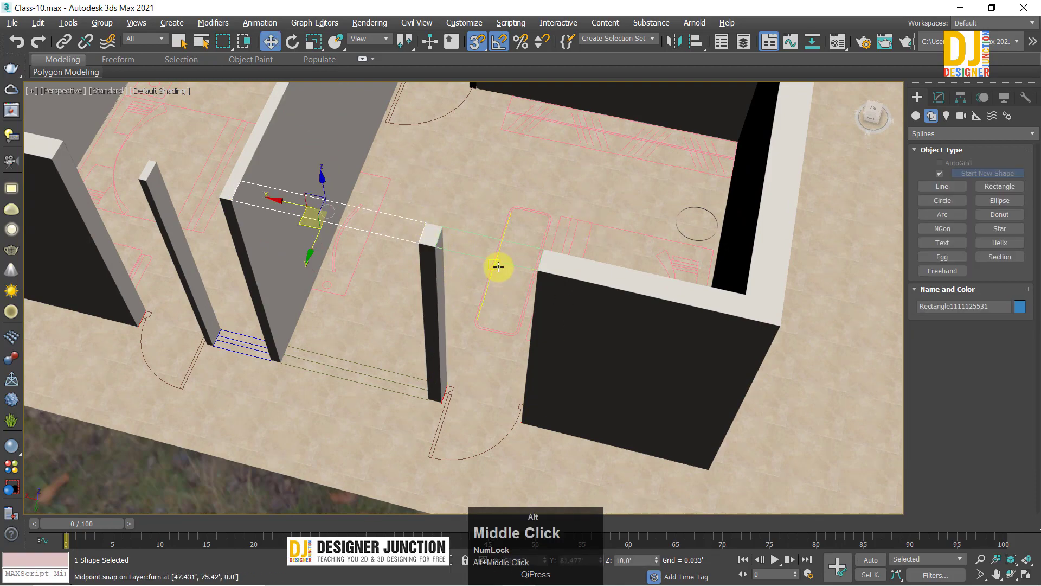
Step: Apply an Extrude modifier to the rectangle above the window opening
alt+middle_drag(496, 266, 1037, 97)
click(939, 105)
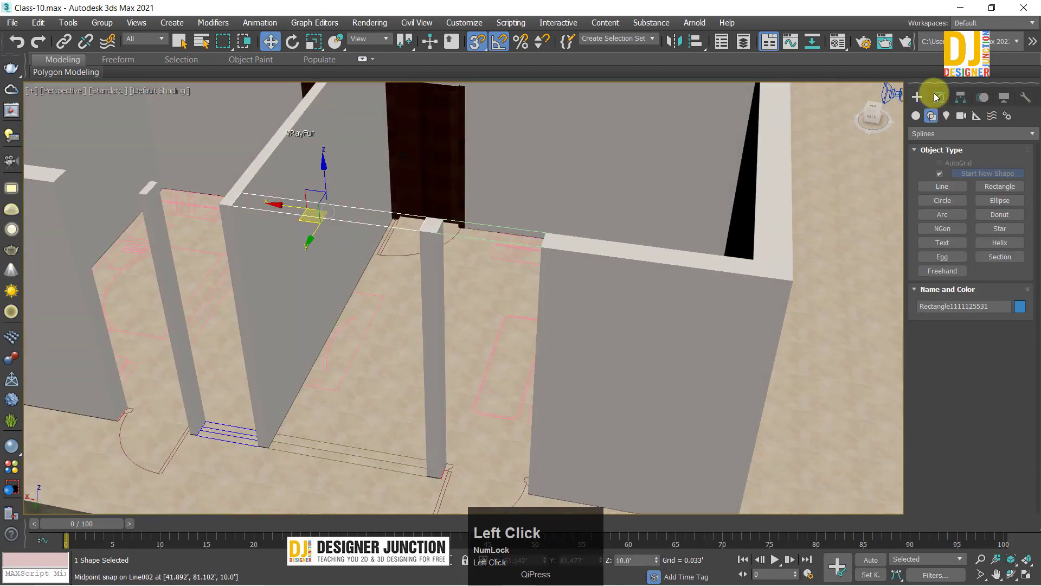
click(939, 135)
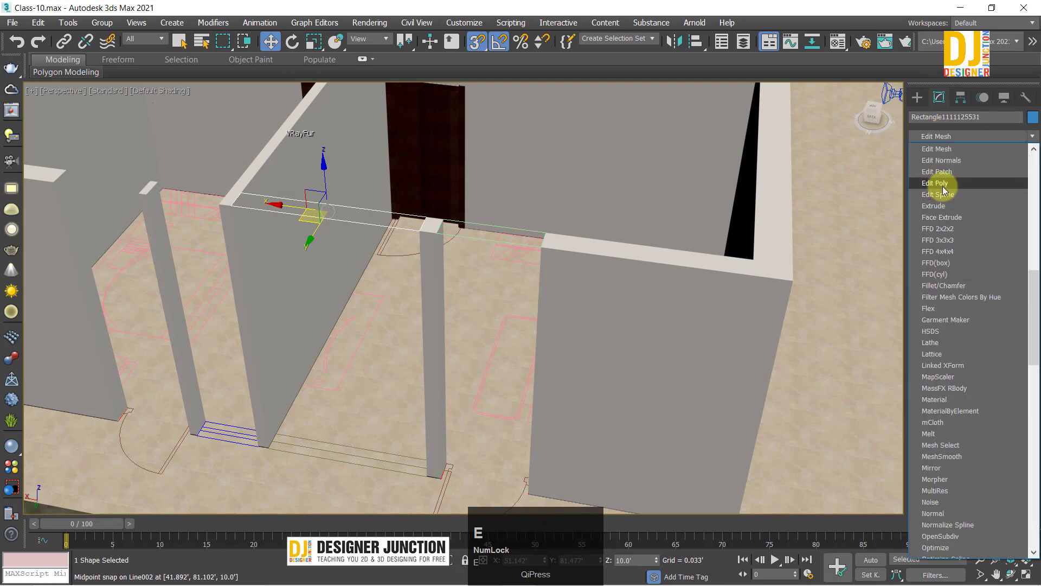
click(939, 200)
click(934, 206)
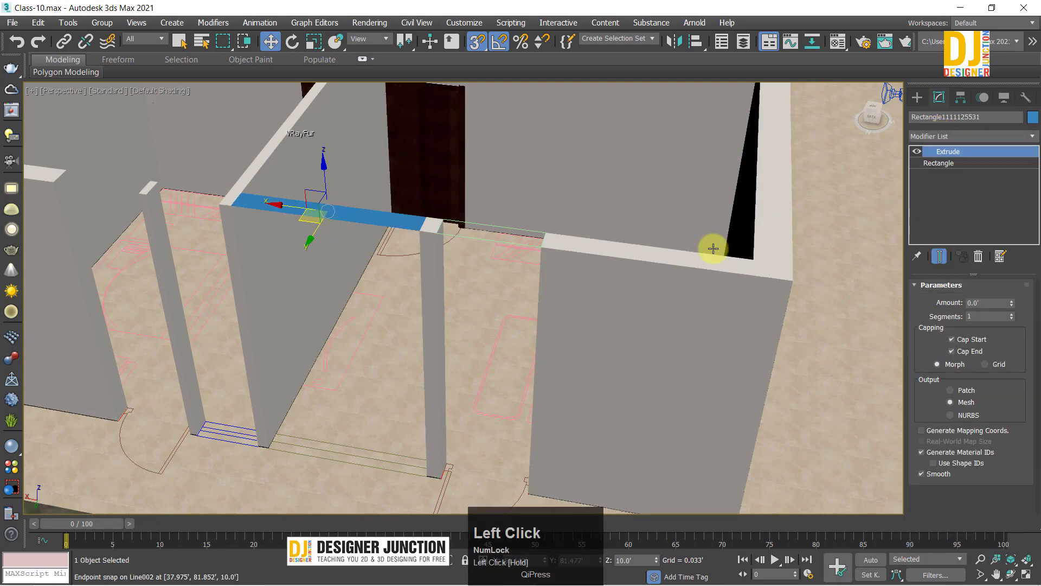
alt+middle_drag(709, 244, 581, 221)
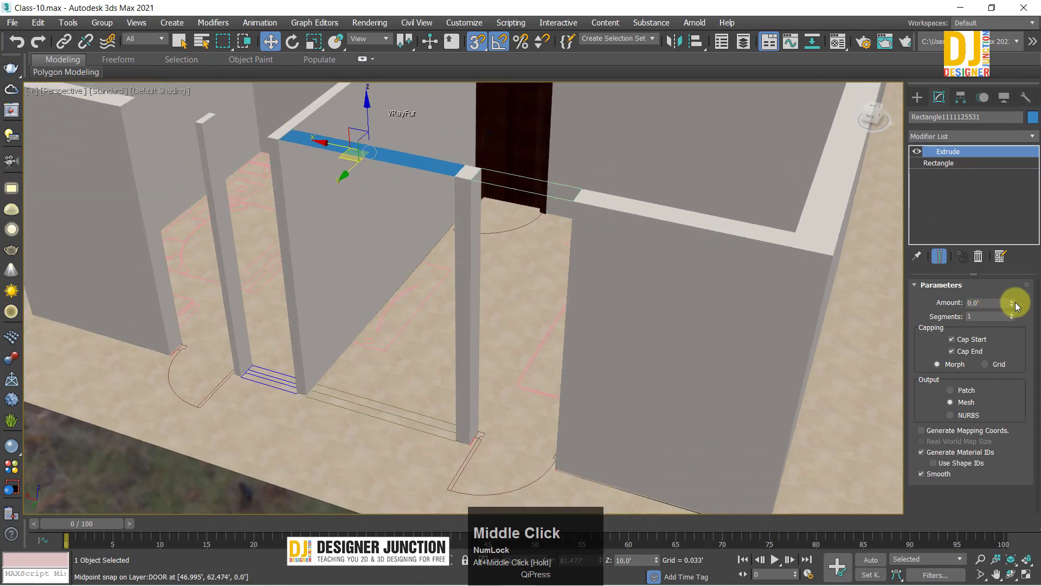
Step: Try extrusion amounts of -.6" and 6" on the window rectangle
mouse_move(1012, 304)
mouse_down()
mouse_move(1024, 44)
mouse_move(996, 300)
mouse_up()
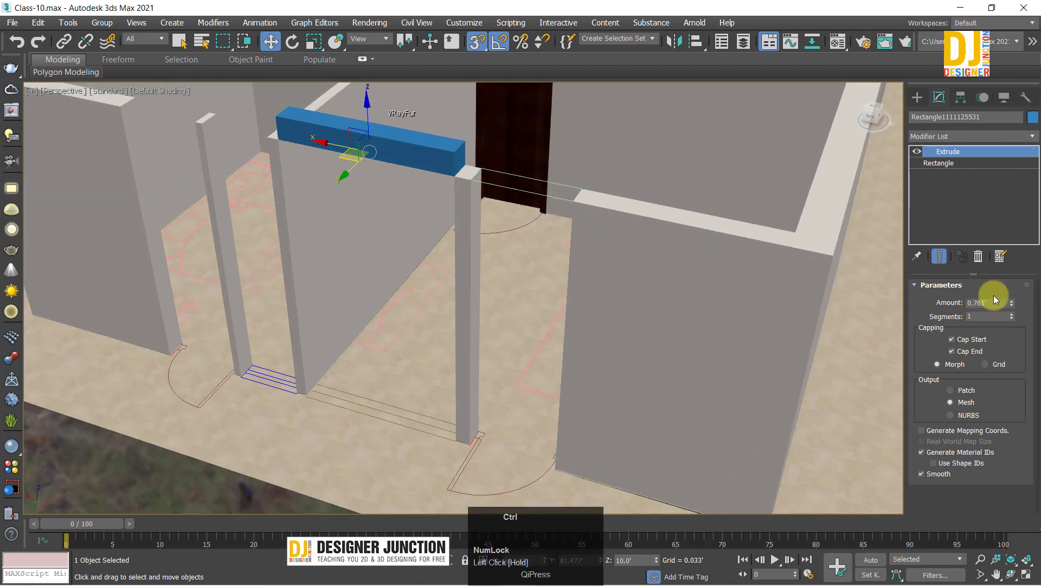
key(ctrl+z)
click(991, 304)
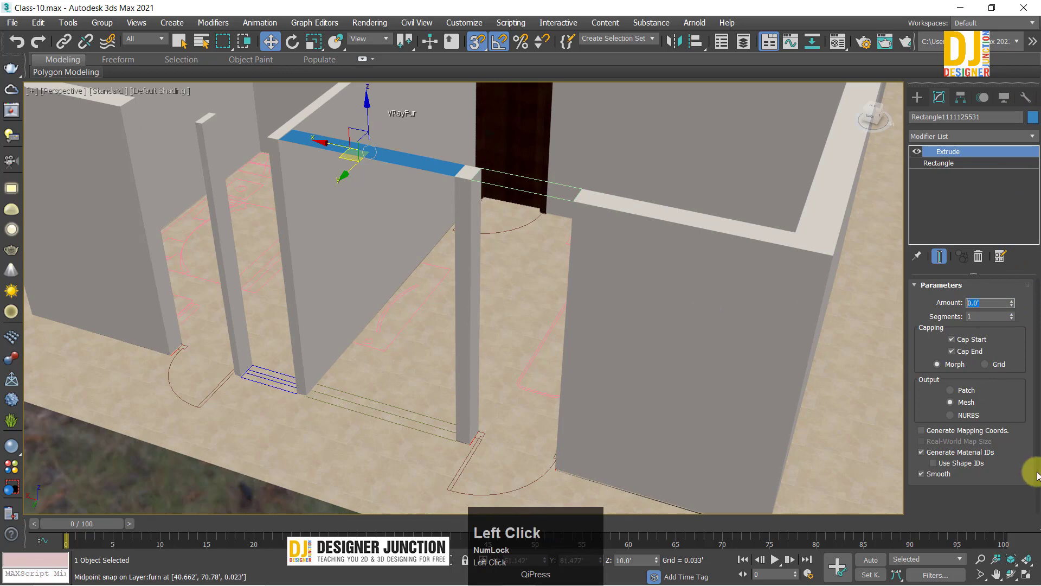
text(-)
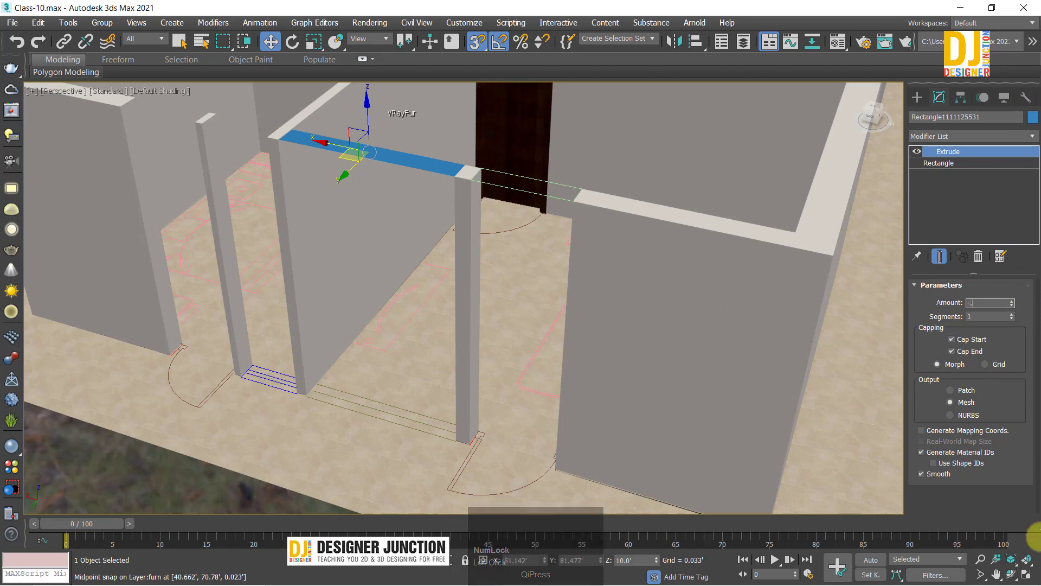
text(.6")
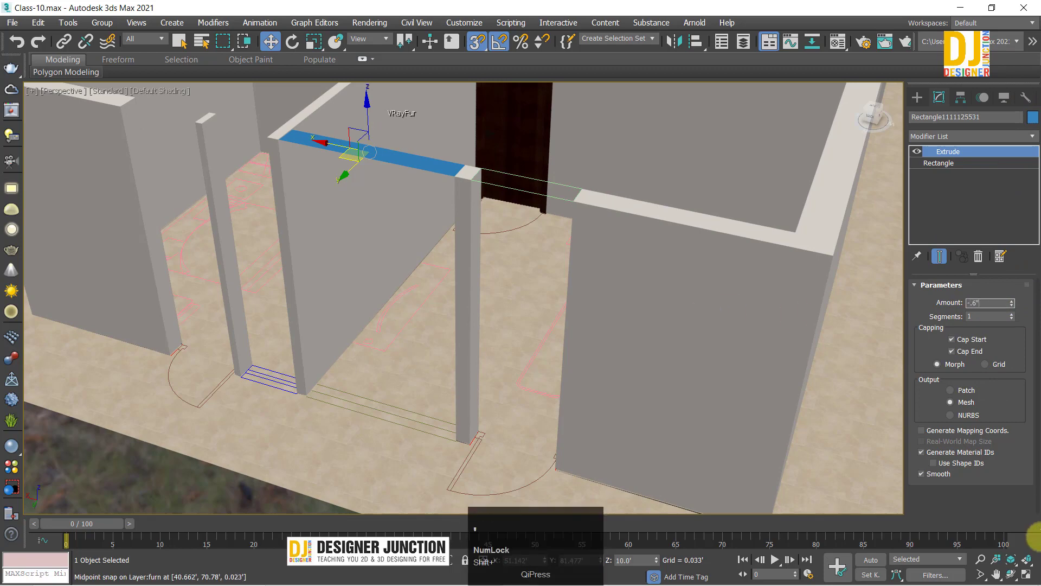
key(Return)
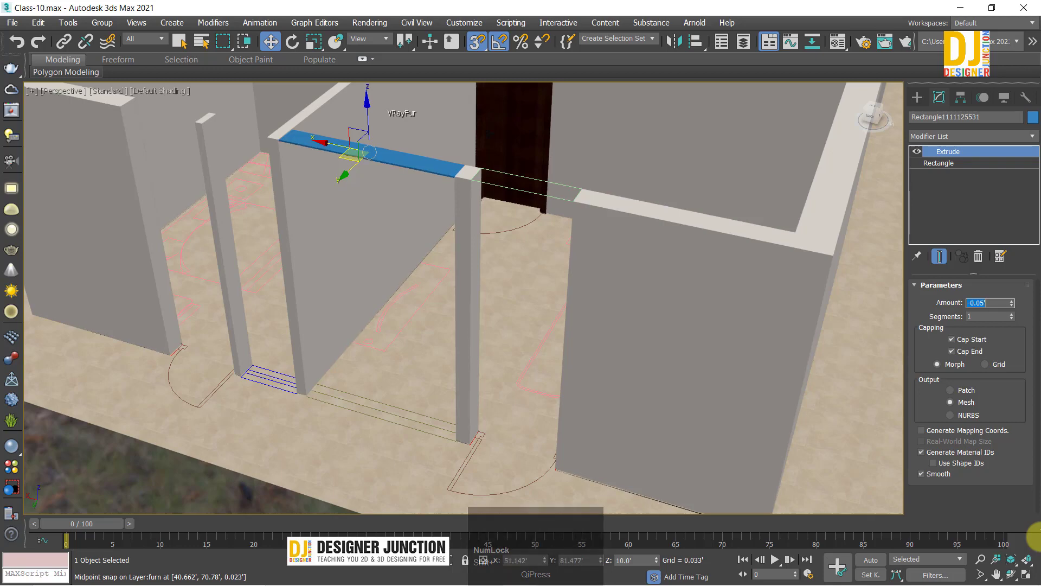
text(6)
key(Return)
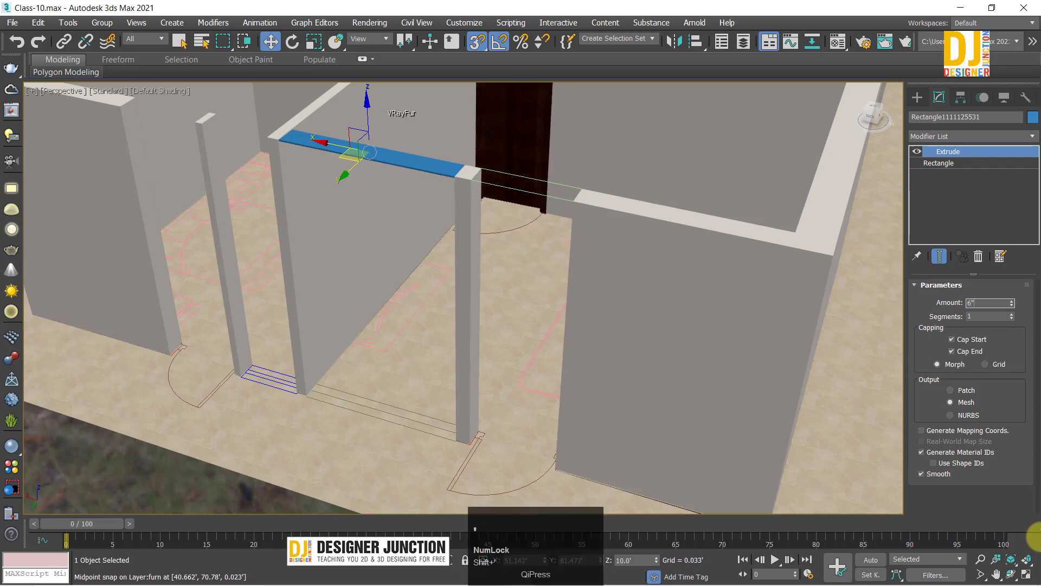
Step: Set the window rectangle's extrusion amount to -6" so the beam extends downward
text(-)
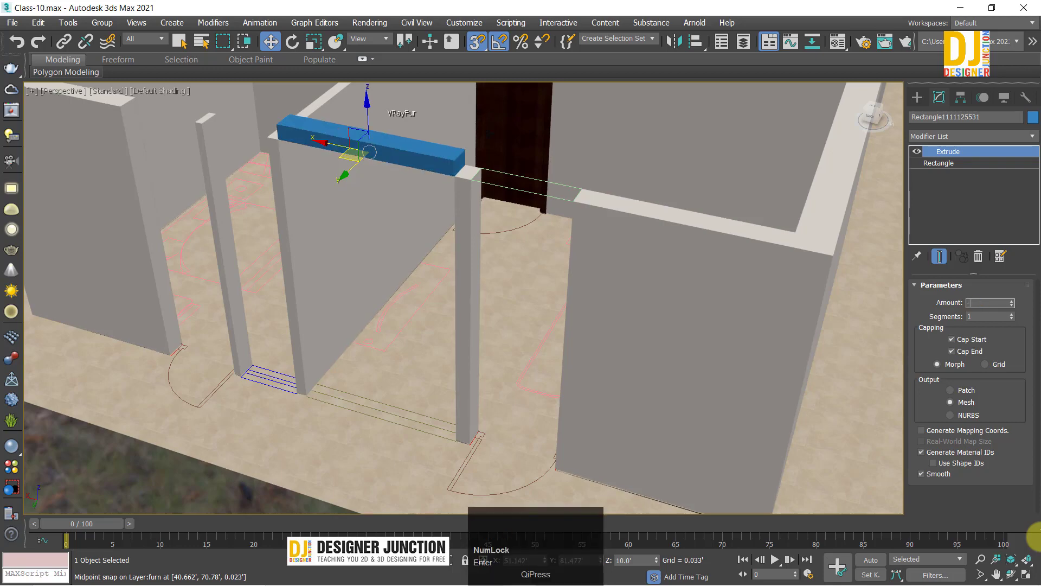
text(6")
key(Return)
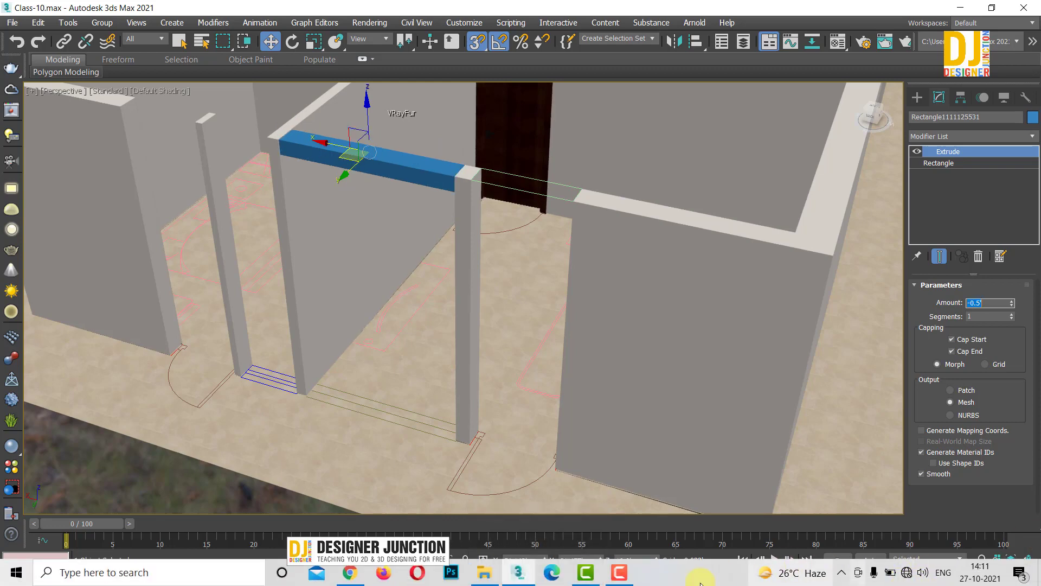
Step: With snaps off, clone the window beam straight down as a single Copy, placed at a Z of about 1.23'
mouse_move(495, 272)
alt+middle_down()
mouse_move(503, 253)
mouse_move(486, 259)
alt+middle_up()
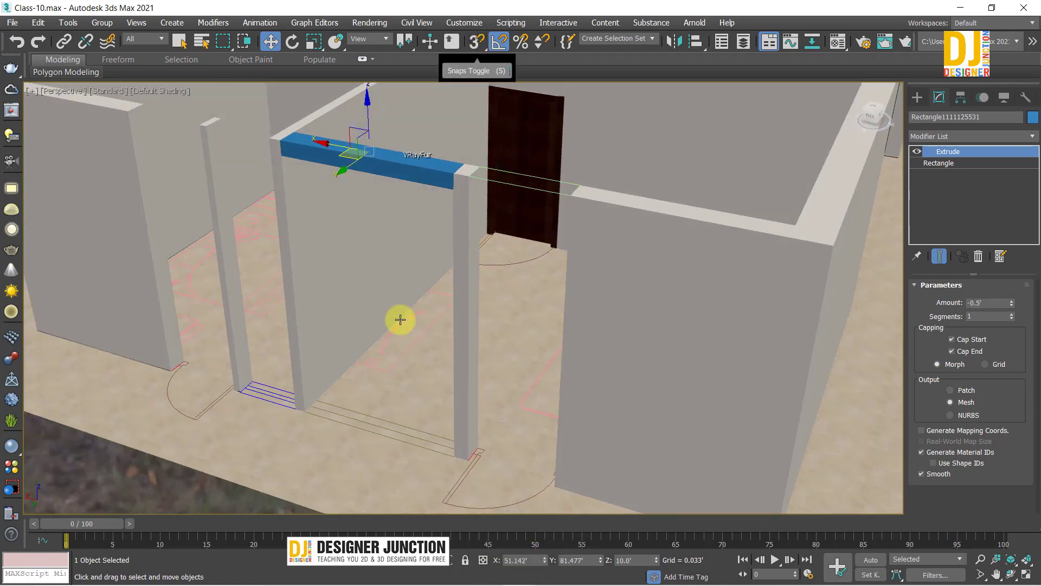
alt+middle_click(325, 284)
alt+middle_drag(325, 284, 382, 32)
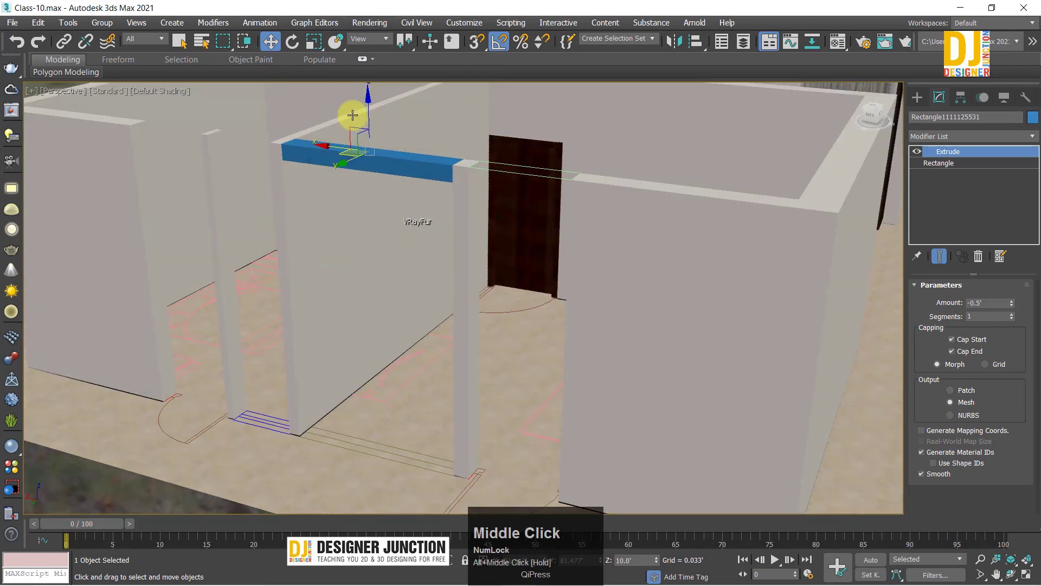
mouse_move(365, 144)
shift+mouse_down()
mouse_move(365, 353)
mouse_move(377, 414)
shift+mouse_up()
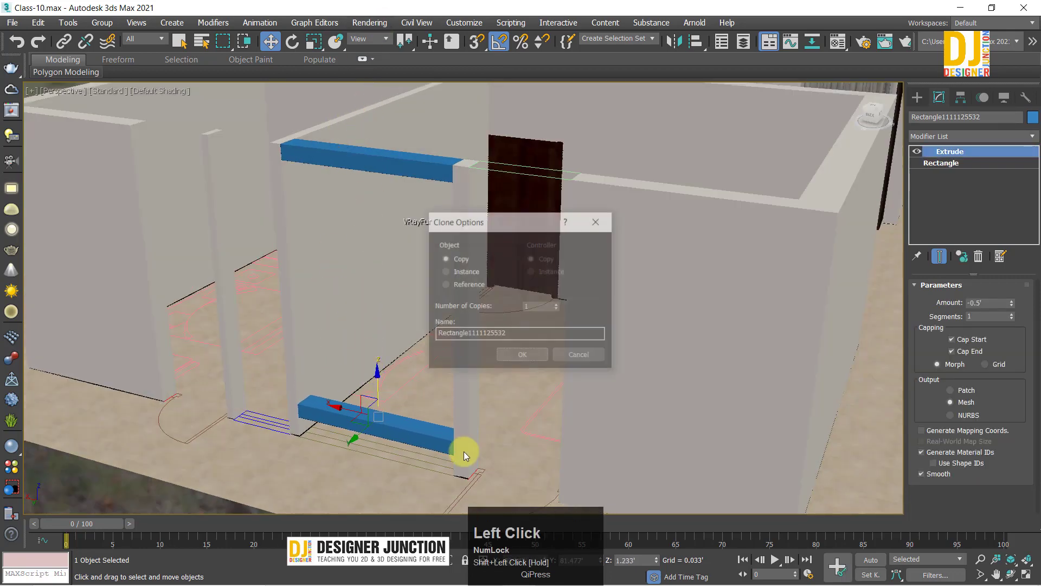
click(519, 355)
Step: Snap the copied beam vertically down onto the floor of the window opening, turn snaps off and deselect it
scroll(413, 349, up, 5)
mouse_move(414, 349)
alt+middle_down()
mouse_move(432, 372)
mouse_move(470, 375)
alt+middle_up()
scroll(464, 361, up, 4)
key(s)
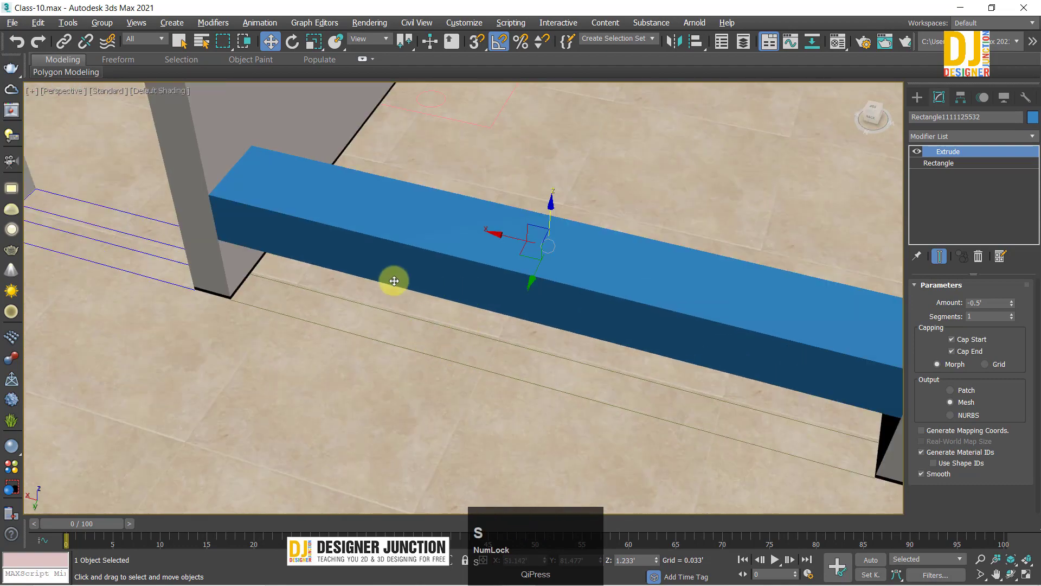
drag(221, 239, 236, 302)
key(w)
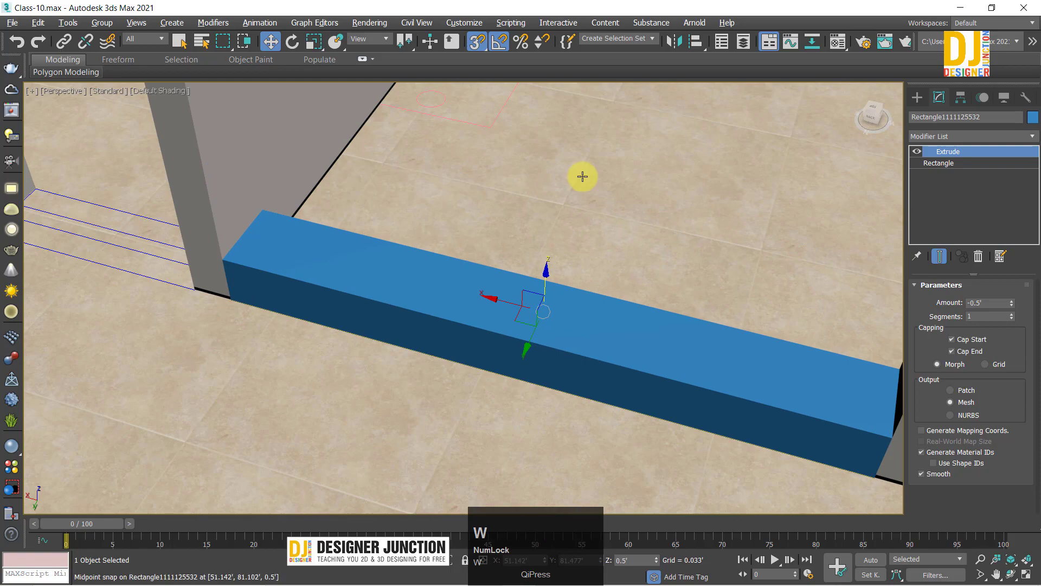
scroll(495, 226, down, 5)
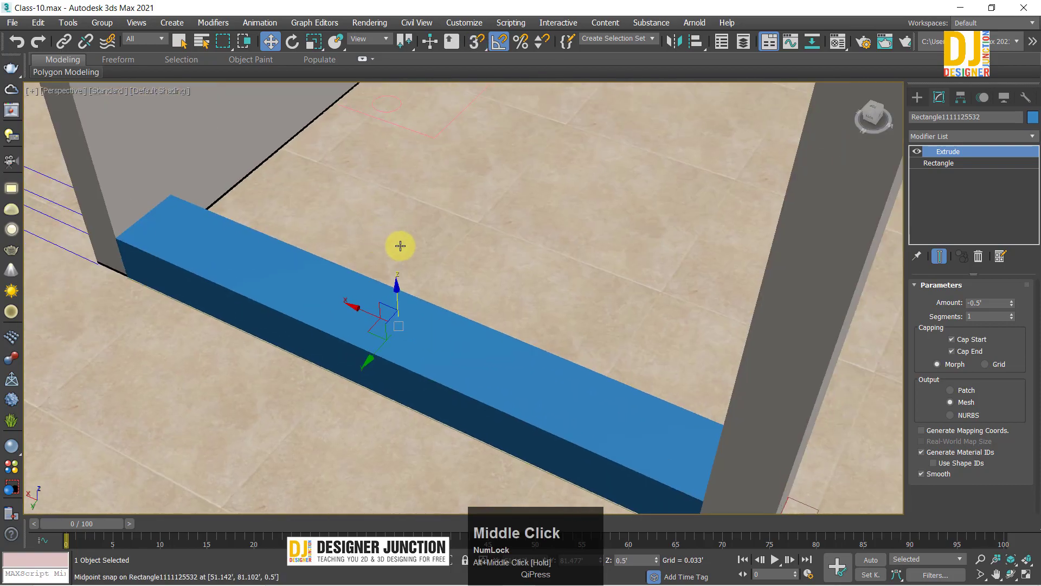
alt+middle_drag(399, 244, 769, 463)
click(768, 463)
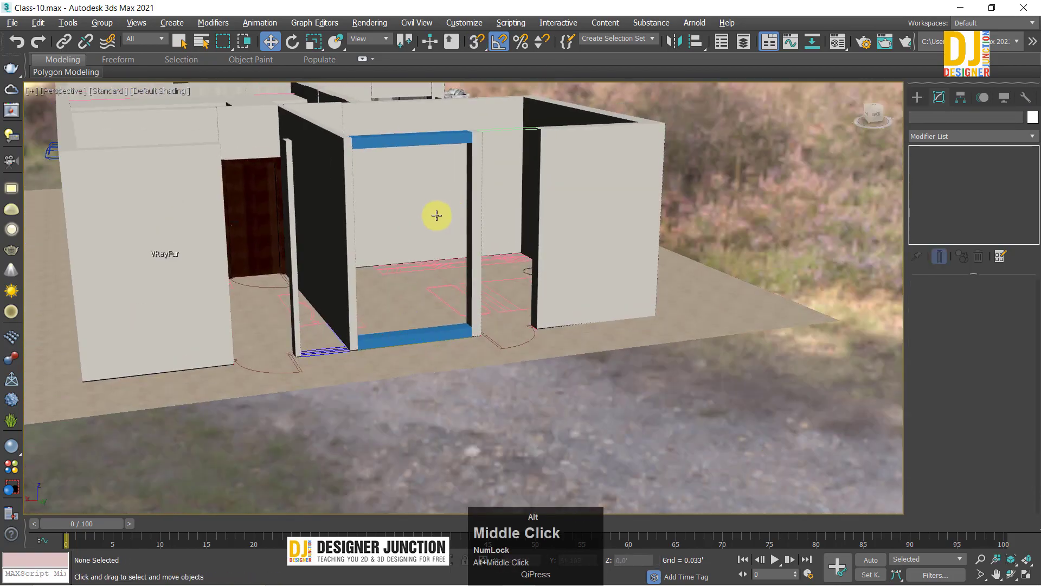
alt+middle_drag(434, 213, 360, 227)
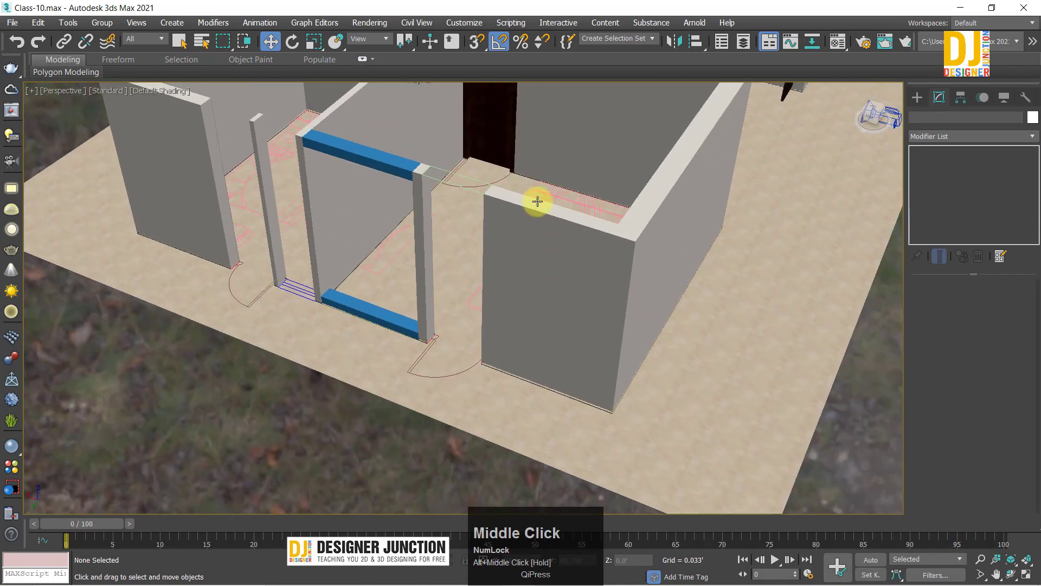
Step: Copy the window beam's Extrude modifier onto the rectangle above the outer door opening
click(421, 165)
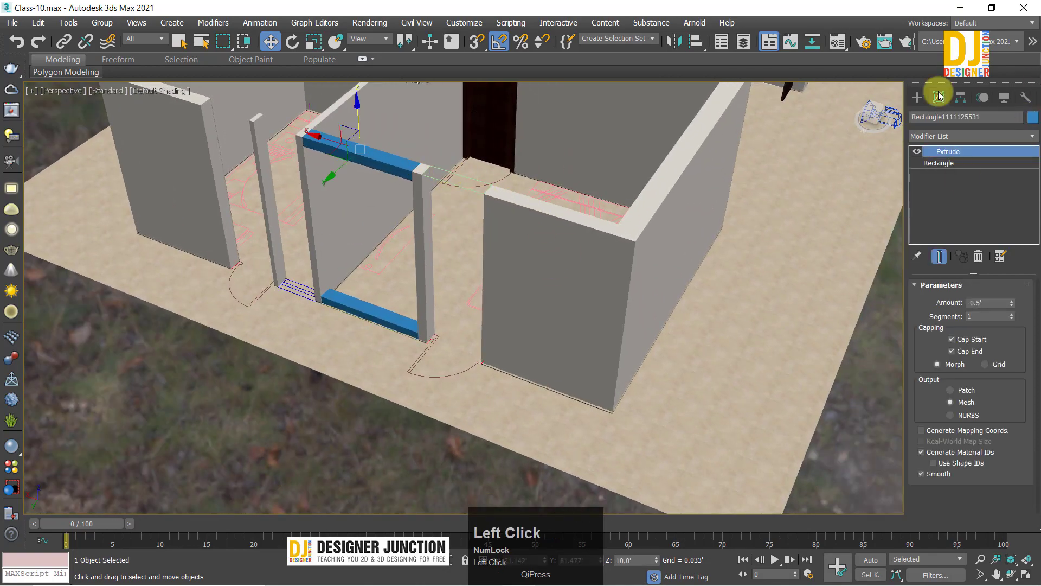
drag(941, 155, 484, 196)
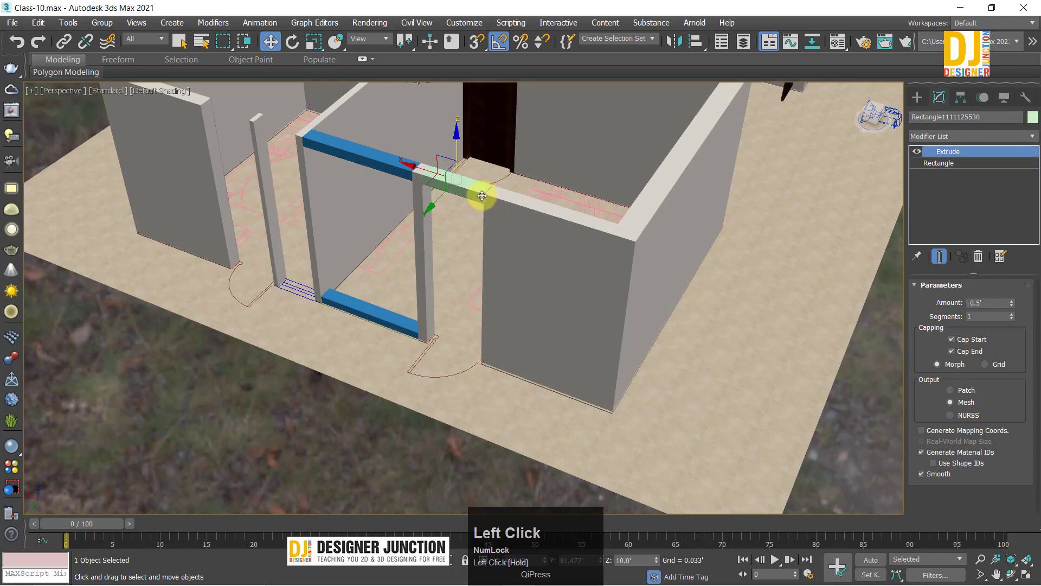
Step: Clone the bedroom's inner door across to the outer door opening as a single Copy
scroll(482, 197, up, 3)
alt+middle_drag(483, 197, 535, 112)
scroll(415, 264, down, 3)
alt+middle_drag(415, 264, 281, 217)
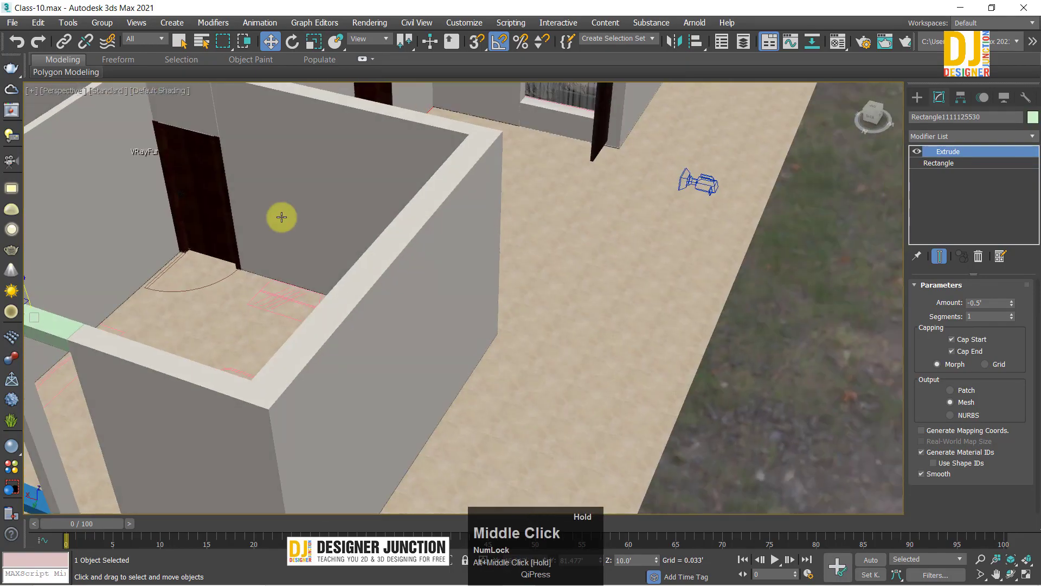
click(198, 194)
middle_drag(456, 202, 614, 234)
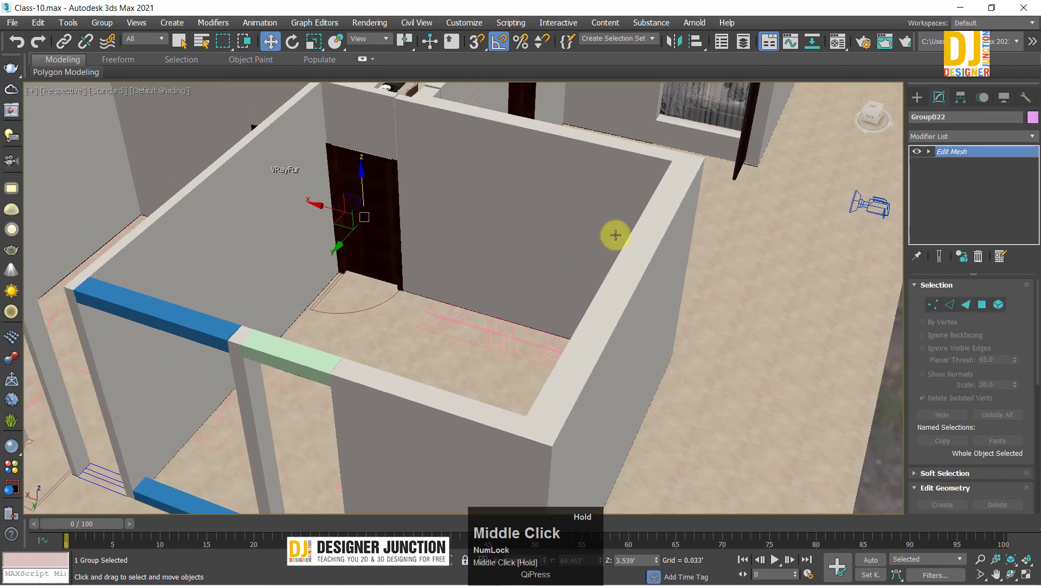
scroll(425, 244, up, 3)
middle_drag(425, 244, 696, 228)
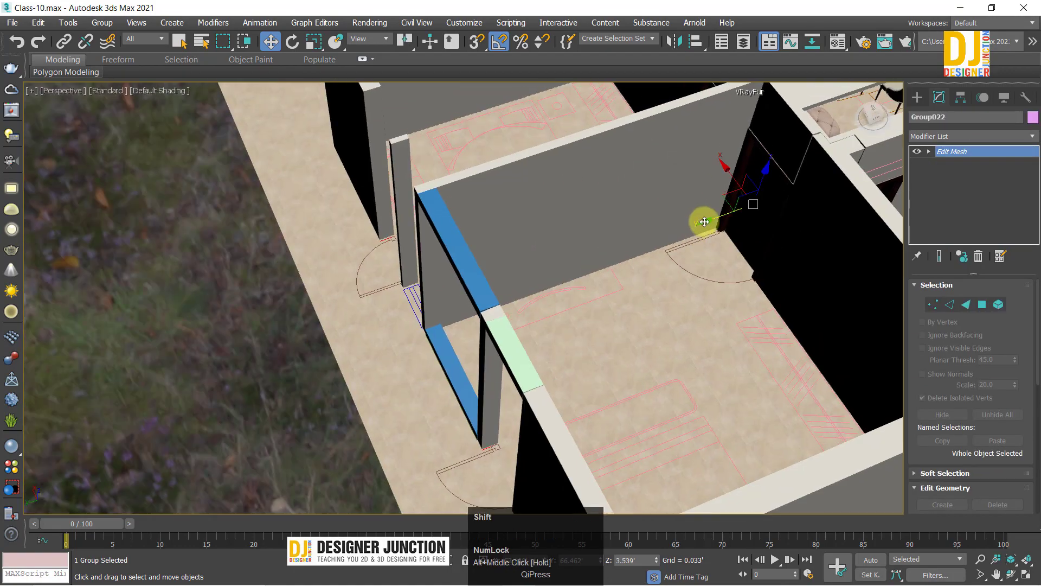
shift+drag(704, 222, 414, 320)
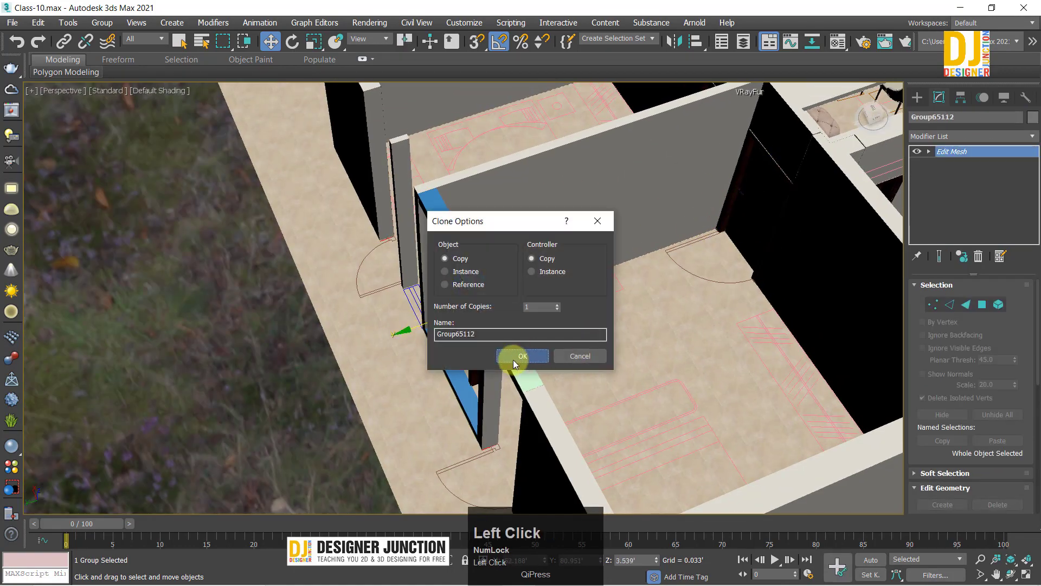
click(520, 357)
Step: In the Top view, move the copied door along Y until it sits within the outer wall's thickness
mouse_move(546, 325)
middle_down()
mouse_move(530, 321)
mouse_move(578, 234)
mouse_move(614, 264)
middle_up()
scroll(606, 261, down, 3)
drag(612, 250, 444, 279)
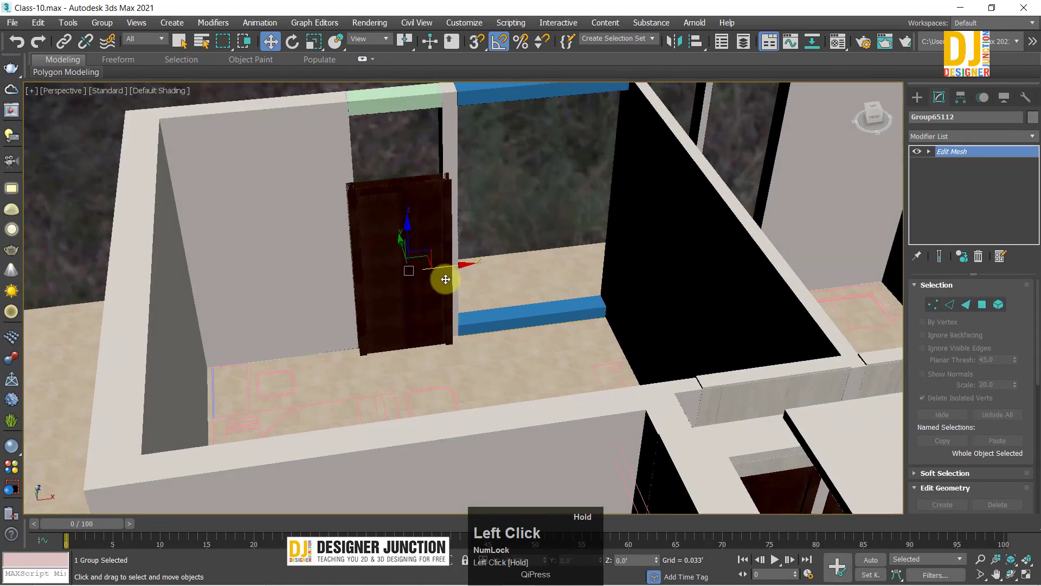
key(alt+w)
middle_click(194, 172)
key(alt+w)
key(z)
scroll(352, 202, down, 2)
middle_drag(433, 243, 427, 329)
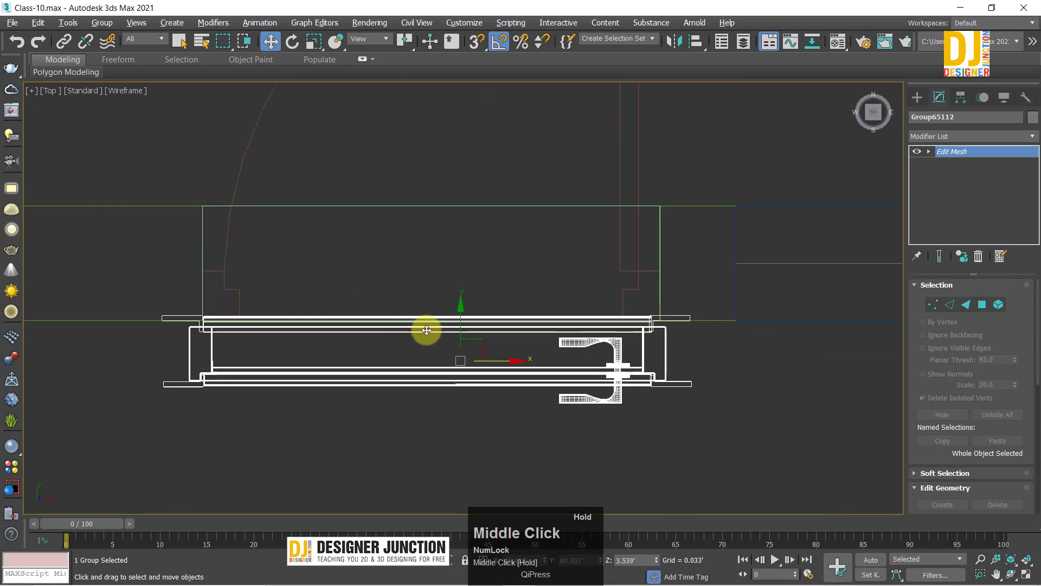
shift+drag(457, 324, 457, 326)
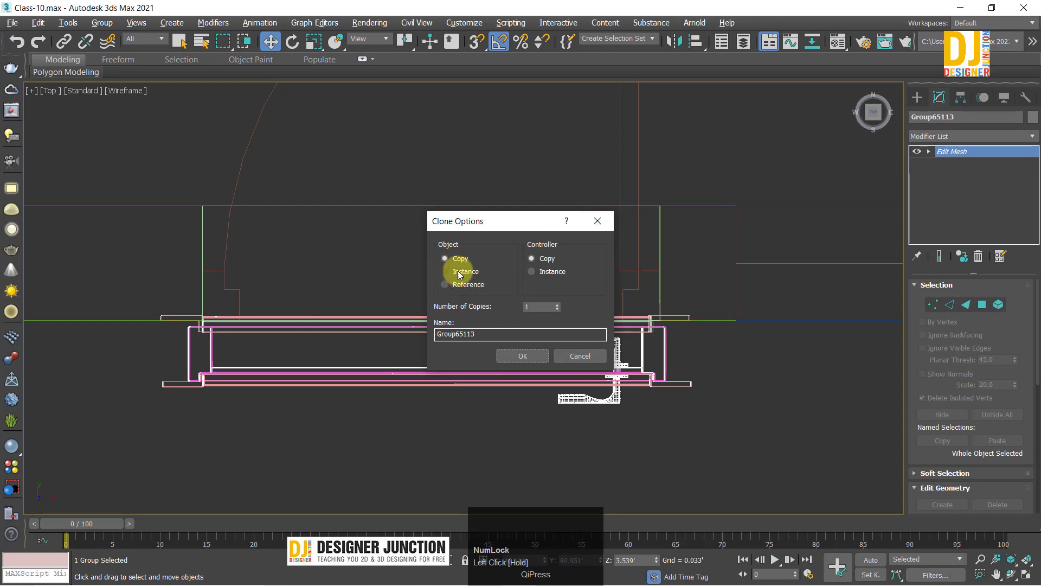
click(595, 220)
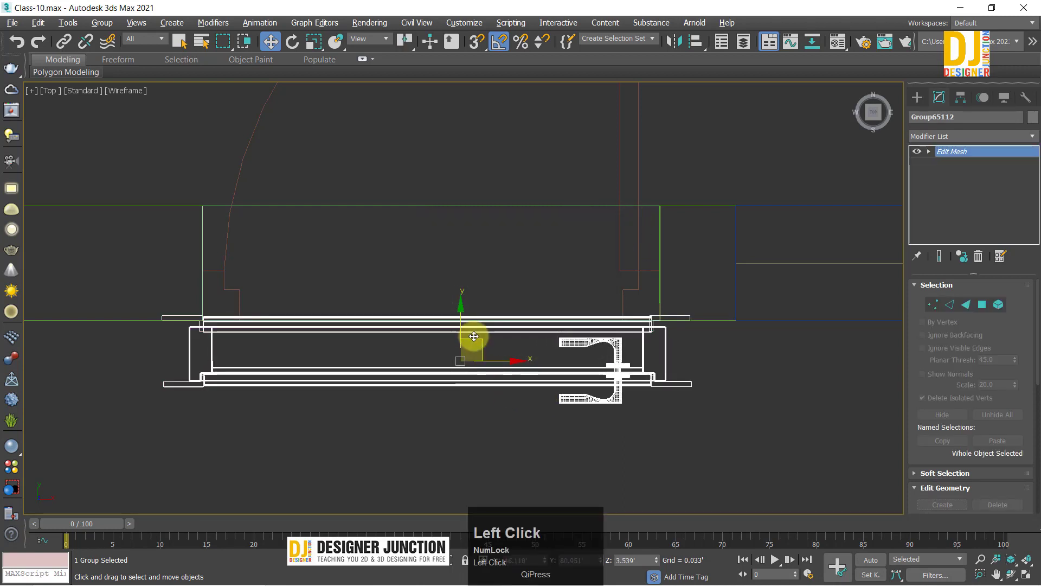
drag(459, 315, 490, 247)
key(z)
Step: Examine how the copied door fits the outer opening in the Perspective view, including its handle and frame edge
key(alt+w)
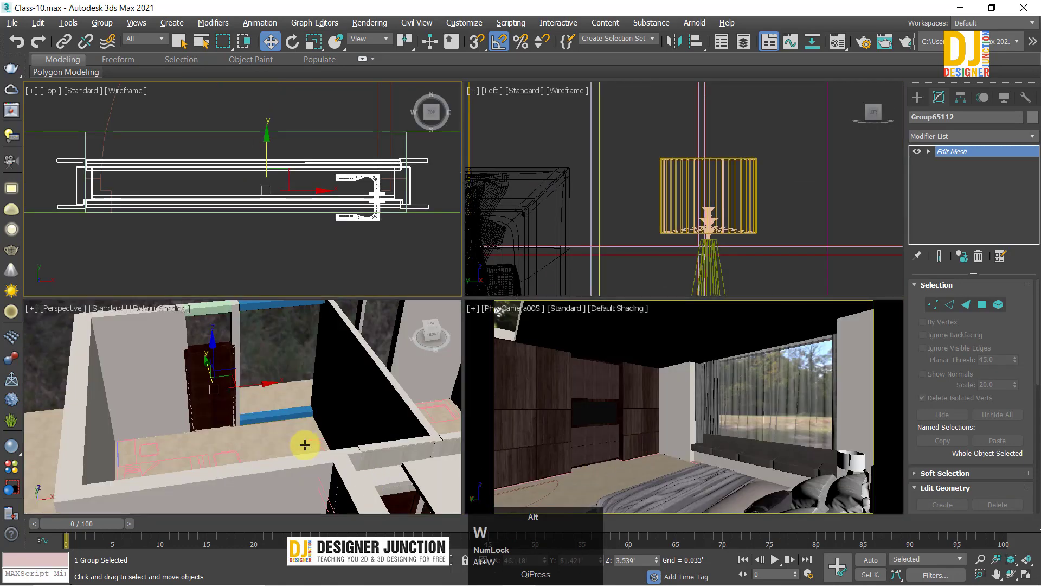
right_click(297, 441)
key(alt+w)
key(z)
alt+middle_drag(574, 226, 492, 310)
scroll(527, 204, down, 4)
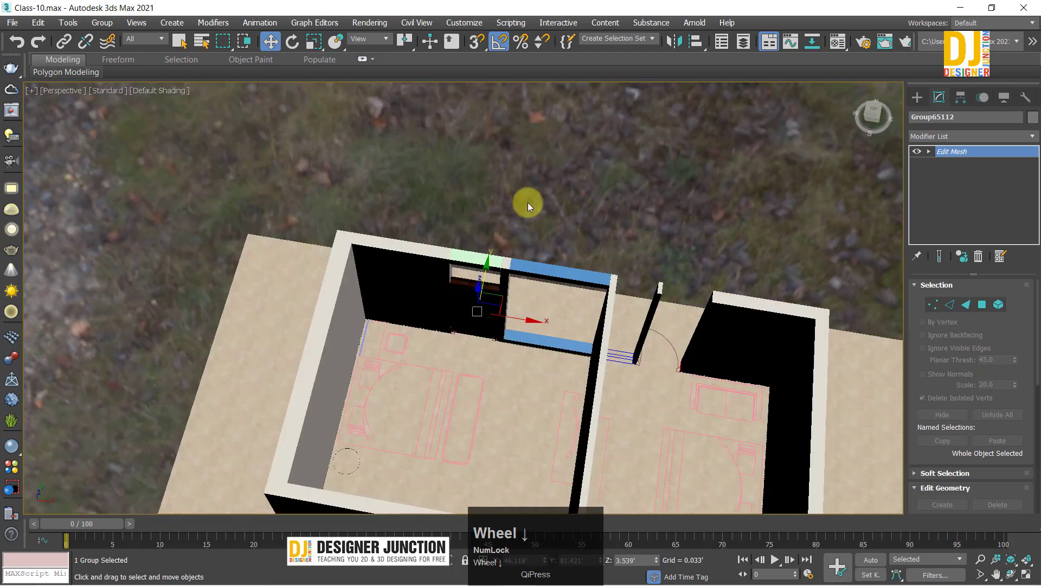
click(434, 342)
alt+middle_drag(435, 342, 546, 263)
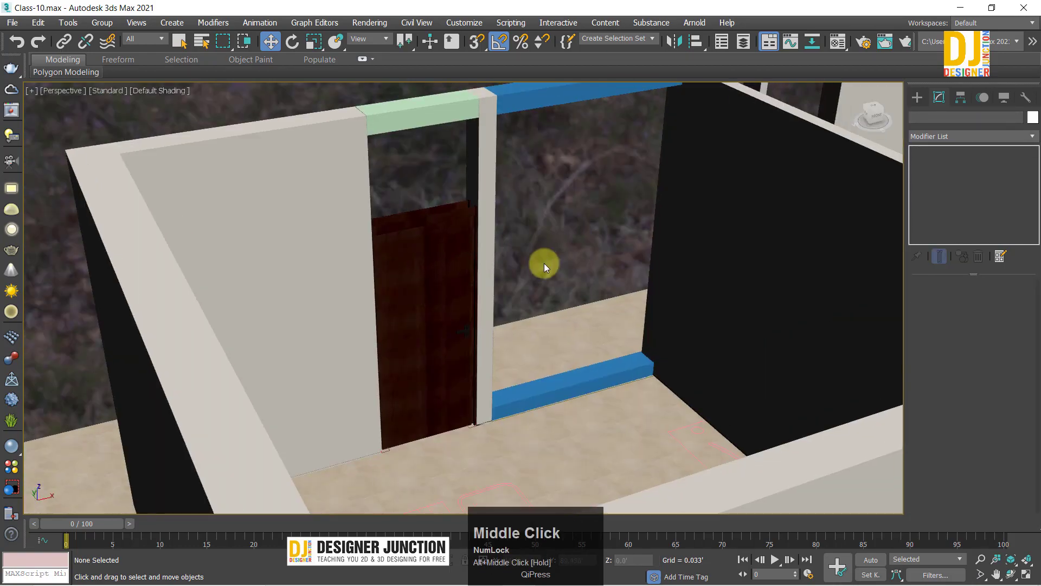
alt+middle_drag(465, 275, 492, 249)
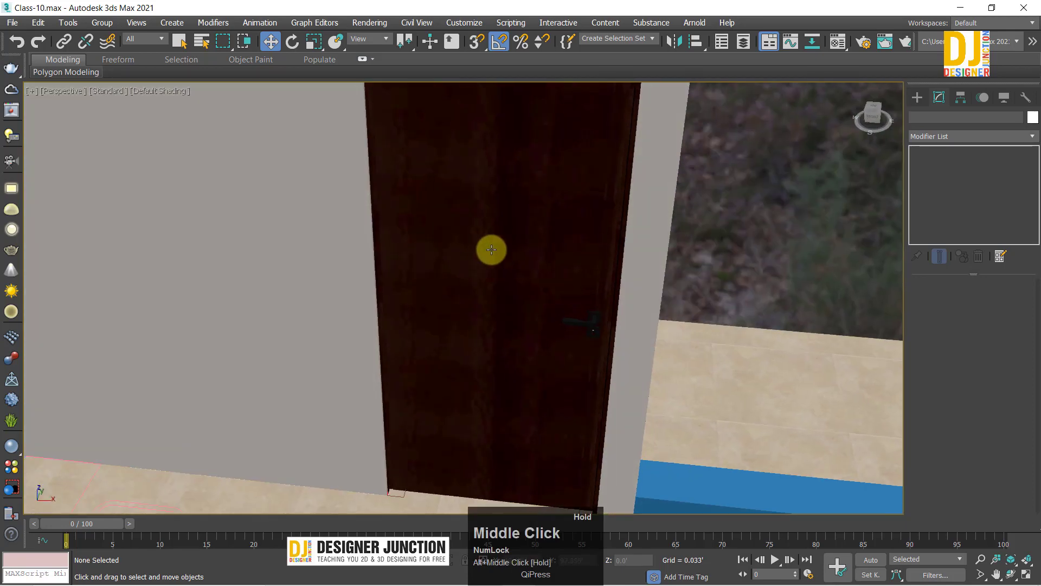
alt+middle_drag(597, 323, 683, 304)
scroll(448, 298, up, 3)
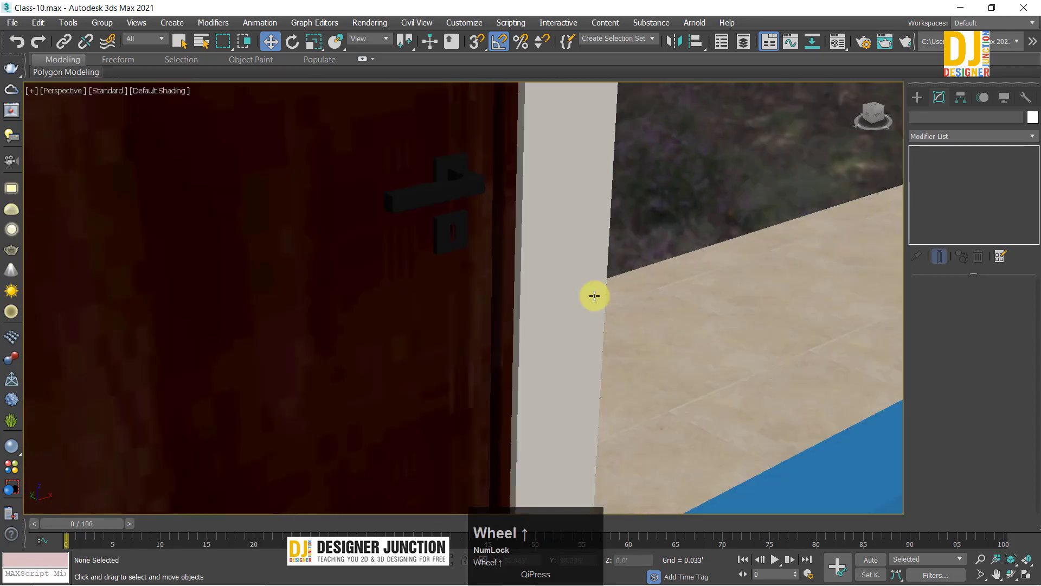
scroll(595, 295, up, 2)
alt+middle_drag(364, 212, 407, 428)
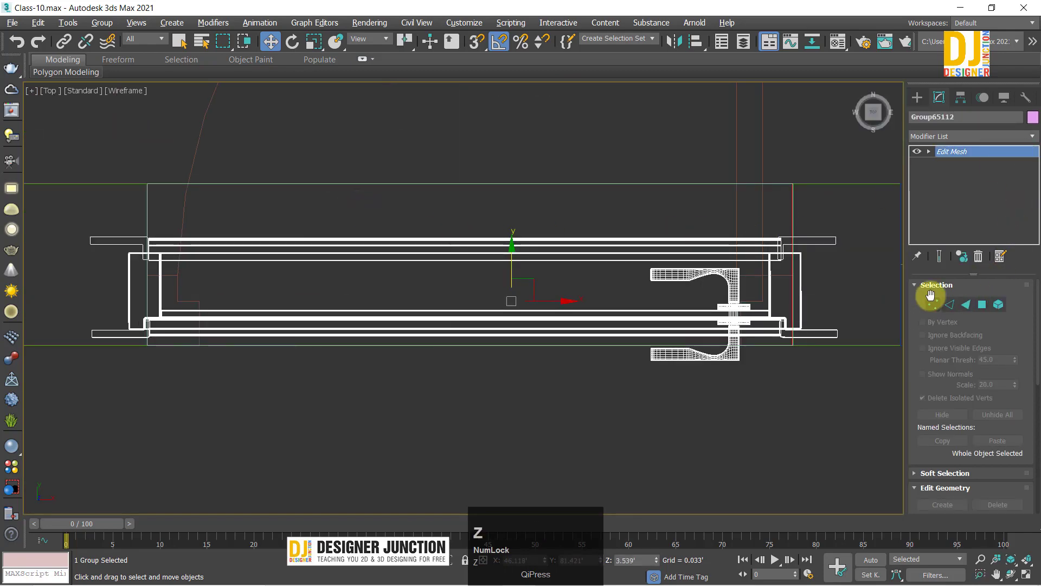
Step: Select the copied door's handle-side vertices in the Top view and move them along X to fit the opening's edge
click(932, 304)
middle_drag(509, 190, 213, 131)
drag(214, 132, 821, 516)
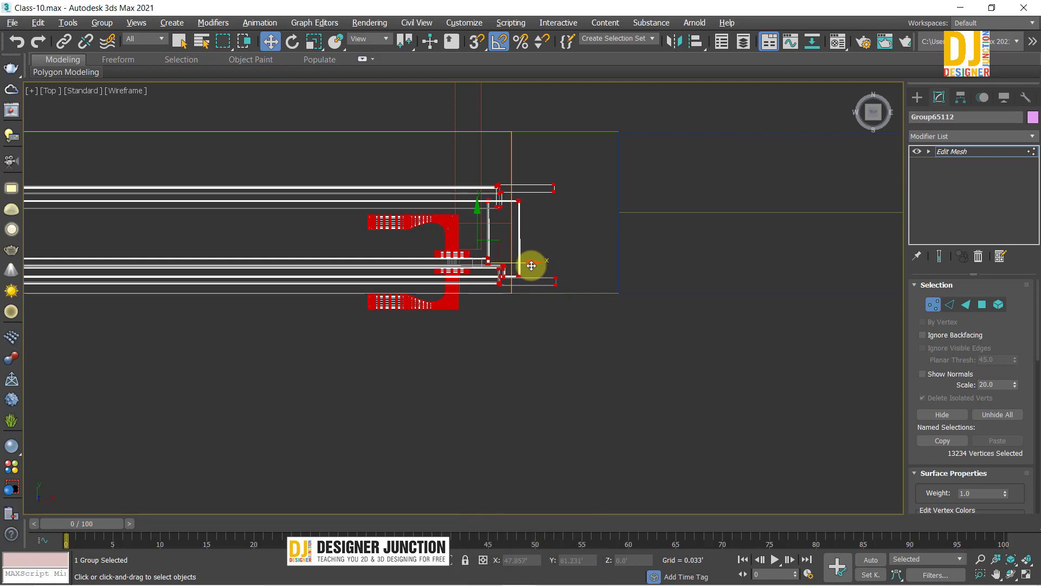
drag(530, 262, 485, 267)
Step: Move the door's hinge-side vertices inward along X to the opening's other edge, leave vertex editing and deselect the door
scroll(186, 233, down, 3)
middle_drag(186, 233, 302, 204)
drag(268, 151, 530, 495)
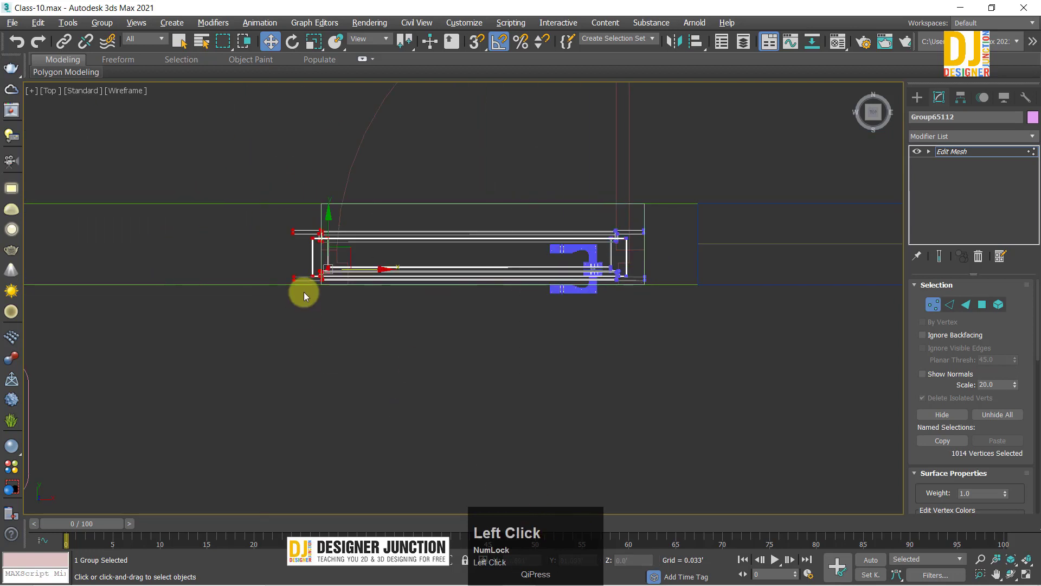
key(z)
drag(204, 318, 255, 325)
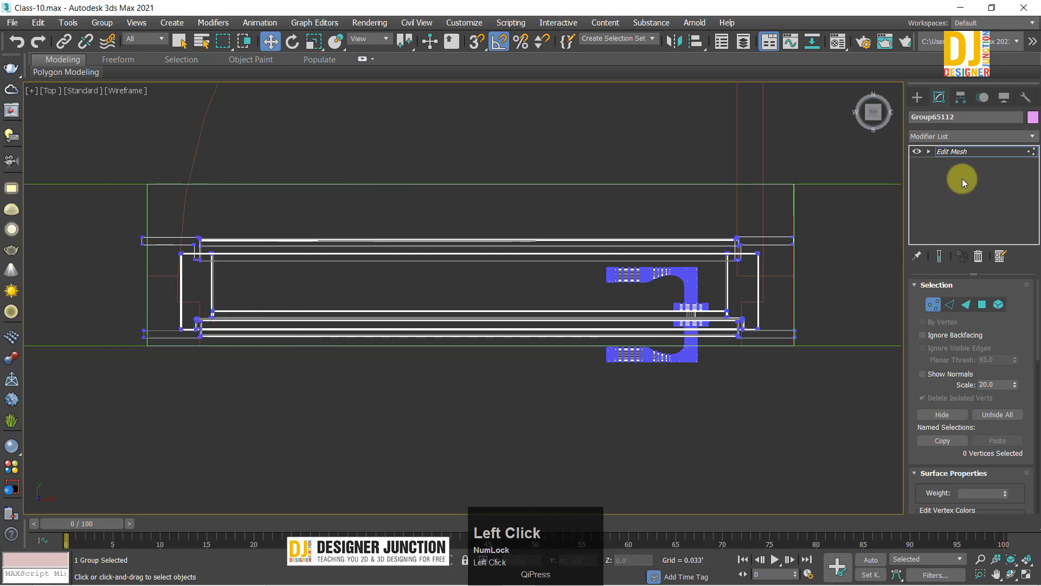
click(942, 154)
click(660, 454)
Step: Inspect the narrowed door in its outer opening from the Perspective view
key(alt+w)
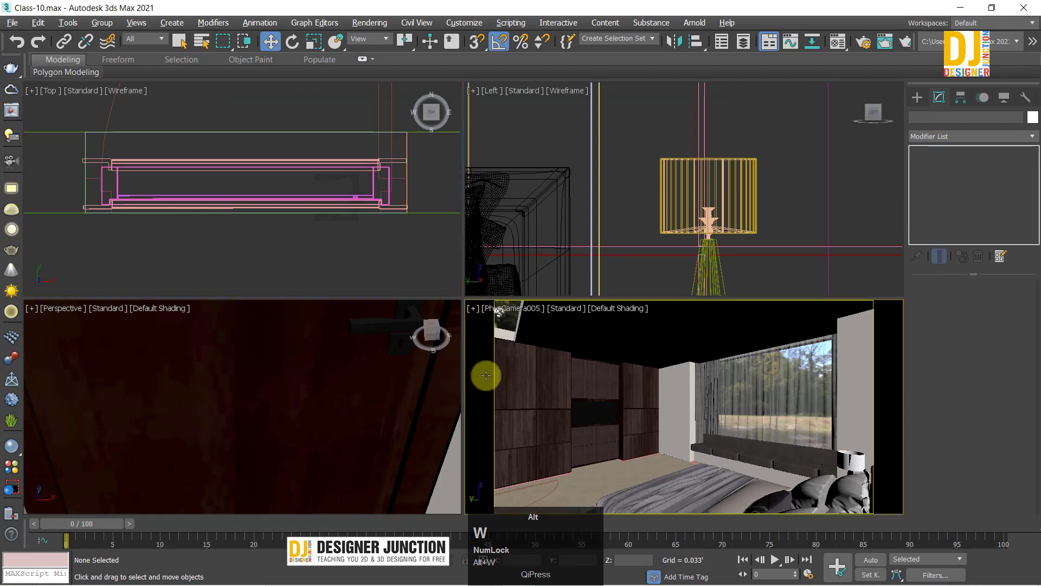
key(alt+w)
key(alt+w)
right_click(340, 358)
key(alt+w)
scroll(390, 348, down, 5)
alt+middle_drag(458, 323, 475, 369)
scroll(418, 328, down, 4)
scroll(410, 302, up, 3)
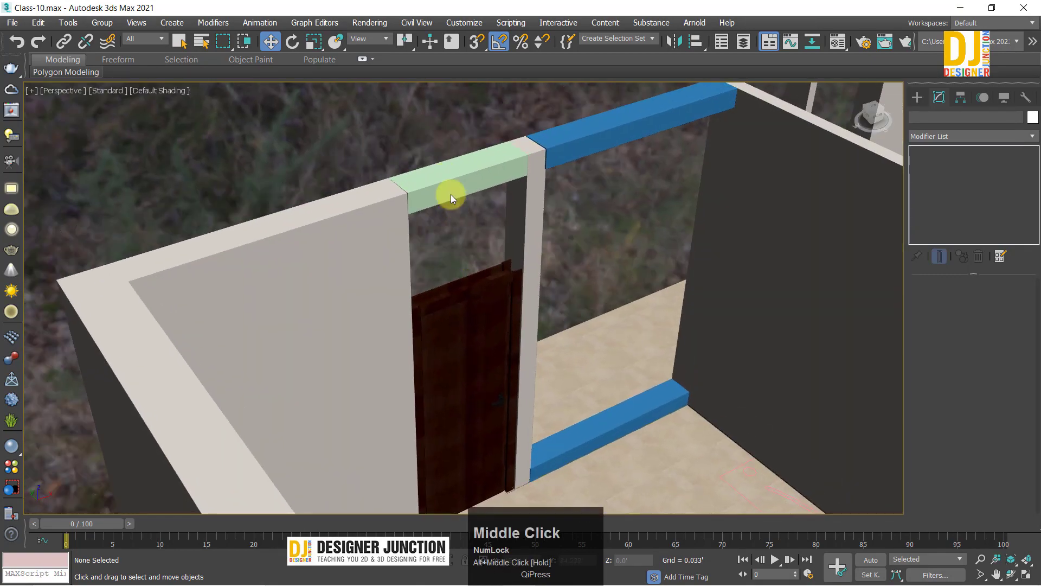
Step: Replace the Extrude on the beam above the outer door with the -3.0' Extrude copied from the wall above the inner door
click(445, 179)
alt+middle_drag(357, 178, 334, 171)
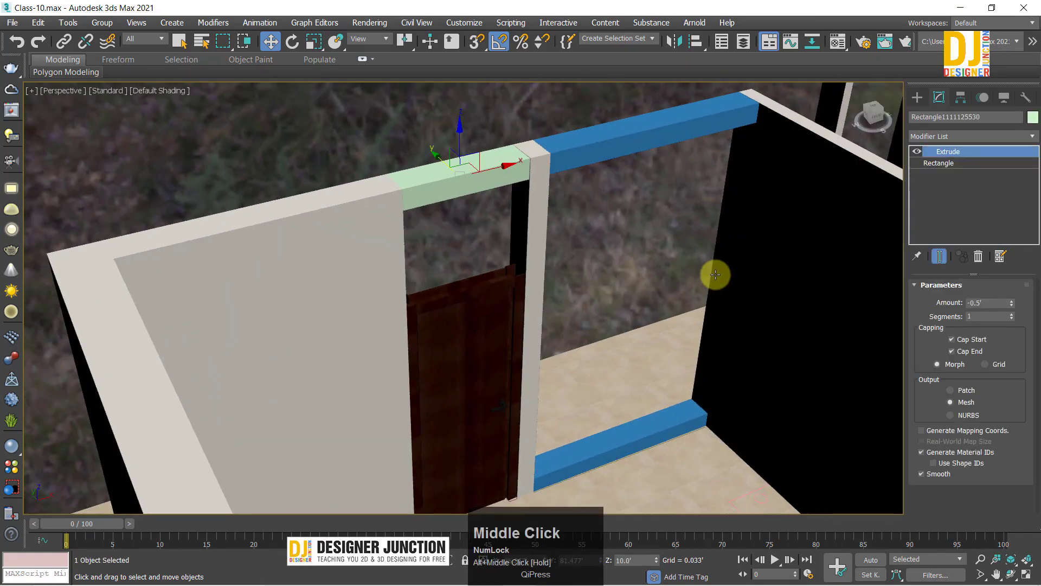
middle_drag(715, 275, 385, 190)
scroll(480, 215, down, 4)
middle_drag(481, 214, 446, 144)
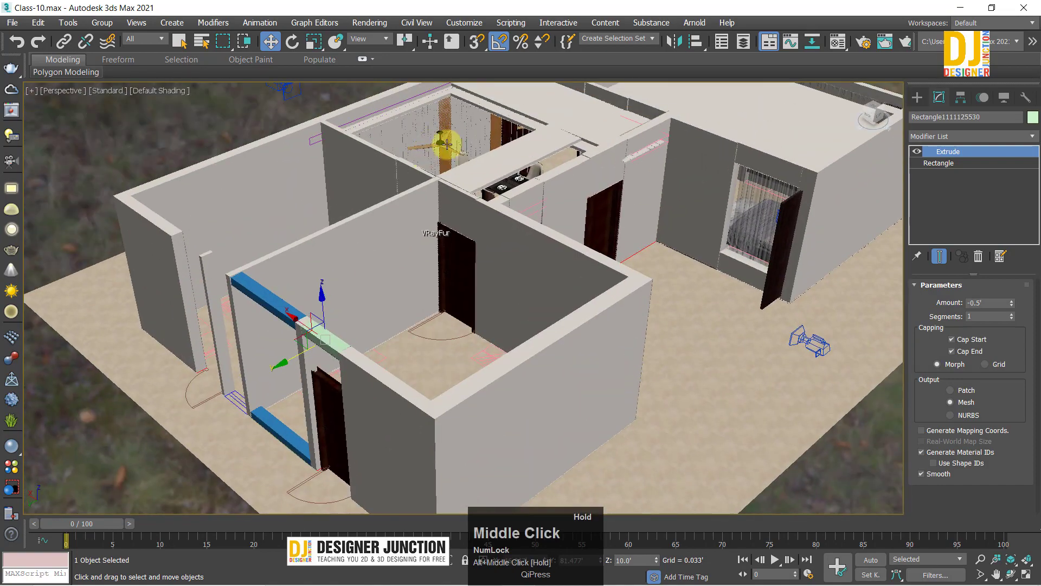
click(460, 269)
alt+middle_drag(461, 269, 532, 251)
click(401, 352)
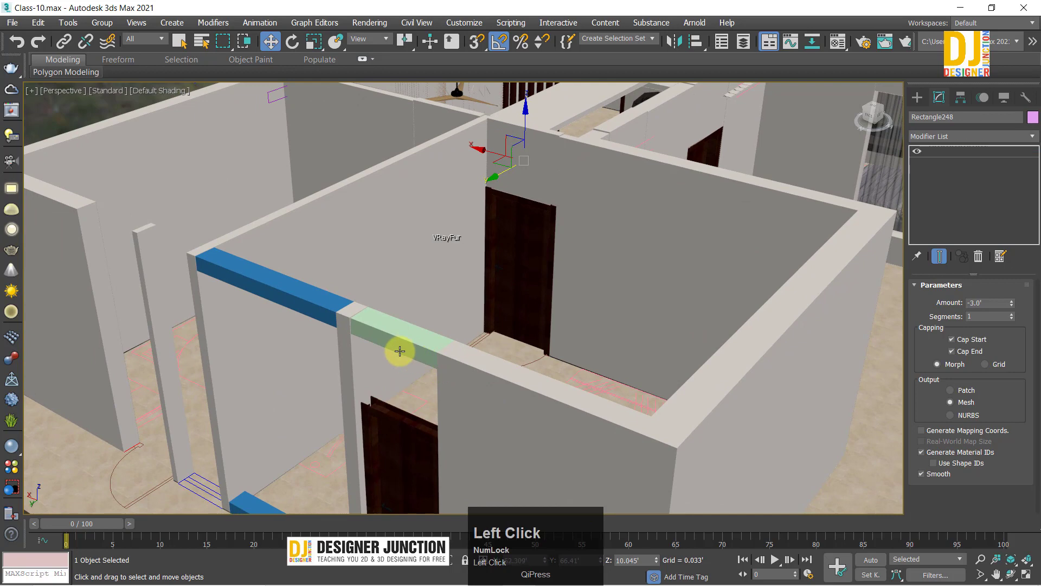
click(976, 257)
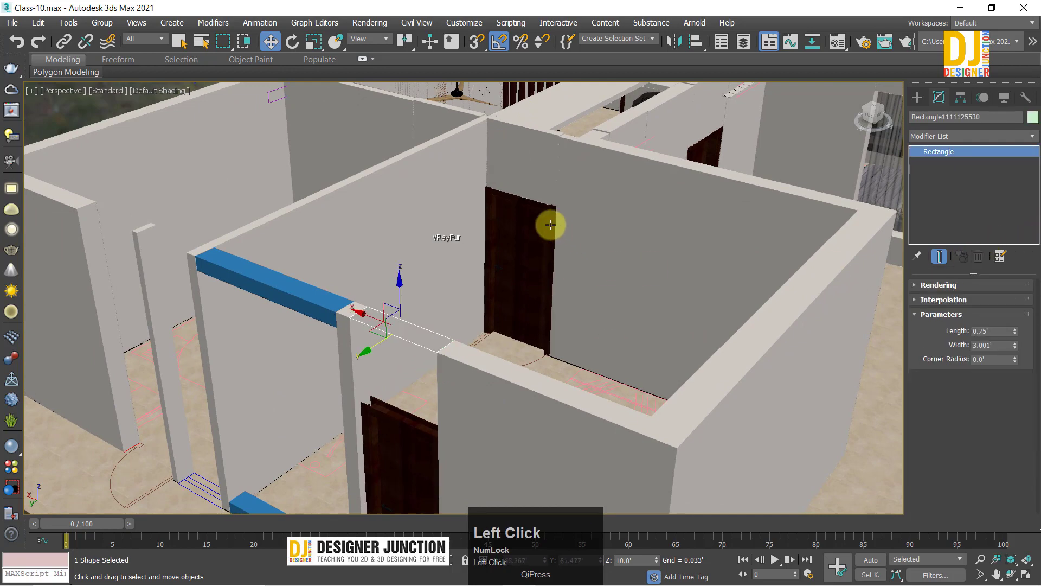
click(526, 160)
drag(949, 153, 405, 324)
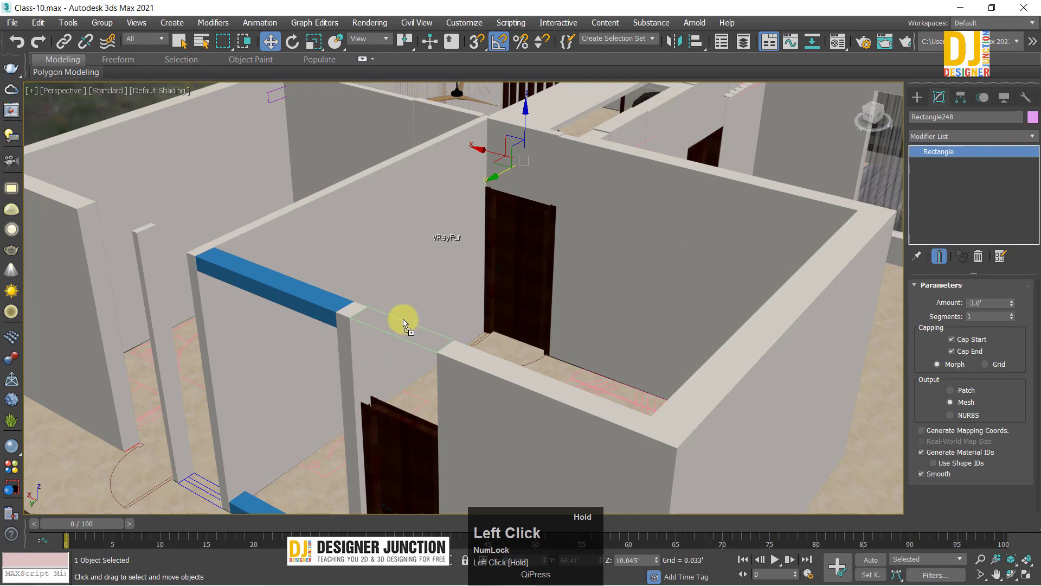
alt+middle_drag(484, 261, 332, 309)
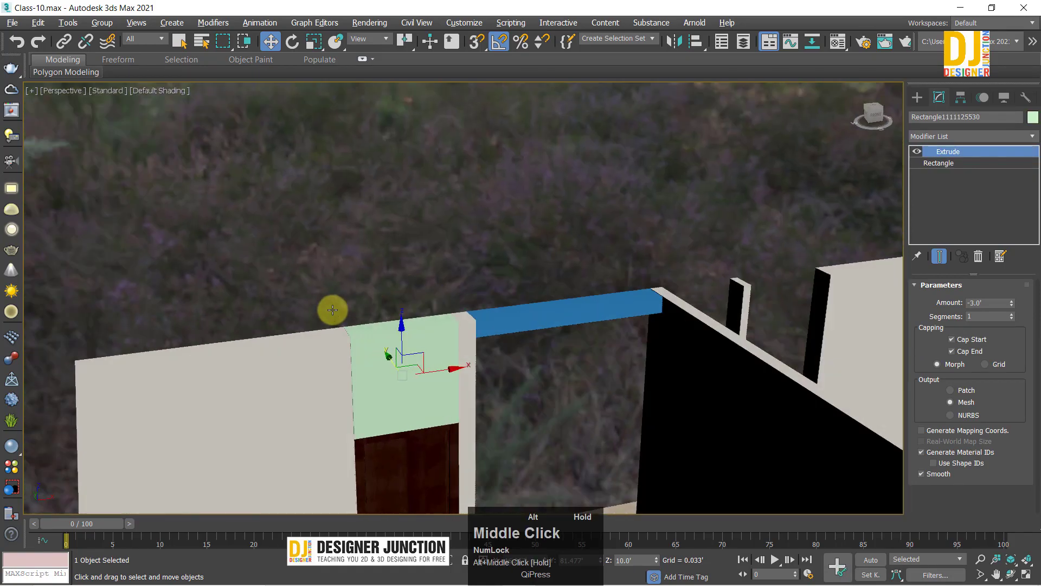
click(465, 441)
Step: Isolate the window opening's top beam and floor sill together and frame them in the Left view
middle_drag(465, 441, 448, 217)
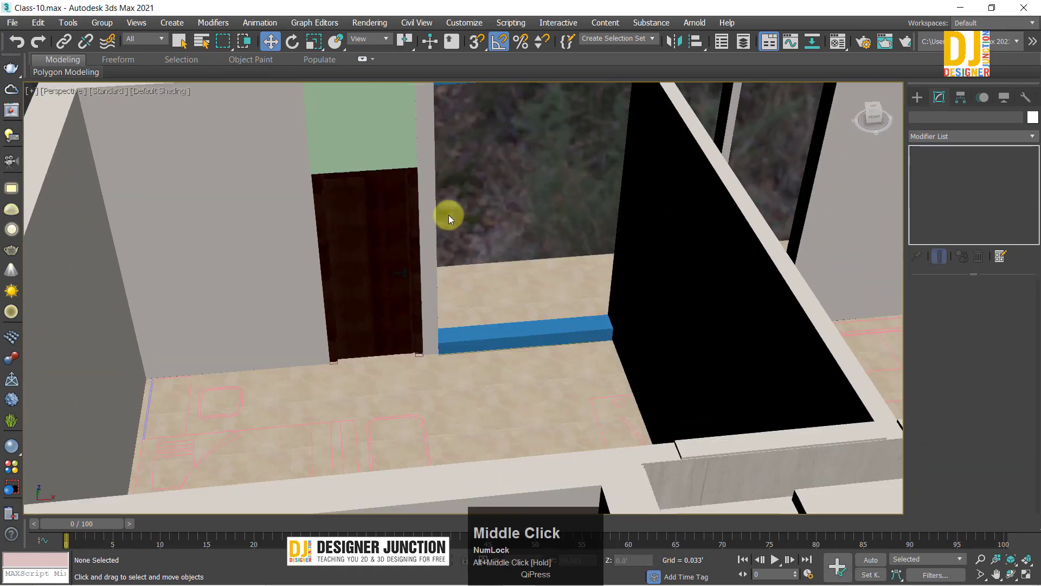
alt+middle_drag(496, 254, 676, 344)
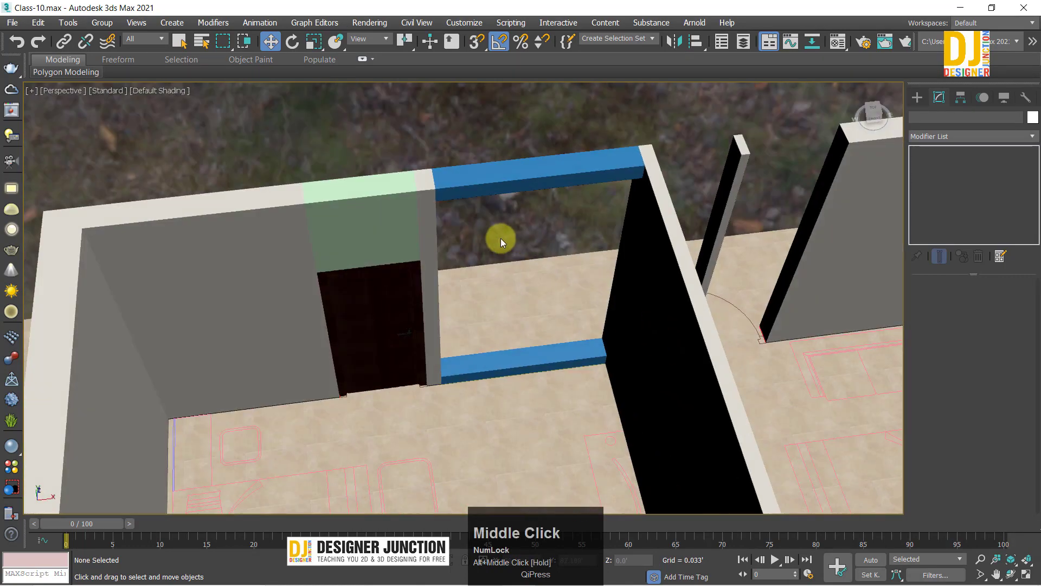
click(526, 177)
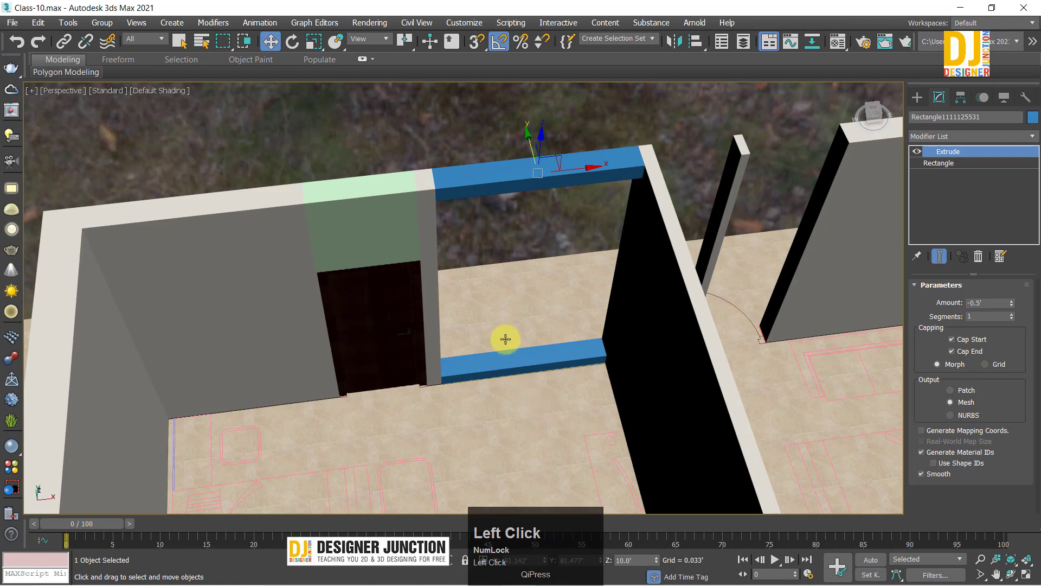
click(506, 359)
alt+middle_drag(507, 360, 534, 356)
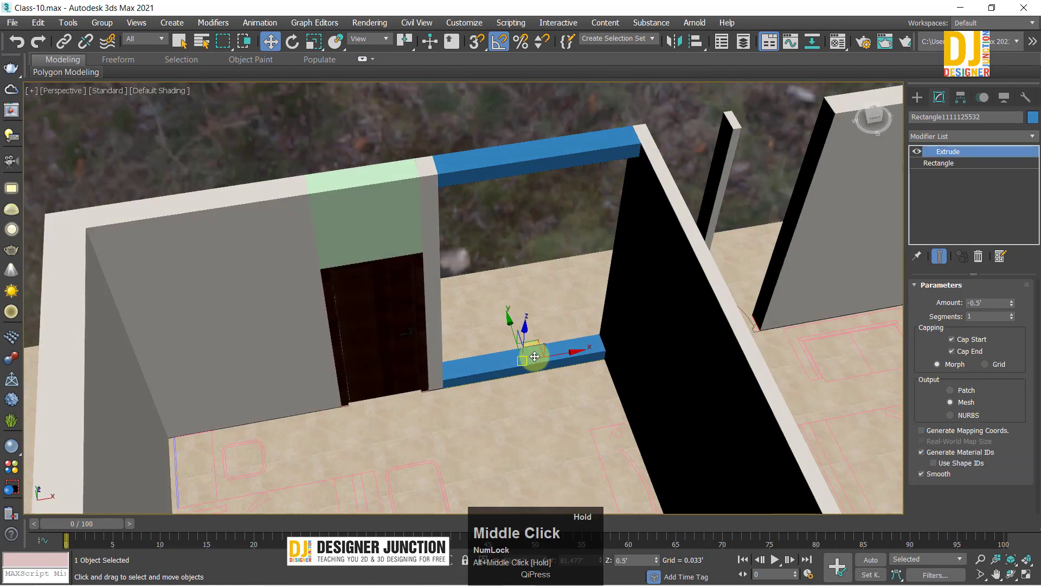
ctrl+click(513, 165)
key(alt+q)
key(alt+w)
Step: Thin the cloned sill to a pane in the Top view by setting its rectangle's length to 15 mm
key(alt+w)
key(z)
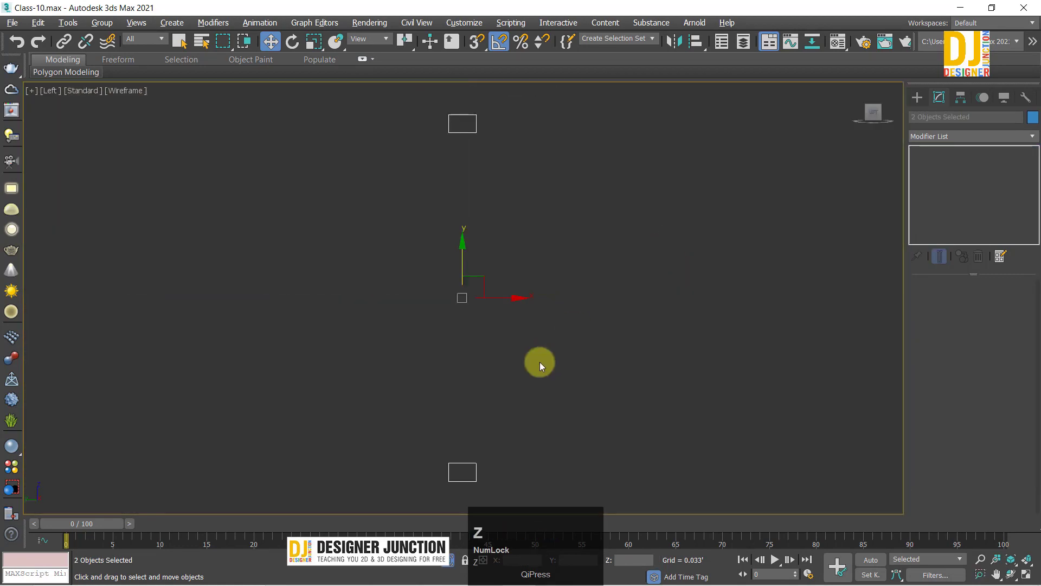
Step: Clone the window's floor sill straight up to a Z of about 2.46'
drag(567, 522, 568, 518)
mouse_move(465, 430)
shift+mouse_down()
mouse_move(471, 391)
mouse_move(495, 434)
shift+mouse_up()
key(Return)
key(alt+w)
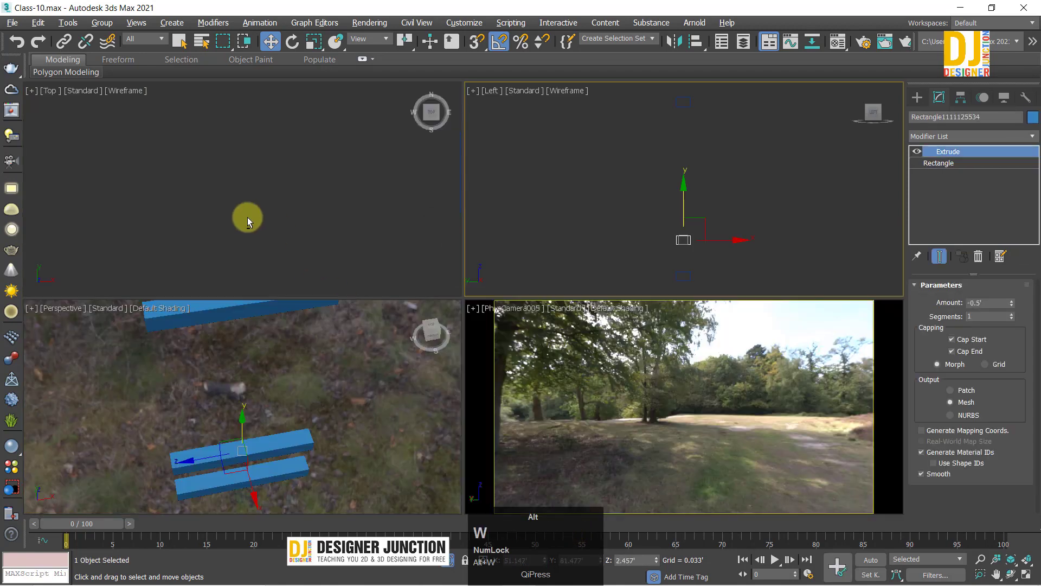
key(alt+w)
key(z)
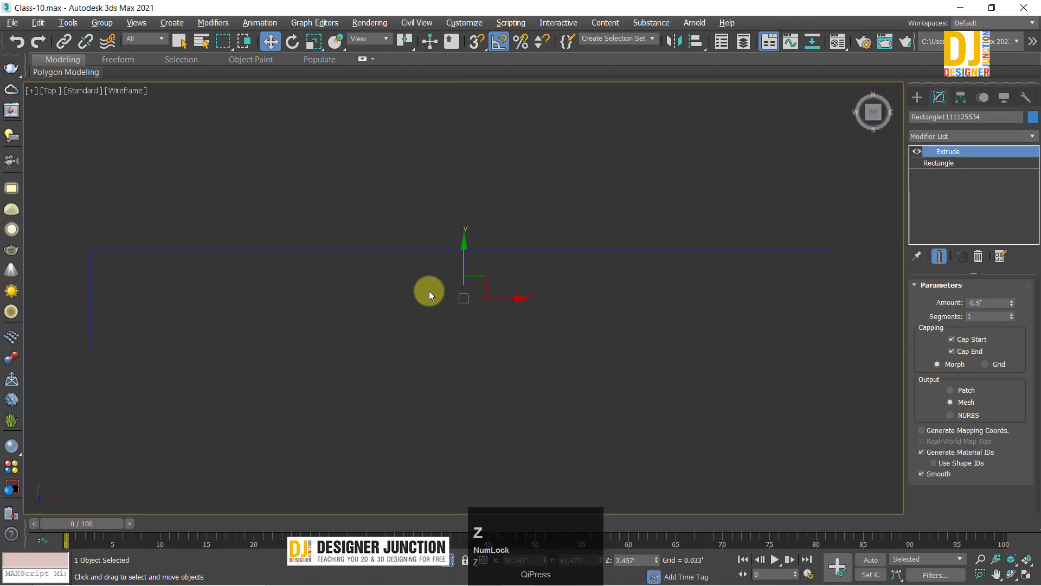
click(940, 163)
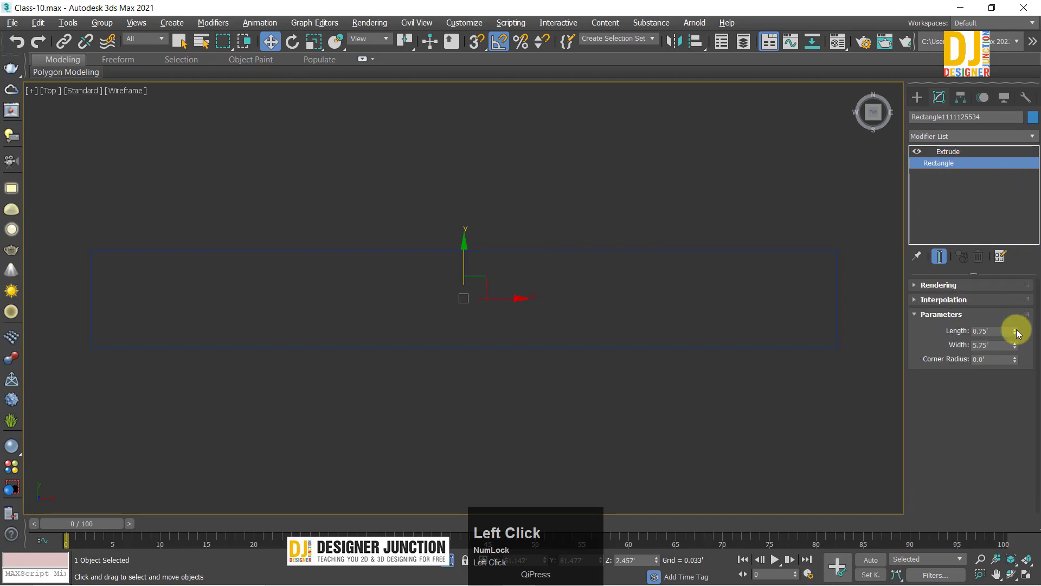
drag(1017, 333, 1008, 362)
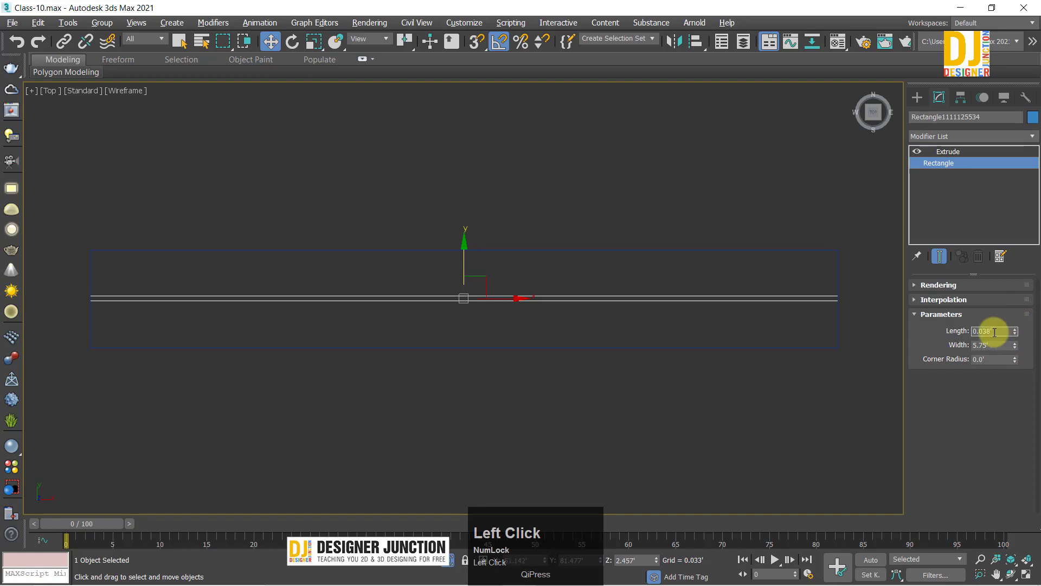
text(15mm)
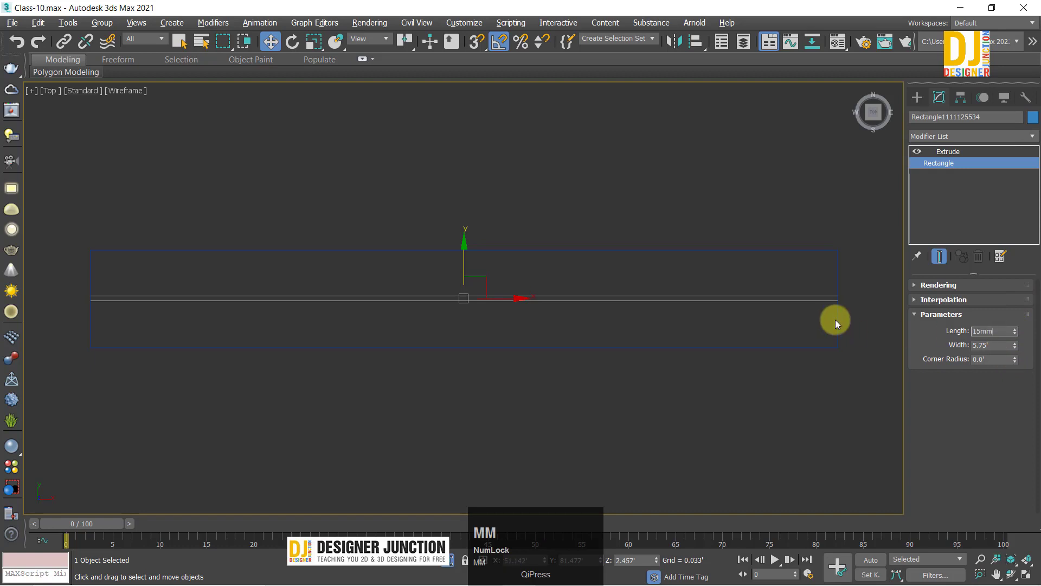
key(Return)
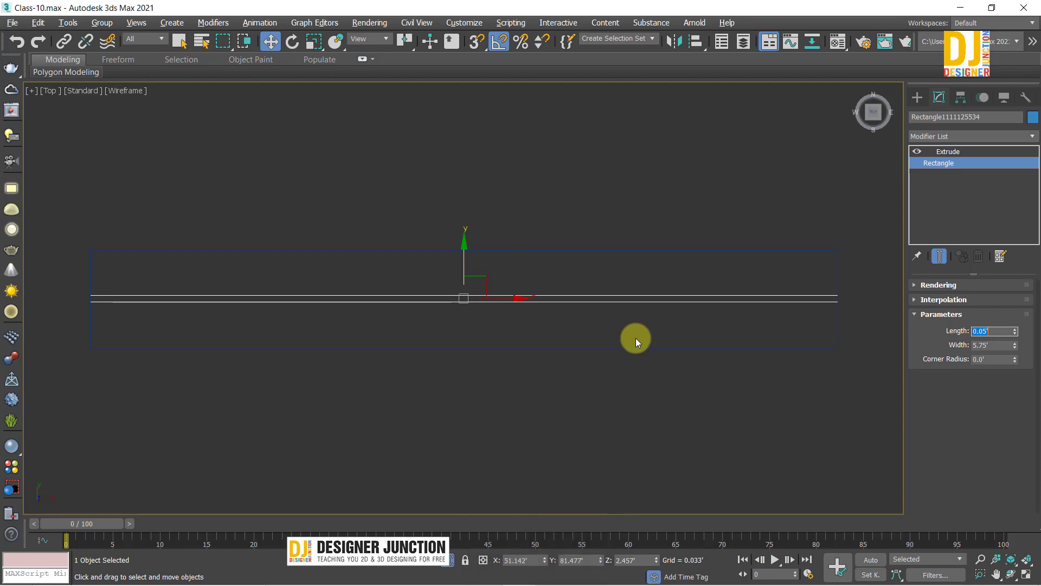
Step: Set the pane's Extrude amount to about 7.107' and lower it onto the floor sill at a Z of about 0.50'
middle_click(538, 328)
key(alt+w)
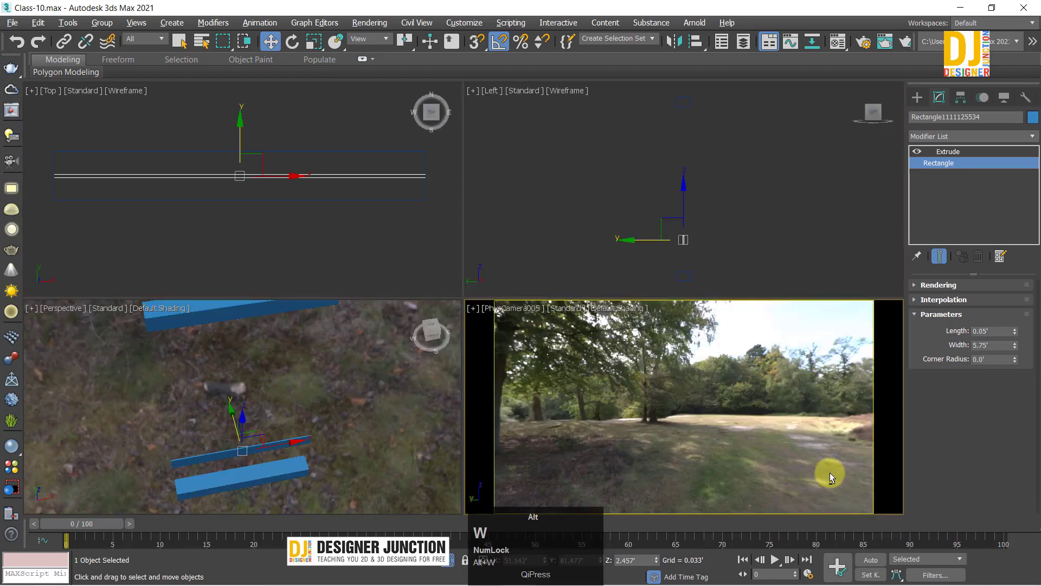
middle_click(702, 198)
key(alt+w)
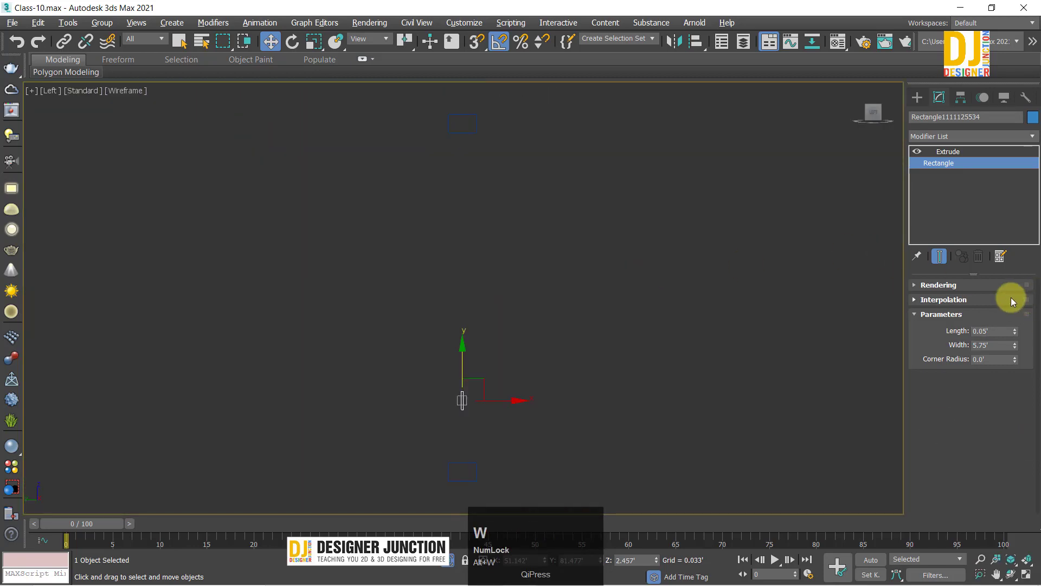
click(942, 151)
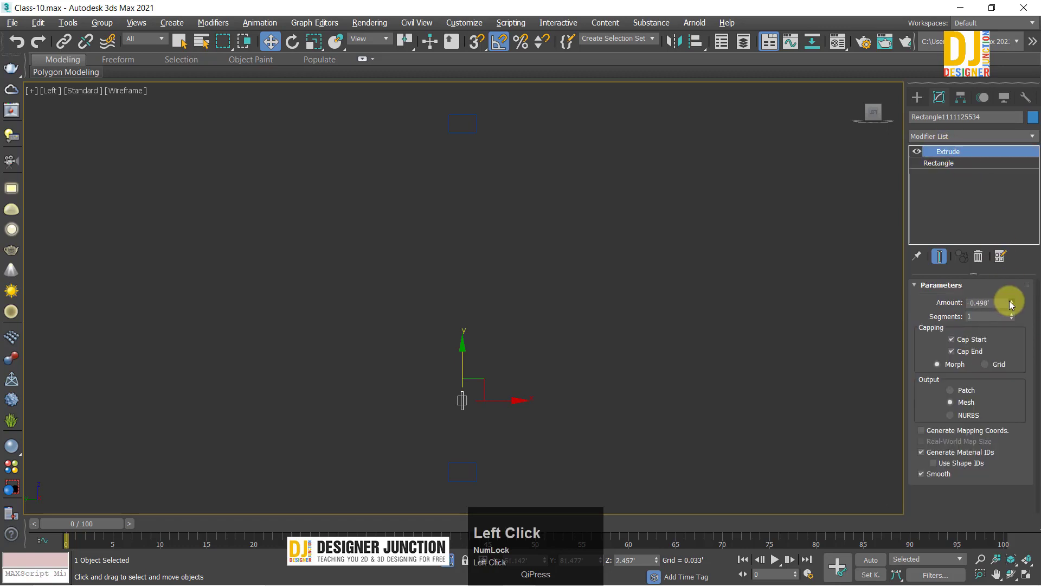
drag(1011, 303, 357, 226)
drag(466, 208, 465, 279)
scroll(465, 483, up, 6)
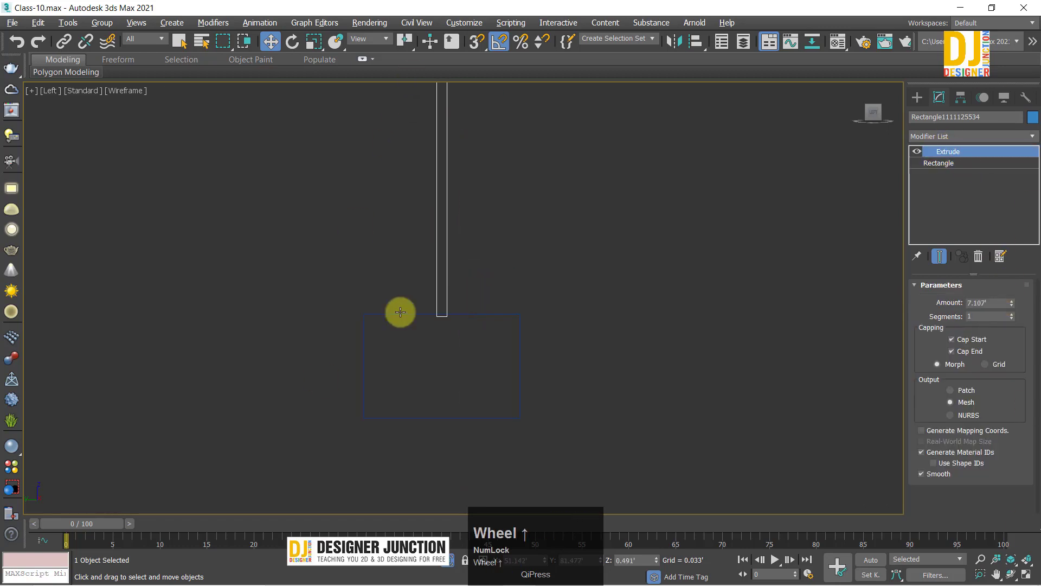
scroll(438, 312, up, 10)
drag(587, 297, 590, 248)
scroll(484, 436, up, 10)
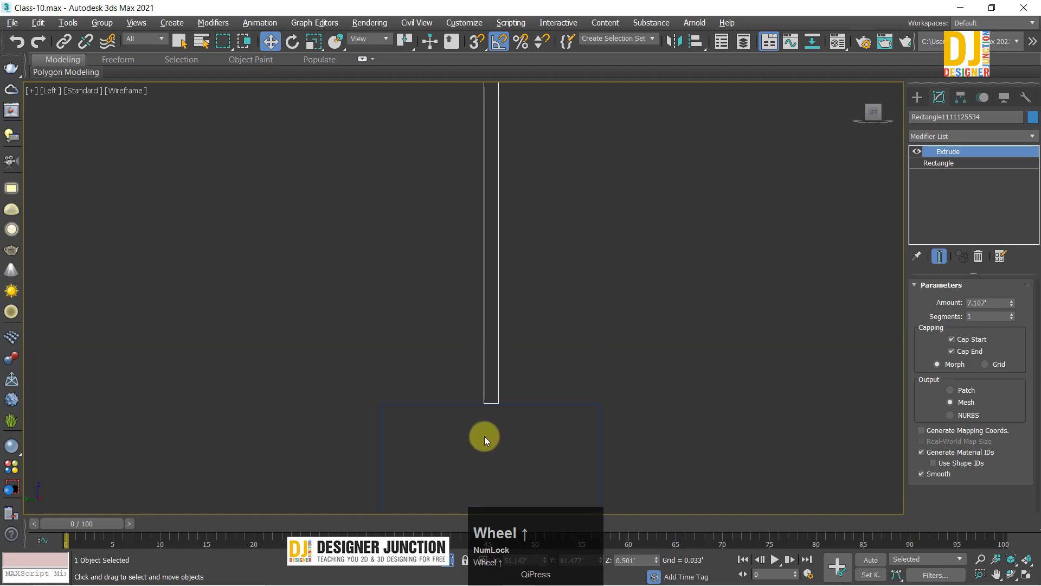
Step: Increase the pane's Extrude amount until its upper edge reaches the underside of the window's top beam
key(z)
scroll(499, 412, down, 4)
middle_drag(512, 342, 456, 255)
scroll(428, 263, up, 3)
drag(1011, 301, 1016, 54)
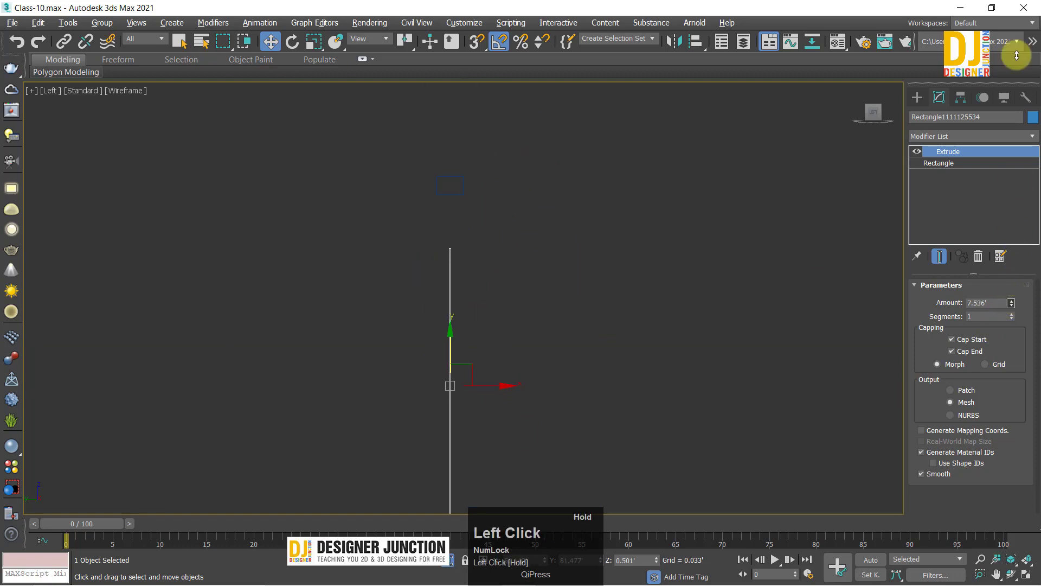
scroll(413, 155, up, 4)
drag(1011, 302, 1014, 269)
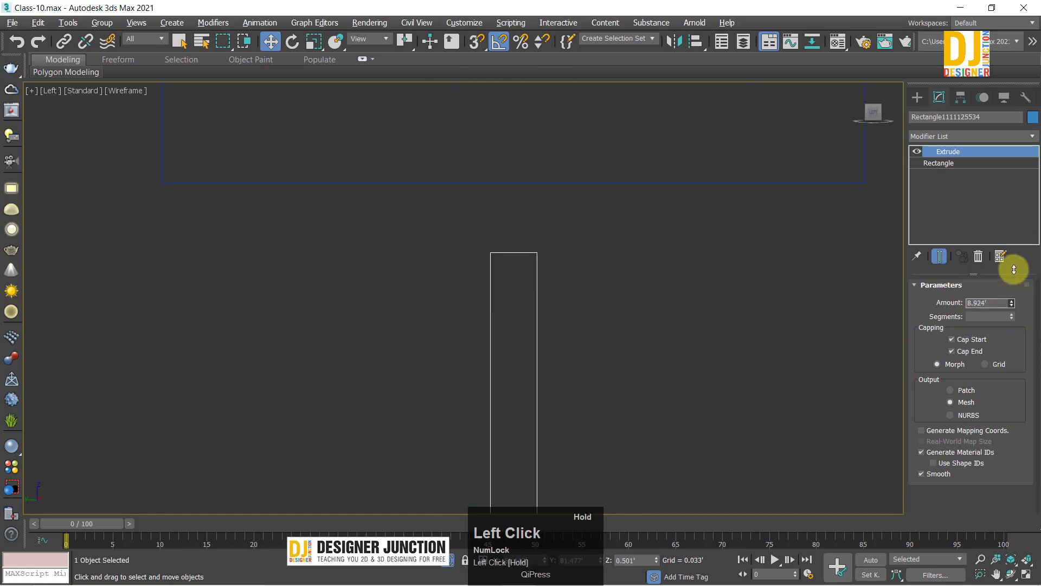
click(718, 409)
Step: Exit isolation and frame the window opening with the surrounding bedroom walls in the Perspective view
key(alt+w)
click(666, 402)
key(alt+w)
key(p)
key(z)
scroll(632, 237, down, 3)
mouse_move(631, 237)
alt+middle_down()
mouse_move(536, 171)
mouse_move(532, 181)
alt+middle_up()
click(450, 560)
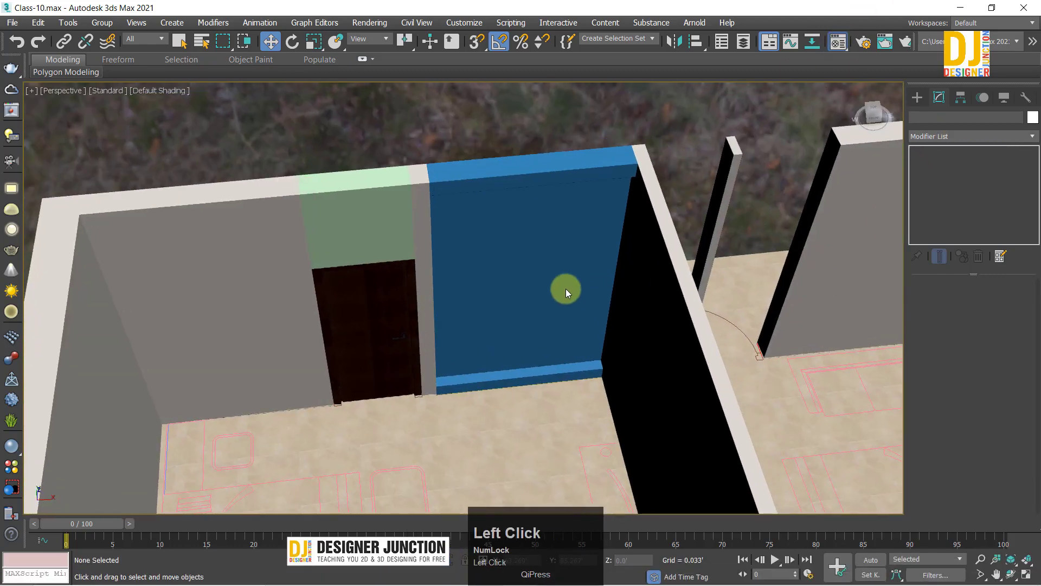
Step: Assign the Wall material to the beam above the outer door, the window's top beam and its floor sill
key(m)
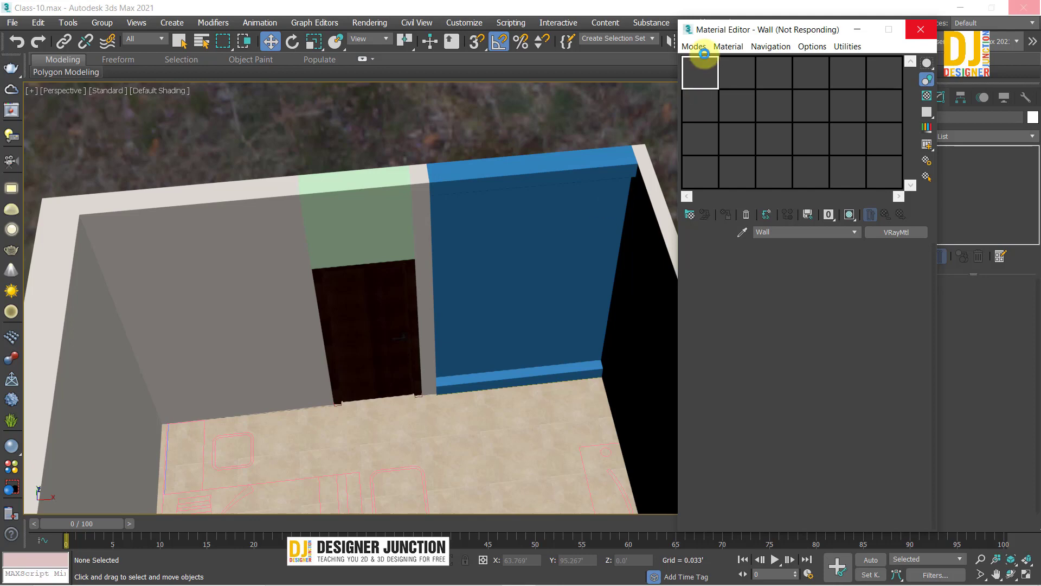
middle_drag(482, 212, 422, 230)
drag(690, 74, 349, 199)
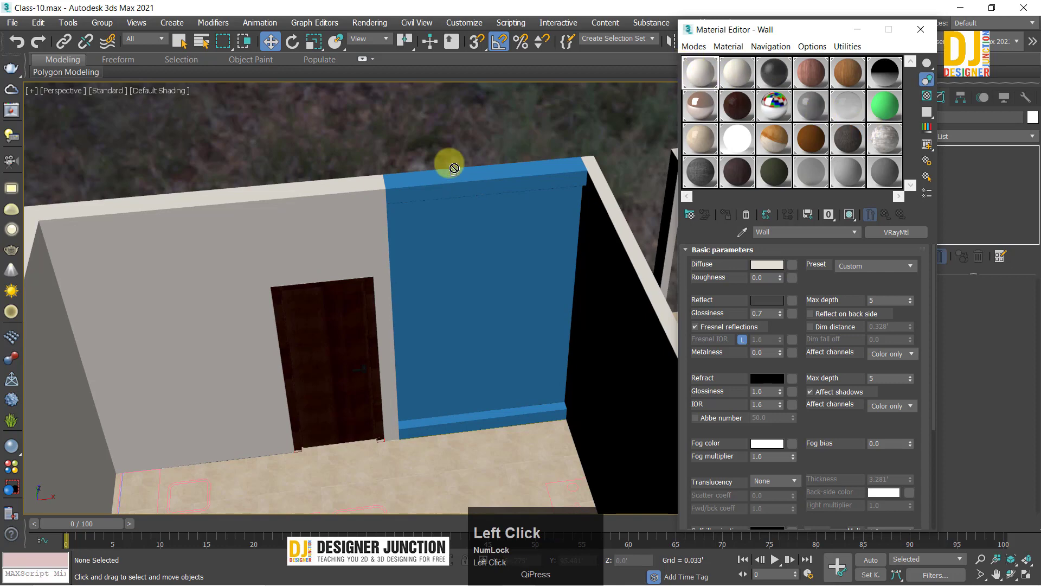
drag(448, 182, 448, 184)
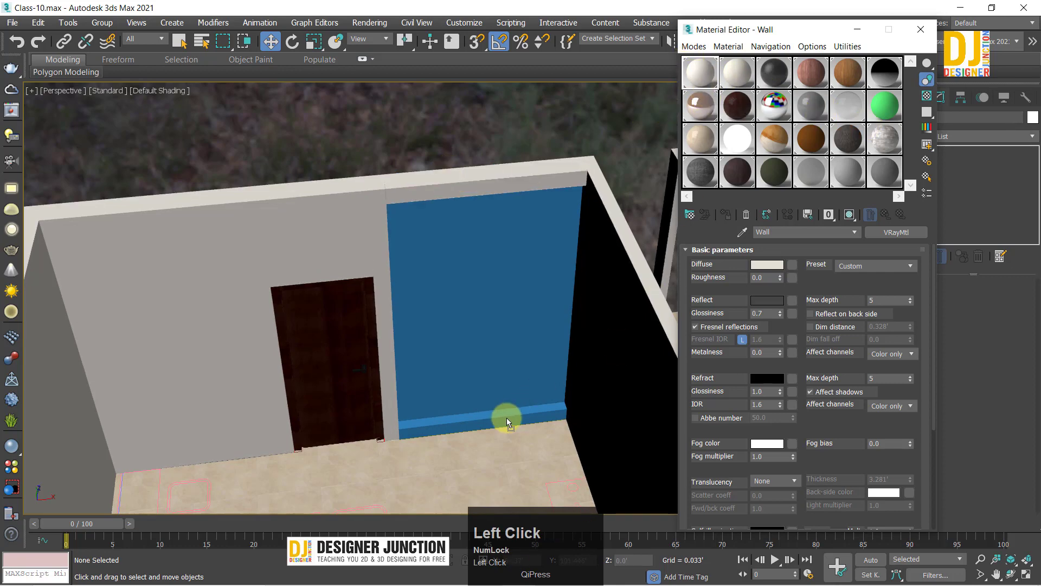
drag(507, 417, 507, 418)
alt+middle_drag(520, 267, 512, 245)
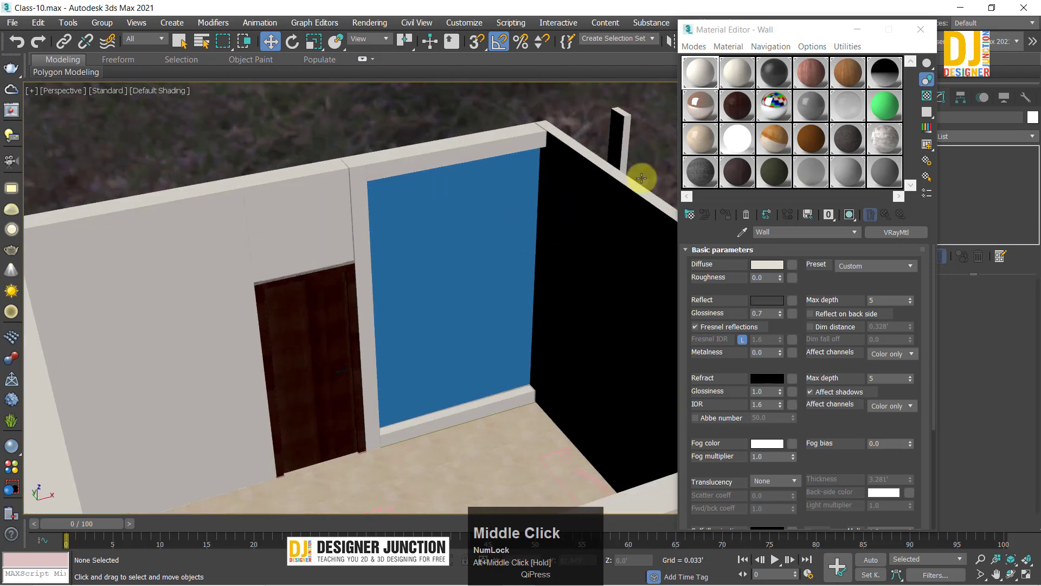
Step: Assign the transparent glass material to the window pane and close the Material Editor
click(711, 72)
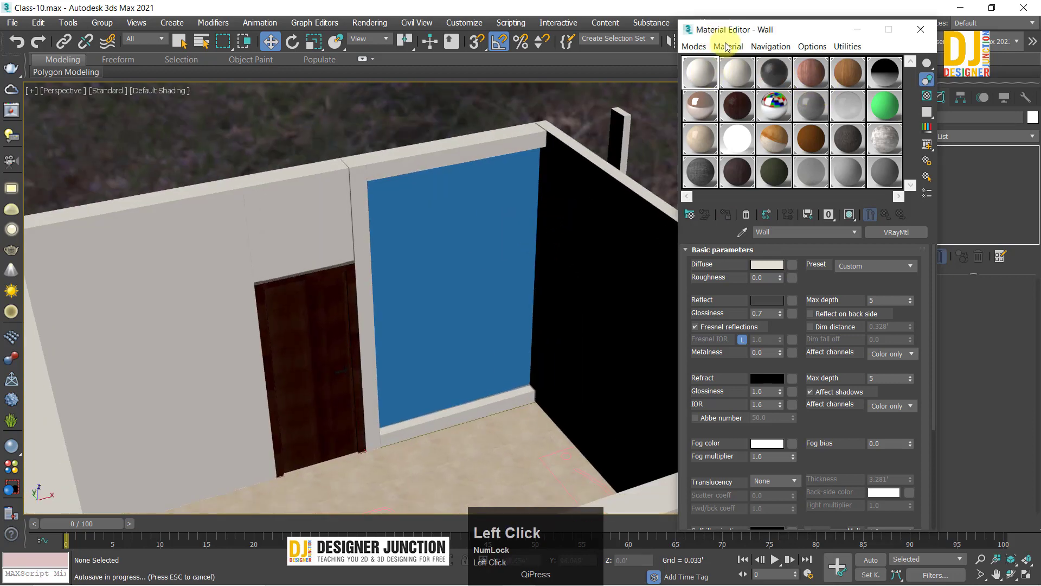
drag(853, 101, 473, 257)
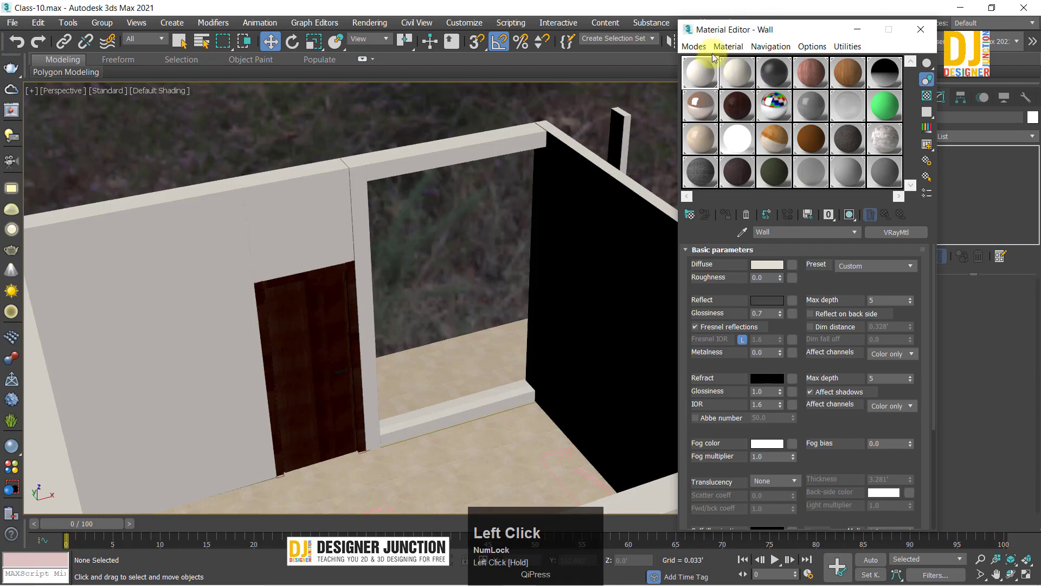
click(920, 31)
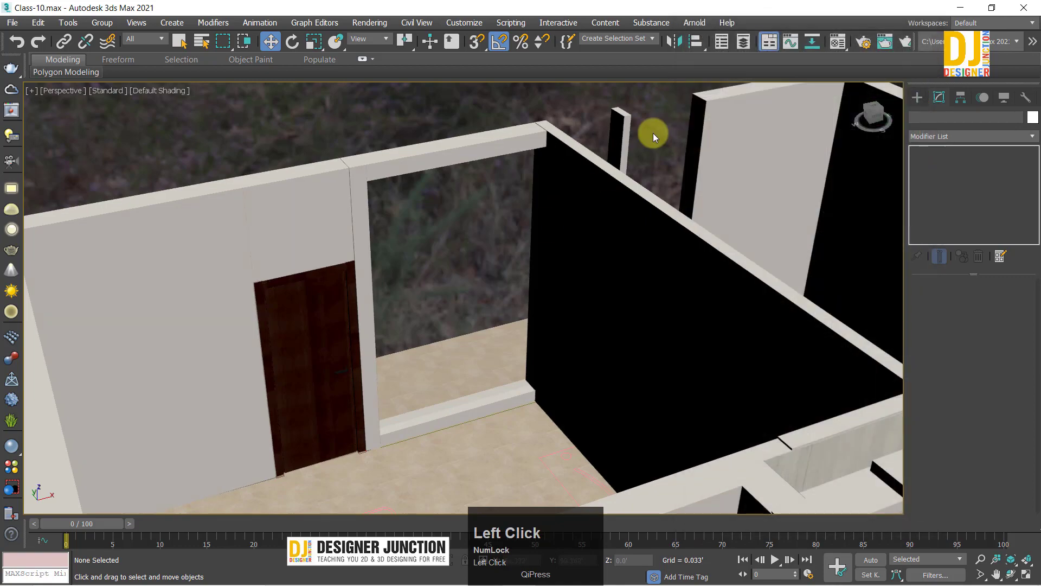
Step: Examine the finished outer bedroom wall and the neighbouring rooms from several angles in the Perspective view
alt+middle_drag(569, 186, 466, 298)
scroll(482, 282, down, 5)
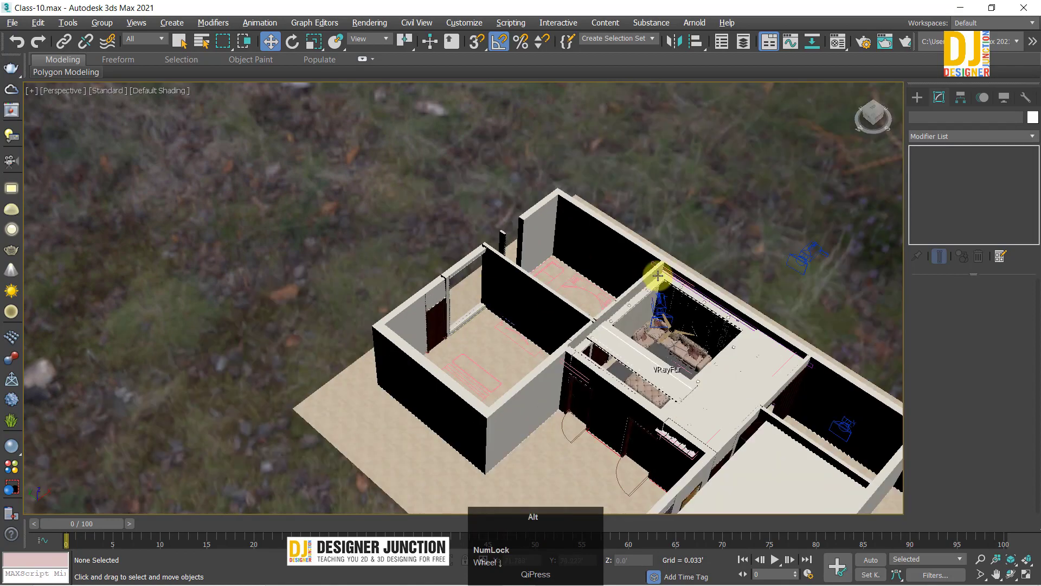
middle_drag(658, 279, 572, 283)
scroll(291, 225, up, 5)
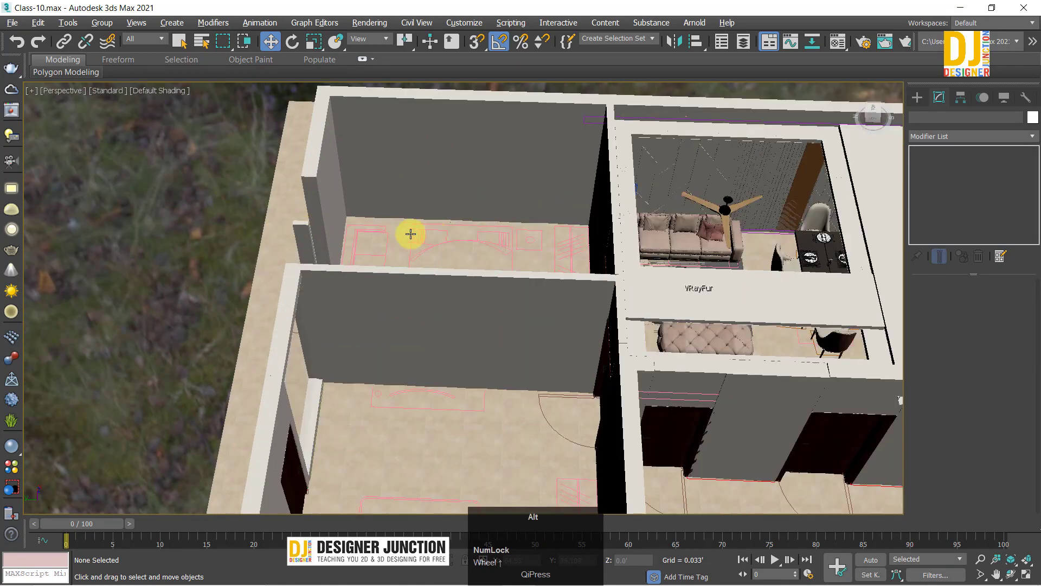
alt+middle_drag(409, 233, 901, 201)
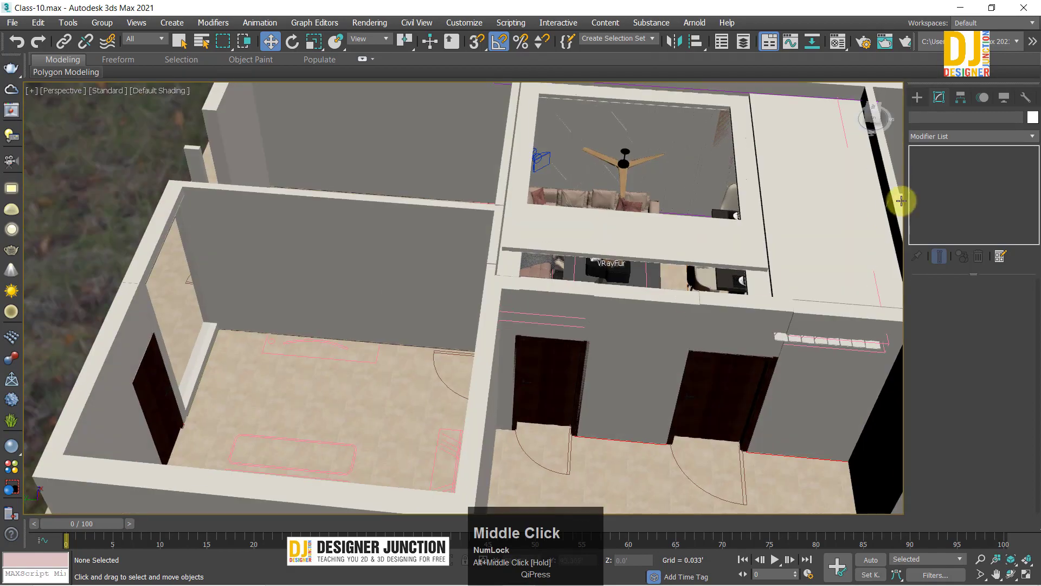
alt+middle_drag(835, 205, 741, 183)
alt+middle_drag(627, 220, 417, 319)
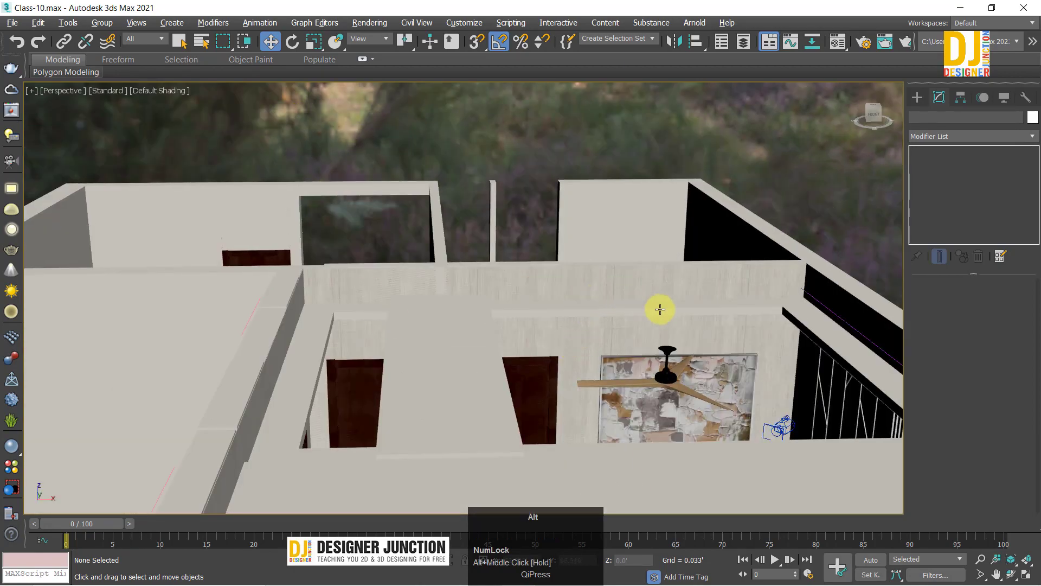
alt+middle_drag(660, 309, 669, 258)
scroll(525, 239, down, 5)
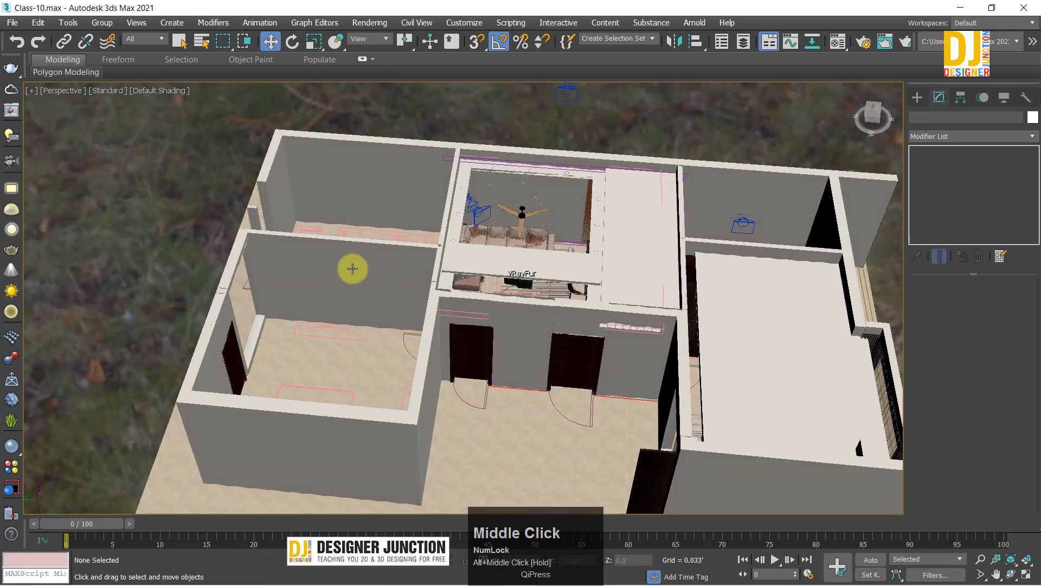
scroll(221, 365, up, 5)
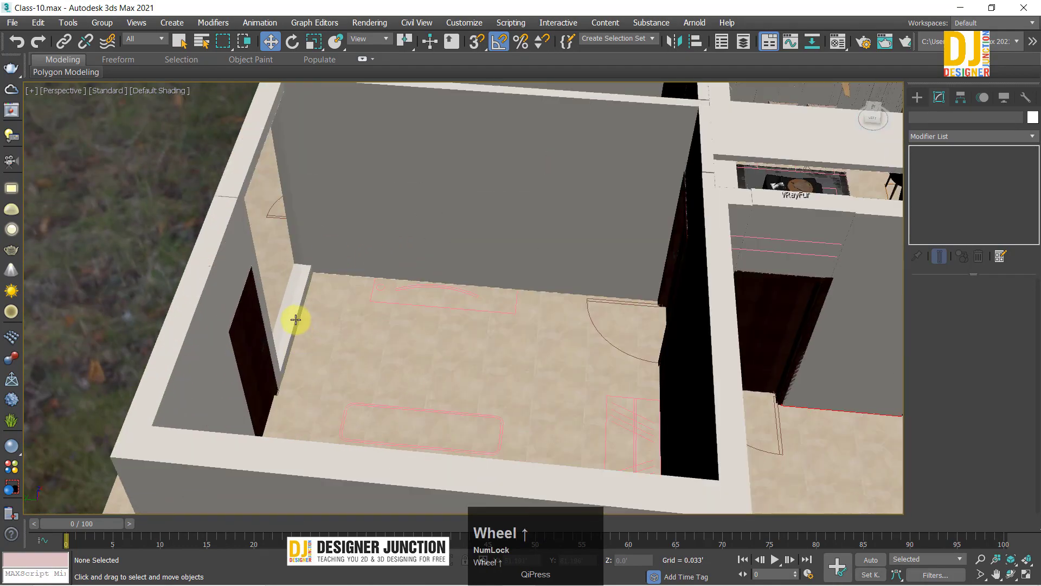
scroll(298, 217, up, 3)
alt+middle_drag(295, 210, 247, 328)
scroll(314, 405, down, 3)
scroll(314, 405, down, 5)
middle_drag(248, 328, 174, 297)
alt+middle_drag(441, 239, 395, 239)
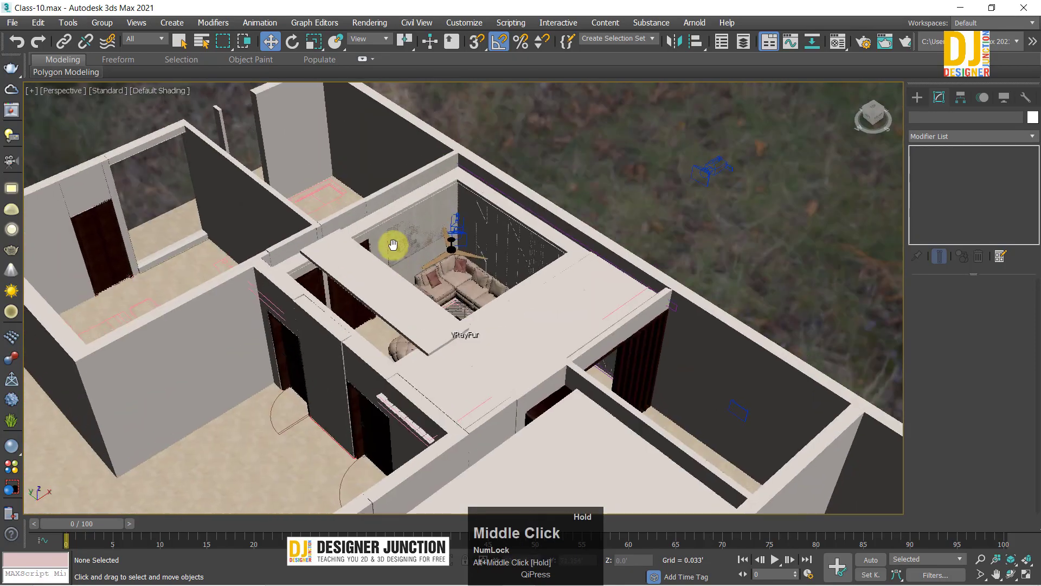
scroll(414, 279, up, 3)
alt+middle_drag(413, 279, 439, 339)
Step: View the full extents of the house and the separate objects beside it in the Top and Perspective views
key(alt+w)
click(98, 151)
key(alt+w)
key(z)
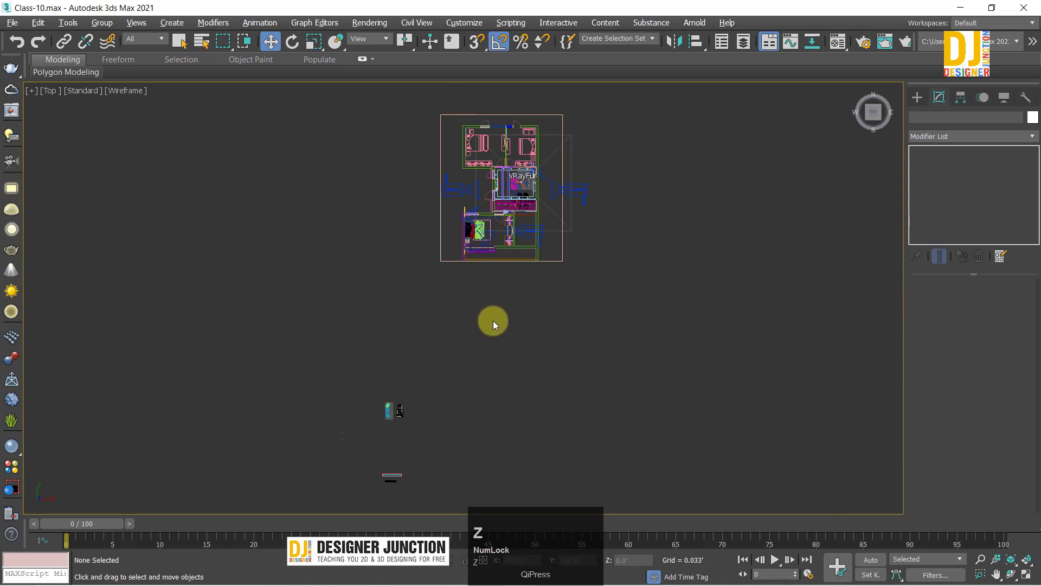
key(alt+w)
click(660, 451)
key(alt+w)
key(alt+w)
click(294, 441)
Step: Examine the bedroom's furniture layout around the bed and side tables in the Top view
key(alt+w)
key(z)
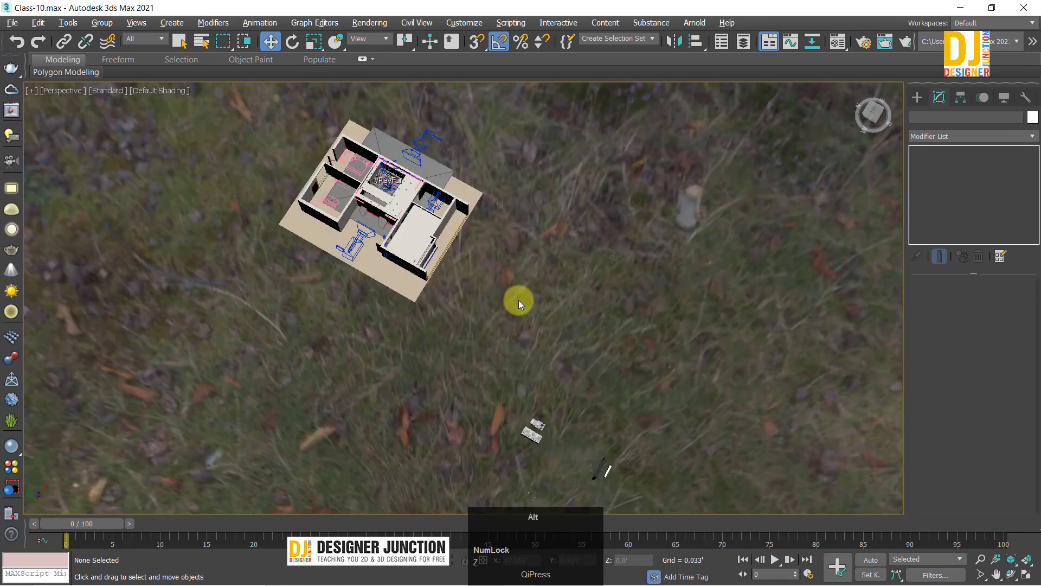
alt+middle_drag(518, 302, 496, 290)
key(alt+w)
click(286, 217)
key(alt+w)
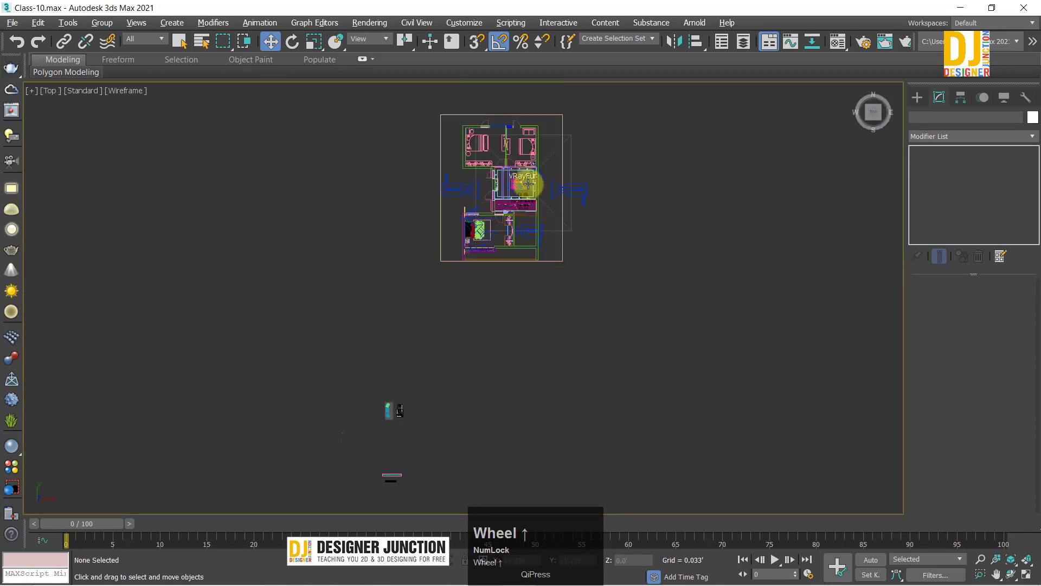
scroll(528, 184, up, 3)
middle_drag(533, 220, 541, 417)
scroll(333, 188, up, 2)
scroll(437, 281, up, 3)
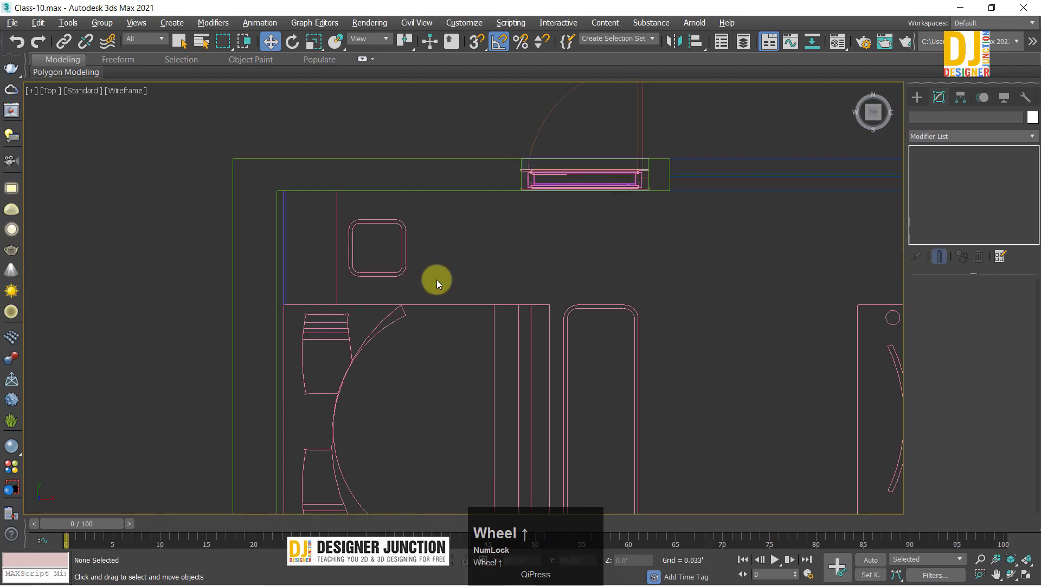
click(338, 262)
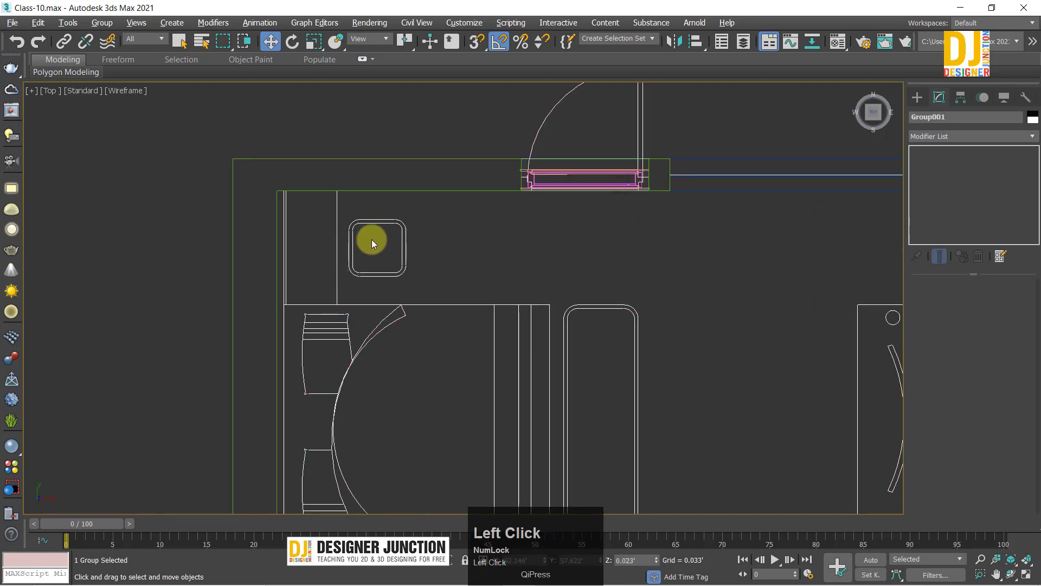
click(275, 182)
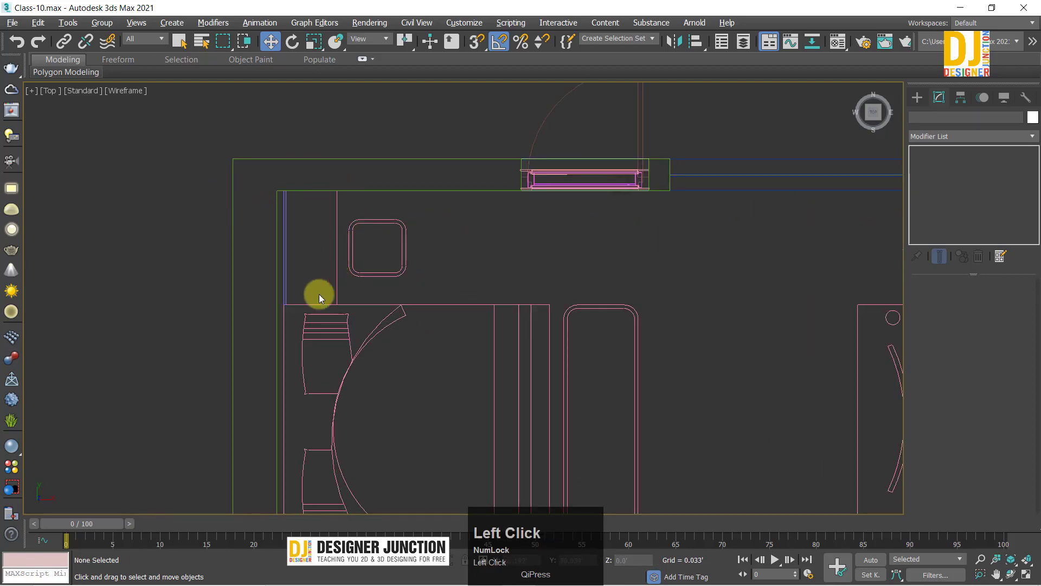
middle_drag(302, 276, 262, 117)
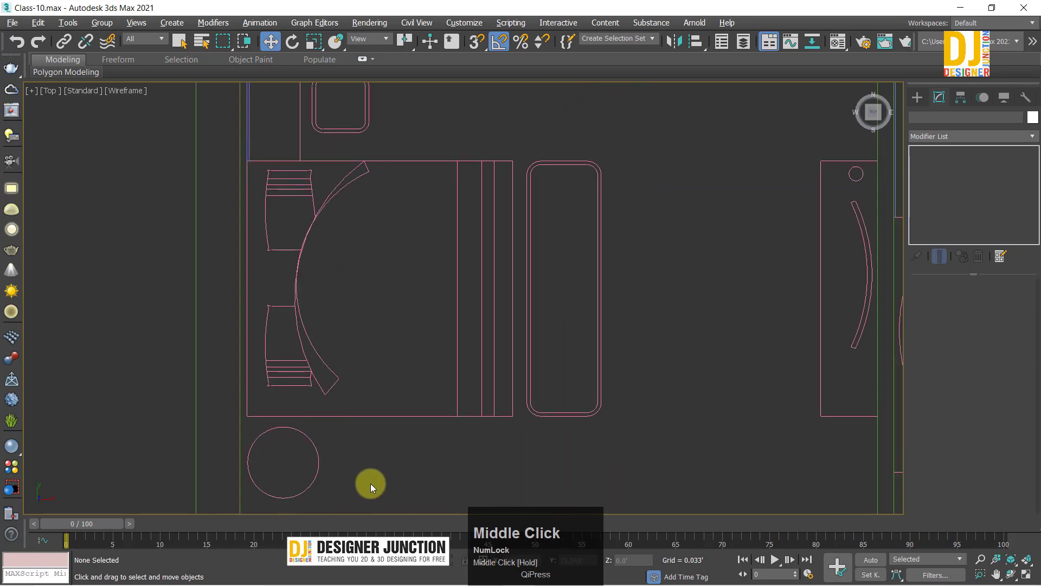
Step: Examine the patterned sofa and coffee table standing beside the house in the Perspective view
middle_drag(370, 483, 565, 298)
scroll(568, 298, down, 4)
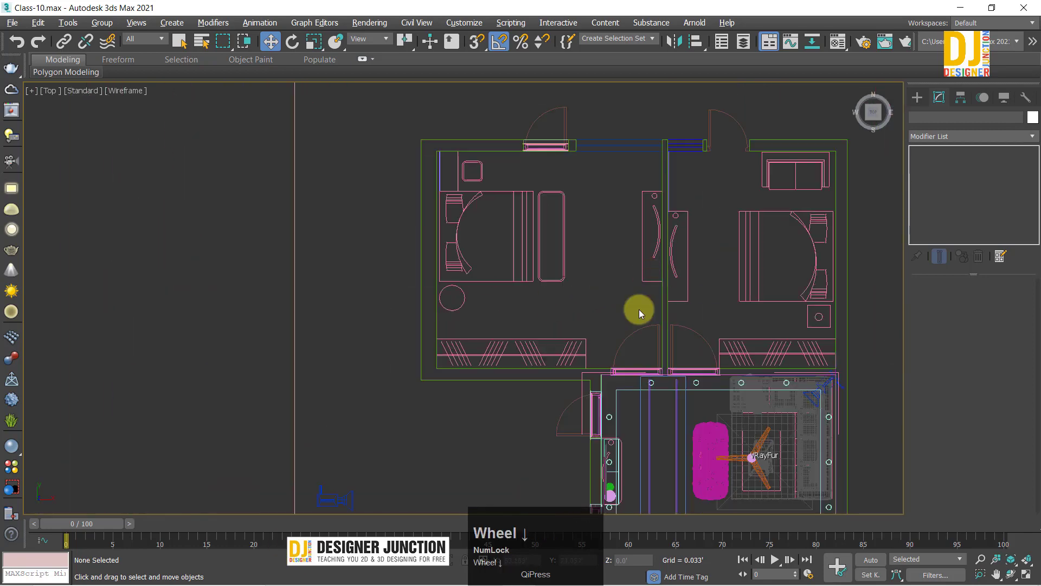
key(alt+w)
key(alt+w)
alt+middle_drag(659, 427, 214, 222)
drag(444, 354, 444, 354)
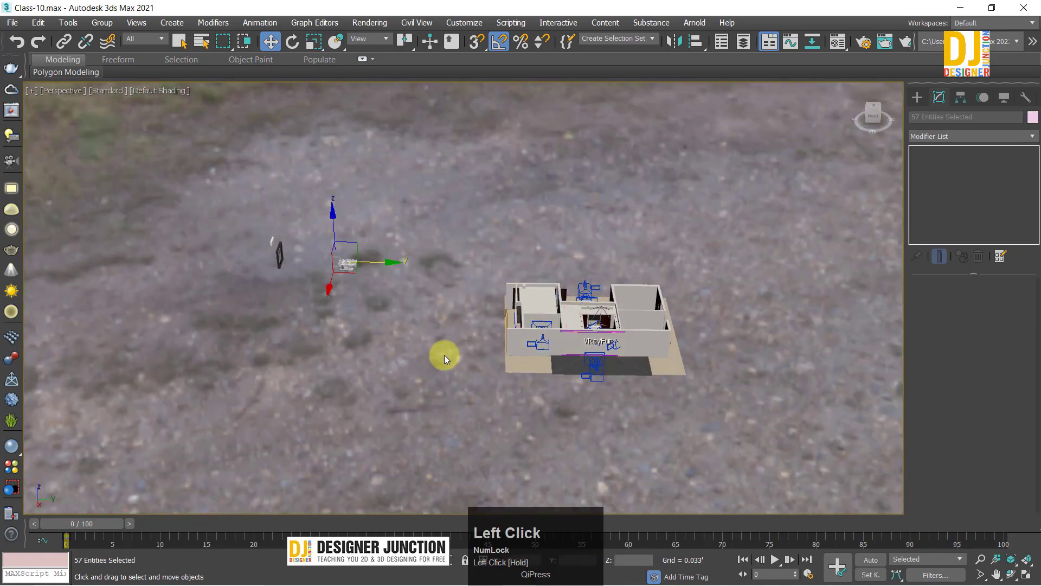
key(z)
middle_drag(673, 415, 456, 261)
scroll(460, 309, up, 3)
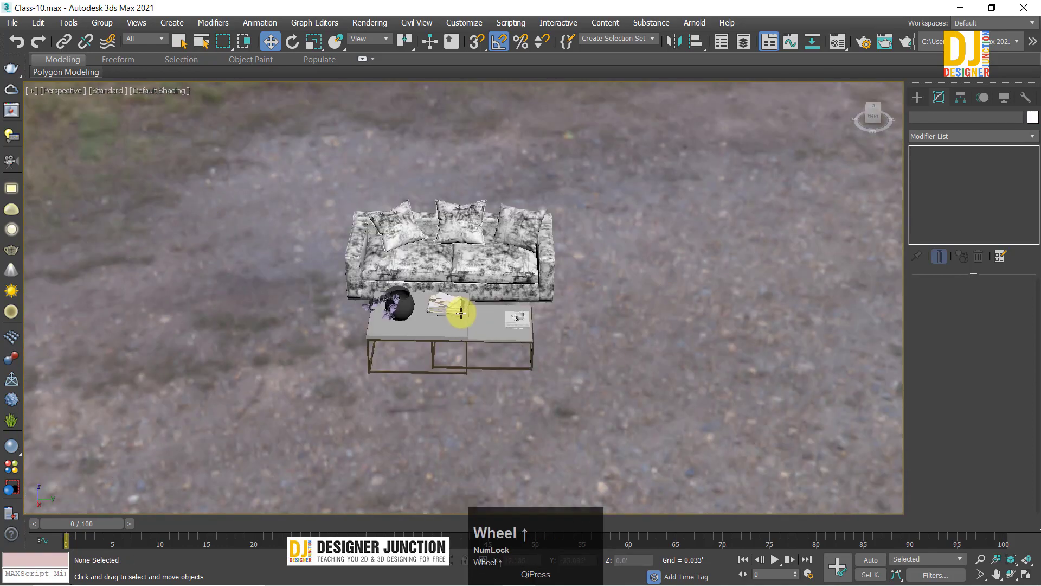
alt+middle_drag(460, 309, 674, 421)
scroll(472, 297, down, 5)
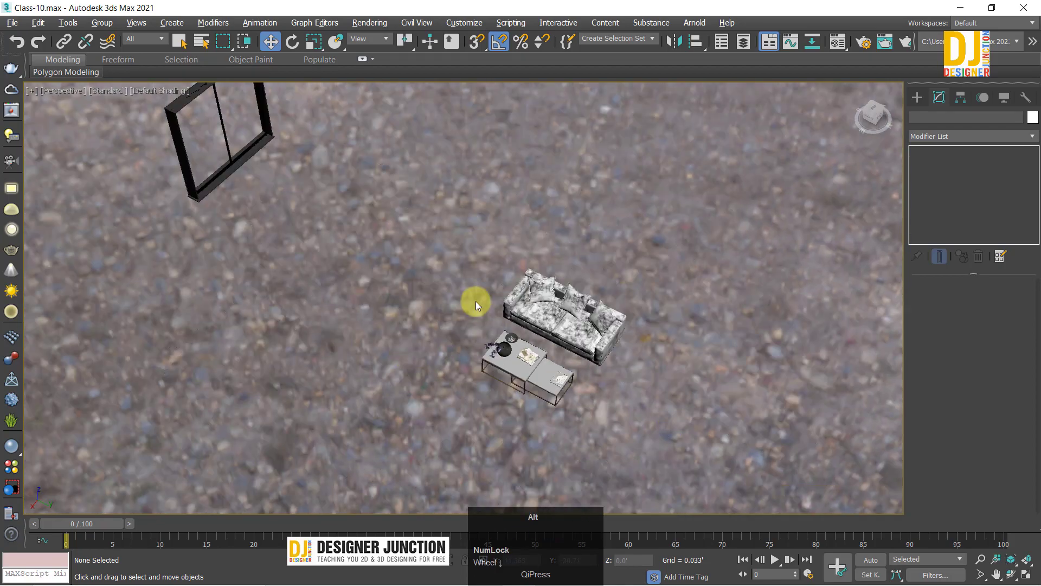
Step: Examine the spare black window frame and white box standing apart from the house near the sofa
alt+middle_drag(472, 297, 590, 455)
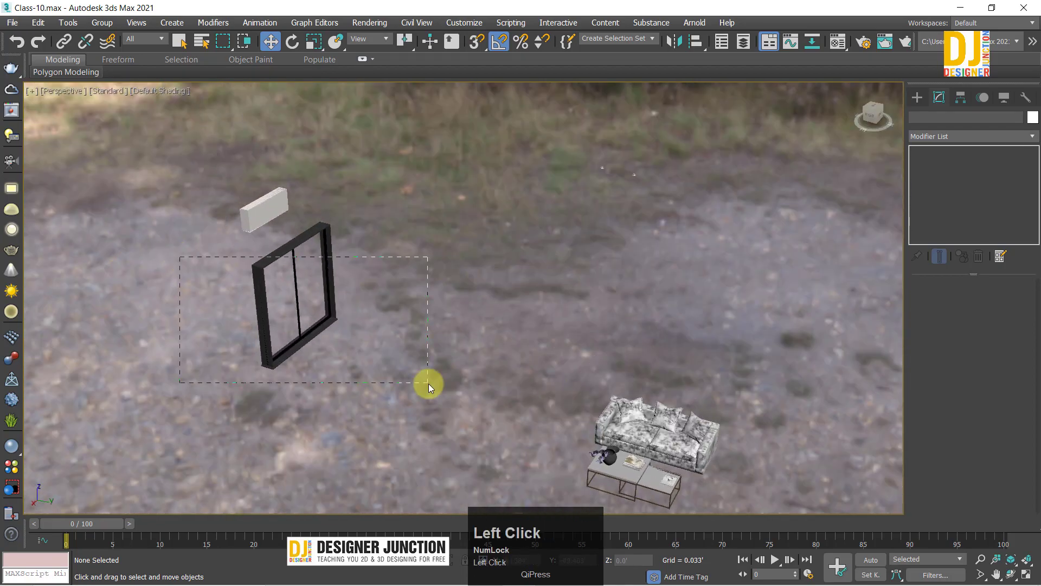
drag(428, 383, 429, 383)
key(z)
alt+middle_drag(344, 353, 316, 207)
click(429, 289)
scroll(429, 290, down, 5)
click(432, 227)
key(z)
Step: Select the bed group in the furnished bedroom in the Top view and frame it
key(alt+w)
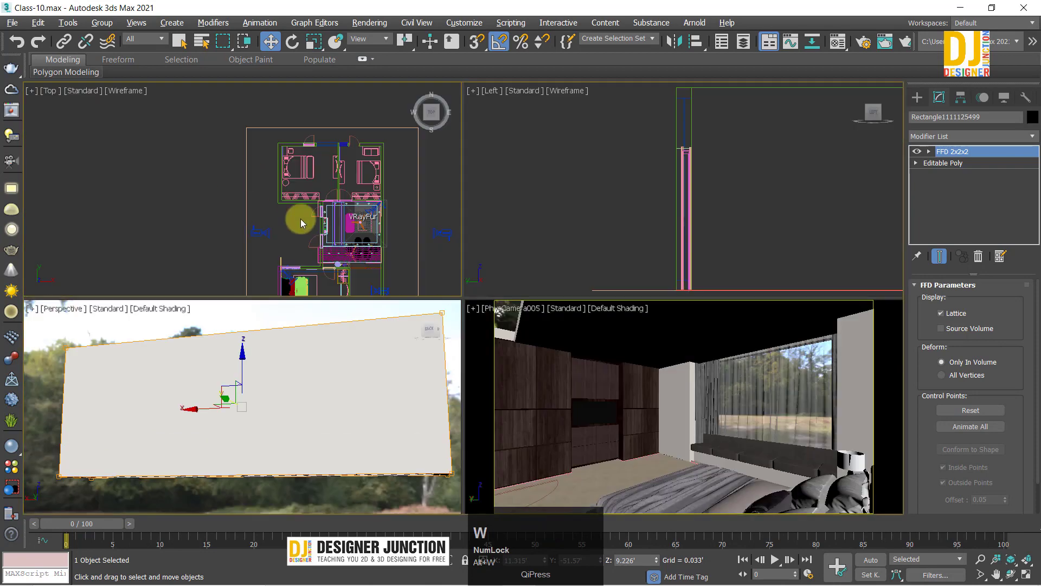
middle_click(300, 220)
key(alt+w)
key(z)
click(515, 197)
key(z)
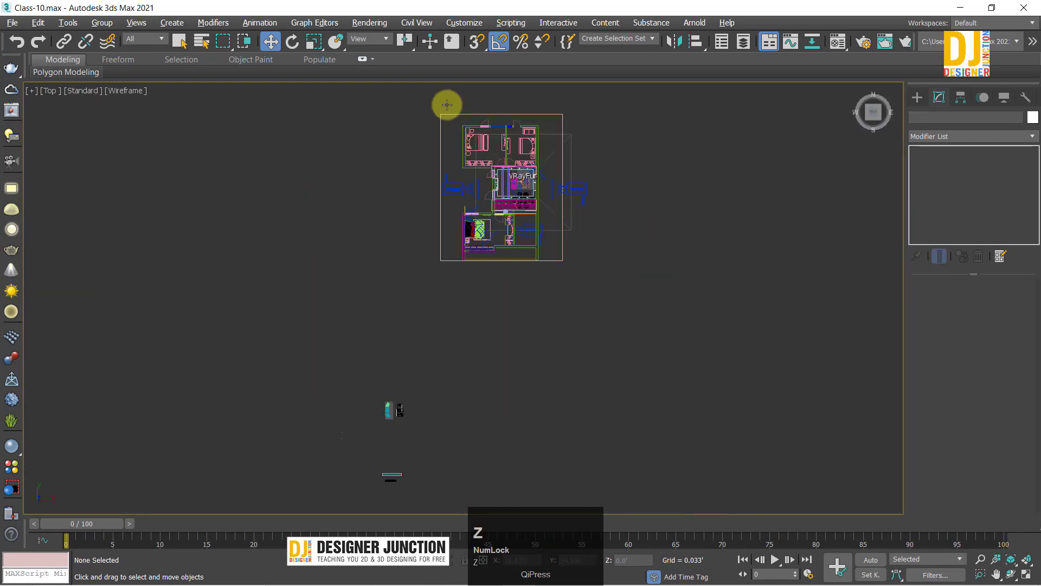
scroll(519, 294, up, 6)
click(421, 244)
key(z)
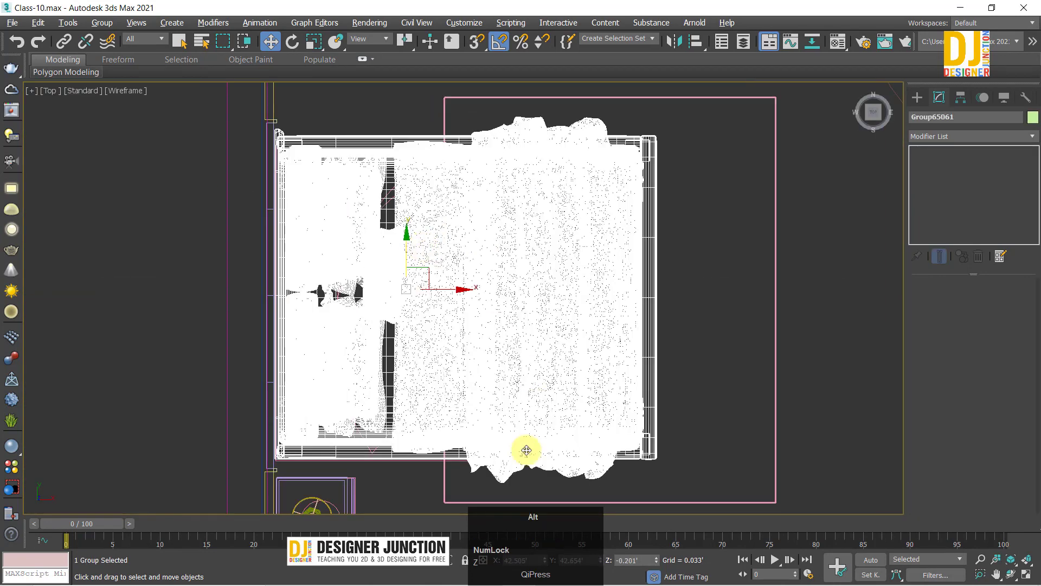
Step: Isolate the bed, inspect it from below and above in the Perspective view, and end the isolation
key(alt+q)
key(alt+w)
key(z)
click(499, 292)
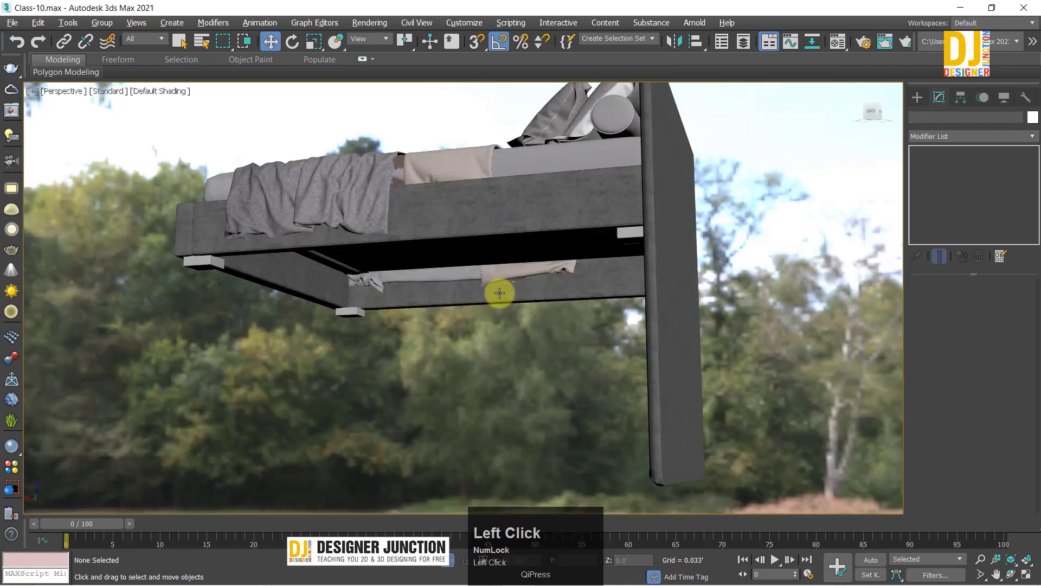
alt+middle_drag(499, 292, 675, 371)
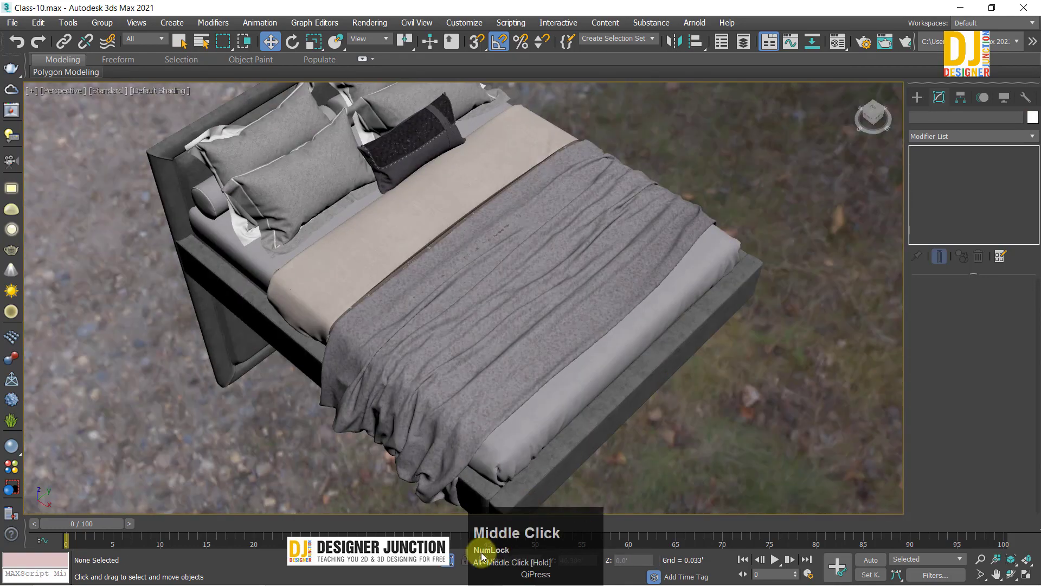
click(446, 562)
key(z)
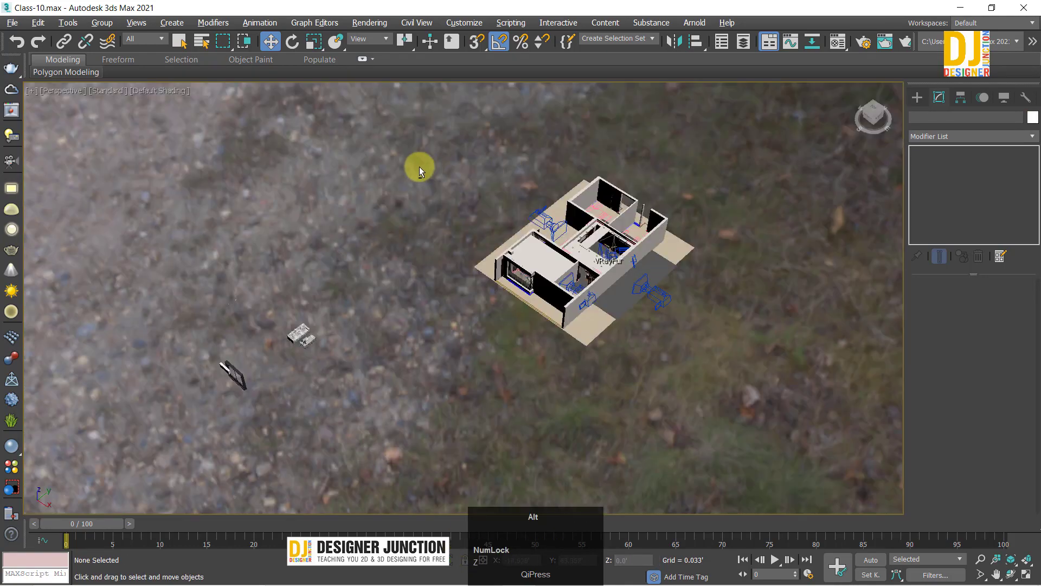
Step: Review the furniture plans of the two unfurnished bedrooms against the furnished rooms in the Top view
key(alt+w)
key(alt+w)
key(z)
scroll(503, 158, up, 5)
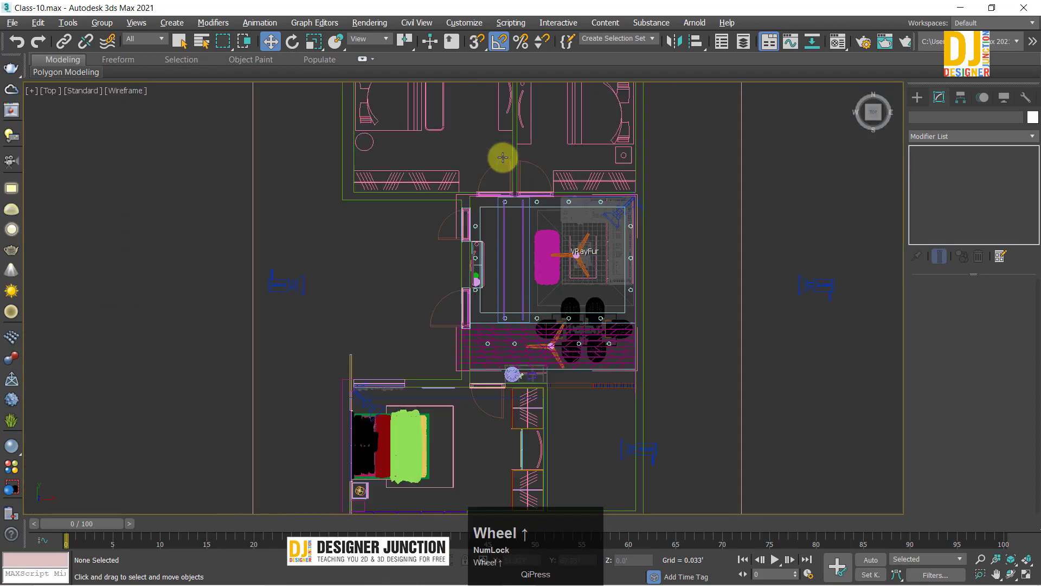
middle_drag(519, 175, 507, 333)
scroll(423, 201, up, 2)
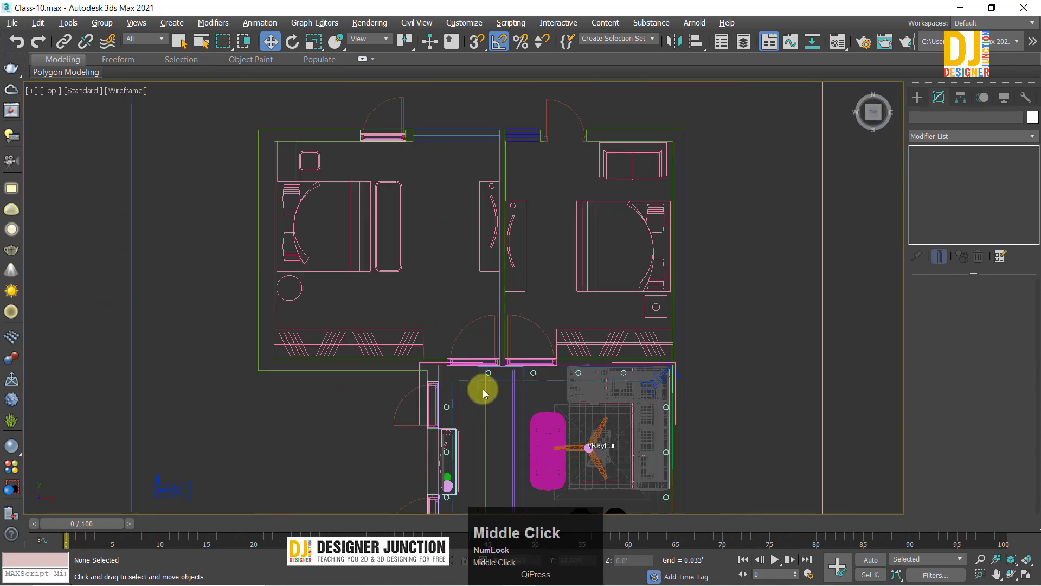
middle_drag(483, 389, 488, 295)
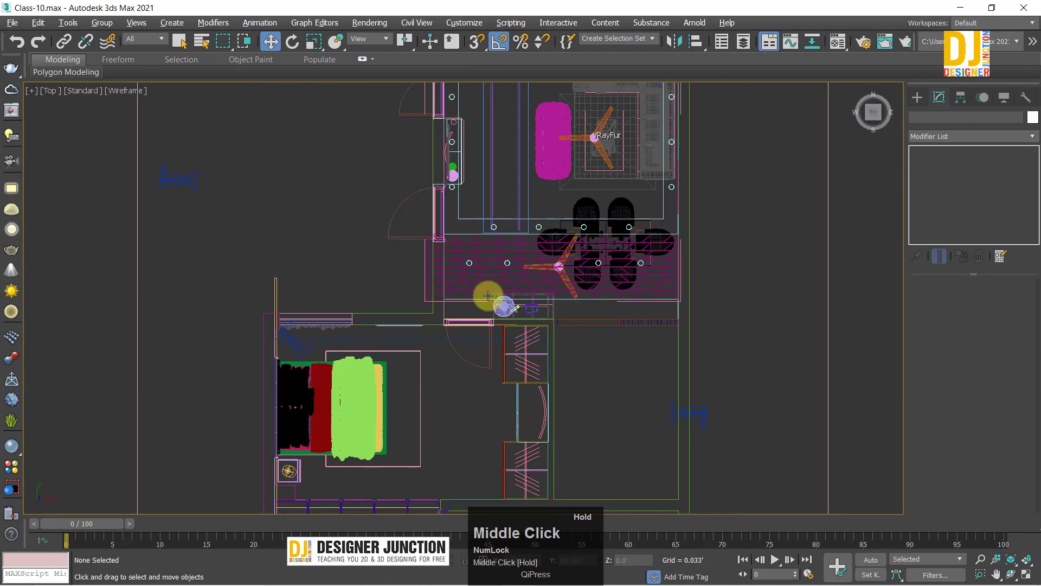
Step: View the whole house from above in the Perspective view with nothing selected
click(529, 465)
key(alt+w)
middle_click(213, 362)
key(alt+w)
key(z)
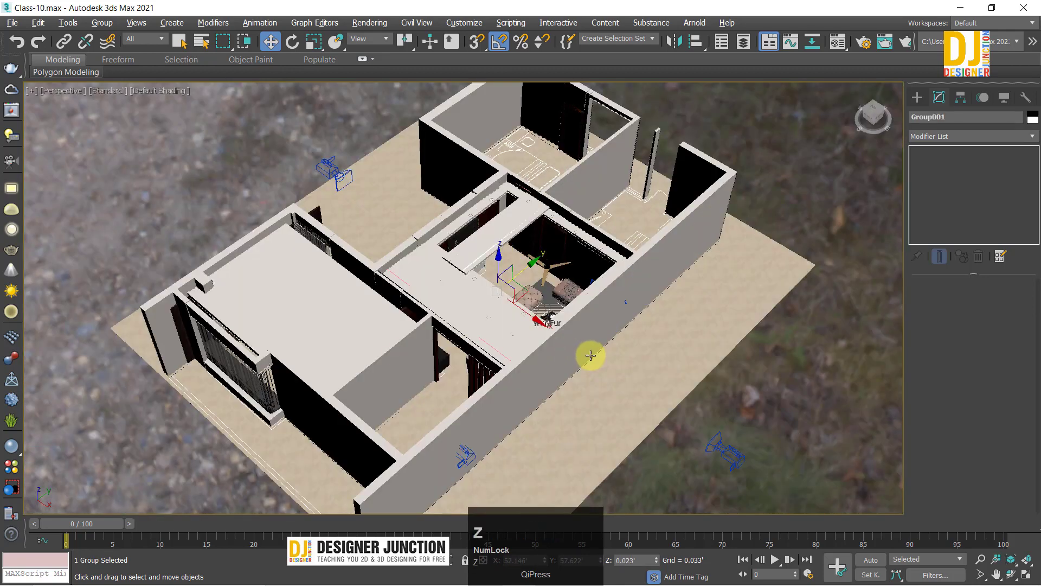
click(753, 386)
alt+middle_drag(561, 280, 470, 302)
Step: Hide the ceiling slab over the furnished bedroom, look into the room, and undo the hiding
click(275, 273)
right_click(275, 271)
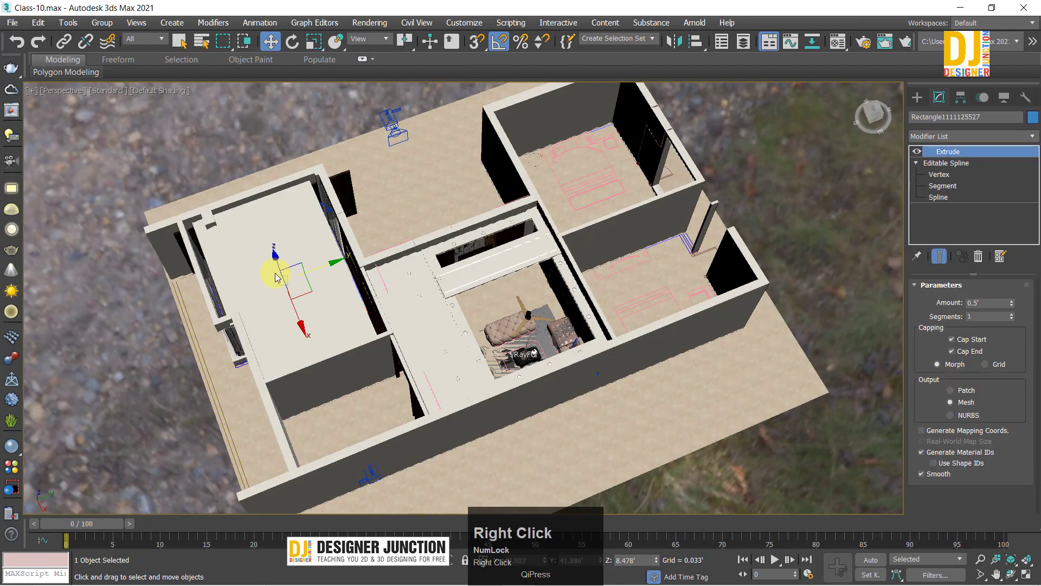
click(310, 218)
alt+middle_drag(336, 255, 423, 369)
scroll(424, 369, up, 1)
scroll(495, 315, up, 3)
alt+middle_drag(496, 316, 480, 241)
middle_drag(480, 241, 487, 306)
scroll(397, 212, up, 3)
alt+middle_drag(398, 212, 354, 260)
scroll(508, 295, down, 5)
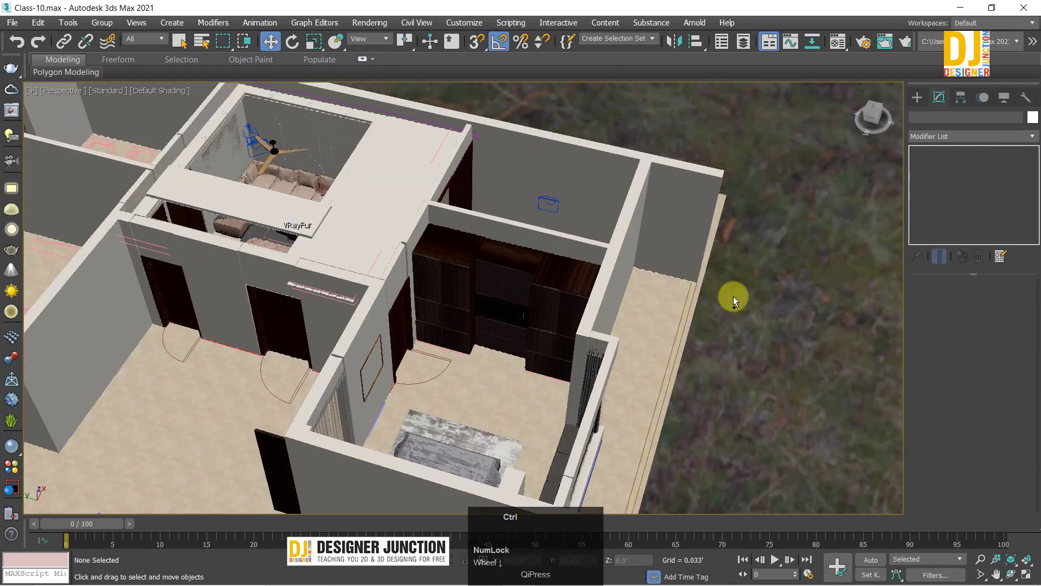
key(ctrl+z)
Step: Examine the two unfurnished bedrooms and their furniture outlines from above in the Perspective view
middle_drag(495, 302, 525, 325)
scroll(525, 325, down, 5)
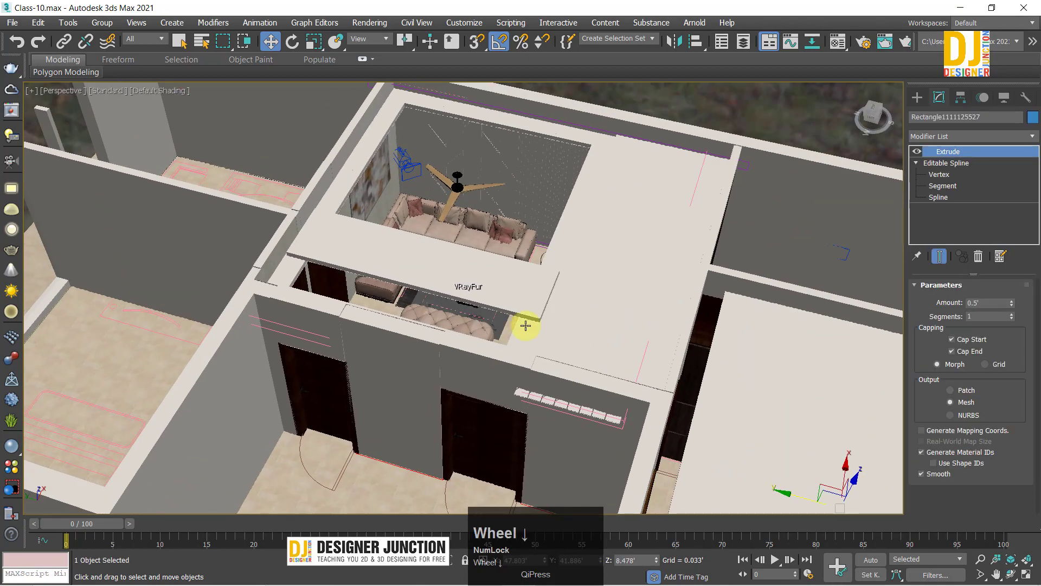
click(610, 148)
scroll(356, 234, up, 4)
mouse_move(355, 235)
alt+middle_down()
mouse_move(330, 297)
mouse_move(511, 411)
mouse_move(449, 367)
mouse_move(362, 253)
alt+middle_up()
mouse_move(416, 584)
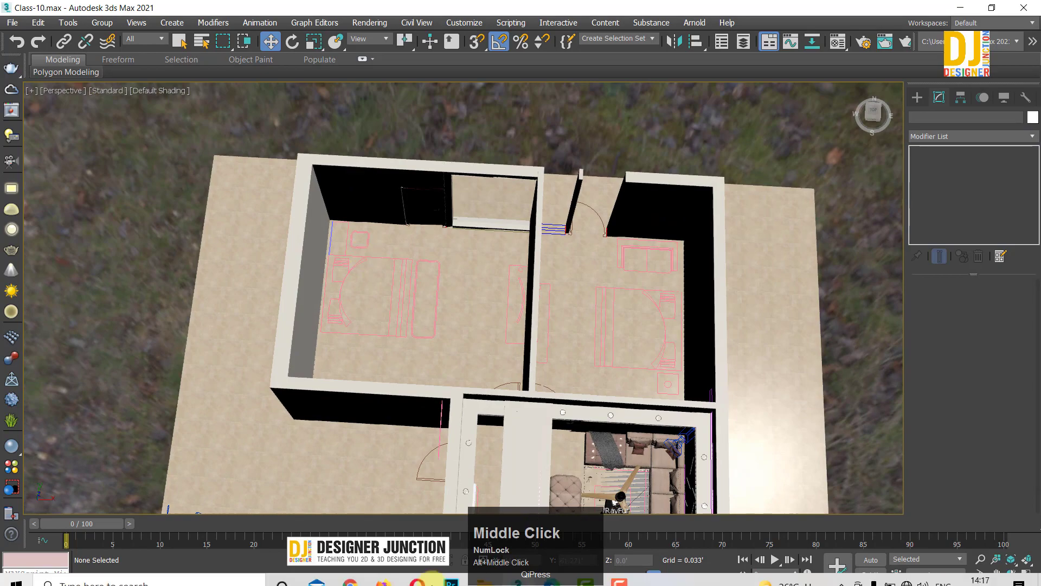
click(488, 578)
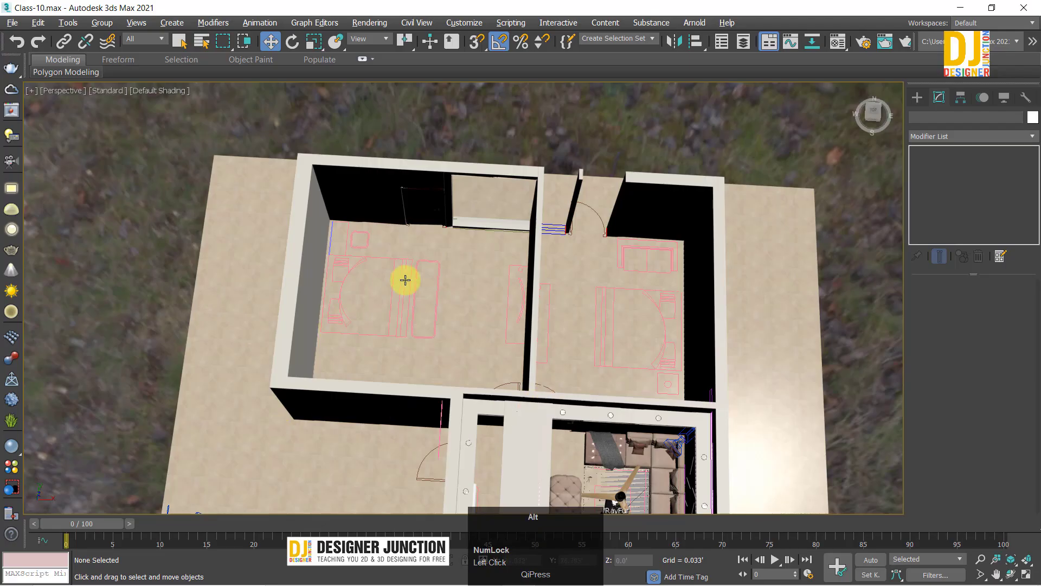
alt+middle_drag(405, 280, 400, 254)
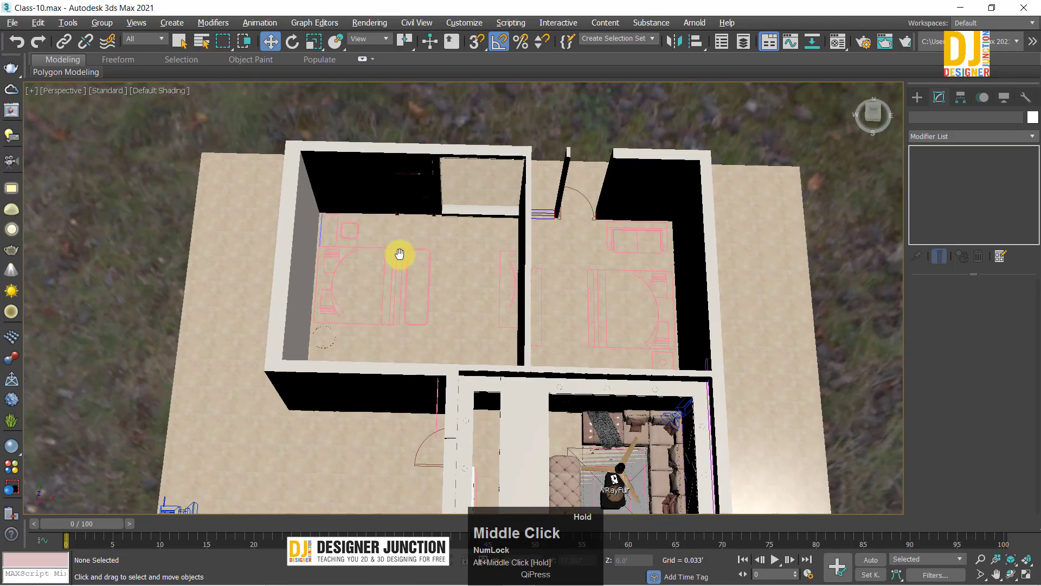
alt+middle_drag(364, 209, 399, 269)
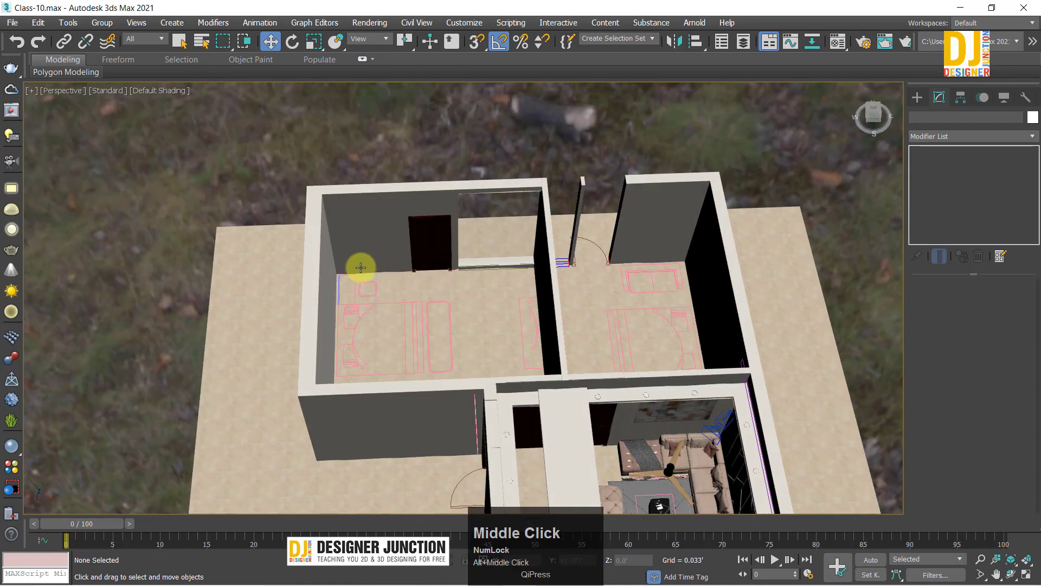
alt+middle_drag(375, 273, 373, 241)
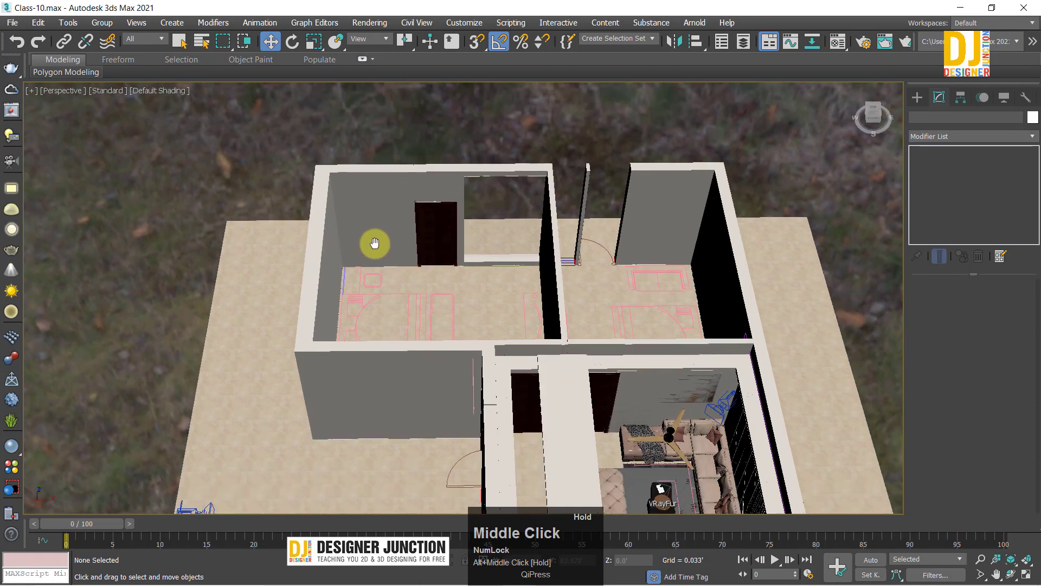
Step: Browse the Class-2 project's 3D Model folder in File Explorer, checking the Ottoman and Tv Unit Model 01 folders
click(498, 572)
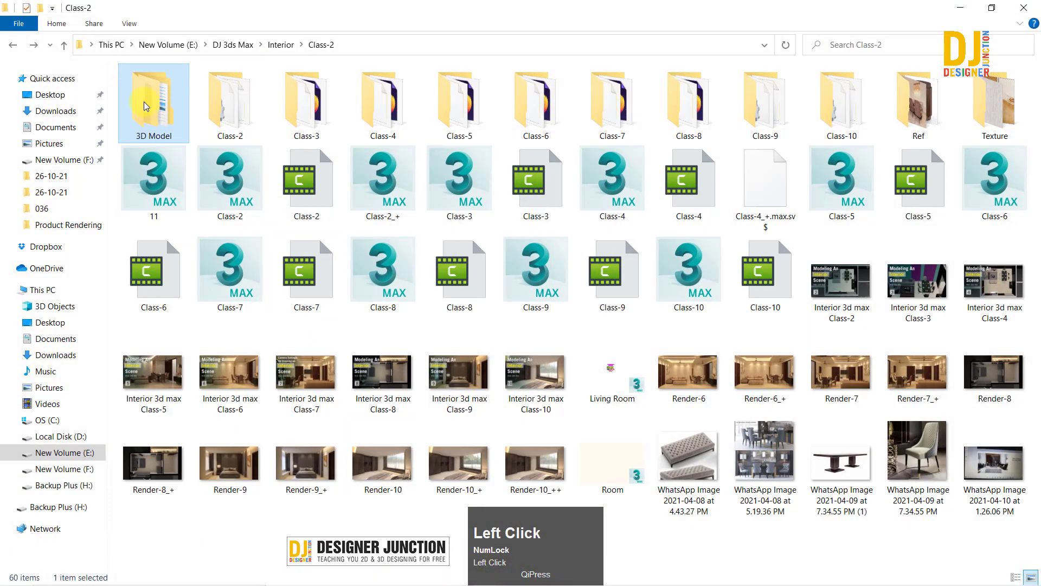
double_click(144, 102)
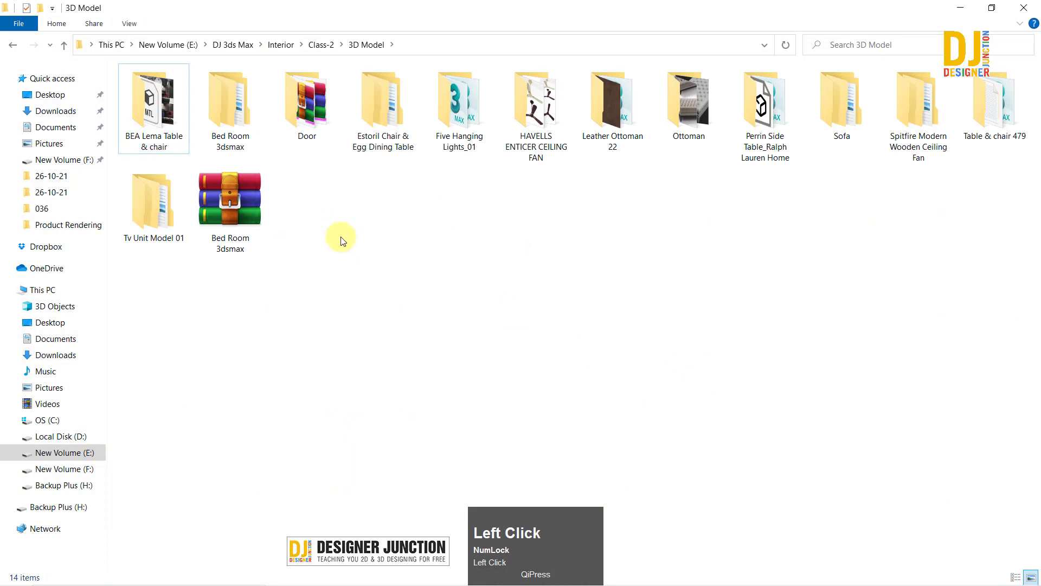
double_click(685, 99)
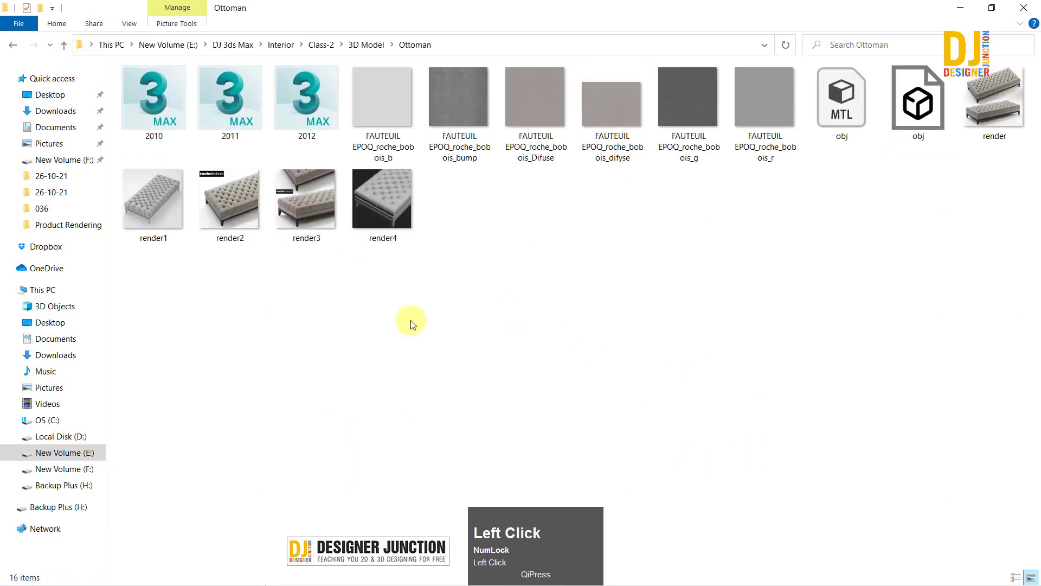
click(17, 44)
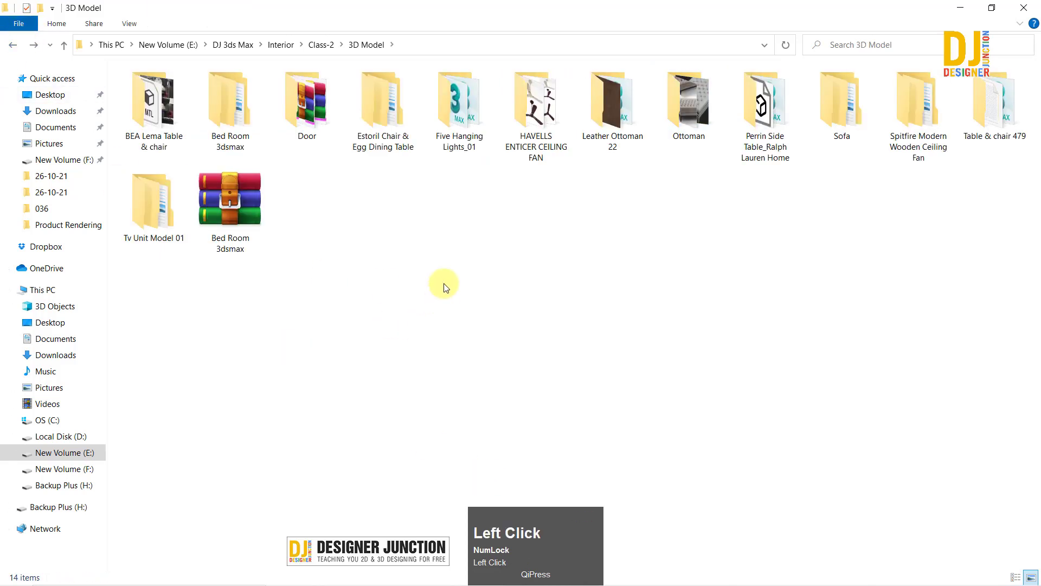
click(128, 101)
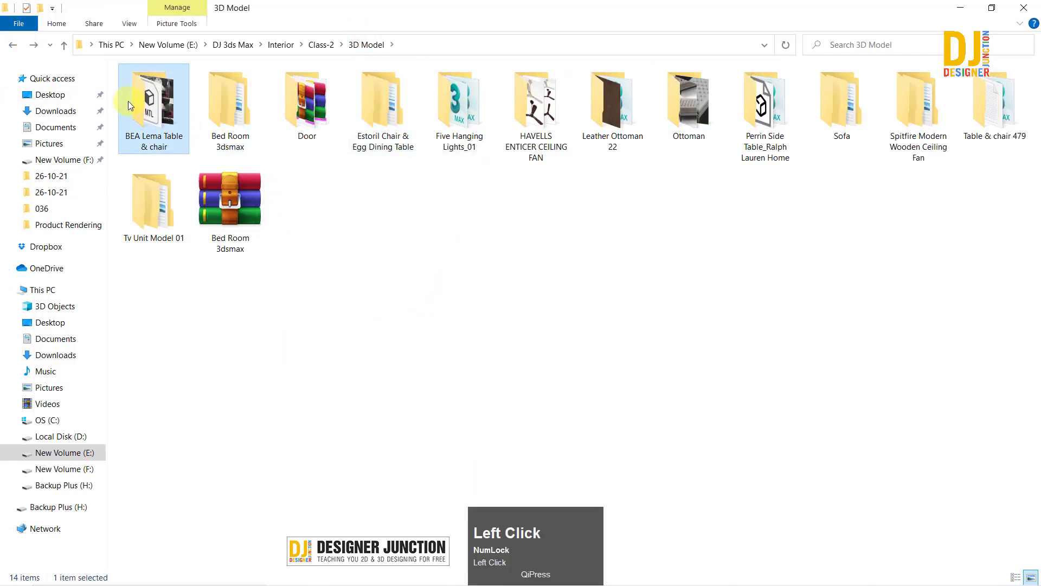
double_click(146, 209)
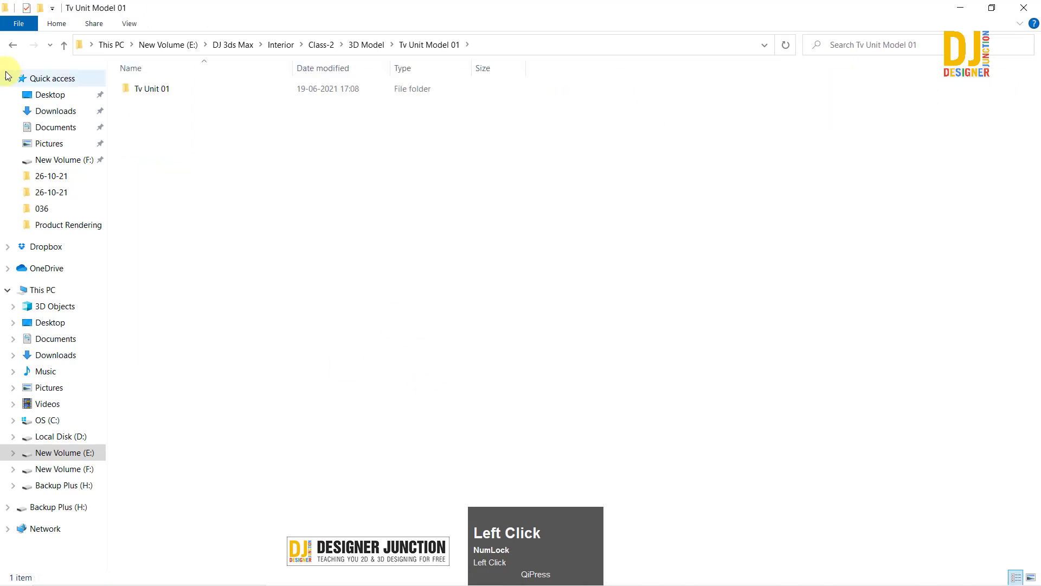
click(16, 46)
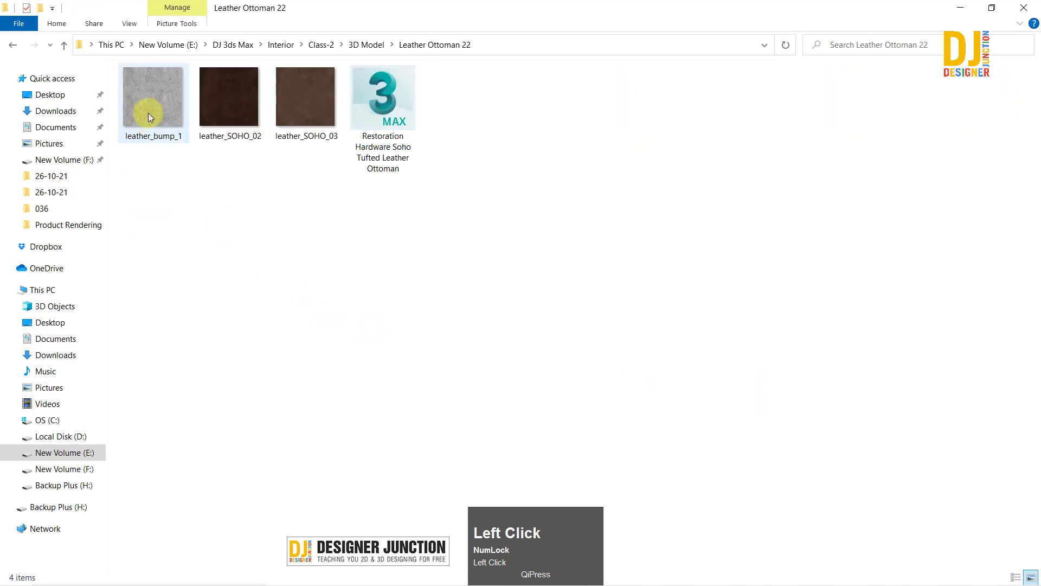
click(372, 90)
drag(373, 89, 773, 145)
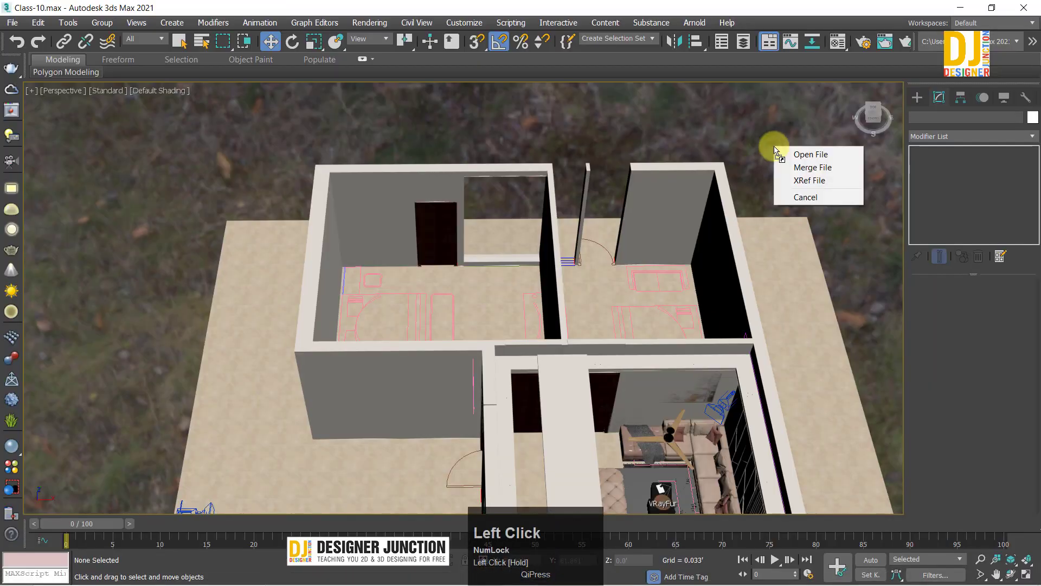
click(652, 119)
Step: Look over the living room and the full scene, ending close on the two unfurnished bedrooms
alt+middle_drag(652, 120, 604, 262)
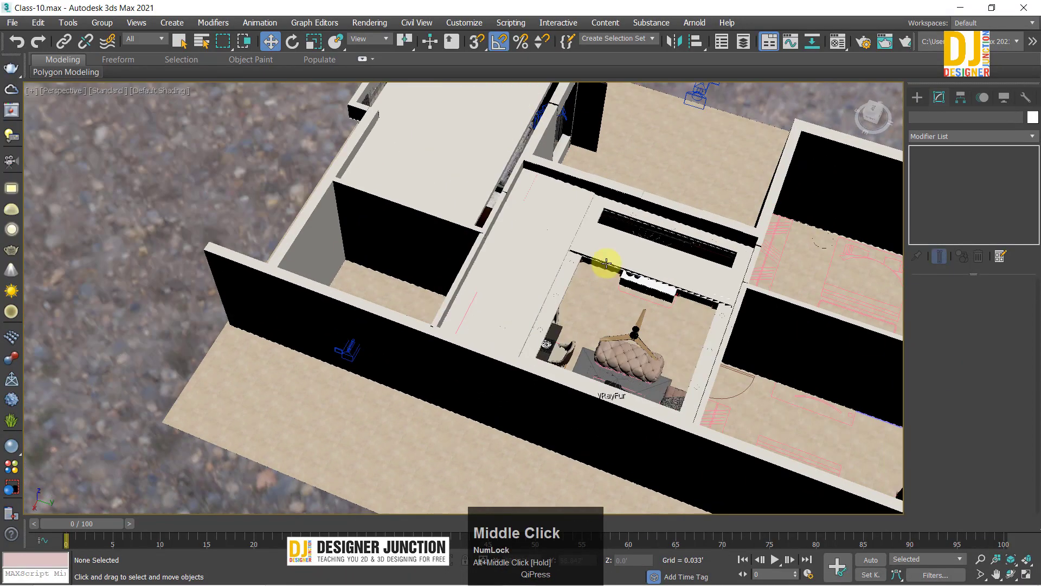
scroll(667, 323, up, 3)
alt+middle_drag(667, 323, 367, 242)
key(z)
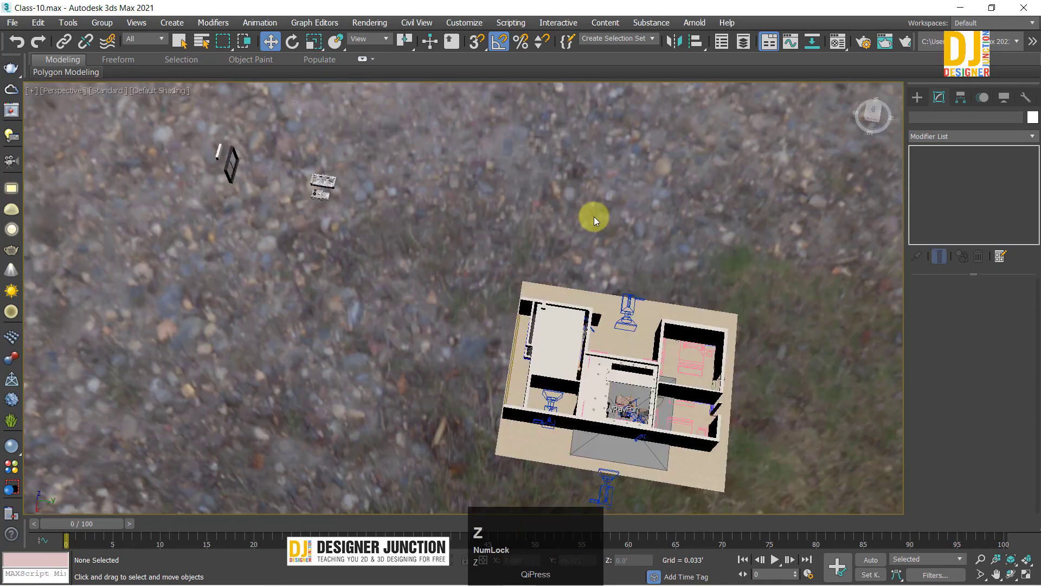
alt+middle_drag(594, 216, 500, 274)
scroll(421, 267, up, 4)
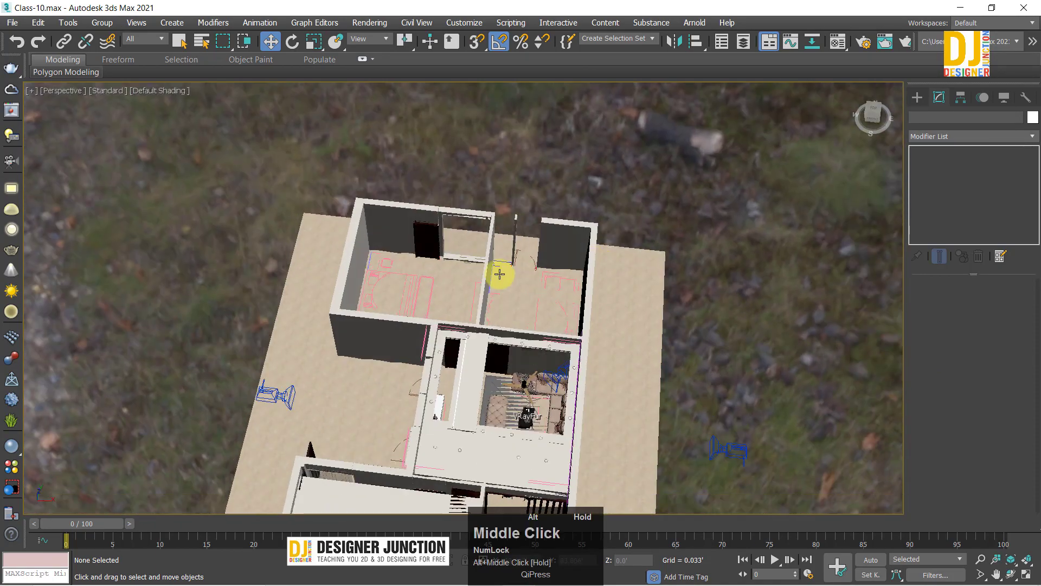
scroll(438, 287, up, 4)
alt+middle_drag(438, 287, 442, 314)
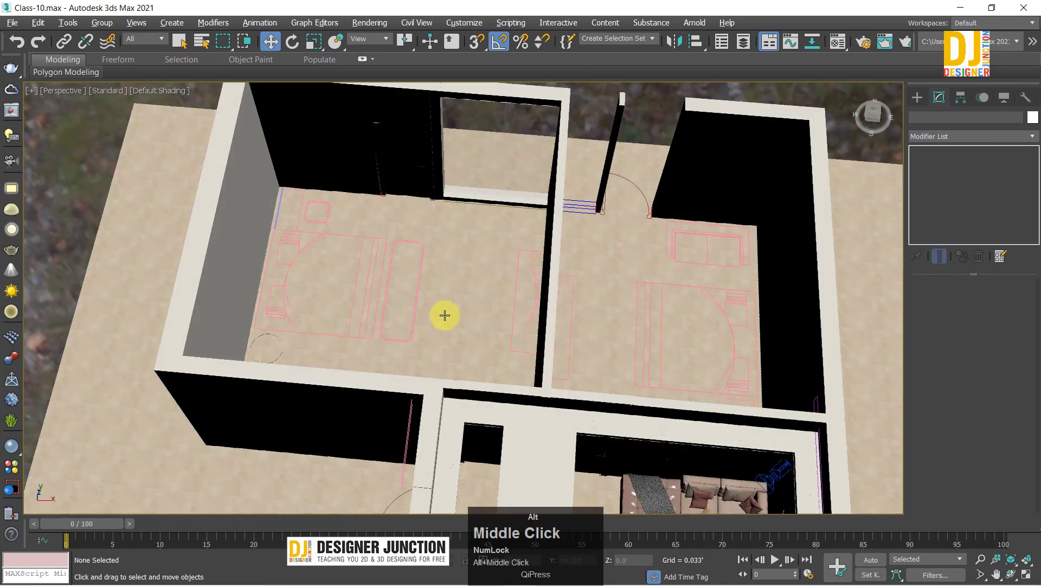
Step: Switch to File Explorer and merge the 3ds Max model from the Ottoman folder into the scene, using the scene material for the duplicate
click(961, 7)
click(13, 45)
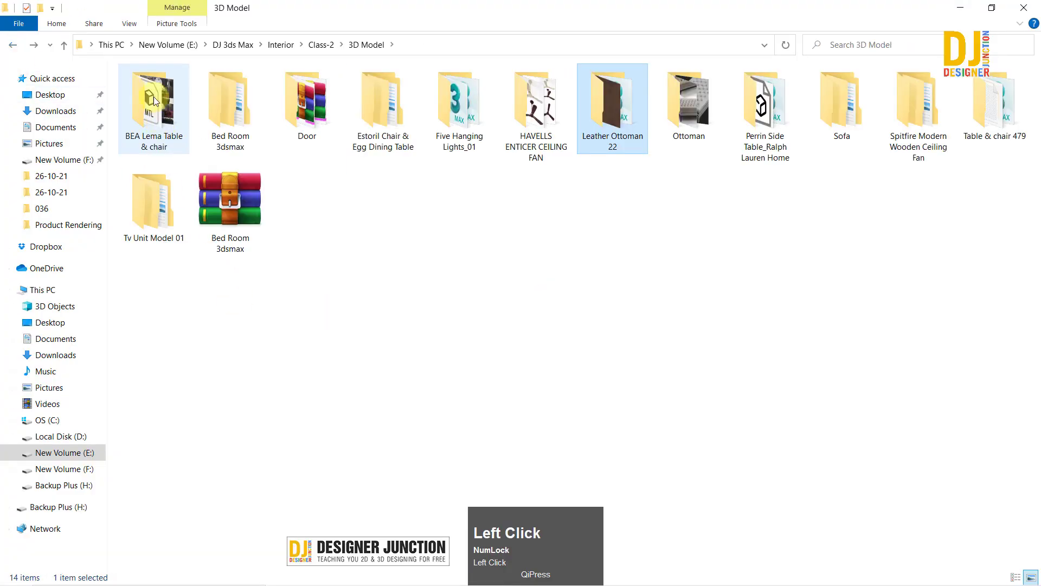
click(155, 98)
double_click(700, 100)
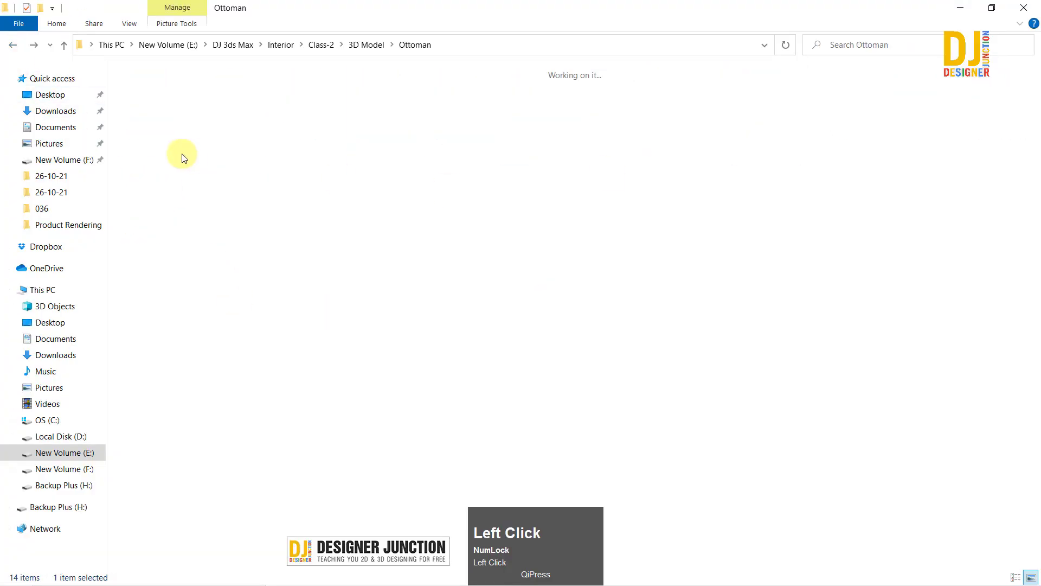
click(148, 96)
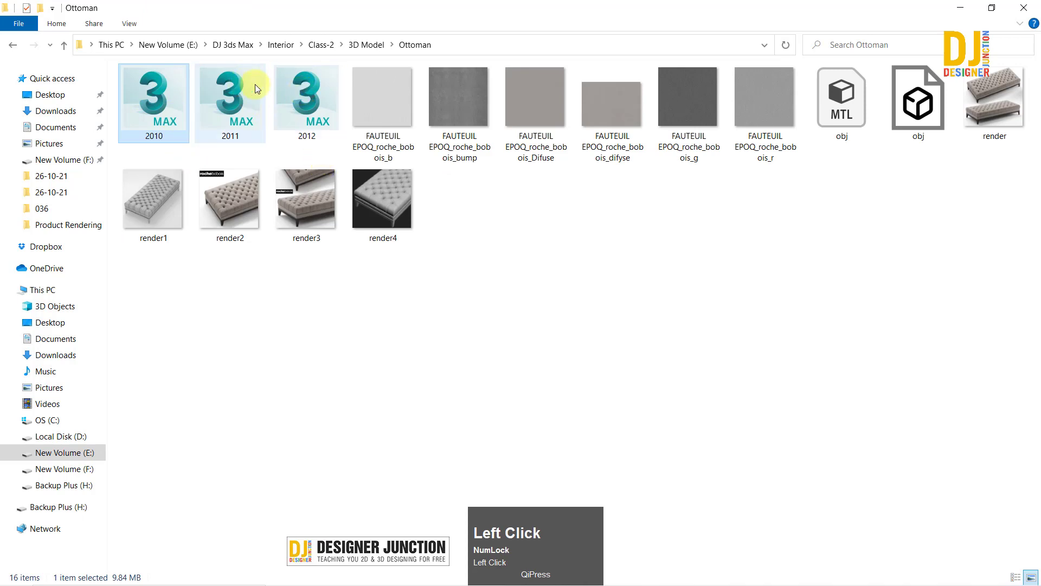
drag(292, 72, 481, 221)
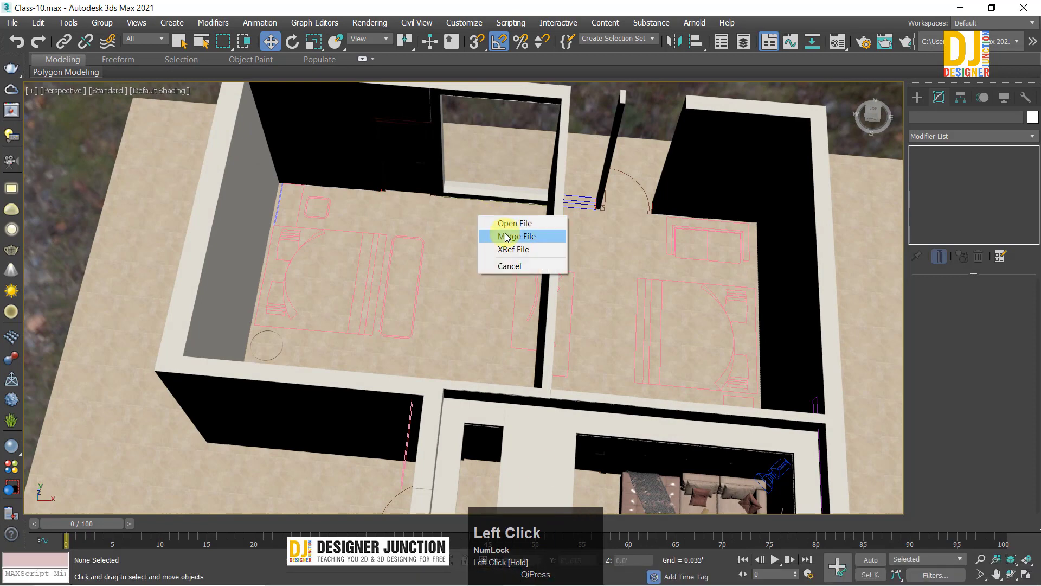
click(505, 233)
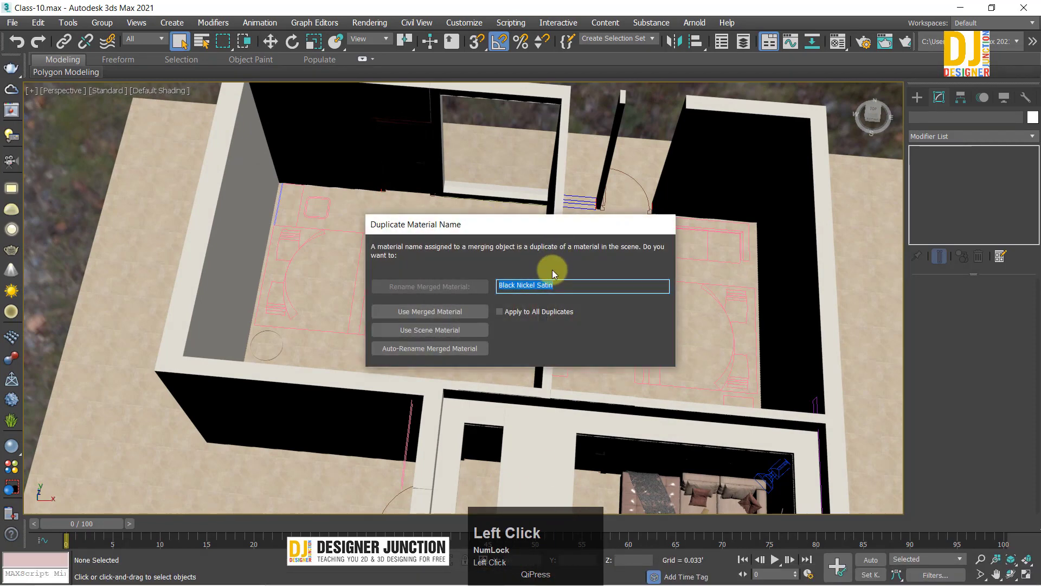
click(414, 331)
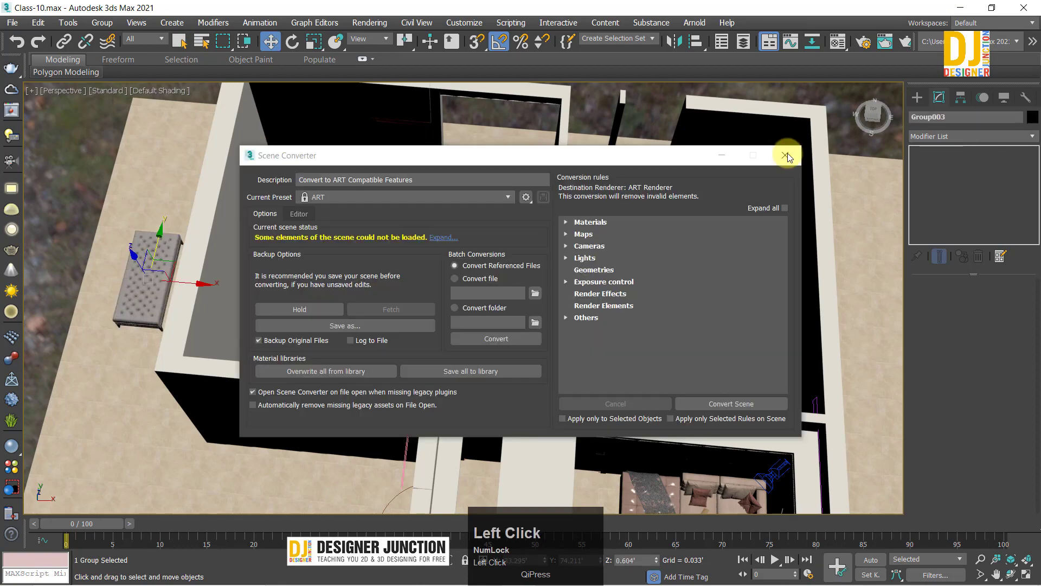
click(788, 152)
Step: Move the merged ottoman in the Top view onto the bench outline at the foot of the bed in the first unfurnished bedroom
alt+middle_drag(320, 246, 316, 274)
key(alt+w)
middle_click(359, 222)
key(alt+w)
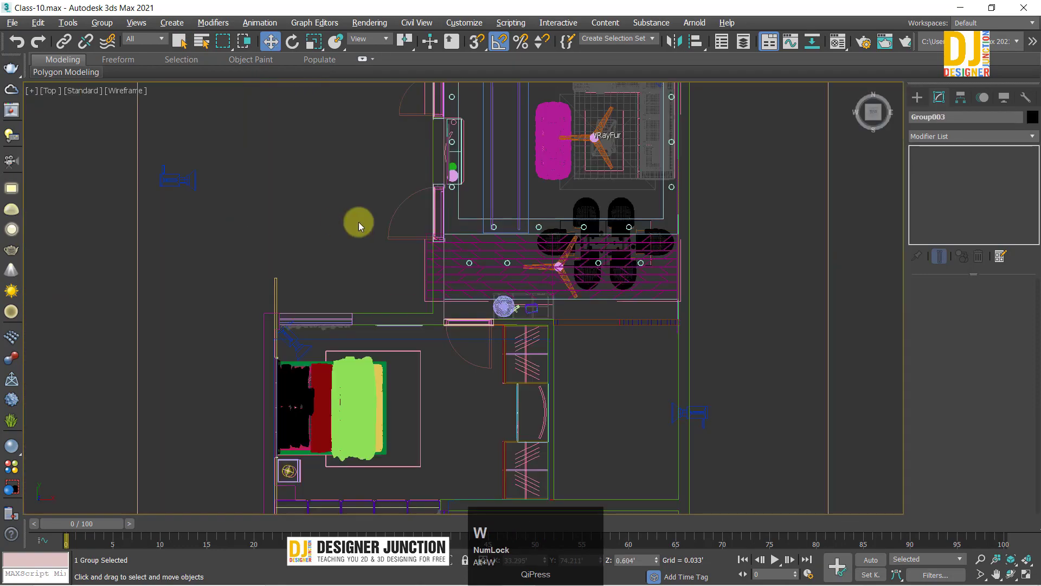
key(z)
scroll(360, 223, down, 6)
middle_drag(457, 219, 355, 255)
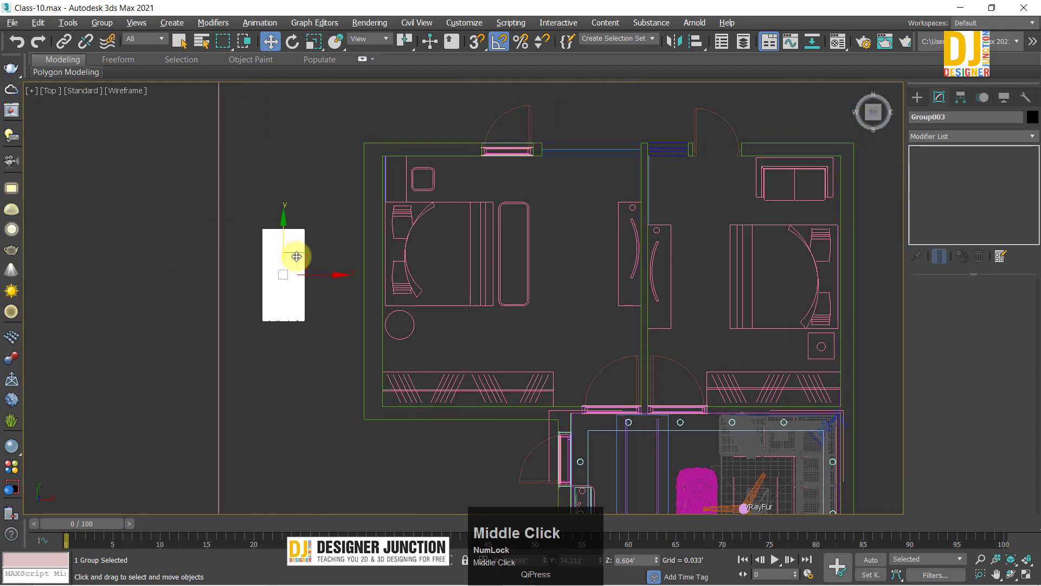
drag(297, 257, 574, 239)
drag(308, 233, 537, 232)
key(z)
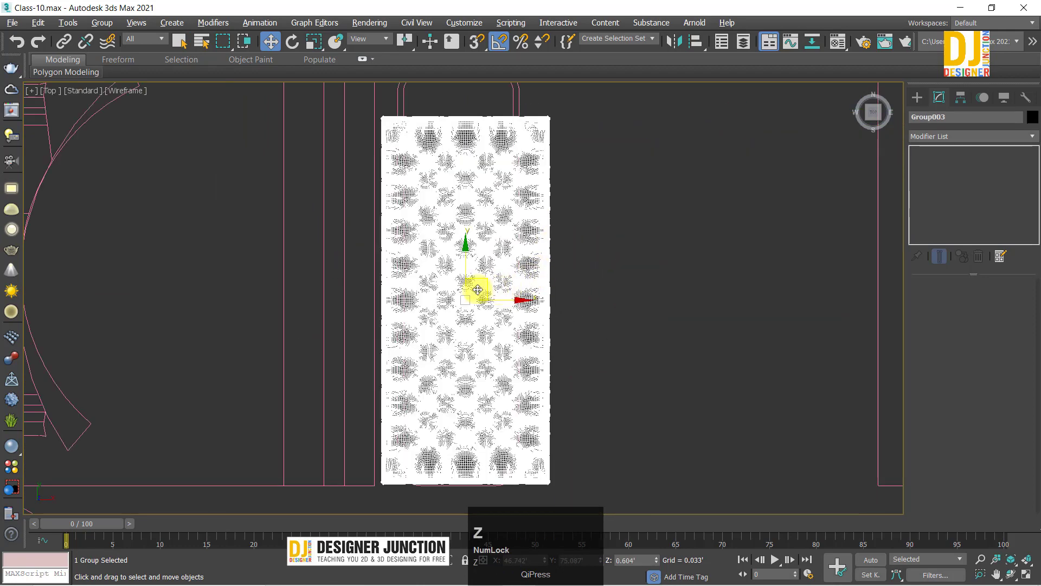
drag(479, 283, 498, 255)
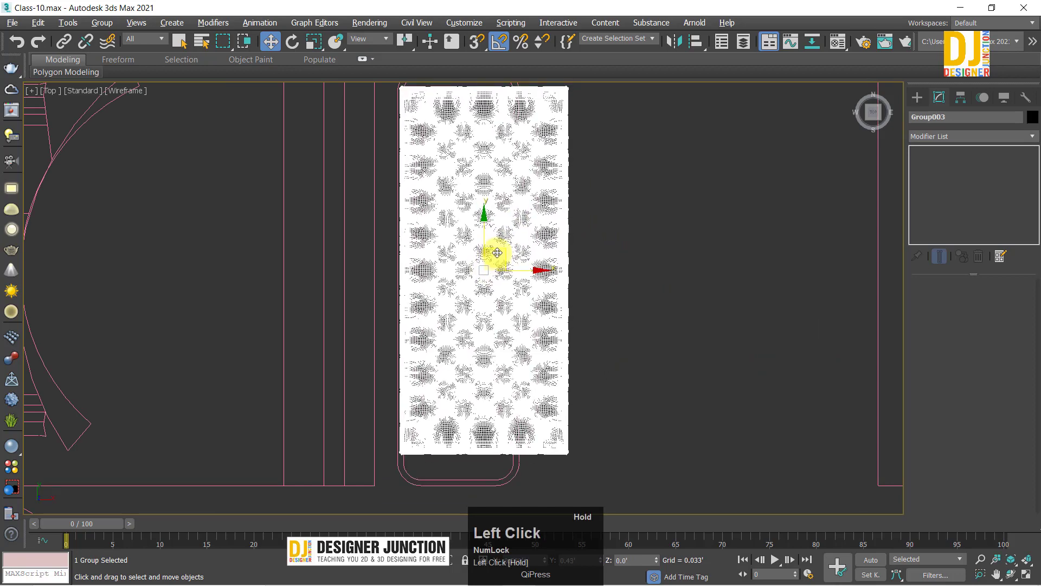
Step: Examine the placed ottoman in the Perspective and Left views, including its height on the floor and its position in the bedroom
key(alt+w)
right_click(377, 386)
key(alt+w)
key(z)
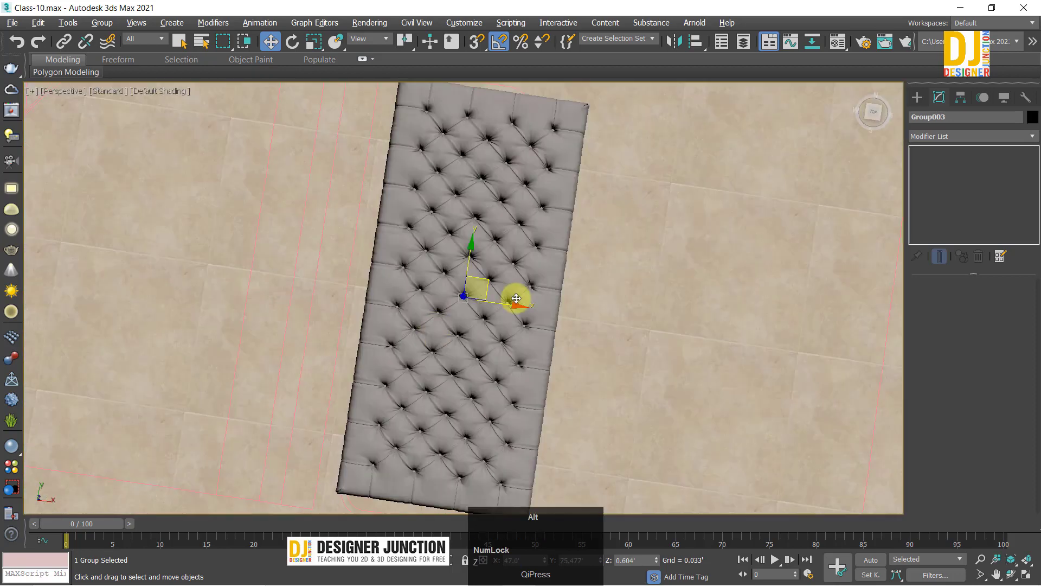
alt+middle_drag(517, 298, 350, 238)
key(alt+w)
right_click(594, 188)
key(alt+w)
key(z)
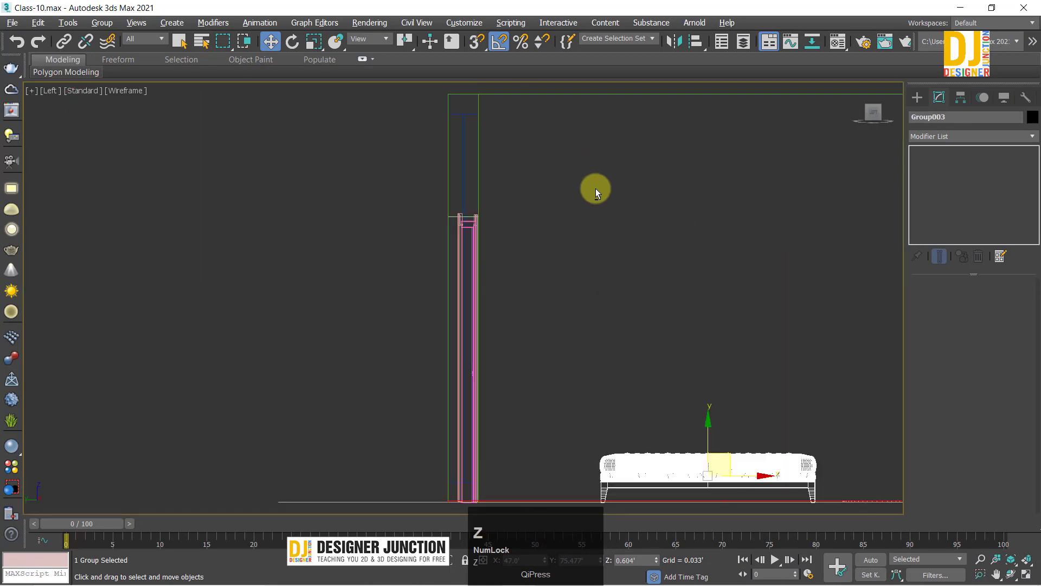
key(alt+w)
middle_click(233, 399)
key(alt+w)
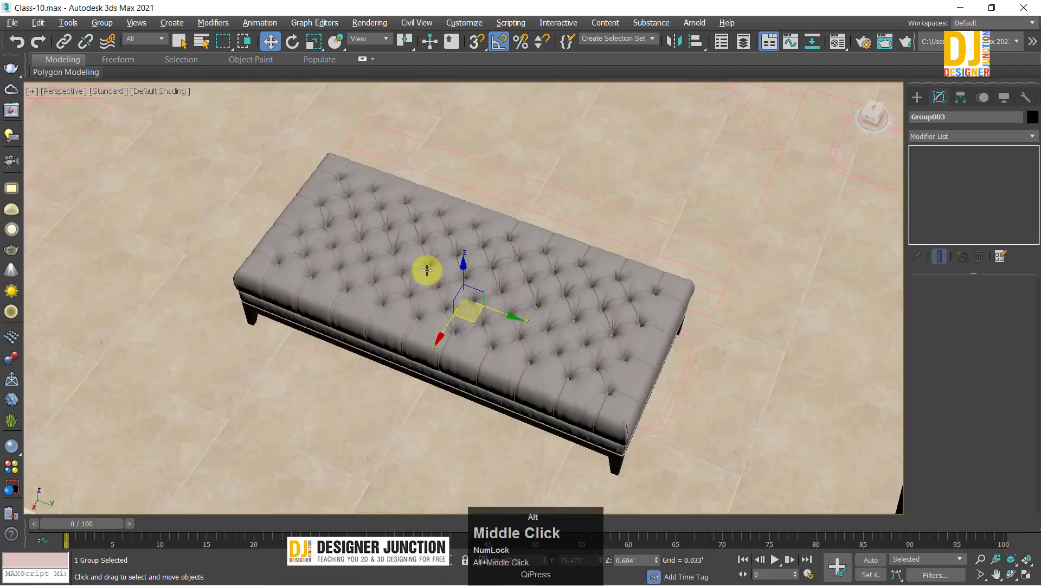
alt+middle_drag(427, 267, 422, 353)
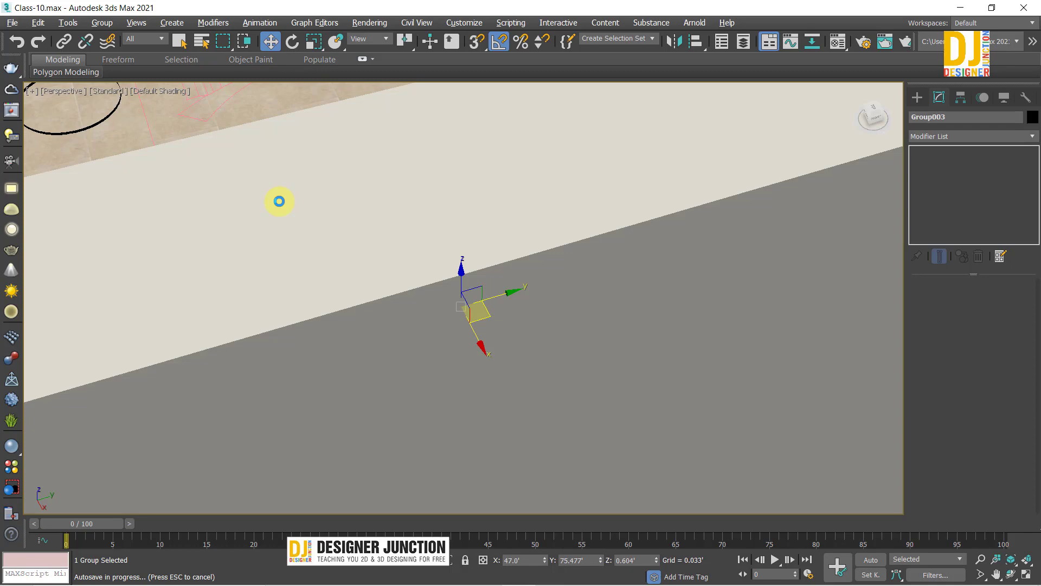
alt+middle_drag(343, 205, 503, 248)
scroll(472, 241, down, 8)
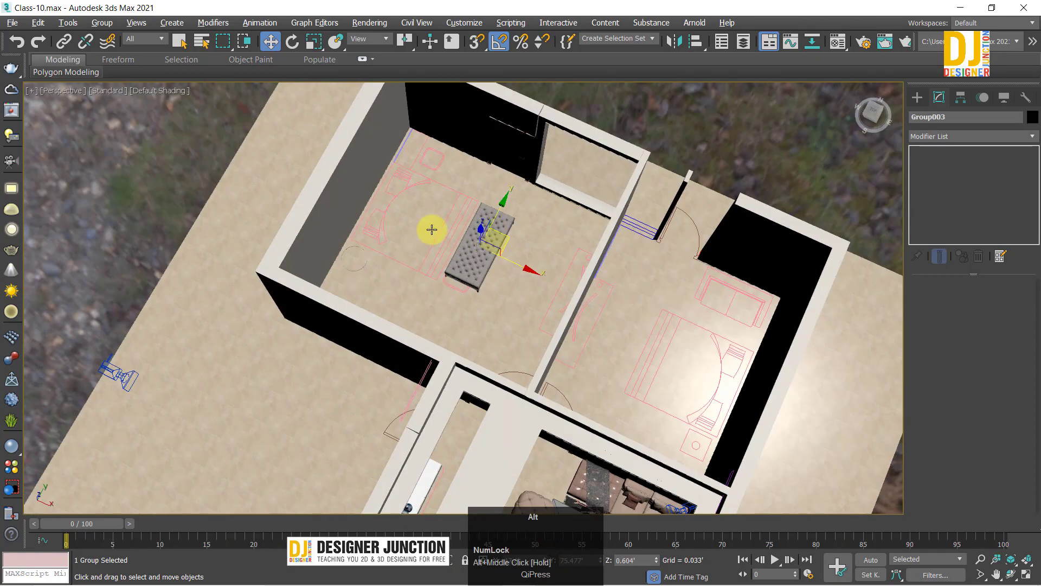
Step: Change the PhysCamera005 viewport to a Perspective view and frame the ottoman
key(alt+w)
middle_click(437, 225)
key(alt+w)
key(z)
key(alt+w)
middle_click(585, 414)
Step: Apply an FFD 2x2x2 modifier to the ottoman in the Top view and activate its control points
key(alt+w)
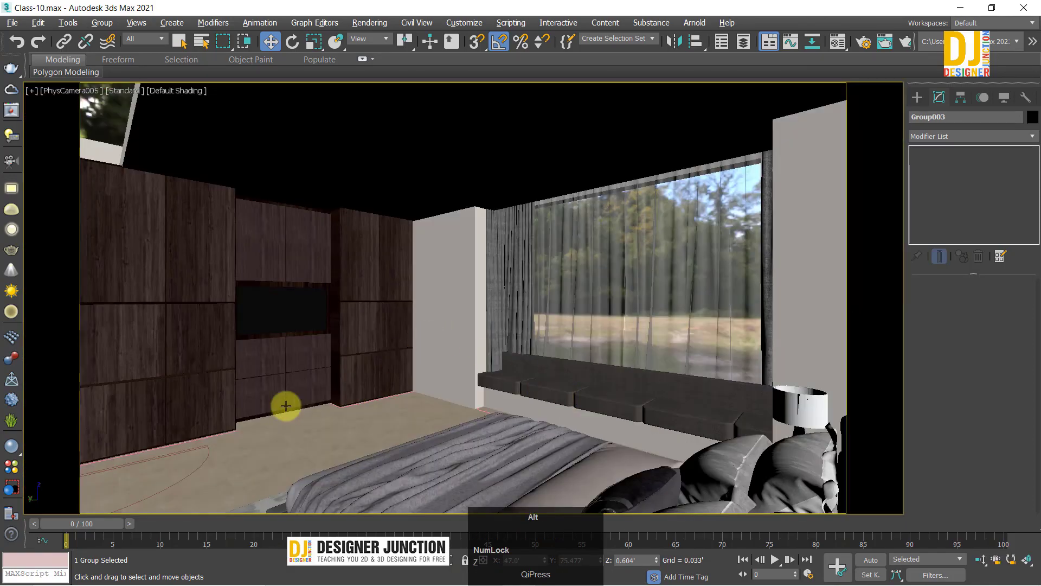
key(p)
key(z)
alt+middle_drag(495, 319, 507, 285)
key(alt+w)
middle_click(289, 219)
key(alt+w)
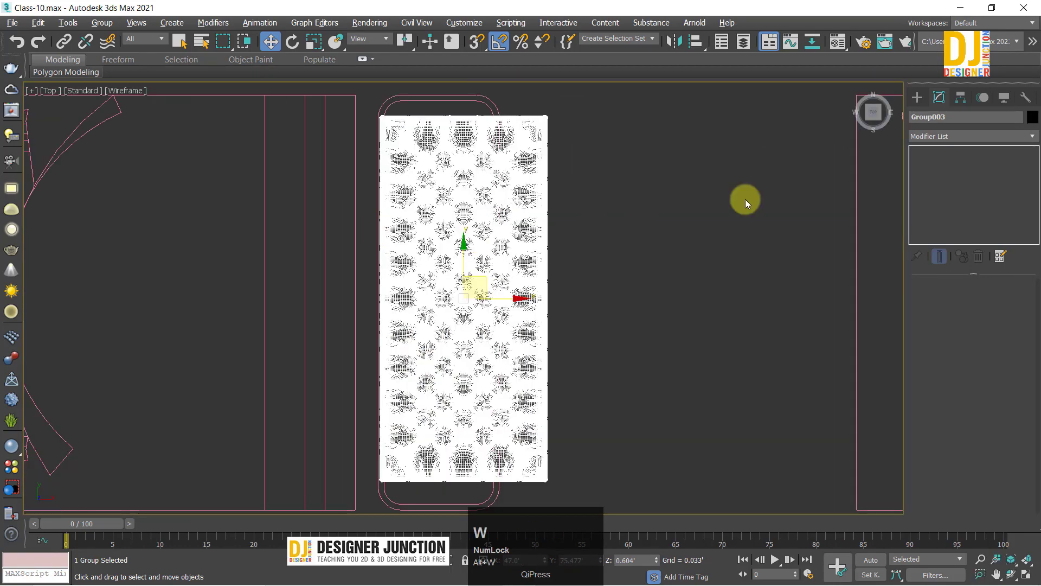
click(943, 135)
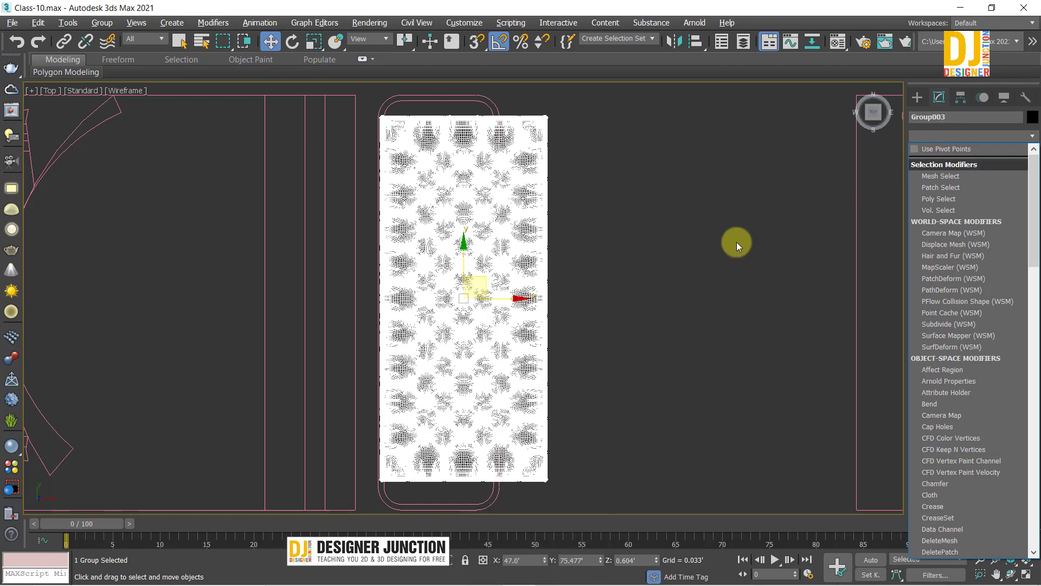
key(f)
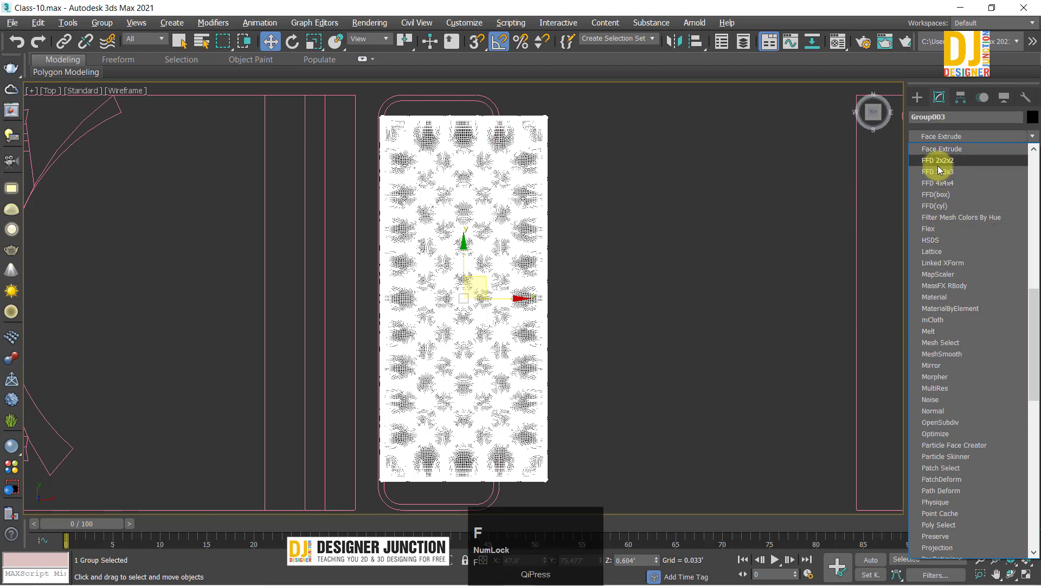
click(936, 158)
click(929, 151)
click(954, 162)
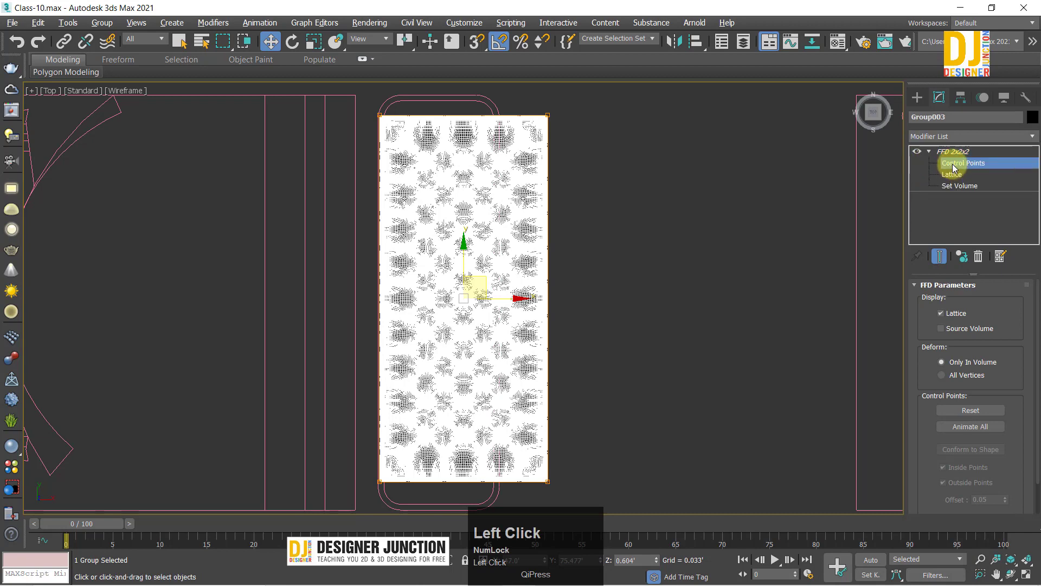
Step: Stretch both short ends of the ottoman with the FFD control points to match the length of the bench outline
middle_drag(546, 239, 551, 331)
drag(347, 159, 643, 263)
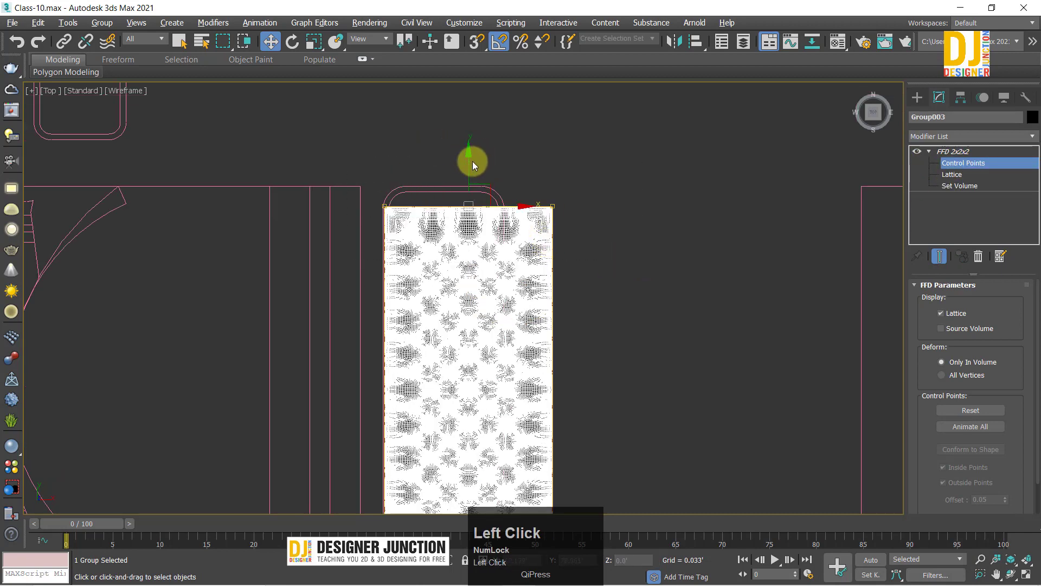
drag(471, 151, 472, 143)
middle_drag(485, 315, 491, 165)
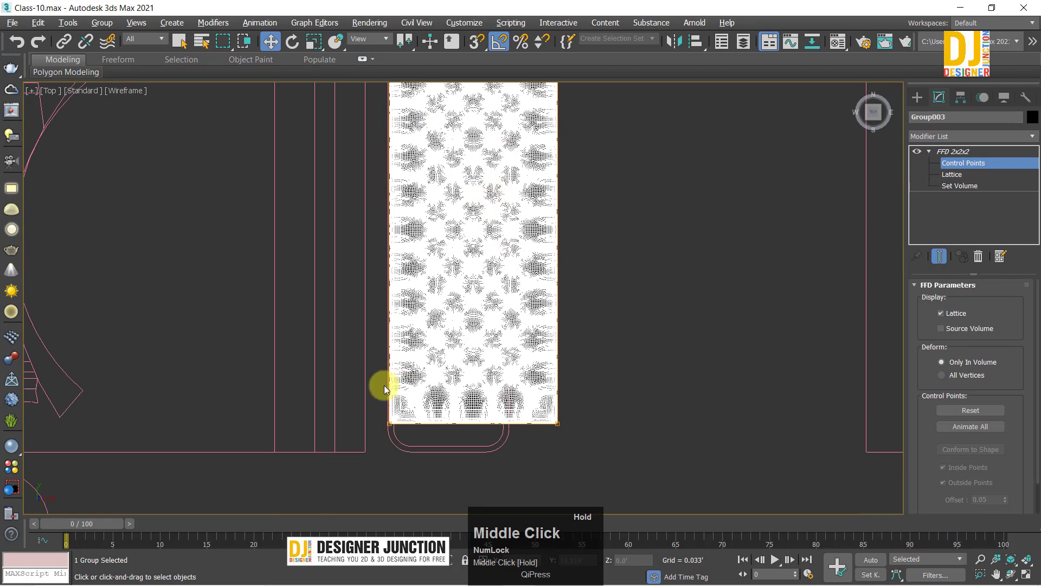
drag(295, 359, 758, 507)
drag(472, 378, 464, 409)
scroll(534, 276, down, 3)
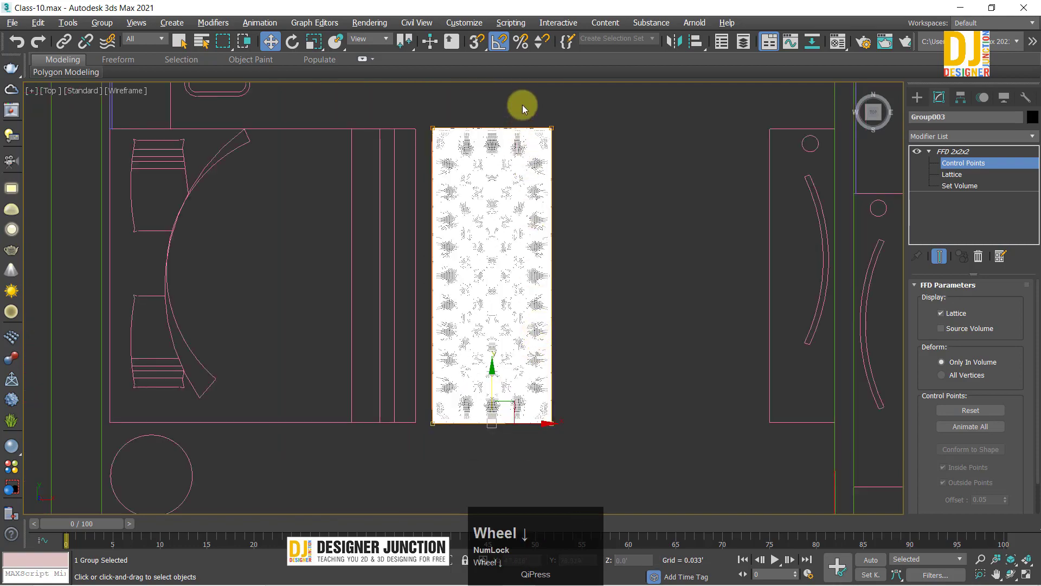
Step: Narrow the ottoman with its bed-opposite side FFD control points to match the bench outline's width, and deselect it
click(534, 179)
scroll(534, 264, up, 2)
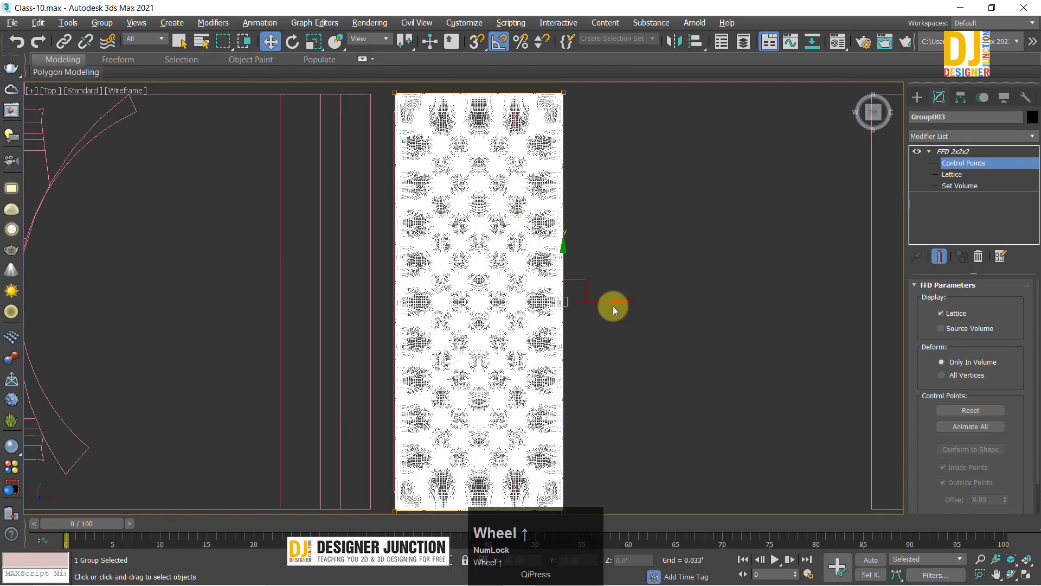
drag(612, 306, 568, 307)
click(953, 152)
click(660, 394)
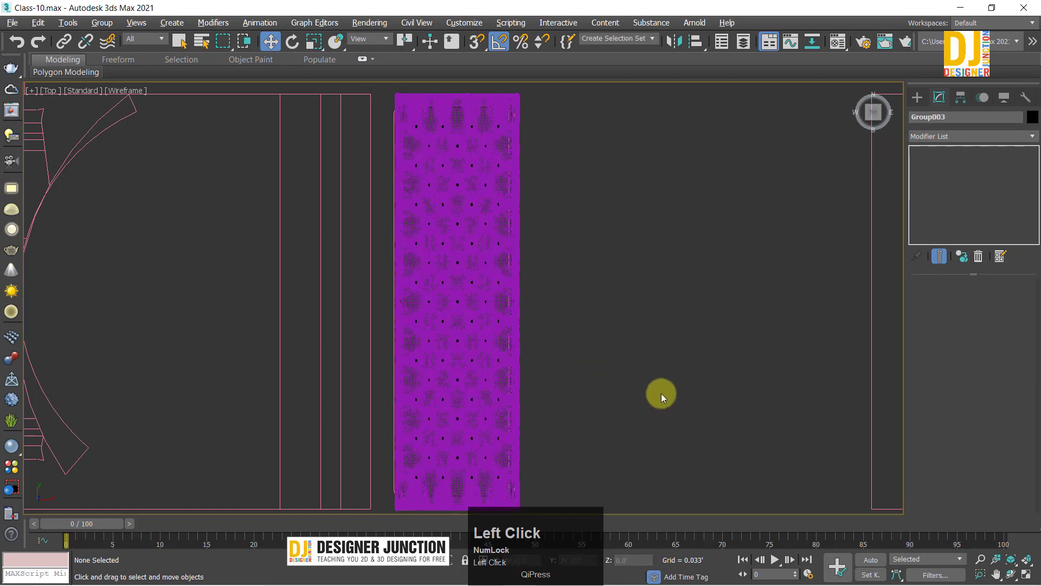
Step: Examine the resized ottoman and its surroundings in the Perspective view
key(alt+w)
key(alt+w)
key(alt+w)
key(alt+w)
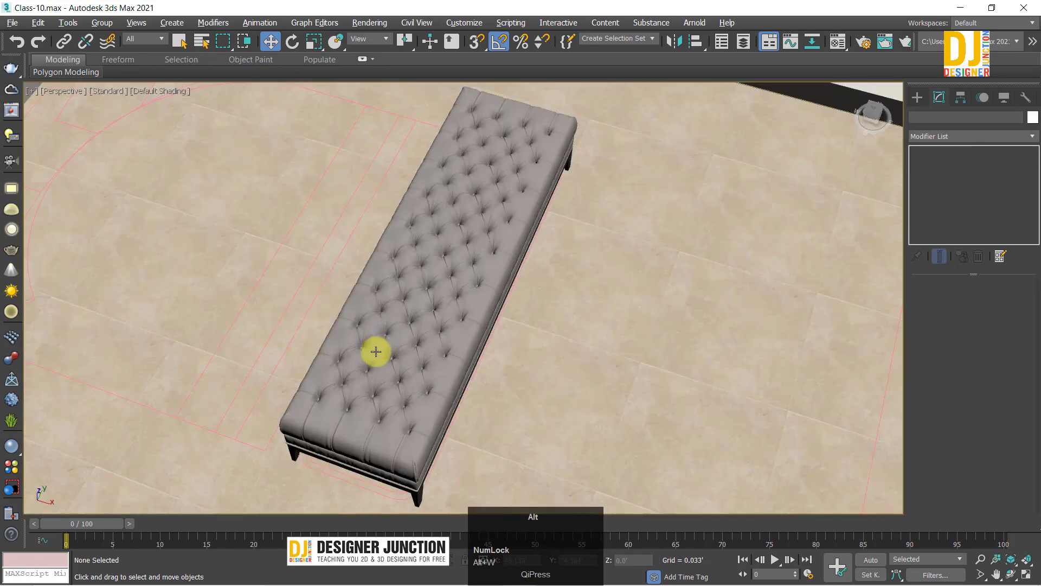
alt+middle_drag(376, 352, 503, 284)
scroll(471, 300, down, 5)
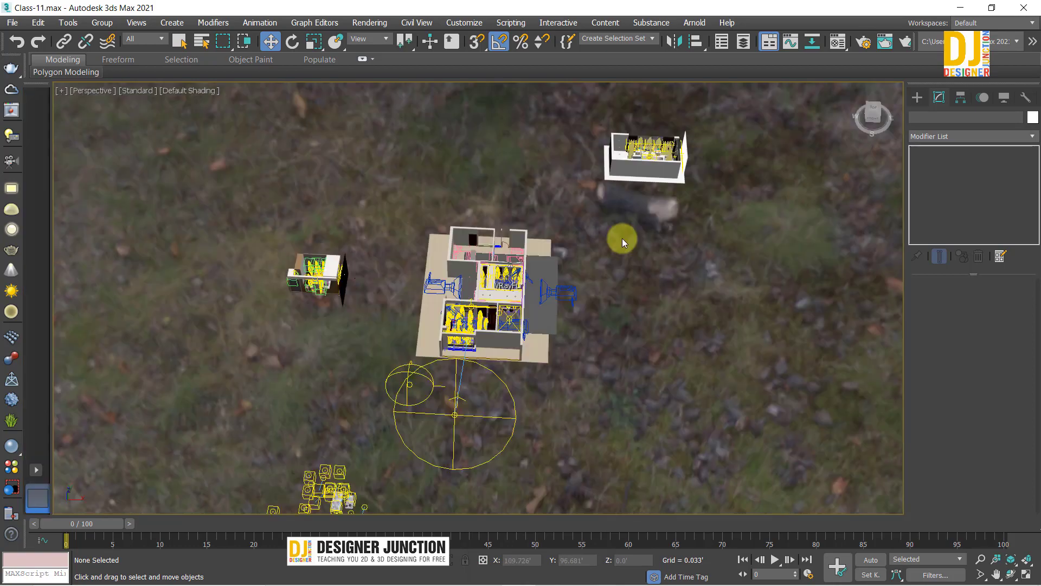
Step: Look over the Class-11 scene, viewing the house and the separate room models placed around it
key(z)
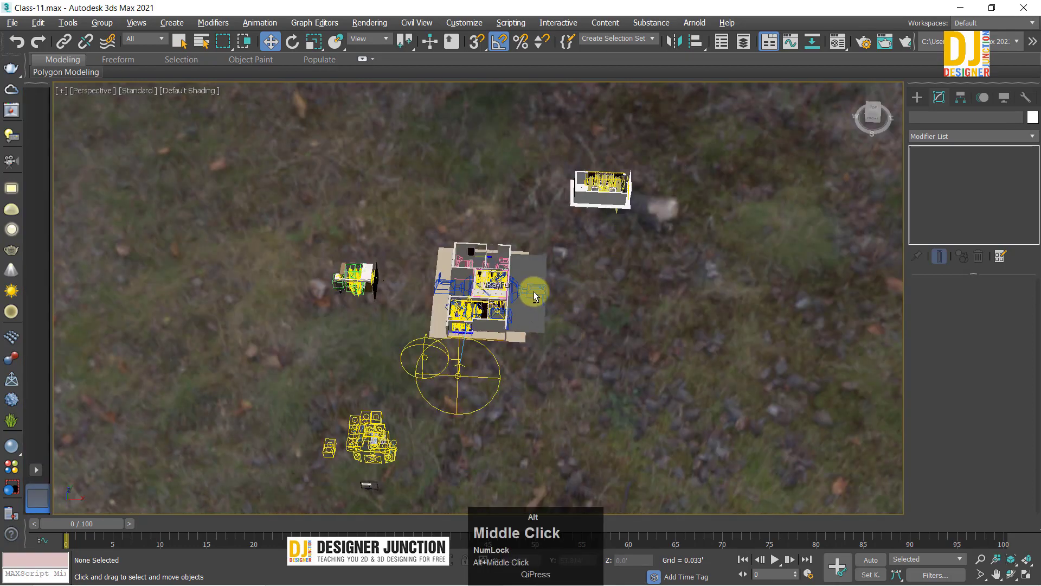
alt+middle_drag(534, 295, 387, 266)
scroll(334, 175, up, 2)
drag(333, 174, 459, 285)
key(w)
key(z)
alt+middle_drag(465, 279, 149, 312)
click(470, 227)
middle_drag(502, 214, 283, 317)
scroll(492, 270, up, 3)
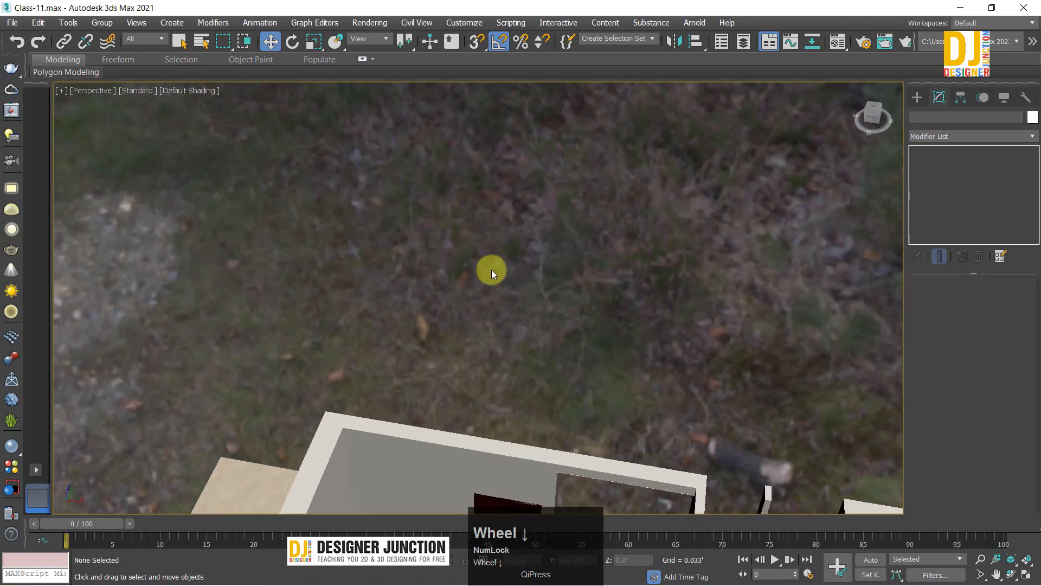
middle_drag(491, 269, 428, 291)
scroll(545, 299, down, 6)
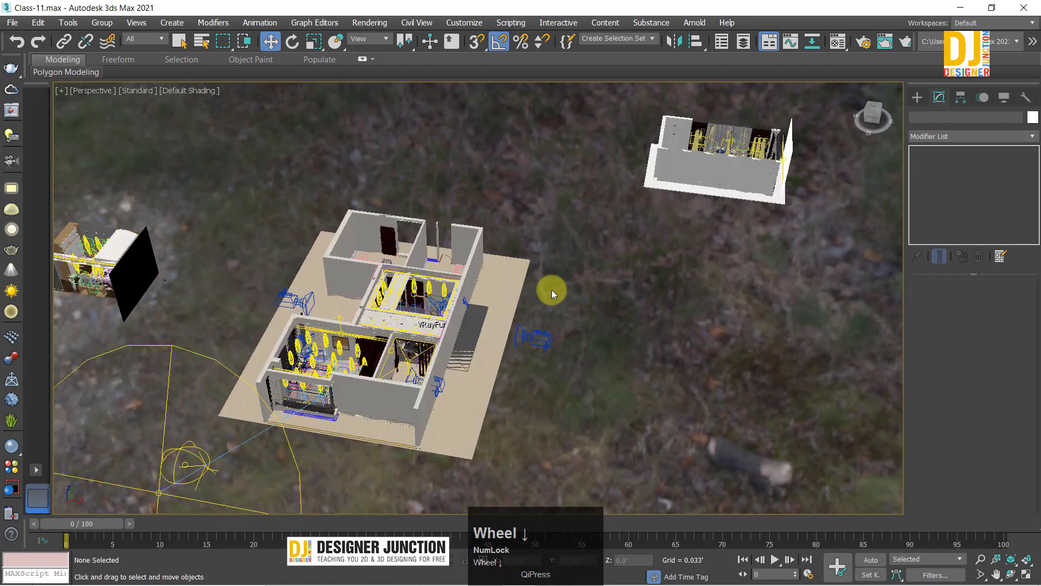
scroll(551, 291, down, 4)
Step: Frame the separate white-walled bedroom model beside the house and examine its bed, wall panels and lights
drag(723, 274, 725, 277)
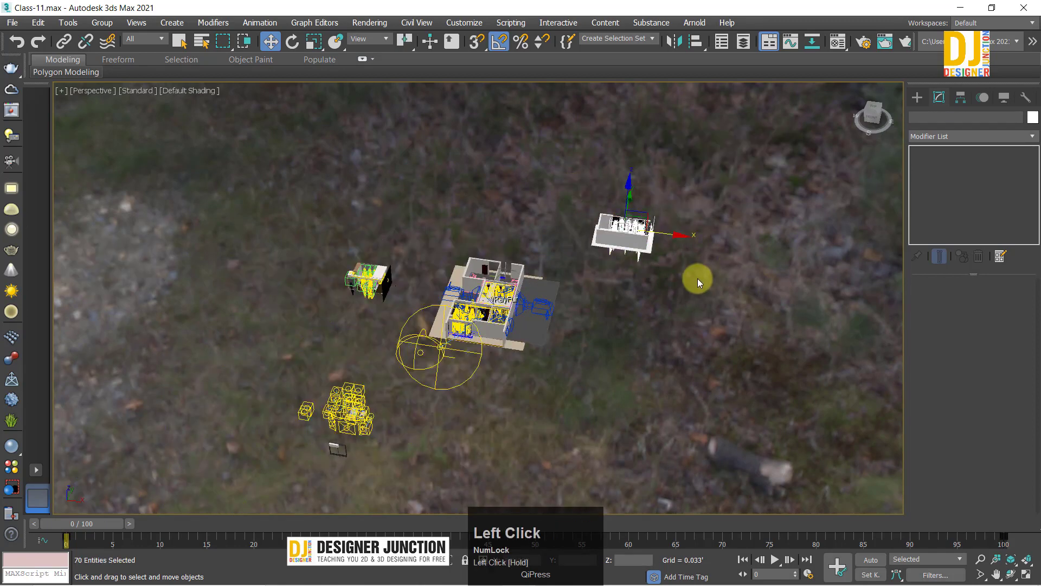
key(z)
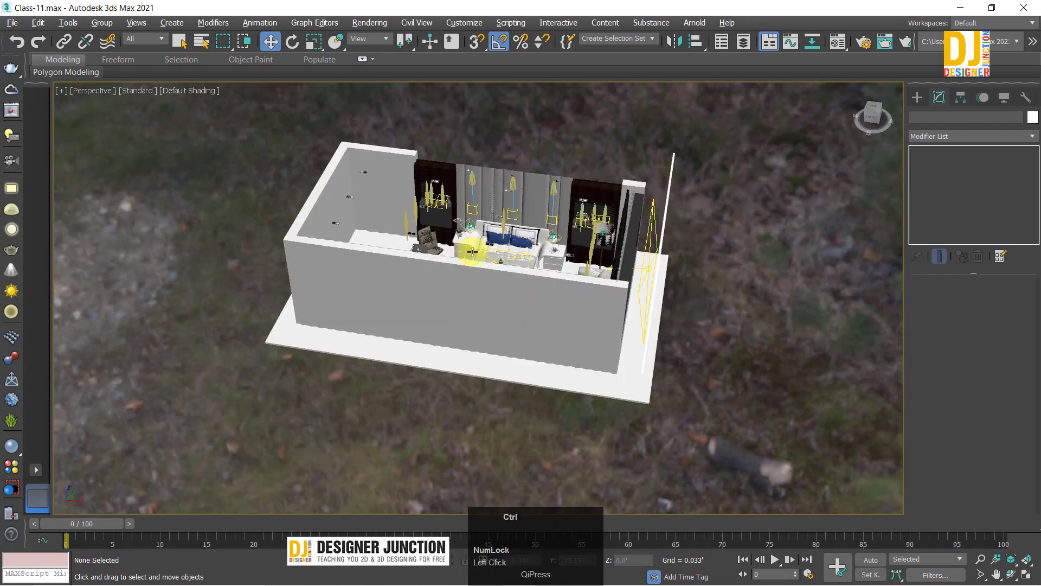
ctrl+alt+middle_drag(471, 252, 505, 362)
middle_drag(266, 387, 585, 151)
ctrl+alt+middle_drag(461, 279, 461, 295)
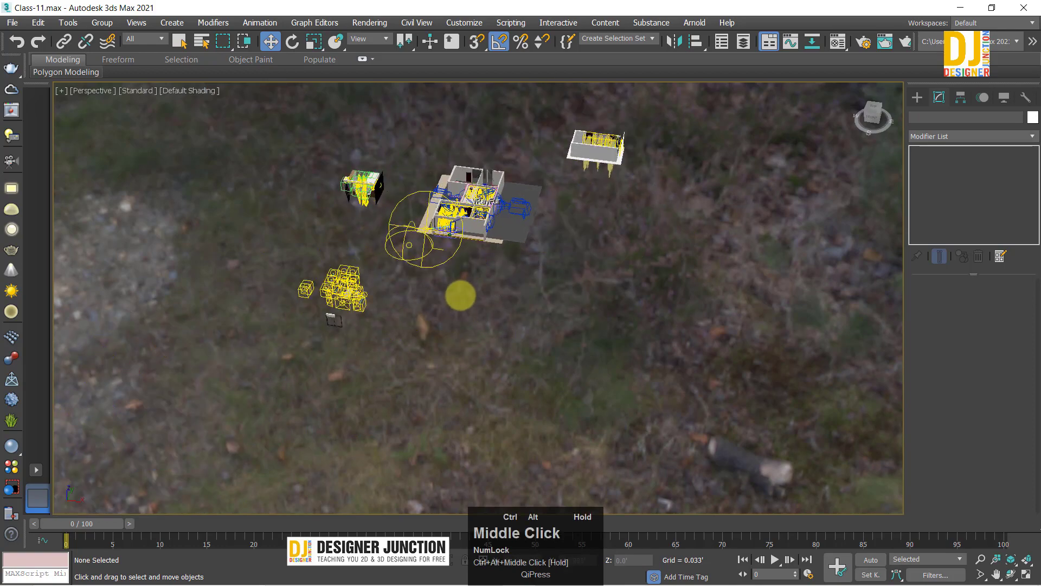
Step: Select the sofa among the separate group of lights outside the house and examine it up close
scroll(412, 293, up, 6)
scroll(412, 286, up, 3)
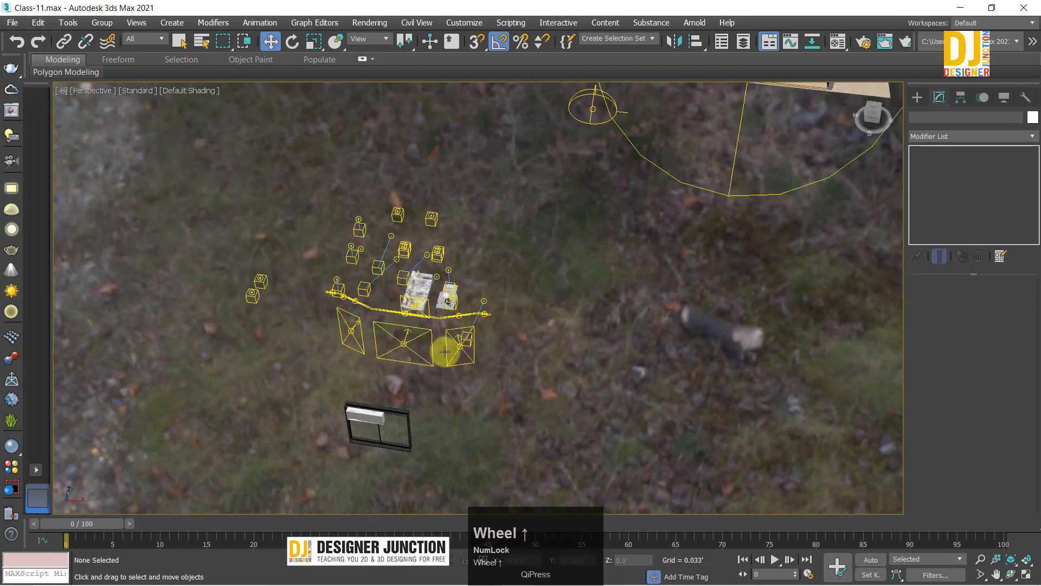
click(418, 293)
key(z)
alt+middle_drag(480, 318, 377, 306)
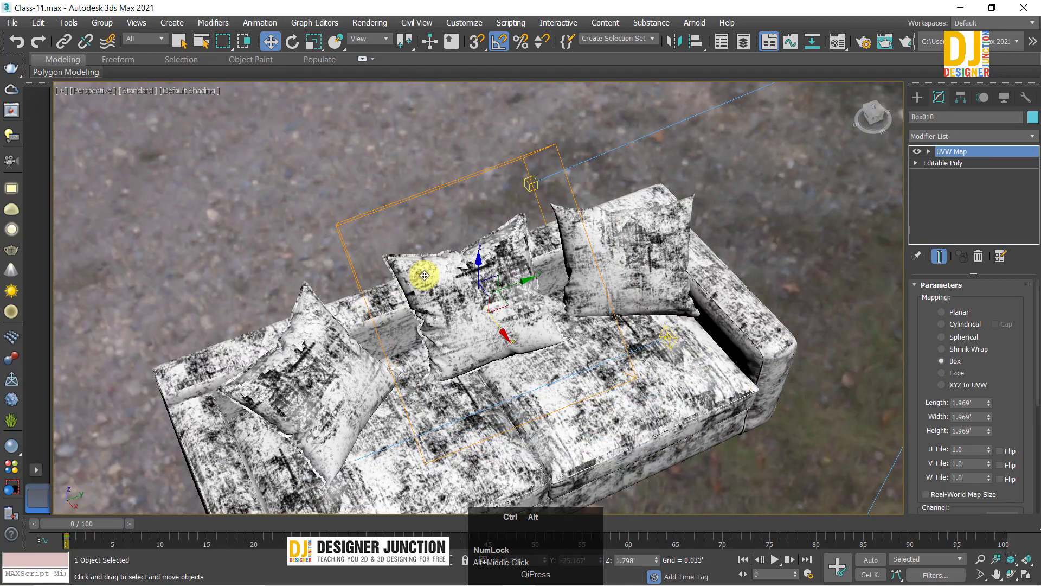
Step: Hide all lights and cameras in the scene by category and clear the sofa selection
ctrl+alt+middle_drag(423, 276, 376, 434)
ctrl+alt+middle_drag(449, 255, 469, 337)
click(1004, 97)
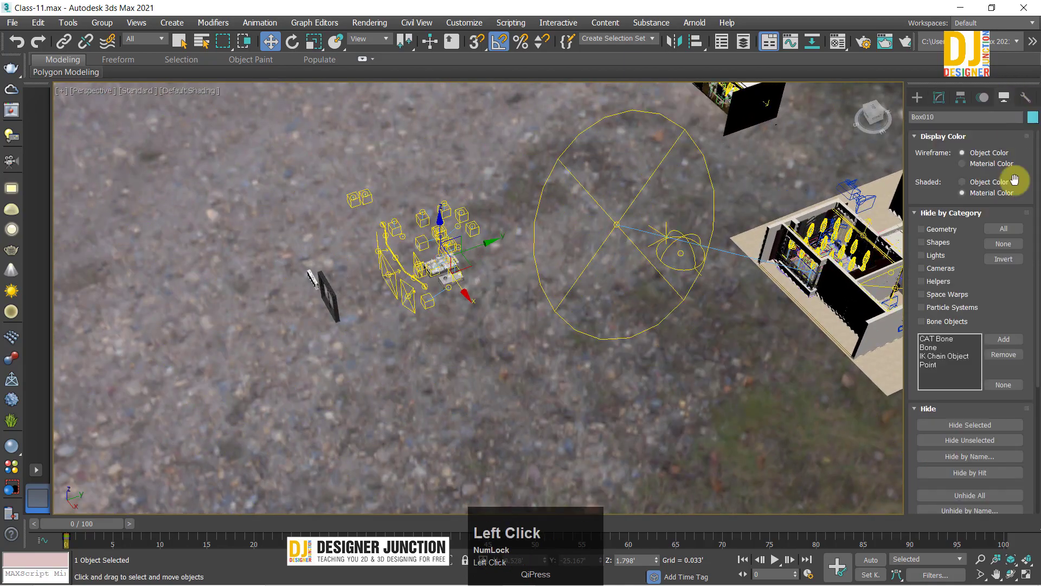
click(945, 259)
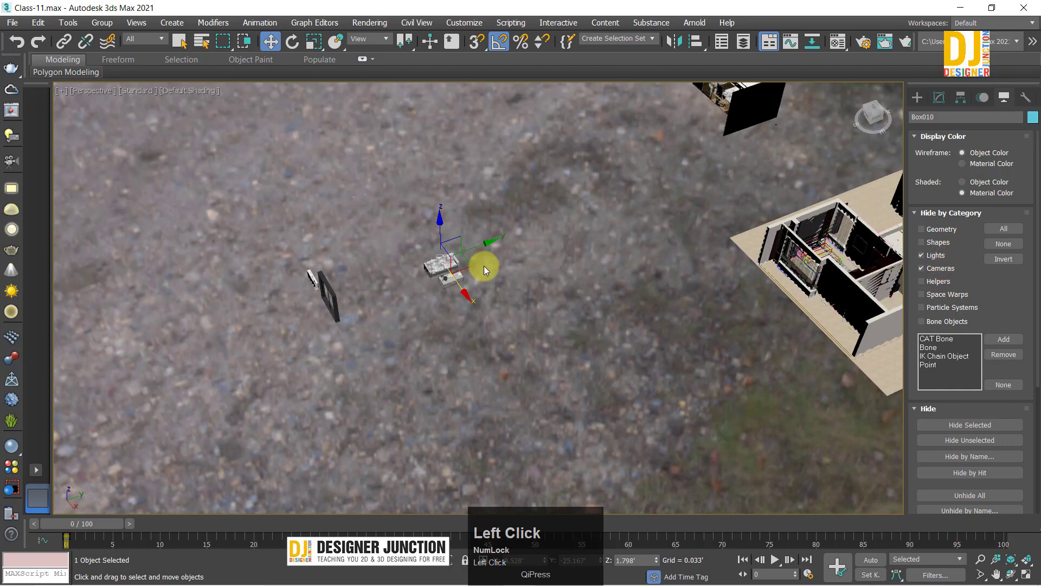
middle_drag(483, 266, 302, 341)
click(558, 233)
Step: Move the tufted ottoman along X off its plan outline, away from the bed outline, onto the open bedroom floor
middle_drag(559, 233, 371, 242)
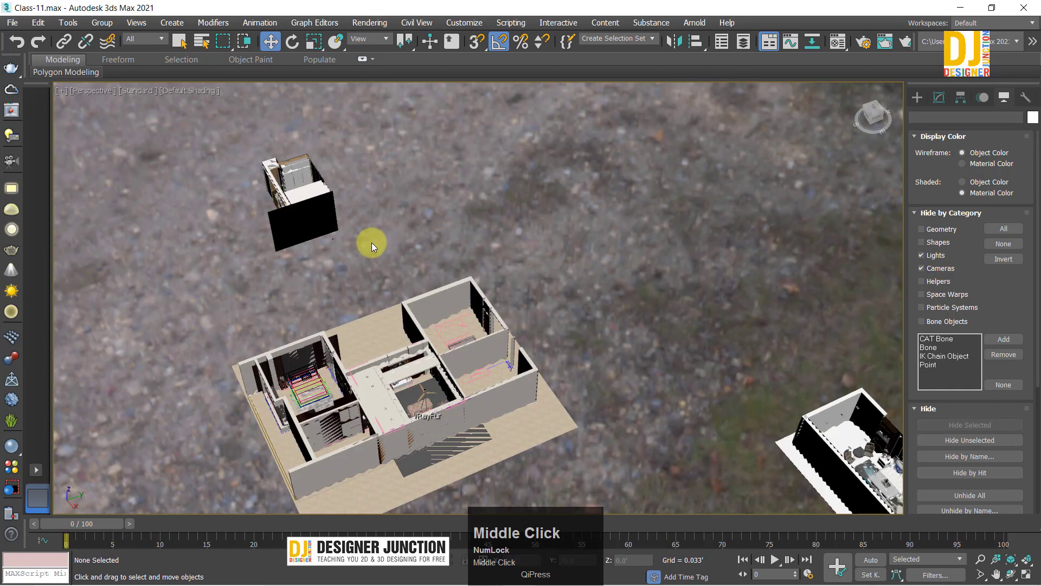
click(441, 304)
alt+middle_drag(442, 303, 428, 344)
click(425, 316)
key(z)
alt+middle_drag(465, 315, 499, 325)
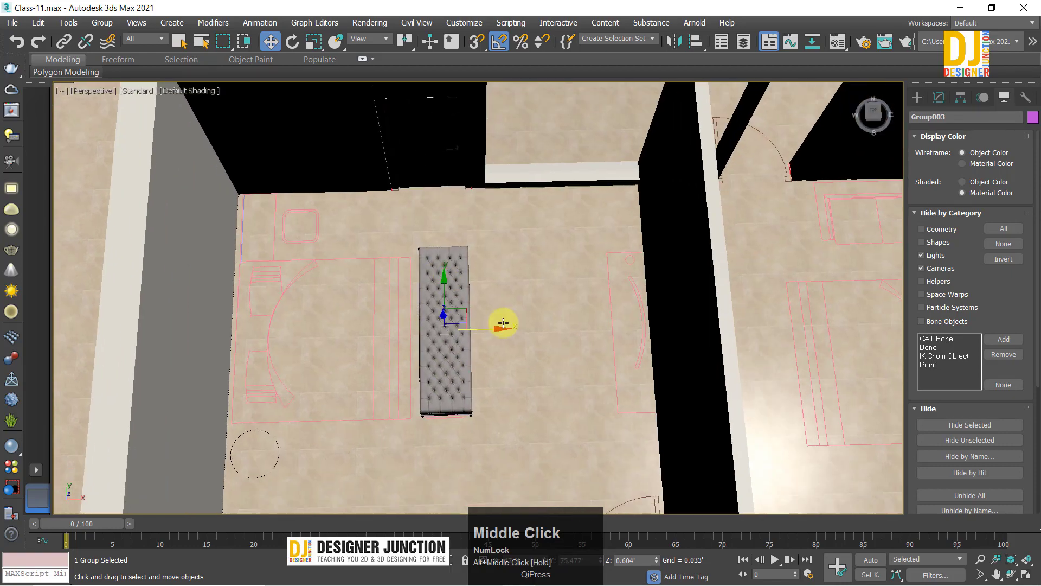
drag(485, 330, 553, 329)
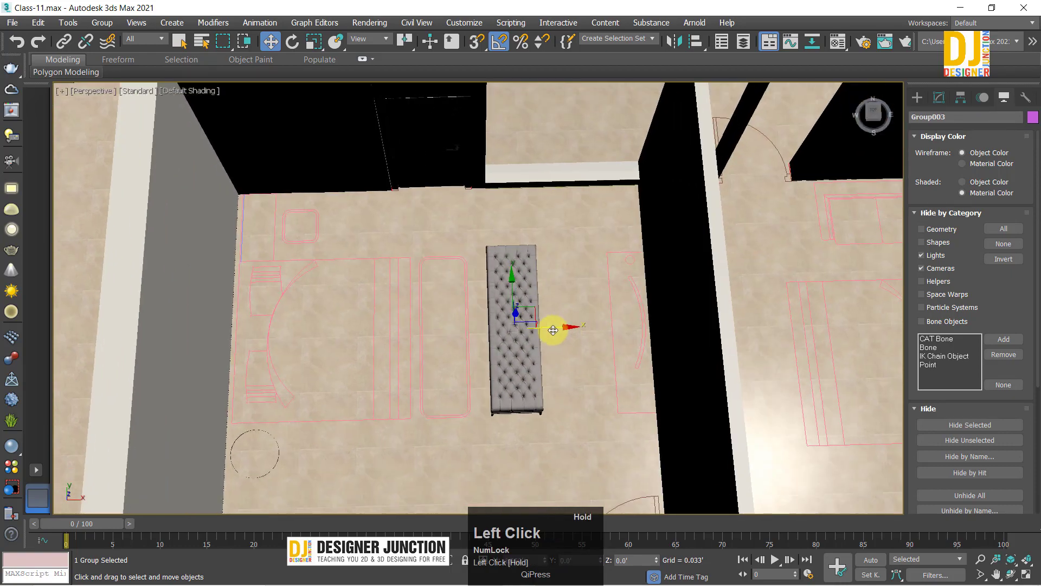
alt+middle_drag(521, 314, 525, 415)
click(570, 144)
Step: Frame the separate bedroom model beside the house and select part of its purple bed to examine it
alt+middle_drag(412, 200, 546, 267)
alt+middle_drag(345, 285, 331, 325)
middle_drag(331, 325, 612, 382)
middle_drag(393, 235, 241, 187)
scroll(535, 321, up, 3)
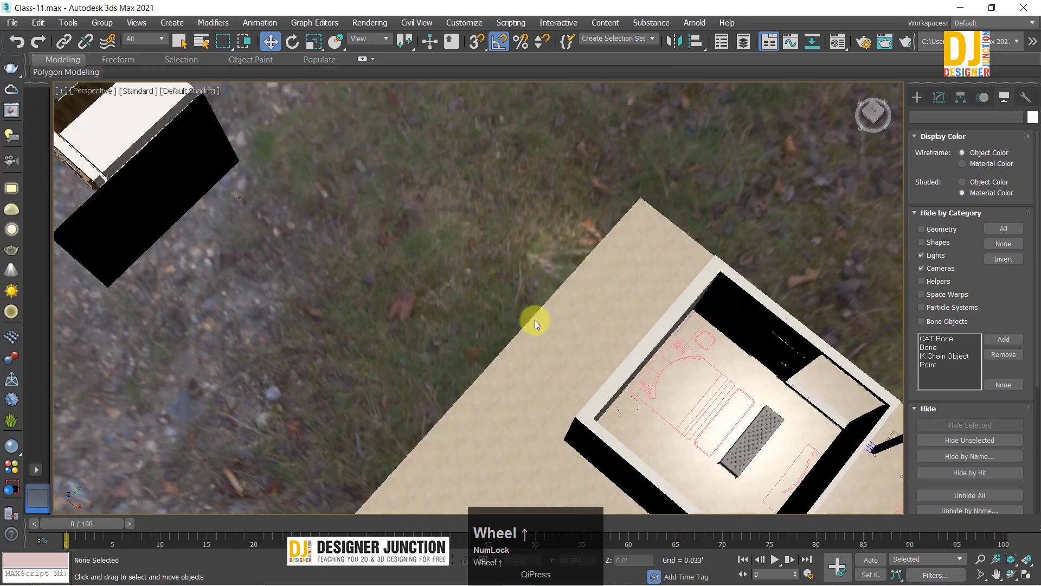
alt+middle_drag(718, 369, 509, 347)
scroll(450, 313, up, 1)
scroll(450, 313, up, 3)
middle_drag(453, 330, 859, 352)
scroll(488, 309, down, 3)
click(358, 267)
key(z)
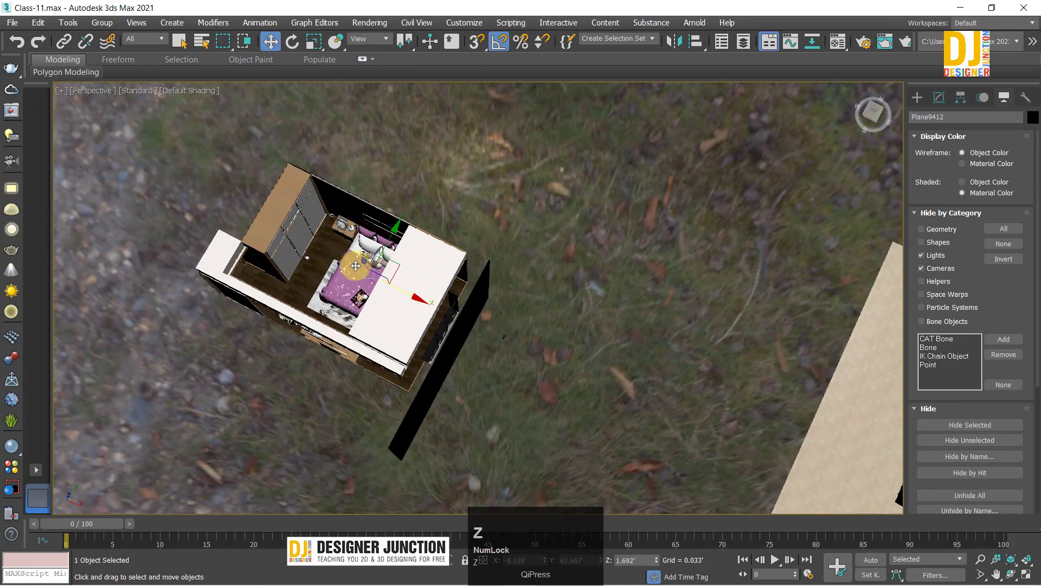
alt+middle_drag(363, 283, 453, 220)
drag(444, 197, 685, 214)
key(ctrl+z)
Step: In the Top view, select the bed with its rug without the bedside table and move the set out of its room toward the house
key(alt+w)
key(alt+w)
key(z)
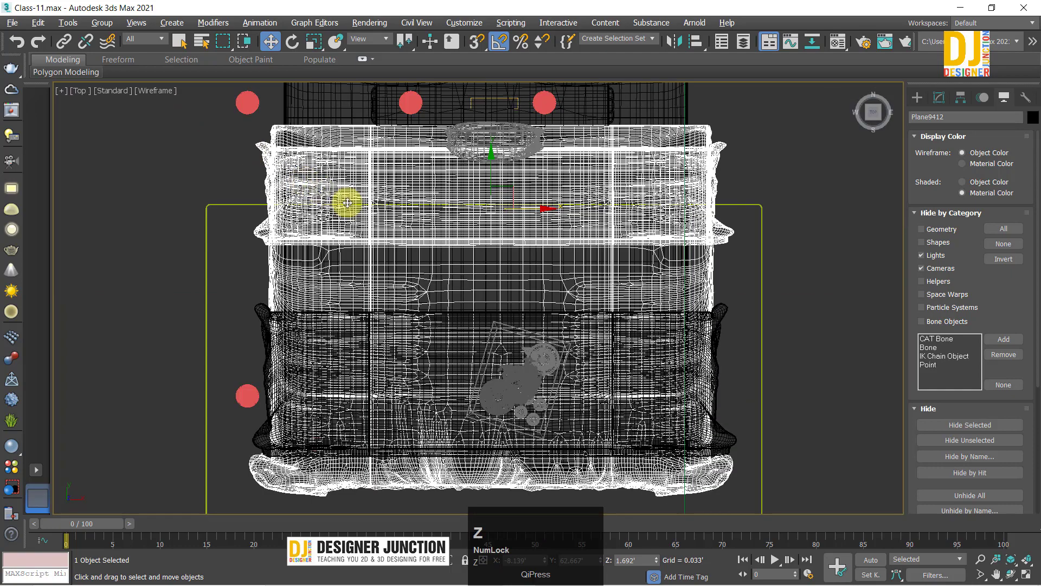
scroll(425, 211, down, 5)
click(513, 279)
click(429, 195)
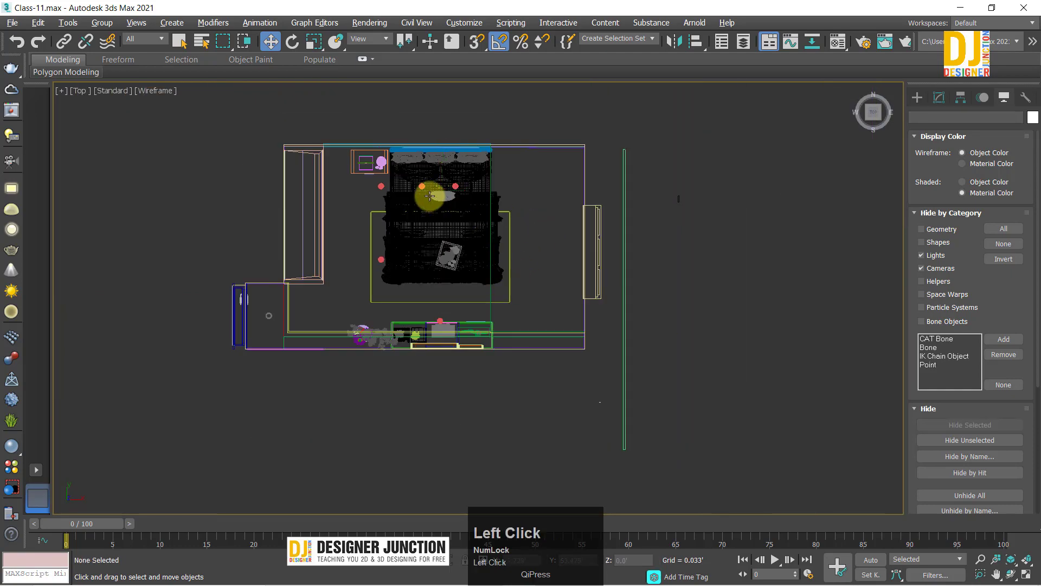
drag(495, 270, 604, 365)
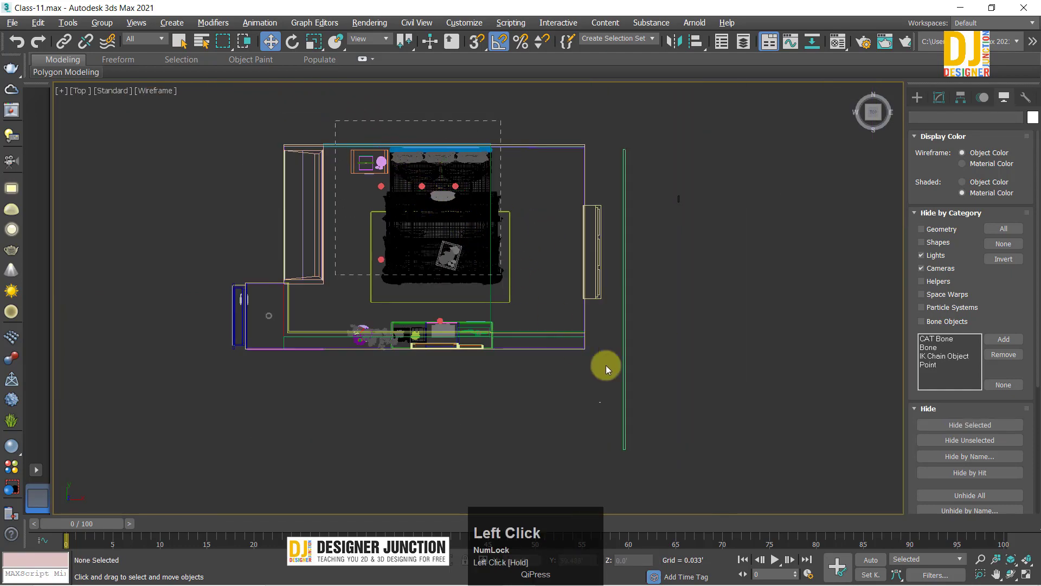
alt+drag(529, 292, 526, 292)
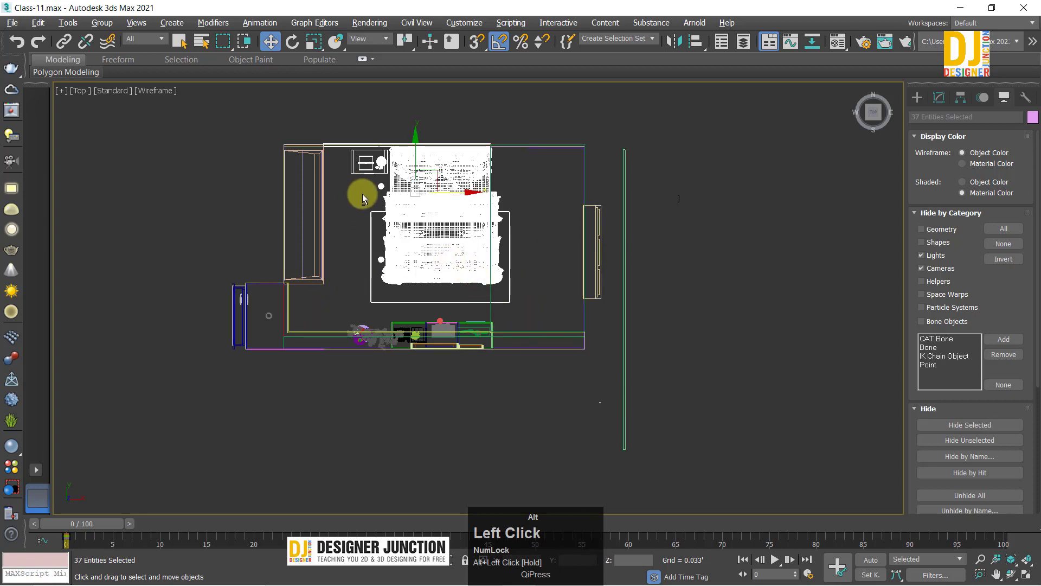
alt+click(381, 184)
middle_drag(509, 216, 229, 175)
drag(207, 183, 645, 172)
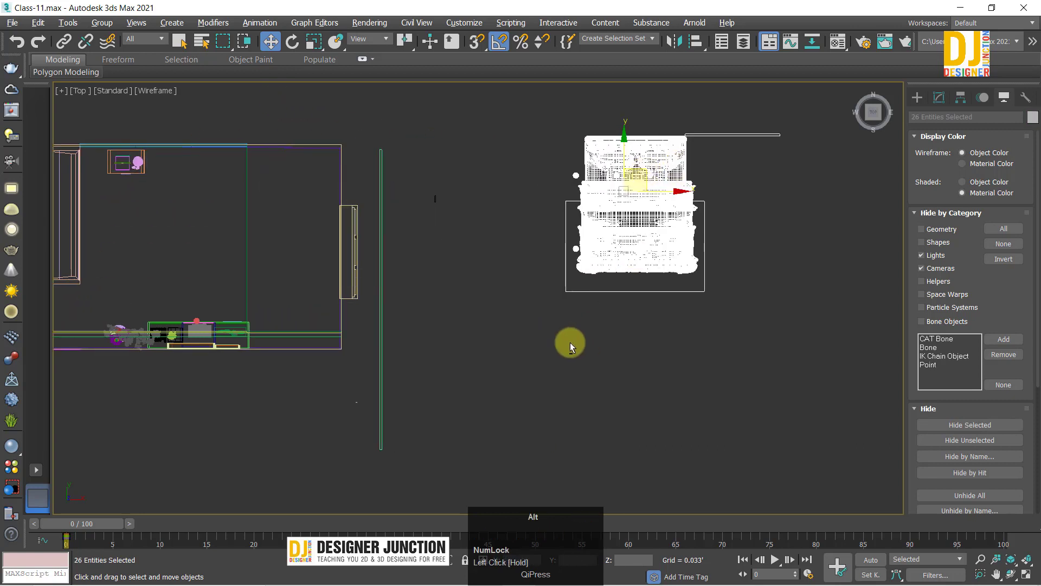
Step: Frame the relocated bed set in the Perspective view, examine its parts and clear the selection
key(alt+w)
key(alt+w)
key(p)
key(z)
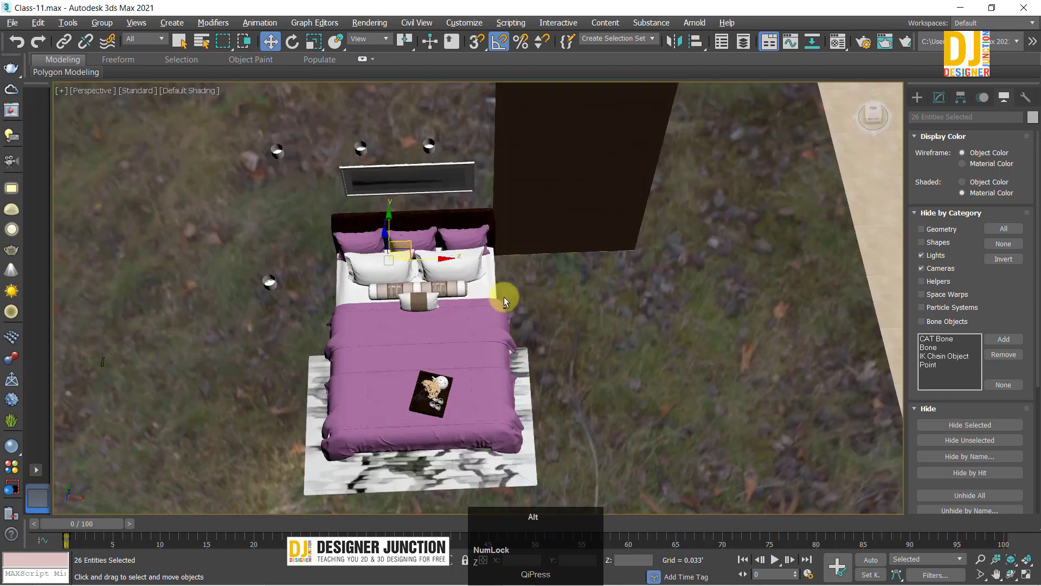
alt+middle_drag(503, 297, 523, 277)
click(667, 183)
click(667, 186)
Step: Look over the house in the Perspective view and examine its furnished and unfurnished rooms up to the bedroom with the dark wardrobes
key(alt+w)
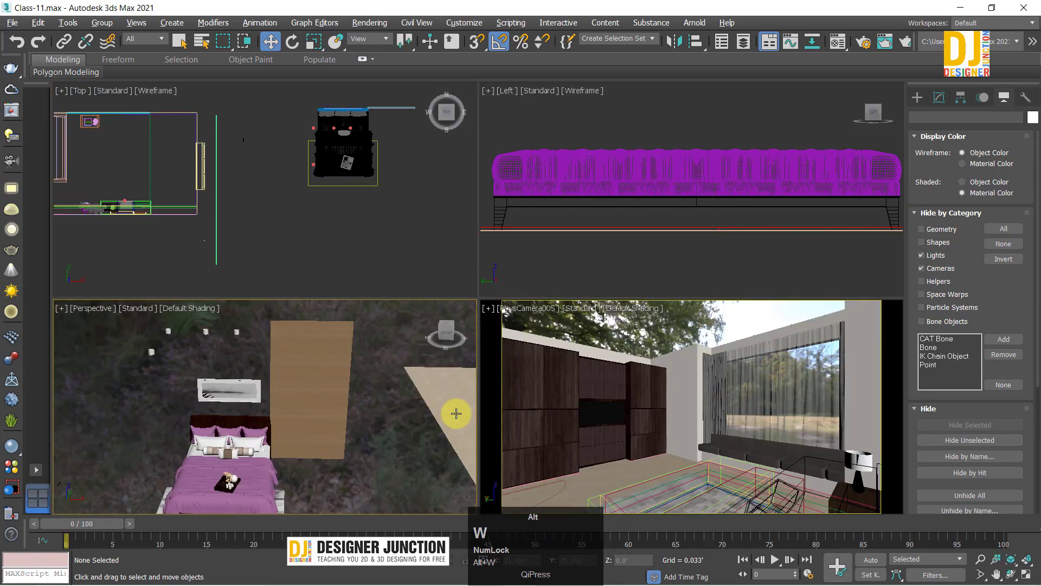
key(alt+w)
scroll(402, 401, down, 5)
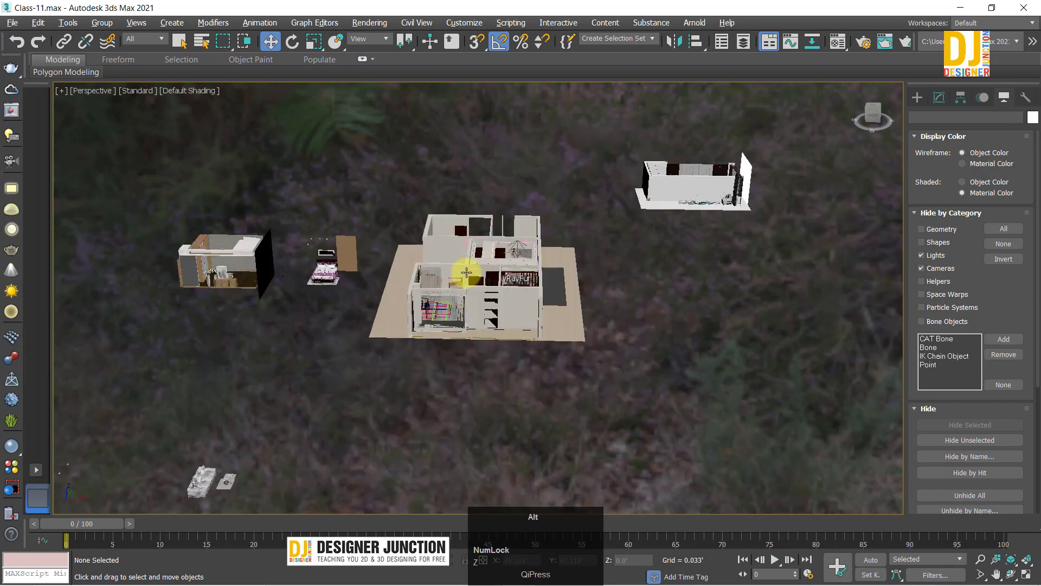
alt+middle_drag(465, 273, 453, 316)
scroll(485, 233, up, 3)
scroll(485, 233, up, 3)
alt+middle_drag(524, 219, 539, 216)
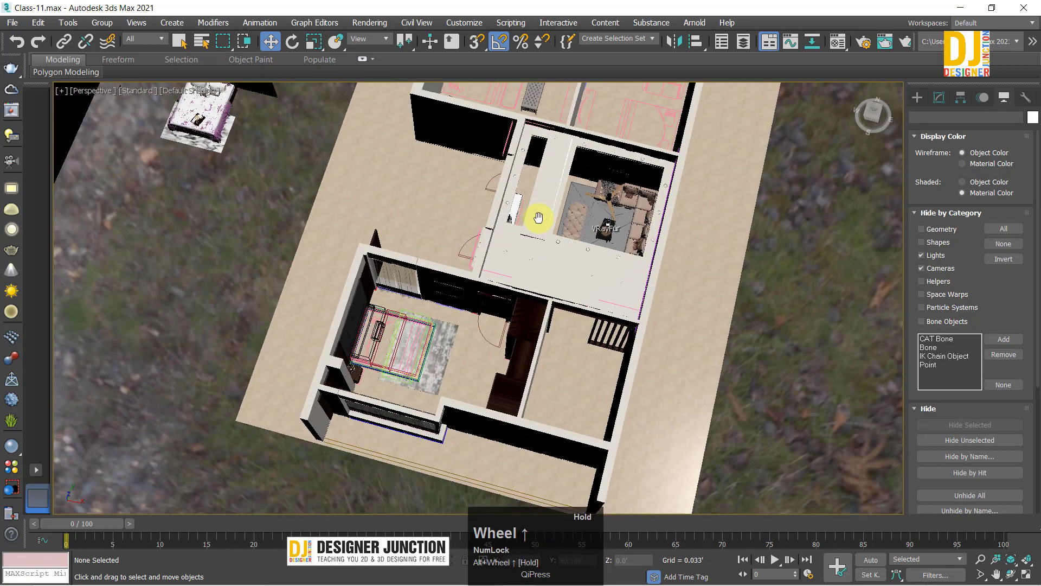
alt+middle_drag(486, 271, 463, 223)
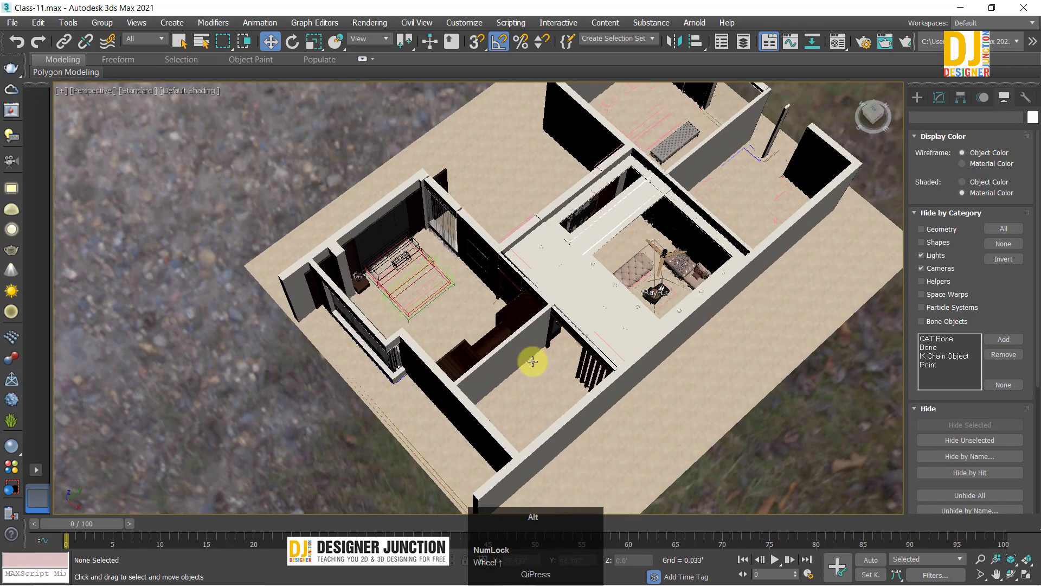
scroll(532, 363, up, 2)
alt+middle_drag(532, 363, 697, 325)
middle_drag(697, 325, 553, 233)
scroll(414, 333, down, 3)
alt+middle_drag(413, 332, 360, 271)
middle_drag(694, 224, 568, 229)
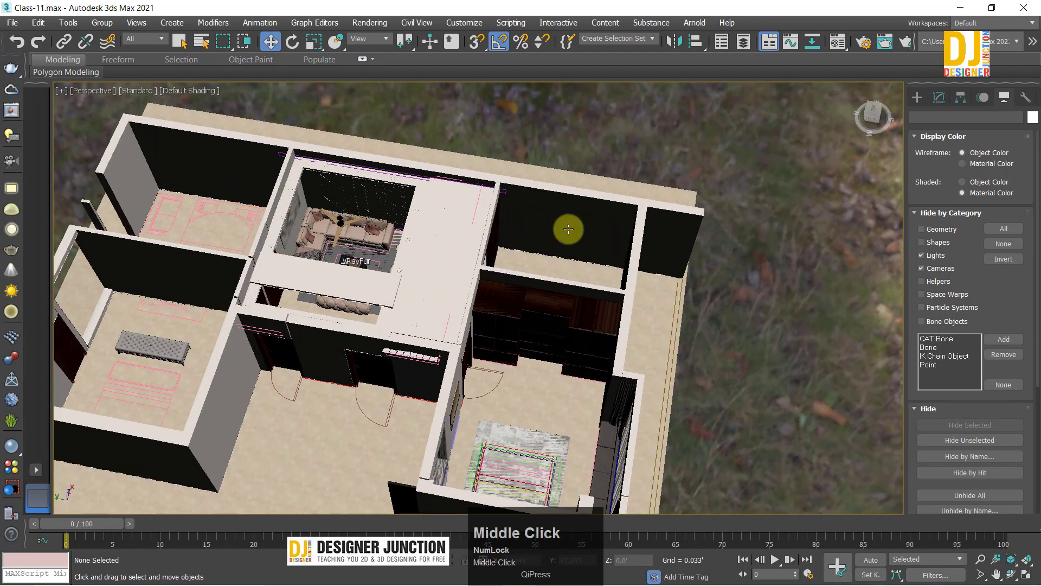
alt+middle_drag(562, 269, 447, 212)
scroll(481, 223, up, 3)
Step: Set the three dark wardrobe groups in the furnished bedroom to Display as Box in their object properties and check them from above
click(533, 226)
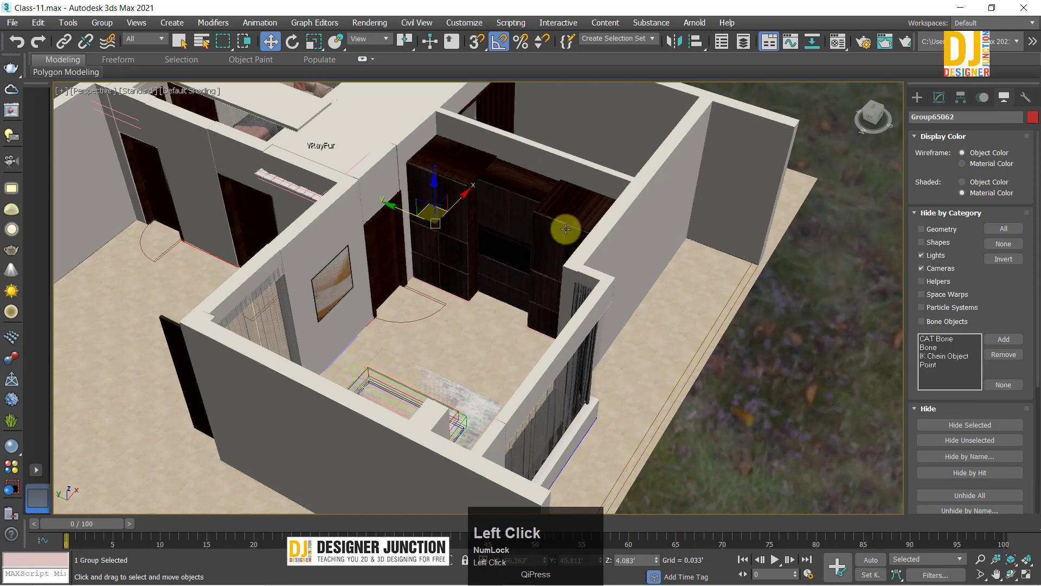
ctrl+click(440, 216)
alt+middle_drag(434, 191, 564, 243)
scroll(488, 220, down, 3)
right_click(570, 211)
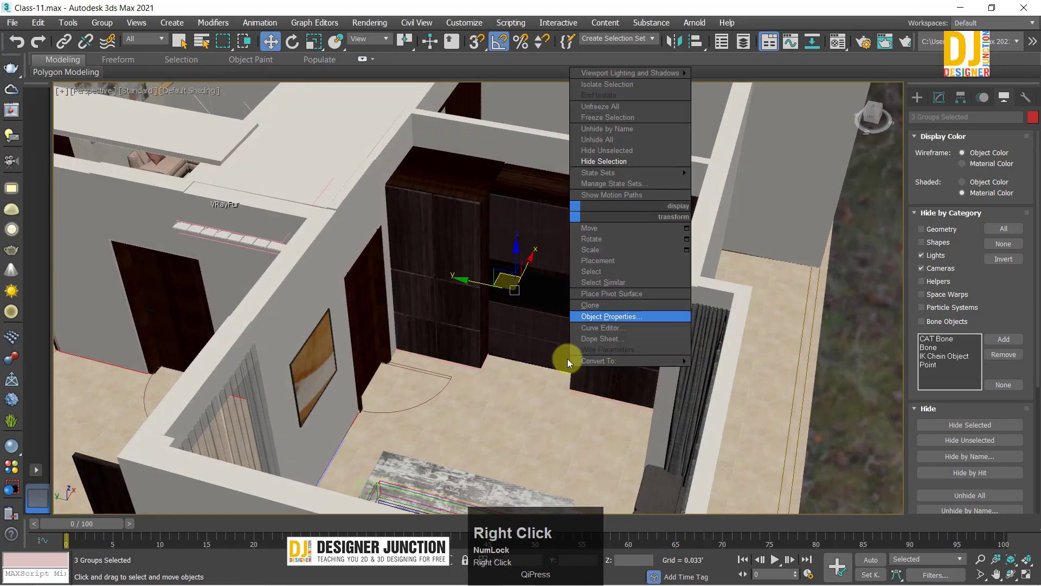
click(592, 318)
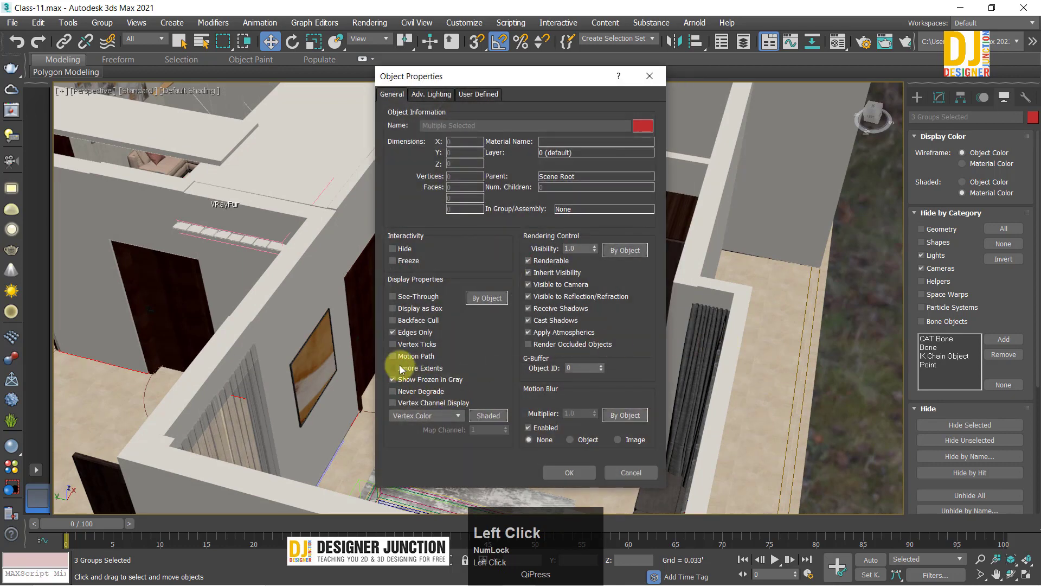
click(556, 474)
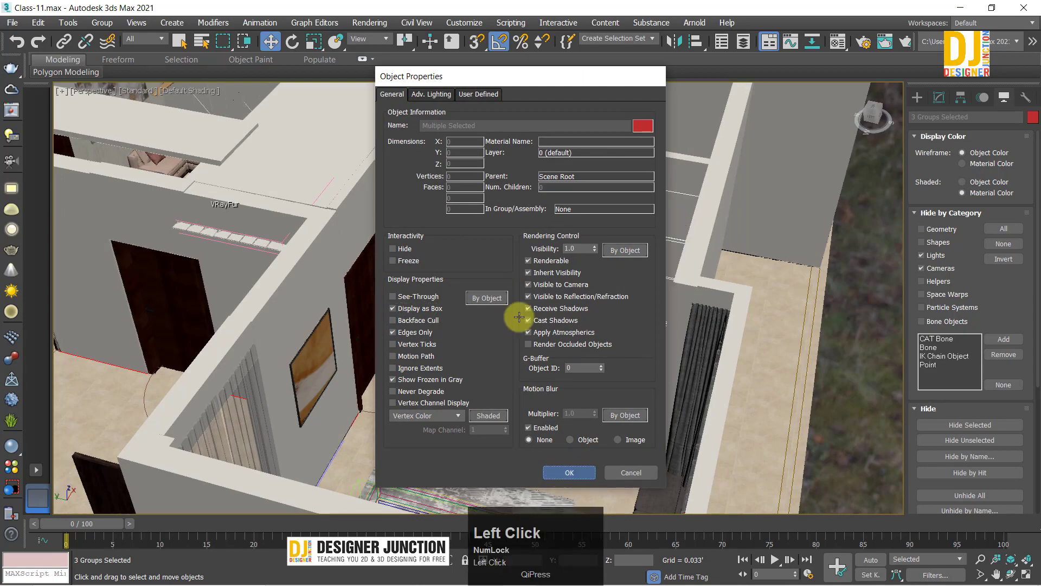
alt+middle_drag(494, 254, 428, 187)
click(730, 144)
scroll(493, 158, up, 1)
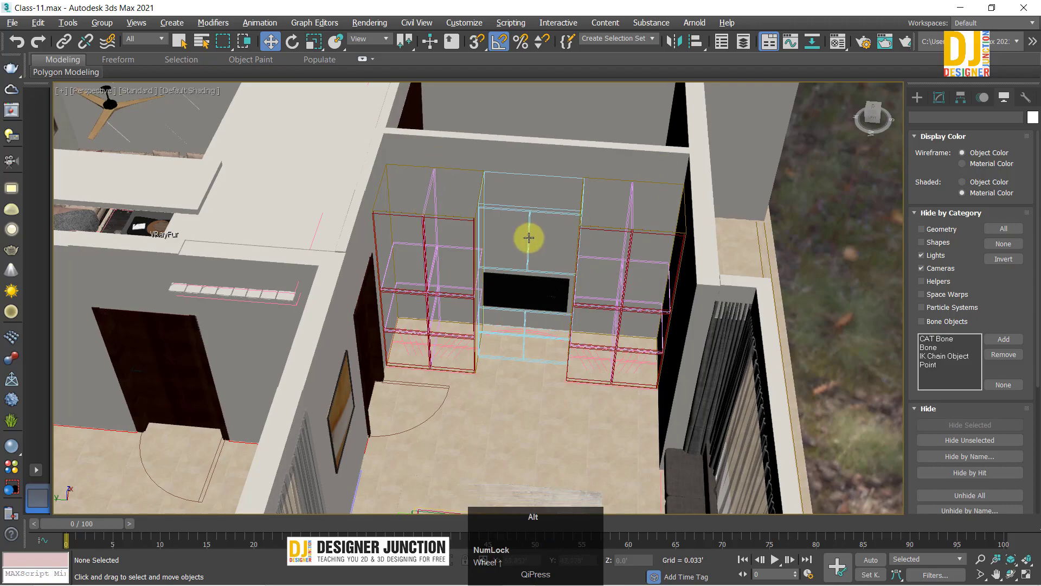
alt+middle_drag(530, 234, 559, 260)
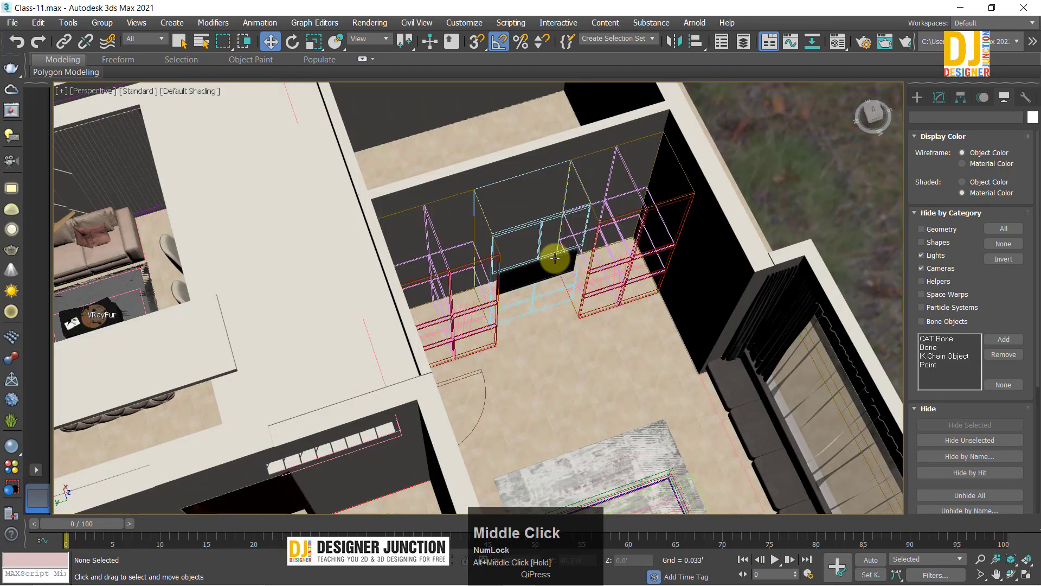
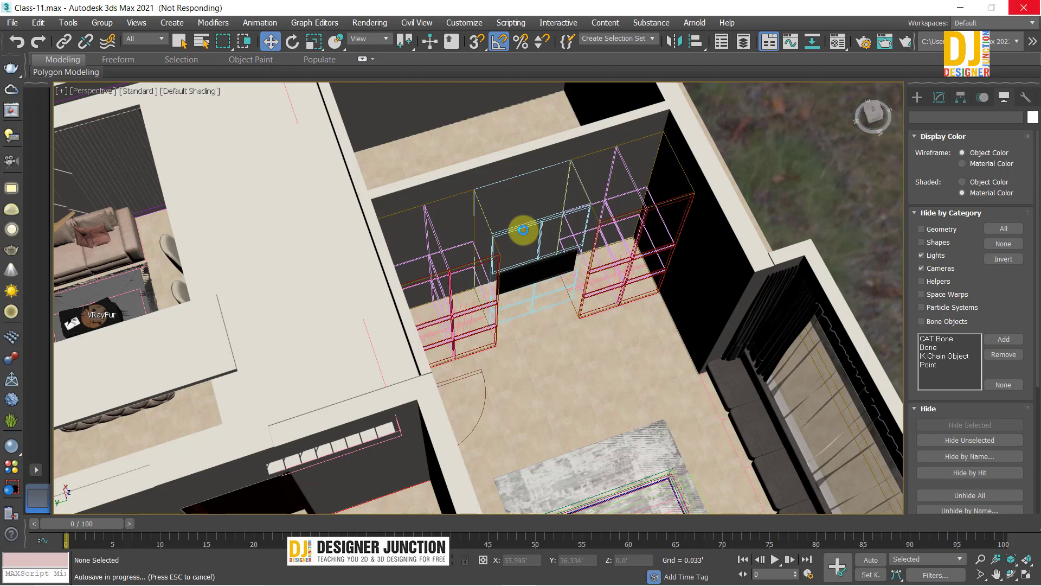
Step: Hide the two ceiling panels that cover the living and dining hall
key(alt)
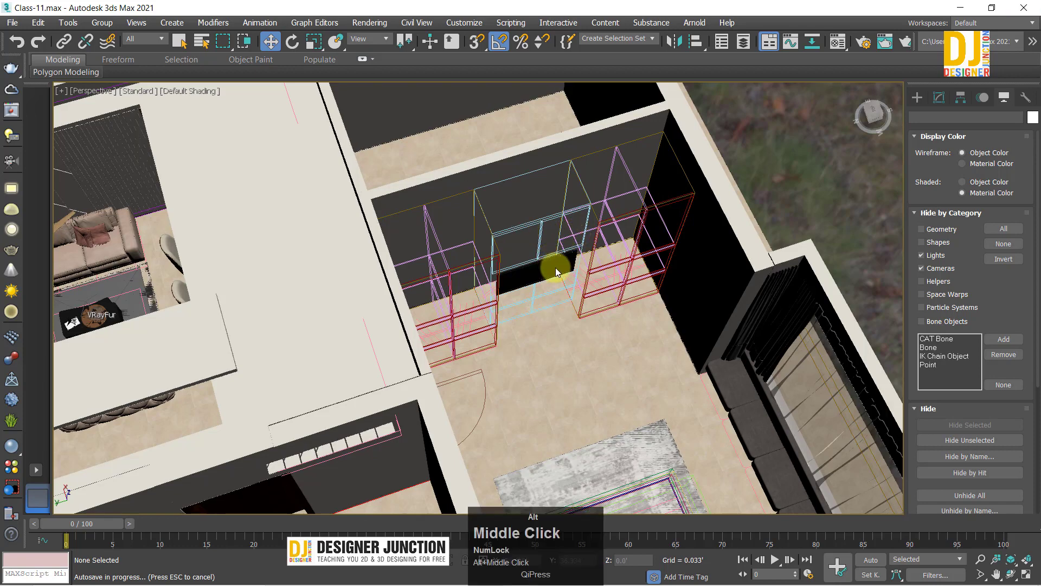
alt+middle_drag(555, 268, 646, 233)
key(z)
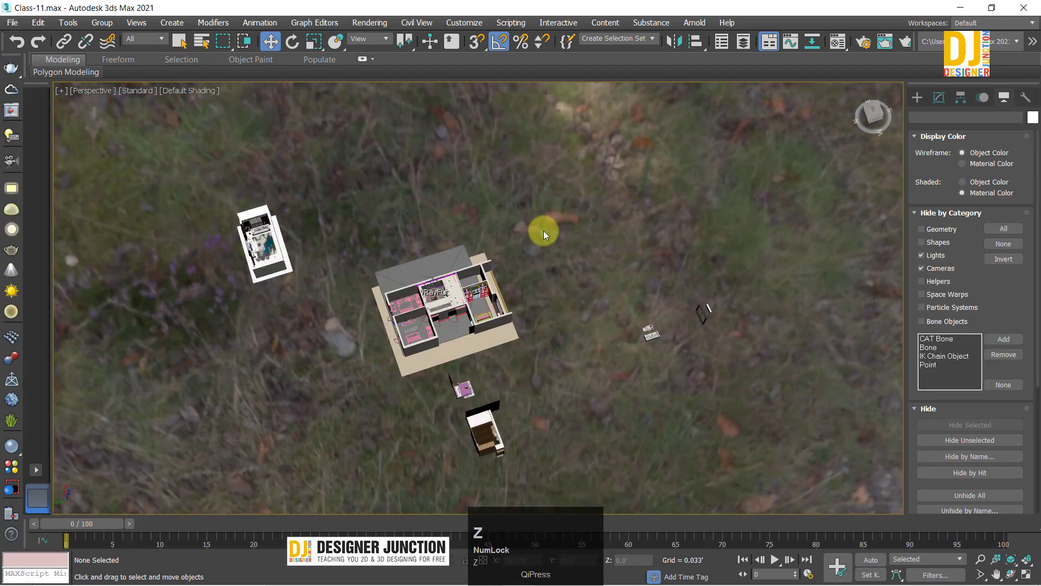
scroll(484, 243, up, 8)
middle_drag(350, 377, 522, 213)
click(495, 225)
key(z)
right_click(628, 170)
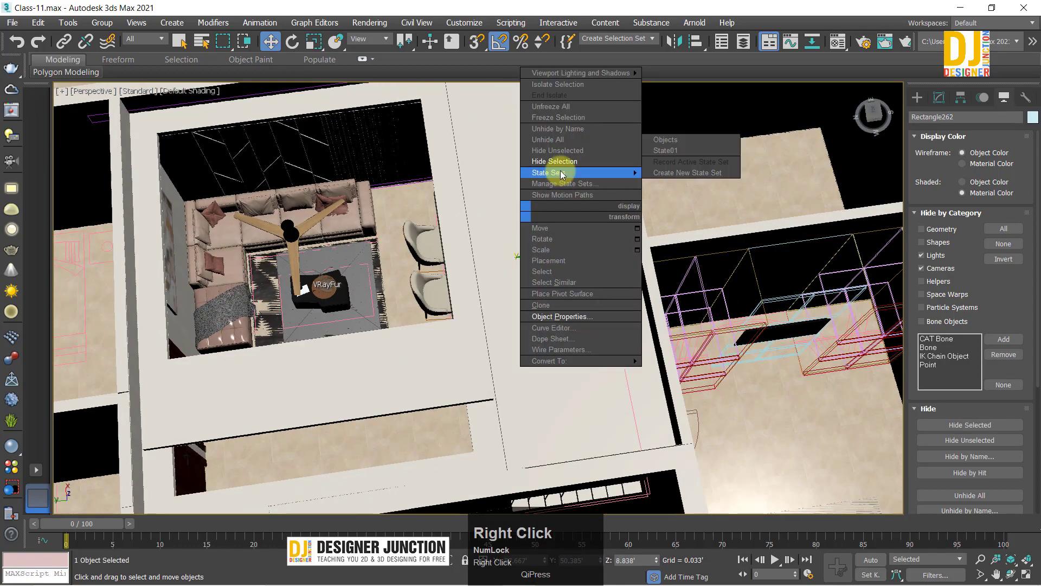
click(633, 159)
drag(509, 269, 370, 370)
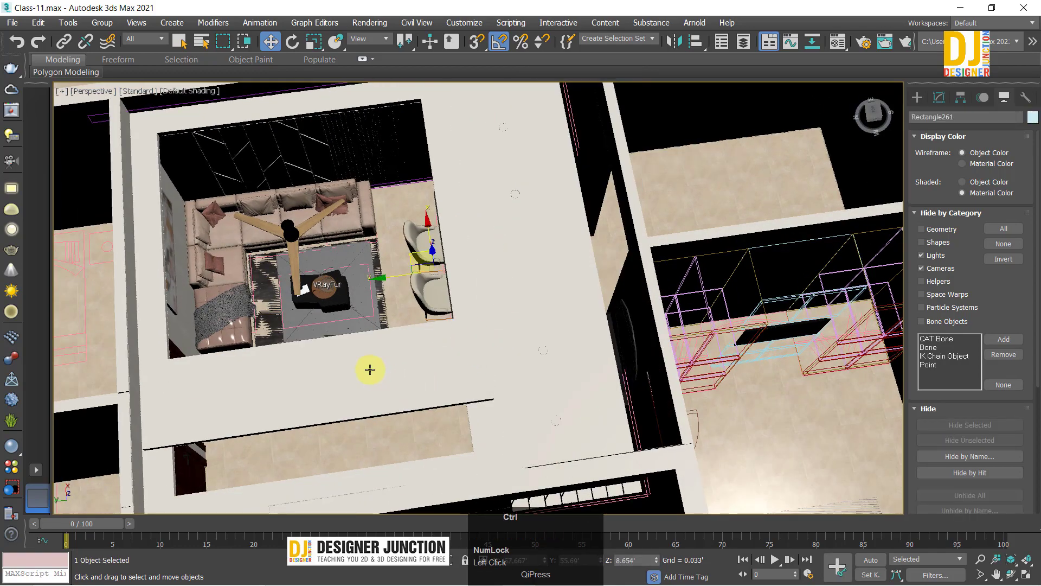
right_click(366, 364)
click(396, 315)
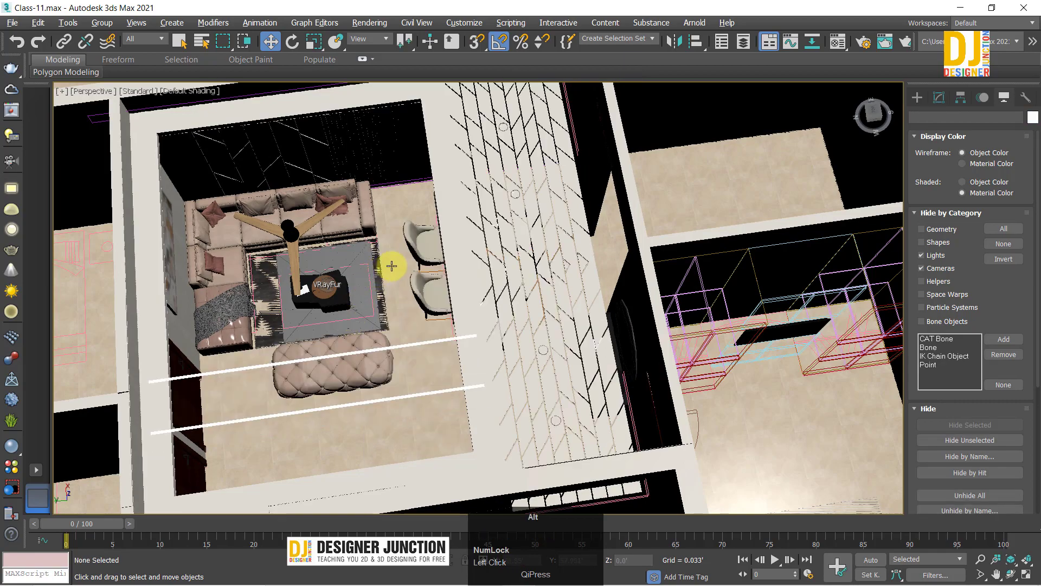
Step: Set the dining table group with its plates to Display as Box in its object properties
alt+middle_drag(392, 266, 495, 269)
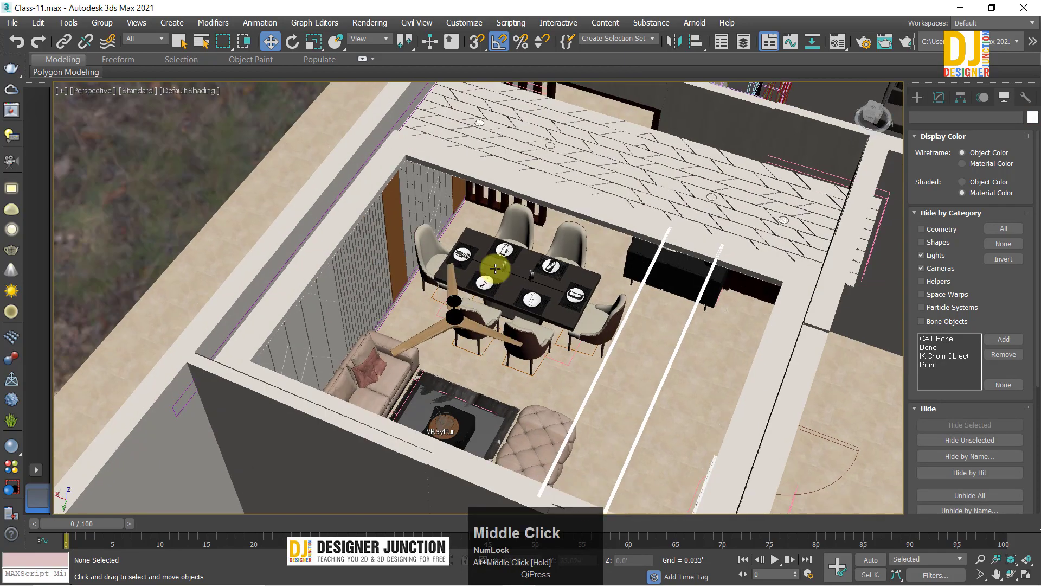
click(552, 266)
right_click(547, 271)
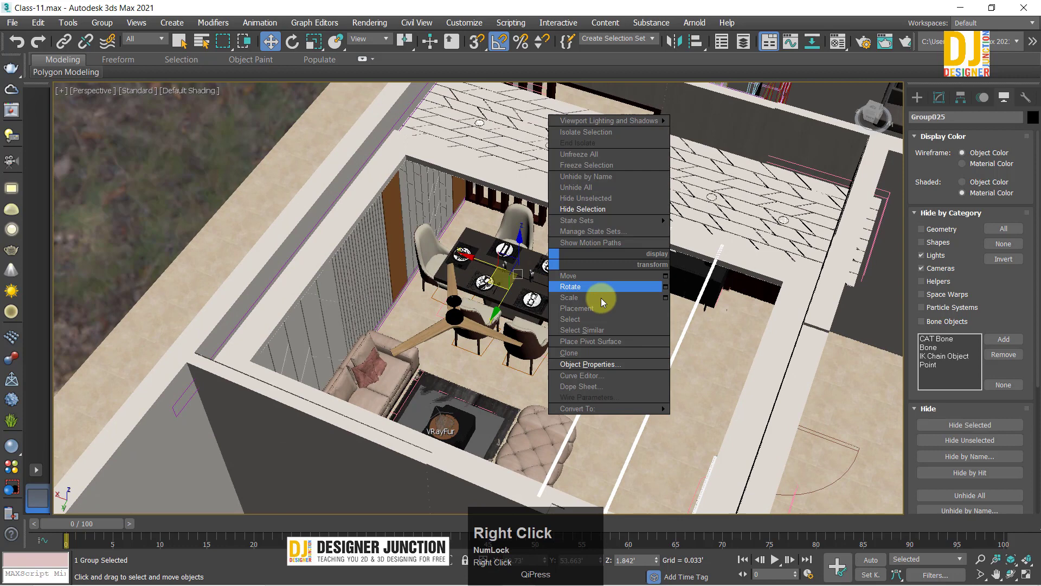
click(574, 364)
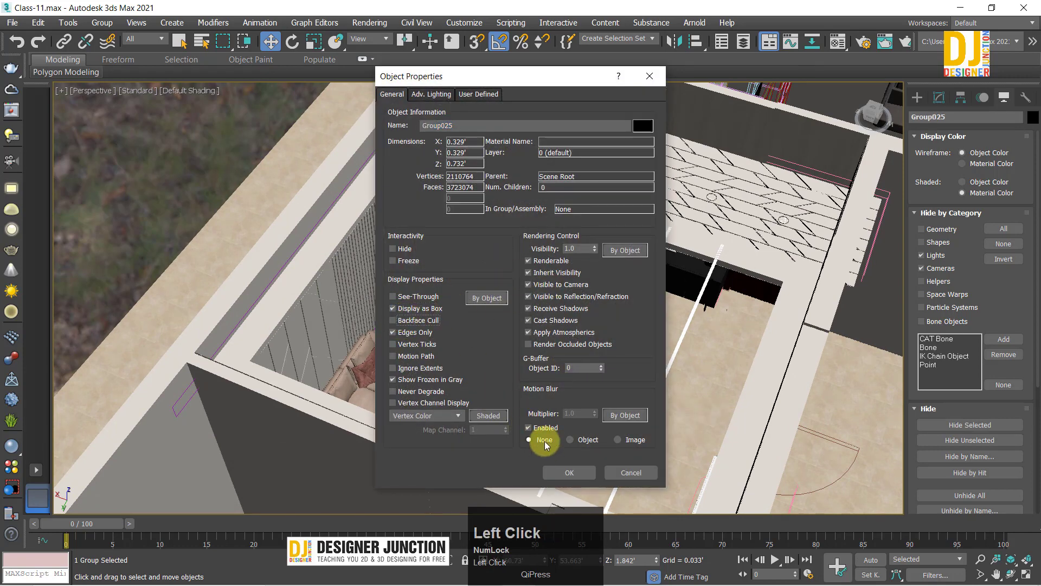
click(552, 469)
Step: Select the six dining chairs together and set them to Display as Box in their object properties
alt+middle_drag(508, 295, 488, 255)
scroll(477, 279, up, 3)
ctrl+click(550, 345)
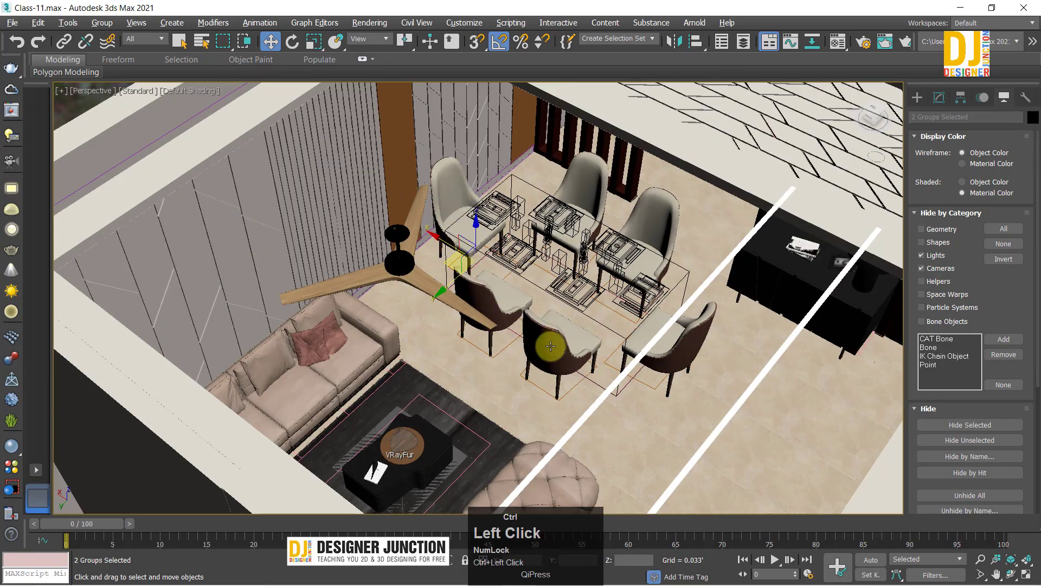
alt+middle_drag(570, 331, 679, 288)
ctrl+click(621, 198)
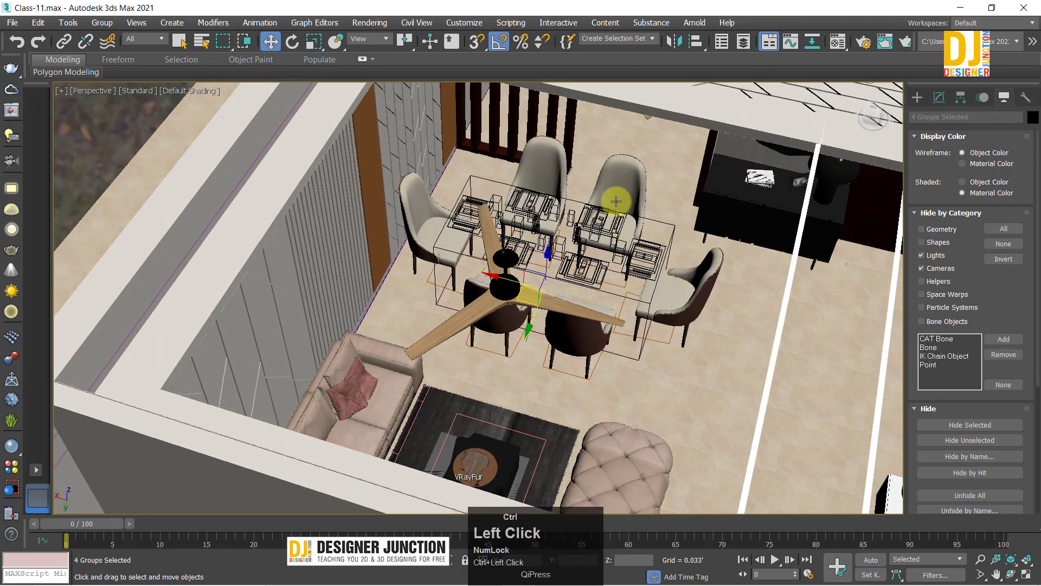
ctrl+click(586, 177)
ctrl+click(555, 158)
right_click(547, 190)
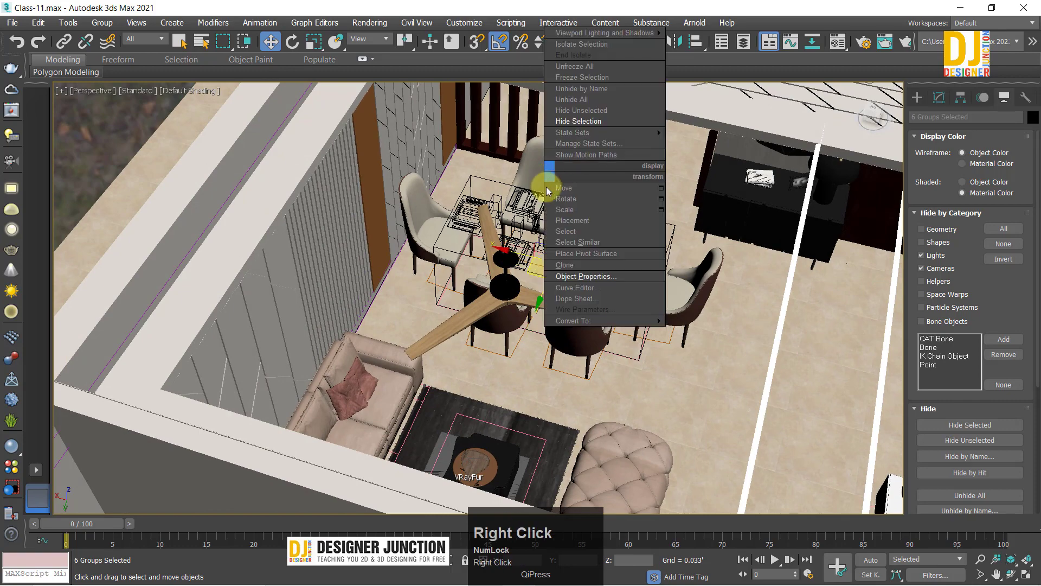
click(569, 276)
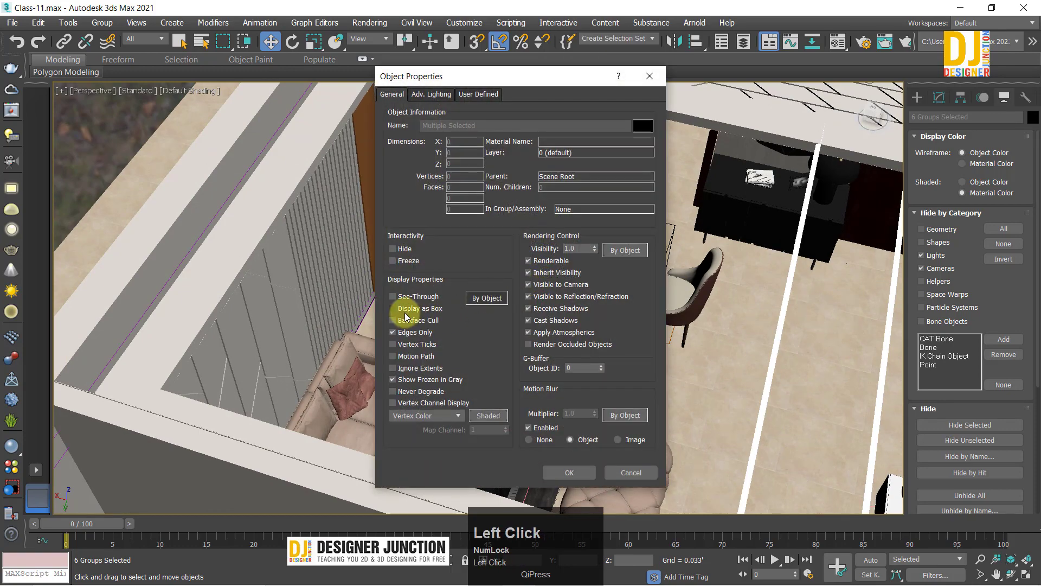
click(567, 472)
Step: Select the living room's sofa set with its ottoman, together with the rug and coffee table
alt+middle_drag(542, 275, 506, 298)
click(414, 294)
alt+middle_drag(415, 295, 548, 333)
ctrl+click(511, 453)
right_click(616, 296)
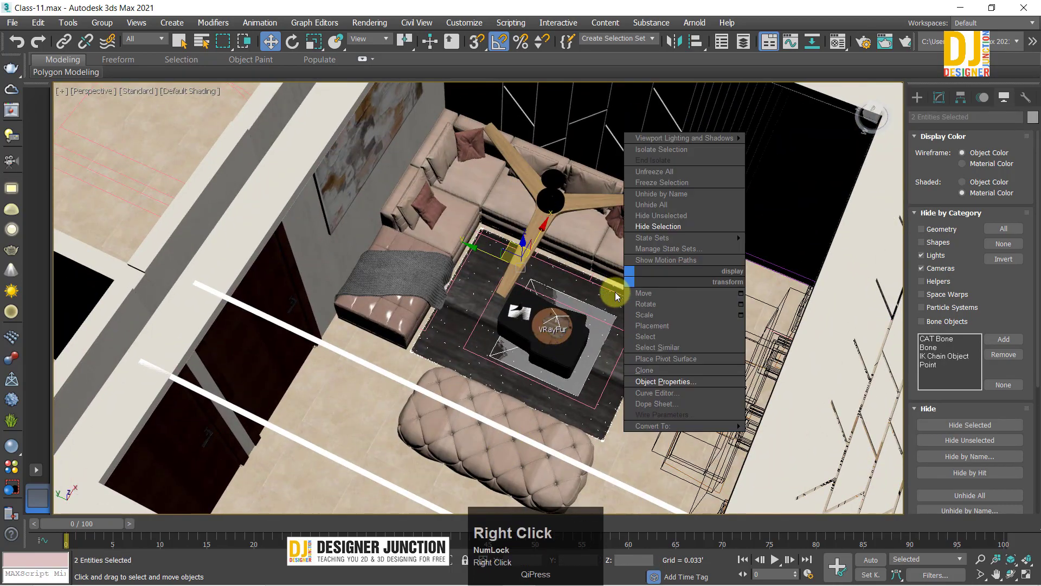
click(665, 227)
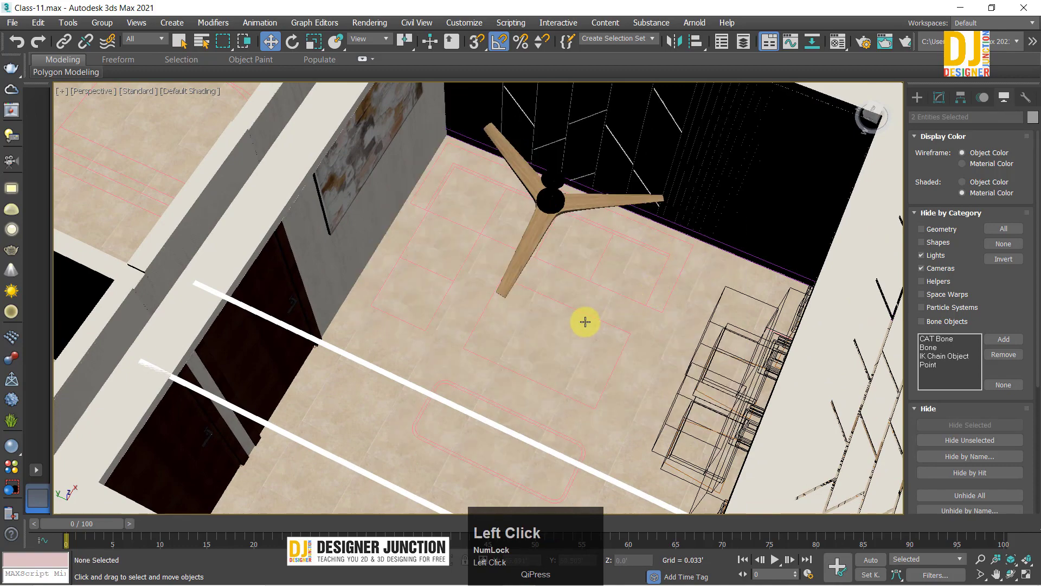
key(ctrl+z)
Step: Set the selected sofa set and rug with coffee table to Display as Box in their object properties
right_click(596, 268)
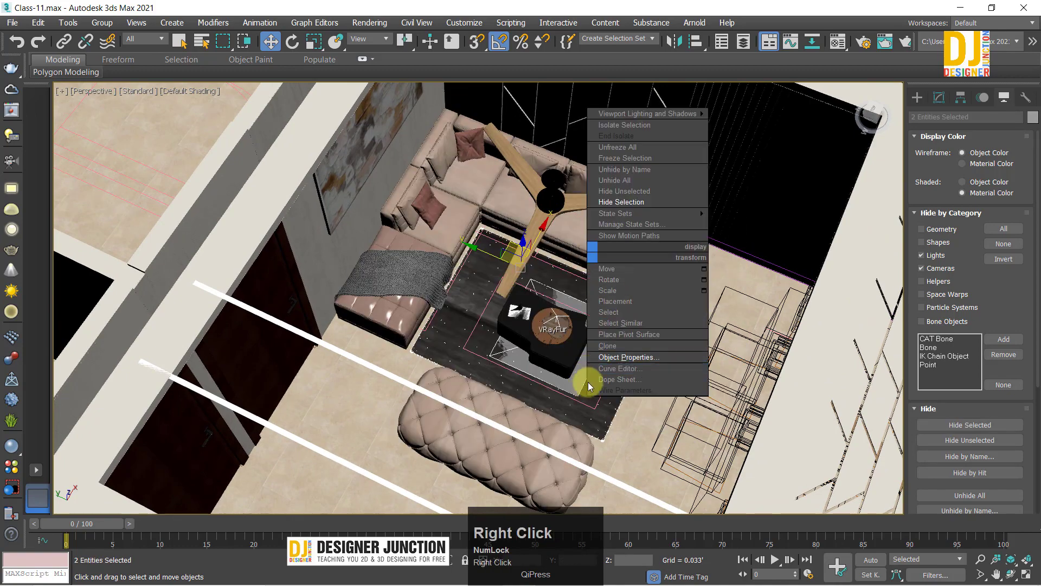
click(625, 357)
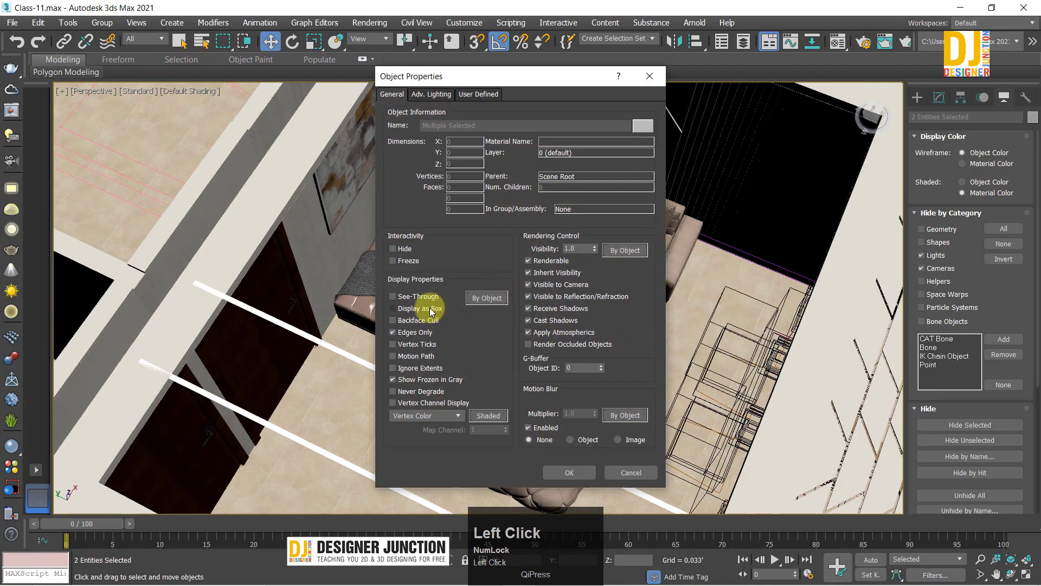
click(558, 470)
Step: Set the black sideboard beside the dining set to Display as Box and clear the selection
alt+middle_drag(548, 347, 563, 193)
key(z)
alt+middle_drag(535, 253, 786, 426)
scroll(497, 290, down, 3)
click(537, 198)
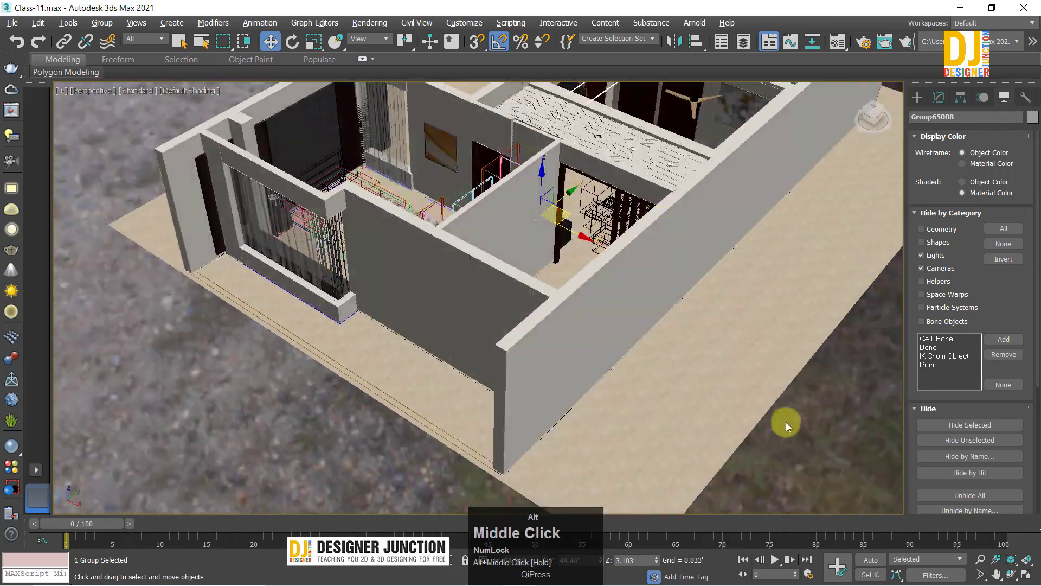
alt+middle_drag(675, 217, 601, 232)
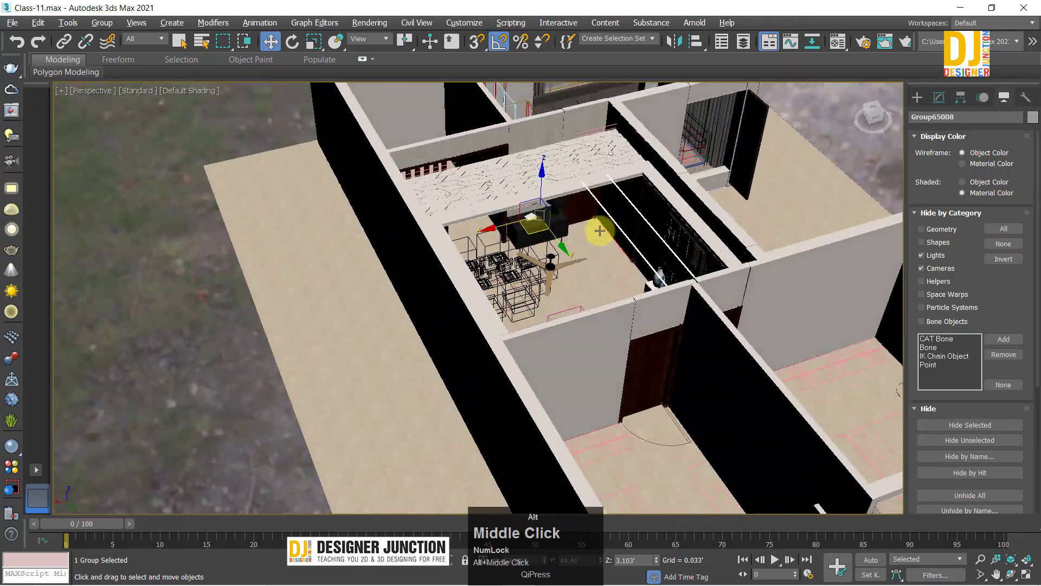
right_click(539, 222)
click(570, 328)
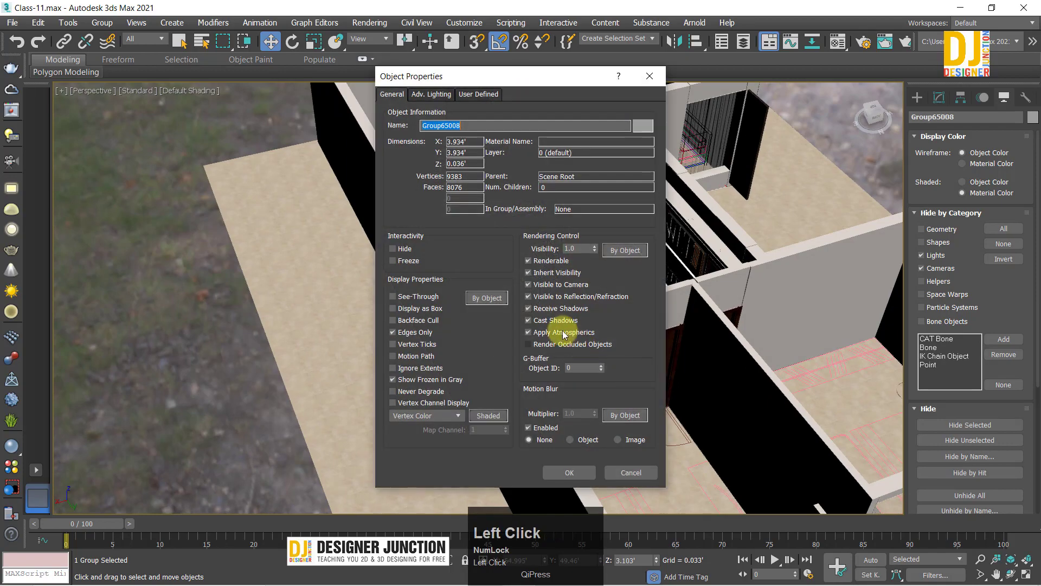
click(566, 472)
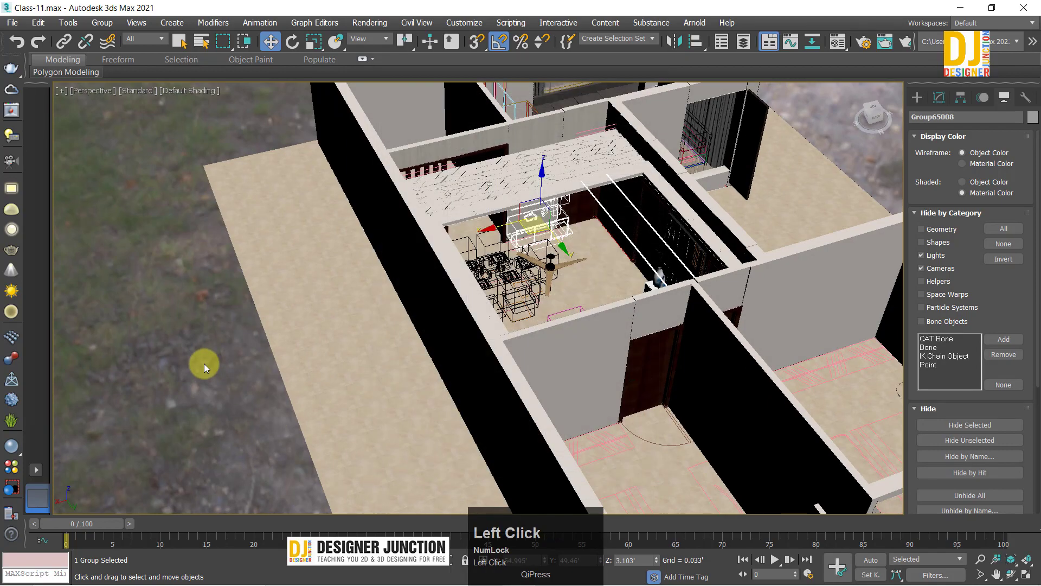
click(205, 365)
Step: Select the wooden panel, ceiling lights and picture frame around the extracted bed and move them away past the merged bedroom model
alt+middle_drag(551, 204, 575, 227)
middle_drag(574, 227, 723, 286)
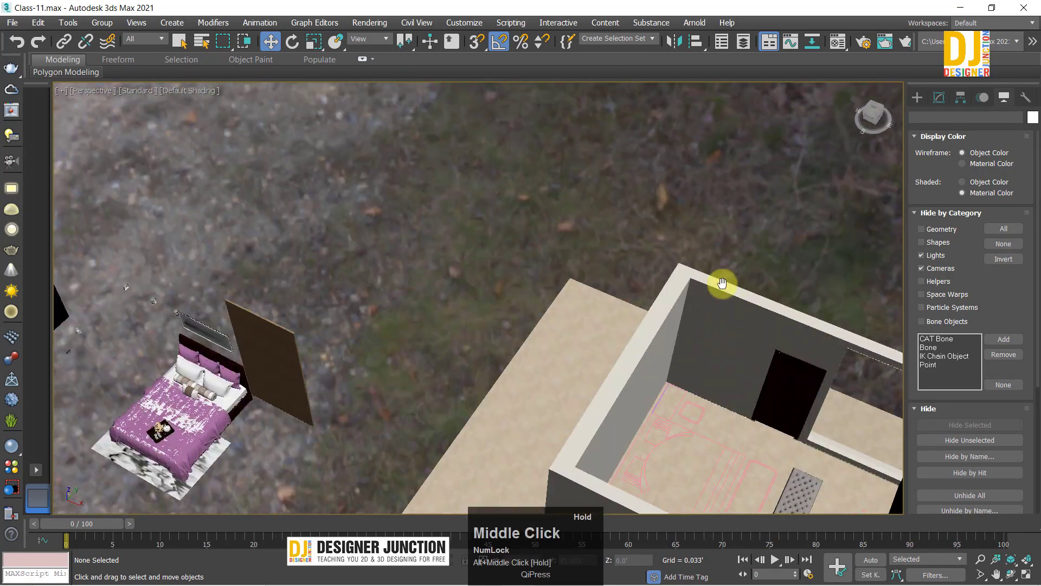
click(281, 357)
key(z)
alt+middle_drag(366, 354, 568, 216)
scroll(469, 226, down, 3)
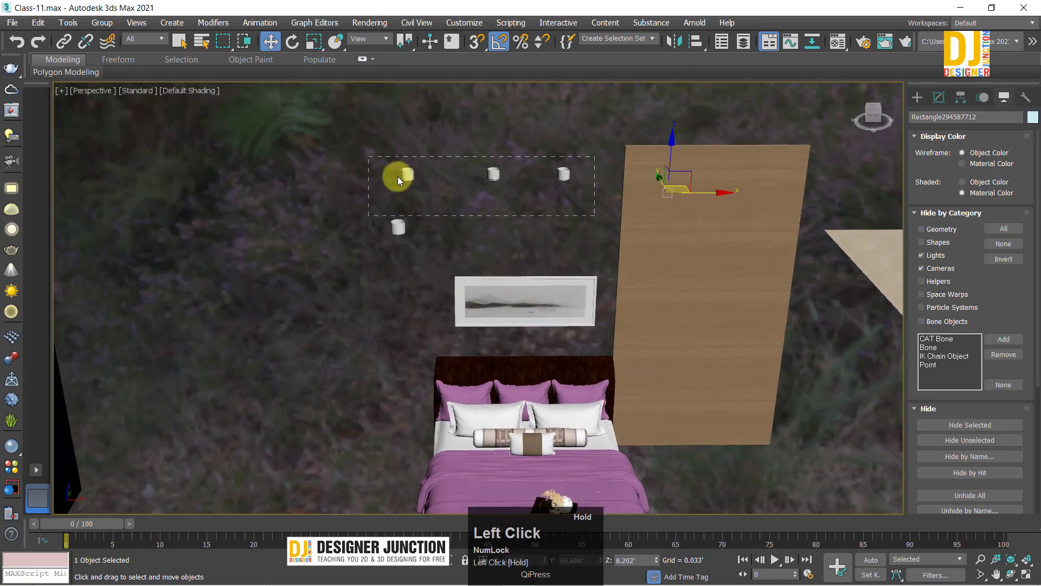
drag(398, 177, 547, 229)
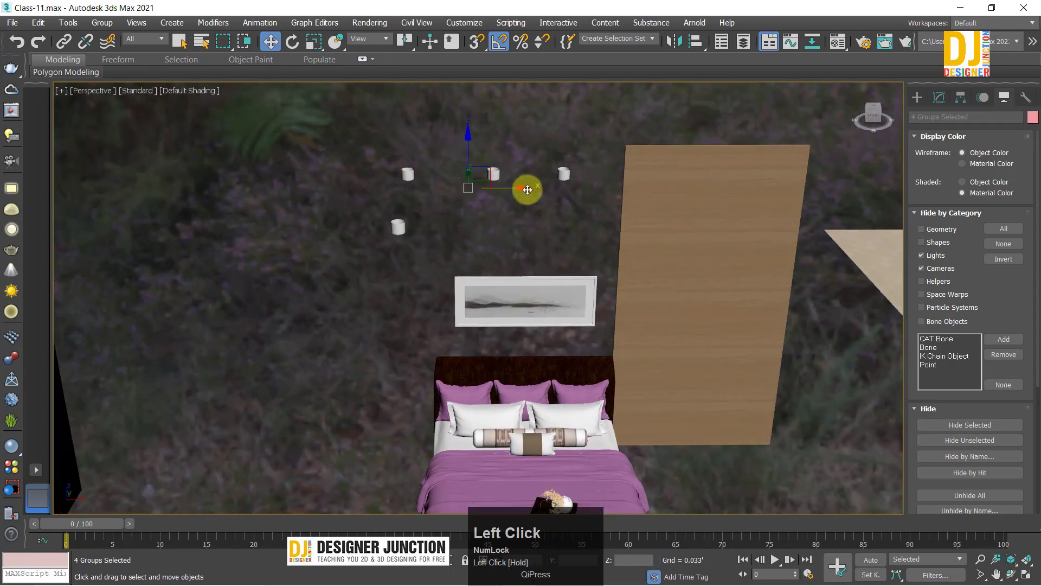
ctrl+click(693, 259)
scroll(678, 261, down, 6)
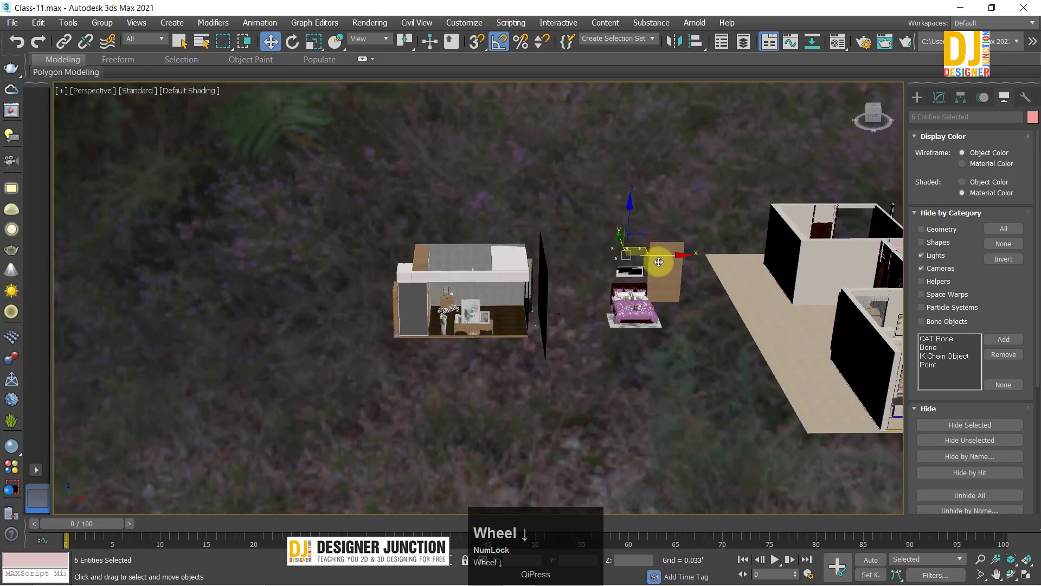
drag(664, 254, 324, 256)
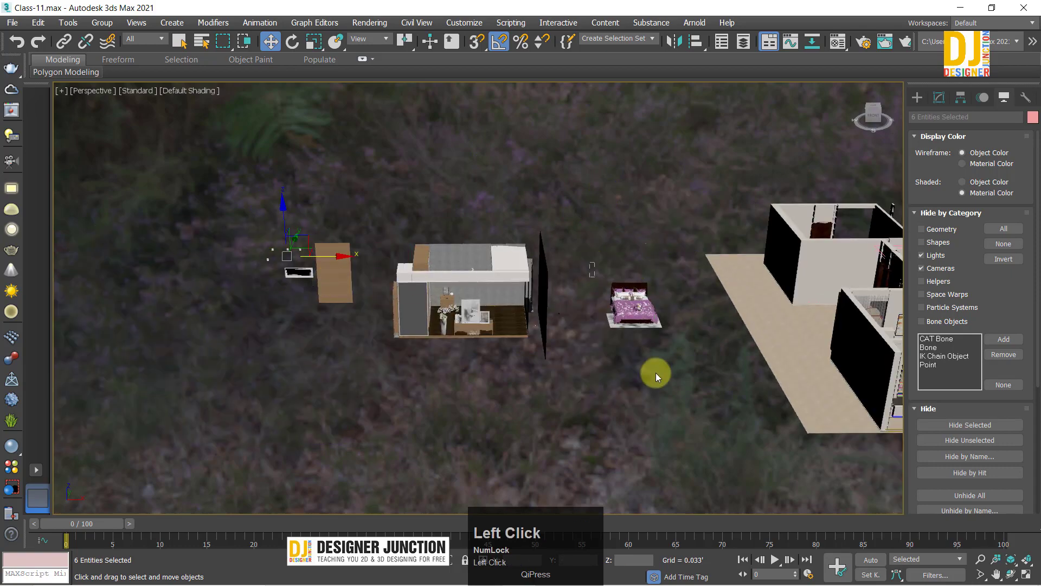
Step: Clear the selection and examine the extracted bed with its rug, pillows and tray up close
drag(656, 373, 658, 375)
key(z)
alt+middle_drag(718, 327, 698, 374)
middle_drag(698, 374, 698, 154)
alt+middle_drag(659, 227, 678, 277)
key(z)
click(678, 277)
scroll(500, 297, up, 3)
alt+middle_drag(500, 297, 503, 339)
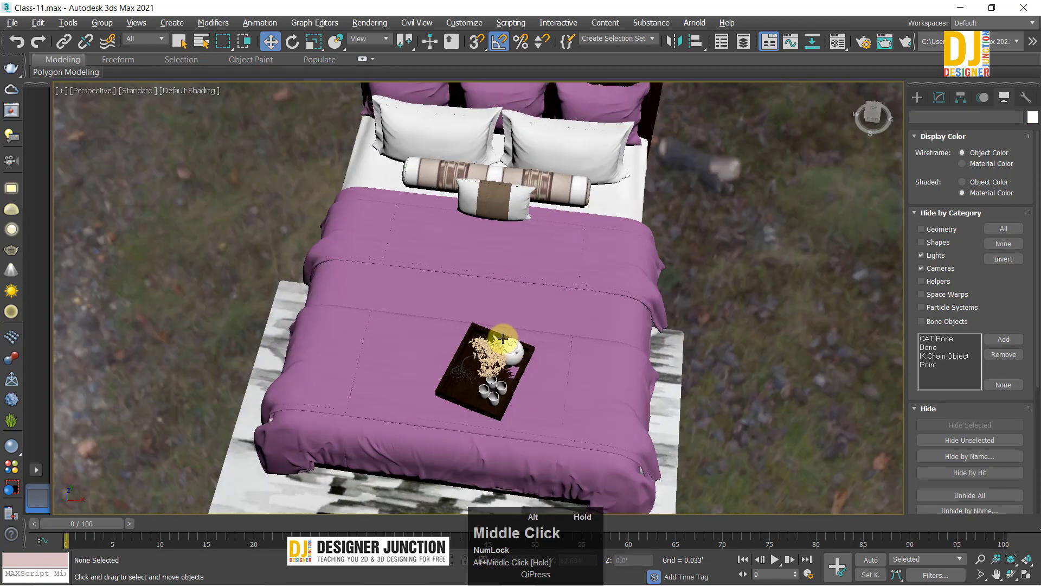
scroll(495, 322, up, 1)
scroll(483, 284, down, 6)
alt+middle_drag(485, 283, 504, 268)
Step: Group the bed, tray and rug together and frame the group in the Top view
drag(336, 137, 587, 396)
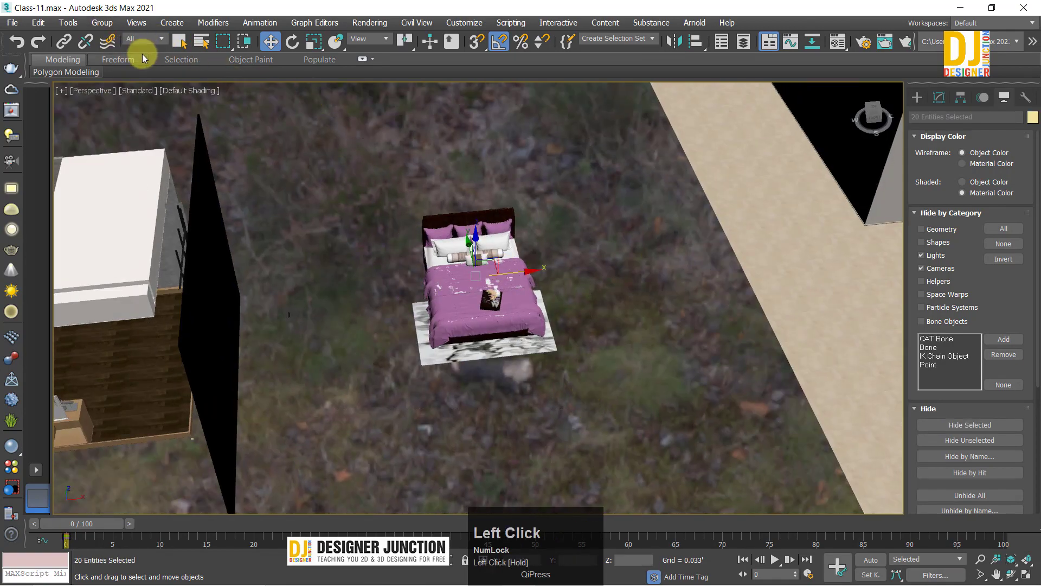
click(102, 22)
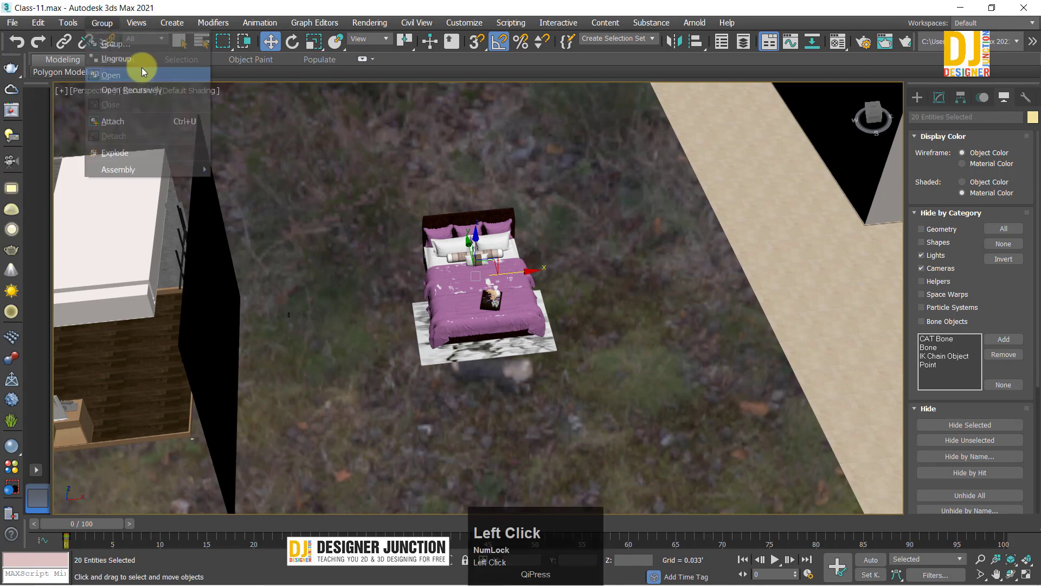
click(111, 47)
click(513, 325)
key(alt+w)
middle_click(418, 217)
key(alt+w)
key(z)
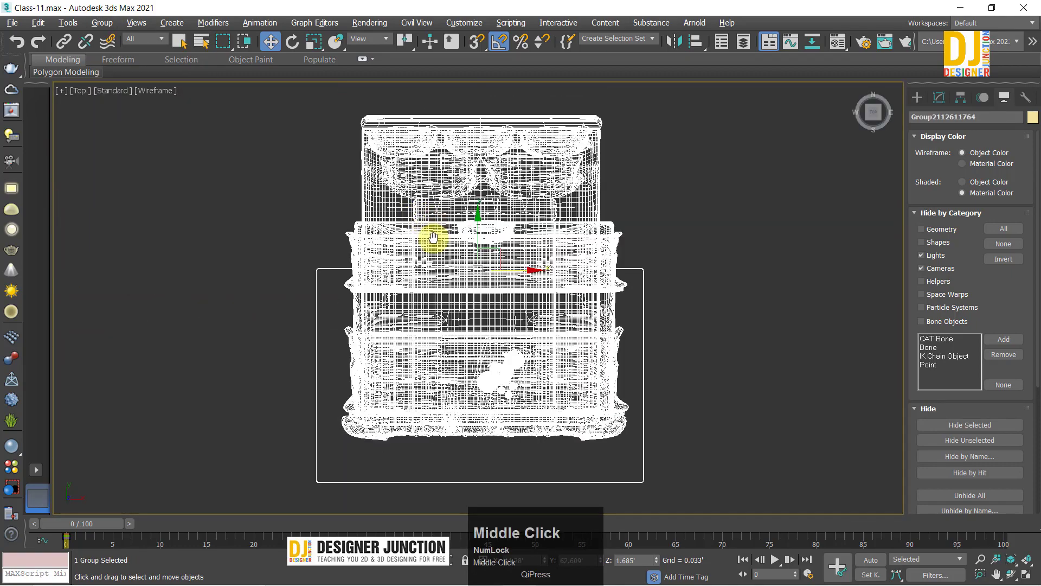
Step: Return to the Perspective view and undo the grouping of the bed set
ctrl+alt+middle_drag(433, 237, 457, 406)
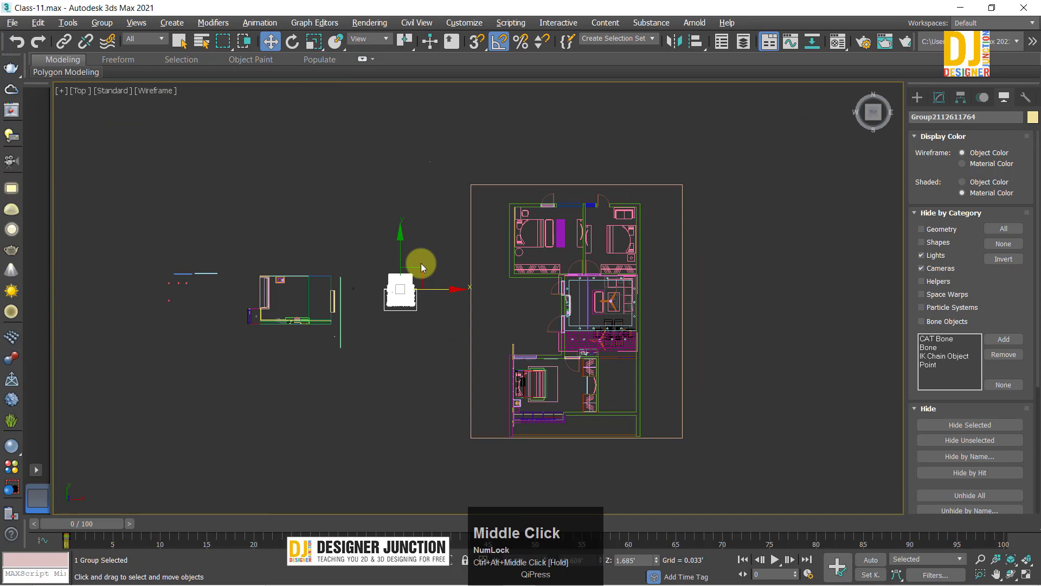
mouse_move(422, 263)
mouse_down()
mouse_move(548, 203)
mouse_move(436, 259)
mouse_up()
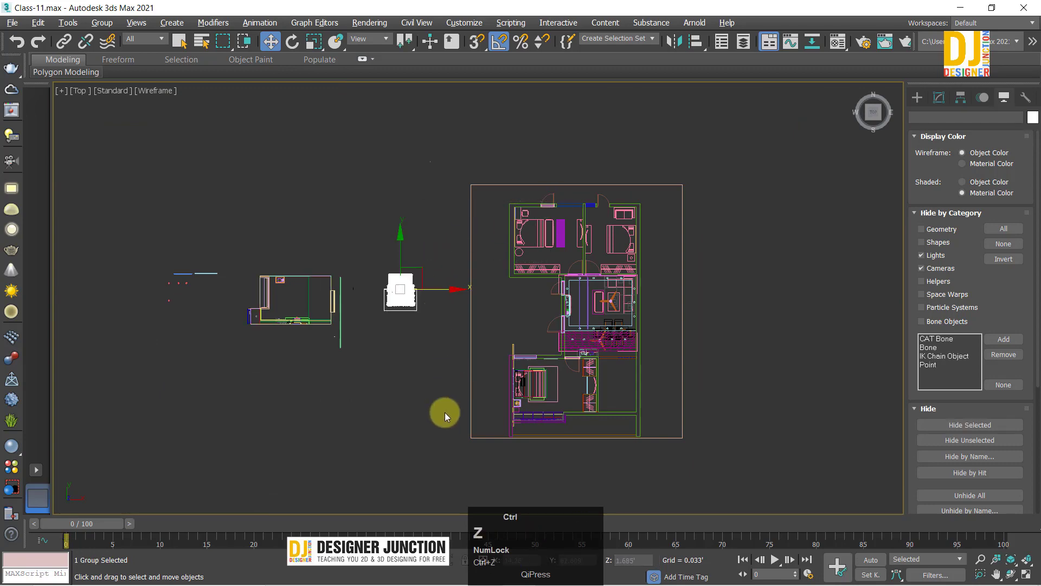
key(alt+w)
middle_click(363, 476)
key(alt+w)
alt+middle_drag(556, 283, 538, 287)
key(ctrl+z)
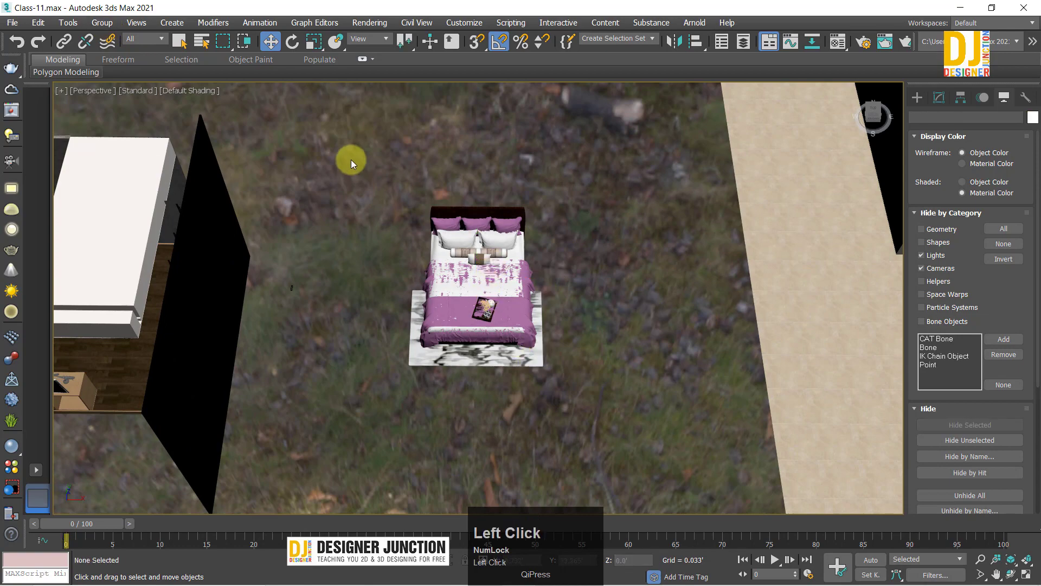
Step: Select the bed with its pillows, bedding and tray, leave out the rug, and group the selected objects
drag(351, 162, 605, 408)
alt+click(533, 359)
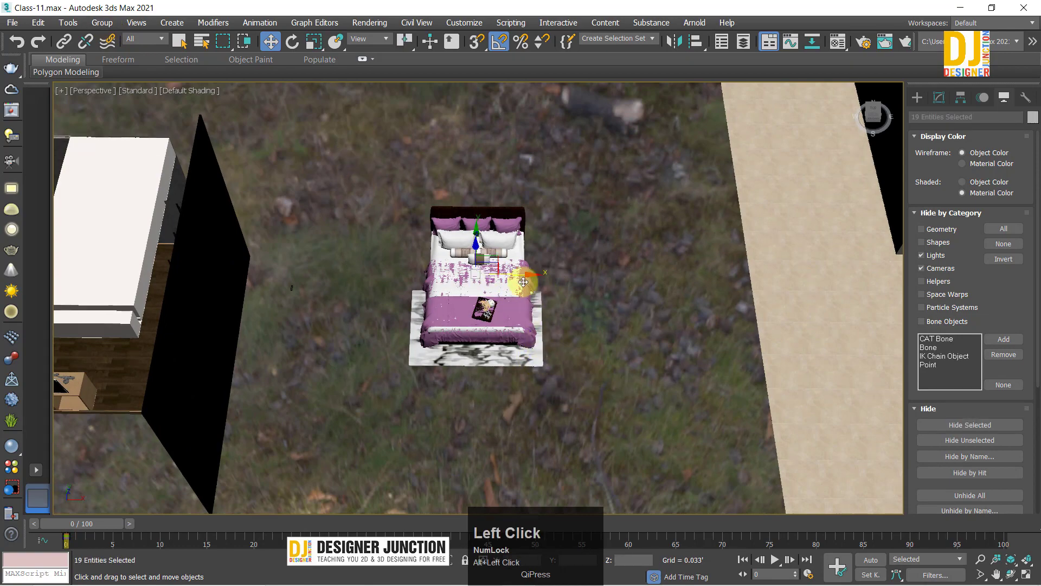
drag(525, 275, 232, 327)
key(ctrl+z)
key(z)
alt+middle_drag(434, 297, 382, 256)
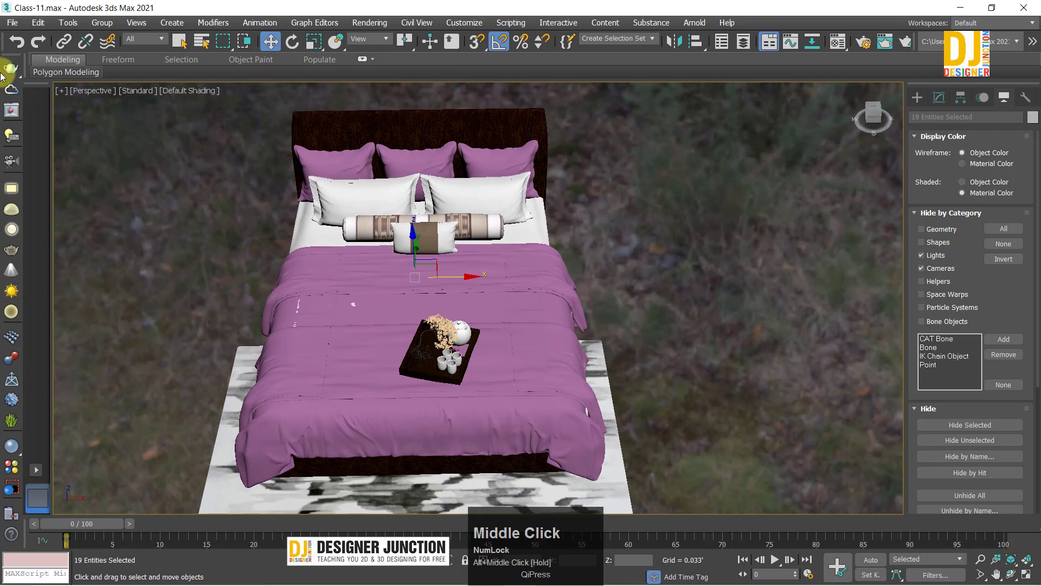
click(102, 22)
click(104, 45)
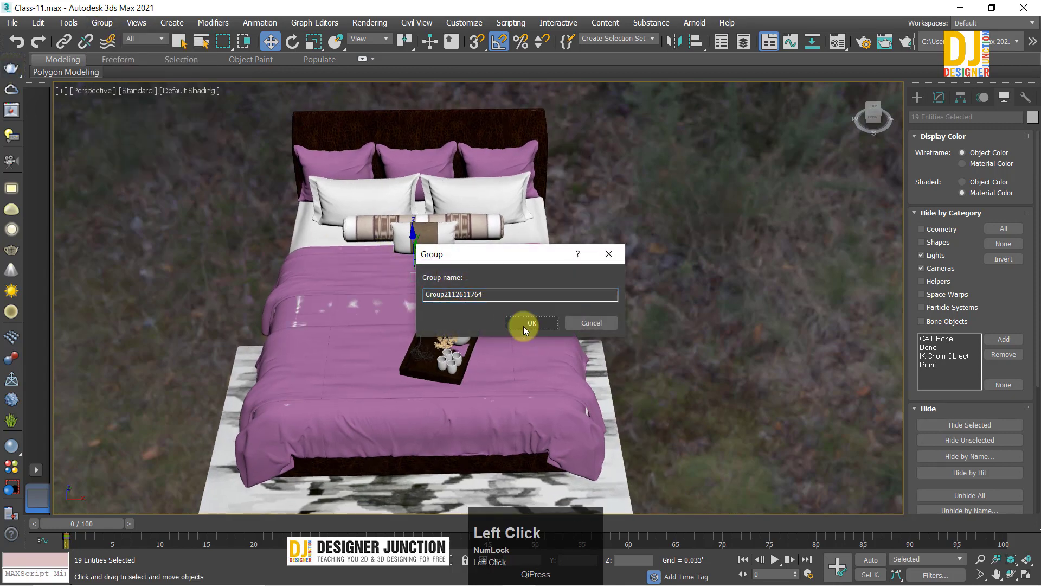
click(510, 319)
Step: In the Top view, move the bed group and rug together onto the bed symbol in the plan's upper bedroom
key(alt+w)
middle_click(347, 202)
key(alt+w)
key(z)
middle_drag(456, 217, 435, 268)
ctrl+alt+middle_drag(435, 268, 527, 461)
middle_drag(431, 319, 350, 380)
ctrl+alt+middle_drag(394, 333, 372, 212)
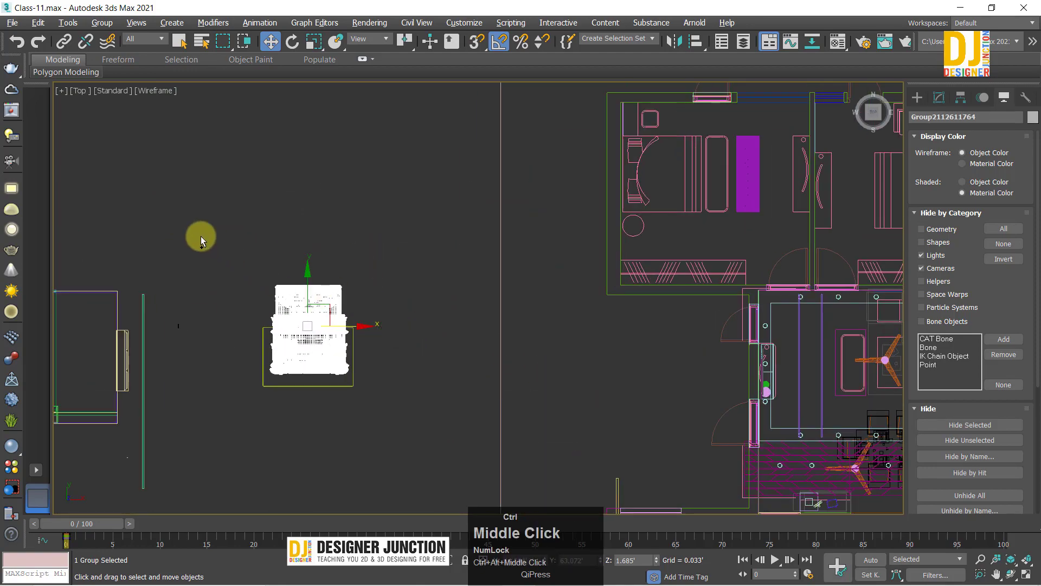
drag(213, 234, 400, 428)
drag(323, 309, 687, 149)
key(z)
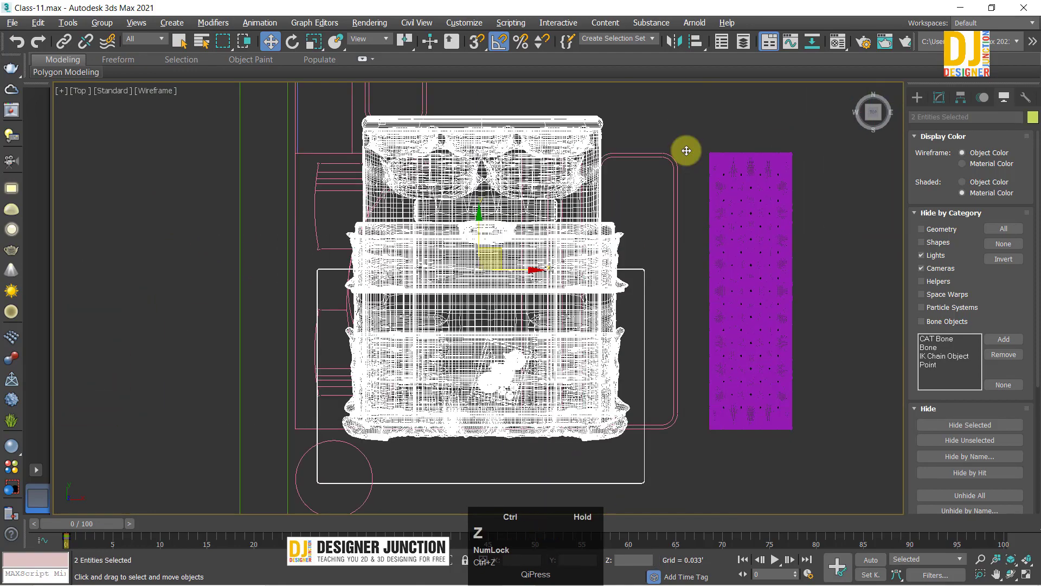
Step: Rotate the bed group and rug 90 degrees and position them with the headboard against the bedroom wall
ctrl+drag(546, 257, 541, 244)
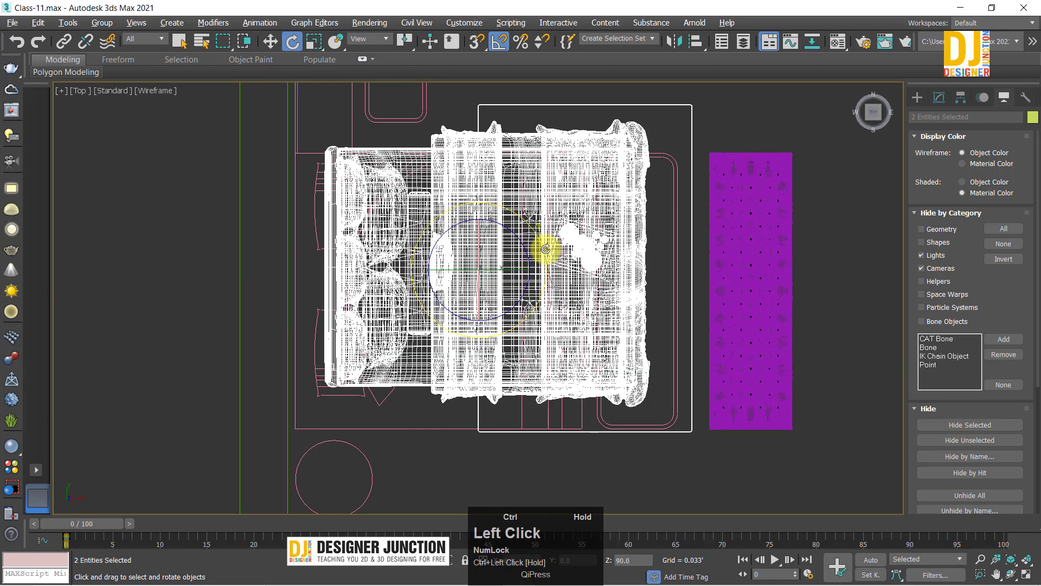
key(ctrl+w)
right_click(492, 45)
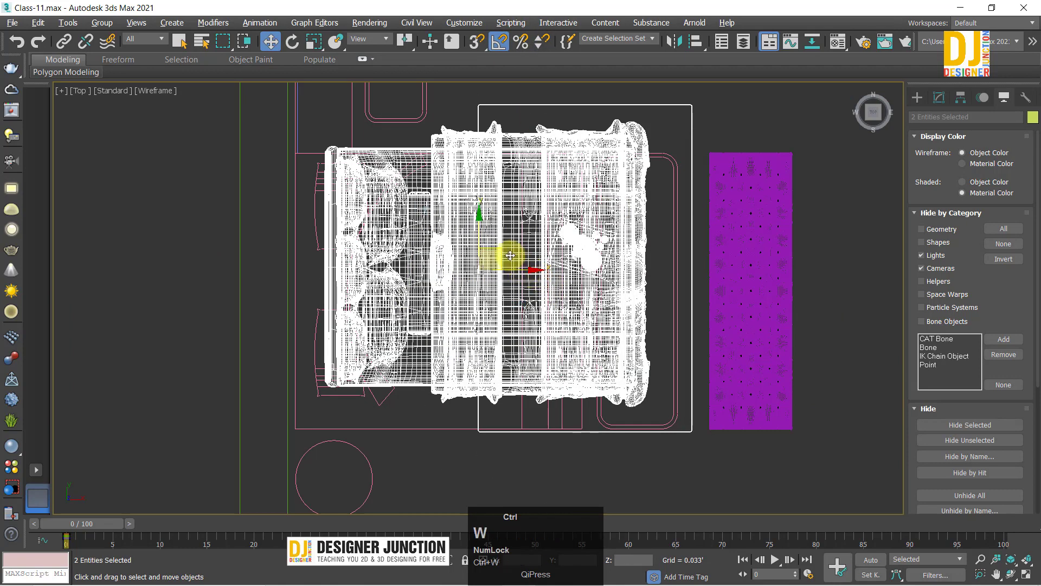
ctrl+drag(509, 255, 494, 281)
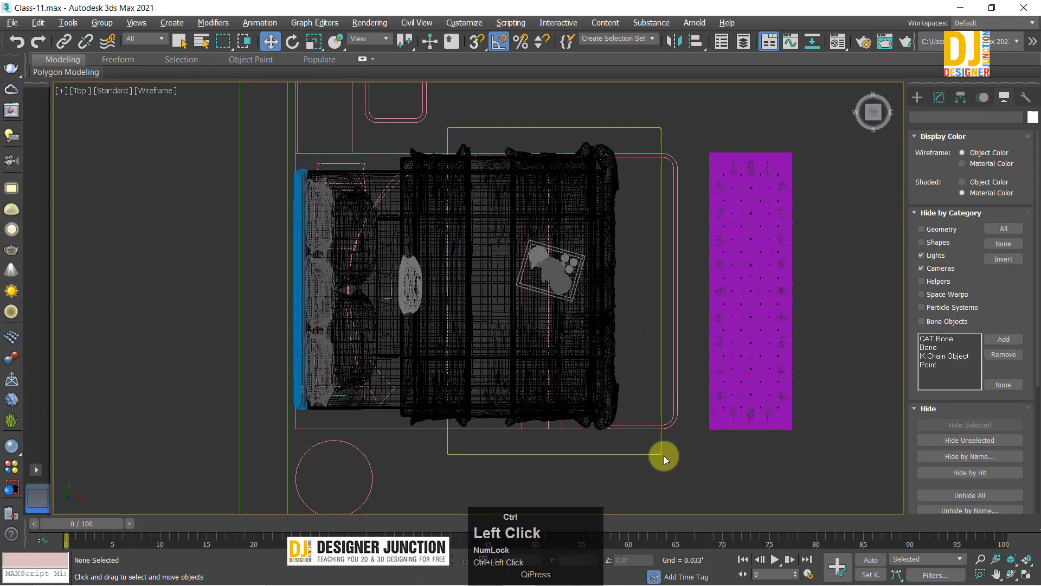
Step: Select the bed group and rug and check their placement in the Left and Perspective views
click(571, 184)
ctrl+click(661, 202)
key(alt+w)
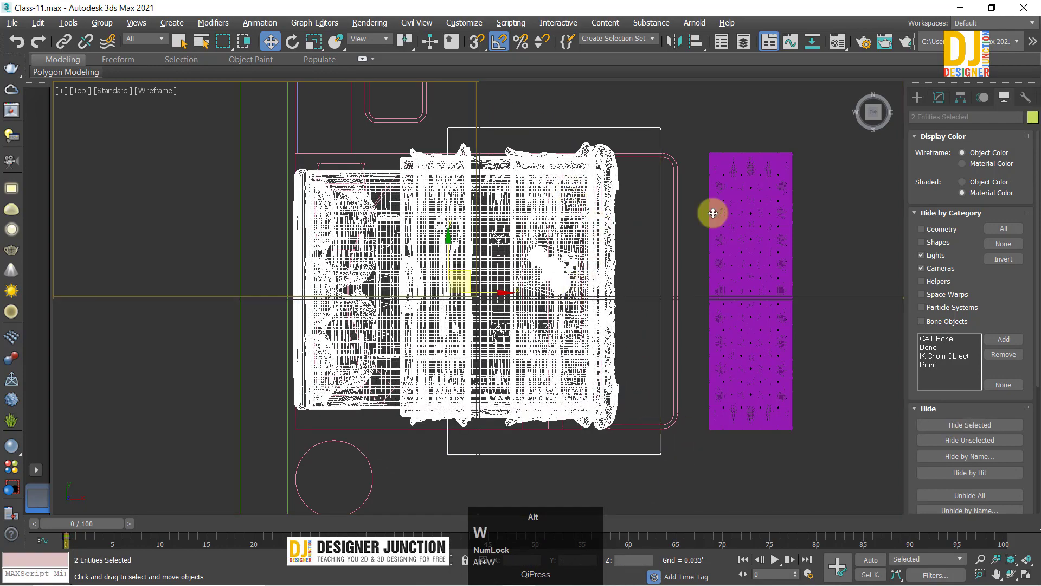
middle_click(714, 212)
key(alt+w)
key(z)
middle_drag(537, 243, 543, 295)
key(alt+w)
key(alt+w)
key(alt+w)
key(alt+w)
key(z)
Step: Clear the selection and examine the bed, rug and tufted bench up close in the Perspective and Top views
click(725, 326)
middle_drag(445, 323, 485, 319)
scroll(388, 327, up, 4)
scroll(477, 321, up, 3)
scroll(477, 321, up, 3)
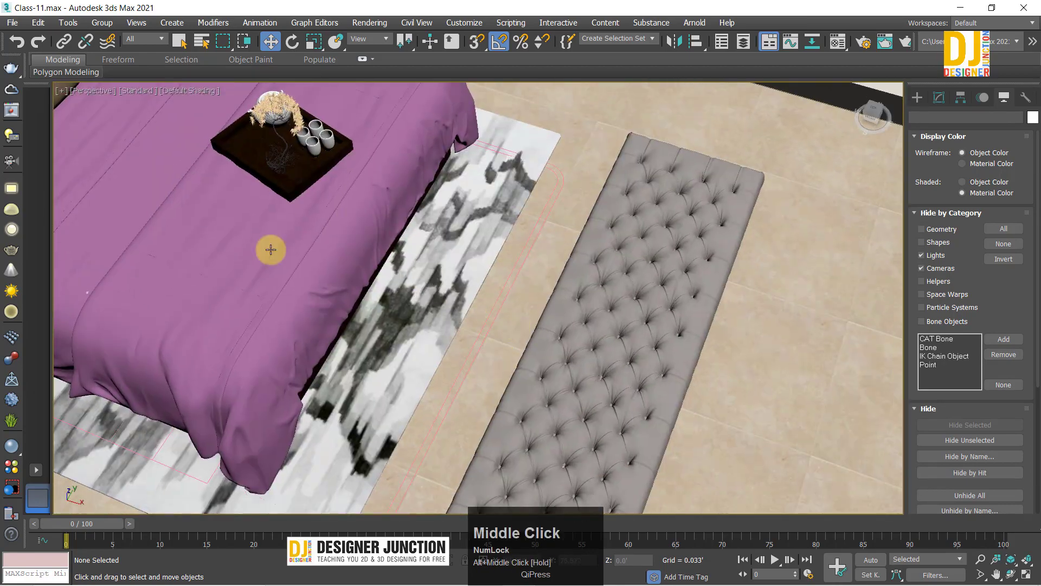
key(alt+w)
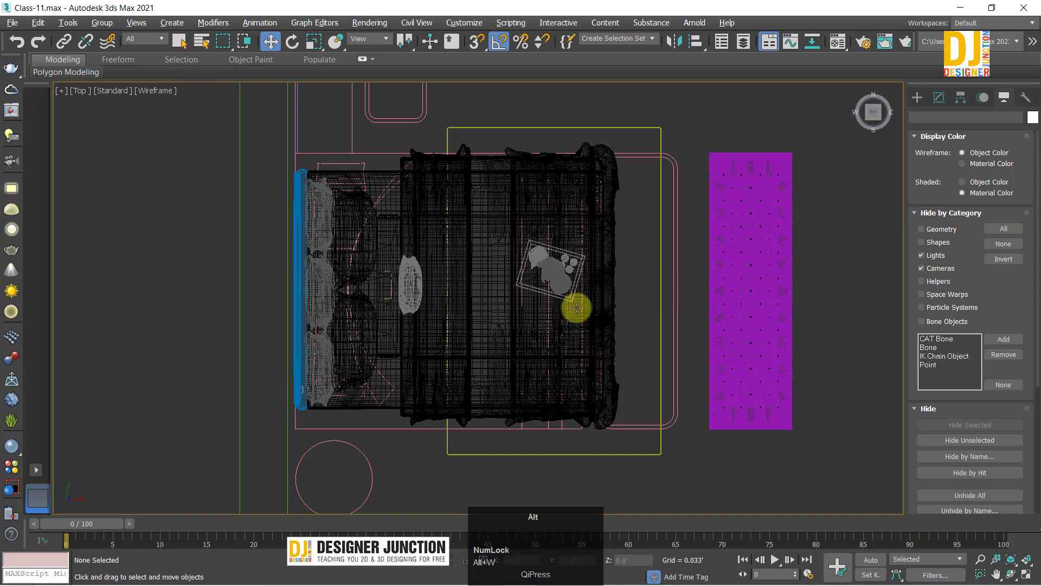
key(alt+w)
key(alt+w)
Step: Select the tufted bench and look over the merged bedroom model and the partly furnished bedroom
click(616, 309)
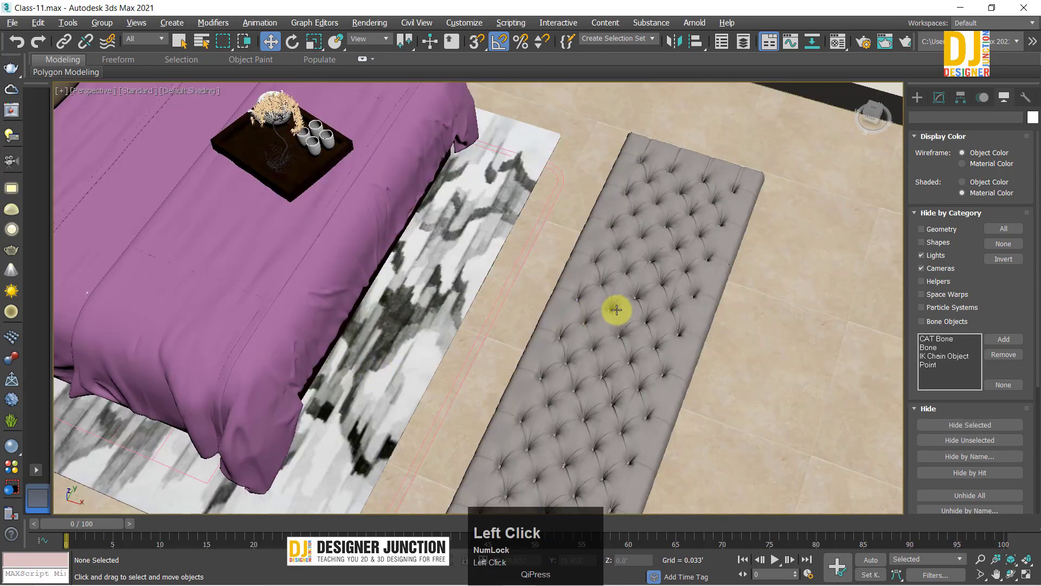
key(z)
middle_drag(441, 326, 578, 396)
alt+middle_drag(364, 233, 249, 267)
middle_drag(130, 211, 447, 295)
scroll(656, 288, up, 7)
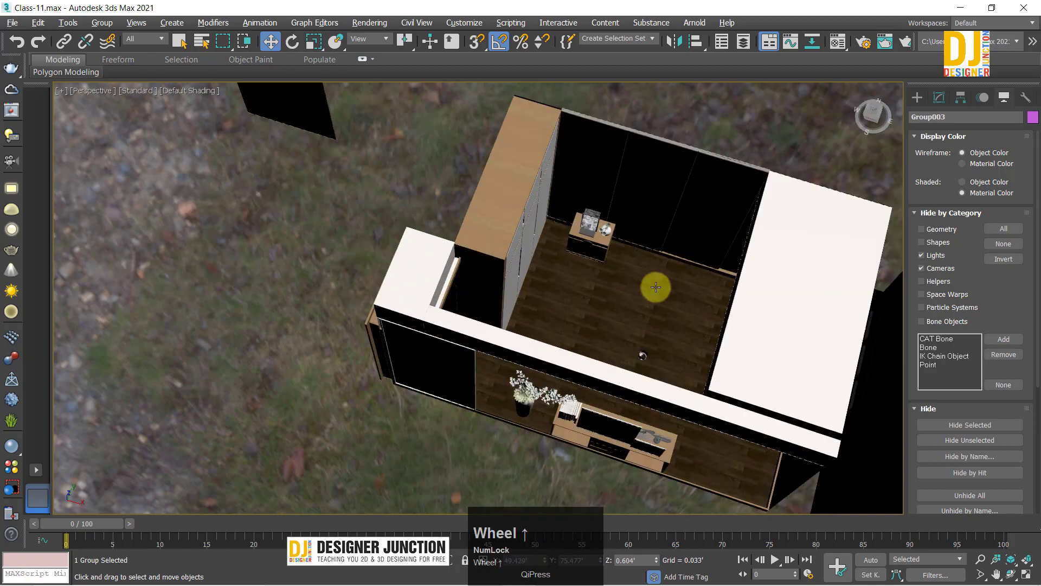
alt+middle_drag(655, 288, 518, 225)
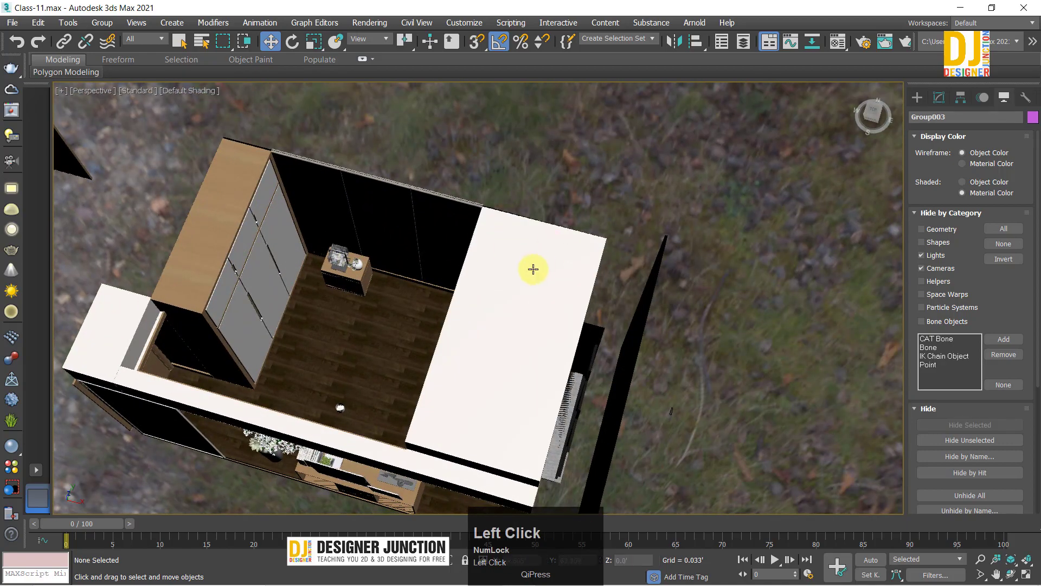
scroll(533, 269, down, 2)
mouse_move(580, 290)
alt+middle_down()
mouse_move(620, 277)
mouse_move(582, 298)
alt+middle_up()
middle_drag(665, 267, 343, 332)
click(566, 274)
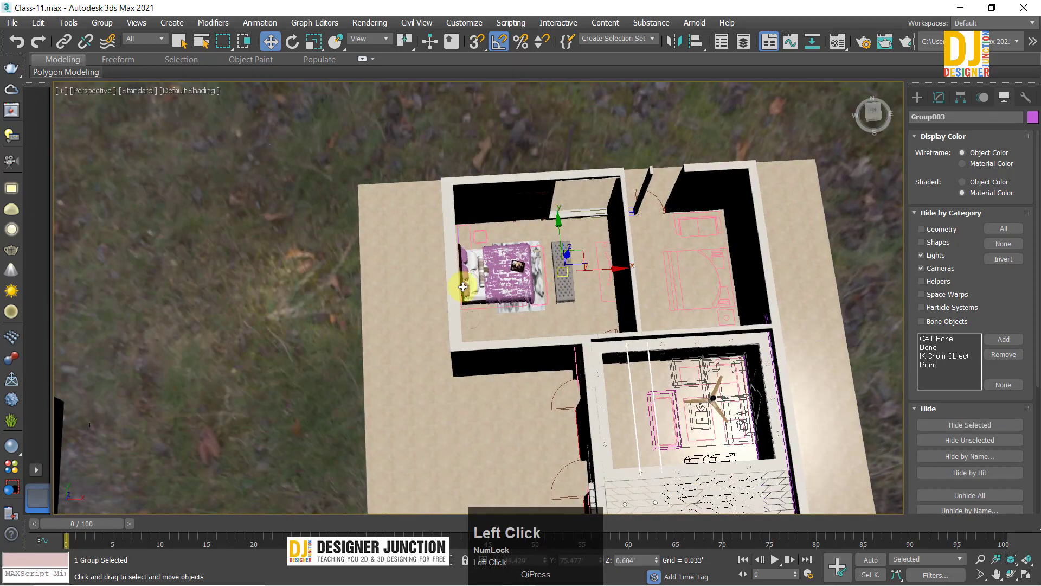
Step: Move the tufted bench along X against the foot of the bed in the Top view
key(alt+w)
middle_click(359, 209)
key(alt+w)
key(z)
drag(526, 298, 380, 318)
key(alt+w)
key(alt+w)
key(alt+w)
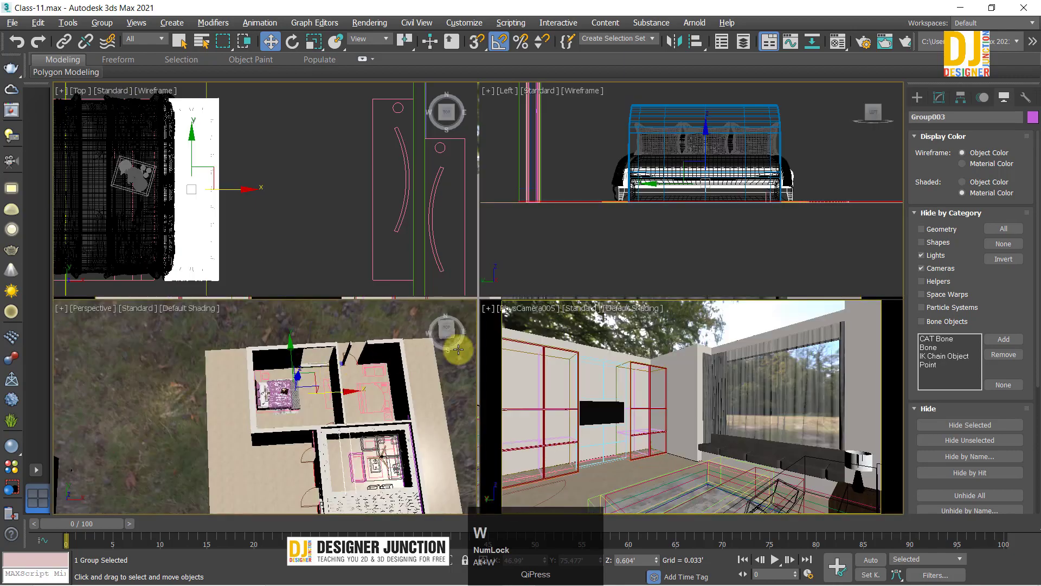
middle_click(387, 402)
key(alt+w)
Step: Show the bench's modifiers and inspect how it fits against the foot of the bed
scroll(499, 321, up, 5)
click(938, 97)
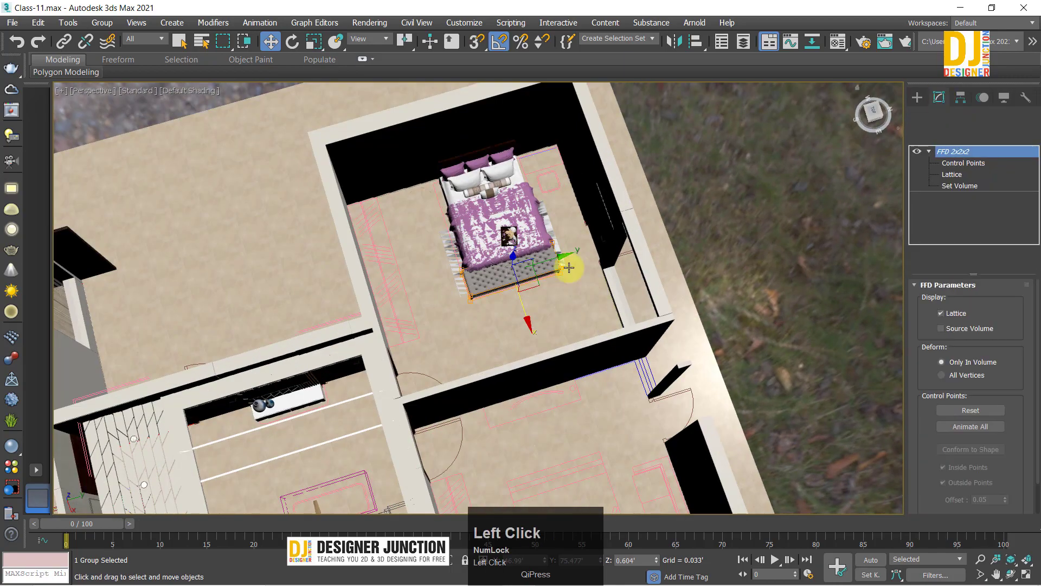
middle_drag(591, 237, 608, 227)
scroll(550, 256, up, 8)
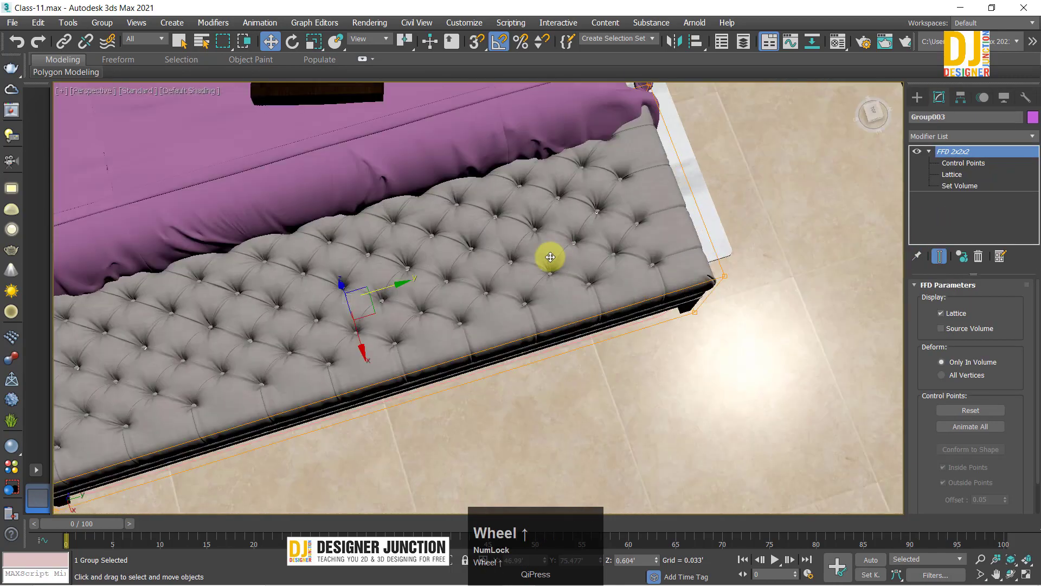
alt+middle_drag(549, 257, 480, 253)
key(z)
alt+middle_drag(547, 286, 603, 274)
key(alt+w)
key(alt+w)
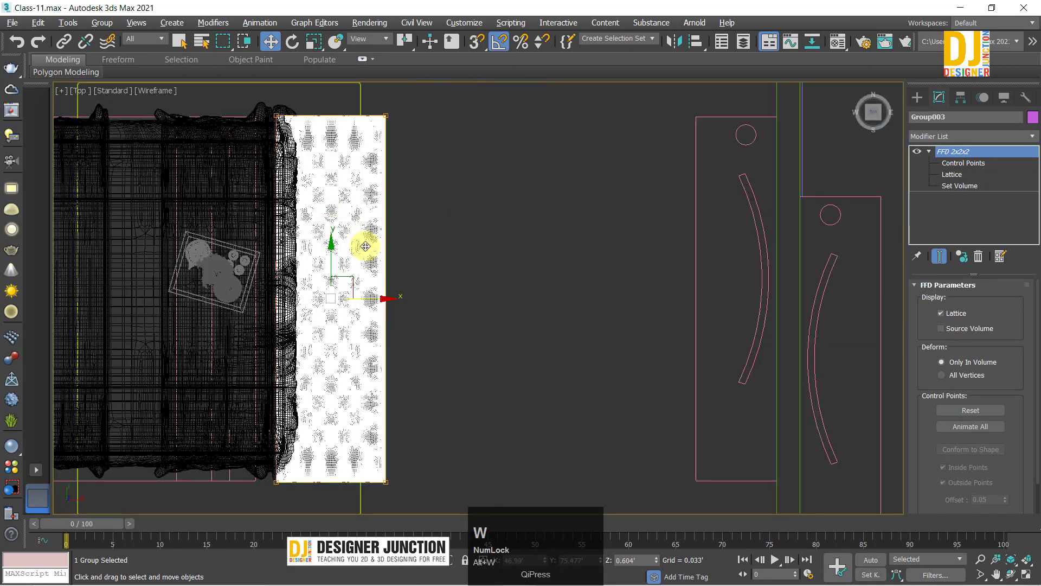
Step: Try to move the bench away from the foot of the bed, then undo the move
middle_drag(360, 239, 599, 290)
click(608, 312)
click(767, 298)
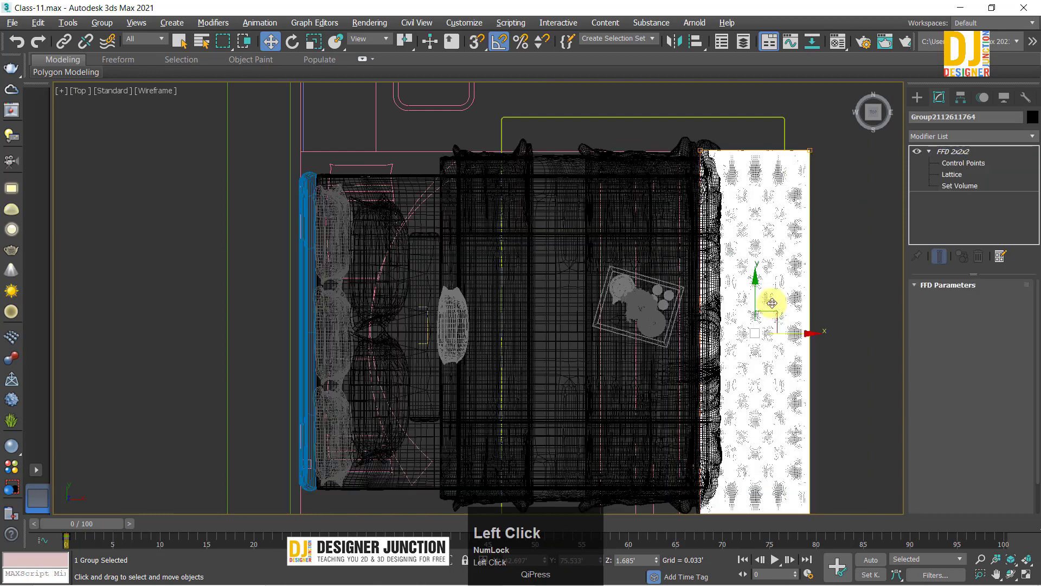
middle_drag(767, 298, 489, 262)
drag(580, 284, 767, 313)
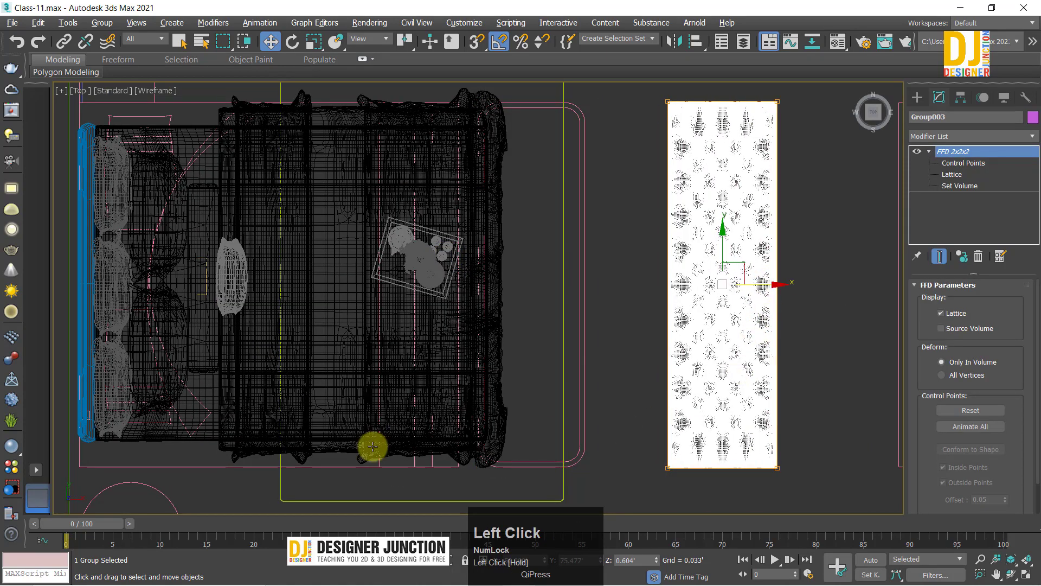
key(ctrl+z)
Step: Inspect the bench's overlap with the bed, move the bench clear of the foot end and select the bed group
key(alt+w)
key(alt+w)
alt+middle_drag(471, 340, 458, 271)
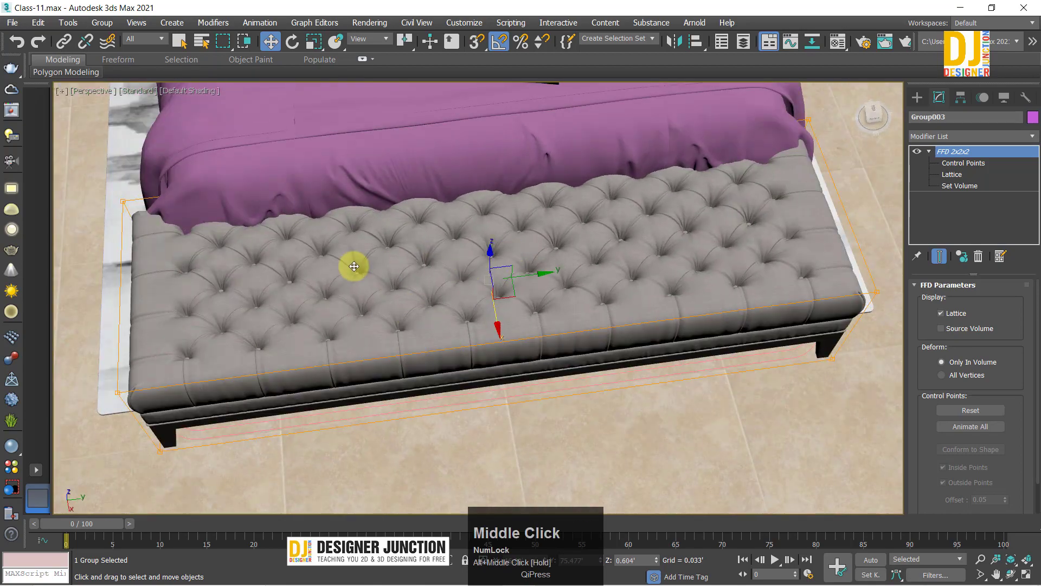
key(alt+w)
key(alt+w)
click(560, 307)
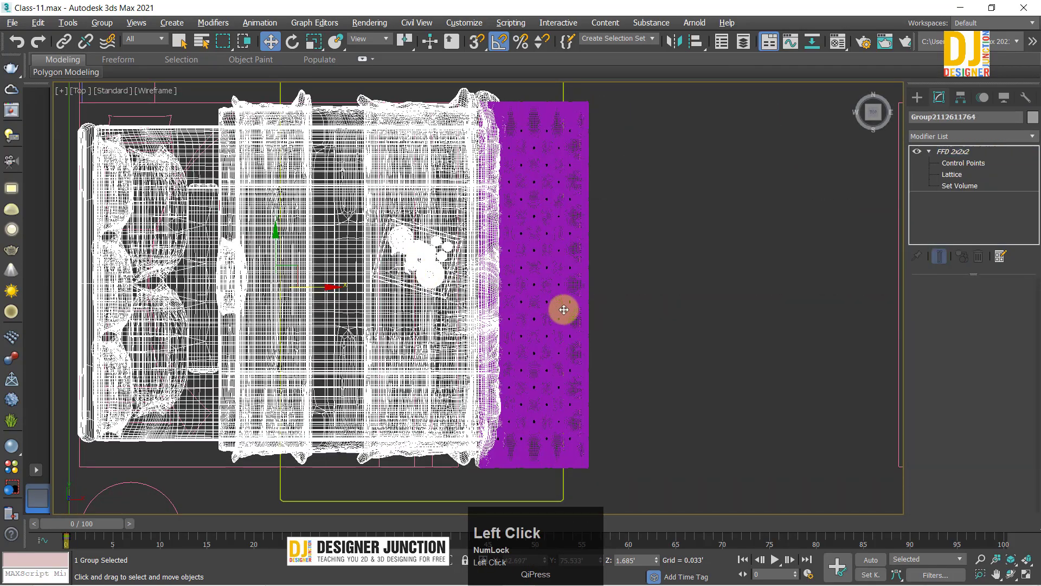
click(395, 302)
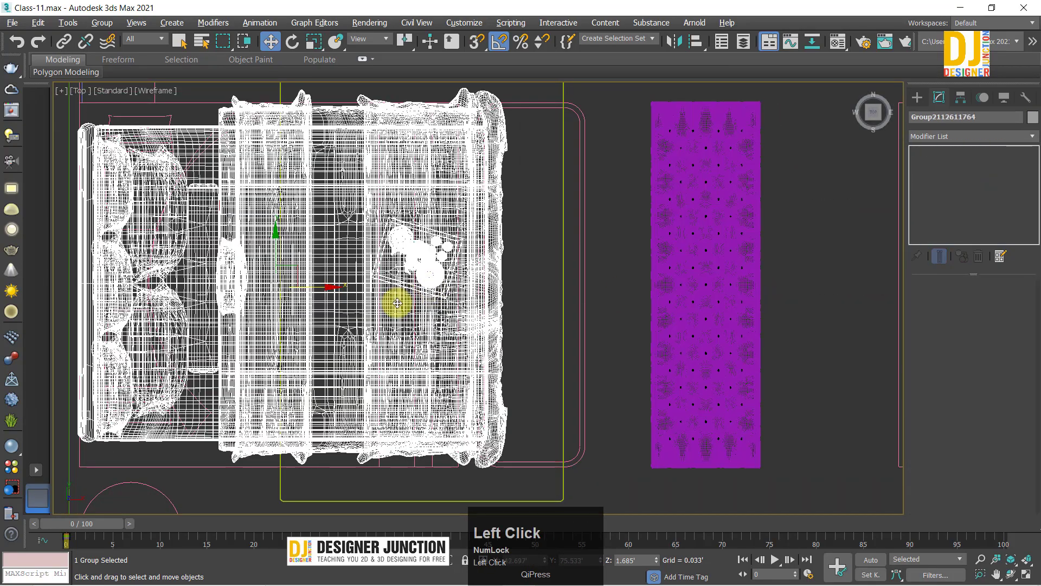
Step: Try to shift the bed group along X toward the bench, then undo the move
middle_drag(396, 302, 546, 308)
drag(520, 286, 720, 309)
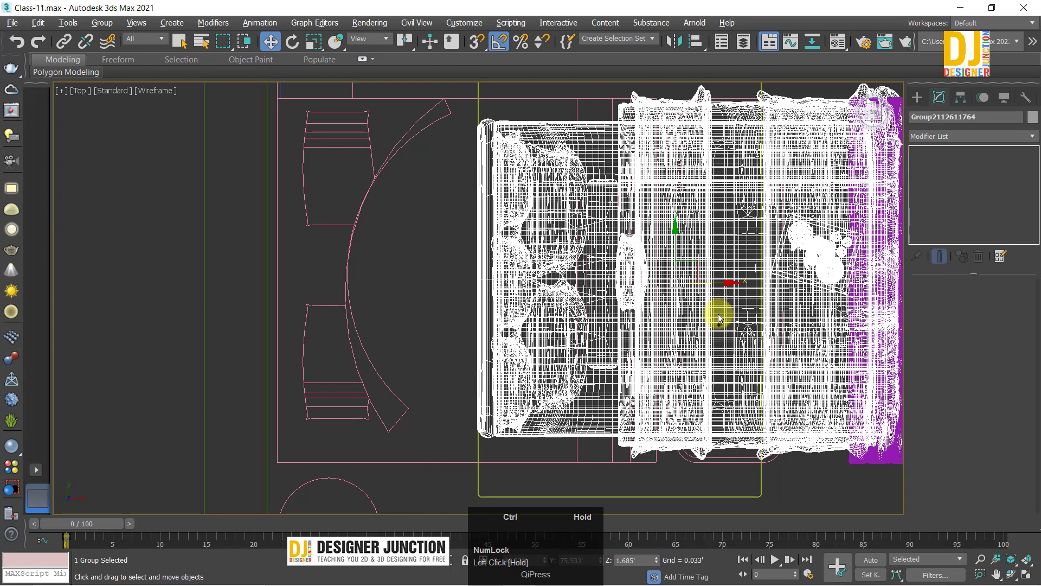
key(ctrl+z)
Step: Apply an FFD 2x2x2 modifier to the bed group and shorten the foot end to approximately match the plan's bed outline
click(942, 137)
key(f)
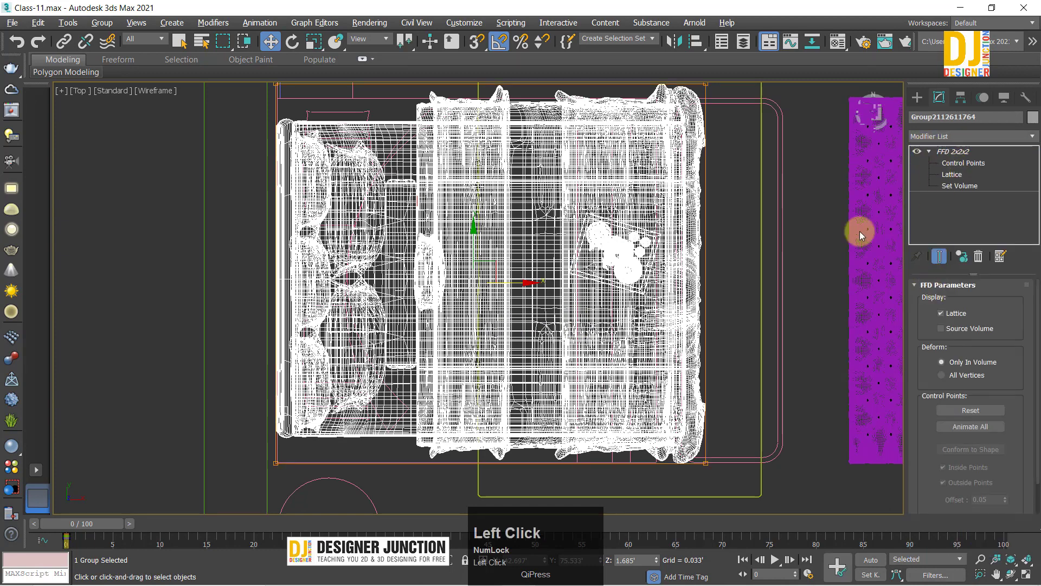
key(1)
ctrl+alt+middle_drag(646, 147, 658, 102)
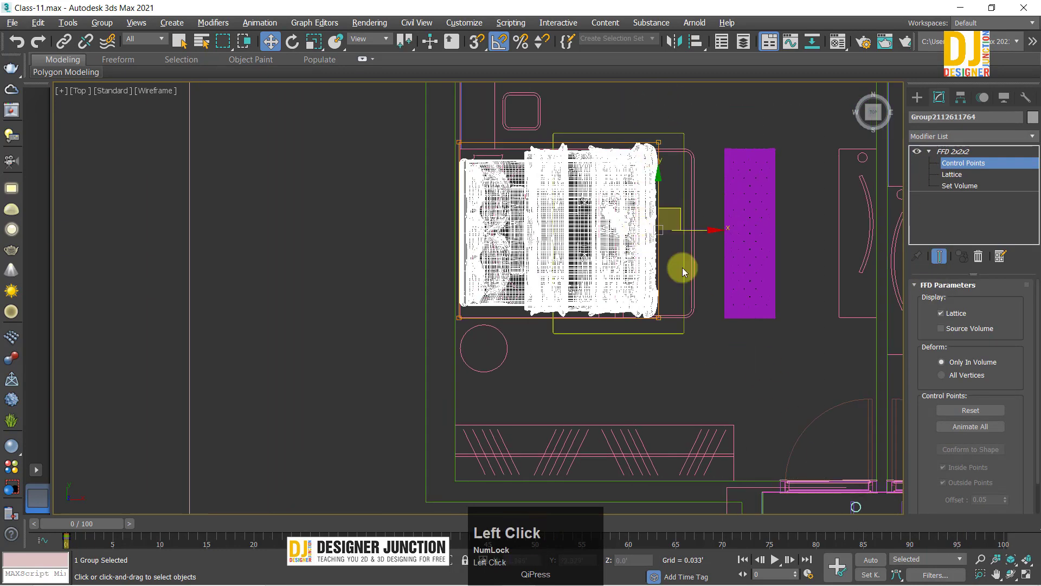
drag(697, 229, 660, 233)
ctrl+alt+middle_drag(660, 233, 524, 292)
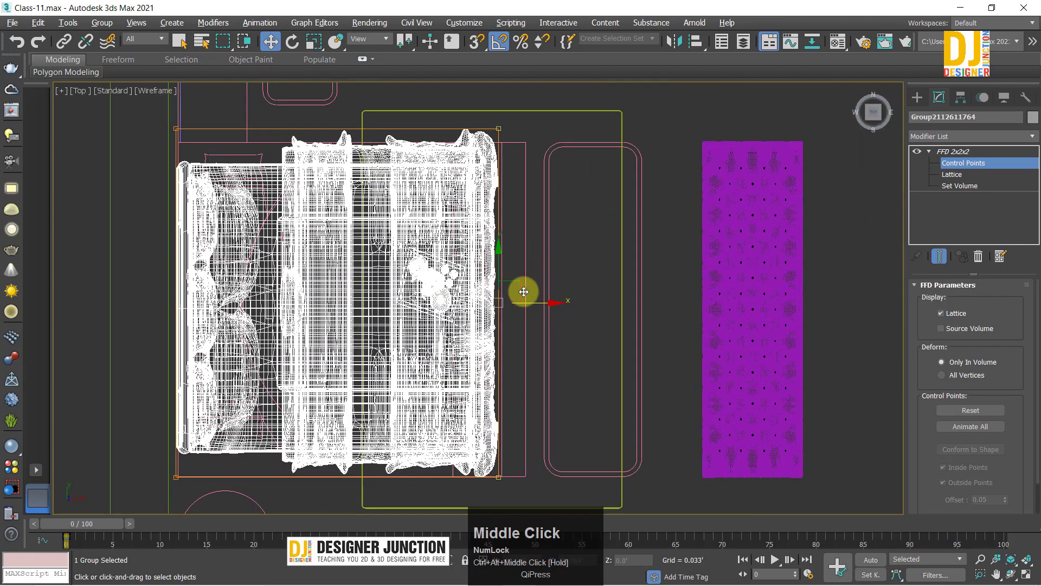
drag(476, 313, 584, 343)
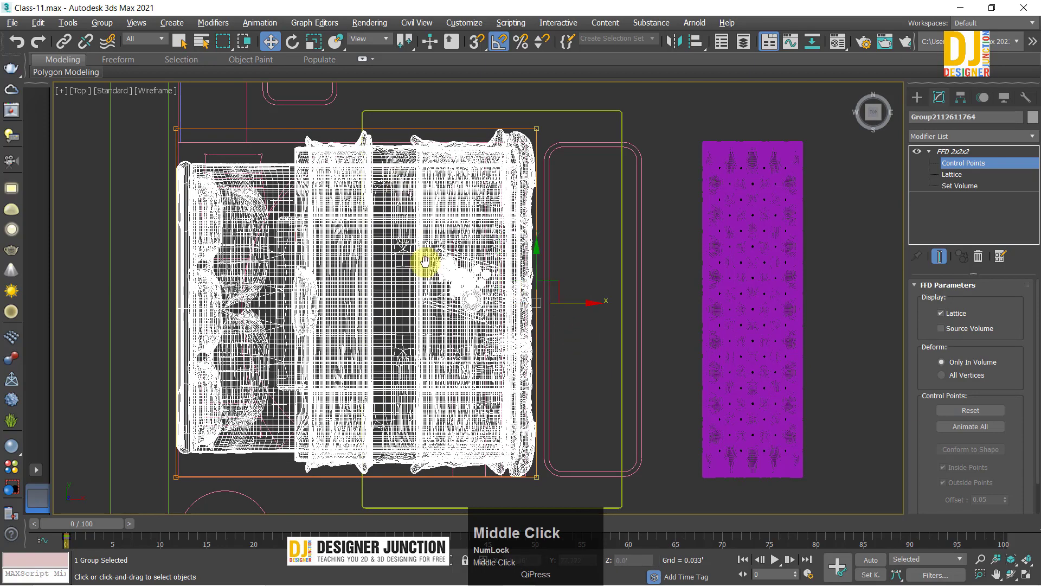
Step: Move the FFD control points on both long sides outward so the bed frame fills the outline's width, then leave control-point editing
middle_drag(425, 261, 458, 356)
drag(394, 189, 404, 160)
middle_drag(410, 391, 442, 230)
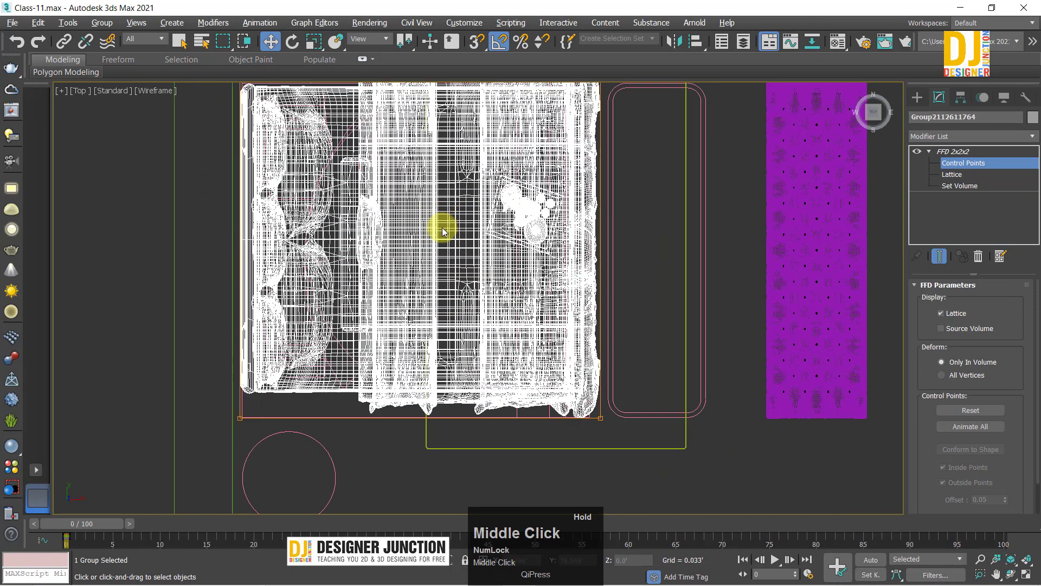
middle_drag(530, 390, 529, 325)
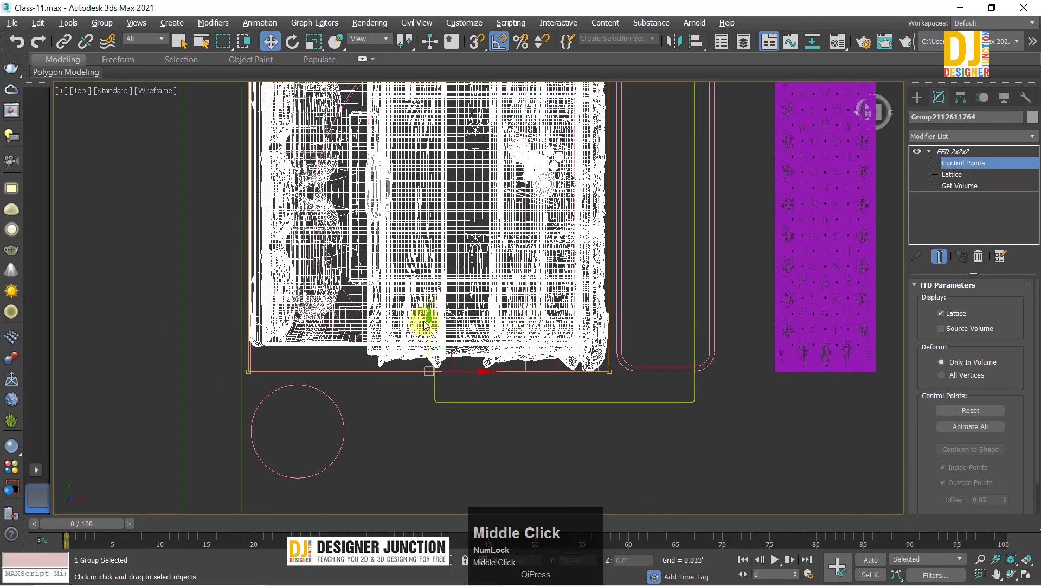
drag(430, 325, 428, 350)
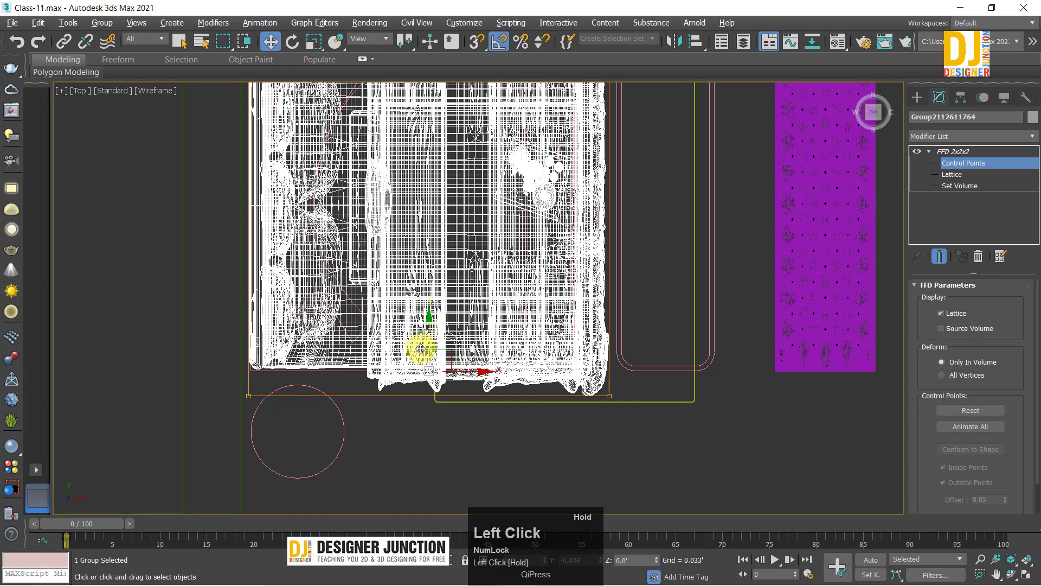
click(948, 152)
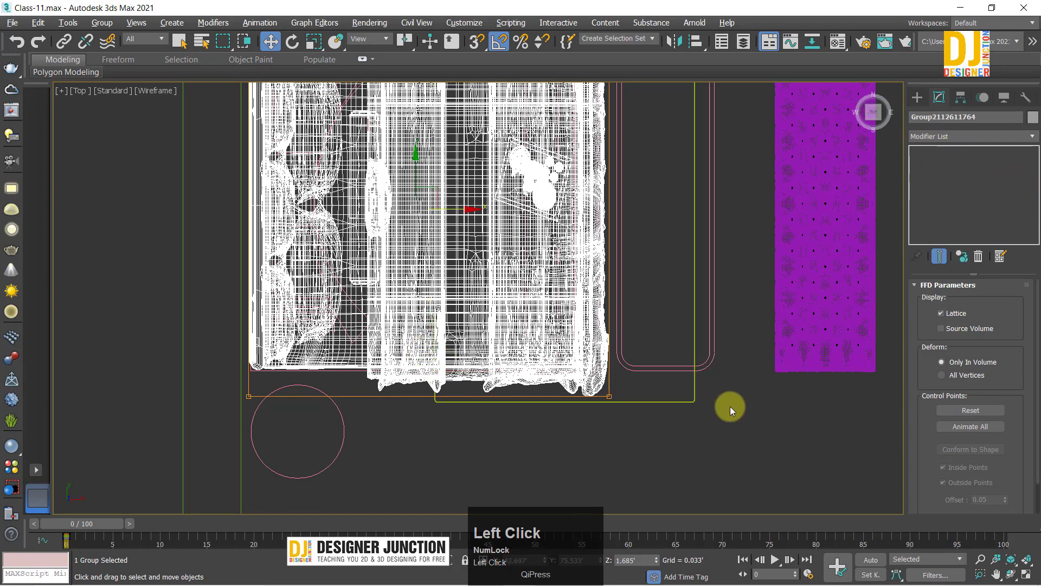
Step: Clear the selection and examine the reshaped bed, its bedding and tray up close in the Perspective view
click(730, 407)
key(alt+w)
key(alt+w)
middle_drag(403, 308, 500, 447)
scroll(500, 289, up, 3)
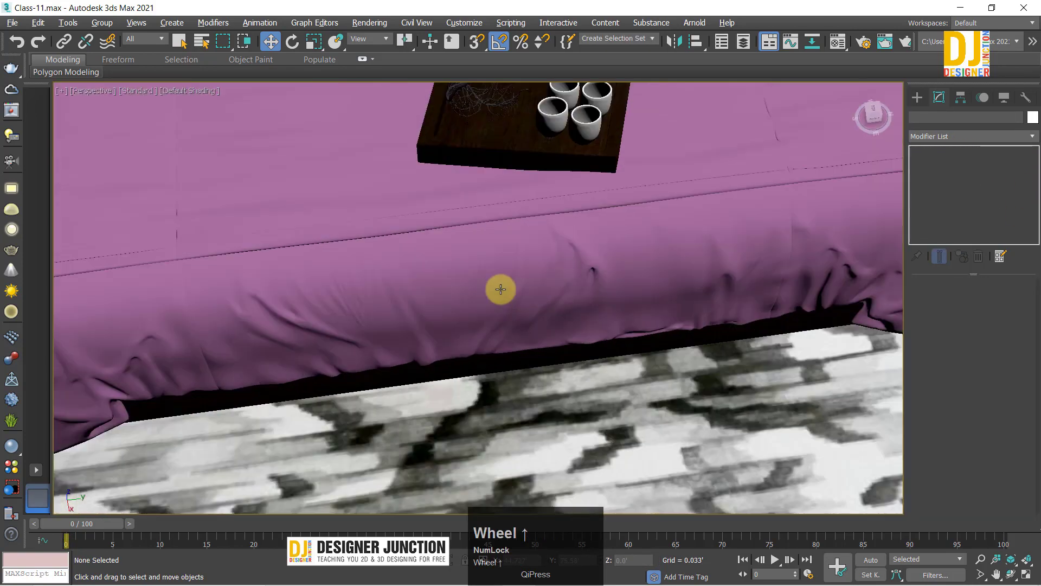
alt+middle_drag(500, 289, 557, 364)
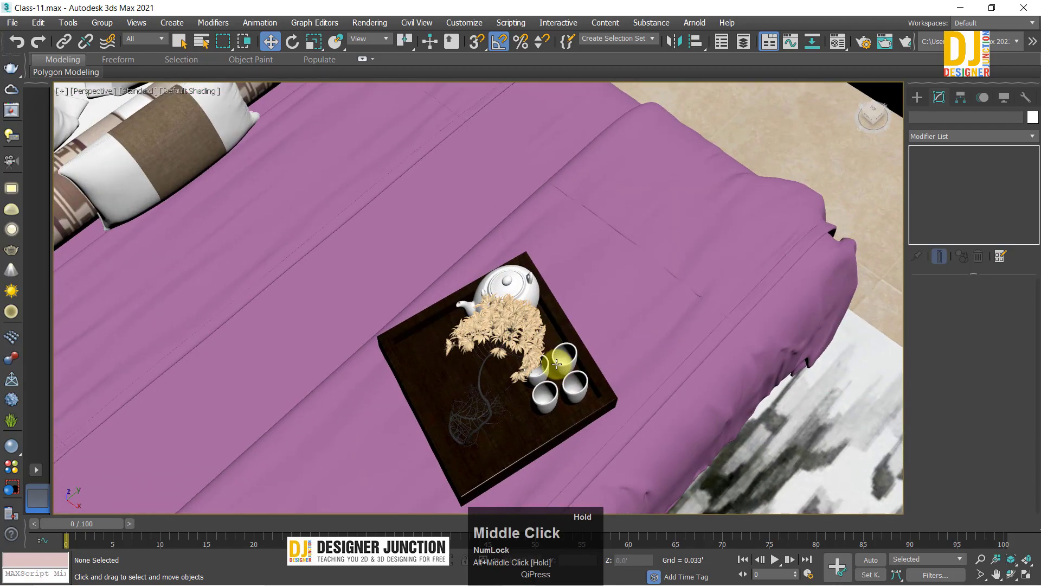
Step: Move the tufted bench group along X up to the foot of the bed and delete its FFD 2x2x2 modifier
alt+middle_drag(541, 313, 511, 299)
alt+middle_drag(502, 357, 688, 298)
click(767, 277)
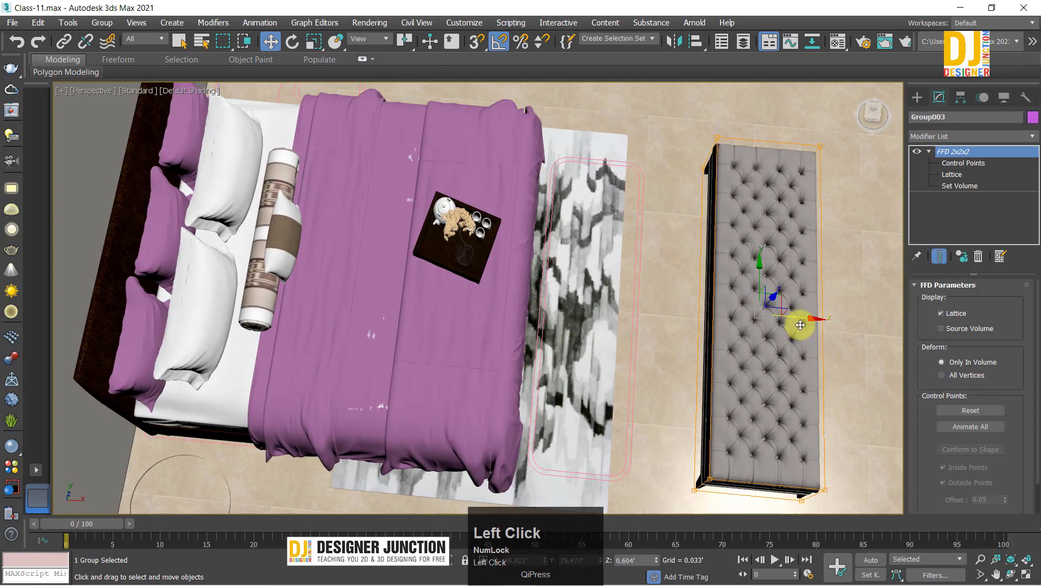
drag(800, 324, 578, 330)
click(978, 258)
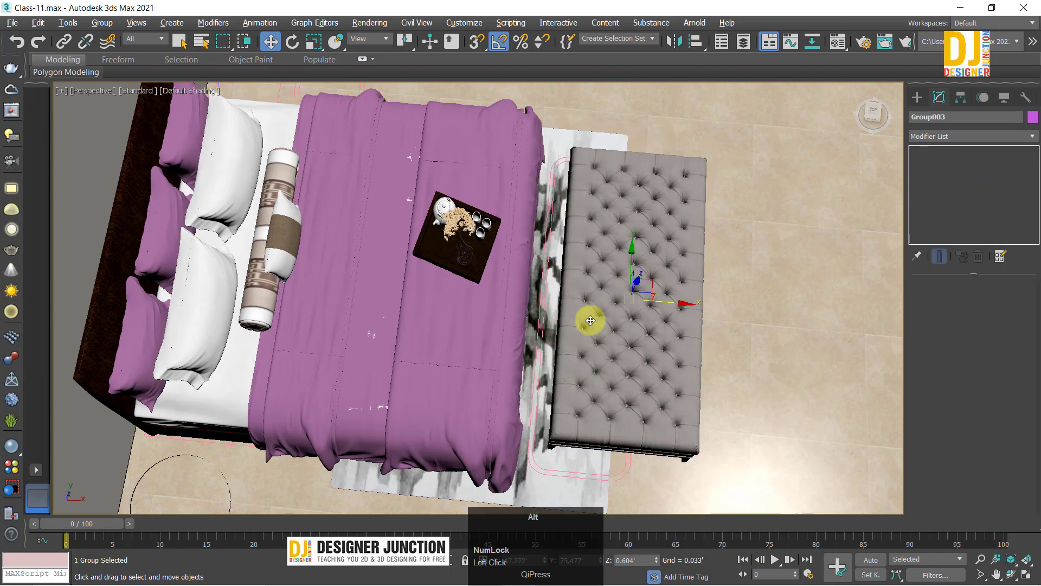
alt+middle_drag(590, 321, 567, 296)
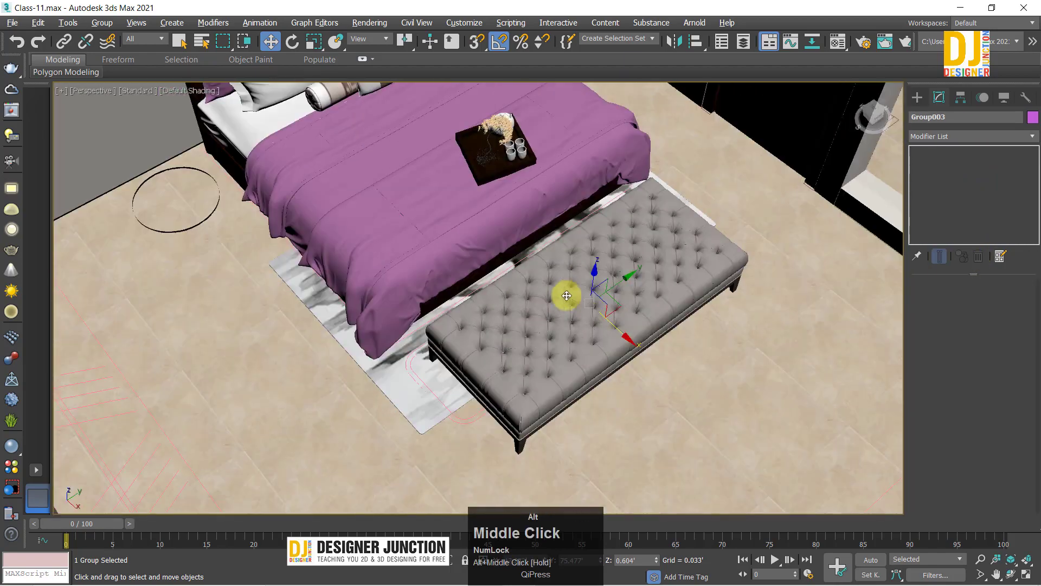
Step: Try to scale the bench group in the Top view, then undo the scaling
key(alt+w)
key(alt+w)
key(z)
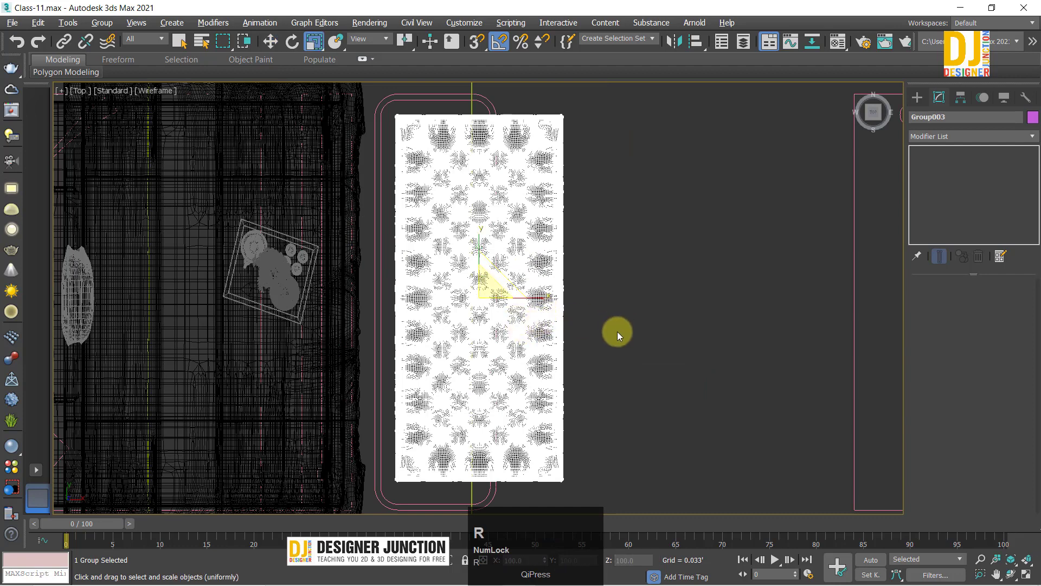
key(e)
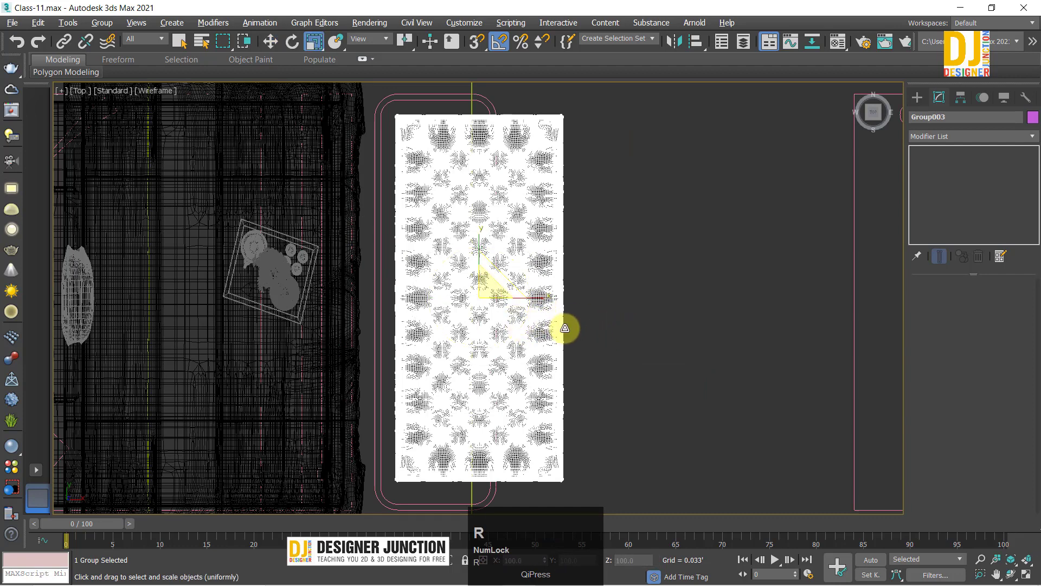
drag(490, 300, 457, 321)
key(z)
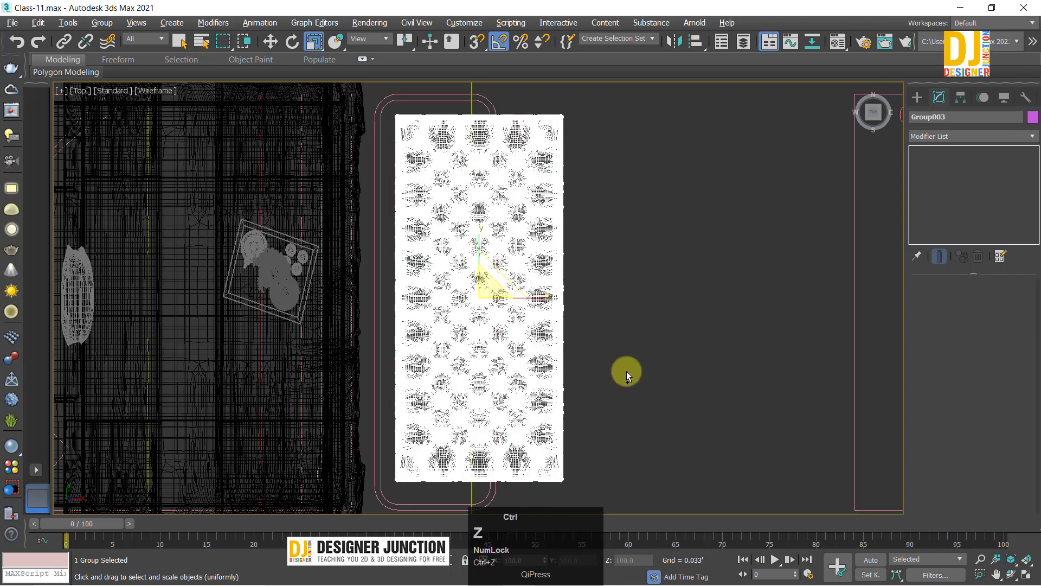
key(w)
key(alt+w)
key(alt+w)
key(z)
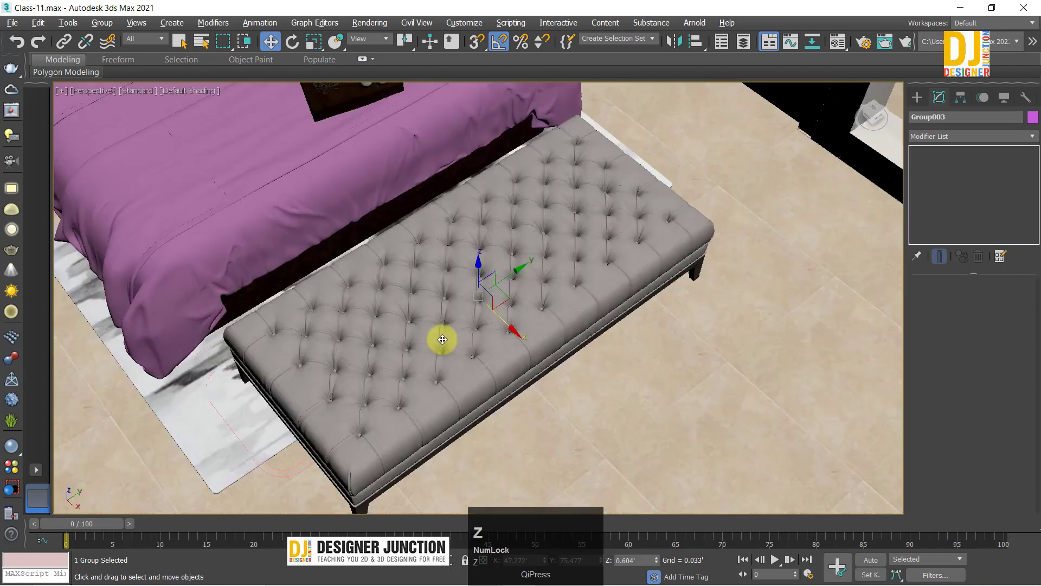
Step: Examine the merged furniture scenes beside the house for a wardrobe to reuse in the bedroom
alt+middle_drag(439, 336, 572, 347)
key(z)
scroll(531, 341, down, 5)
scroll(531, 341, down, 3)
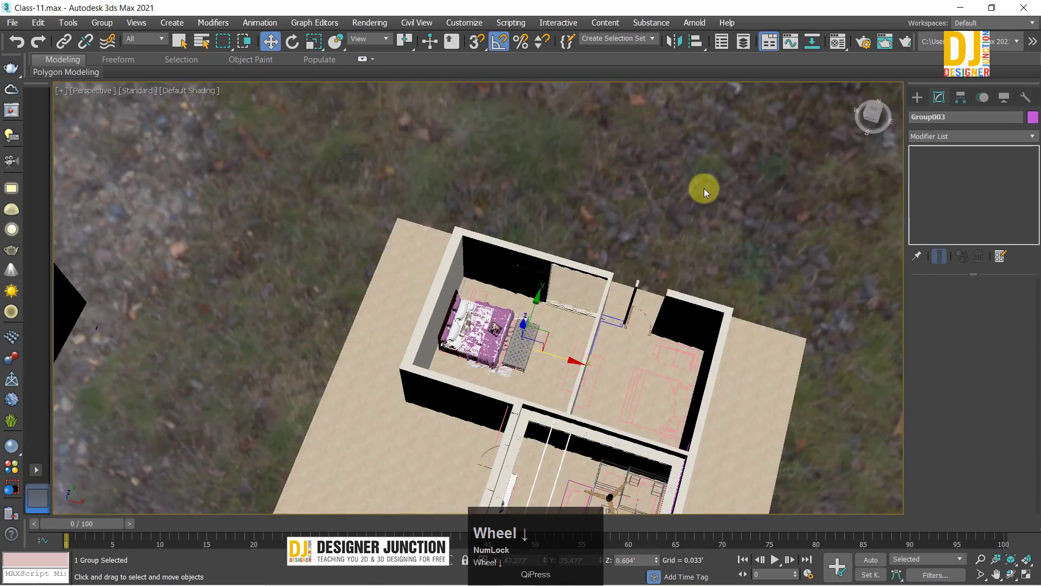
key(z)
click(707, 188)
middle_drag(707, 188, 231, 410)
middle_drag(547, 298, 248, 340)
scroll(512, 279, up, 3)
click(586, 243)
scroll(581, 274, up, 5)
alt+middle_drag(580, 275, 574, 411)
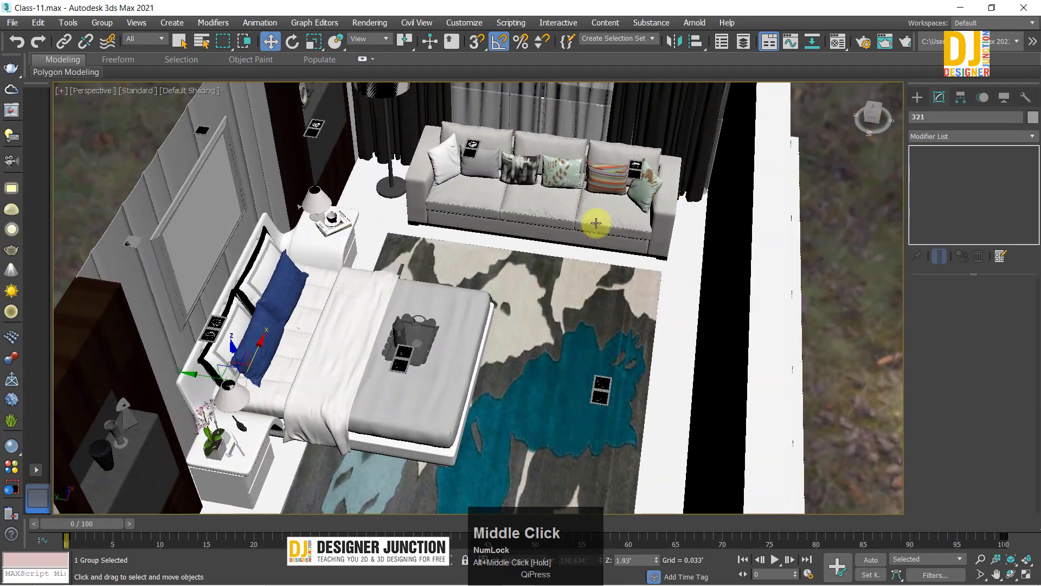
alt+middle_drag(595, 223, 575, 272)
click(758, 310)
middle_drag(473, 282, 489, 451)
alt+middle_drag(281, 346, 632, 269)
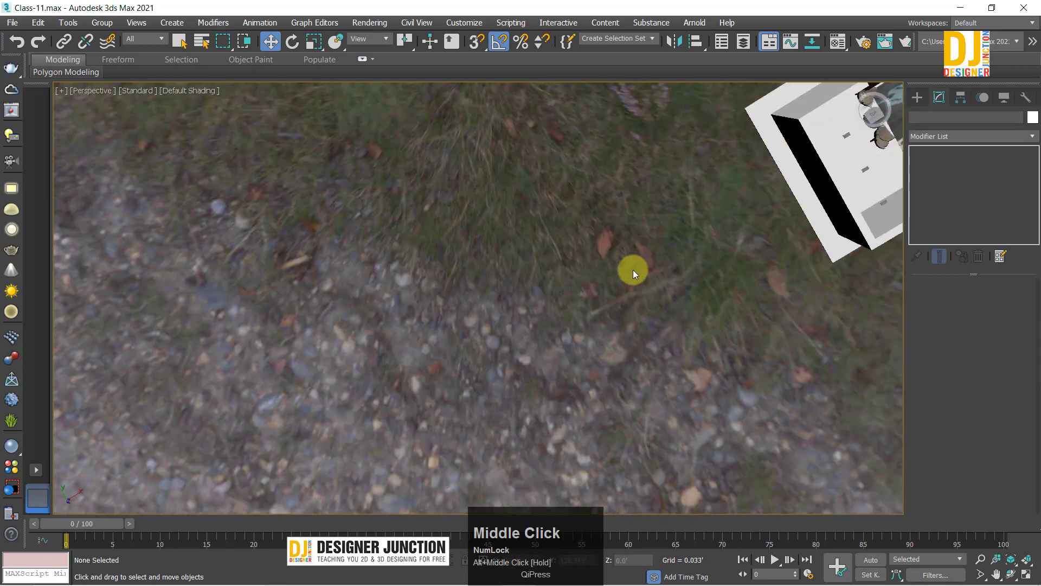
scroll(616, 290, down, 8)
middle_drag(556, 258, 346, 291)
Step: Select the wardrobe carcass in the merged room, try to pull it aside, then undo the move
click(523, 317)
key(z)
click(572, 248)
alt+middle_drag(572, 249, 537, 295)
drag(883, 280, 1016, 278)
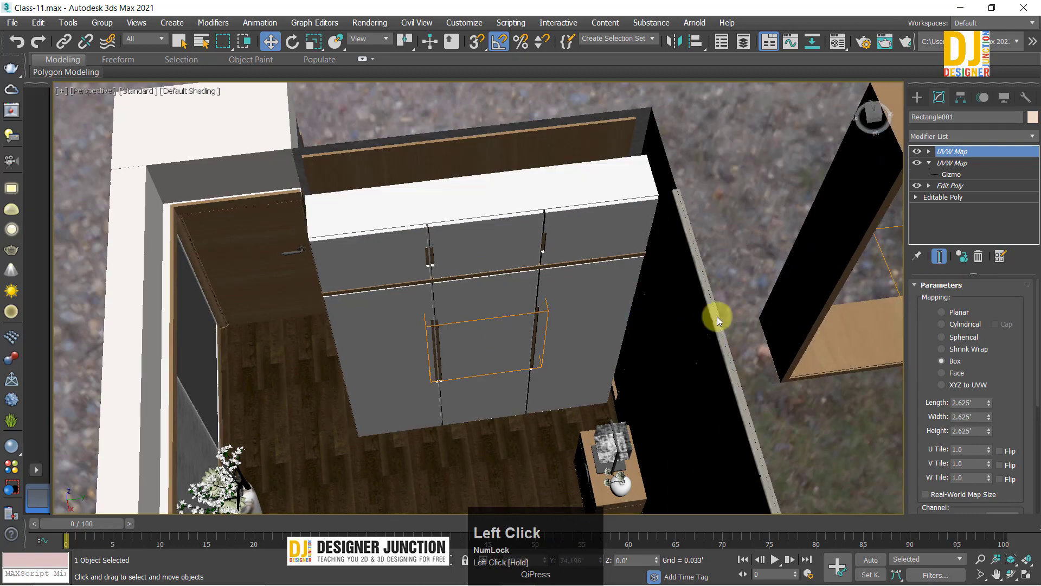
key(ctrl+z)
Step: Select only the wardrobe's parts in the Top view, removing the surrounding walls and other room objects from the selection
key(alt+w)
middle_click(308, 203)
key(alt+w)
key(z)
ctrl+alt+middle_drag(400, 208, 450, 204)
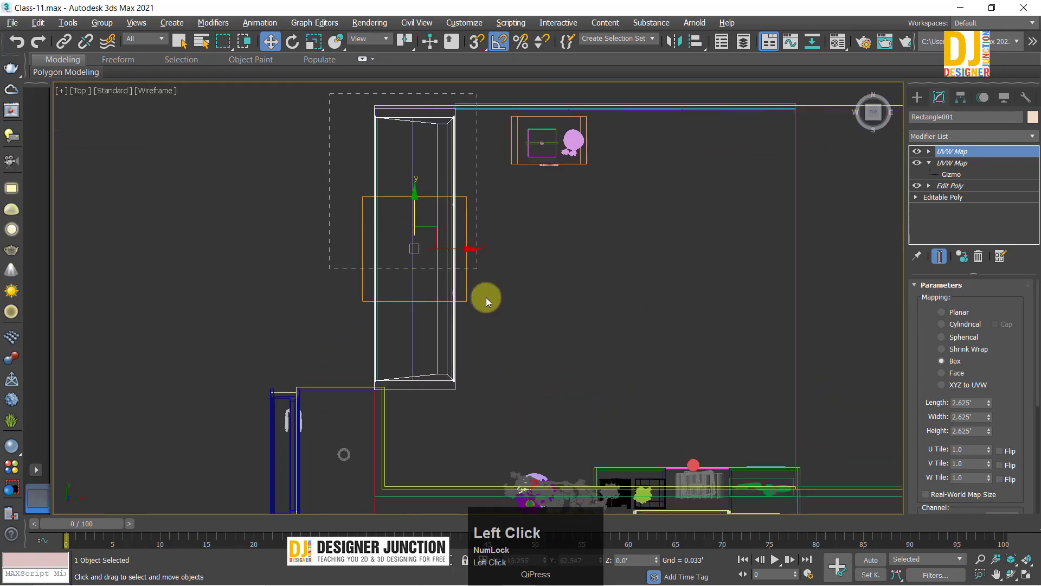
drag(472, 374, 475, 376)
middle_drag(493, 421, 520, 347)
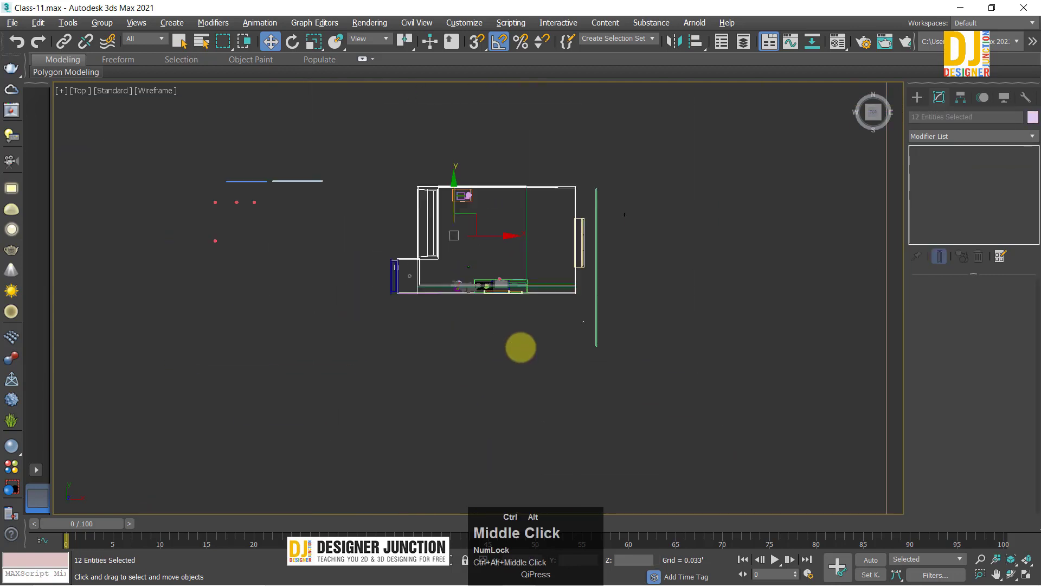
key(z)
middle_drag(494, 269, 357, 210)
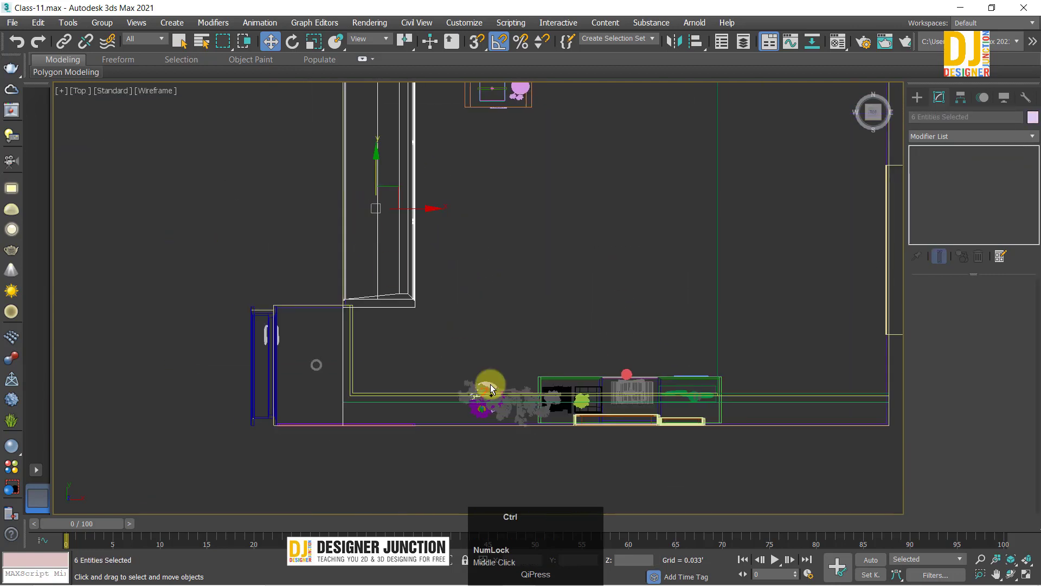
alt+drag(212, 325, 211, 324)
middle_drag(532, 277, 388, 347)
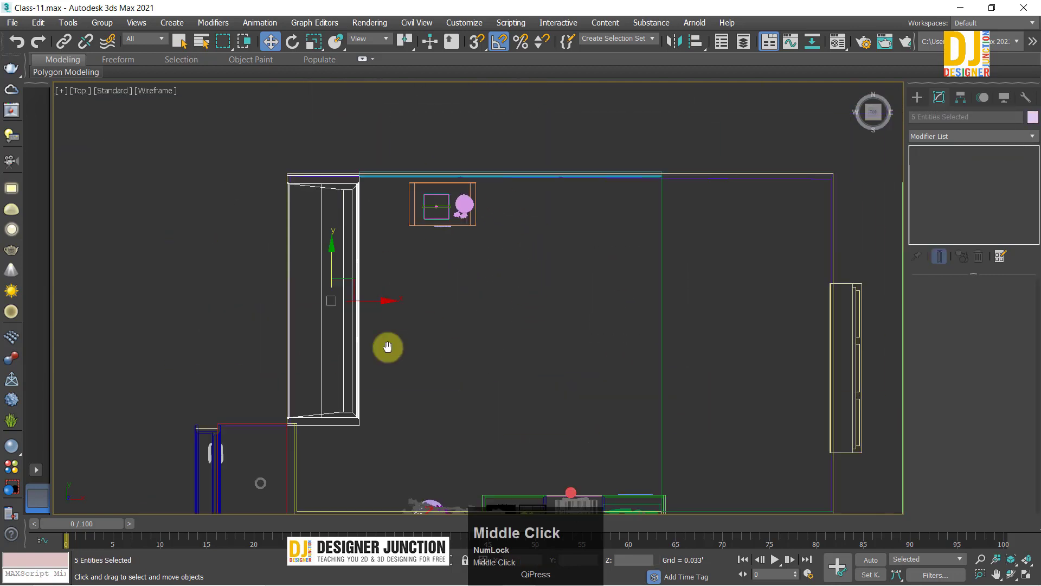
Step: Try to move the selected wardrobe parts out of the merged room, then undo the move
scroll(360, 301, down, 2)
drag(347, 287, 233, 145)
key(ctrl+z)
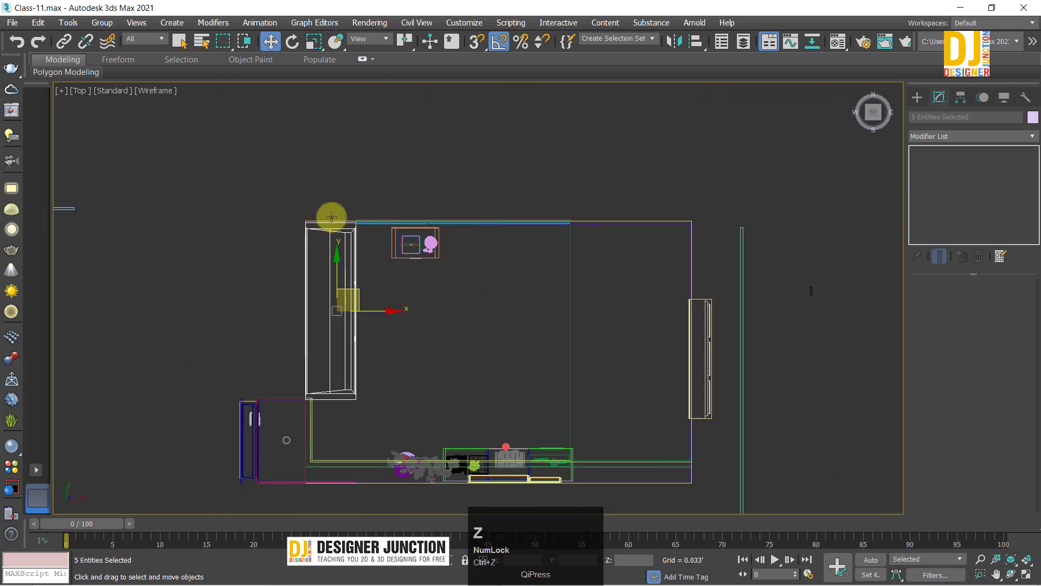
Step: Move the selected wardrobe parts from the merged room into the furnished bedroom, near the plan's wardrobe outline
ctrl+alt+middle_drag(332, 220, 312, 252)
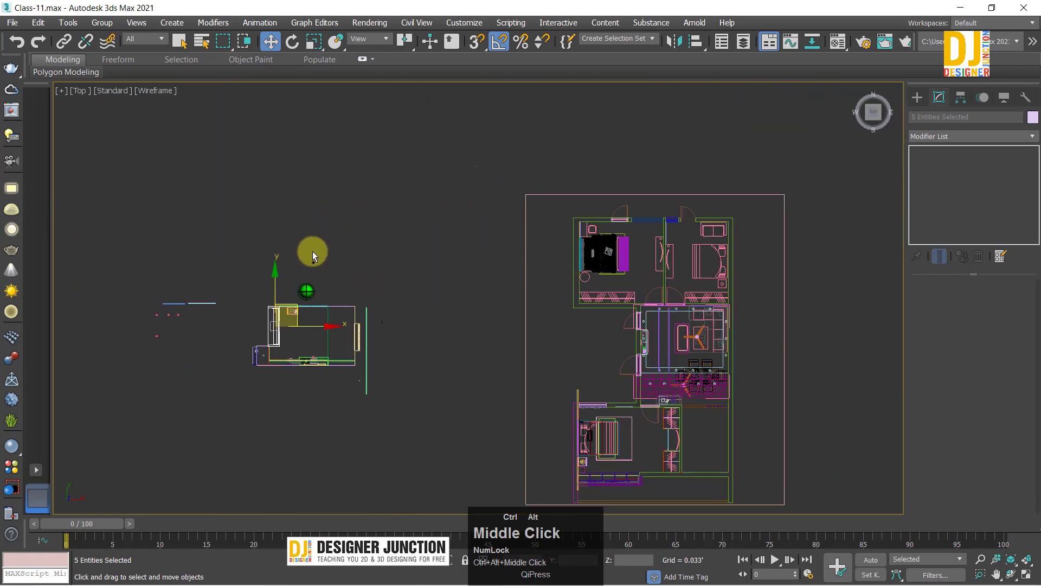
drag(319, 293, 729, 402)
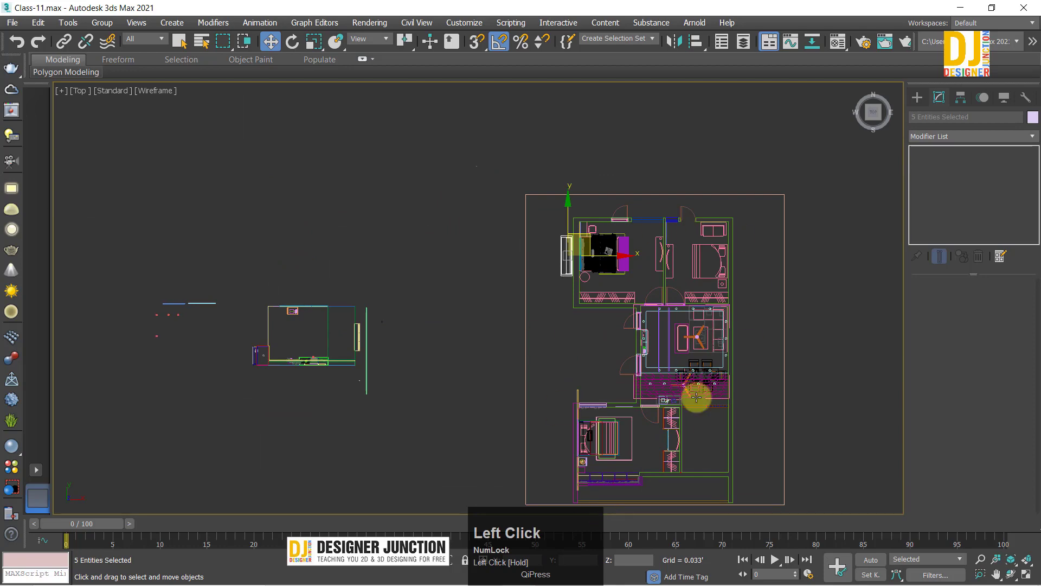
key(z)
ctrl+alt+middle_drag(479, 283, 477, 396)
middle_drag(566, 304, 410, 341)
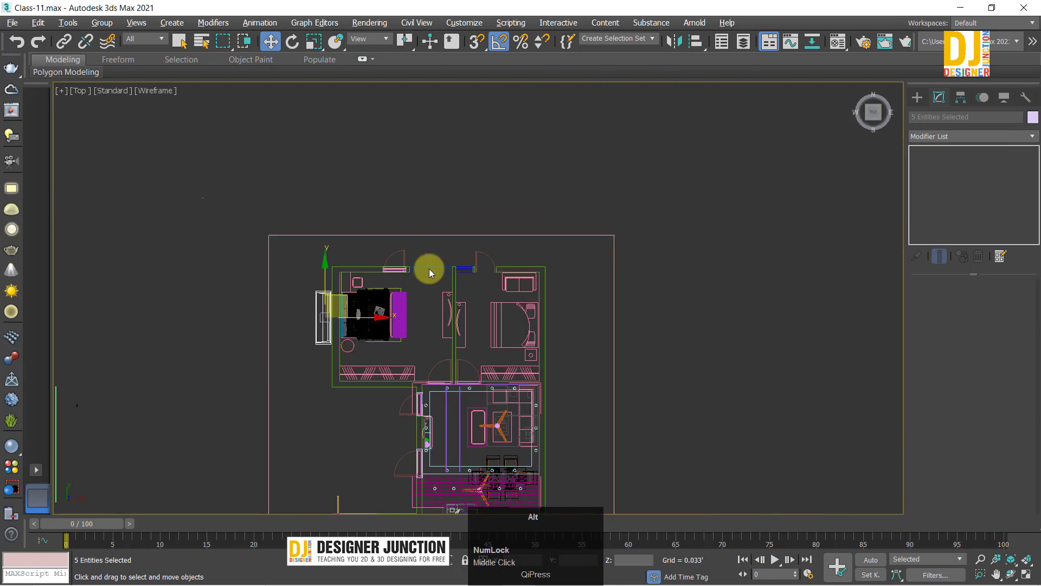
ctrl+alt+middle_drag(424, 267, 418, 200)
ctrl+alt+middle_drag(396, 242, 390, 287)
middle_drag(336, 311, 383, 262)
ctrl+alt+middle_drag(295, 290, 303, 270)
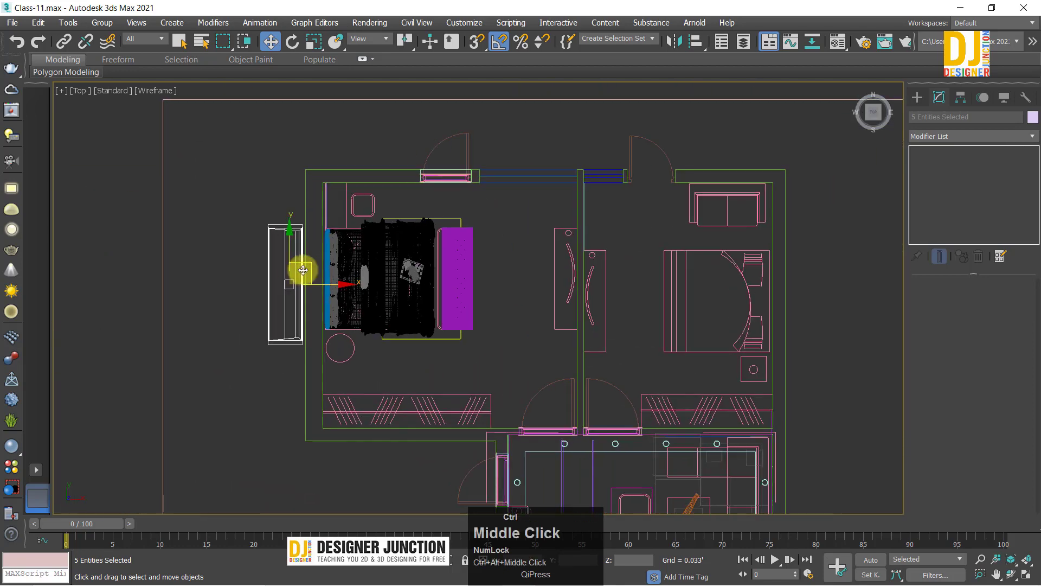
drag(308, 261, 436, 361)
Step: Examine the wardrobe's placement beside the bed in the Perspective view
key(alt+w)
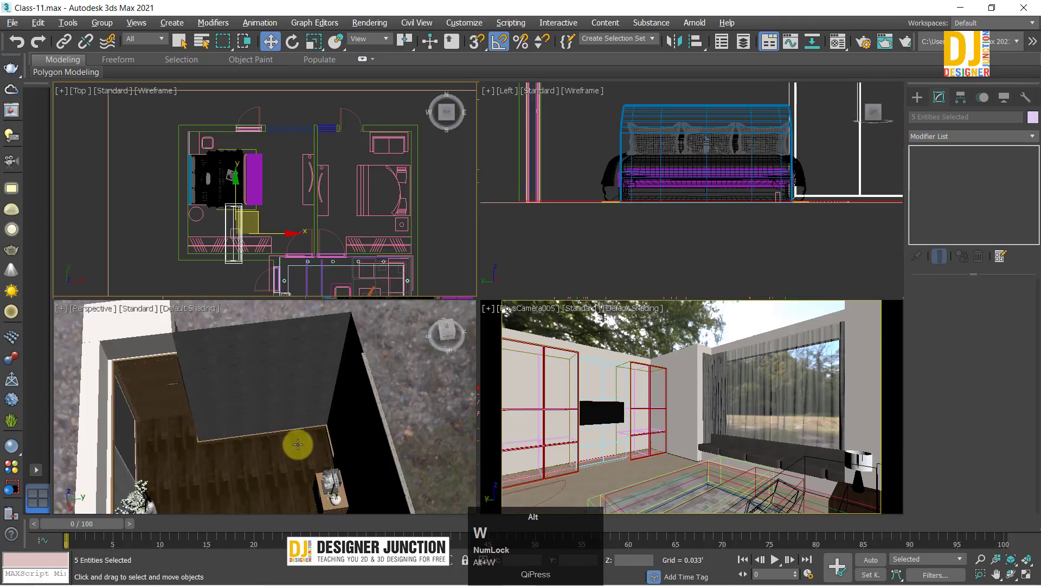
middle_click(298, 444)
key(alt+w)
key(z)
alt+middle_drag(499, 305, 469, 287)
middle_drag(469, 288, 469, 311)
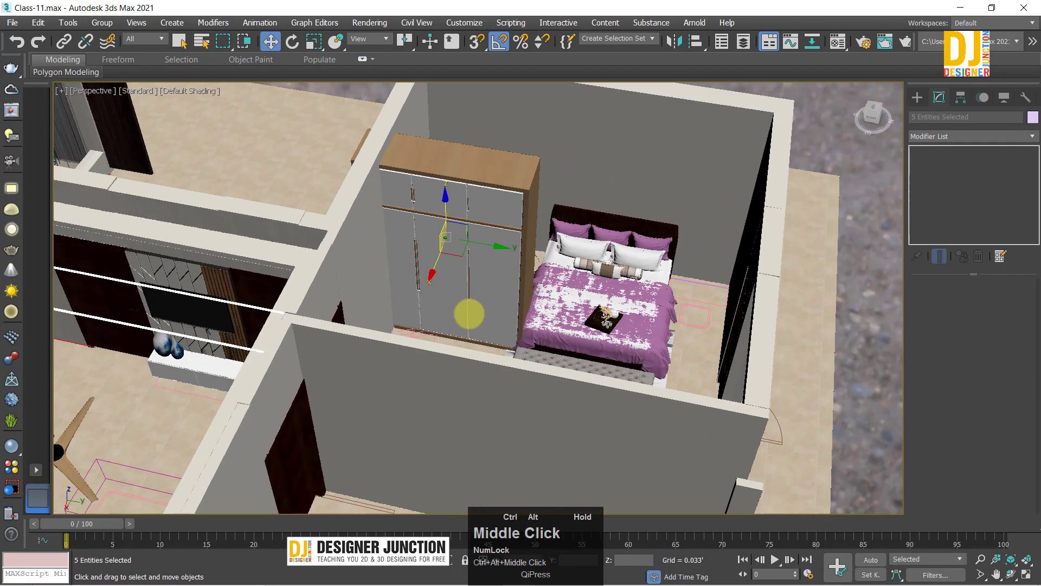
alt+middle_drag(475, 250, 482, 284)
middle_drag(482, 284, 406, 282)
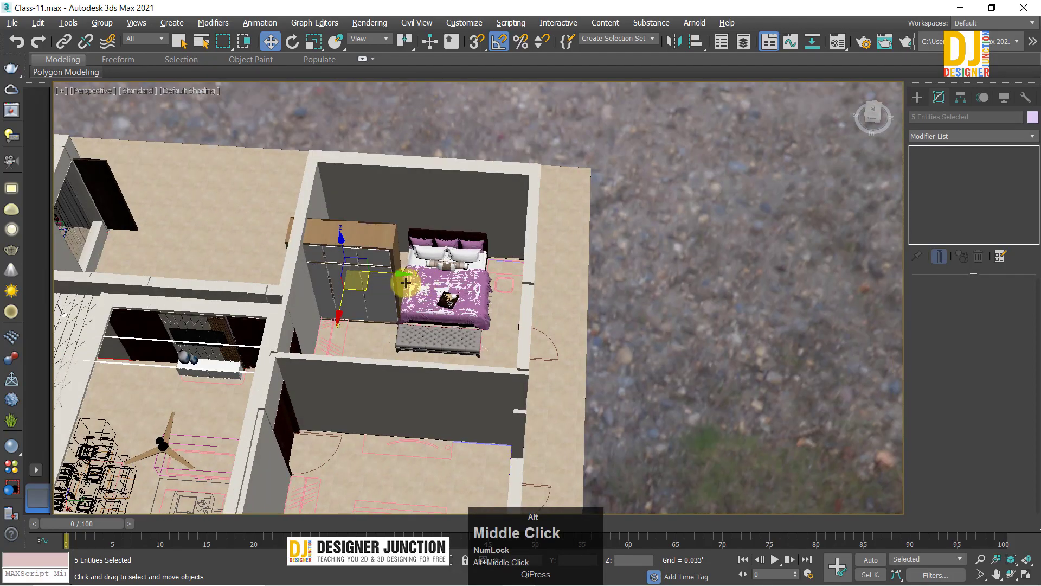
Step: Move the wardrobe parts along Y out of the bedroom onto open ground outside the building
drag(384, 274, 697, 287)
key(z)
alt+middle_drag(605, 291, 601, 325)
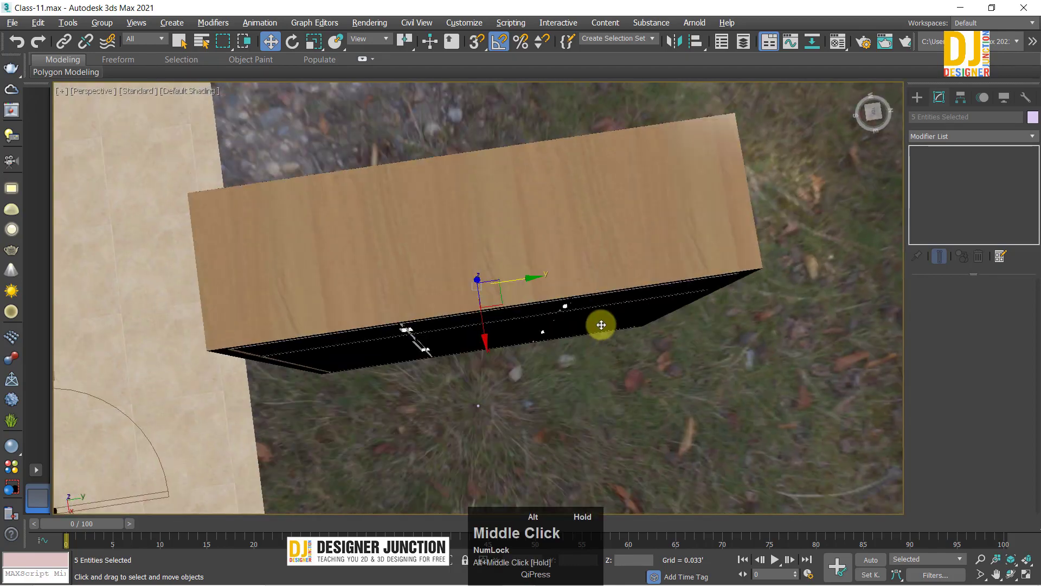
mouse_move(518, 255)
ctrl+alt+middle_down()
mouse_move(532, 284)
mouse_move(602, 249)
mouse_move(516, 240)
mouse_move(493, 190)
mouse_move(524, 245)
ctrl+alt+middle_up()
key(alt+w)
middle_click(327, 205)
key(alt+w)
key(z)
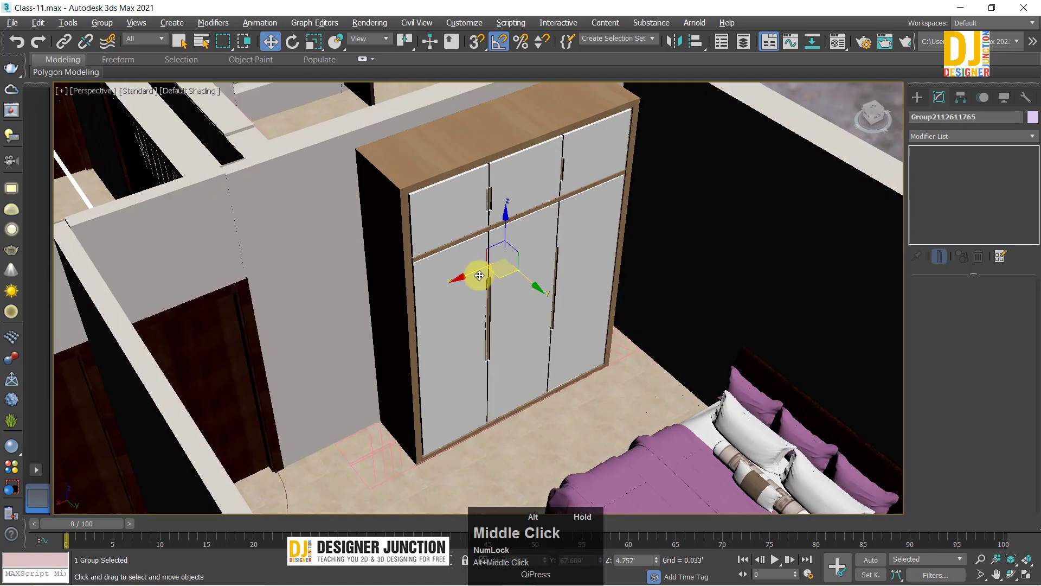
Step: Align the wardrobe group in the Top view so its end meets the bedroom's corner wall on the wardrobe outline
mouse_move(477, 272)
alt+middle_down()
mouse_move(472, 285)
mouse_move(432, 230)
mouse_move(500, 192)
mouse_move(534, 304)
alt+middle_up()
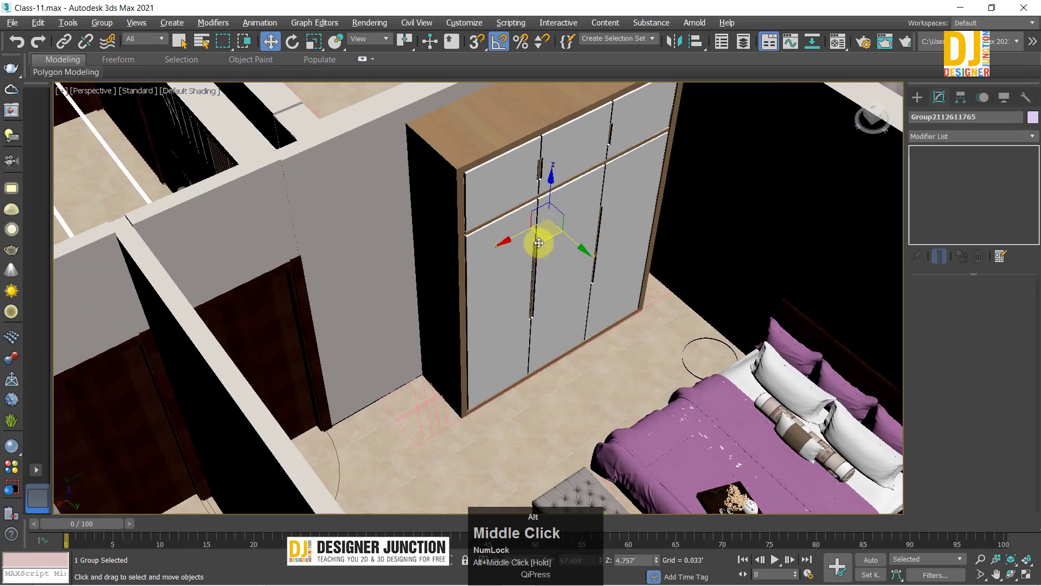
alt+middle_drag(539, 242, 696, 283)
key(alt+w)
middle_click(266, 193)
key(alt+w)
key(z)
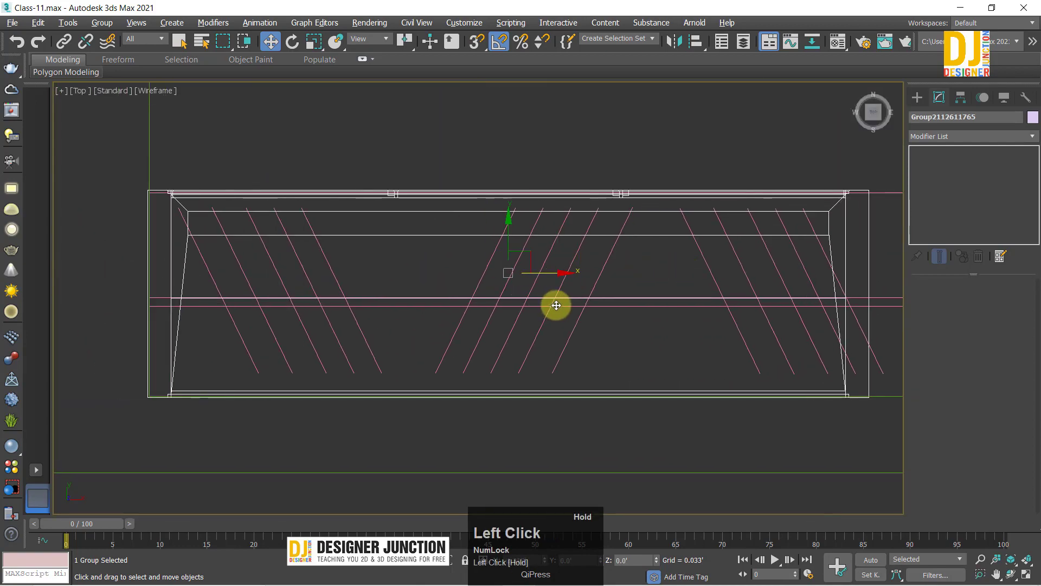
key(alt+w)
middle_click(304, 421)
key(alt+w)
alt+middle_drag(441, 341, 475, 305)
Step: Check how the wardrobe sits in the bedroom from the Left and Perspective views, including the free wall beside it
key(alt+w)
middle_click(673, 221)
key(alt+w)
key(z)
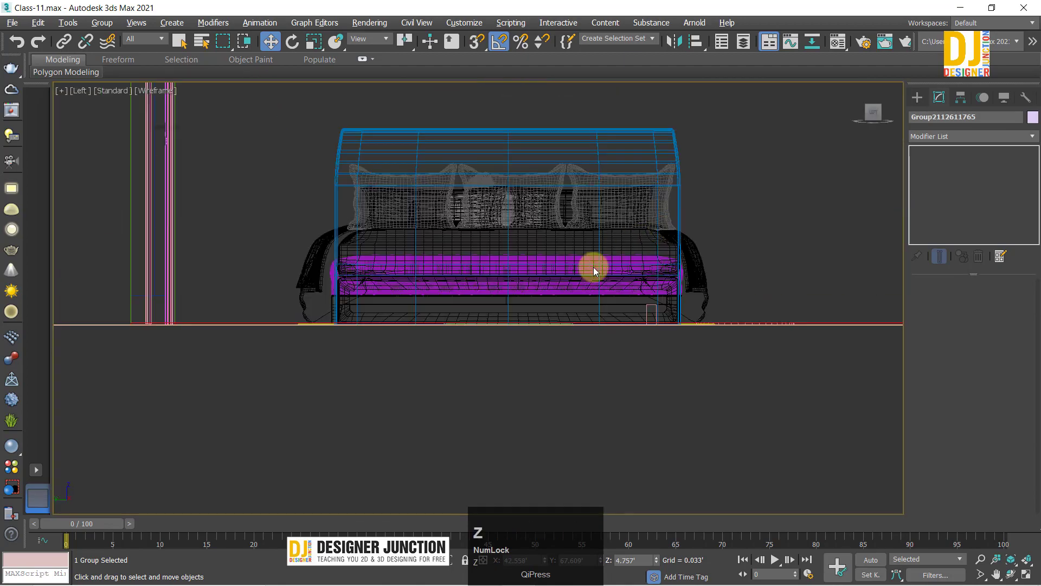
middle_drag(638, 326, 639, 351)
key(alt+w)
middle_click(613, 342)
key(alt+w)
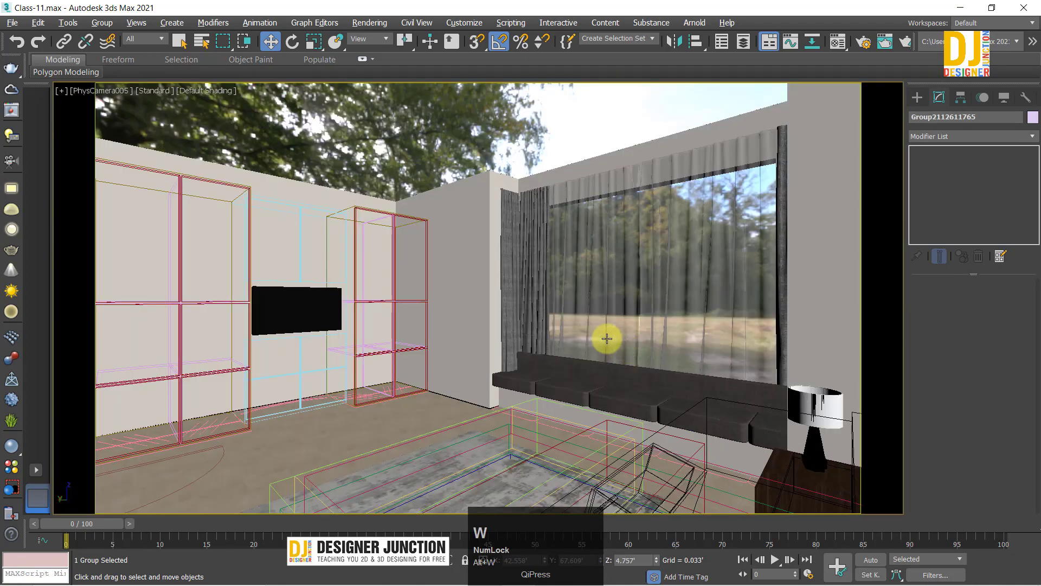
key(alt+w)
middle_click(295, 385)
key(alt+w)
alt+middle_drag(415, 347, 367, 319)
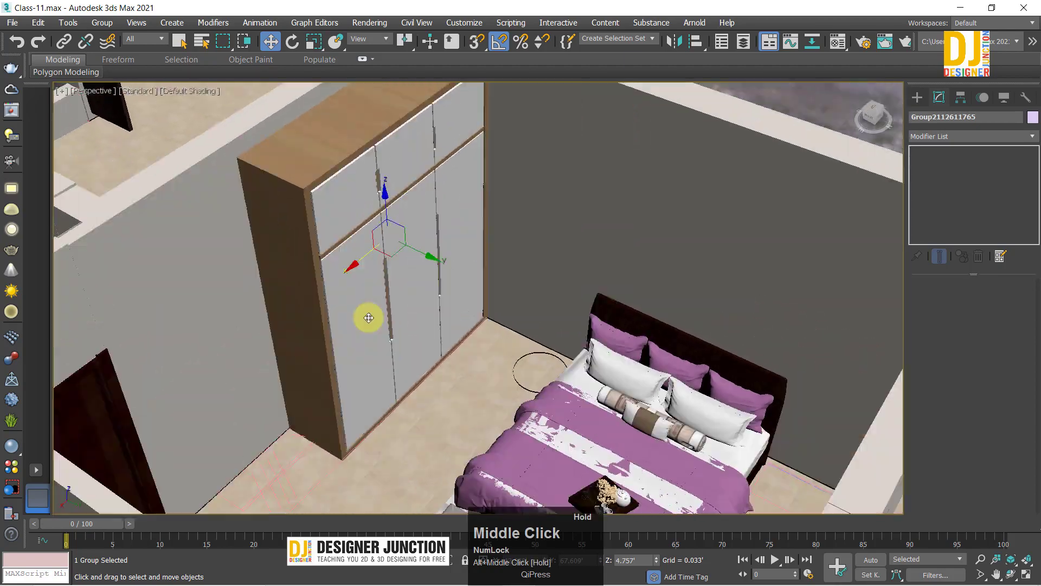
ctrl+alt+middle_drag(480, 275, 486, 348)
middle_drag(374, 271, 465, 238)
alt+middle_drag(464, 238, 539, 312)
key(z)
key(z)
ctrl+alt+middle_drag(483, 275, 812, 227)
Step: Apply an FFD 2x2x2 modifier to the wardrobe group and move its door-side control points outward along X to widen it
click(926, 137)
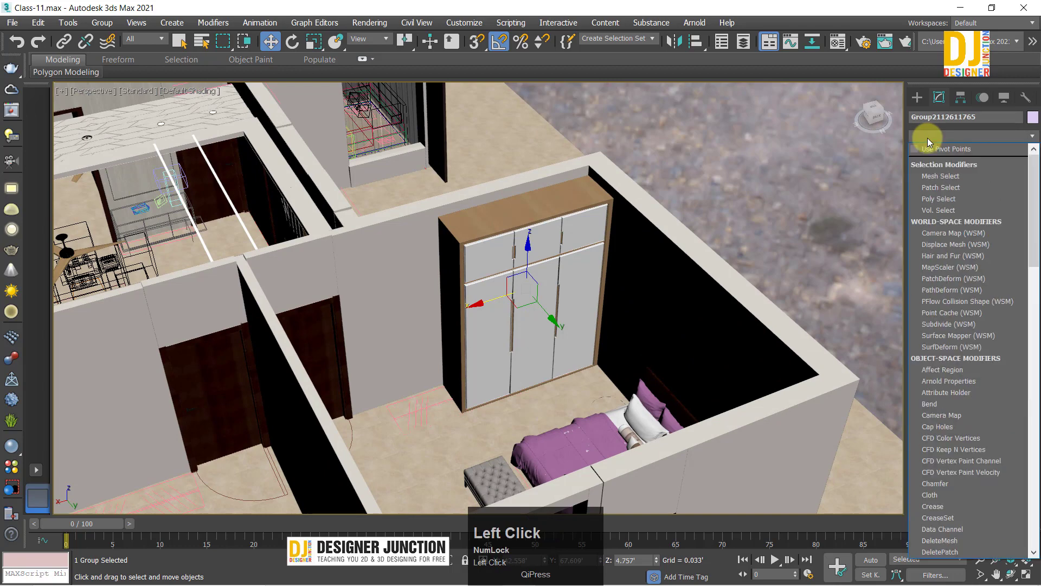
click(927, 138)
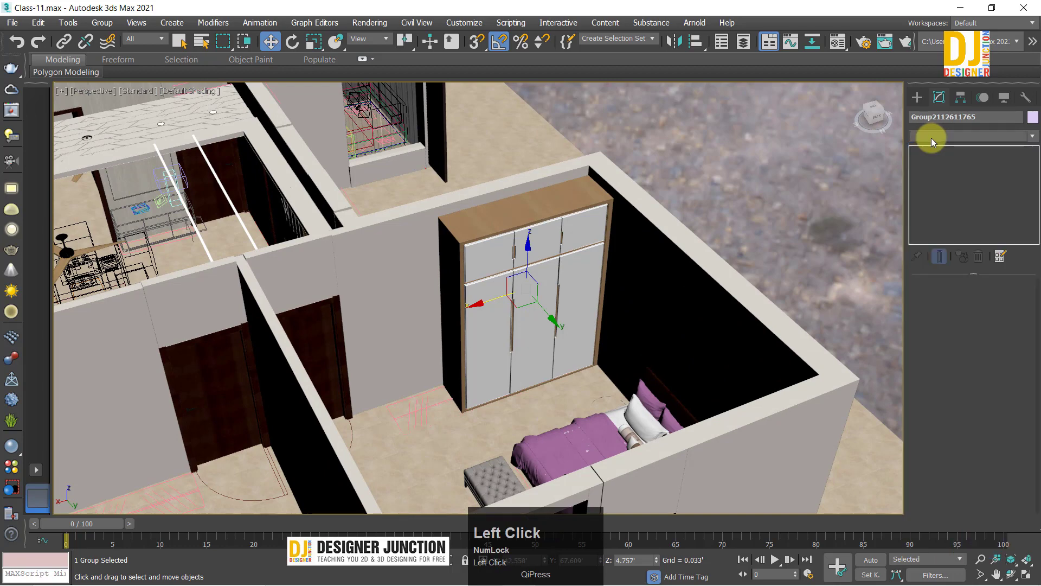
click(931, 138)
key(f)
click(931, 157)
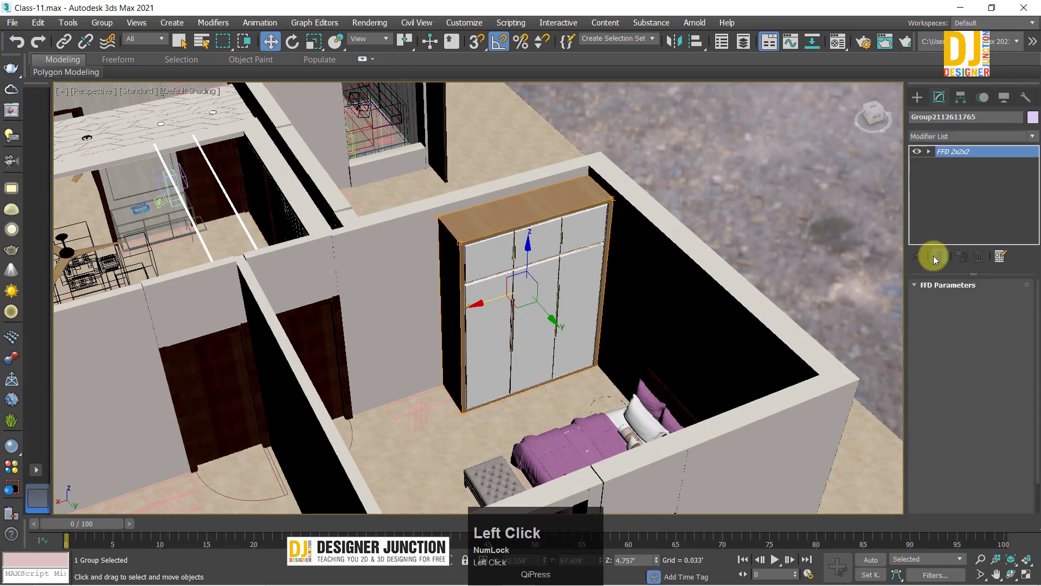
click(942, 163)
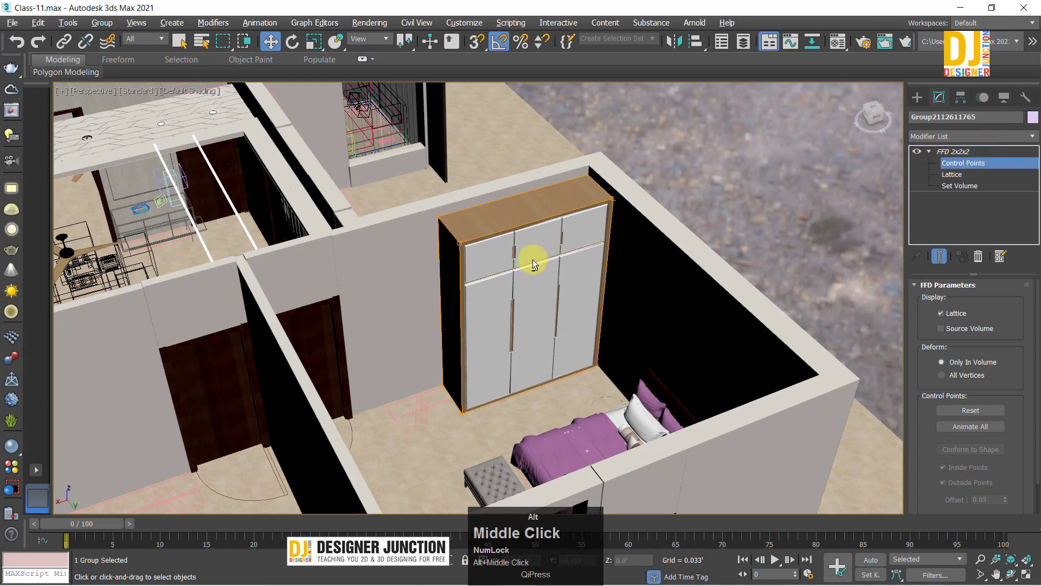
alt+middle_drag(533, 264, 402, 151)
drag(394, 288, 327, 295)
alt+middle_drag(327, 295, 674, 255)
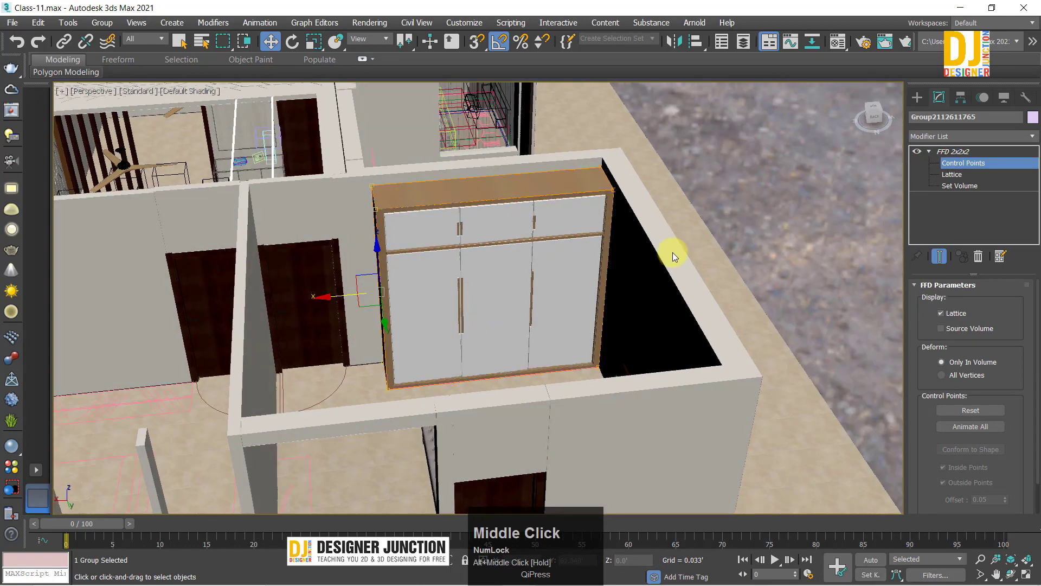
Step: Undo the control point stretch on the wardrobe group, delete its FFD 2x2x2 modifier and apply a Symmetry modifier instead
key(ctrl+z)
click(978, 255)
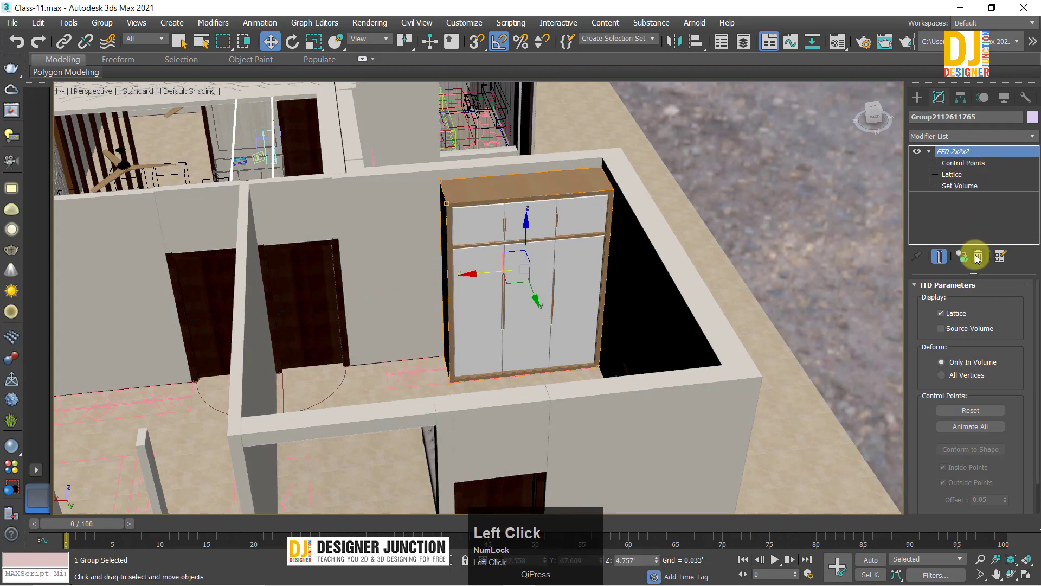
click(918, 136)
key(s)
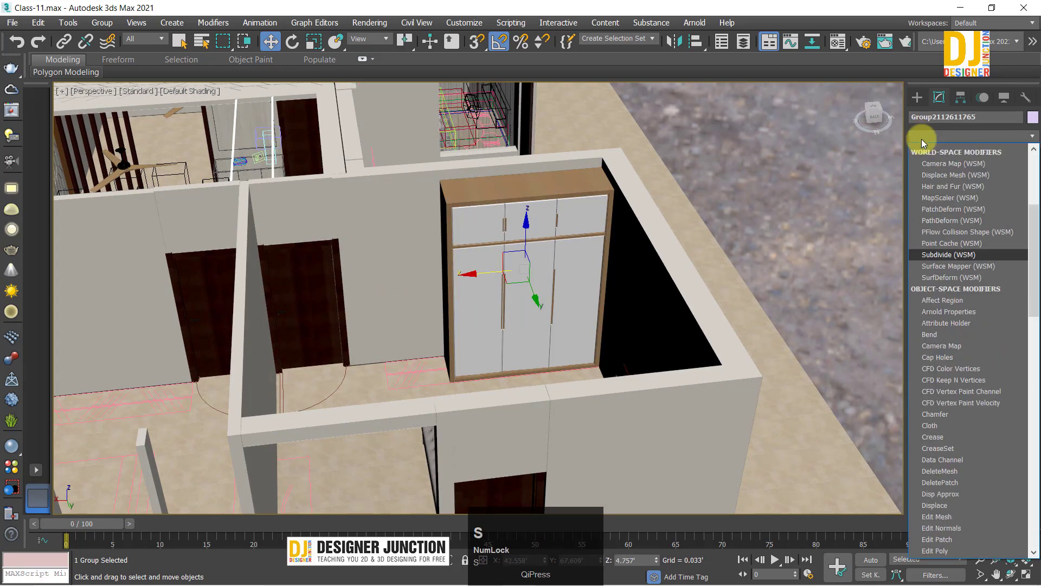
key(s)
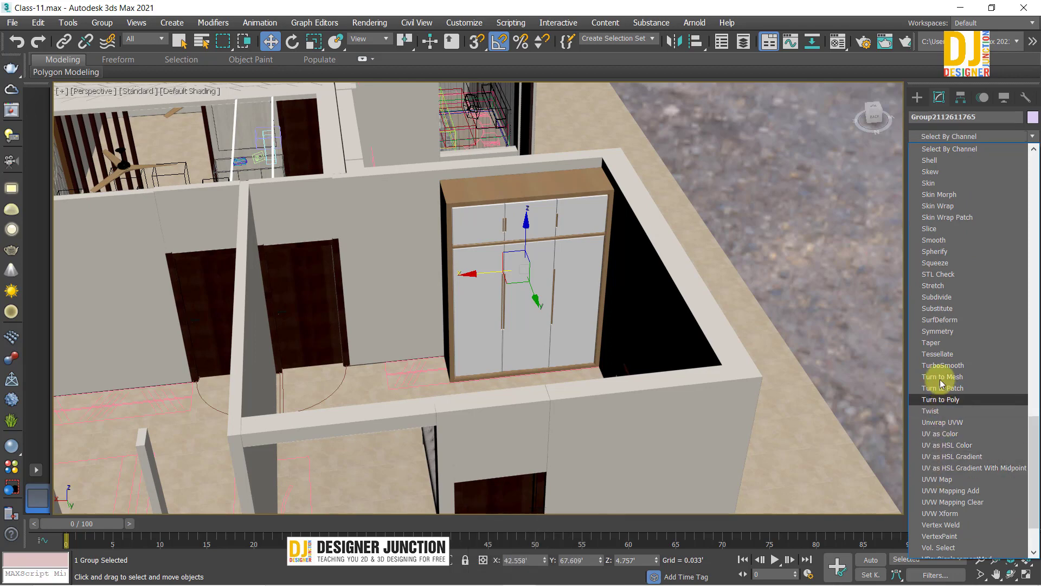
click(933, 332)
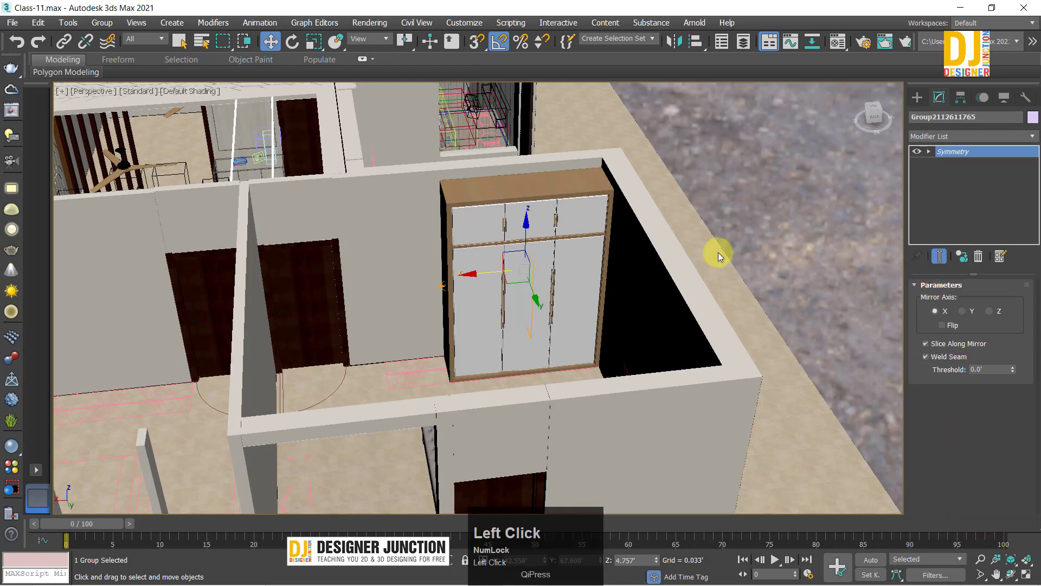
Step: Try moving the wardrobe group along X, then its Symmetry mirror plane, and undo both moves
alt+middle_drag(493, 302, 574, 275)
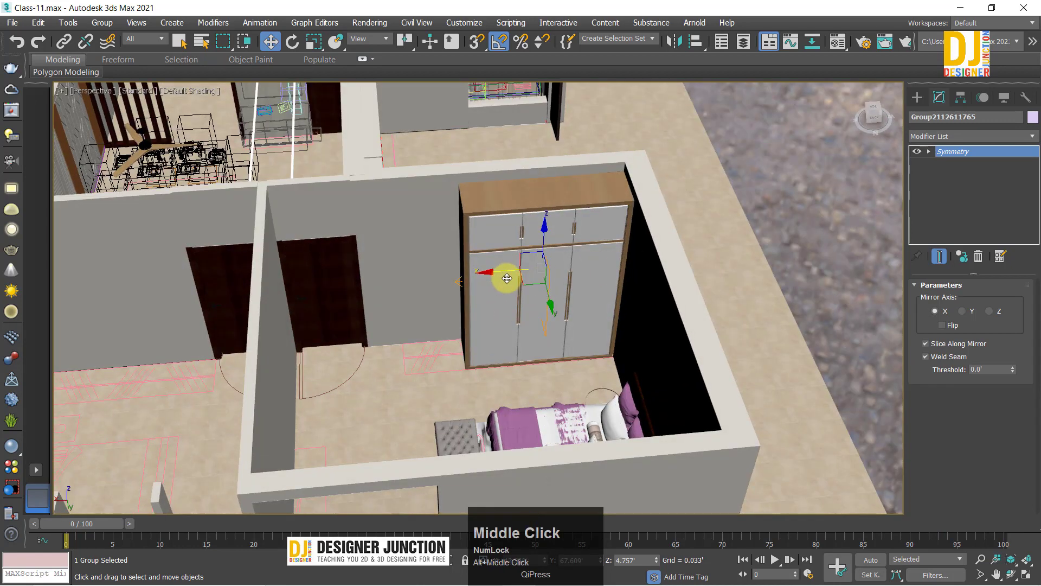
drag(476, 274, 356, 272)
key(ctrl+z)
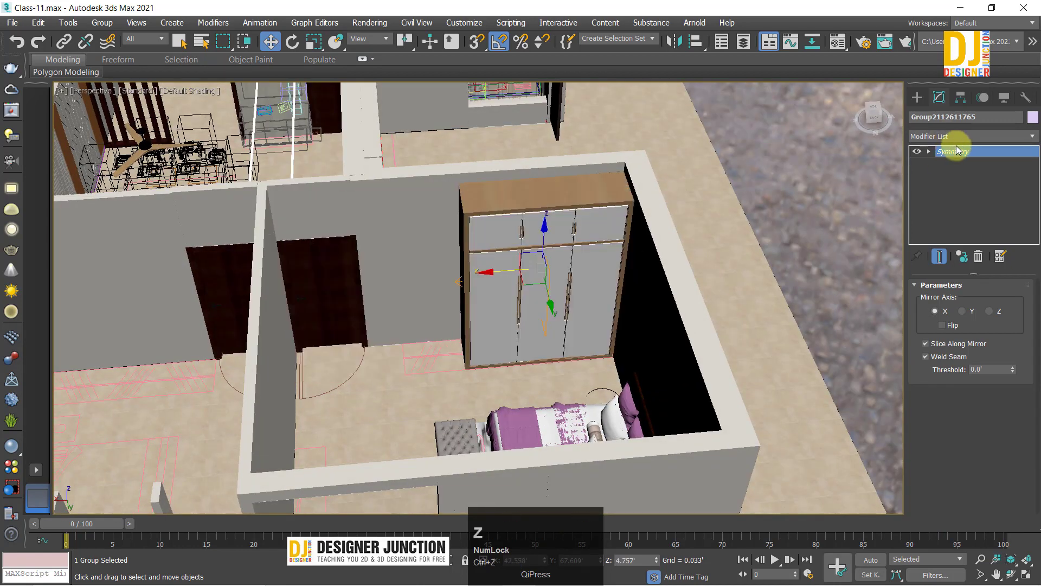
click(882, 183)
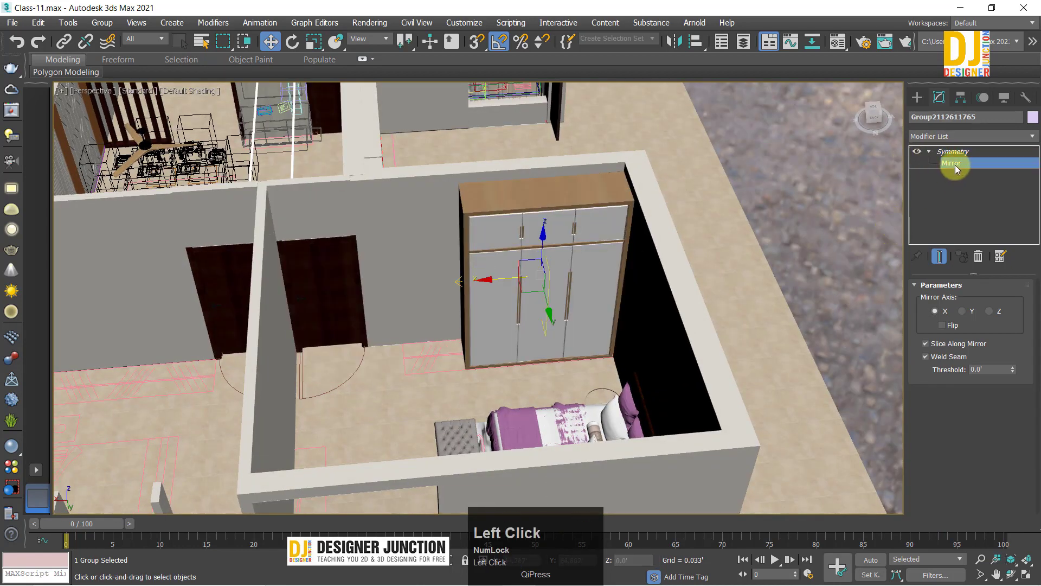
mouse_move(489, 278)
mouse_down()
mouse_move(400, 284)
mouse_move(530, 284)
mouse_move(506, 286)
mouse_up()
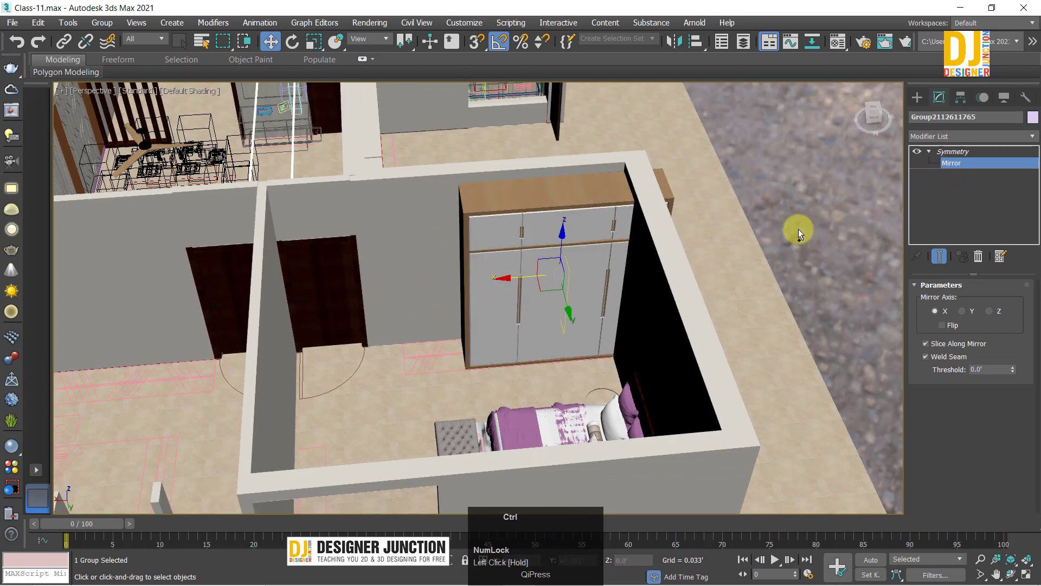
key(ctrl+z)
Step: Move the wardrobe group along X so its door-side end aligns with the wardrobe outline, fine-tuning in the Top view
click(953, 152)
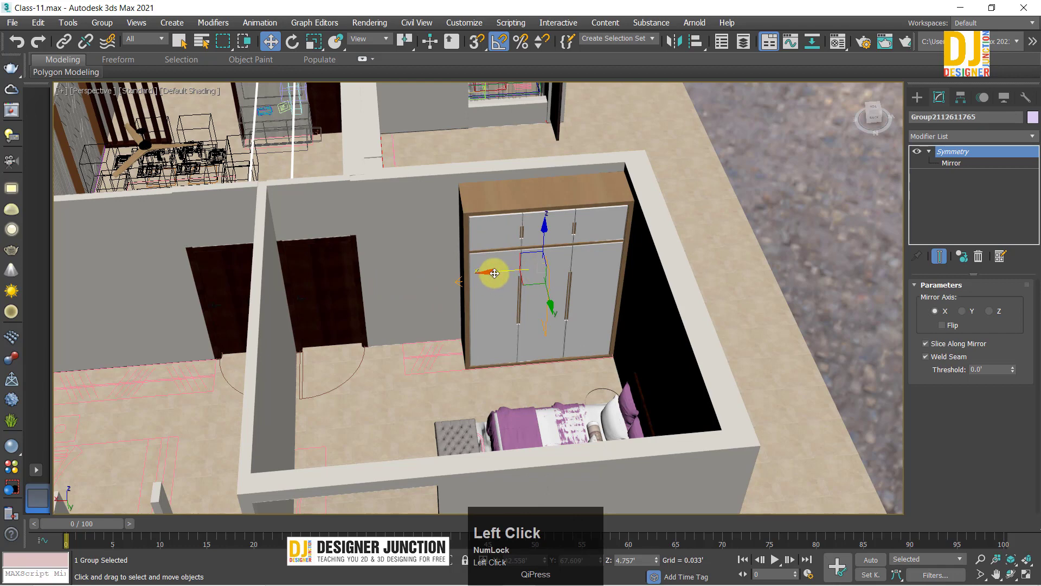
drag(494, 273, 427, 281)
key(alt+w)
key(alt+w)
key(z)
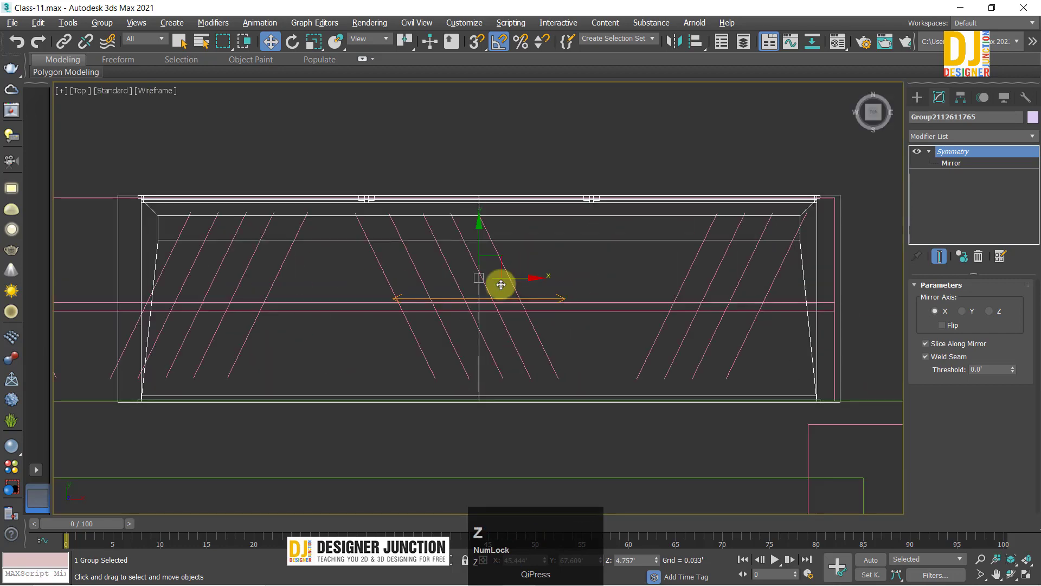
drag(526, 282, 522, 278)
key(alt+w)
middle_click(341, 431)
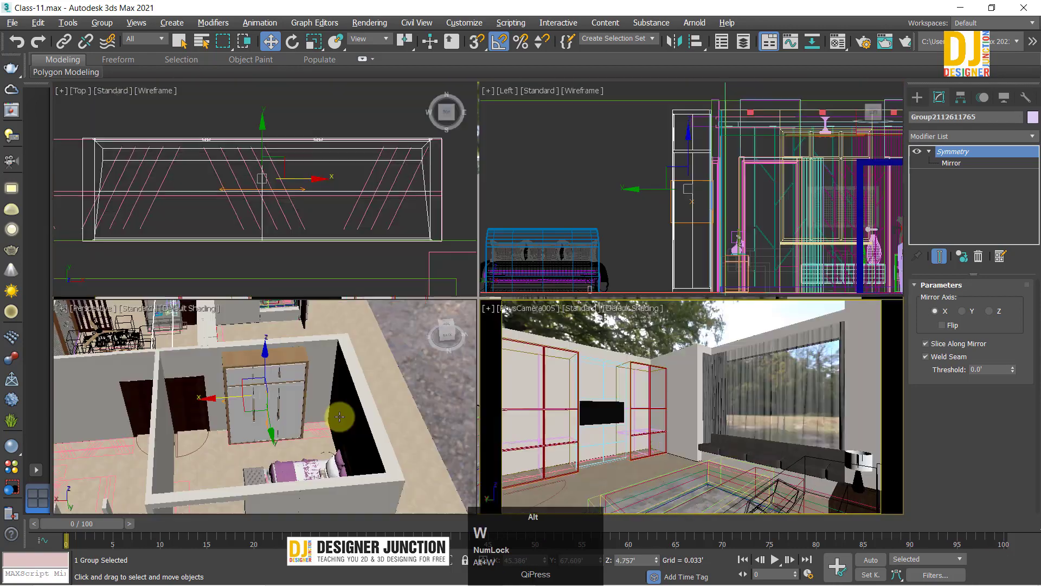
key(alt+w)
scroll(476, 337, up, 3)
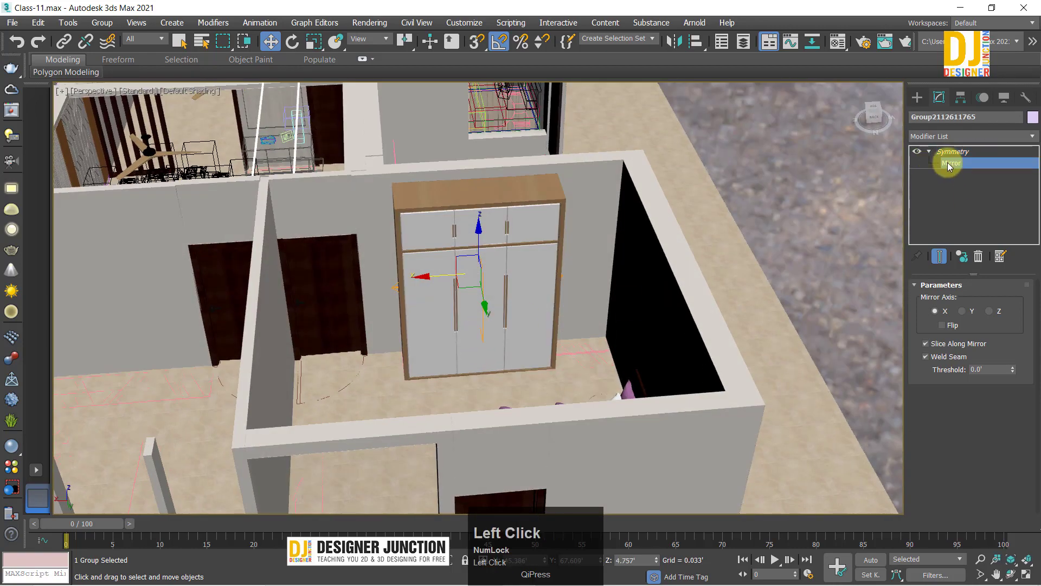
Step: Try shifting the Symmetry modifier's mirror plane along X across the wardrobe, and undo the shift
alt+middle_drag(398, 297, 393, 320)
ctrl+alt+middle_drag(527, 291, 531, 271)
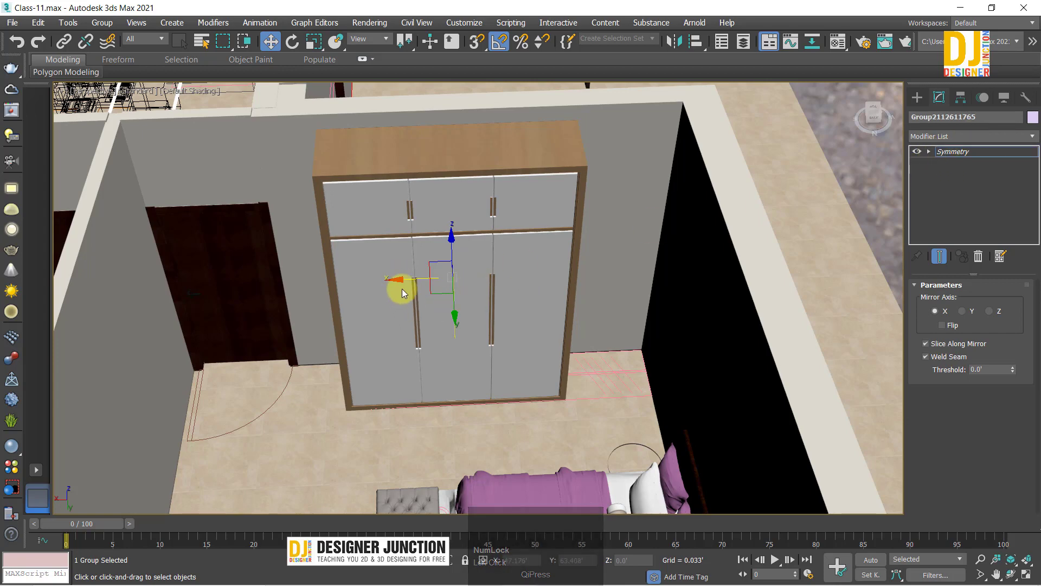
drag(402, 278, 444, 283)
drag(449, 284, 421, 292)
key(ctrl+z)
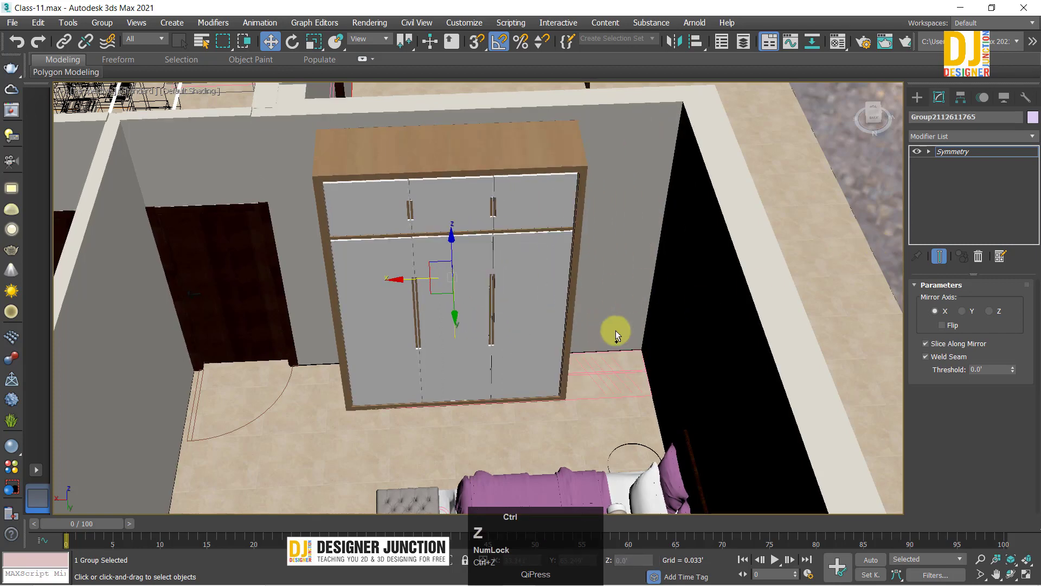
Step: Try extending the wardrobe toward the corner wall with wider mirror plane offsets, inspect the doubled centre handles, and undo each offset
drag(413, 282, 459, 292)
key(alt+w)
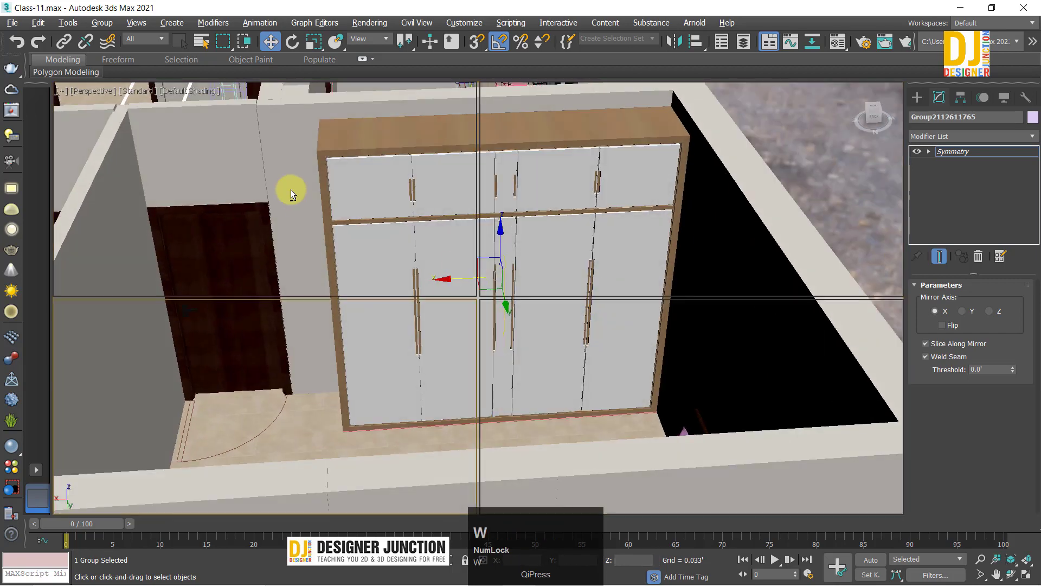
key(alt+w)
key(z)
key(alt+w)
key(alt+w)
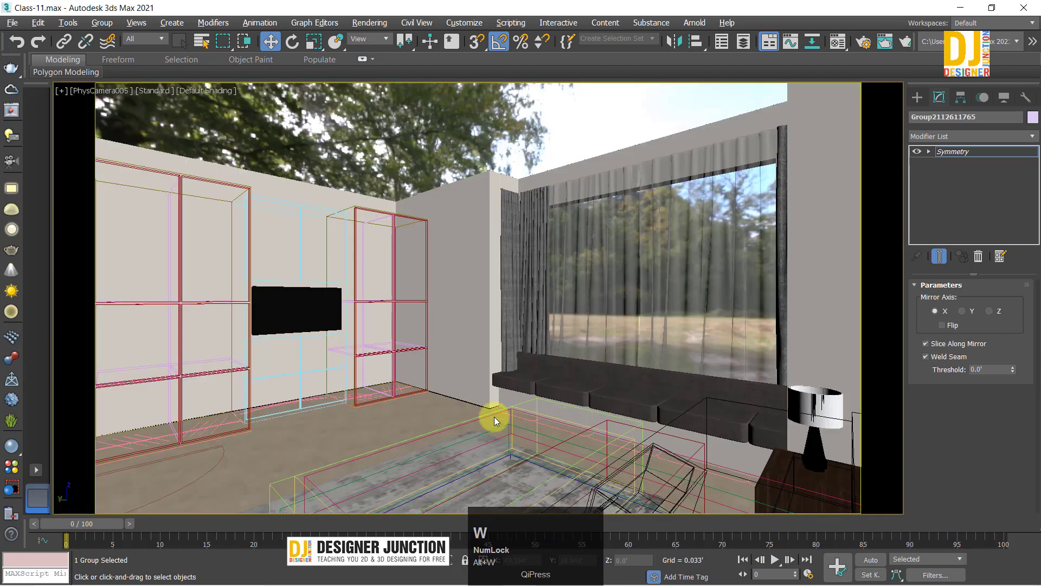
key(alt+w)
key(alt+w)
alt+middle_click(484, 328)
scroll(537, 311, up, 3)
middle_click(537, 311)
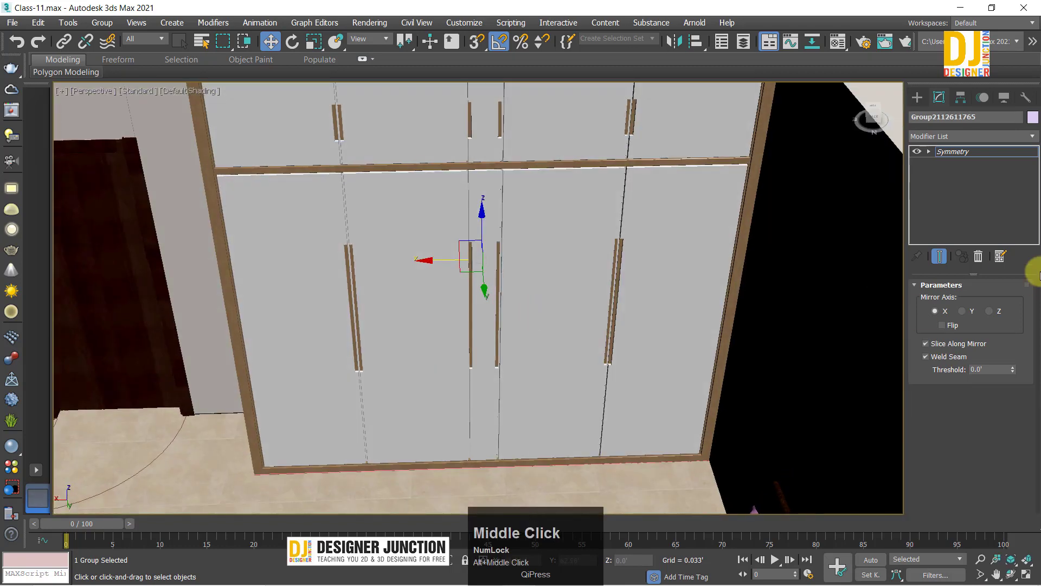
key(ctrl+z)
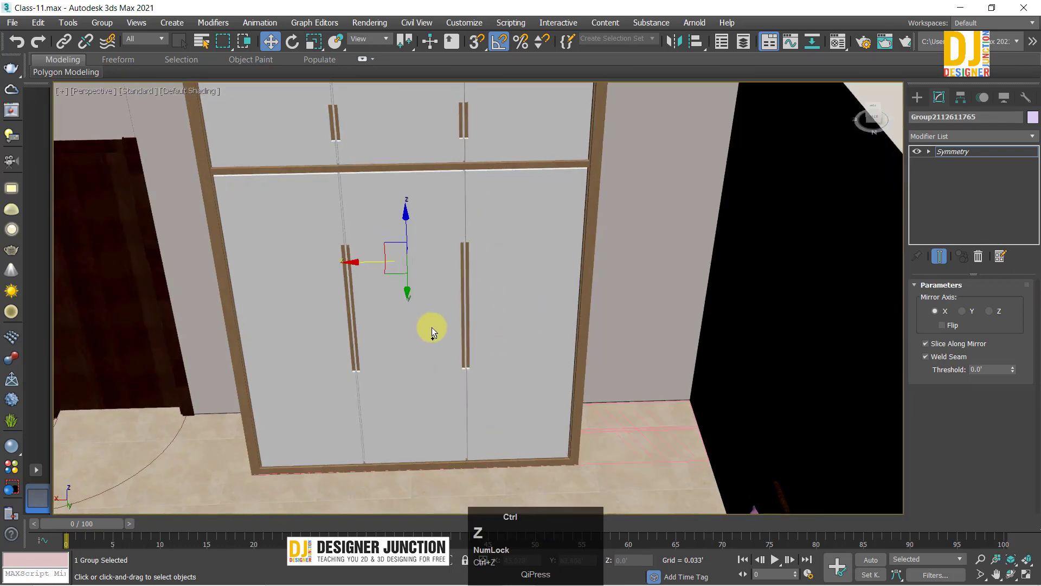
drag(363, 264, 424, 271)
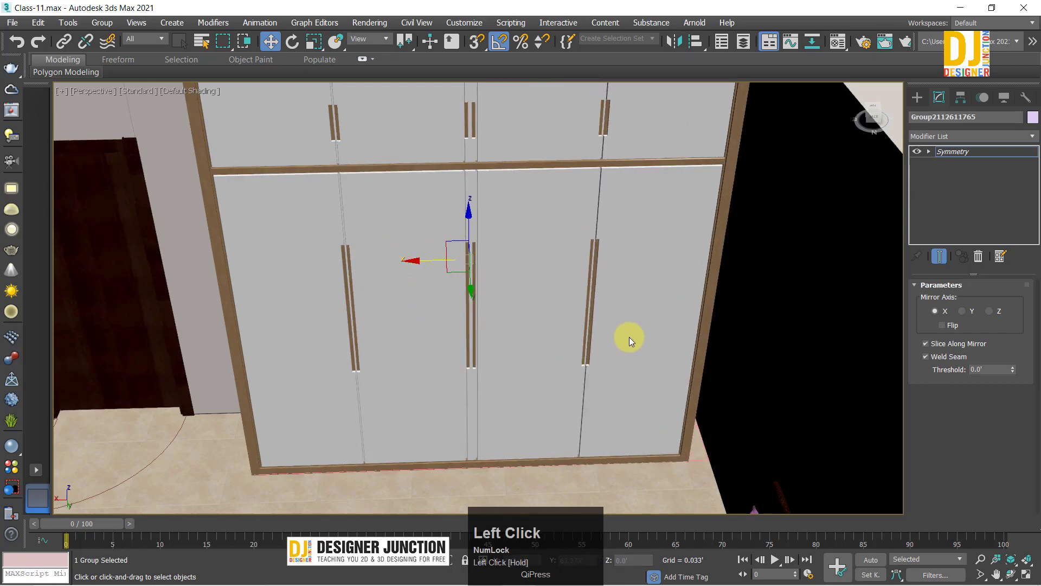
key(ctrl+z)
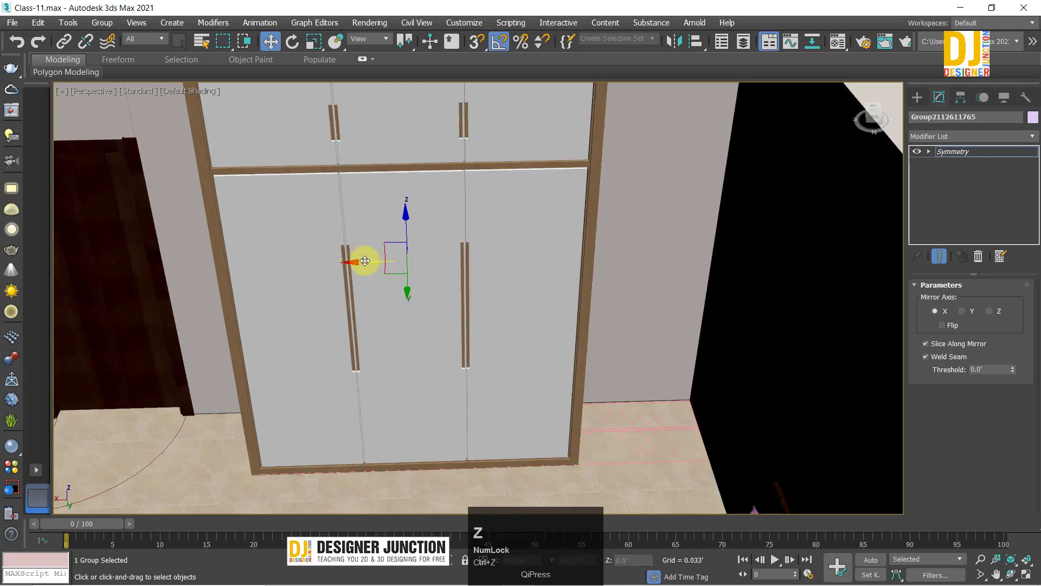
Step: Move the Symmetry mirror plane along X until the wardrobe has four doors and no handles at its centre
drag(365, 261, 425, 279)
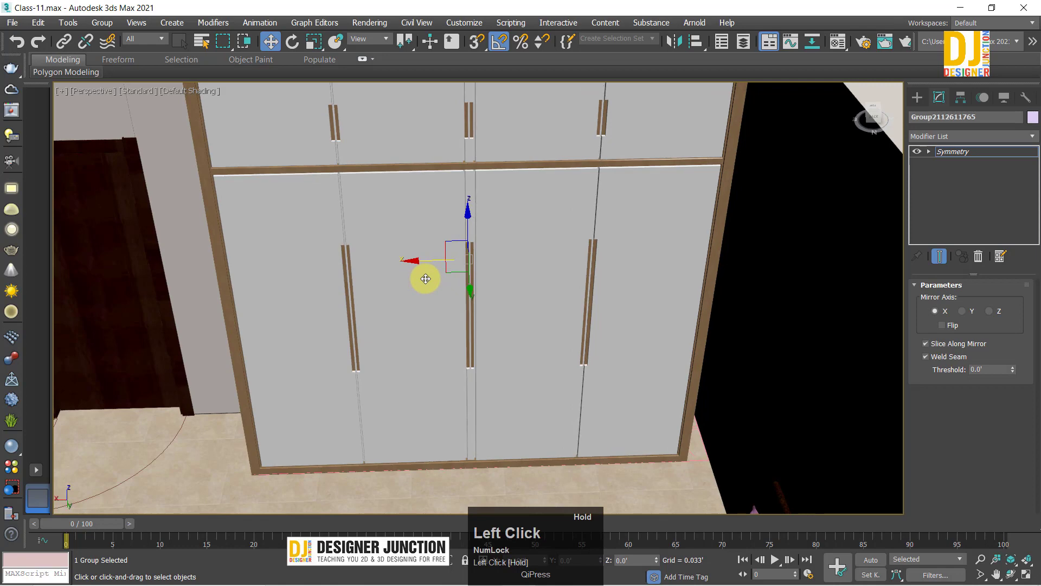
mouse_move(474, 267)
alt+middle_down()
mouse_move(473, 291)
mouse_move(462, 269)
mouse_move(465, 279)
alt+middle_up()
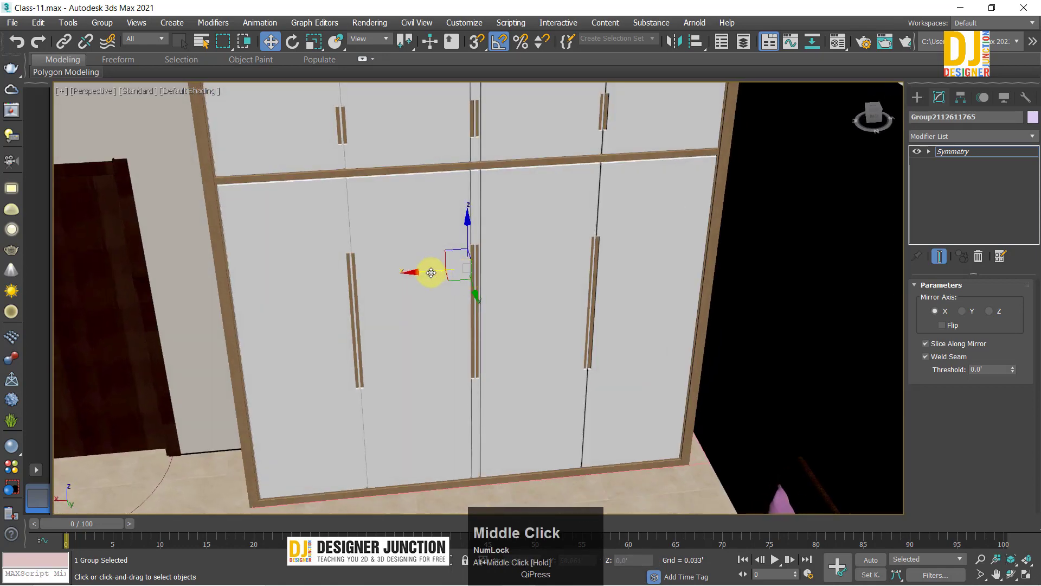
drag(432, 273, 427, 294)
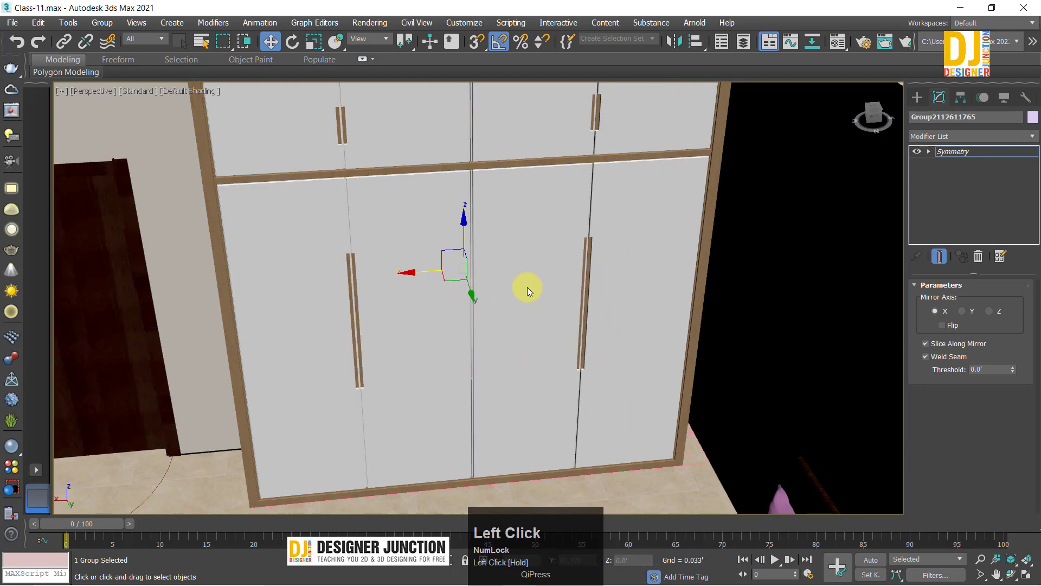
alt+middle_drag(527, 287, 511, 269)
alt+middle_drag(434, 266, 444, 277)
scroll(460, 278, up, 3)
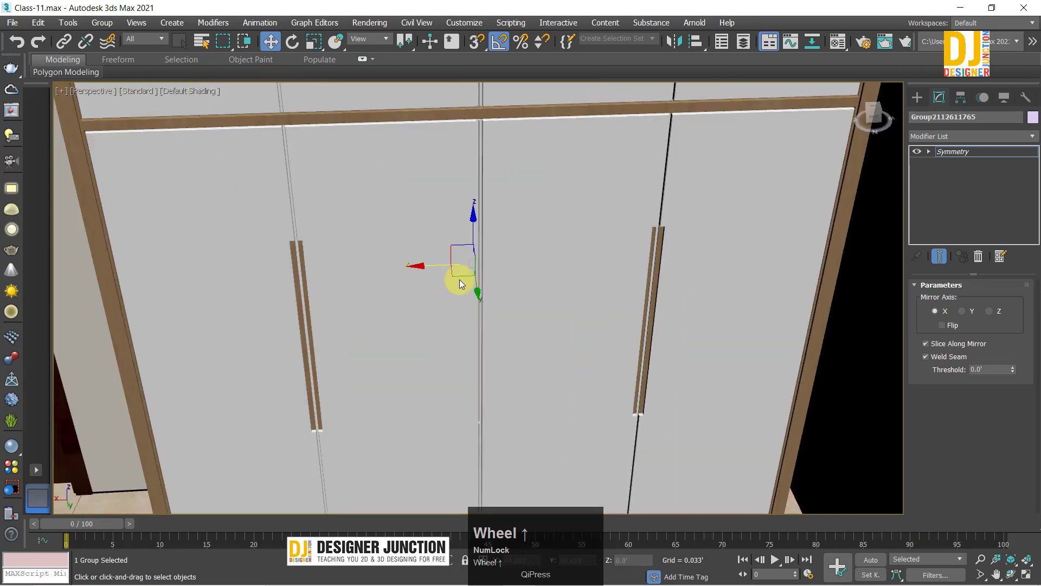
Step: Fine-tune the mirror plane along X at close range to remove the leftover brown strip at the centre seam, then exit mirror editing
drag(436, 265, 452, 266)
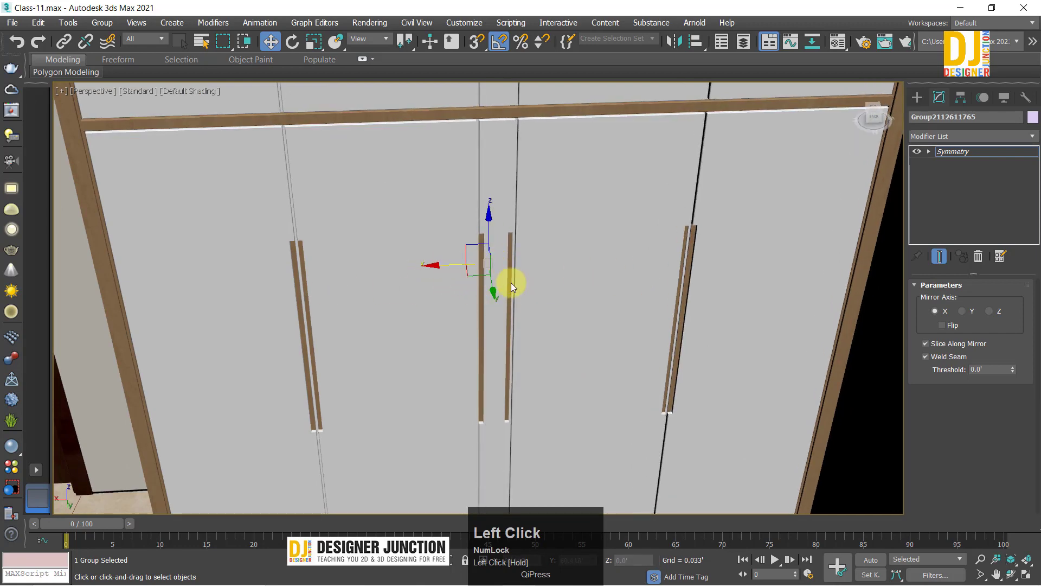
key(ctrl+z)
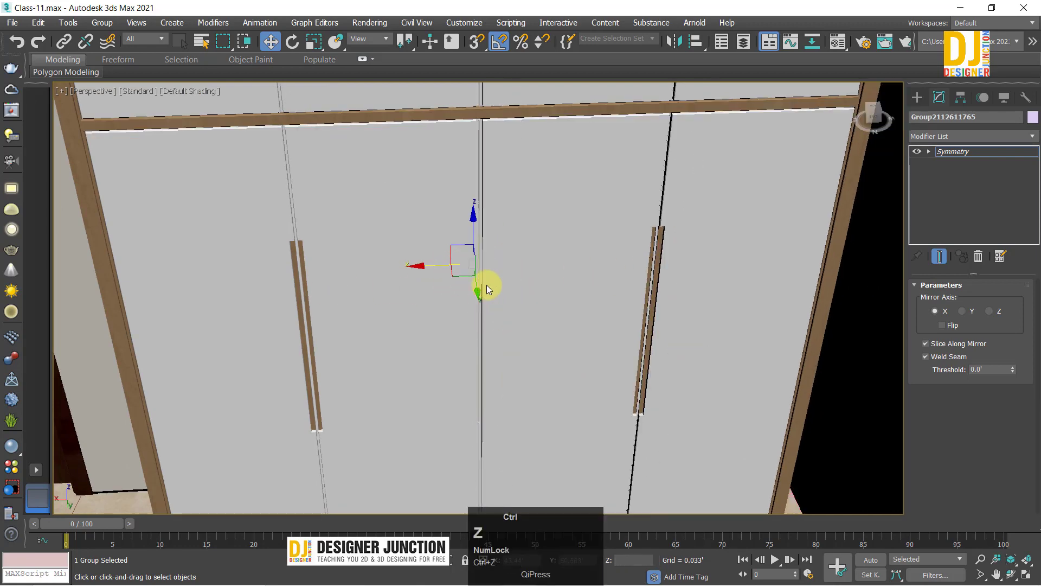
drag(436, 267, 432, 268)
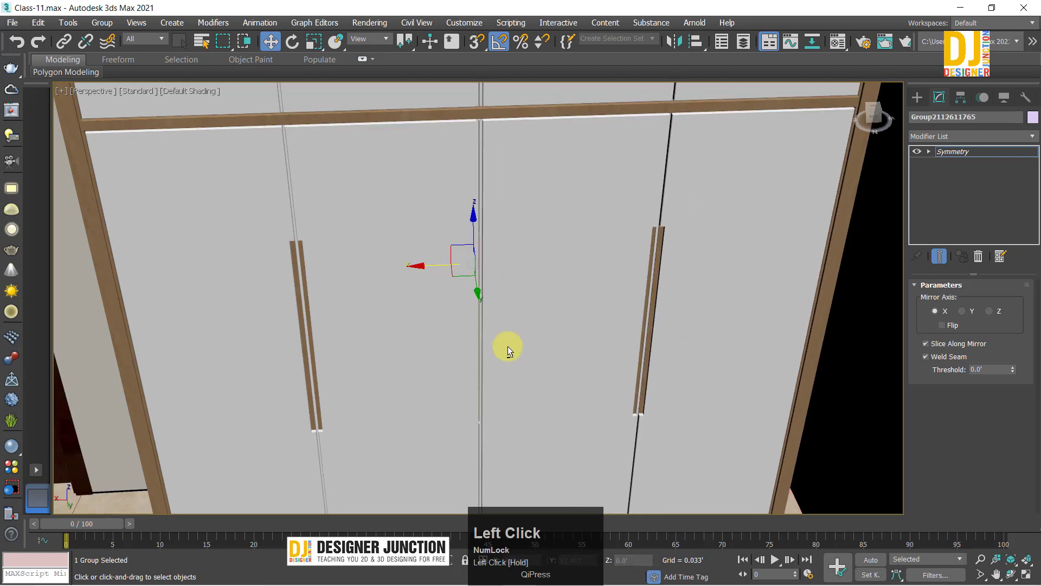
middle_drag(507, 346, 483, 304)
scroll(434, 237, up, 6)
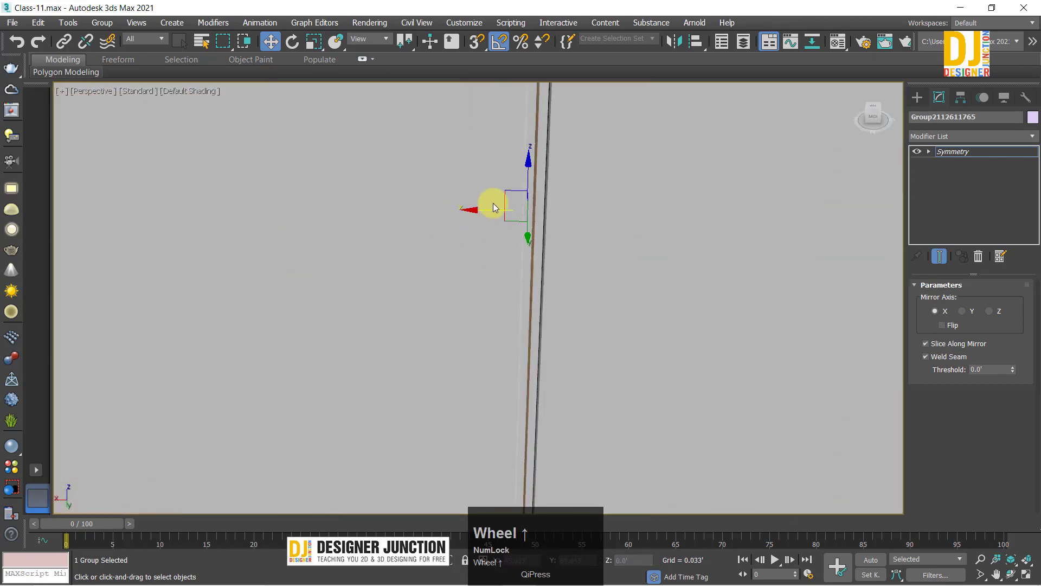
scroll(516, 205, up, 1)
middle_drag(516, 205, 411, 263)
scroll(439, 254, up, 2)
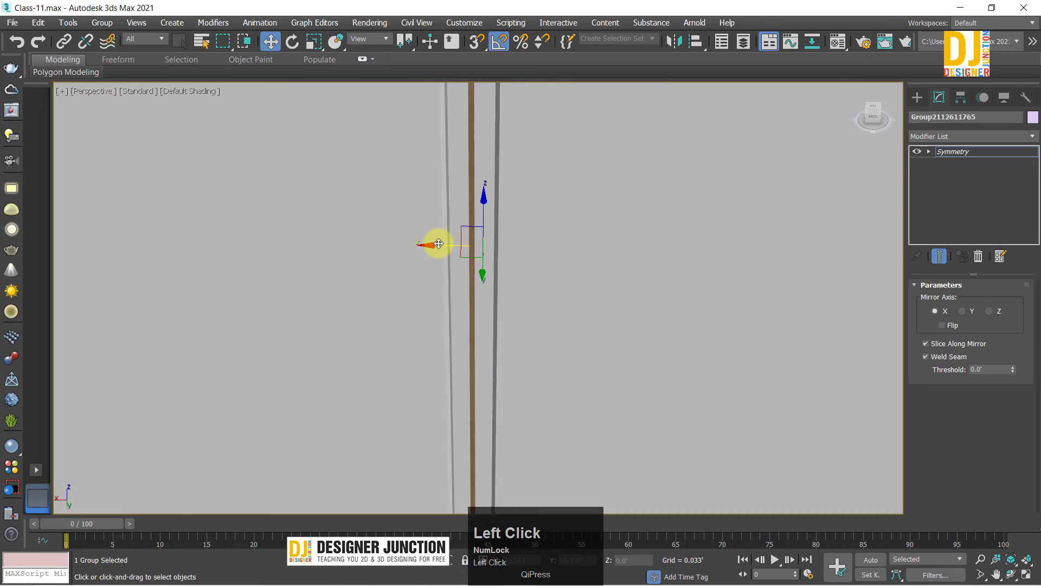
drag(439, 243, 436, 245)
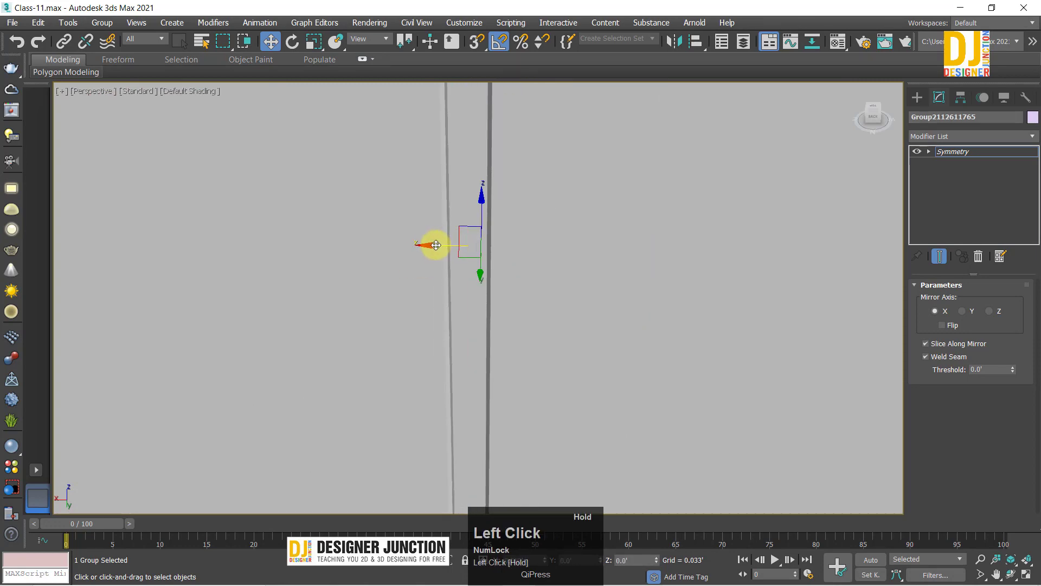
key(z)
alt+middle_drag(479, 274, 541, 173)
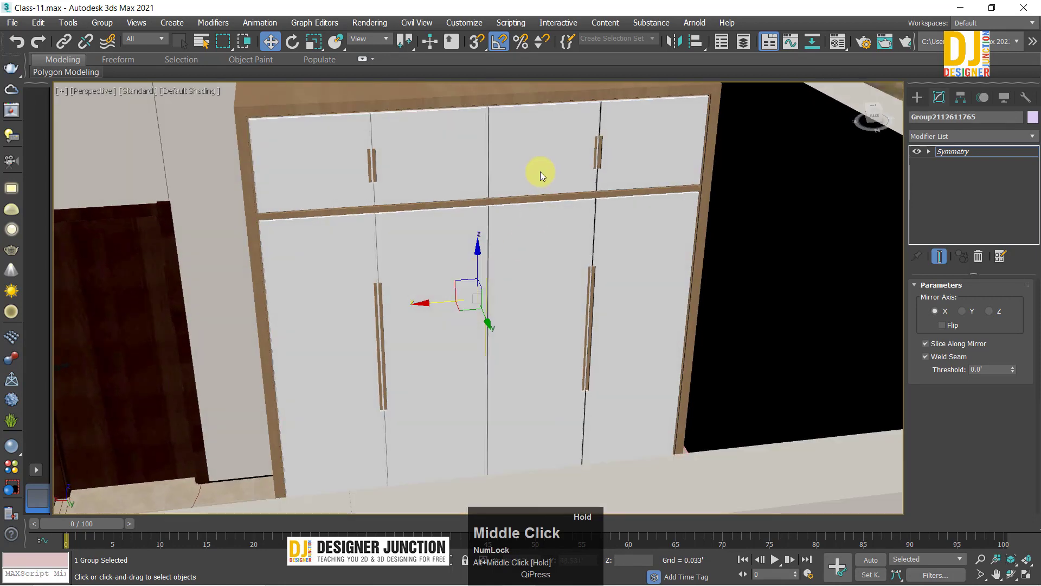
alt+middle_drag(481, 351, 485, 155)
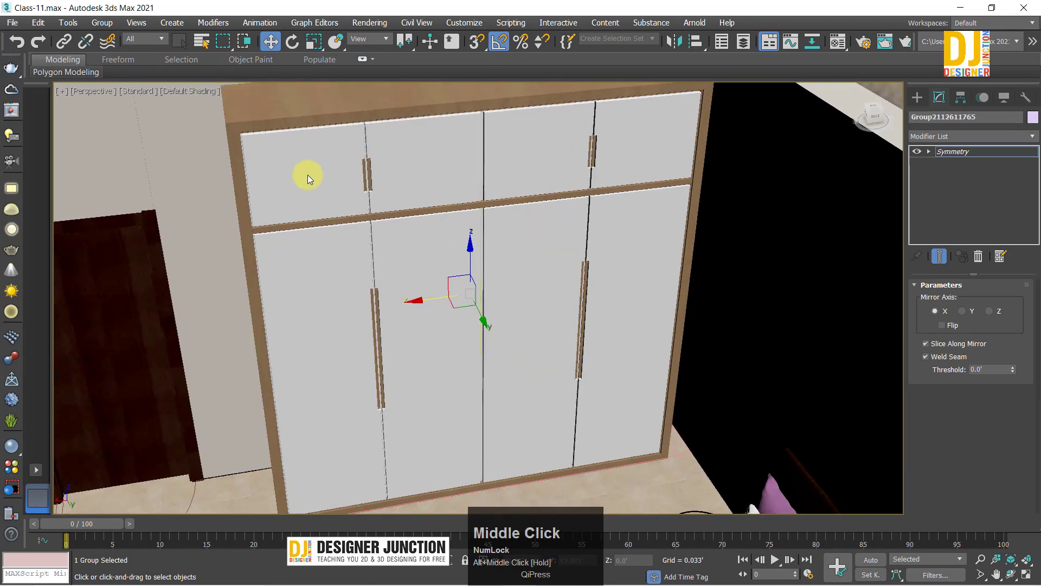
click(954, 151)
Step: Apply an FFD 2x2x2 modifier above Symmetry on the wardrobe group and show all four viewports
alt+middle_drag(488, 290, 363, 349)
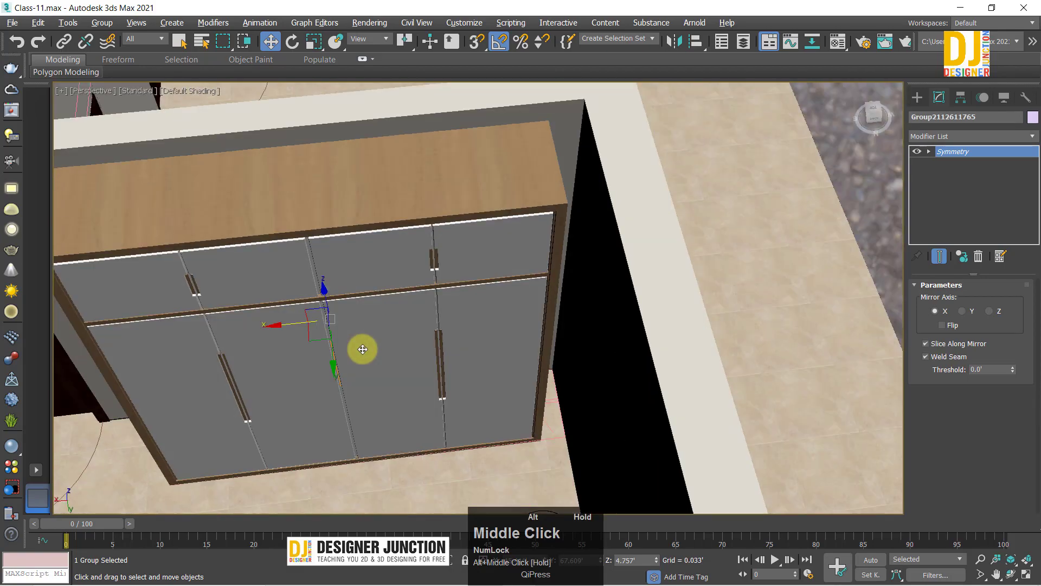
mouse_move(554, 428)
alt+middle_down()
mouse_move(493, 418)
mouse_move(548, 374)
mouse_move(572, 435)
alt+middle_up()
click(918, 136)
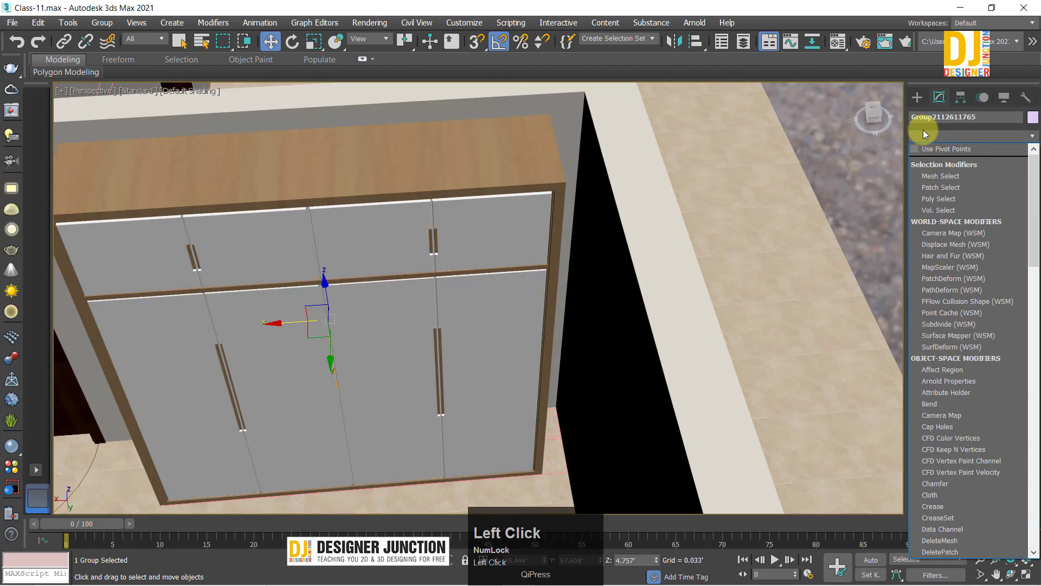
key(f)
click(925, 161)
key(alt+w)
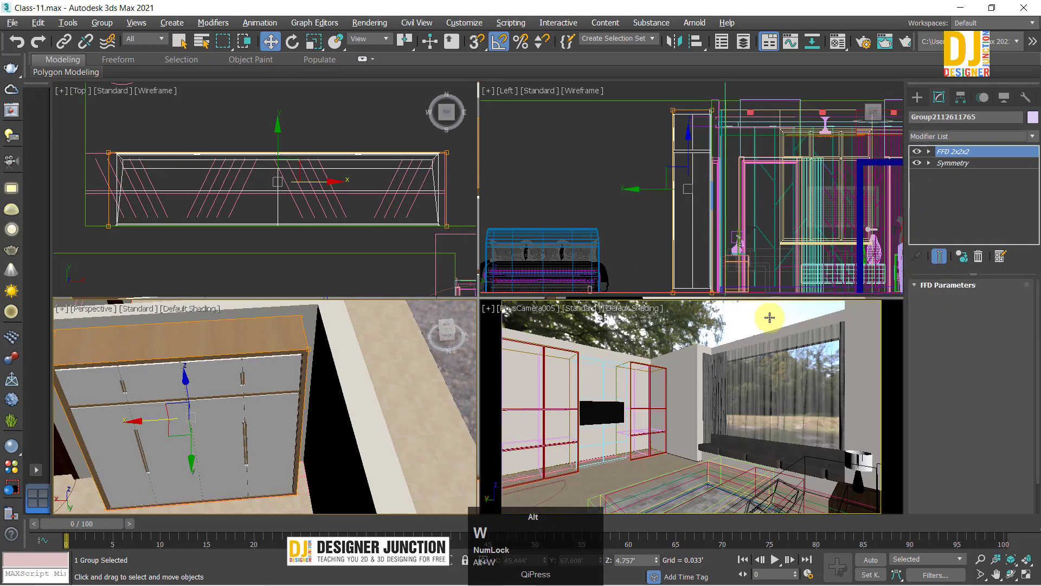
Step: Check the wardrobe's doors and its Symmetry mirror in the enlarged perspective view, and return to the FFD 2x2x2 modifier
key(alt+w)
key(alt+w)
key(alt+w)
middle_drag(469, 360, 530, 328)
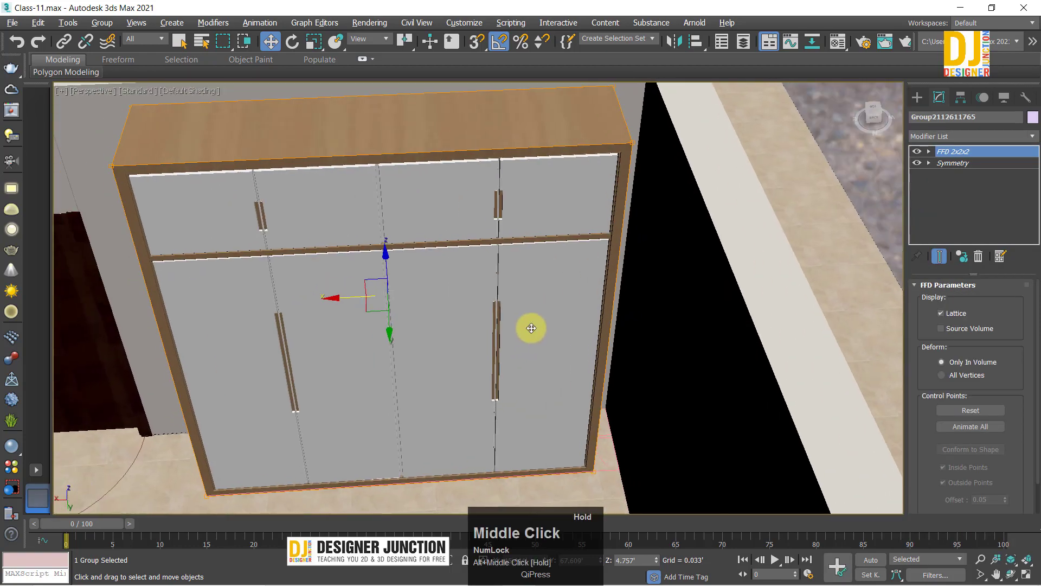
click(947, 174)
alt+middle_drag(554, 292, 448, 244)
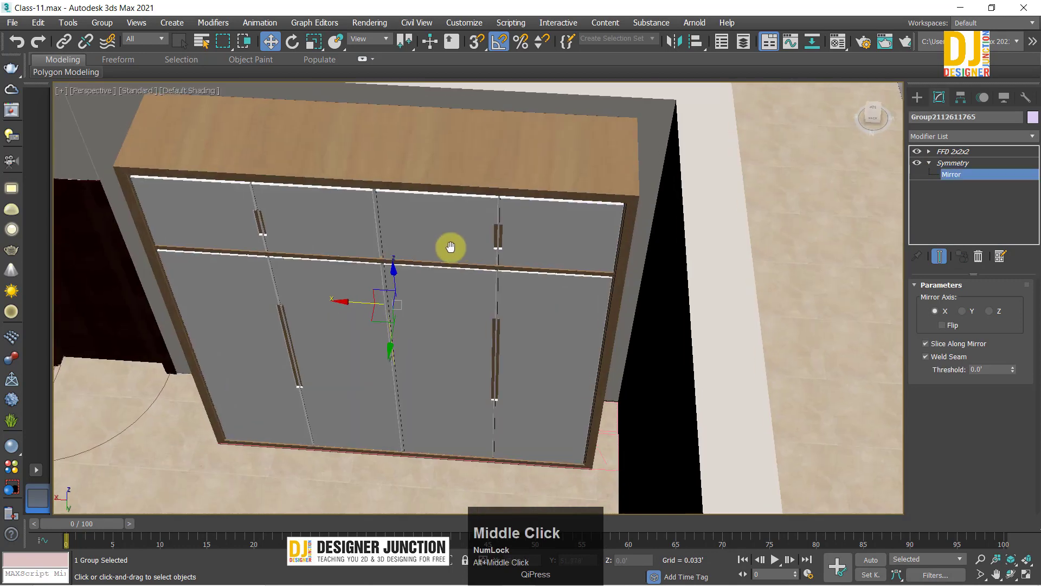
click(950, 164)
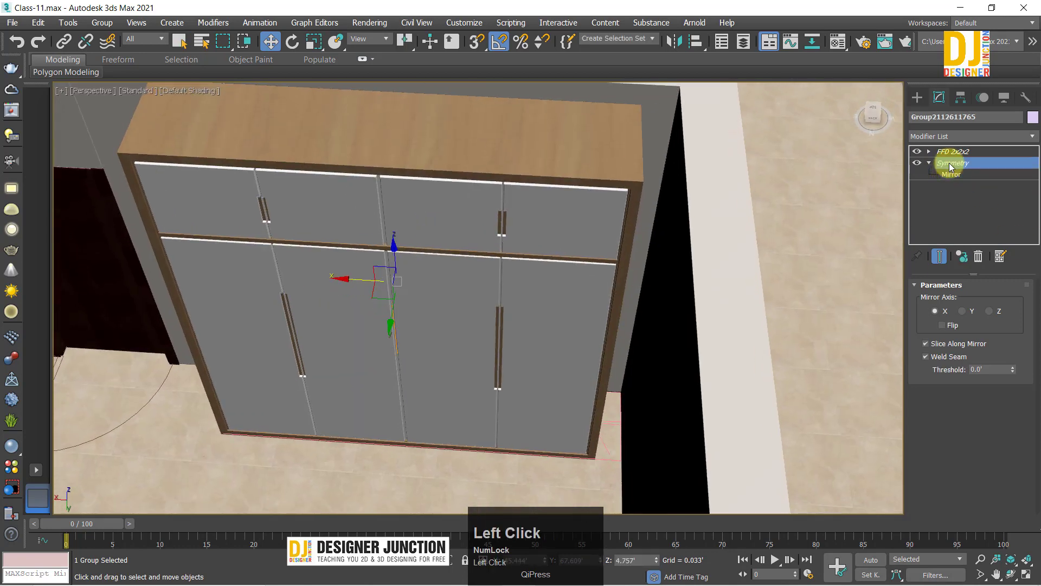
click(929, 162)
click(936, 154)
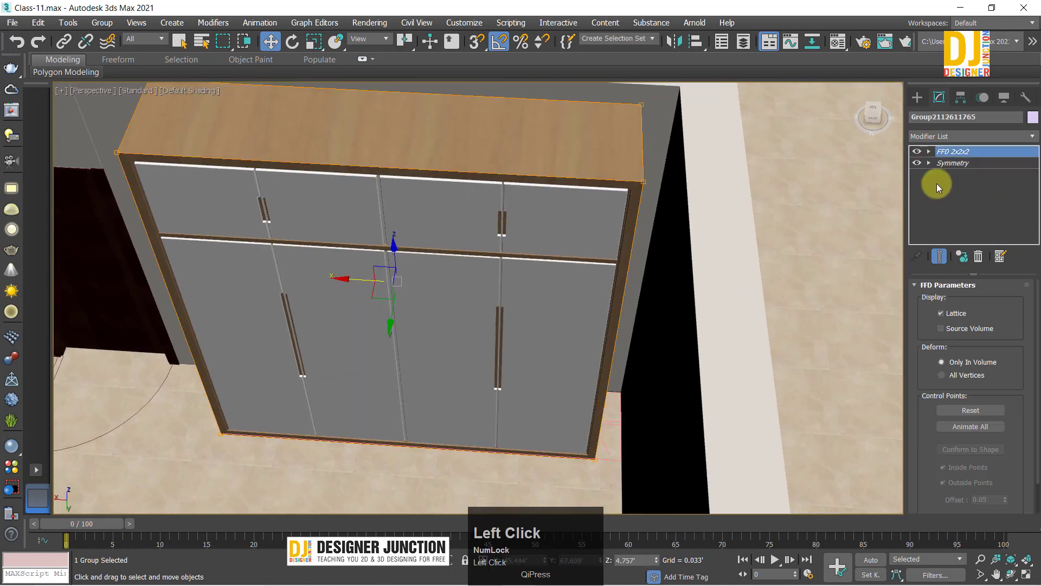
Step: Stretch the wardrobe along X by moving the FFD control points at its wall end flush with the wall, and exit control point editing
click(929, 152)
click(957, 163)
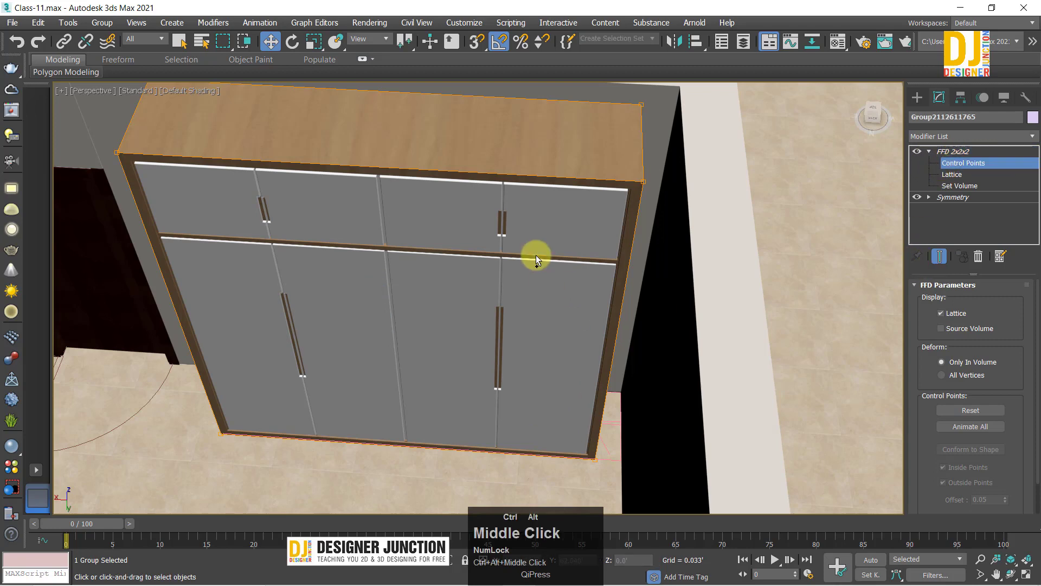
ctrl+alt+middle_drag(535, 259, 559, 198)
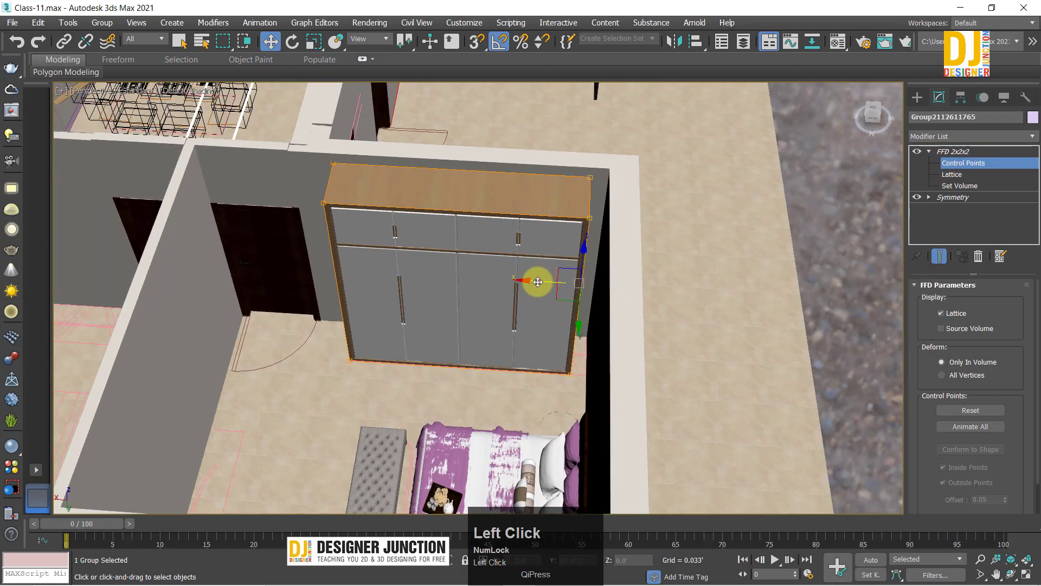
key(t)
key(z)
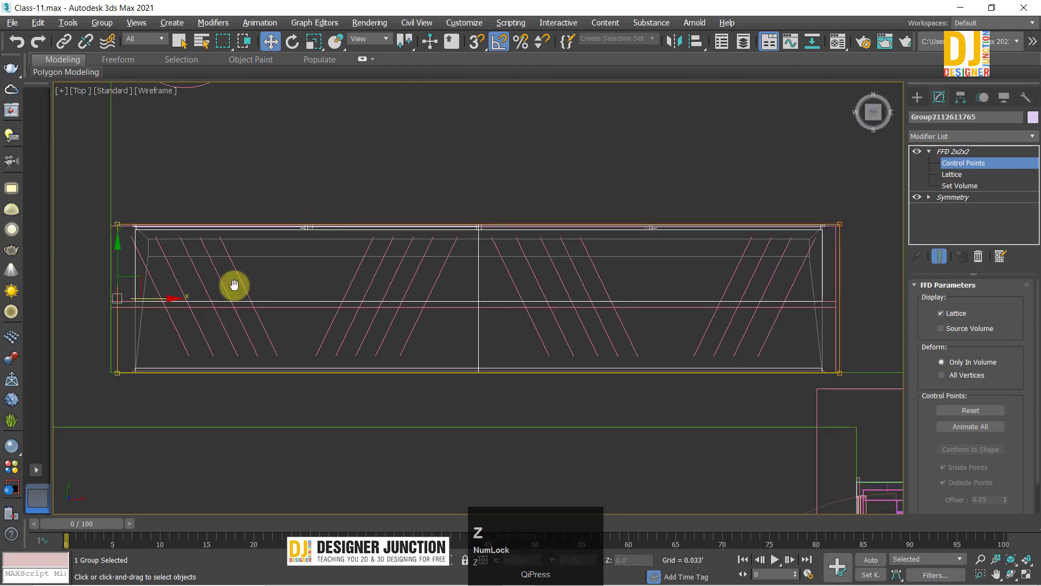
scroll(381, 309, up, 6)
drag(475, 278, 439, 284)
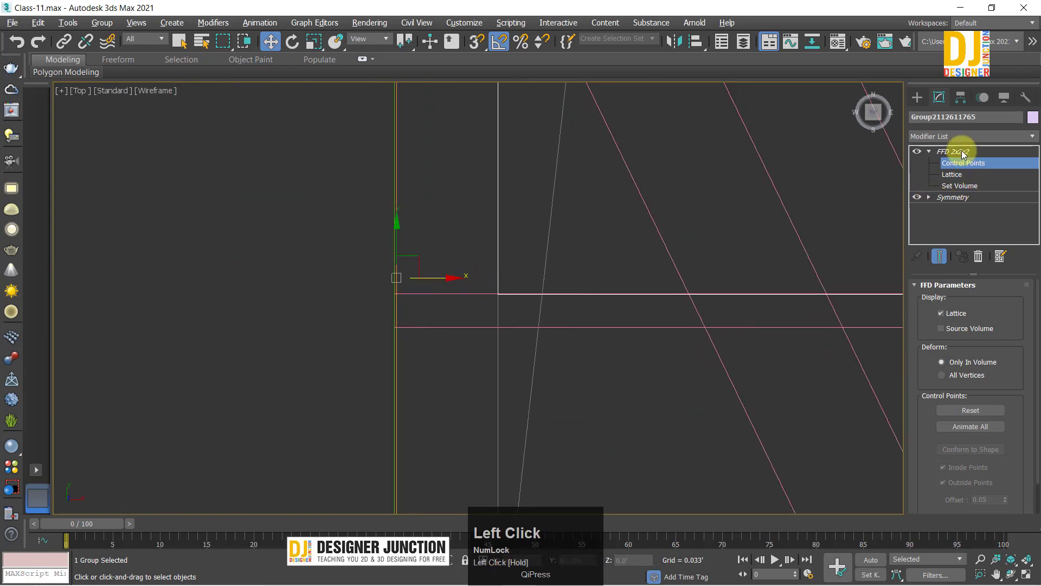
click(940, 153)
click(576, 350)
key(alt+w)
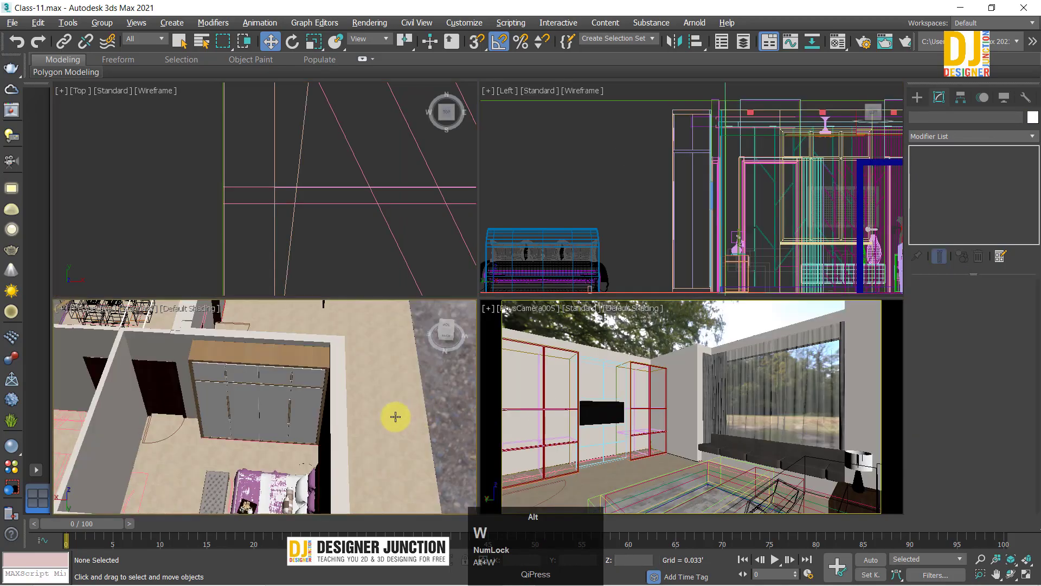
key(alt+w)
Step: Examine the bedroom in perspective, covering the fitted wardrobe, the bed with its bench, and the empty floor outlines
alt+middle_drag(370, 368, 548, 257)
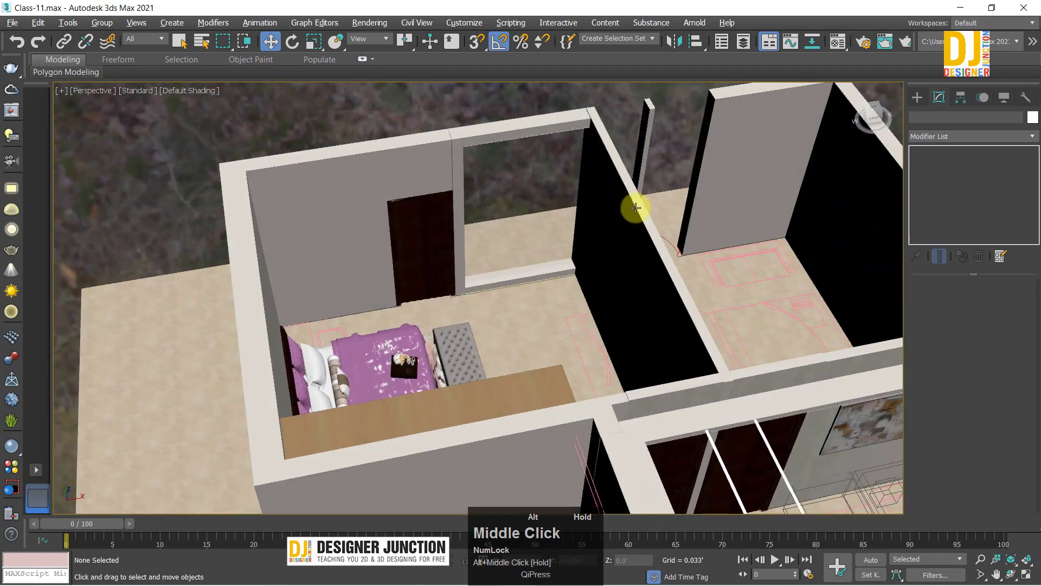
alt+middle_drag(635, 208, 556, 261)
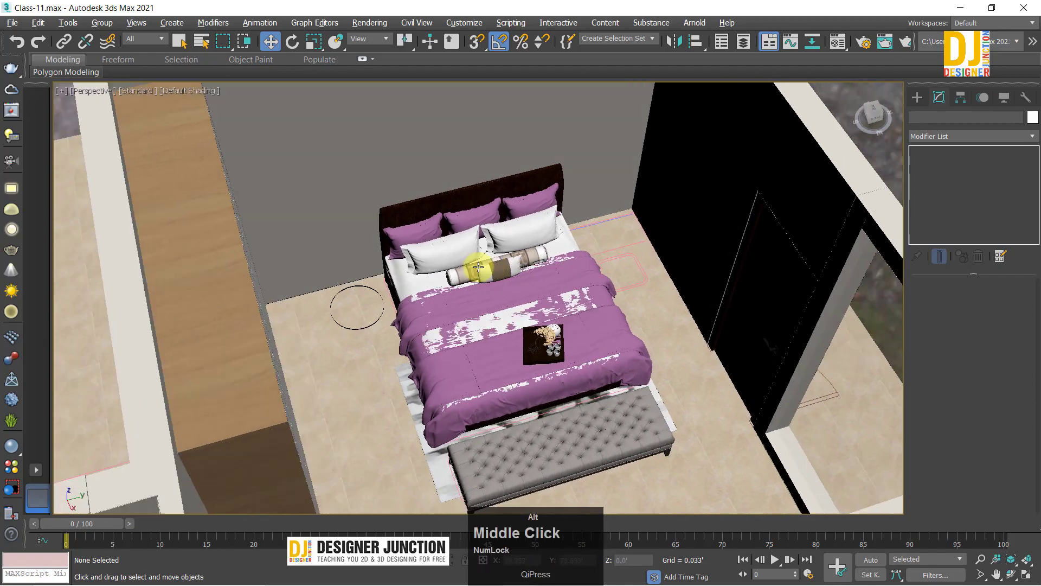
alt+middle_drag(478, 266, 507, 261)
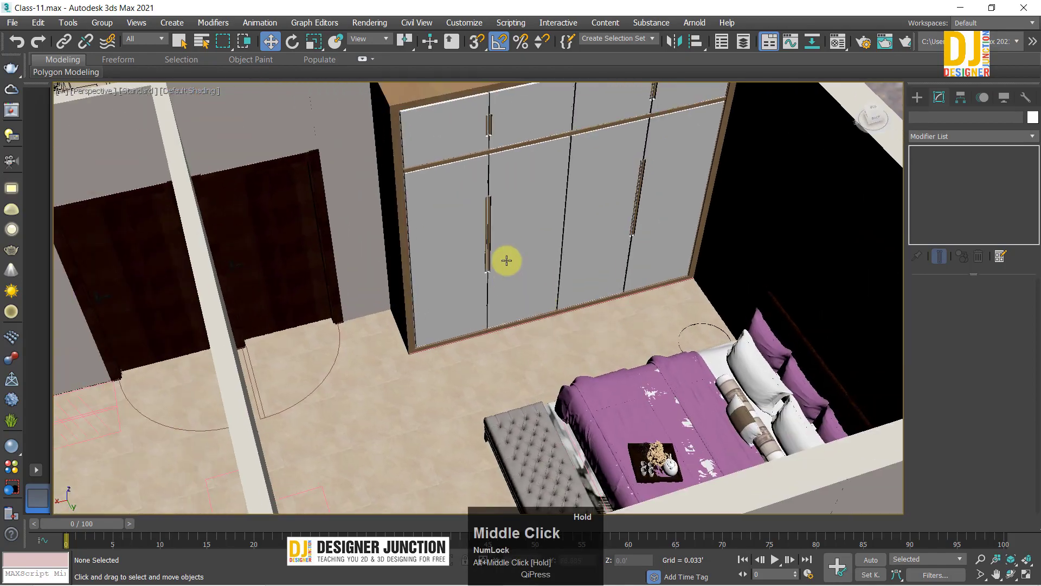
alt+middle_drag(517, 297, 480, 312)
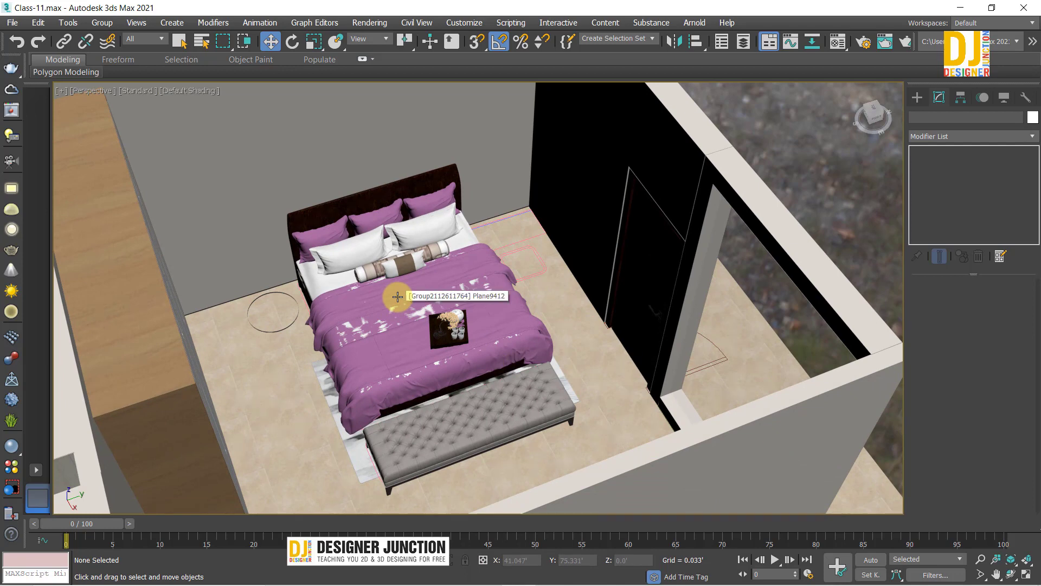
alt+middle_drag(423, 317, 515, 319)
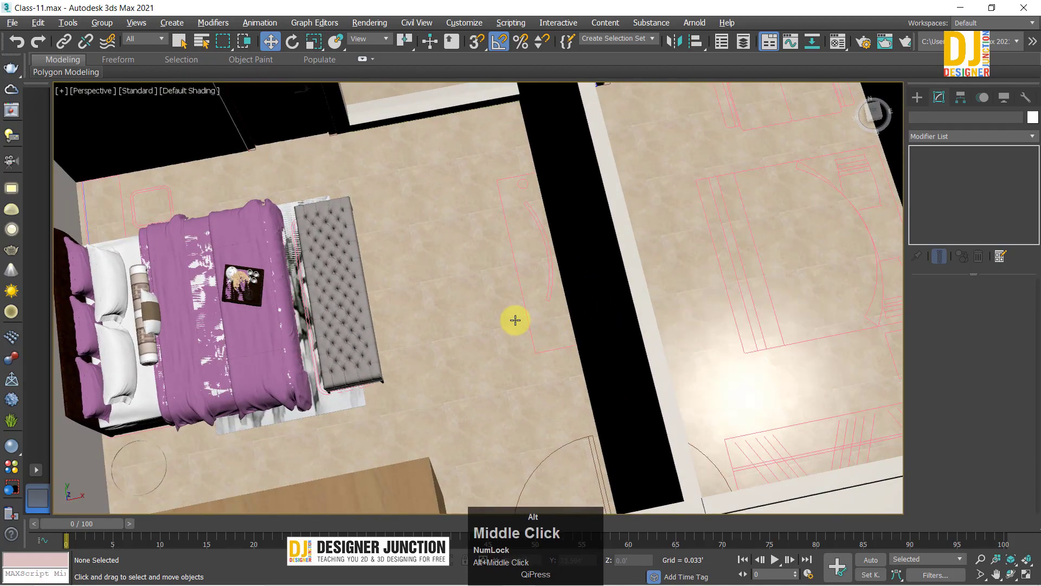
key(z)
scroll(464, 204, up, 5)
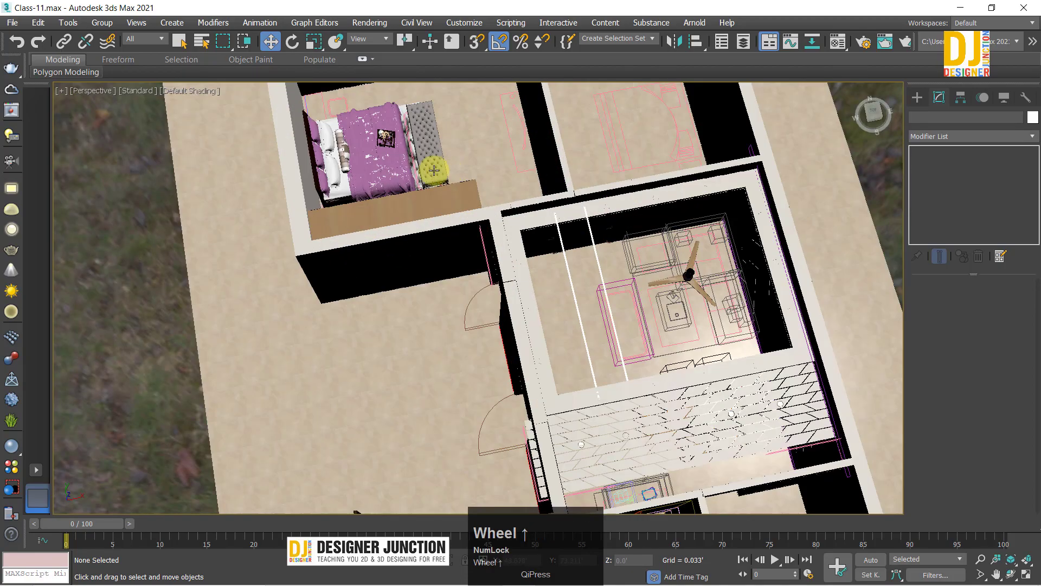
key(z)
alt+middle_drag(477, 196, 444, 225)
scroll(527, 206, down, 5)
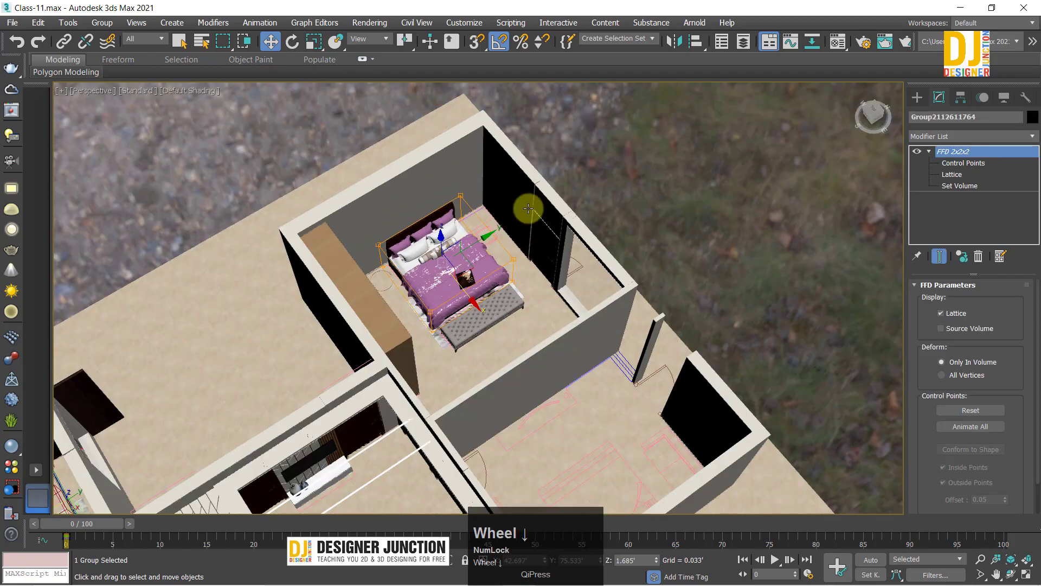
Step: Move the tufted bench closer to the foot of the bed in the top view so it meets its plan outline
click(715, 177)
alt+middle_drag(402, 252, 374, 292)
key(alt+w)
click(253, 214)
key(alt+w)
key(z)
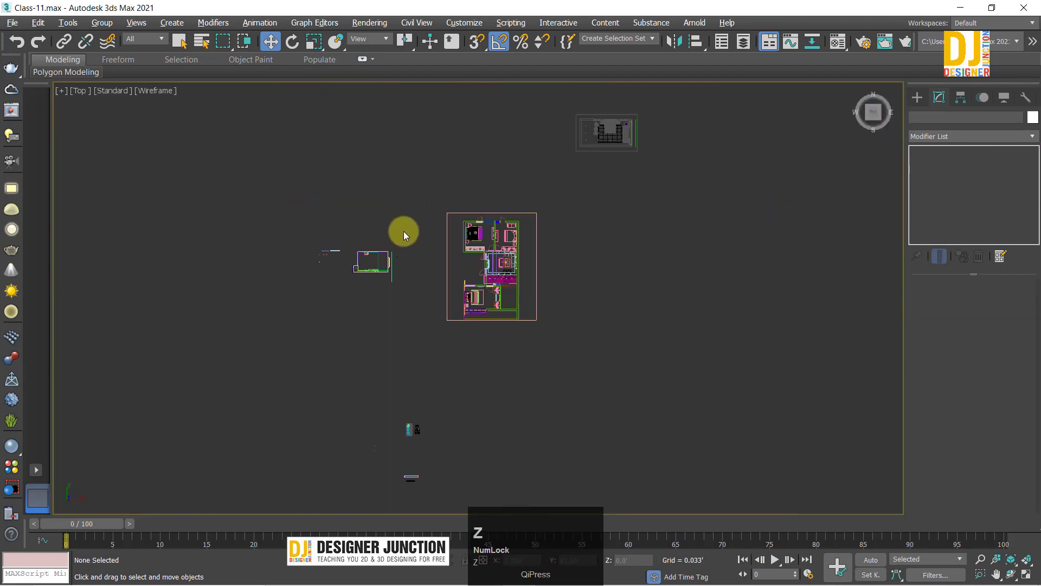
scroll(428, 237, up, 2)
scroll(565, 220, up, 15)
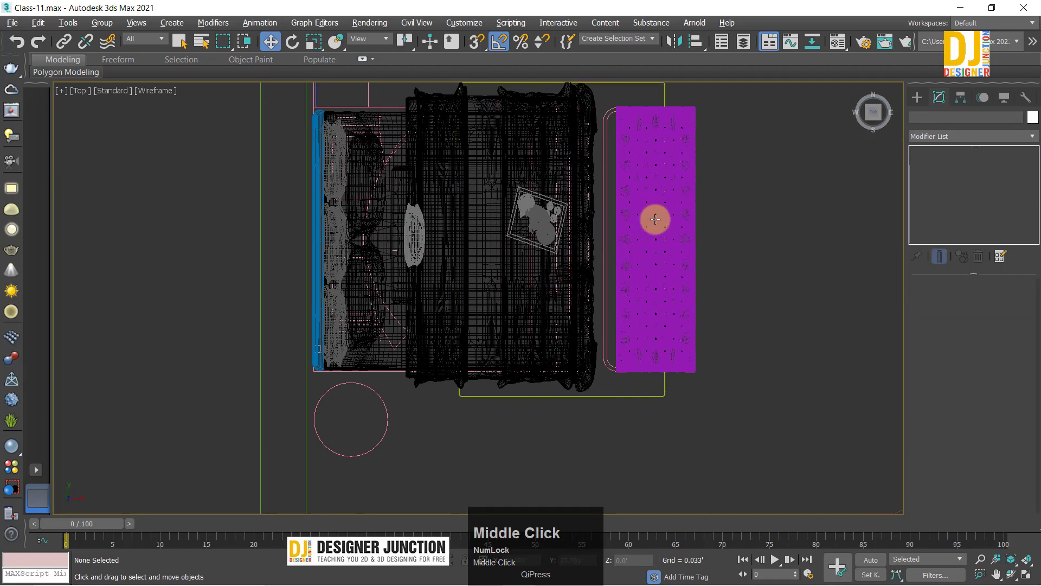
click(690, 234)
drag(697, 235, 687, 240)
click(363, 347)
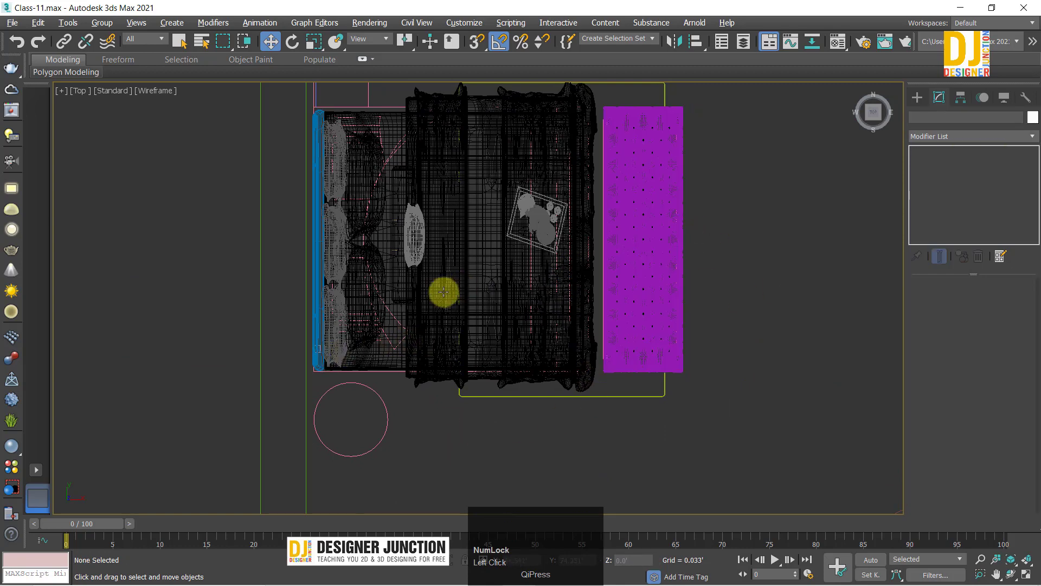
Step: Examine the bedroom plan around the bed, wardrobe and TV unit outlines for furniture still missing
mouse_move(371, 372)
ctrl+alt+middle_down()
mouse_move(390, 406)
mouse_move(378, 364)
ctrl+alt+middle_up()
middle_drag(490, 296, 740, 270)
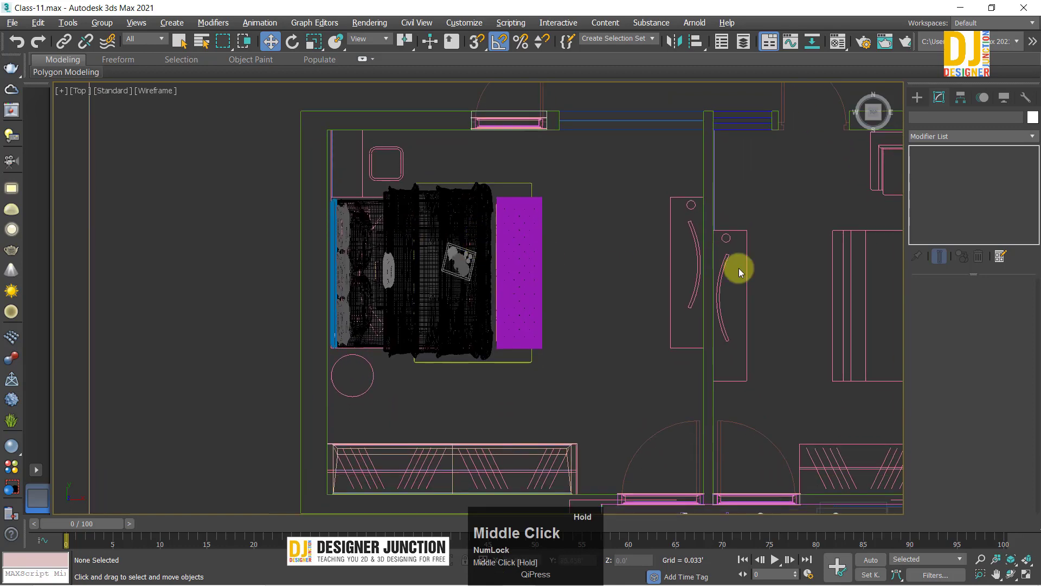
middle_drag(672, 331, 655, 241)
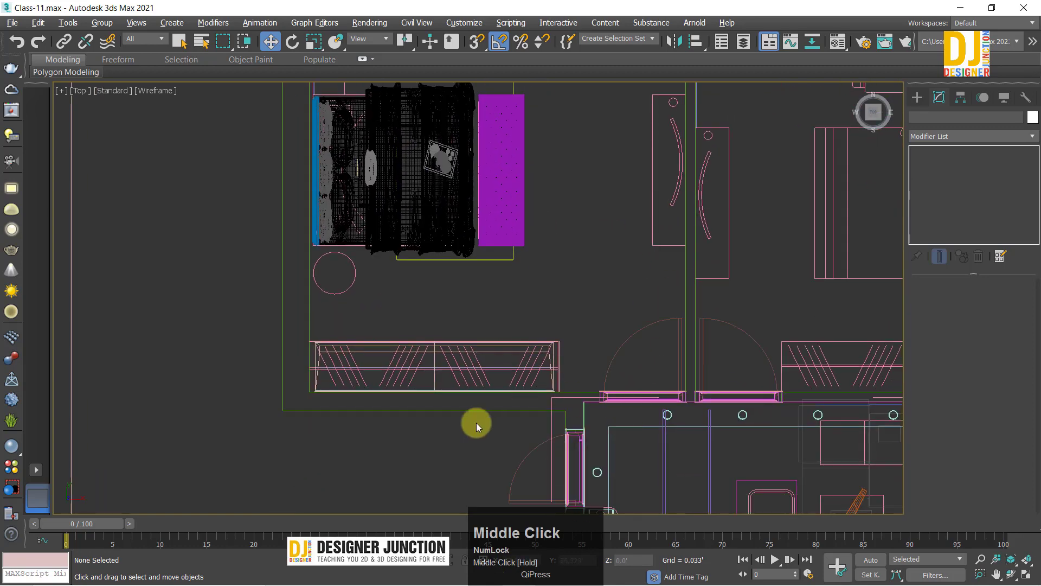
middle_drag(517, 341, 566, 450)
middle_drag(499, 355, 494, 346)
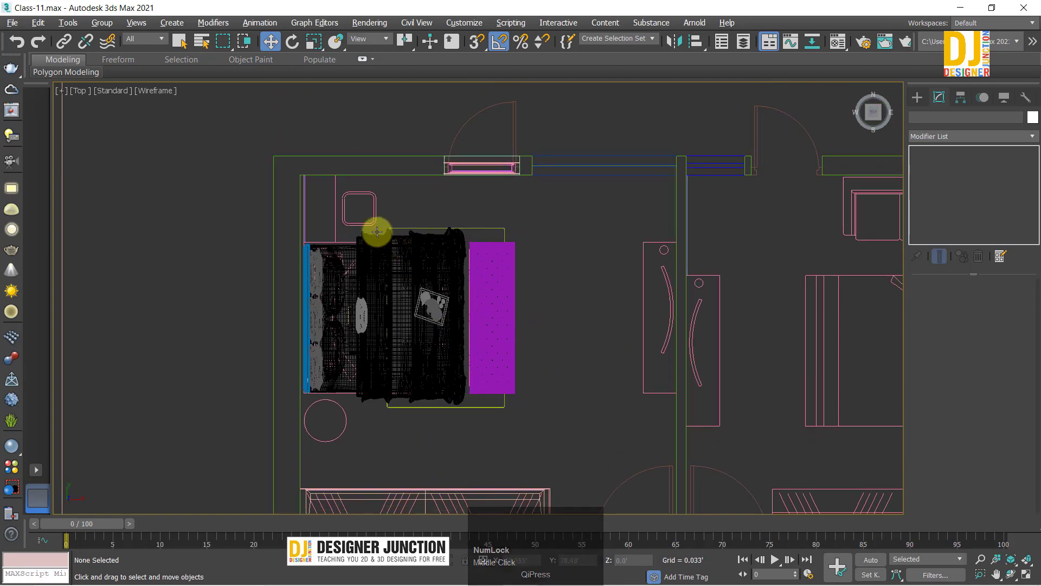
Step: Select the imported room model standing apart from the house in perspective, frame it, and clear the selection
key(alt+w)
click(279, 436)
key(alt+w)
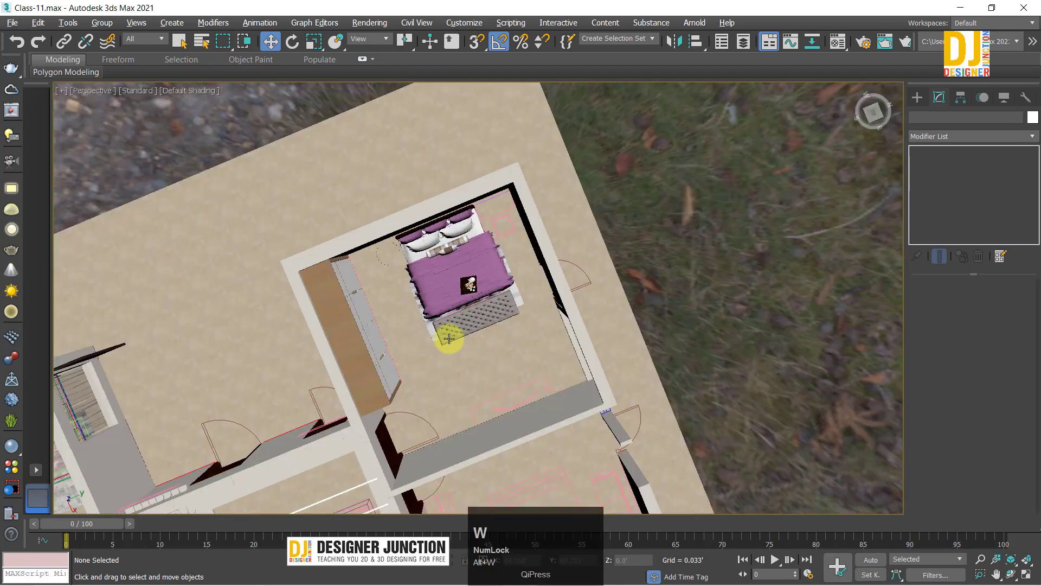
alt+middle_drag(569, 227, 396, 233)
middle_drag(396, 233, 136, 428)
key(z)
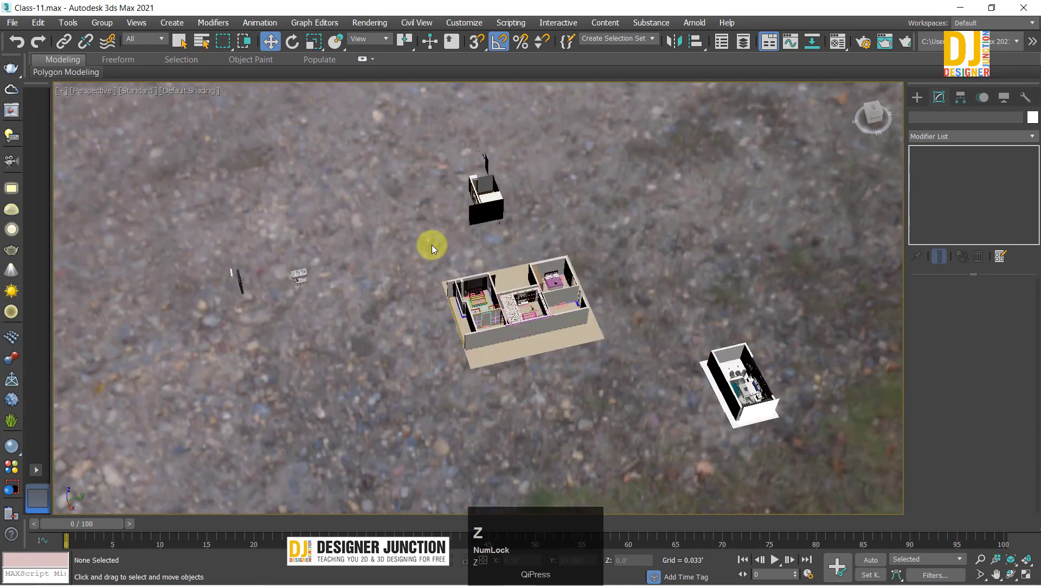
alt+middle_drag(432, 246, 461, 244)
drag(390, 324, 383, 324)
key(z)
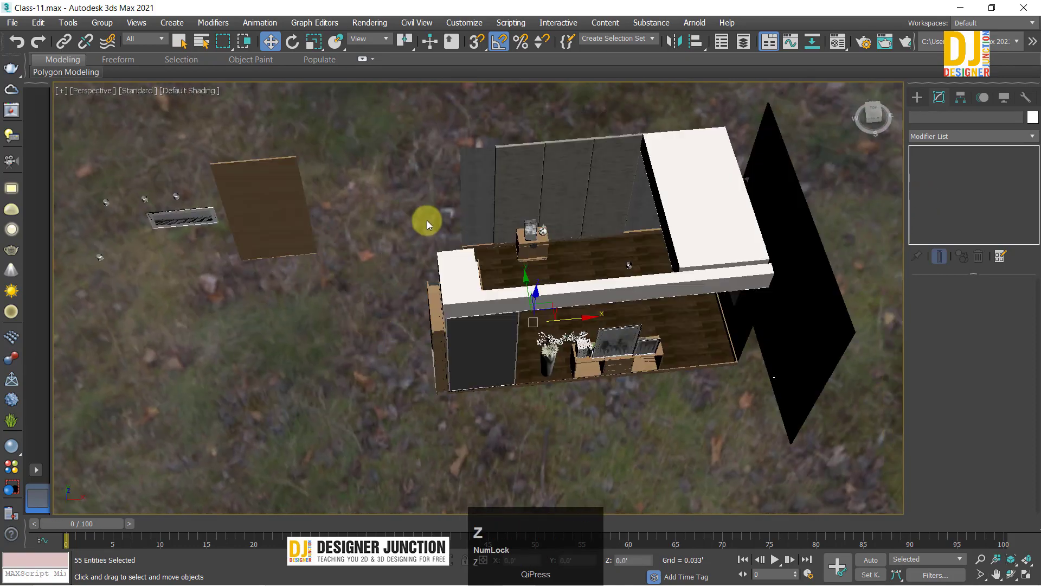
click(320, 158)
scroll(479, 198, up, 3)
alt+middle_drag(479, 197, 527, 183)
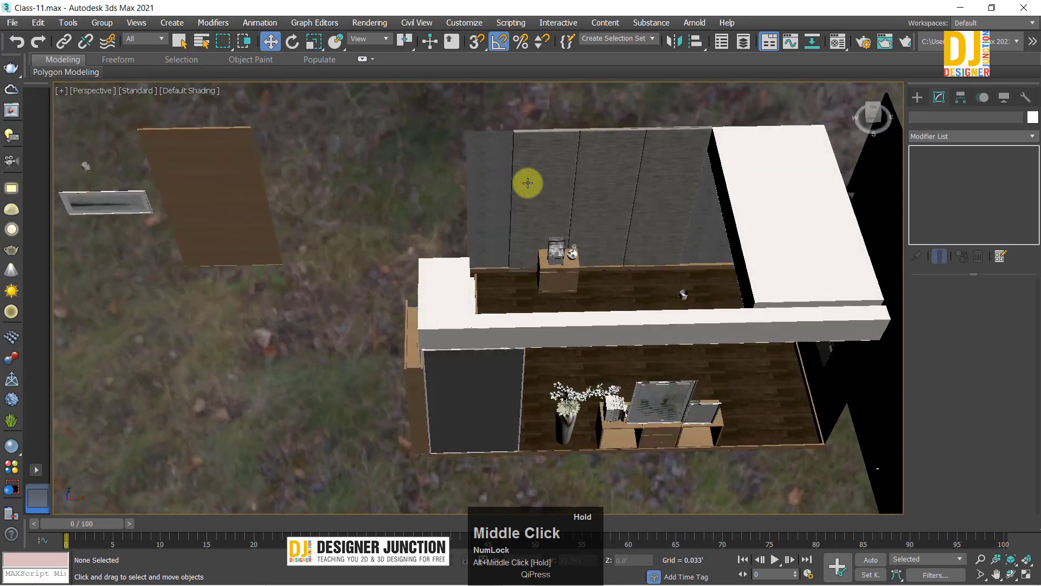
Step: Try moving the grey panelled wall away from the imported room, and undo the move
middle_drag(614, 176, 558, 217)
click(517, 205)
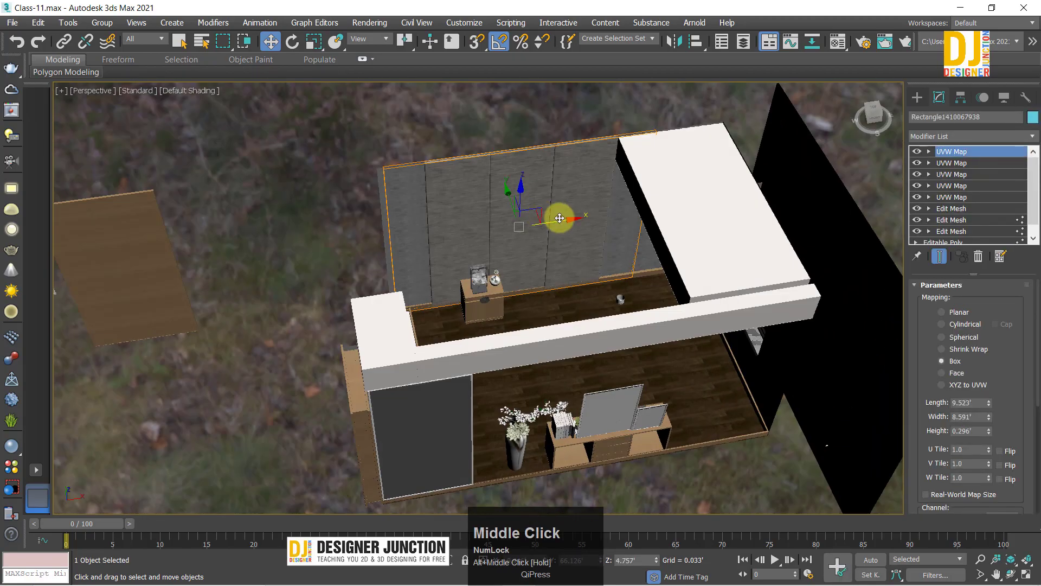
drag(552, 223, 383, 276)
key(ctrl+z)
click(246, 270)
Step: Delete the large white ceiling slab and the outer end wall from the imported room model
mouse_move(718, 266)
alt+middle_down()
mouse_move(735, 167)
mouse_move(735, 279)
alt+middle_up()
click(715, 186)
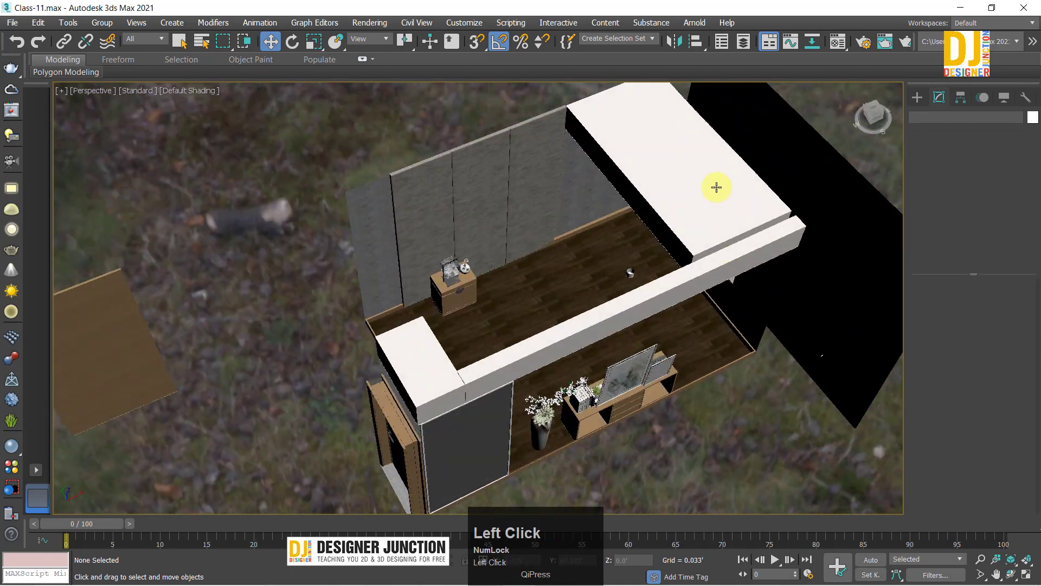
key(Delete)
middle_drag(704, 239, 700, 328)
click(669, 261)
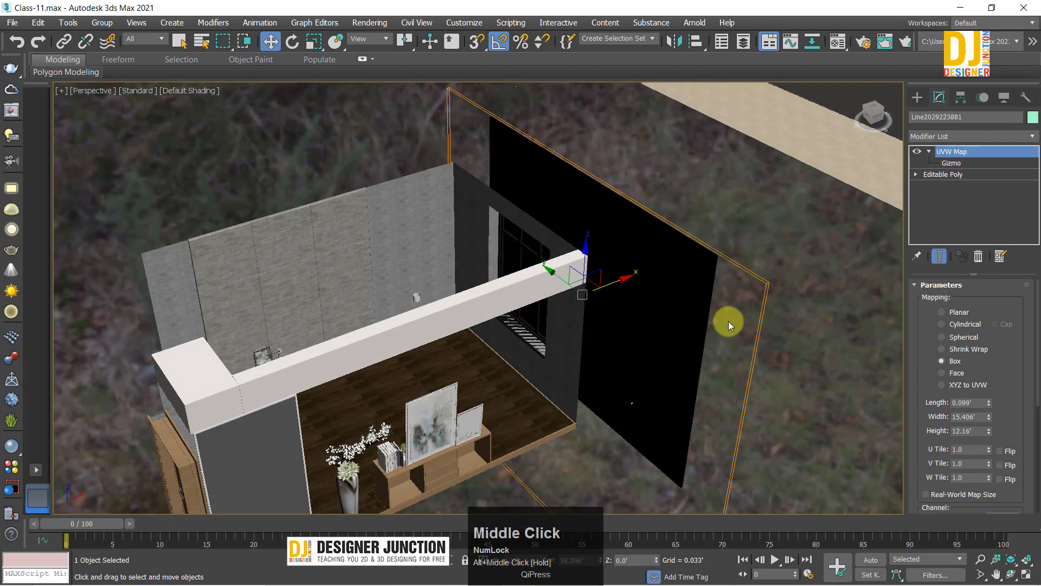
key(Delete)
Step: Examine the imported room's TV cabinet with its framed pictures, books and tall flower vase
alt+middle_drag(551, 244, 539, 296)
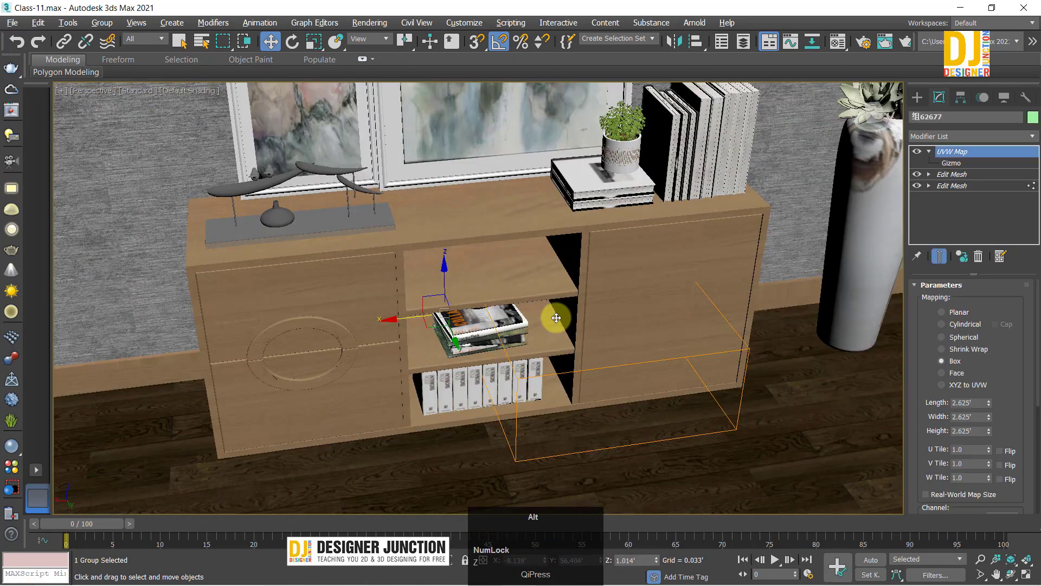
alt+middle_drag(551, 314, 469, 284)
click(699, 307)
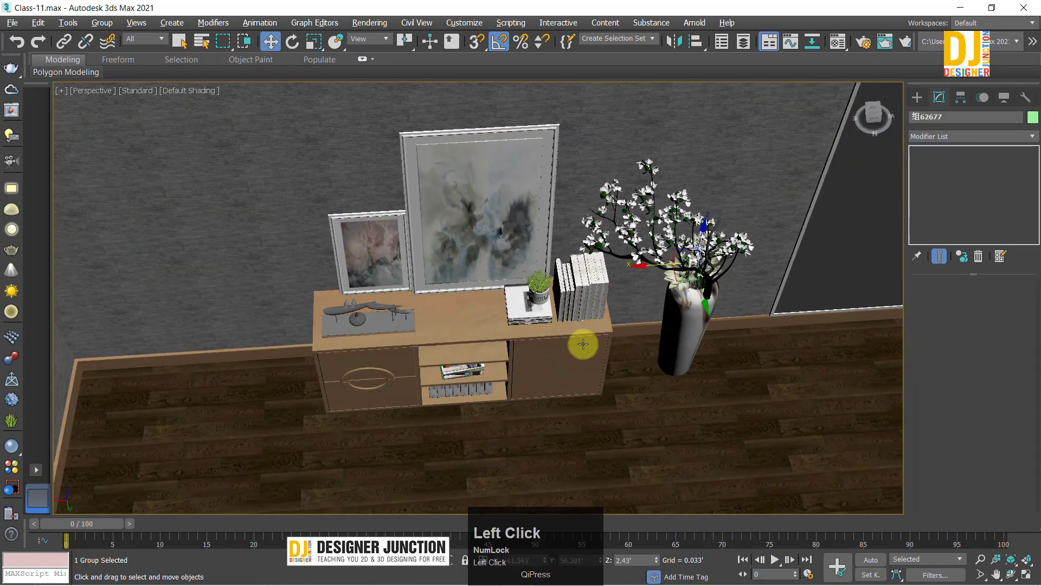
ctrl+alt+middle_drag(493, 356, 598, 253)
middle_drag(599, 253, 607, 348)
scroll(441, 279, up, 4)
alt+middle_drag(441, 279, 558, 179)
middle_drag(559, 179, 574, 326)
Step: Remove the grey wall behind the TV cabinet and the wall around the black window frame
click(532, 289)
click(530, 409)
scroll(574, 386, down, 3)
alt+middle_drag(574, 386, 669, 348)
click(453, 371)
alt+middle_drag(453, 372, 464, 331)
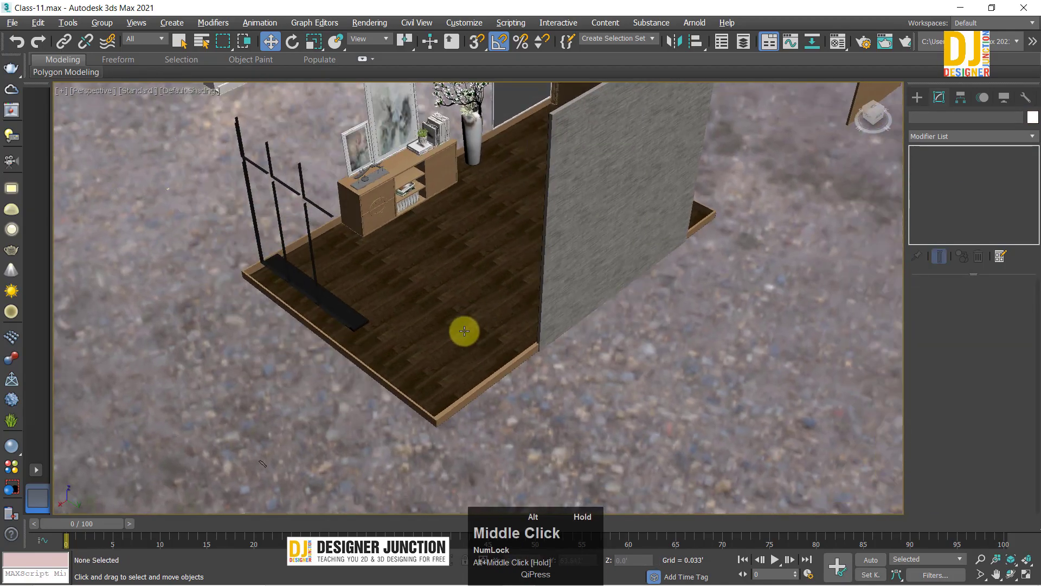
alt+middle_drag(465, 281, 483, 264)
Step: Examine the imported room's remaining door, dark panel, ceiling band and grey panelled wall by selecting and viewing them
click(658, 263)
alt+middle_drag(657, 263, 640, 299)
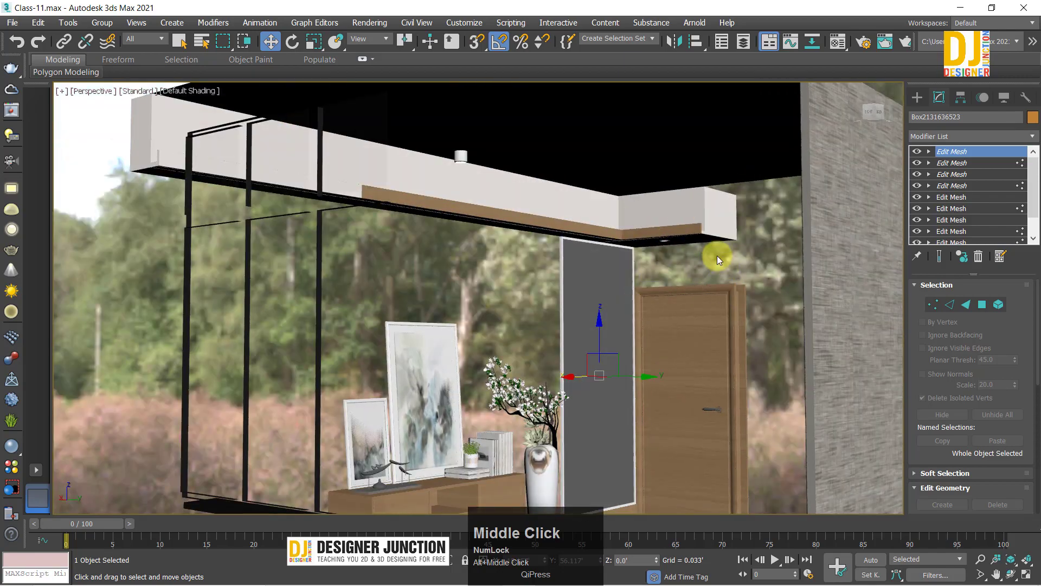
alt+middle_drag(717, 255, 392, 290)
click(392, 291)
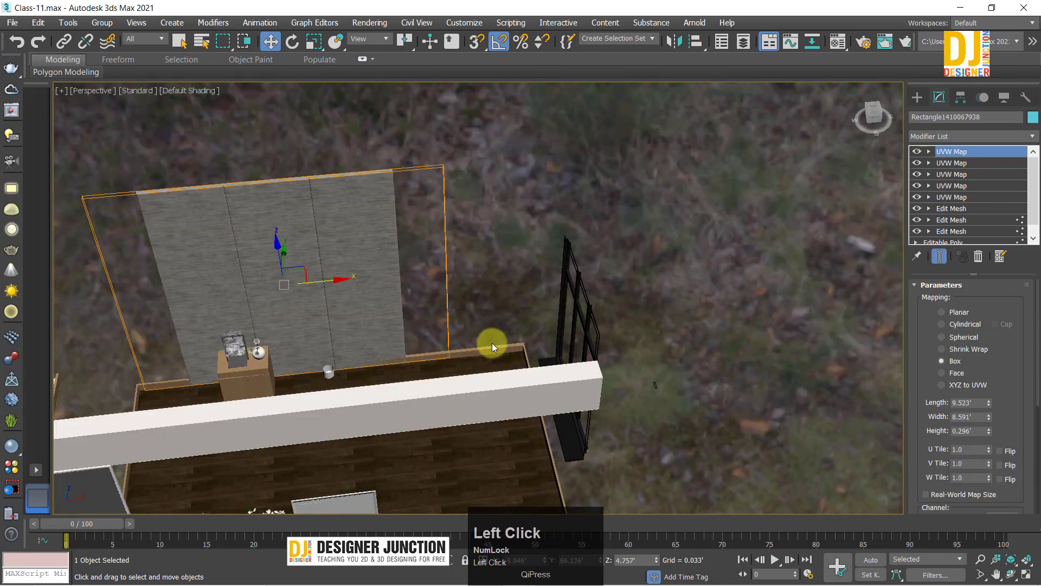
click(783, 251)
alt+middle_drag(467, 260, 376, 344)
click(613, 400)
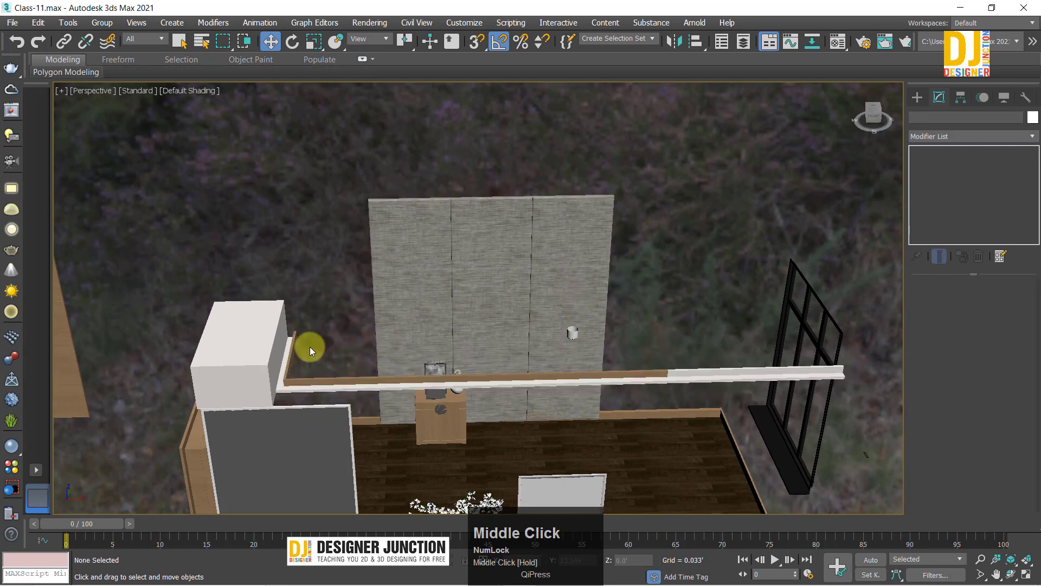
Step: Delete the ceiling band, the white block and the leftover white strip from the imported TV cabinet room
key(Delete)
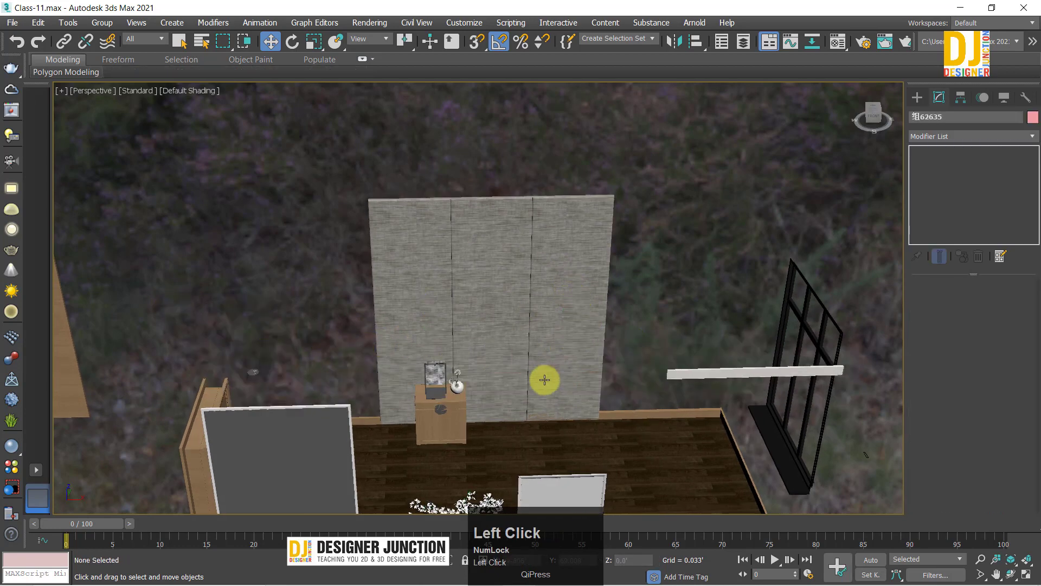
click(716, 374)
key(Delete)
Step: Examine the remaining pieces of the TV cabinet room from several sides and select the cabinet
middle_drag(449, 367, 440, 387)
alt+middle_drag(525, 336, 531, 391)
middle_drag(532, 391, 569, 342)
scroll(569, 341, down, 1)
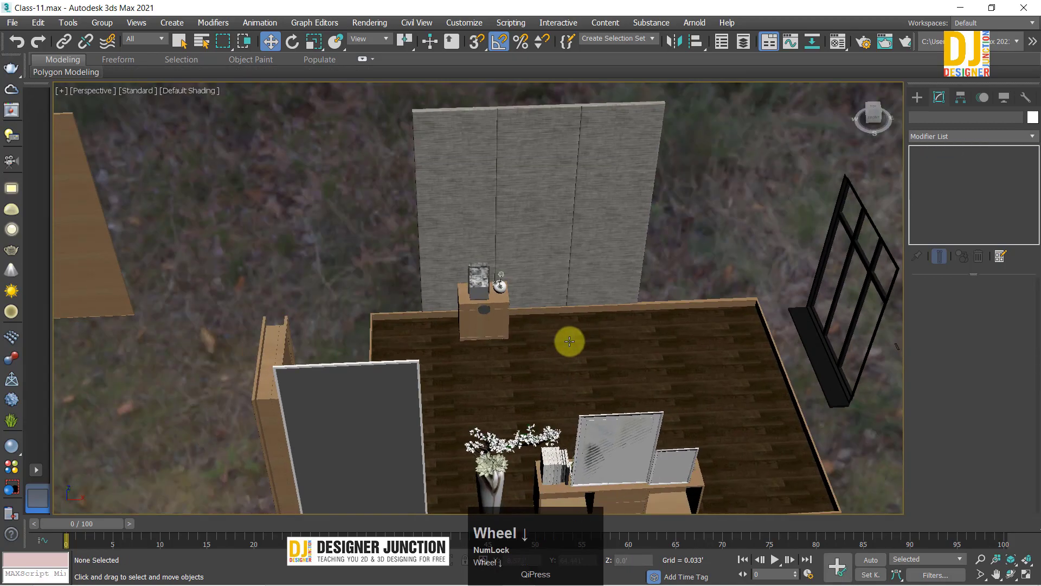
scroll(569, 341, down, 5)
alt+middle_drag(344, 298, 395, 332)
click(471, 292)
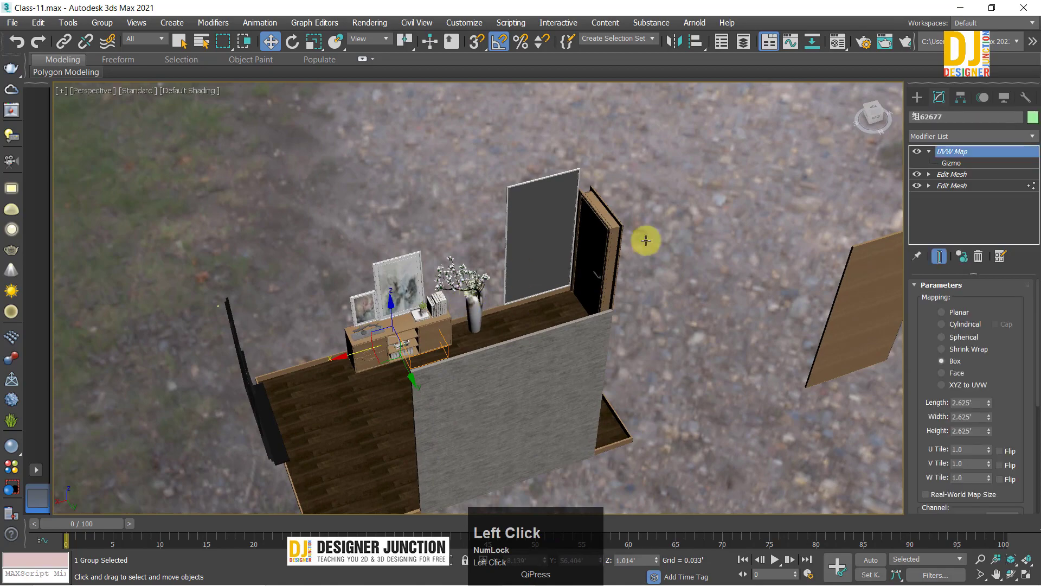
Step: Delete the bed with its bedside tables from the other imported bedroom model
click(645, 240)
key(z)
alt+middle_drag(501, 352, 532, 390)
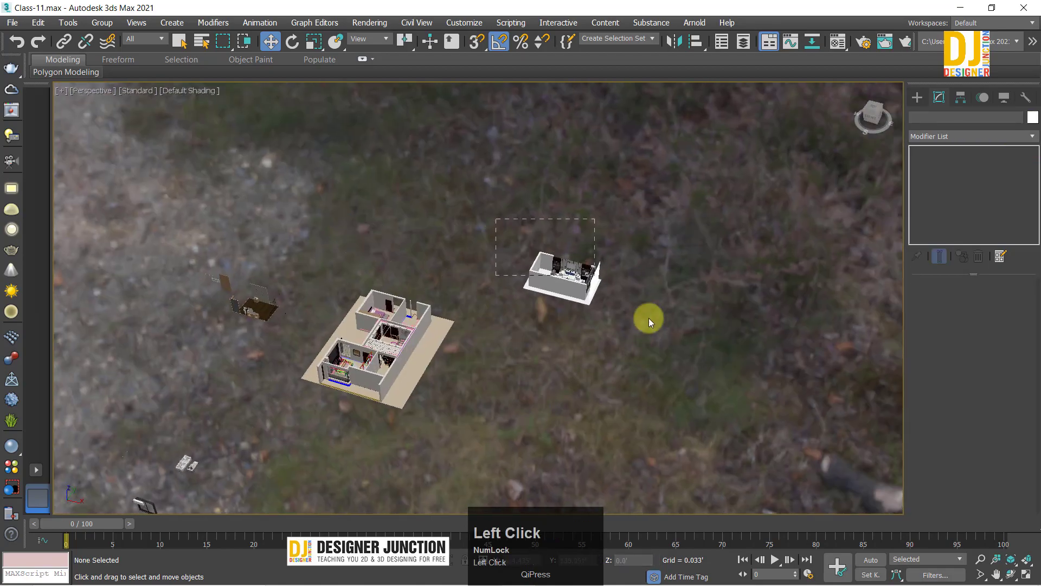
key(z)
alt+middle_drag(610, 325, 808, 303)
click(808, 304)
scroll(563, 272, up, 4)
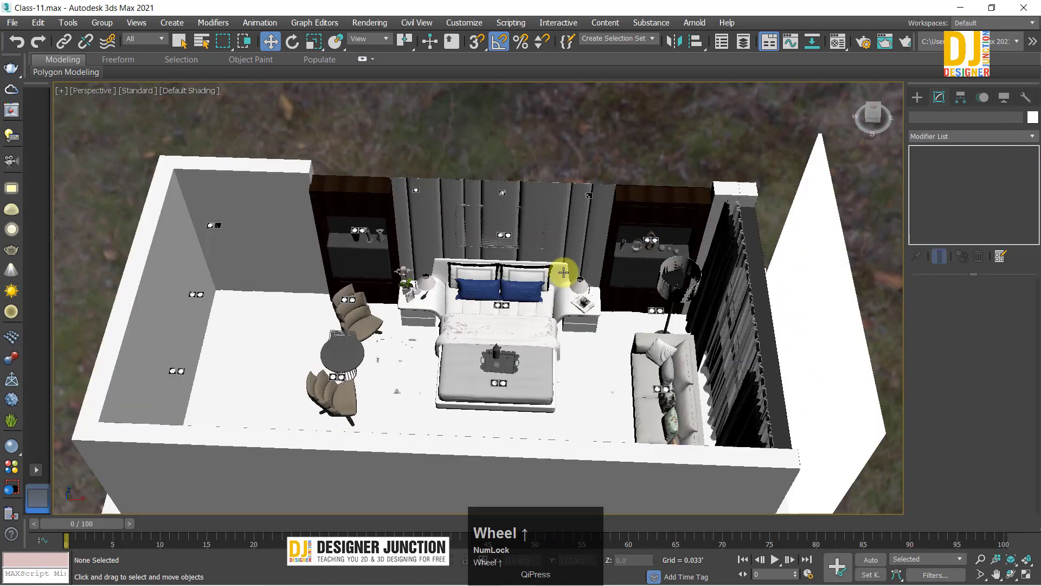
mouse_move(563, 272)
alt+middle_down()
mouse_move(641, 170)
mouse_move(599, 226)
mouse_move(546, 251)
mouse_move(565, 261)
alt+middle_up()
click(573, 309)
alt+middle_drag(573, 309, 505, 311)
key(Delete)
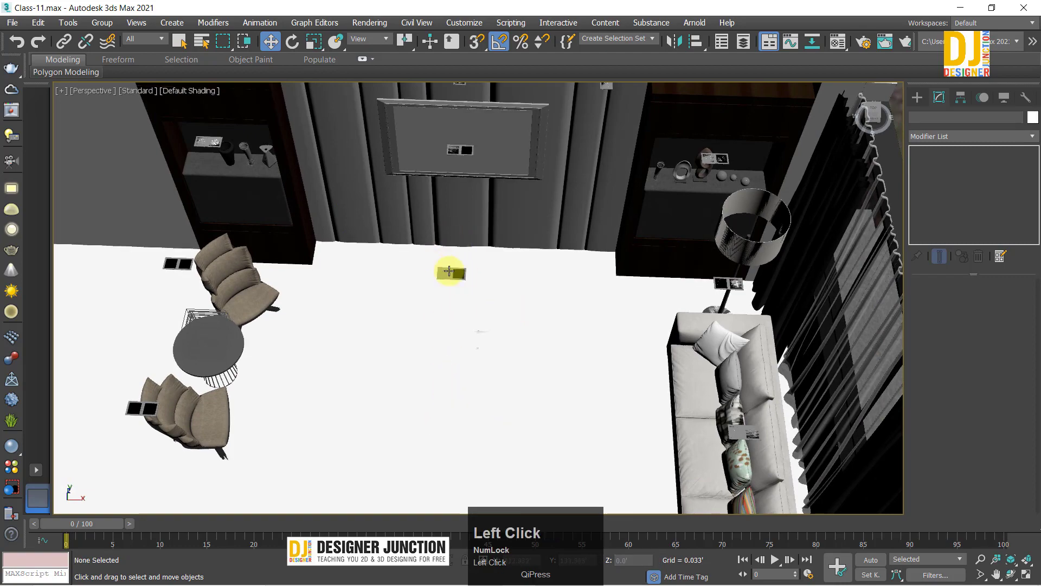
Step: Examine the emptied bedroom model and the furniture layout of both bedrooms on the floor plan in the Top view
middle_drag(553, 139, 519, 235)
middle_drag(685, 292, 535, 242)
key(alt+w)
click(148, 205)
key(alt+w)
key(z)
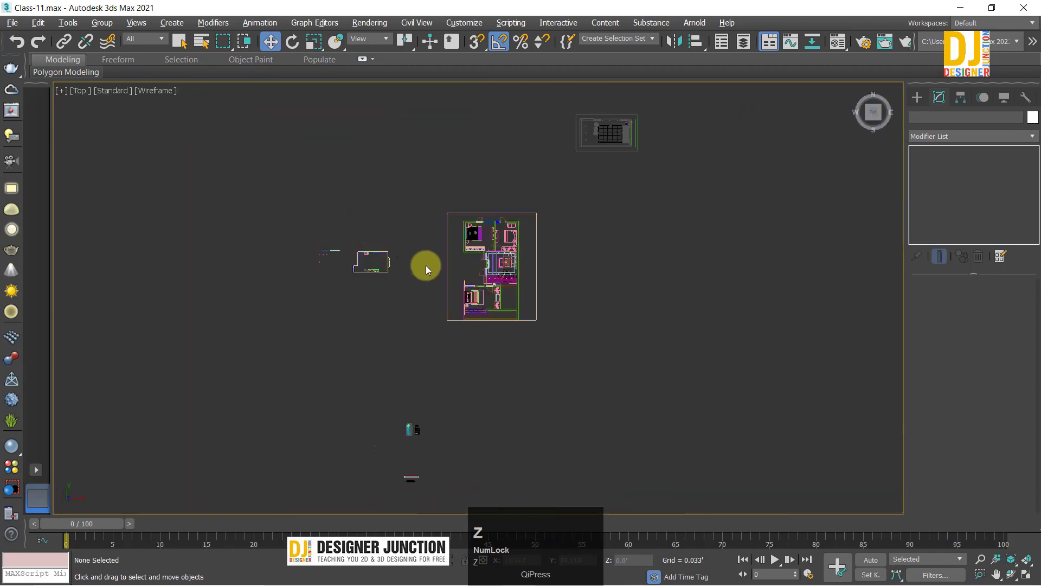
scroll(643, 169, up, 5)
middle_drag(643, 169, 493, 298)
scroll(534, 252, up, 1)
scroll(611, 161, up, 2)
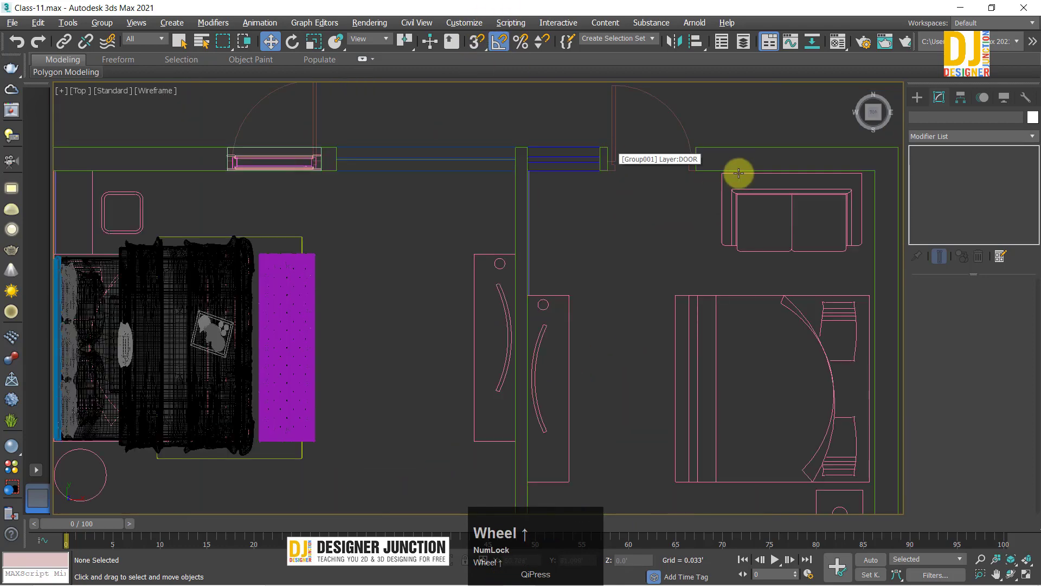
scroll(764, 210, up, 1)
scroll(752, 213, down, 1)
ctrl+alt+middle_drag(680, 213, 683, 255)
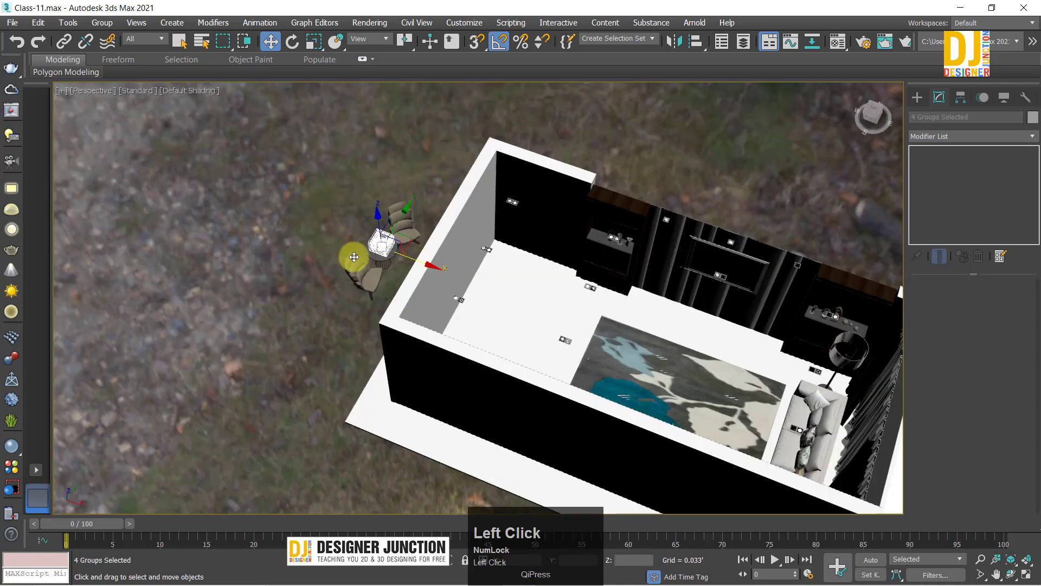
Step: Move the armchairs with their round table, and the sofa with its floor lamp, out of the imported bedroom to open ground beside it
click(344, 314)
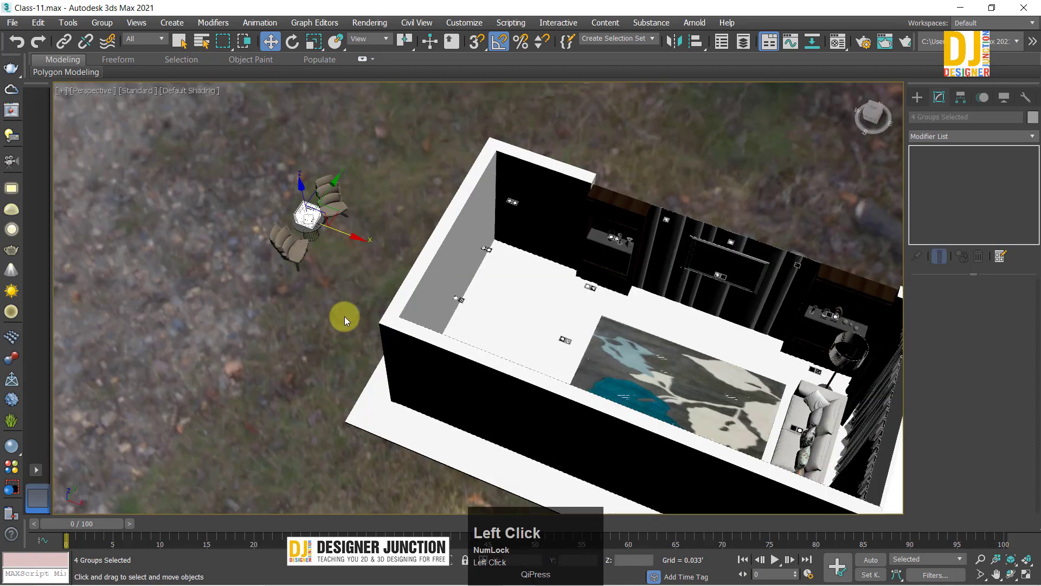
alt+middle_drag(343, 313, 595, 242)
scroll(648, 199, up, 5)
scroll(647, 199, up, 2)
click(693, 222)
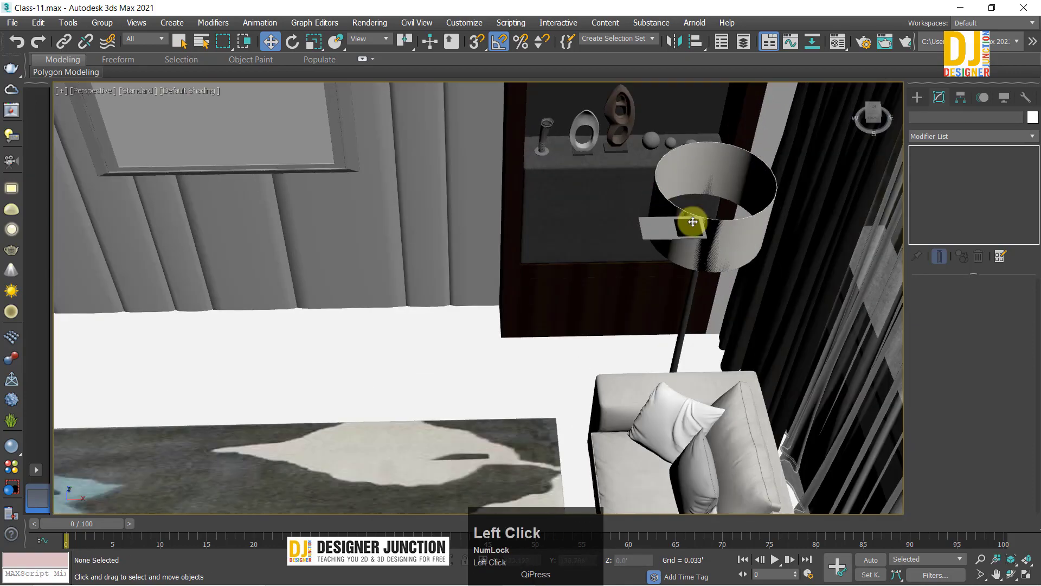
scroll(680, 275, down, 10)
mouse_move(727, 256)
alt+middle_down()
mouse_move(666, 263)
mouse_move(609, 251)
mouse_move(721, 236)
alt+middle_up()
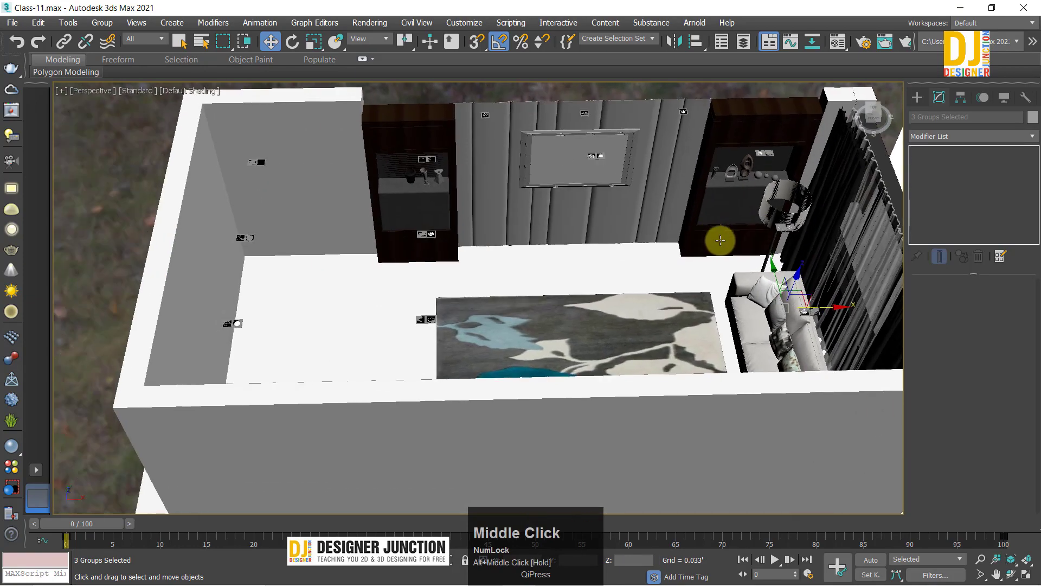
scroll(819, 292, down, 3)
drag(798, 280, 200, 284)
key(z)
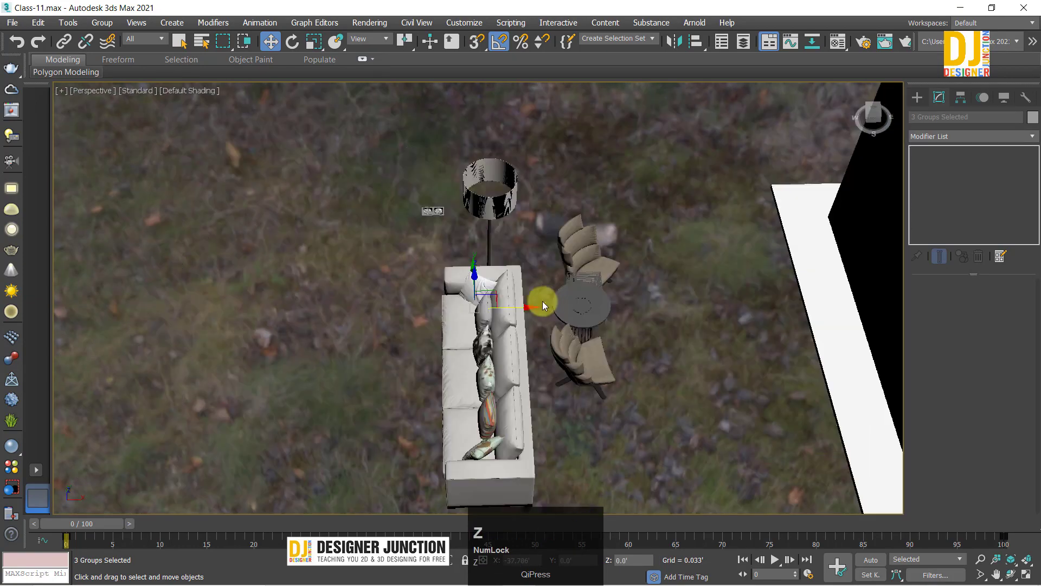
Step: Move the patterned rug out of the imported bedroom to the sofa and armchairs
alt+middle_drag(542, 302, 528, 159)
scroll(558, 186, down, 3)
click(536, 199)
scroll(599, 214, up, 5)
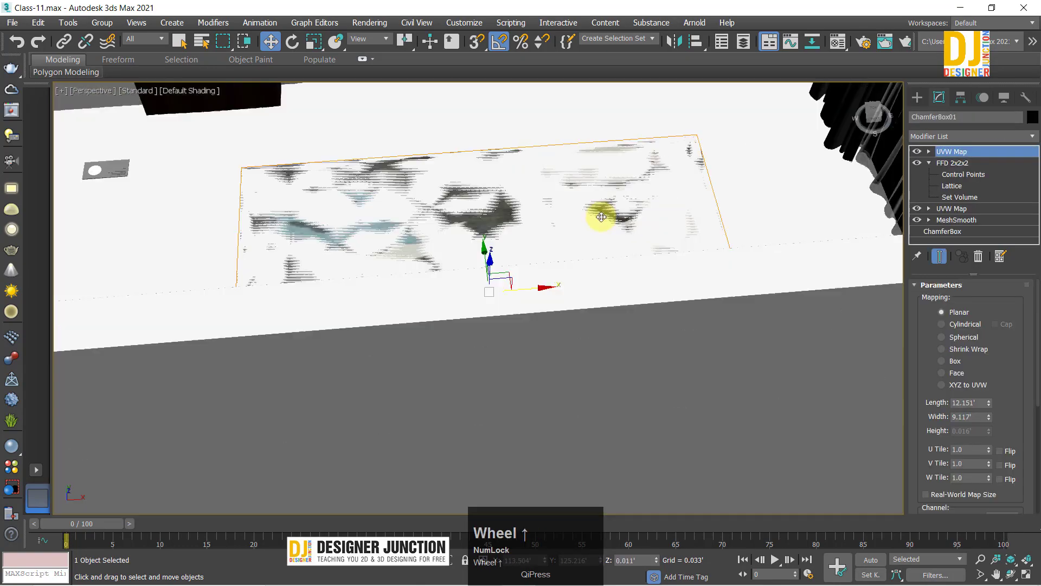
scroll(581, 241, down, 4)
mouse_move(581, 249)
ctrl+alt+middle_down()
mouse_move(547, 283)
mouse_move(563, 247)
ctrl+alt+middle_up()
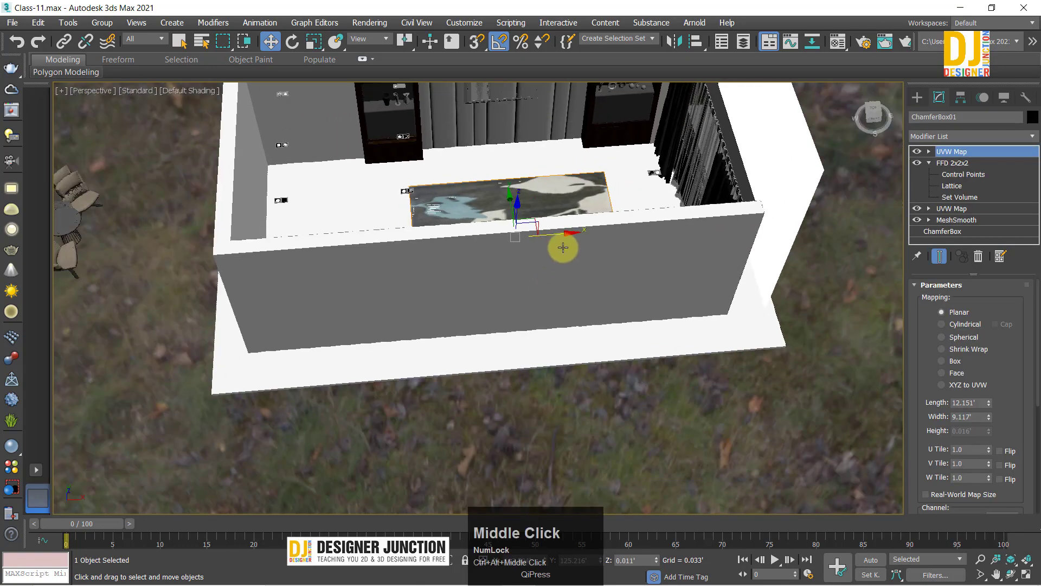
drag(418, 259, 203, 233)
alt+middle_drag(202, 232, 412, 239)
alt+middle_drag(256, 310, 603, 247)
Step: Select the curtains together with their window frame and move them out of the imported bedroom beside the sofa
key(z)
scroll(542, 266, down, 5)
alt+middle_drag(539, 260, 548, 213)
click(548, 214)
click(708, 262)
alt+middle_drag(499, 266, 538, 248)
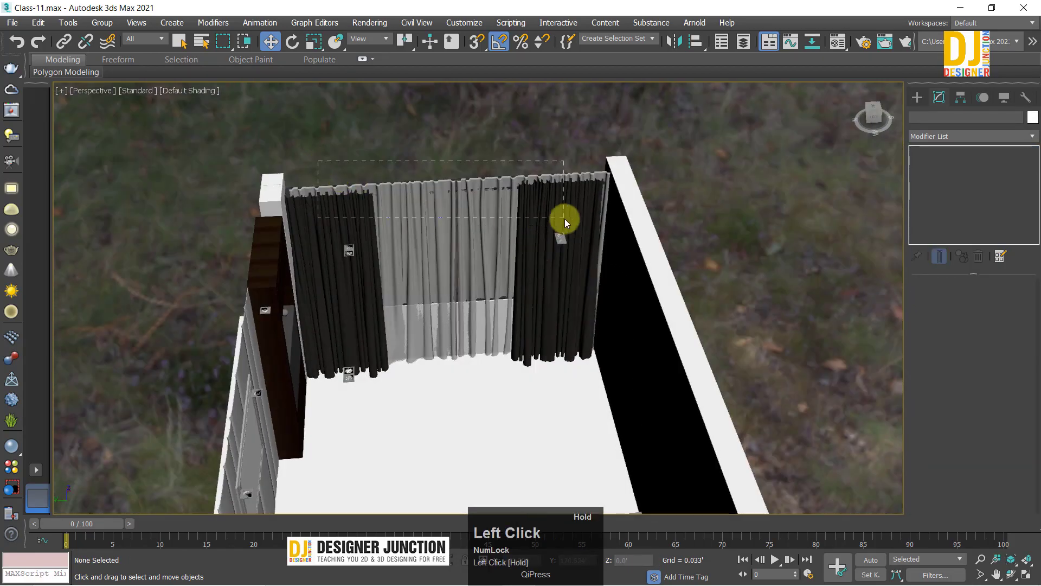
drag(564, 219, 564, 219)
ctrl+alt+middle_drag(562, 213, 742, 295)
alt+middle_drag(167, 205, 988, 252)
middle_drag(771, 324, 418, 295)
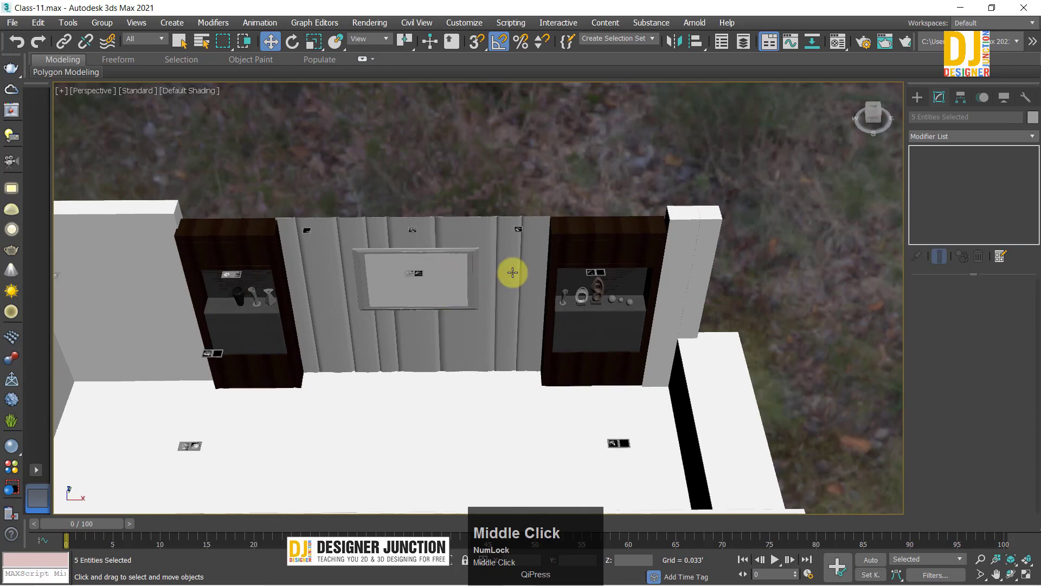
Step: Select the vases and ornaments in the two dark wall niches and move them out of the imported bedroom
alt+middle_drag(511, 272, 576, 272)
click(586, 275)
key(z)
click(496, 294)
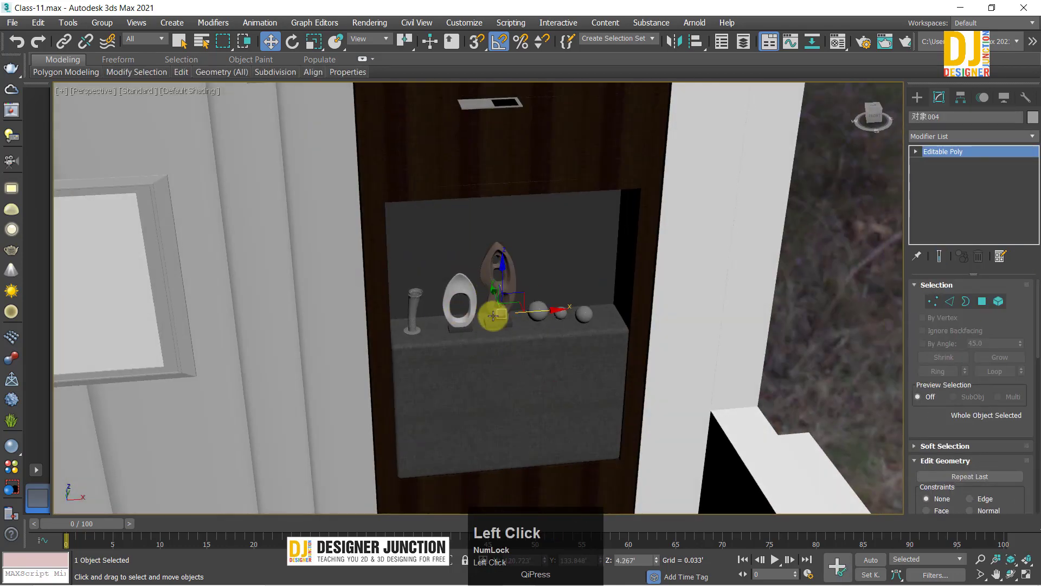
scroll(494, 314, up, 3)
ctrl+alt+middle_drag(475, 285, 380, 299)
middle_drag(442, 260, 605, 274)
scroll(425, 297, up, 3)
alt+middle_drag(425, 297, 378, 284)
ctrl+click(368, 275)
ctrl+click(355, 277)
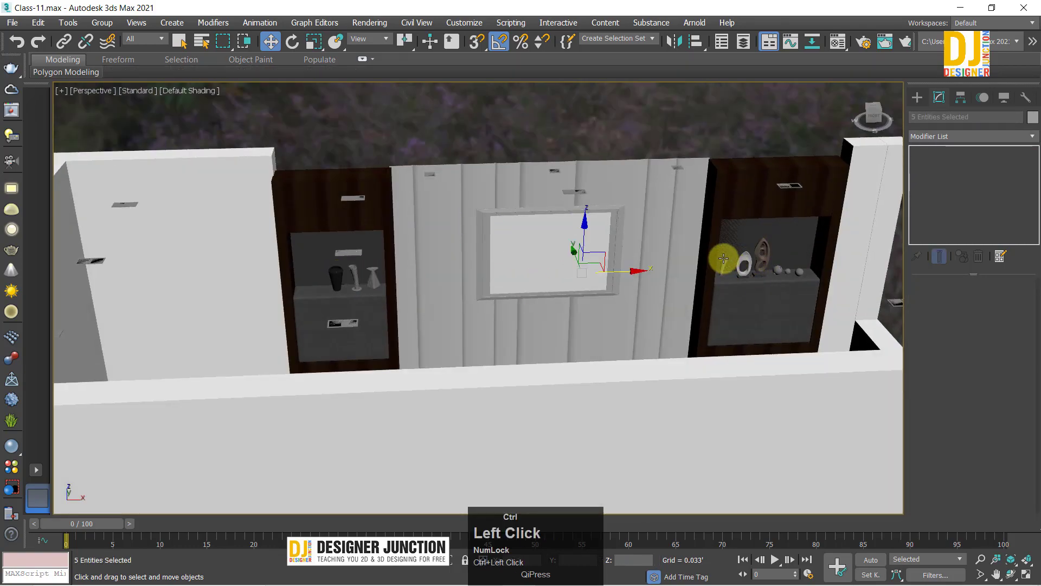
scroll(623, 282, up, 5)
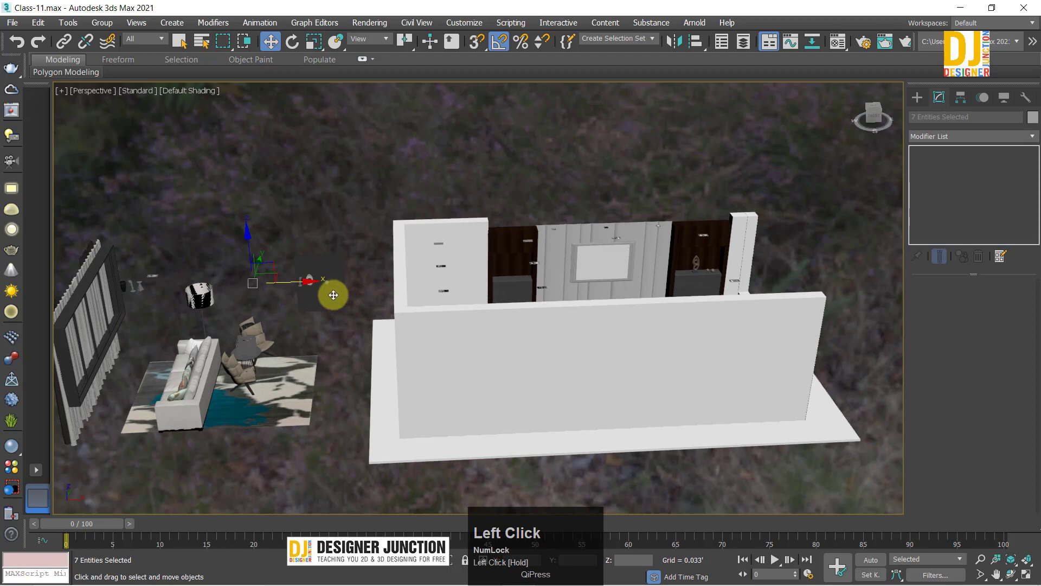
Step: Delete the leftover bedroom shell with its walls, floor, dark wall cabinets and panelled wall
alt+middle_drag(686, 331, 601, 343)
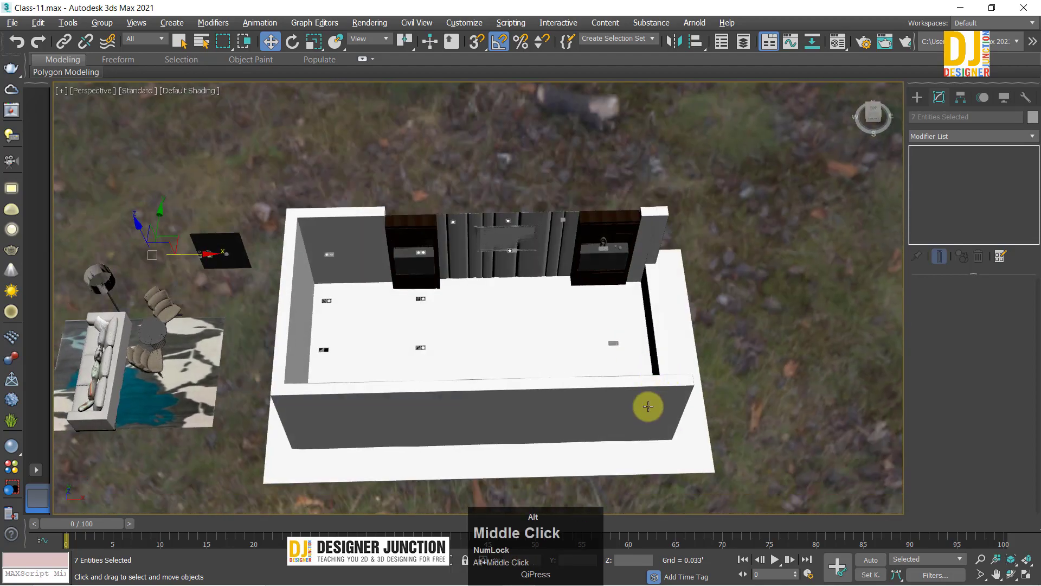
alt+middle_drag(648, 406, 678, 326)
click(725, 364)
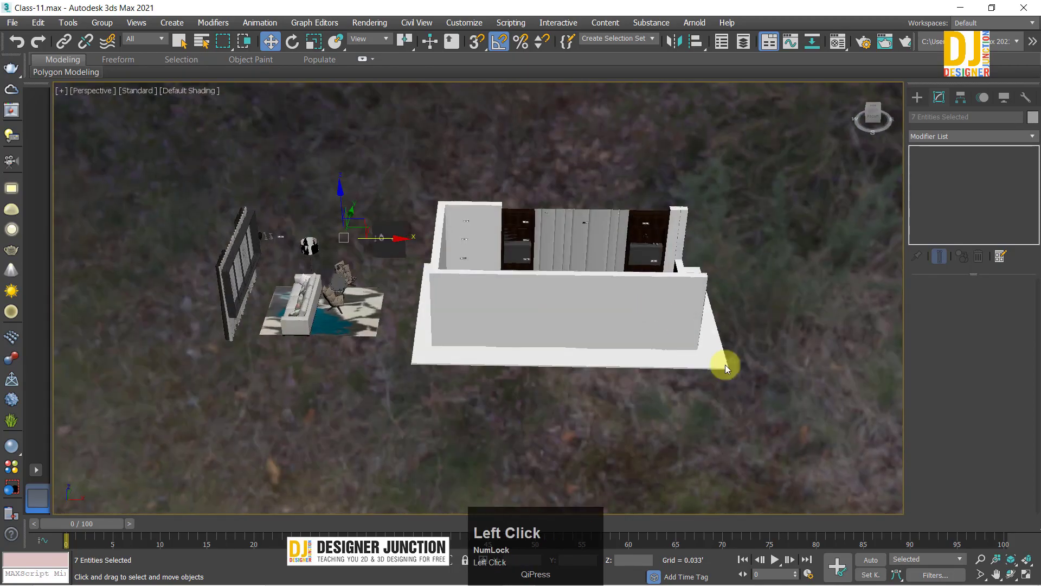
drag(439, 177, 428, 174)
key(Delete)
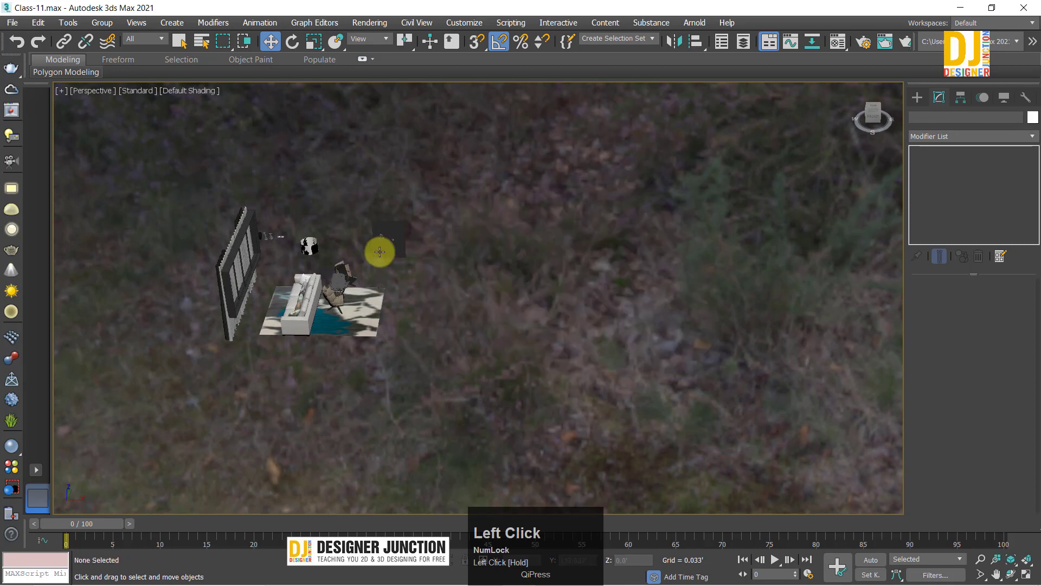
Step: Delete the dark niche panel and the small sphere among the moved ornaments
alt+middle_drag(401, 253, 403, 232)
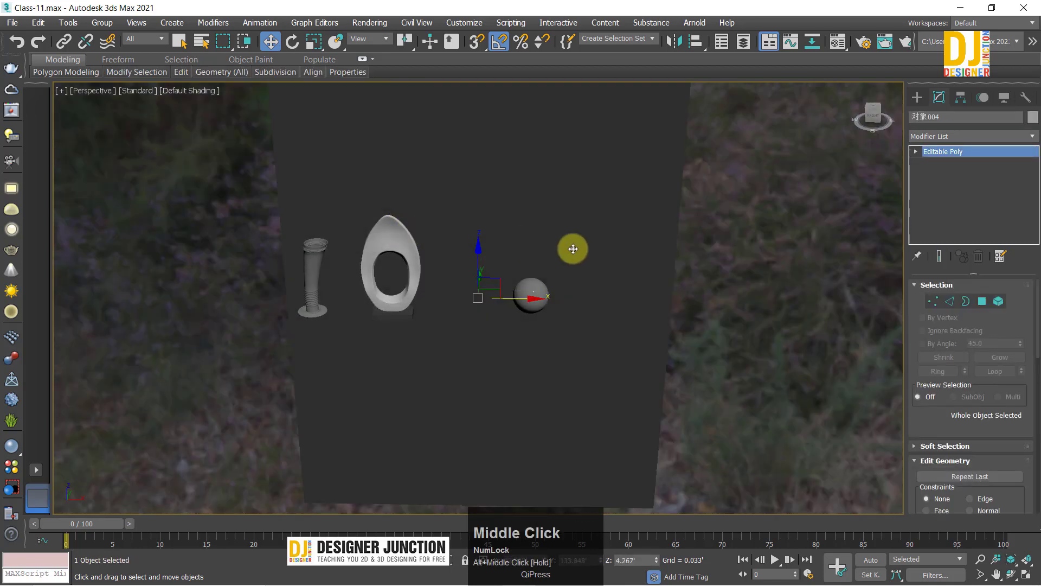
key(Delete)
scroll(516, 307, up, 5)
ctrl+alt+middle_drag(491, 230, 540, 304)
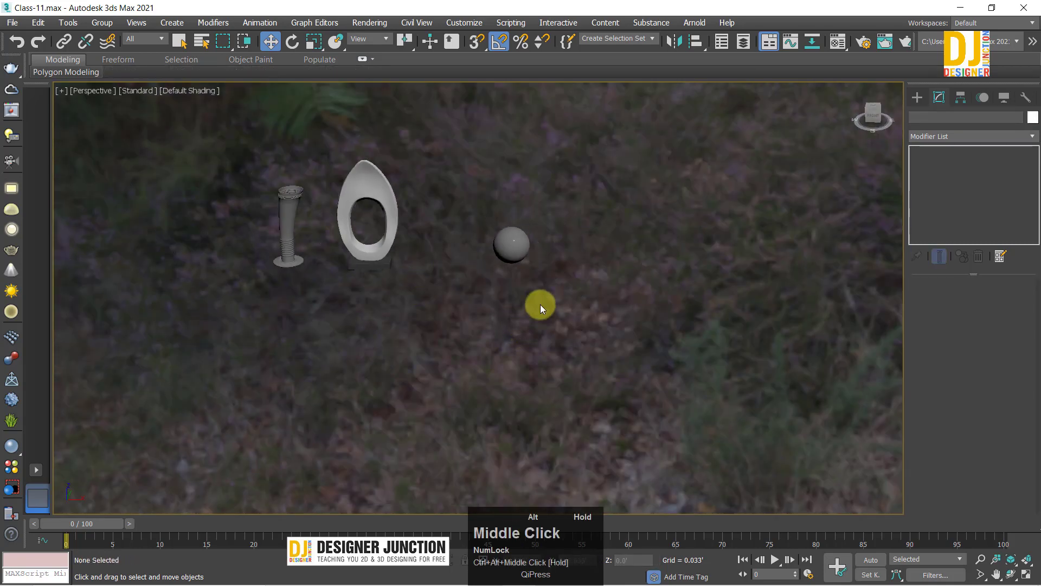
click(517, 246)
key(Delete)
Step: Move the three vases beside the remaining ornaments
middle_drag(379, 226, 292, 175)
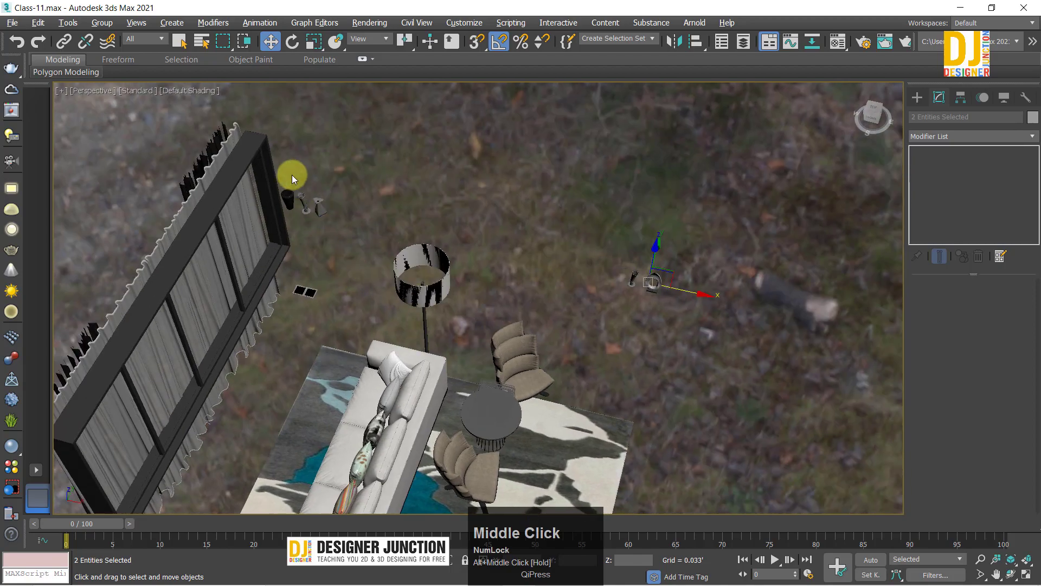
drag(320, 205, 564, 267)
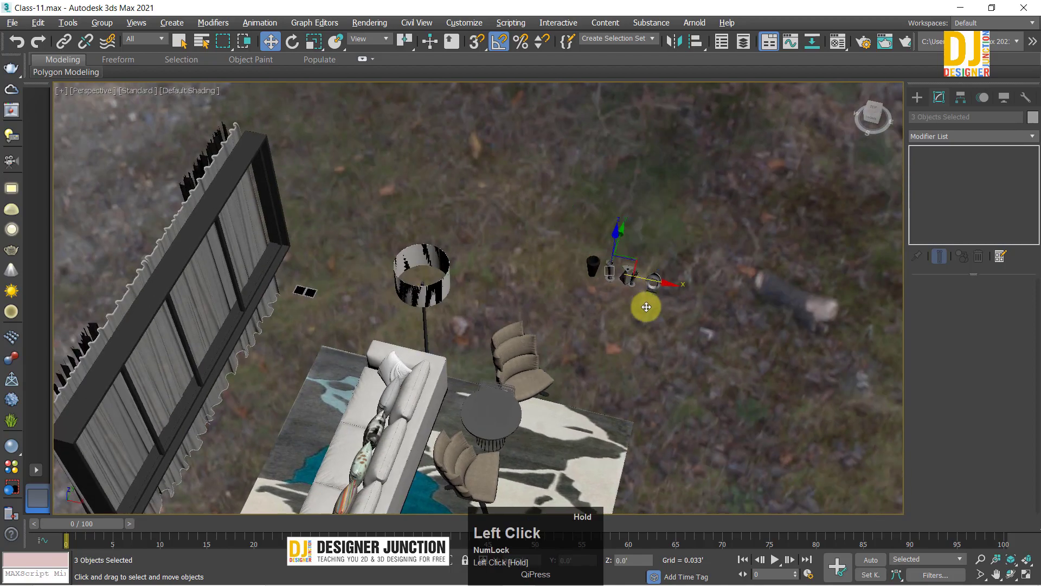
alt+middle_drag(503, 295, 280, 126)
Step: Select the curtains with their window frame and move them in the Top view onto the floor plan's upper-left bedroom
click(280, 126)
key(alt+w)
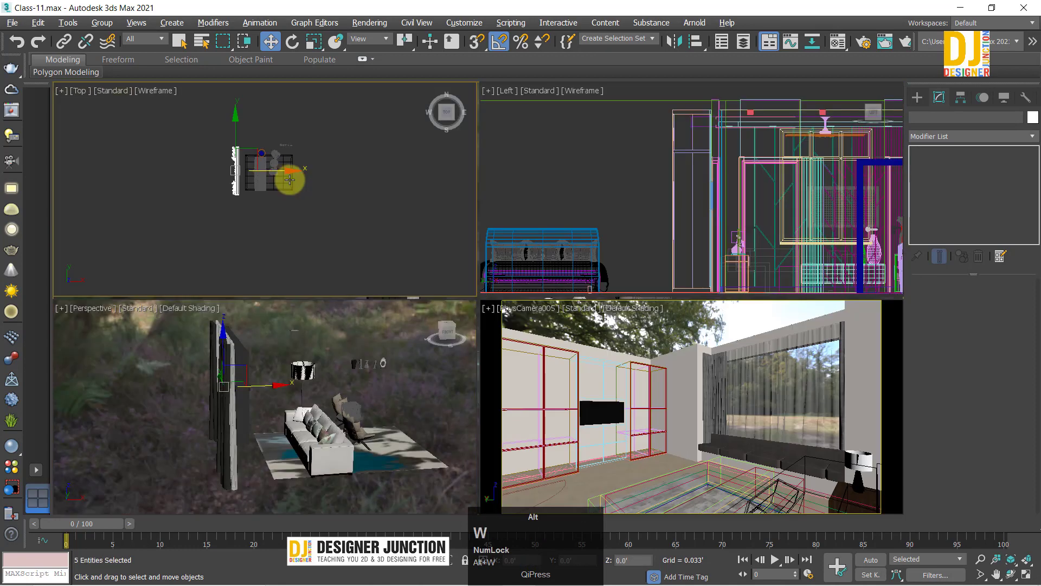
key(alt+w)
key(z)
ctrl+alt+middle_drag(423, 185, 532, 477)
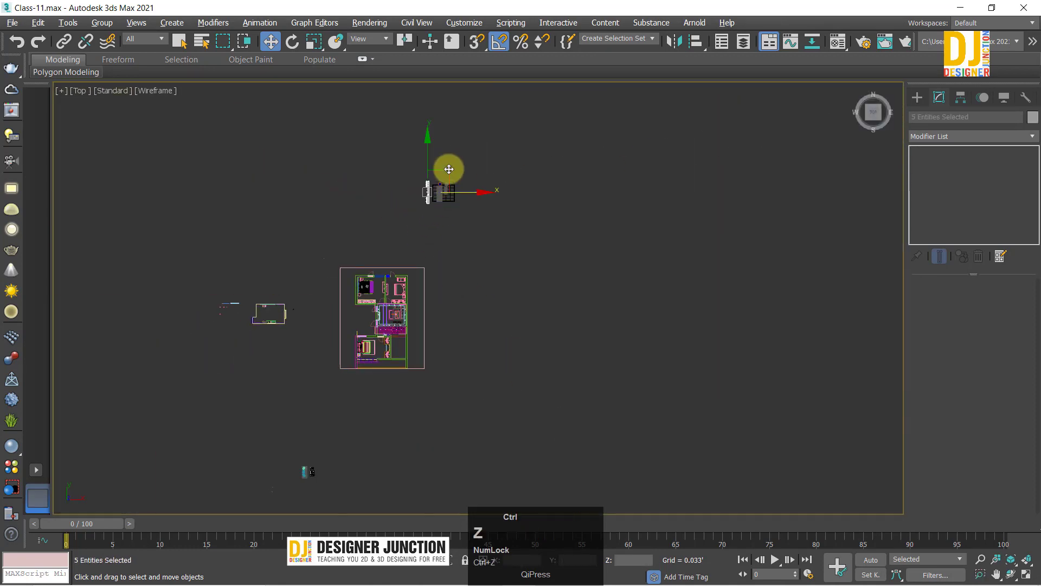
key(z)
ctrl+alt+middle_drag(534, 225, 436, 307)
ctrl+alt+middle_drag(436, 308, 412, 233)
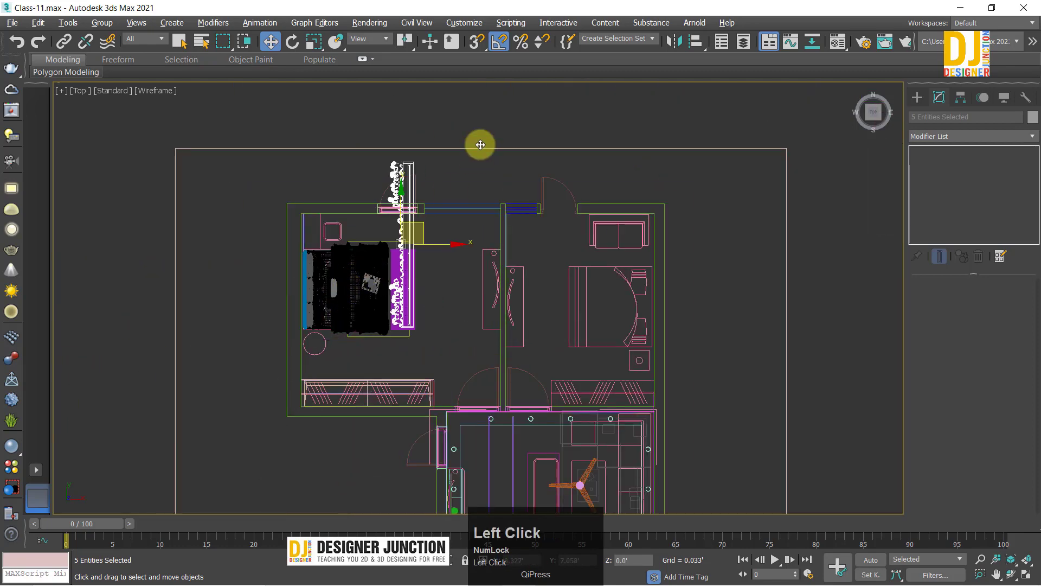
Step: Examine the relocated curtains and window frame in the Perspective view
key(alt+w)
middle_click(300, 444)
key(alt+w)
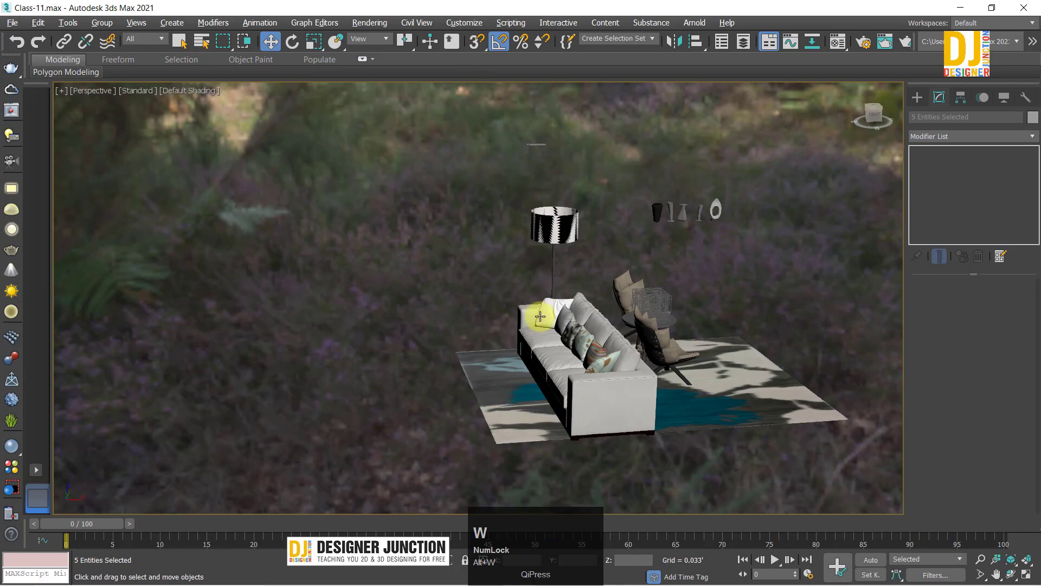
key(alt+w)
middle_click(672, 337)
key(alt+w)
key(alt+w)
middle_click(264, 379)
key(alt+w)
key(z)
Step: Try to move the dark window frame away from the curtains, and undo the move
alt+middle_drag(365, 355, 535, 266)
click(654, 301)
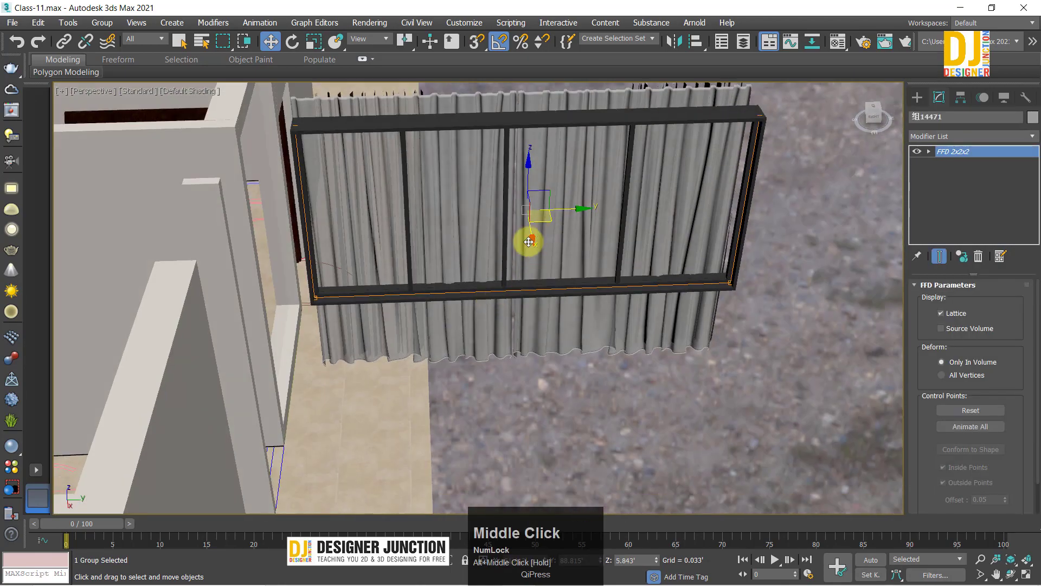
drag(542, 264, 597, 472)
key(ctrl+z)
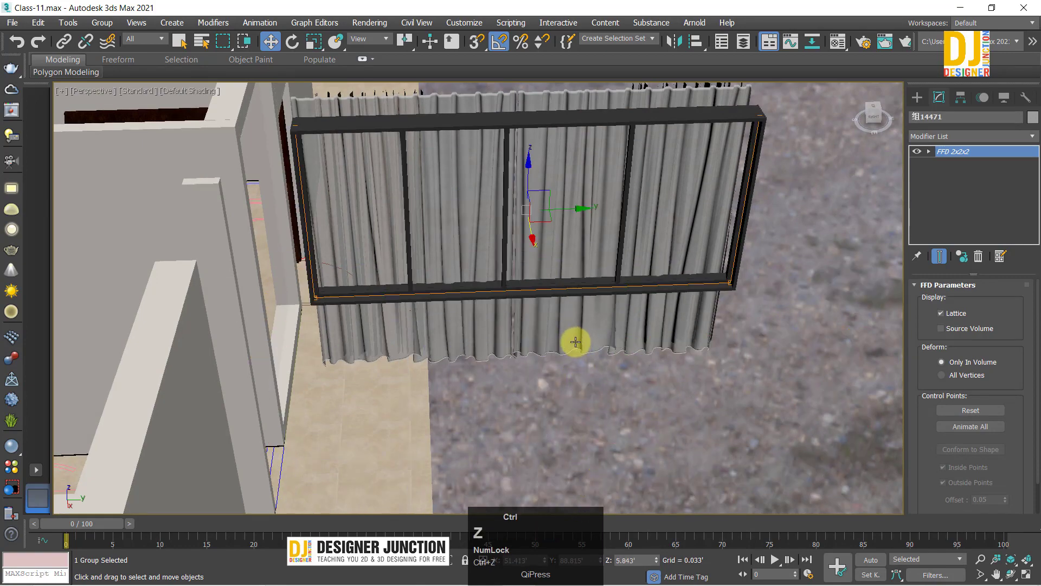
Step: Turn the curtains and window frame parallel to the bedroom's outer wall and place them outside the plan, in line with the opening
alt+middle_drag(574, 340, 437, 226)
ctrl+click(397, 197)
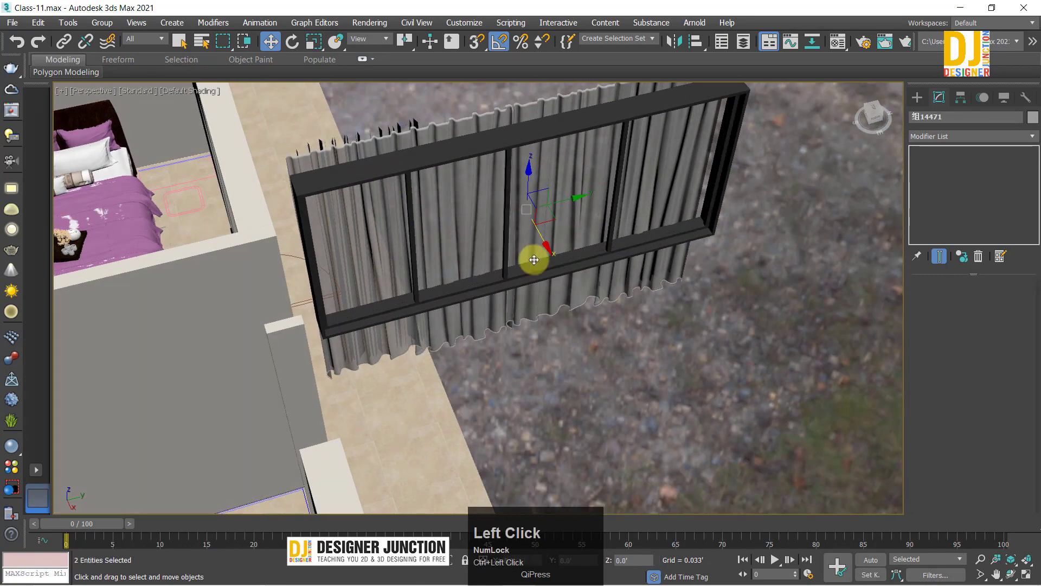
alt+middle_drag(527, 301, 556, 296)
key(alt+w)
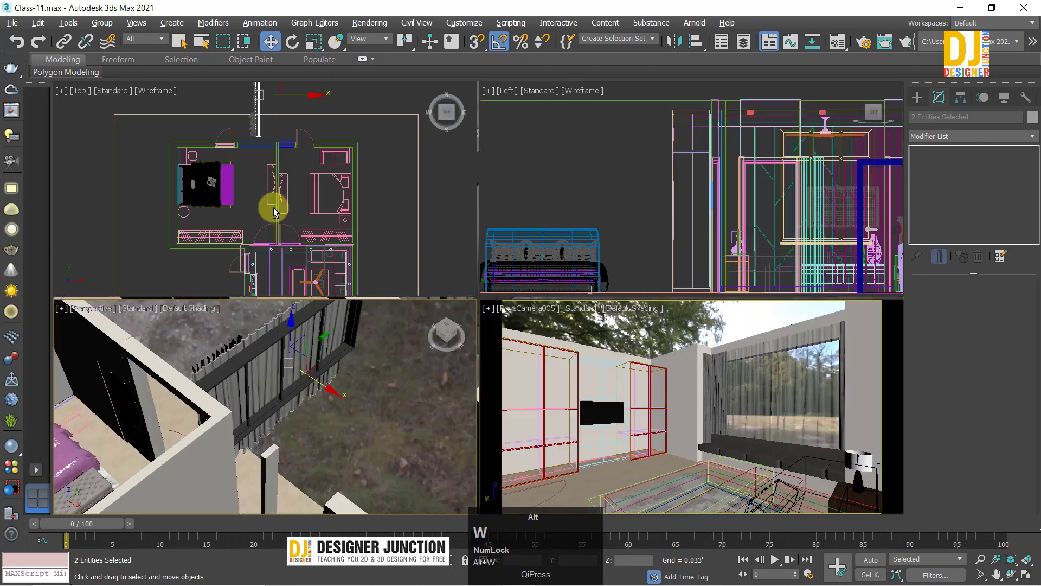
middle_click(272, 207)
key(alt+w)
middle_drag(464, 247, 472, 396)
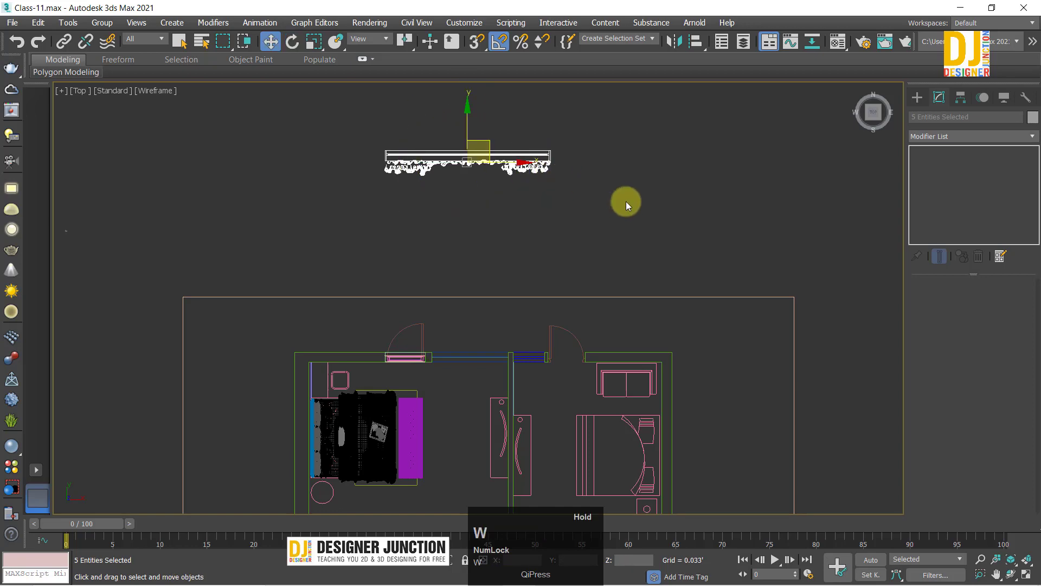
Step: Select the outer window frame together with its inner pane dividers and move both away from the curtains
key(alt+w)
click(342, 408)
key(alt+w)
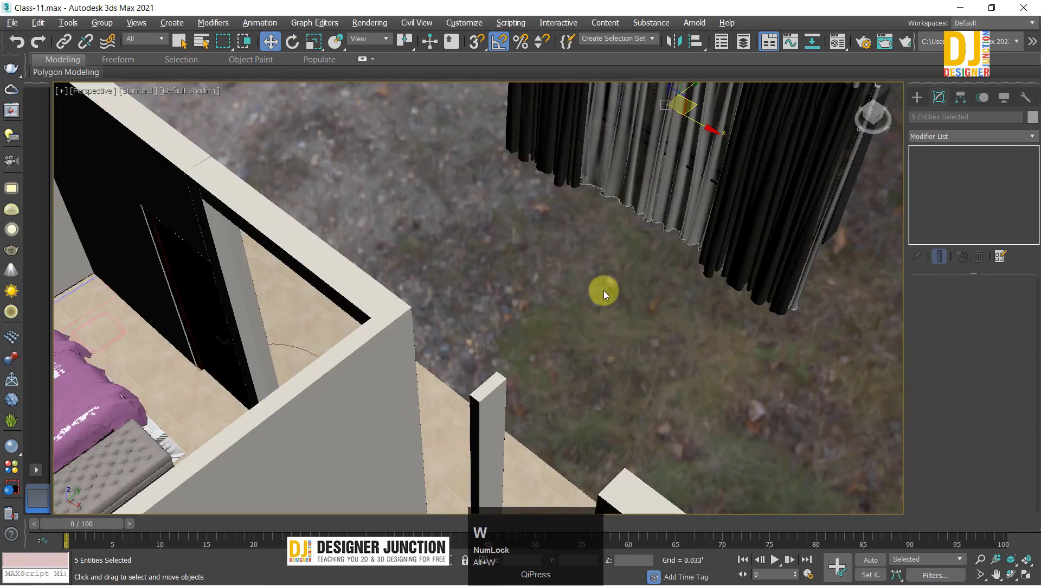
middle_drag(602, 290, 635, 411)
click(488, 330)
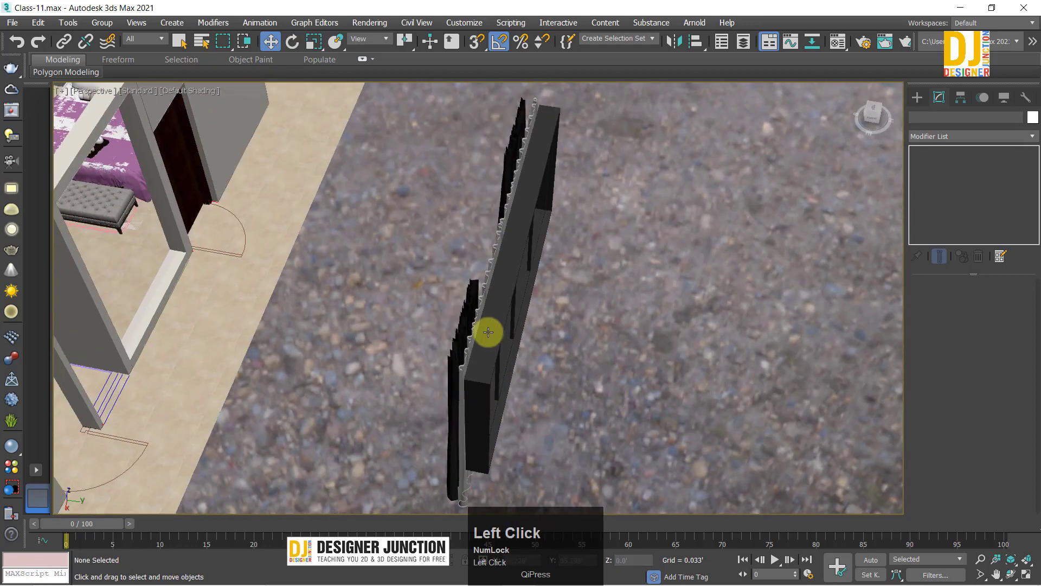
alt+middle_drag(488, 353, 470, 321)
drag(504, 309, 223, 265)
key(ctrl+z)
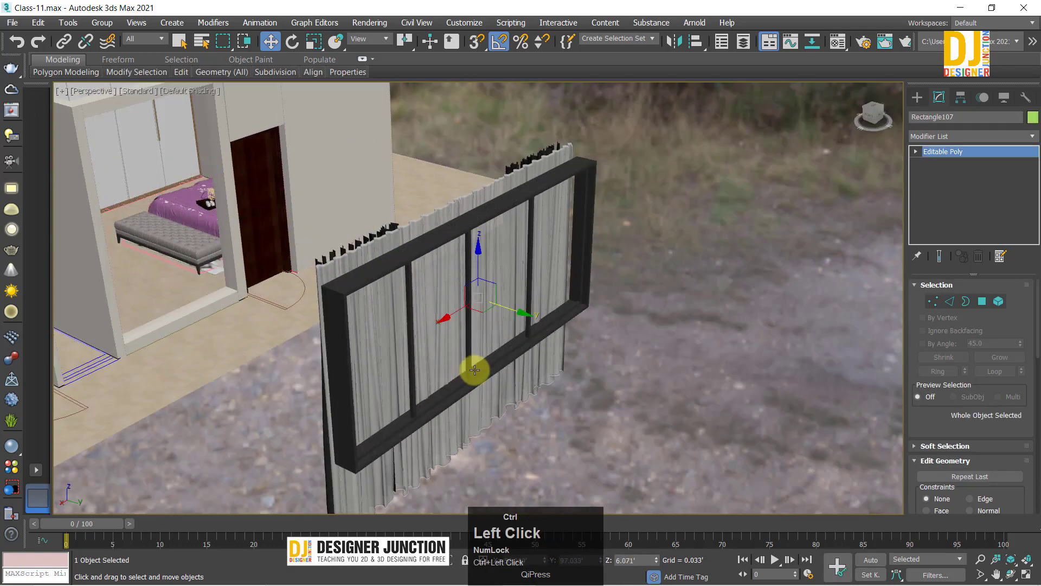
ctrl+click(474, 369)
drag(218, 233, 681, 395)
alt+middle_drag(681, 395, 535, 372)
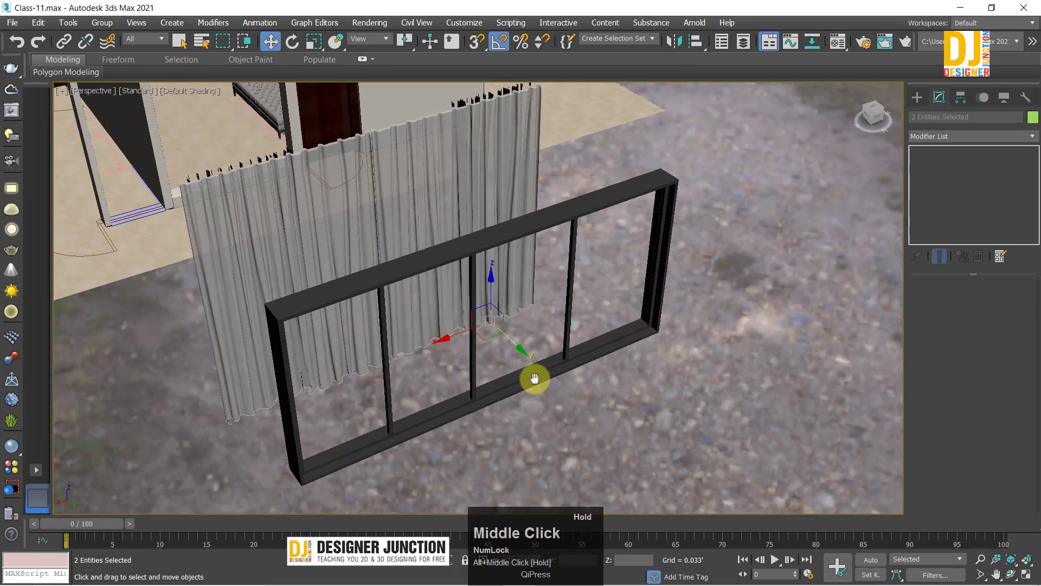
Step: Shrink the inner window pane group to roughly half the frame's width using its FFD 2x2x2 control points
click(441, 322)
click(482, 334)
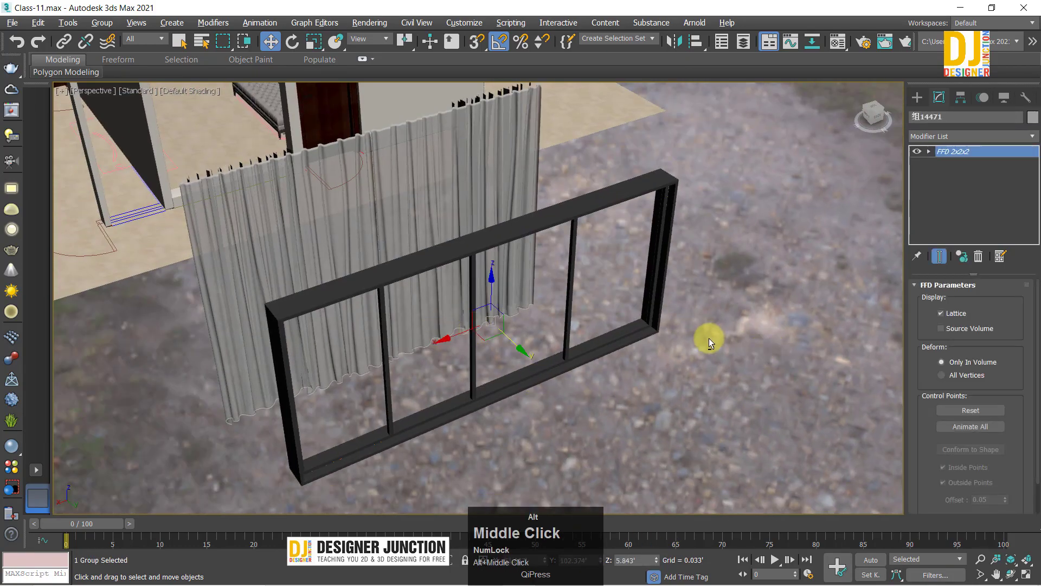
alt+middle_drag(709, 337, 591, 349)
click(929, 151)
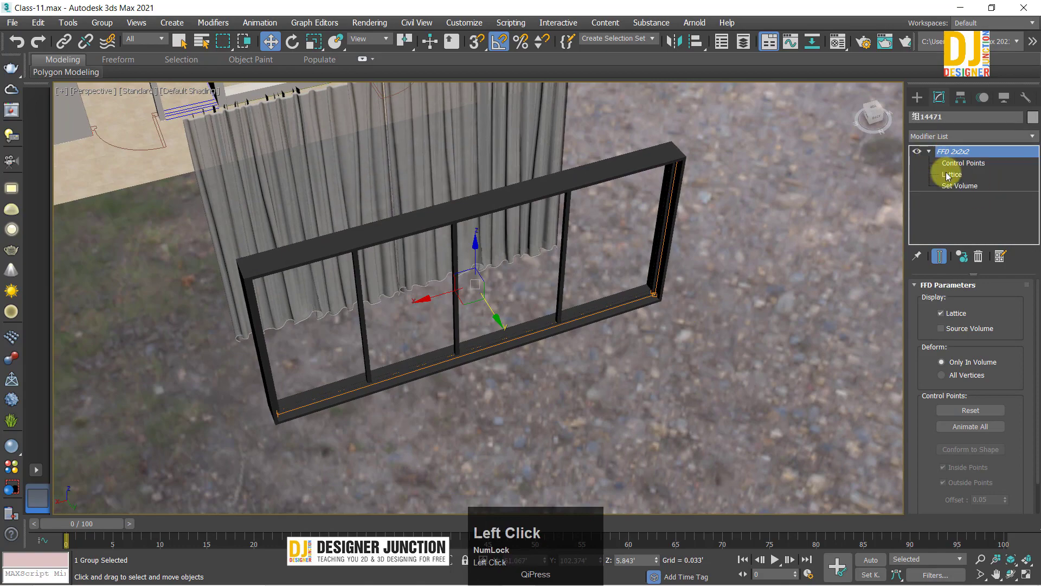
click(945, 162)
alt+middle_drag(787, 257, 604, 270)
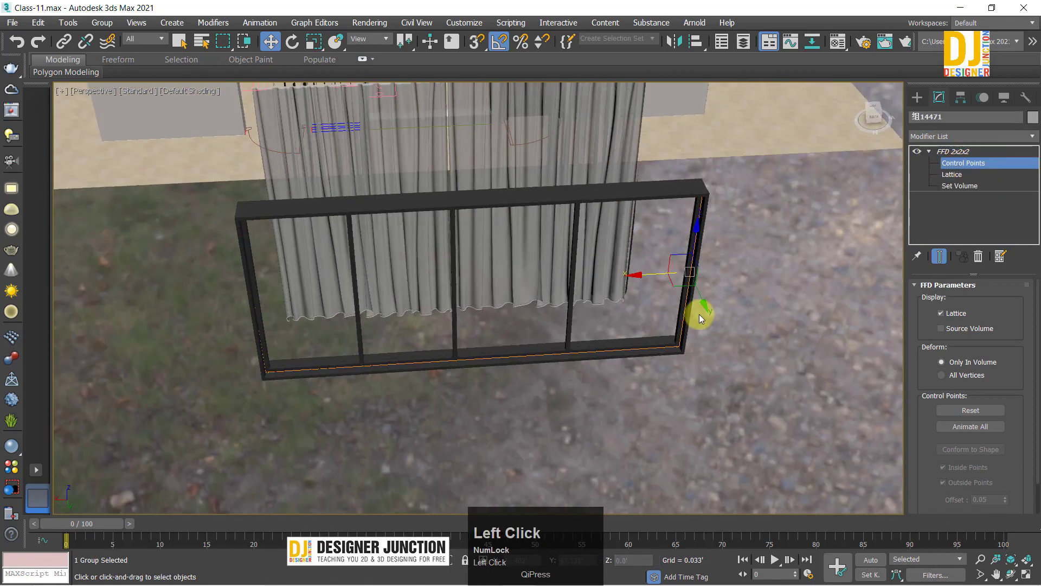
drag(642, 288, 432, 295)
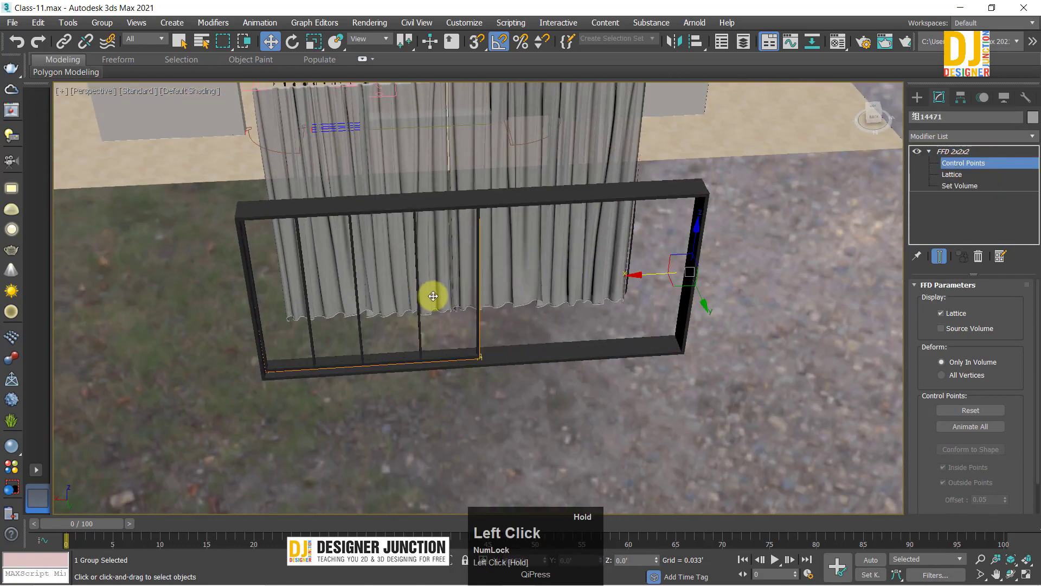
alt+middle_drag(433, 295, 1006, 146)
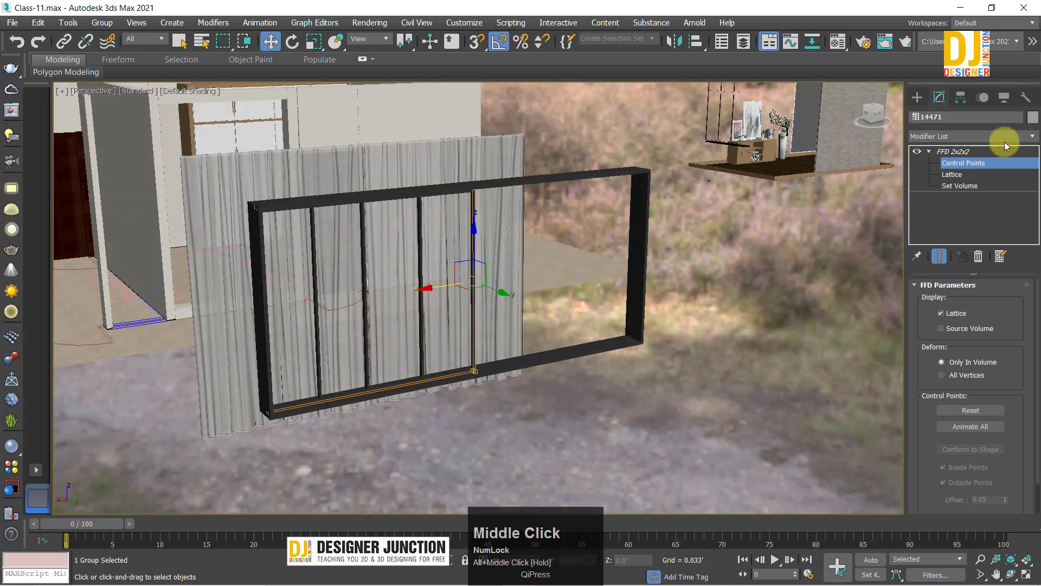
click(965, 162)
alt+middle_drag(532, 253, 504, 263)
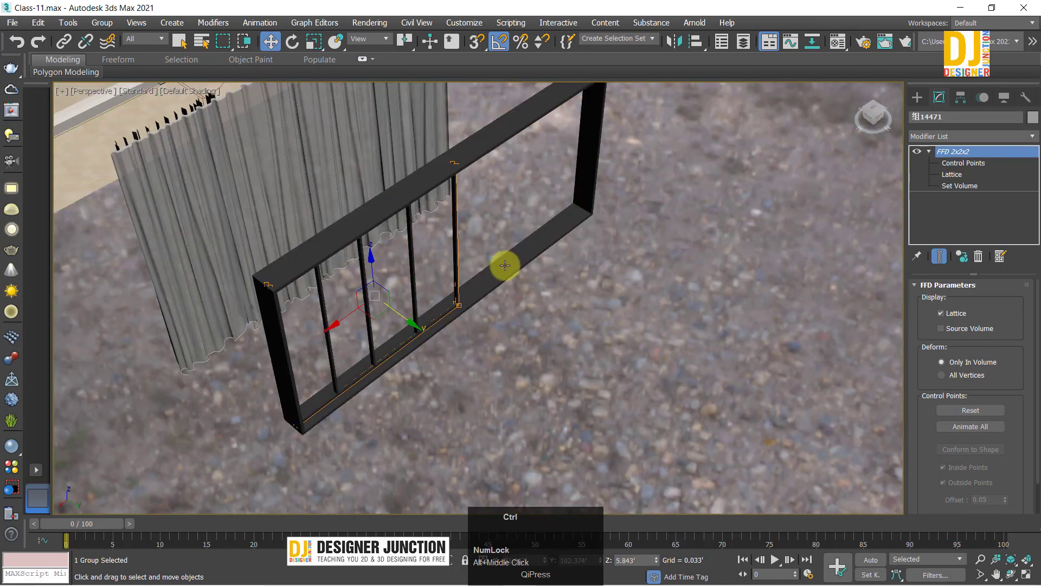
Step: Select the pane group and outer frame together and move them in the Top view just outside the bedroom's window opening
ctrl+click(341, 297)
key(alt+w)
middle_drag(483, 307, 541, 250)
drag(565, 148, 557, 409)
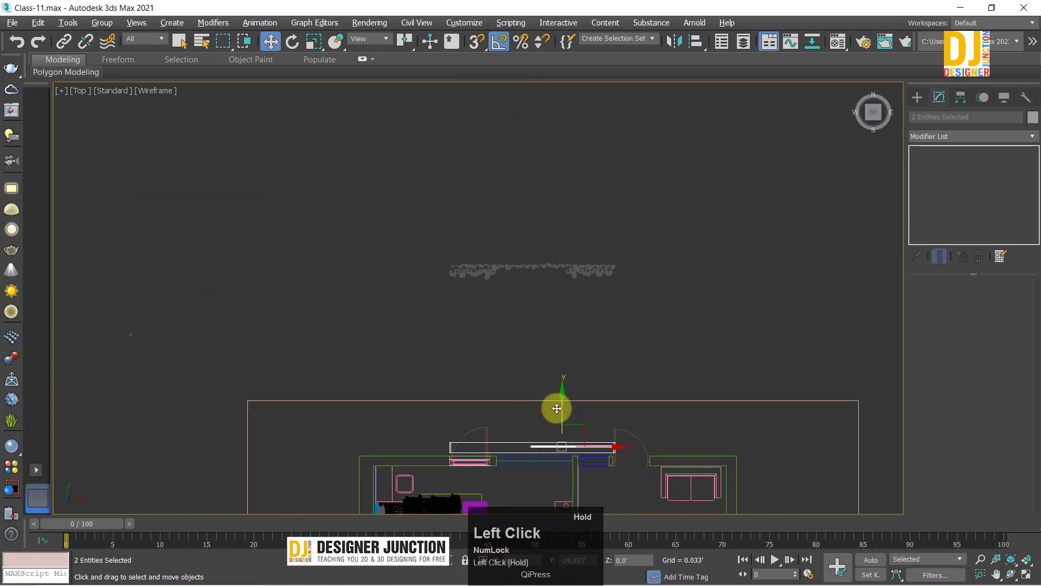
Step: Delete the low sill wall beneath the bedroom's window opening in the Perspective view
key(alt+w)
middle_click(264, 454)
key(alt+w)
key(z)
alt+middle_drag(369, 410, 581, 383)
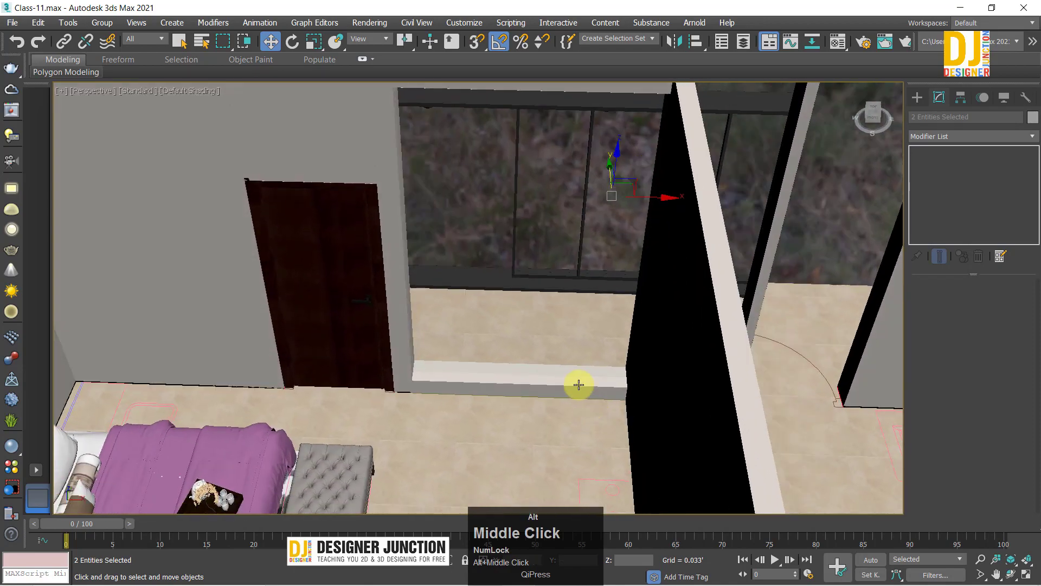
click(716, 365)
key(Delete)
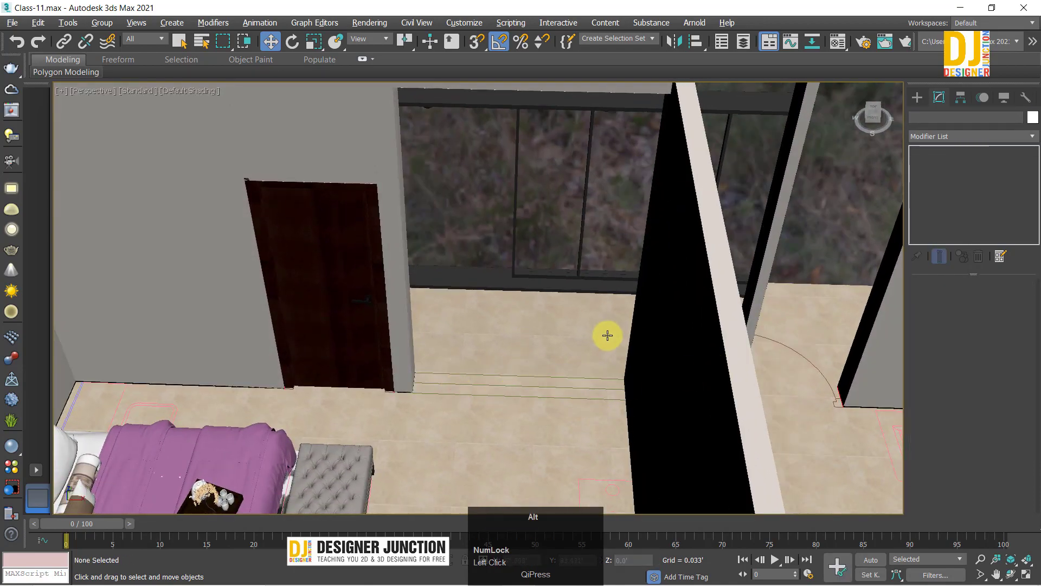
alt+middle_drag(607, 332, 449, 349)
key(ctrl+z)
key(Delete)
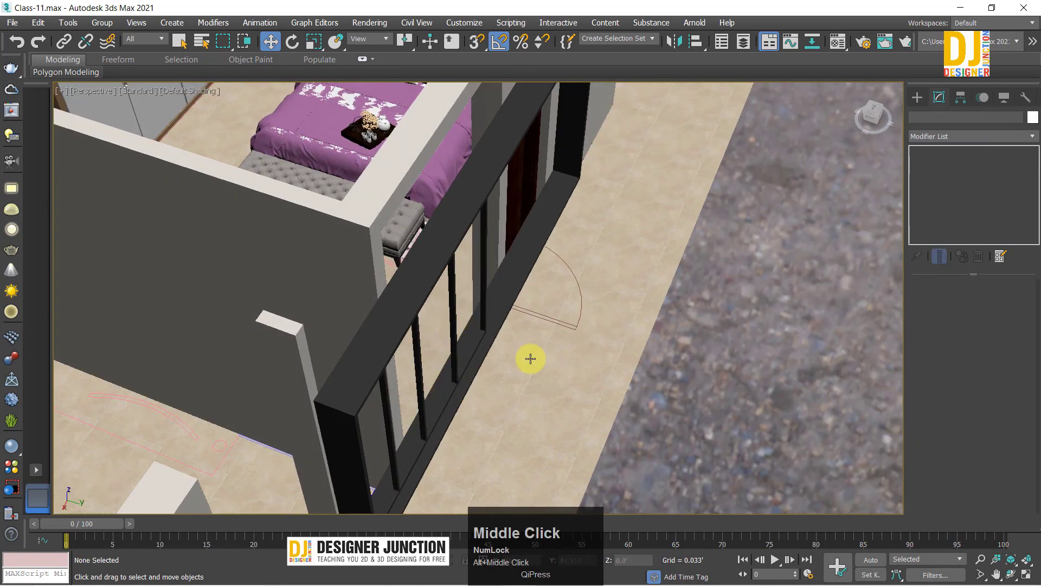
Step: Move the window frame and pane group in the Top view into the thickness of the bedroom's outer wall
key(alt+w)
key(alt+w)
middle_drag(509, 383, 553, 282)
scroll(537, 290, up, 5)
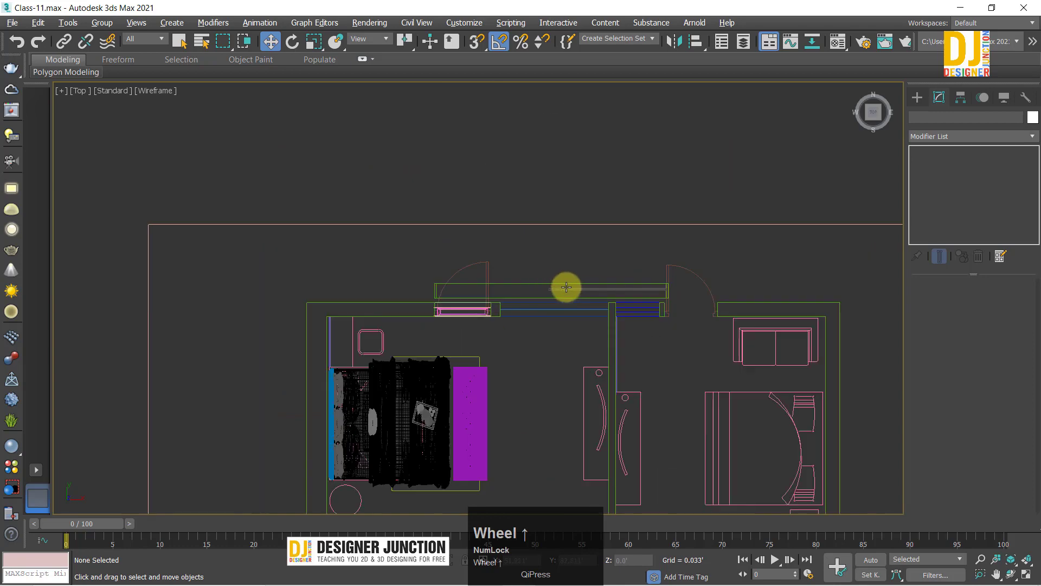
drag(593, 297, 594, 297)
key(z)
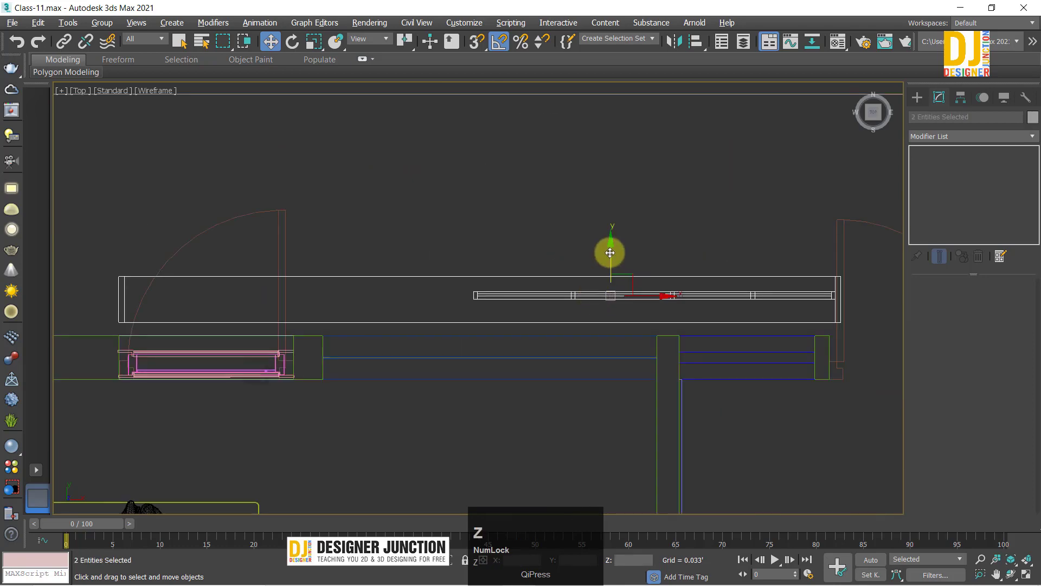
drag(610, 252, 605, 313)
key(z)
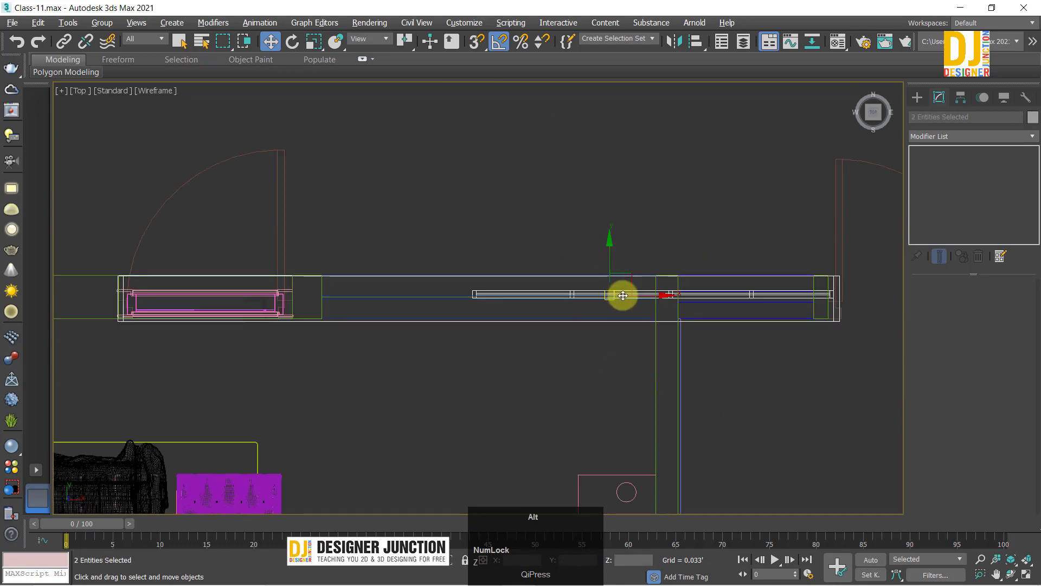
ctrl+alt+middle_drag(623, 295, 656, 203)
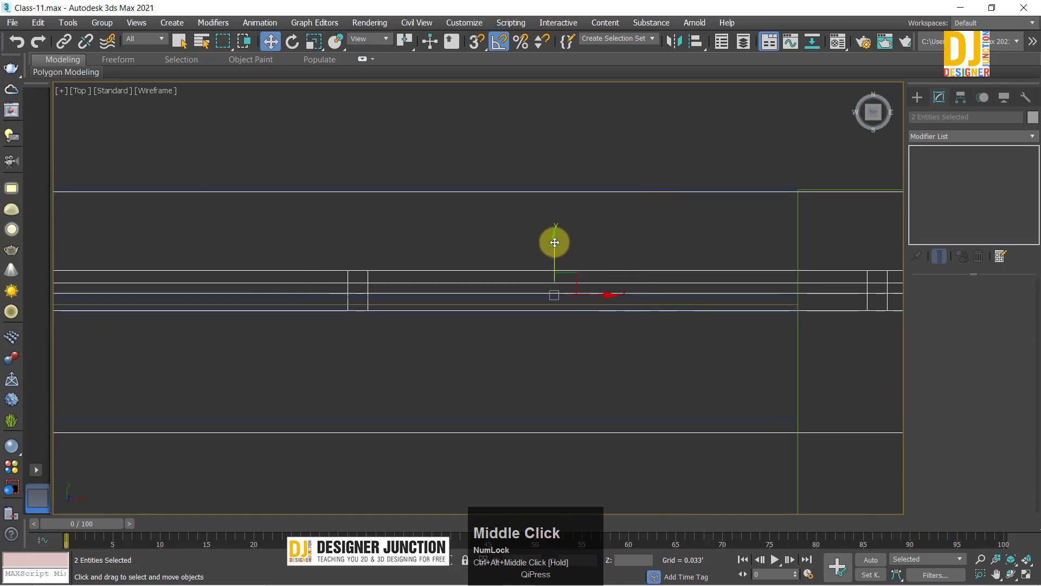
drag(554, 243, 567, 229)
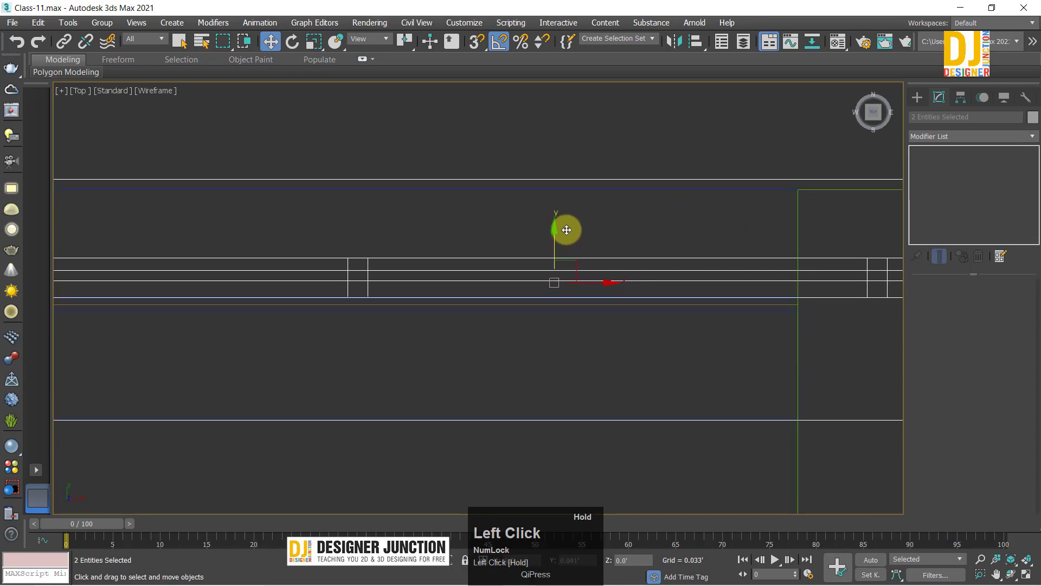
Step: Examine how the window frame sits in the bedroom wall opening in the Perspective view
key(alt+w)
middle_click(313, 447)
key(alt+w)
alt+middle_drag(551, 365, 435, 449)
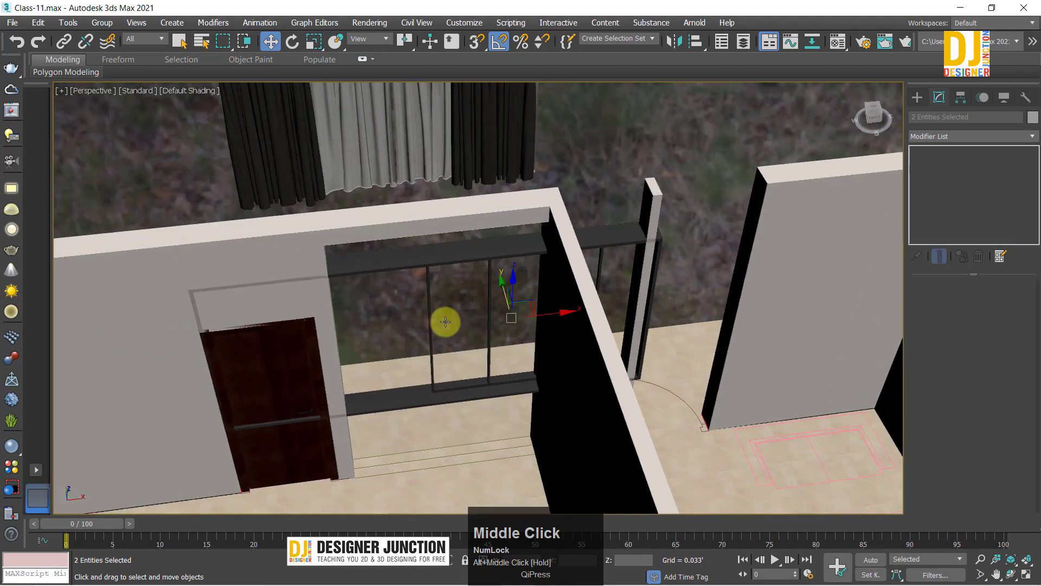
key(alt+w)
ctrl+alt+middle_drag(397, 190, 437, 278)
click(544, 239)
middle_drag(239, 211, 445, 247)
ctrl+alt+middle_drag(445, 247, 439, 290)
key(alt+w)
key(alt+w)
Step: Shorten the outer window frame by moving its right-end vertices to the face of the partition wall between the bedrooms
click(372, 264)
key(alt+w)
key(alt+w)
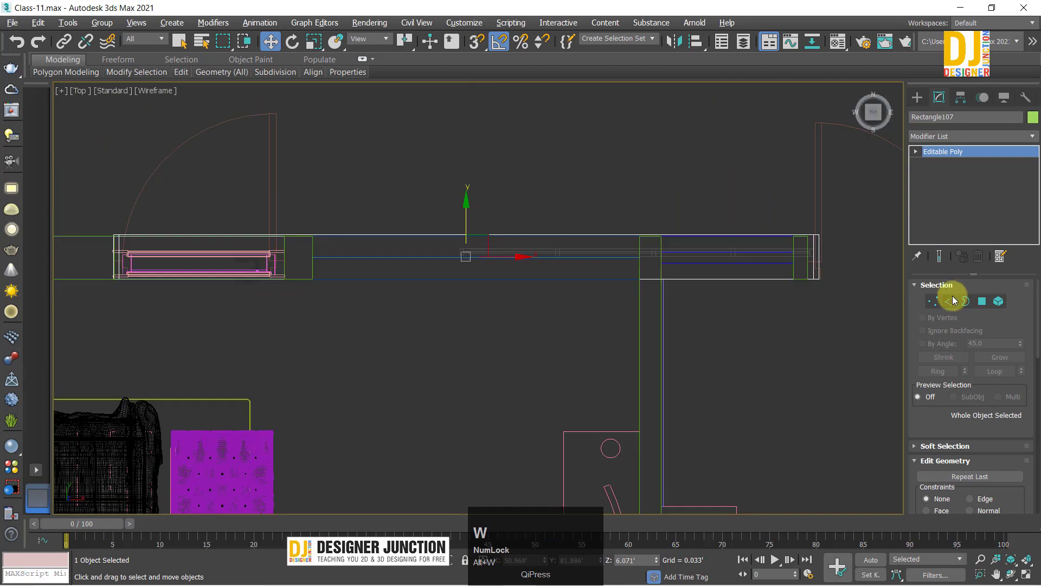
click(933, 301)
ctrl+alt+middle_drag(594, 275, 540, 210)
drag(476, 196, 529, 209)
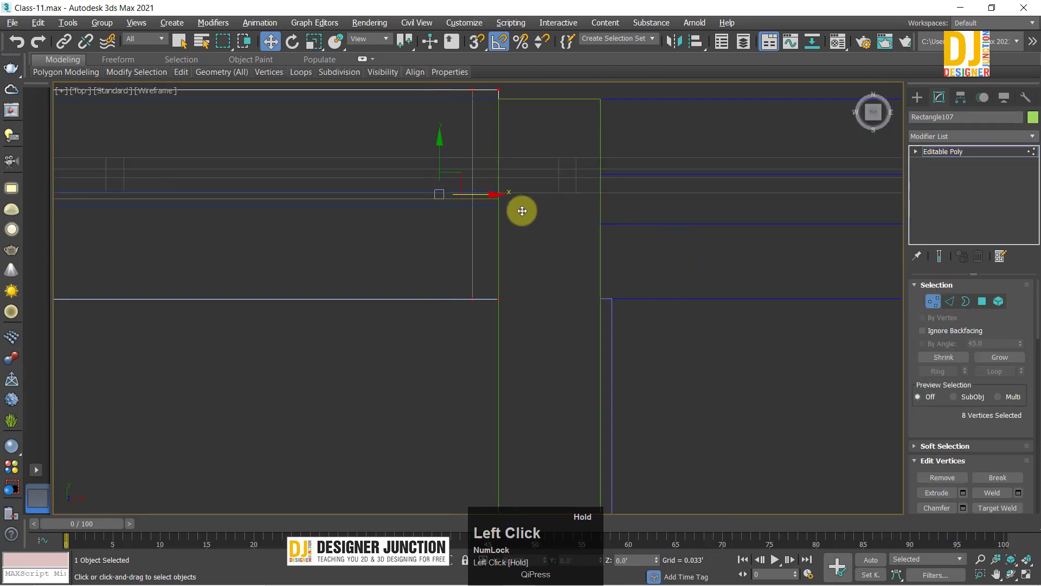
Step: Move the outer frame's left-end vertices to the edge of the wall beside the door, fitting the frame to the opening
ctrl+alt+middle_drag(450, 198, 468, 308)
middle_drag(76, 176, 387, 214)
drag(212, 198, 260, 285)
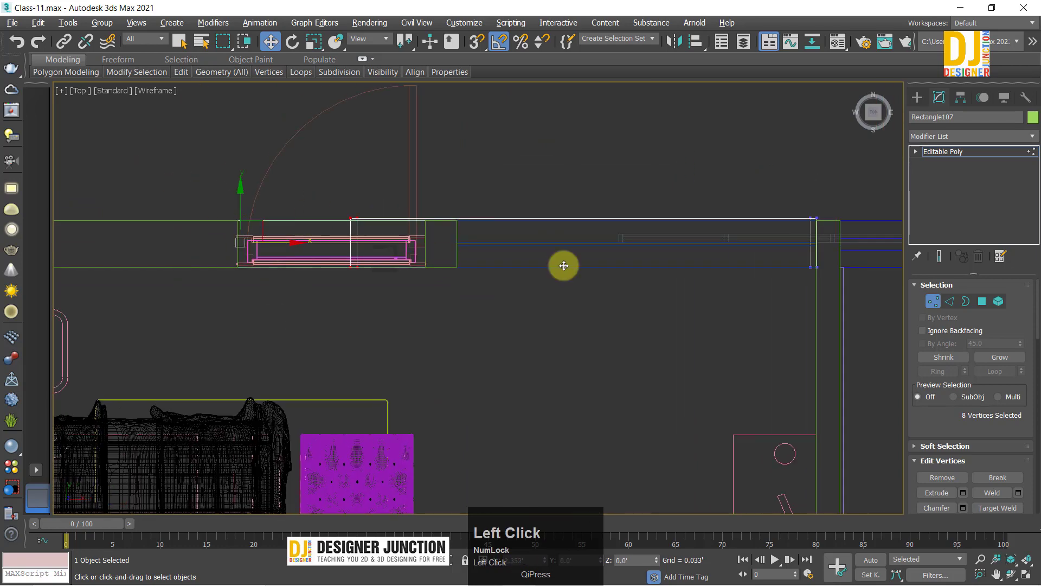
ctrl+alt+middle_drag(472, 253, 475, 192)
middle_drag(475, 192, 509, 291)
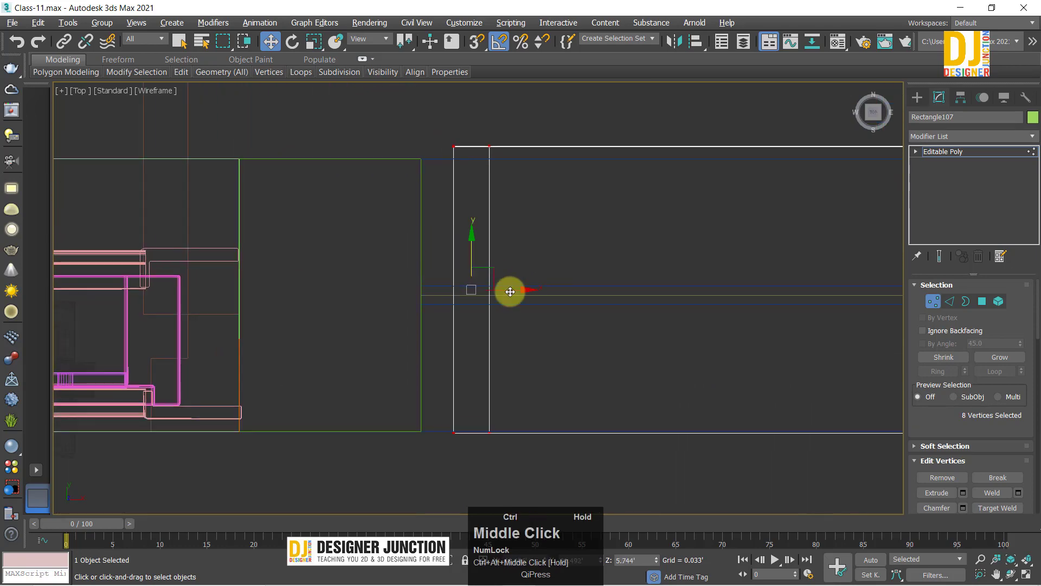
drag(515, 290, 488, 292)
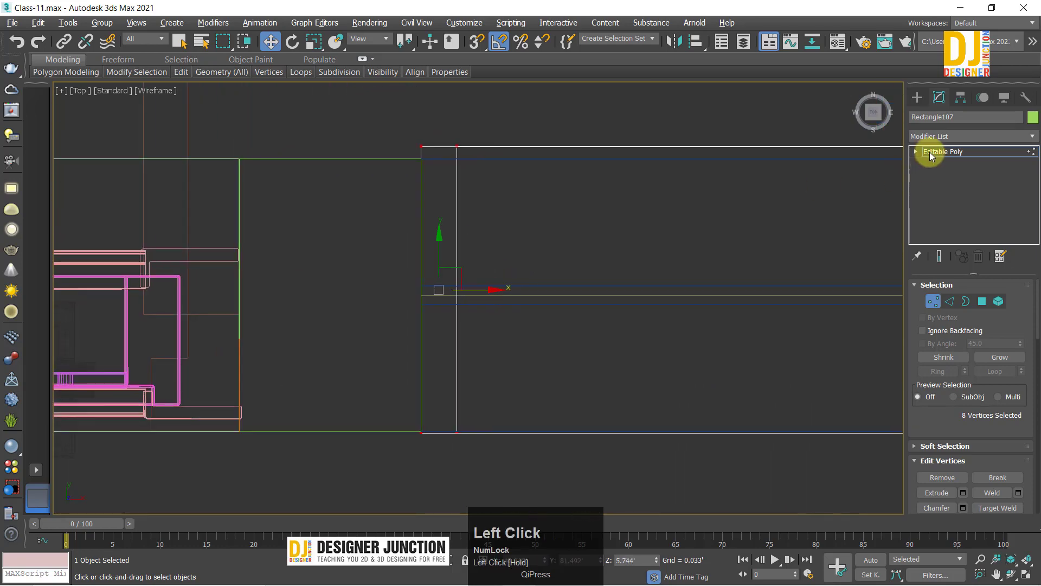
click(929, 152)
Step: Try to slide the extruded rectangle in the window opening sideways, and undo the move
key(z)
key(alt+w)
click(425, 407)
key(alt+w)
alt+middle_drag(429, 363, 437, 335)
click(418, 316)
drag(477, 341, 341, 361)
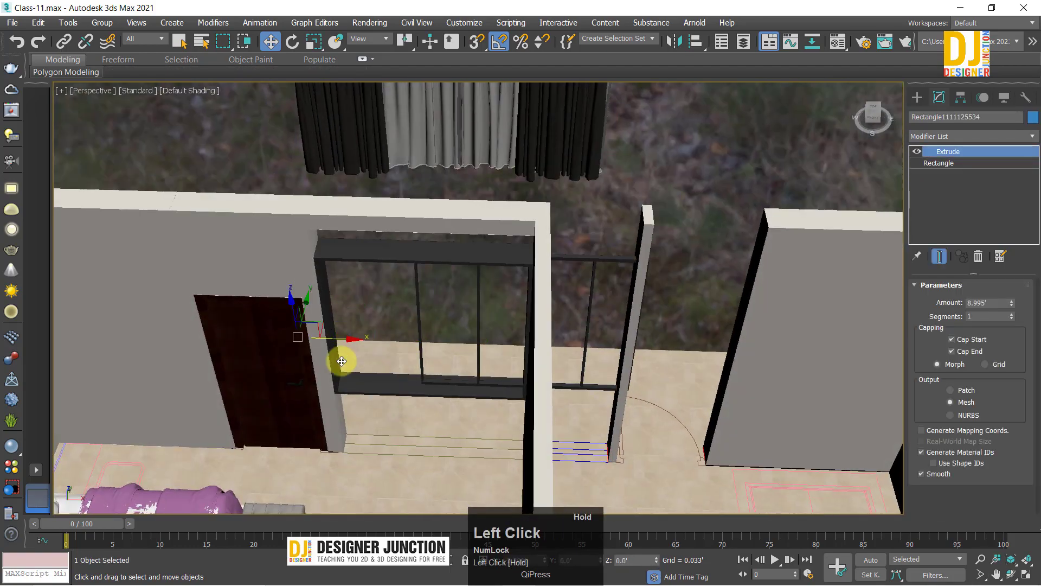
key(ctrl+z)
key(alt+w)
key(alt+w)
Step: Move the inner pane group so its left end meets the inner edge of the outer frame's left side
key(alt+w)
key(alt+w)
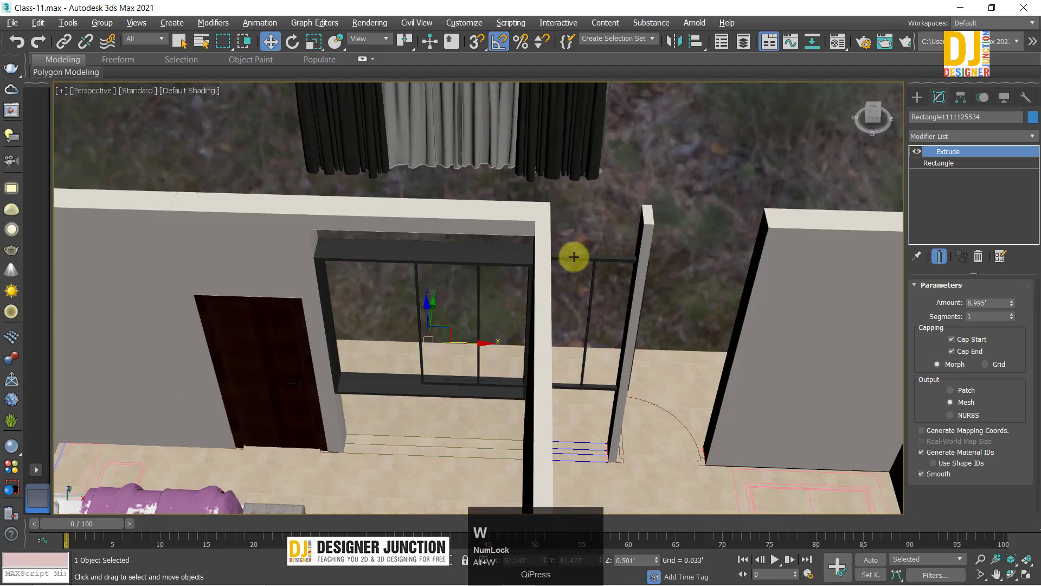
click(574, 256)
drag(567, 326, 474, 335)
key(alt+w)
key(alt+w)
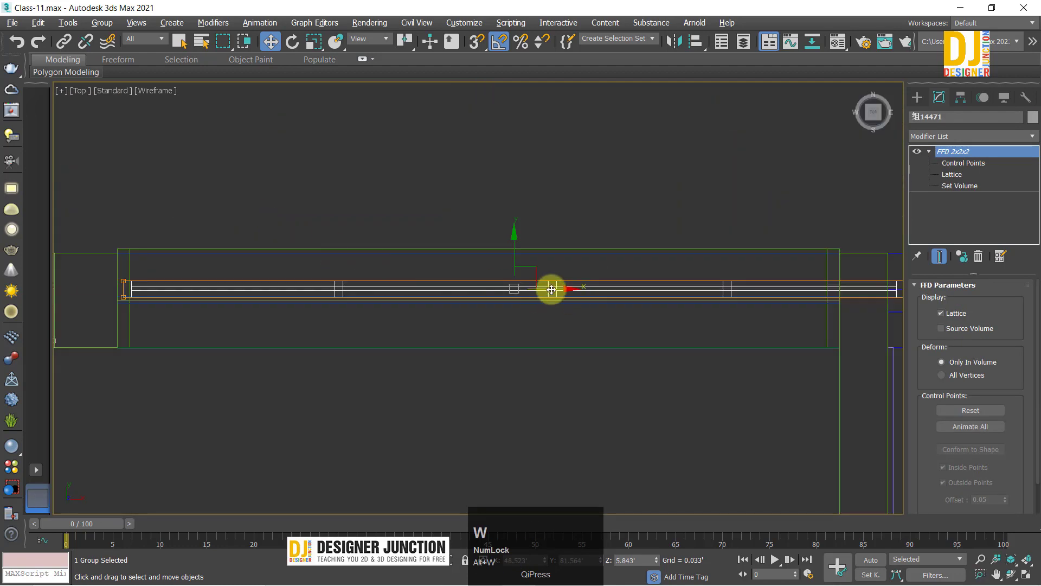
drag(551, 289, 554, 290)
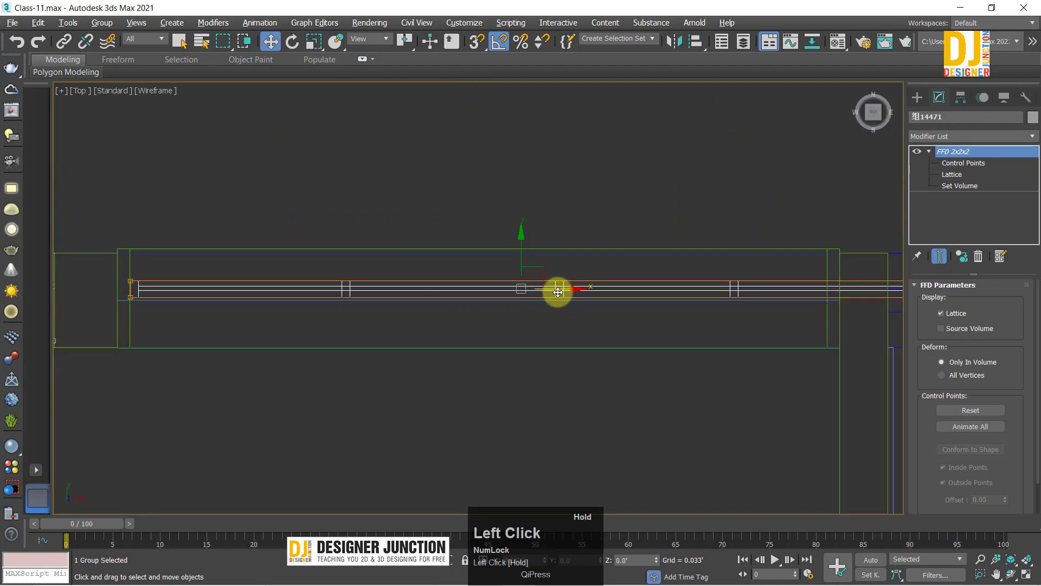
Step: Move the pane group's right-end FFD control points to the inner edge of the outer frame's right side
click(958, 162)
middle_drag(726, 250, 421, 227)
drag(424, 229, 645, 304)
scroll(616, 279, up, 3)
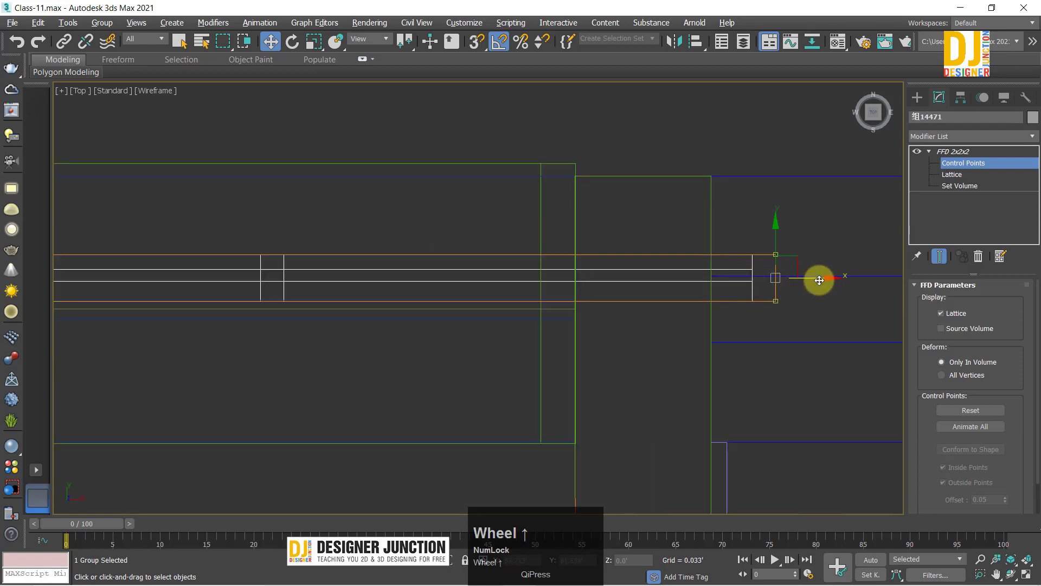
drag(819, 279, 589, 294)
Step: Align the pane group's left-end FFD control points with the frame's inner left edge and finish control point editing
ctrl+alt+middle_drag(484, 269, 481, 350)
middle_drag(434, 325, 846, 347)
drag(391, 251, 550, 346)
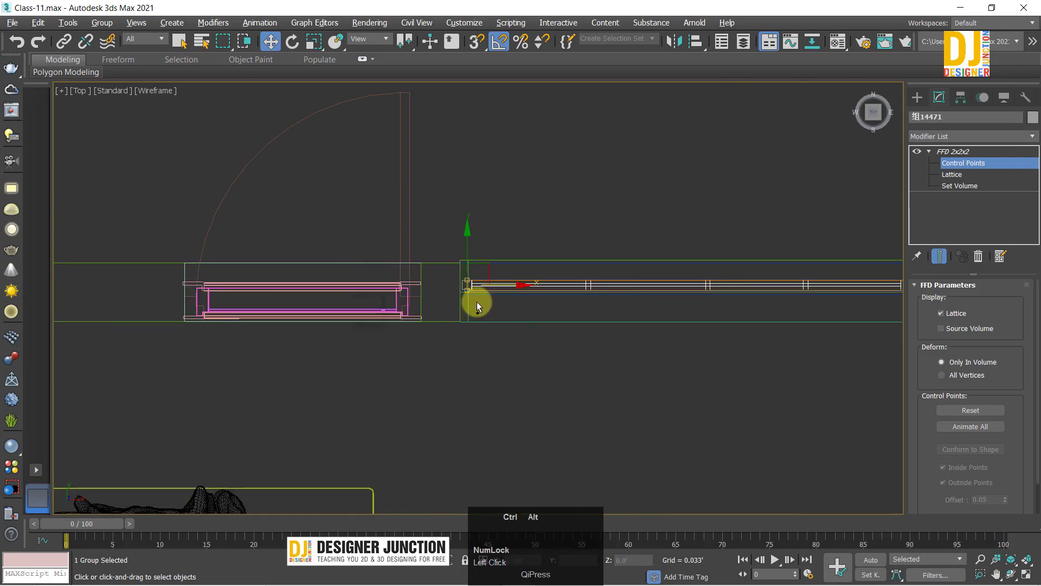
ctrl+alt+middle_drag(477, 304, 471, 234)
click(496, 242)
click(953, 151)
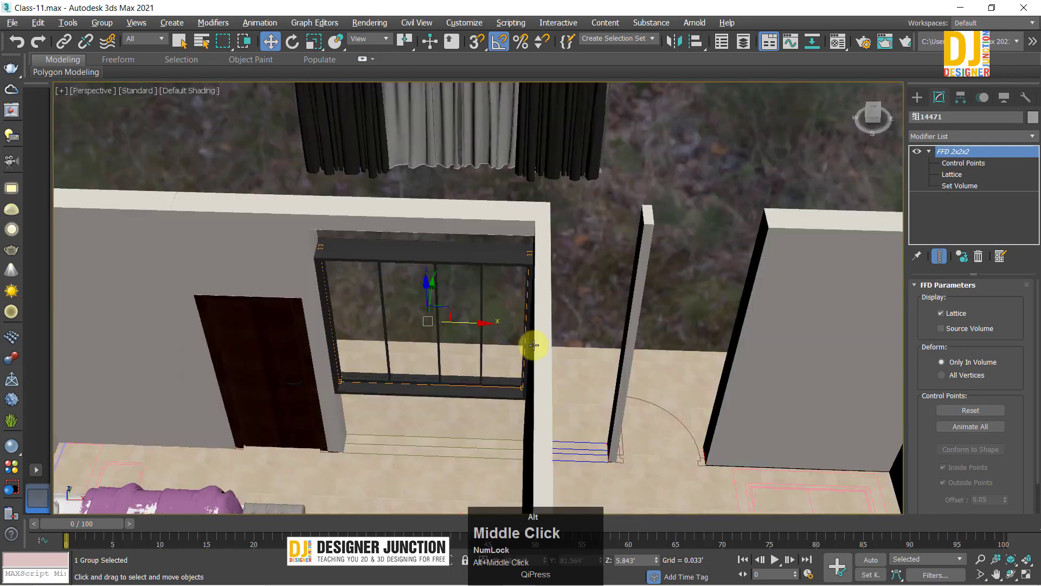
Step: Isolate the outer window frame, the inner pane group, the wall piece above the opening and the floor
alt+middle_drag(533, 345, 558, 317)
ctrl+click(428, 253)
alt+middle_drag(461, 332, 438, 358)
ctrl+click(437, 199)
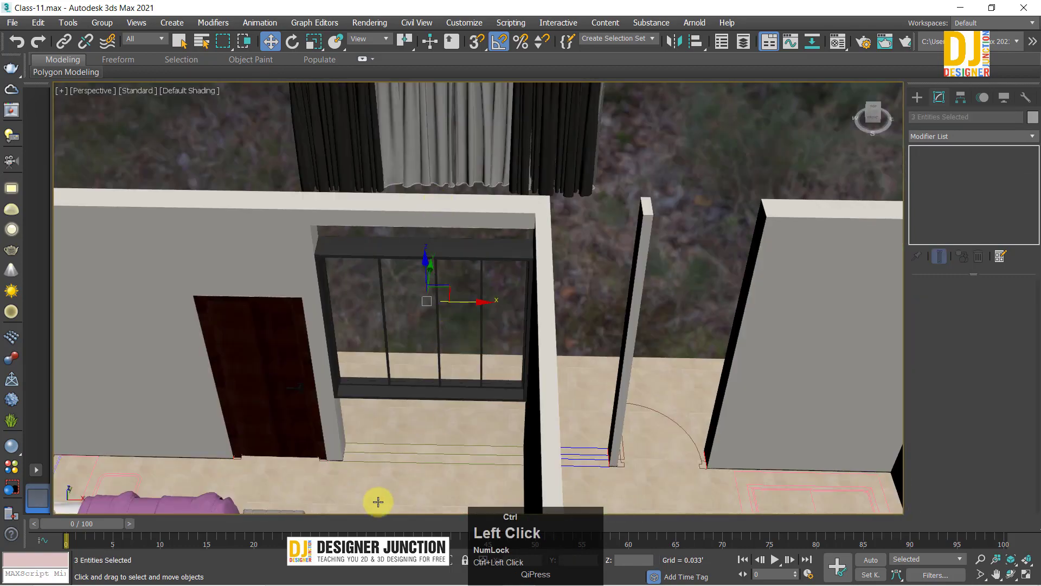
ctrl+click(377, 501)
key(alt+q)
Step: Raise the outer frame's upper vertices in the Left view to meet the underside of the wall piece above
alt+middle_drag(551, 194, 539, 161)
key(alt+w)
key(alt+w)
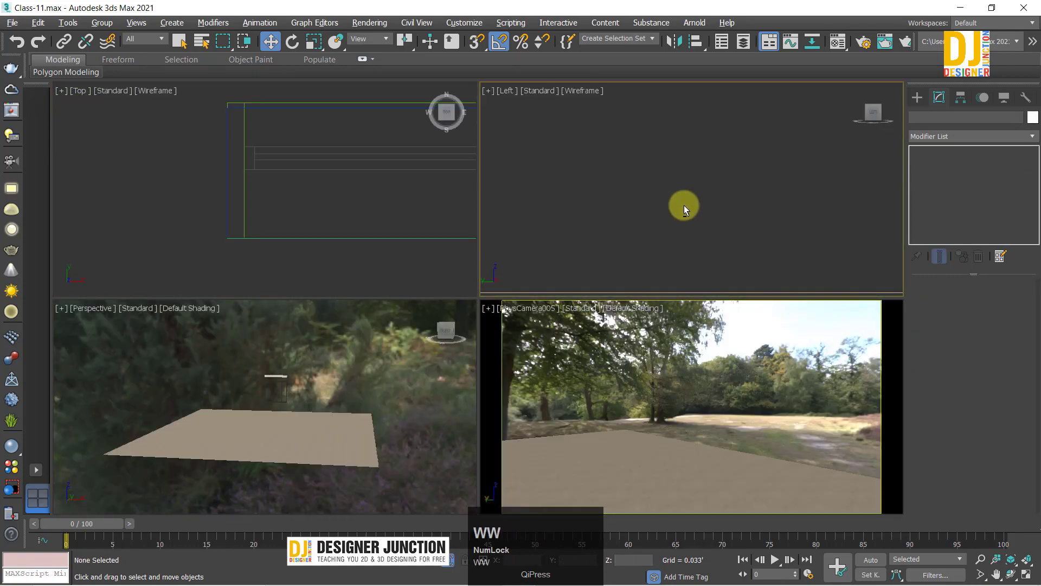
key(z)
click(255, 298)
middle_drag(255, 298, 565, 256)
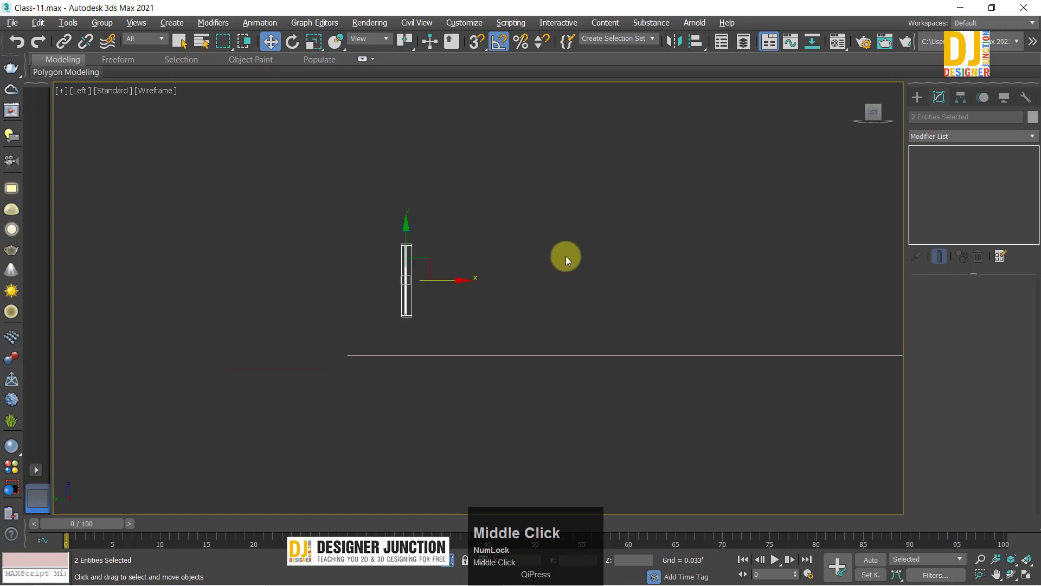
scroll(443, 266, up, 5)
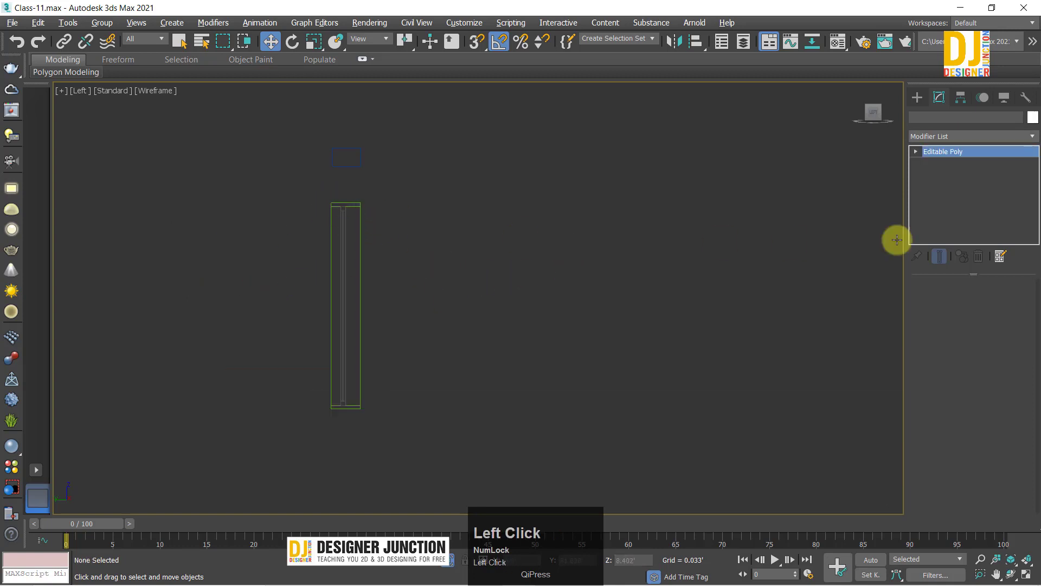
key(ctrl+a)
click(933, 305)
drag(178, 138, 404, 244)
middle_drag(393, 181, 433, 267)
scroll(408, 256, up, 4)
drag(379, 297, 393, 230)
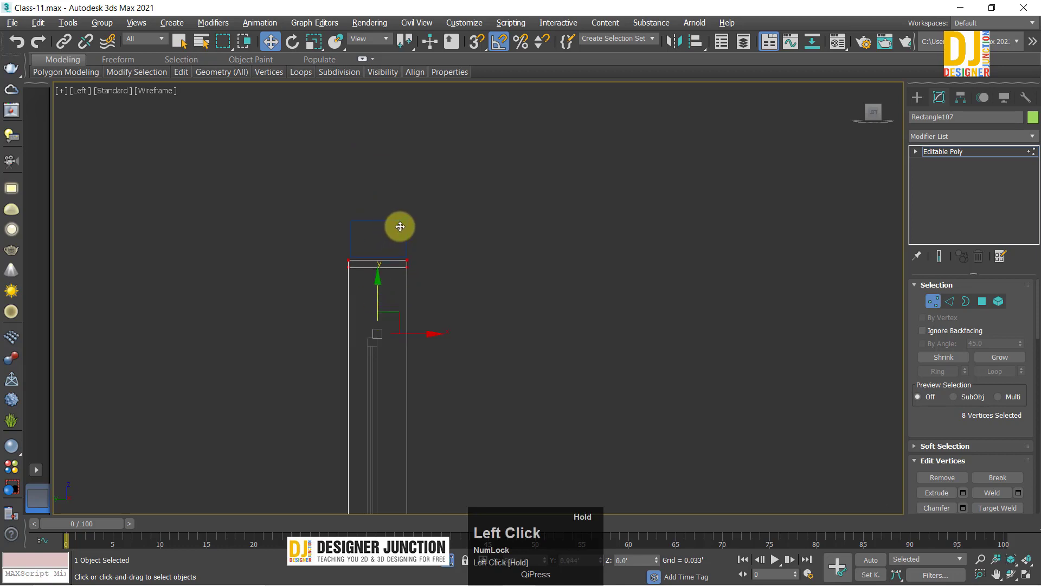
key(z)
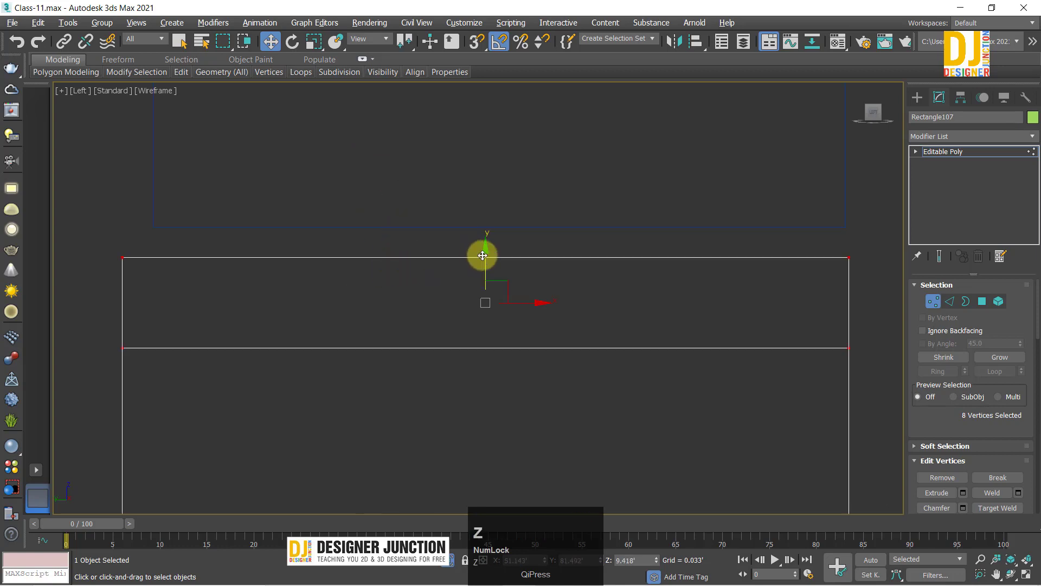
drag(482, 256, 489, 225)
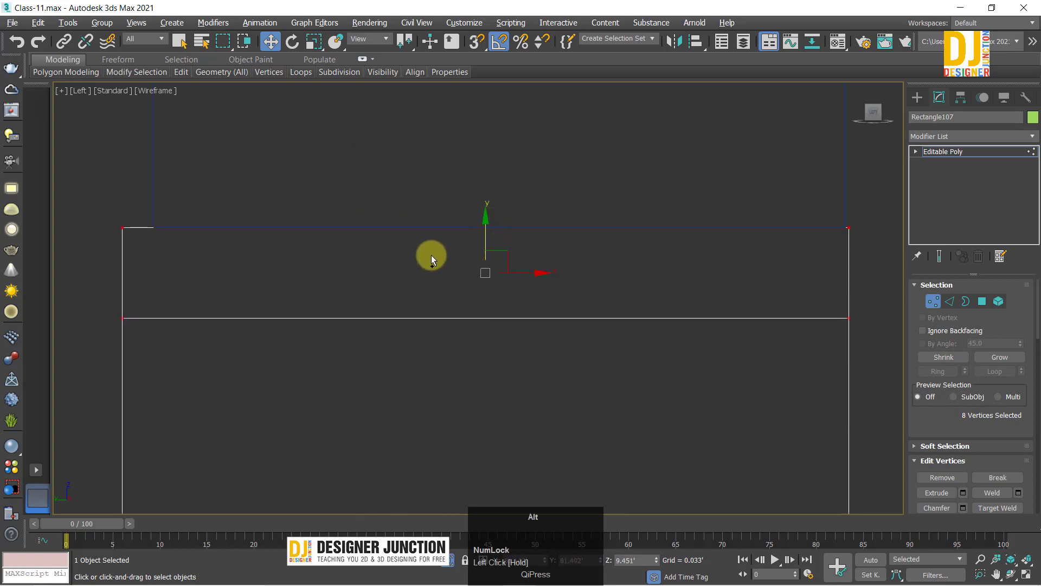
Step: Lower the outer frame's bottom vertices to the floor surface and finish vertex editing
scroll(431, 255, down, 12)
middle_drag(484, 448, 480, 269)
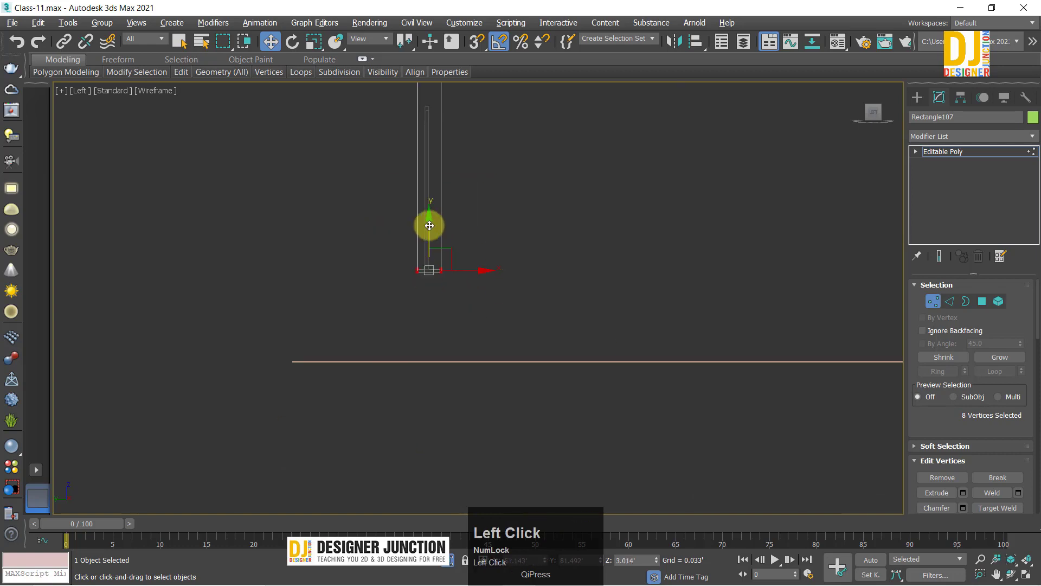
drag(429, 226, 425, 327)
key(z)
ctrl+alt+middle_drag(434, 394, 508, 282)
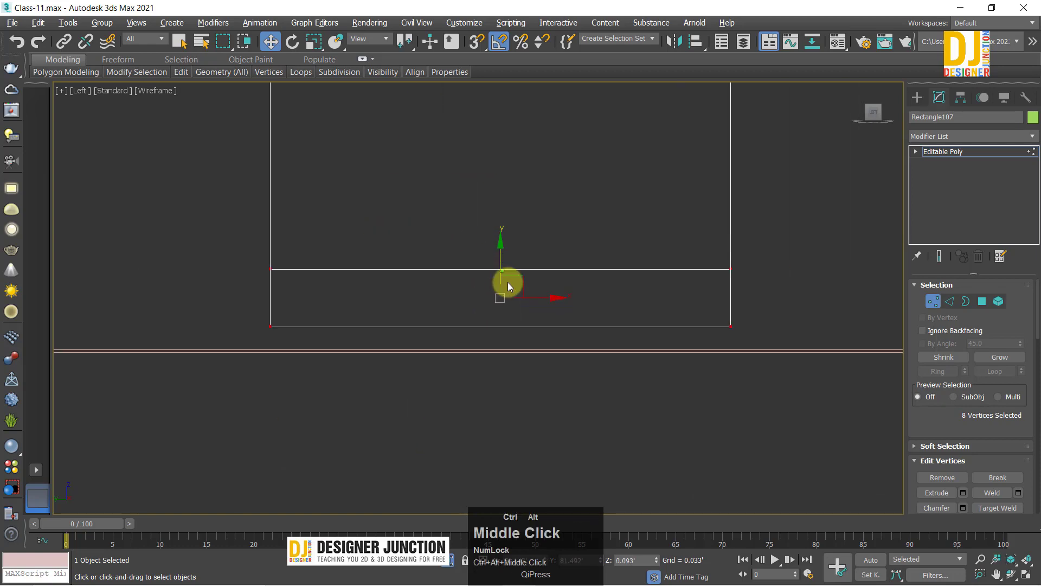
drag(502, 255, 507, 284)
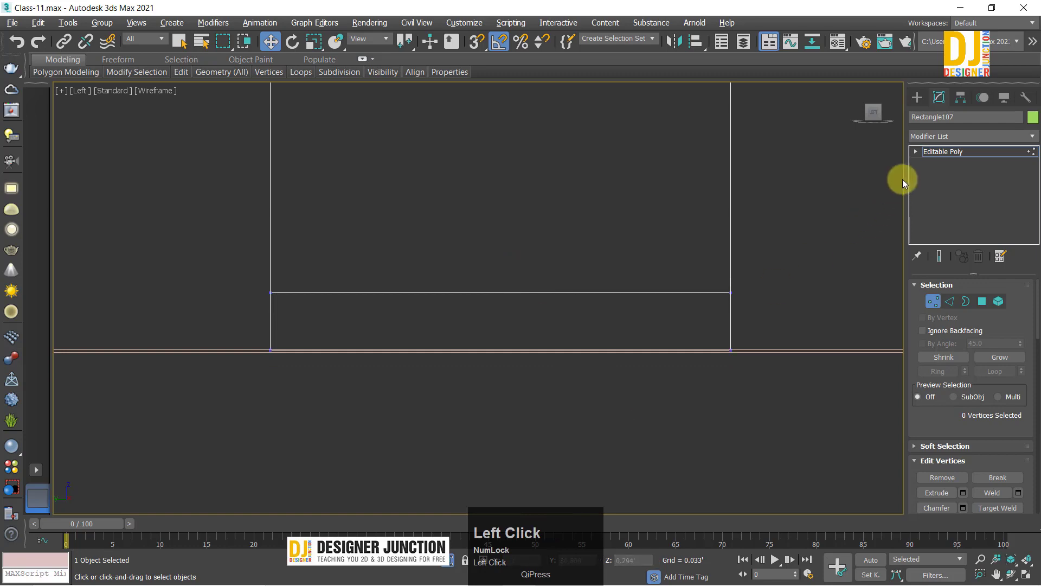
click(944, 152)
Step: Examine how the inner pane group sits inside the heightened outer frame from several angles in perspective
key(alt+w)
click(312, 362)
key(alt+w)
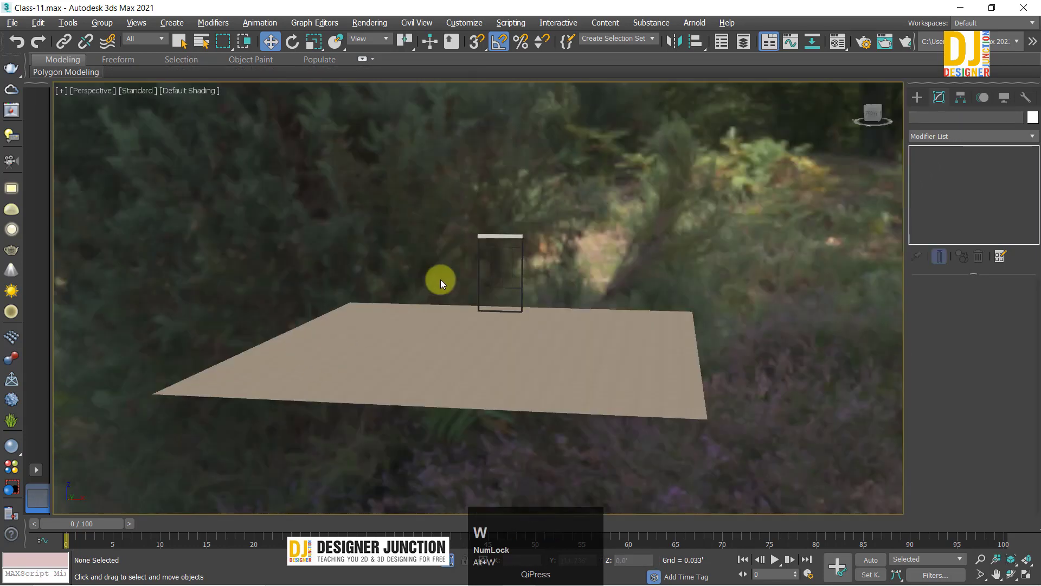
key(z)
scroll(504, 271, up, 4)
middle_click(504, 271)
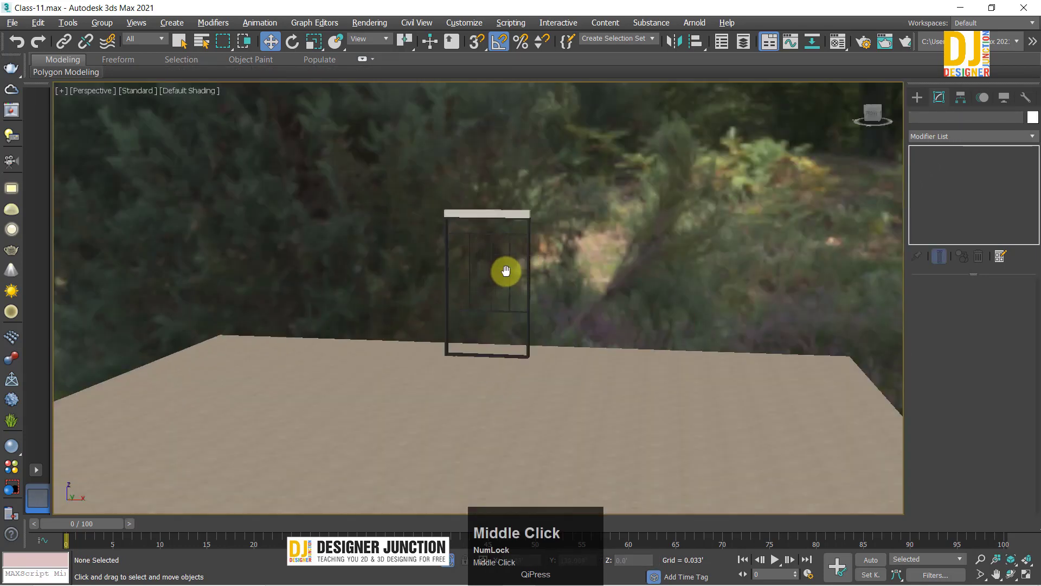
scroll(504, 271, up, 2)
drag(472, 207, 495, 250)
key(z)
alt+middle_drag(458, 231, 481, 249)
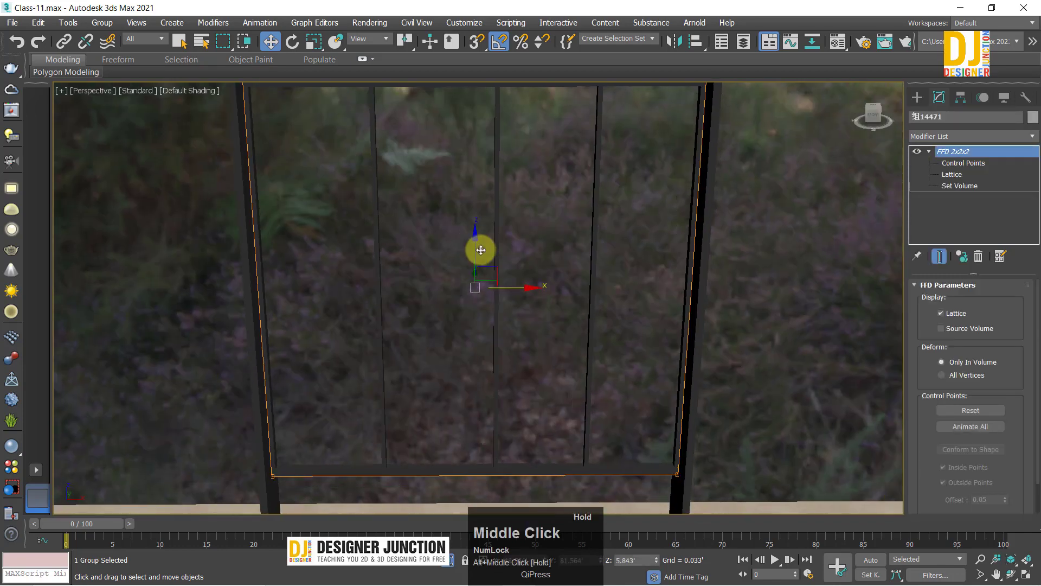
ctrl+alt+middle_drag(536, 314, 435, 400)
key(alt+w)
key(alt+w)
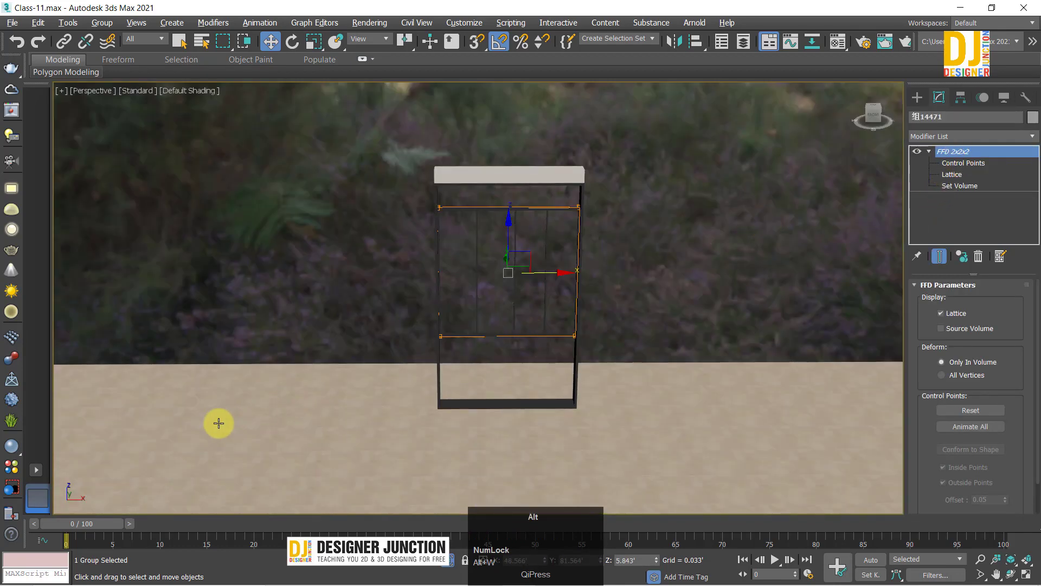
alt+middle_drag(219, 423, 348, 389)
key(alt+w)
key(alt+w)
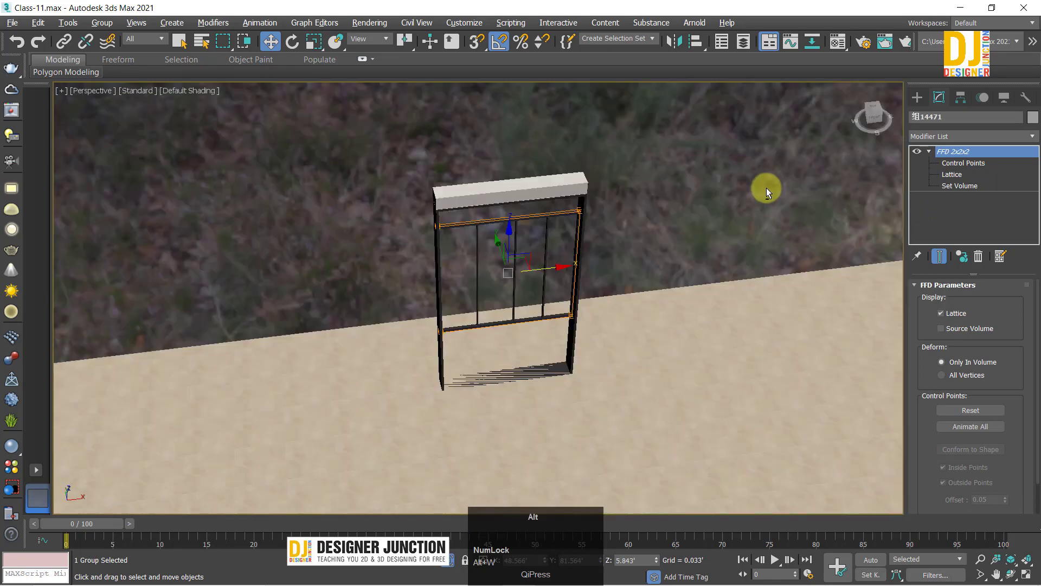
Step: Move the pane group's upper FFD control points up to the inner edge of the outer frame's top bar
key(l)
key(z)
ctrl+alt+middle_drag(518, 171, 561, 257)
click(963, 162)
drag(422, 191, 646, 279)
ctrl+alt+middle_drag(645, 279, 437, 237)
ctrl+alt+middle_drag(437, 237, 474, 147)
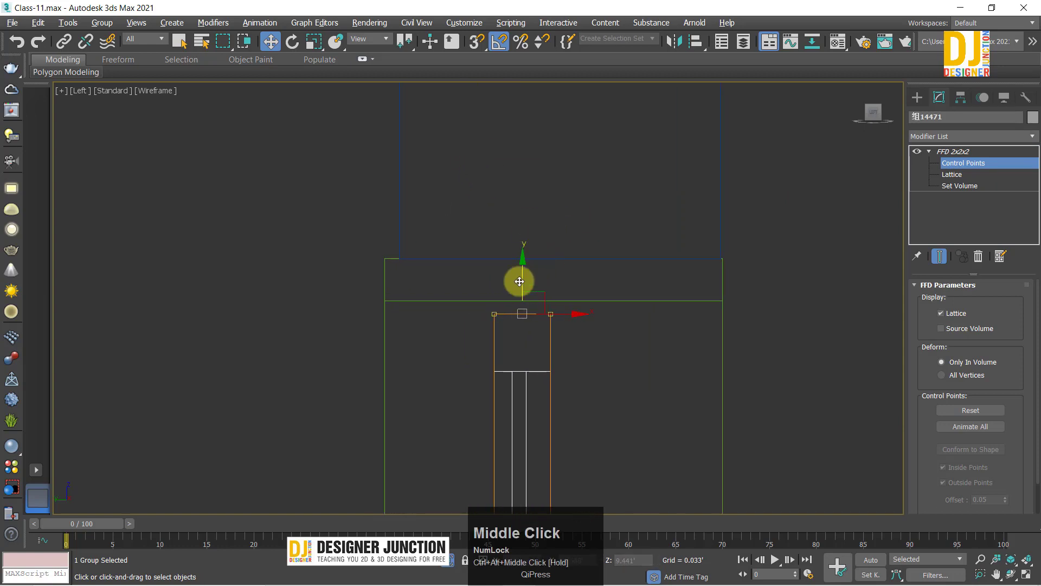
drag(534, 261, 534, 263)
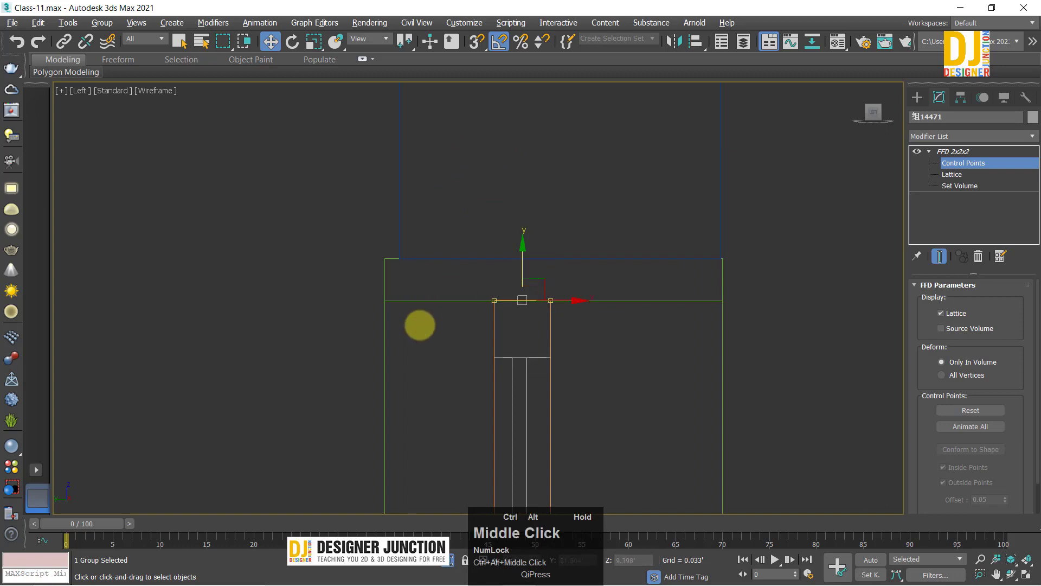
Step: Move the pane group's lower FFD control points down to the frame's bottom bar and finish control point editing
ctrl+alt+middle_drag(419, 325, 440, 227)
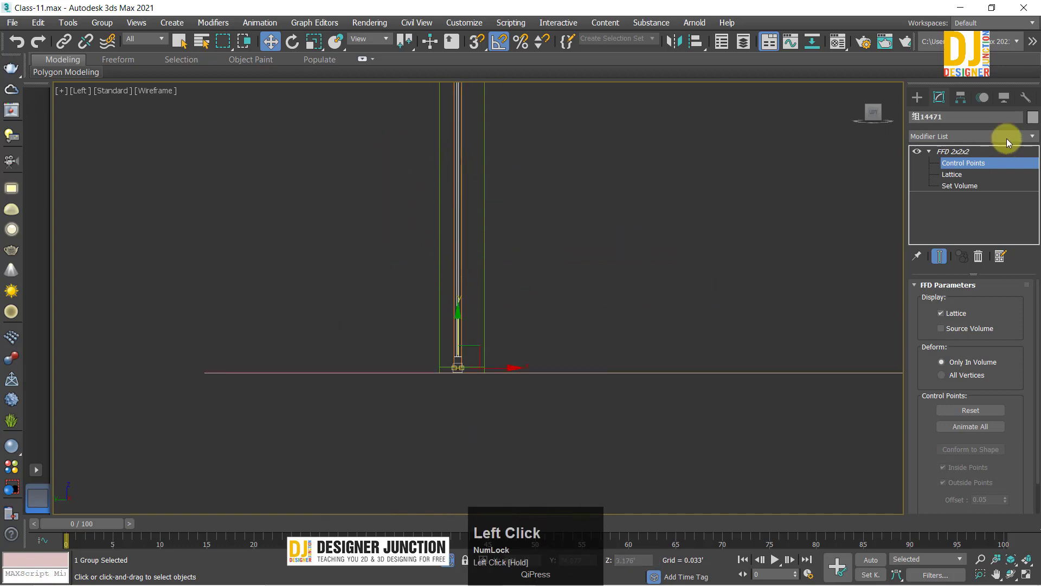
click(953, 151)
key(z)
click(462, 467)
ctrl+alt+middle_drag(462, 467, 537, 262)
key(alt+w)
key(alt+w)
alt+middle_drag(474, 353, 540, 564)
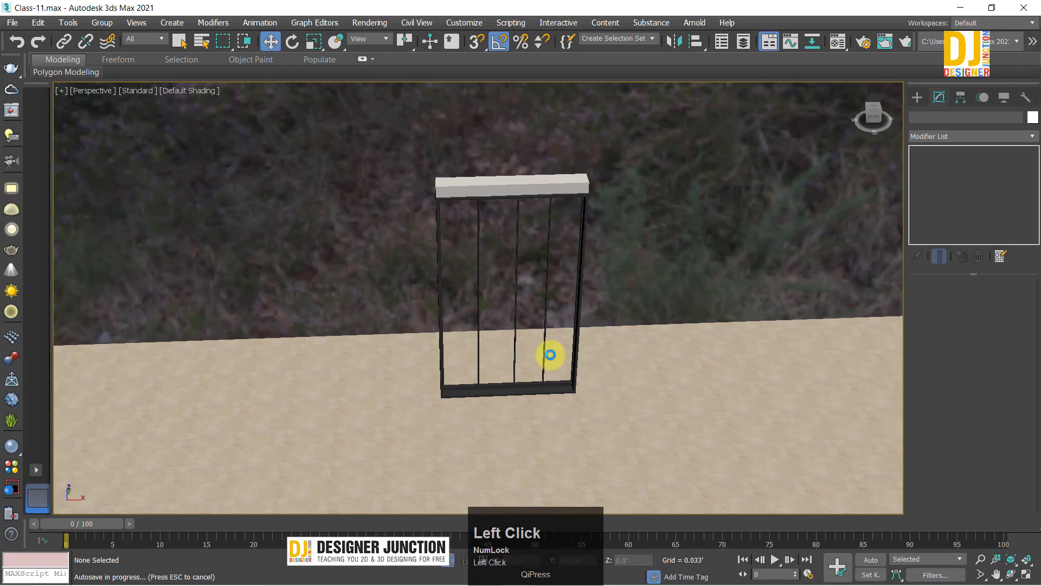
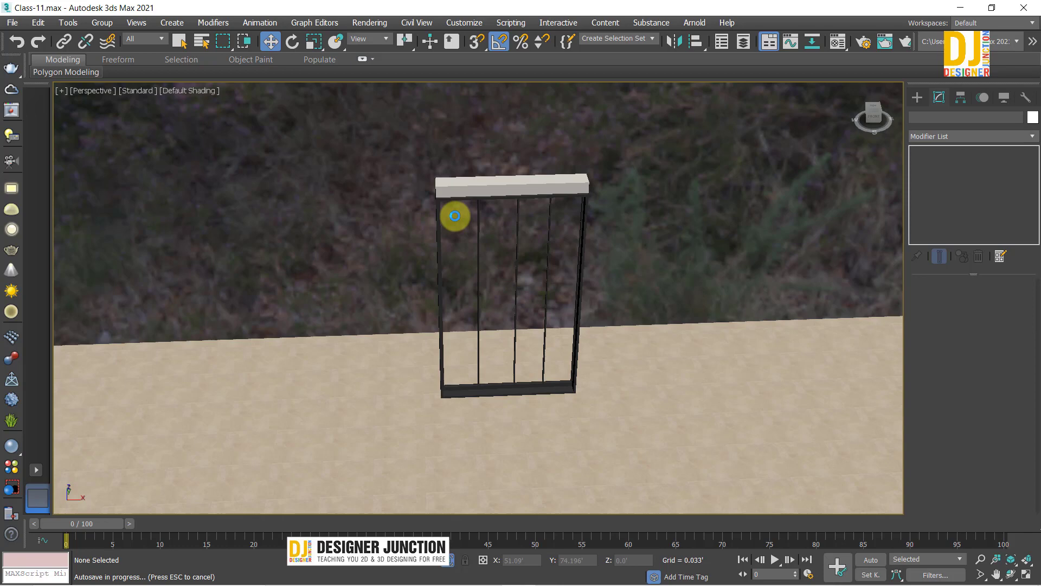
Step: End the isolation of the window frame and select the white sheer curtain behind the bedroom wall
key(alt+q)
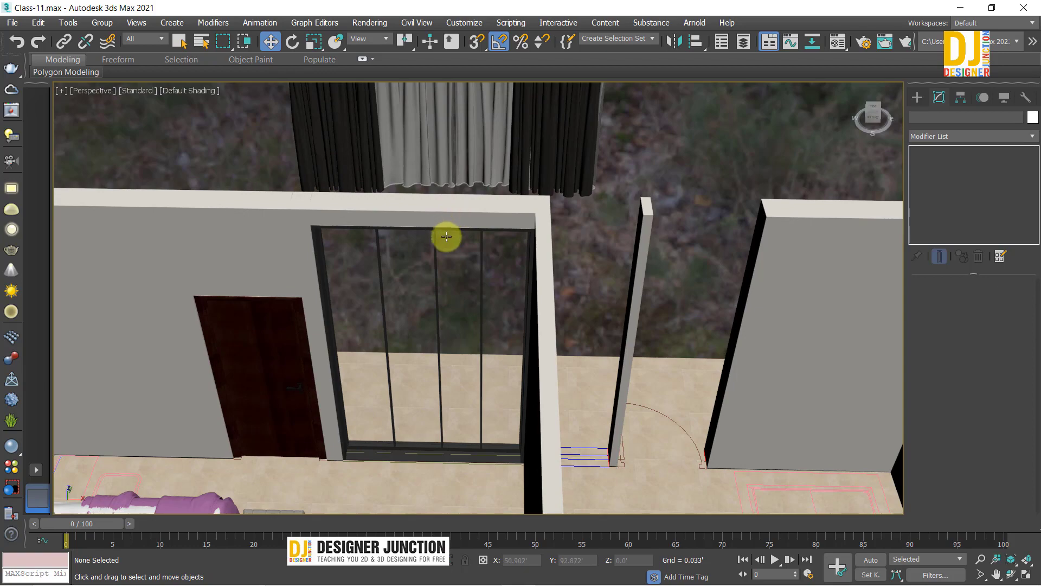
alt+middle_drag(446, 236, 406, 172)
click(429, 195)
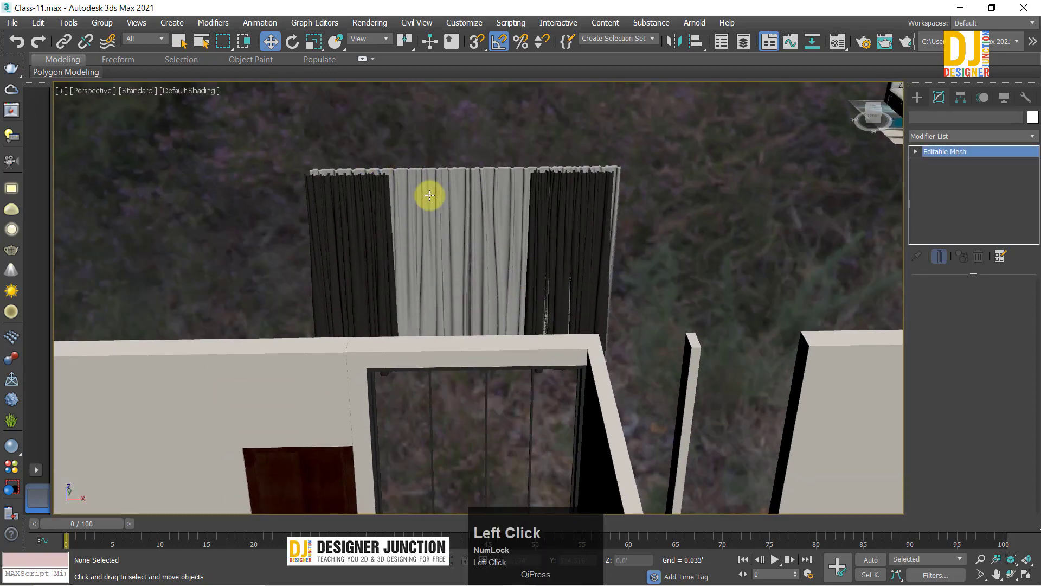
drag(495, 267, 562, 199)
alt+middle_drag(563, 199, 592, 242)
click(614, 294)
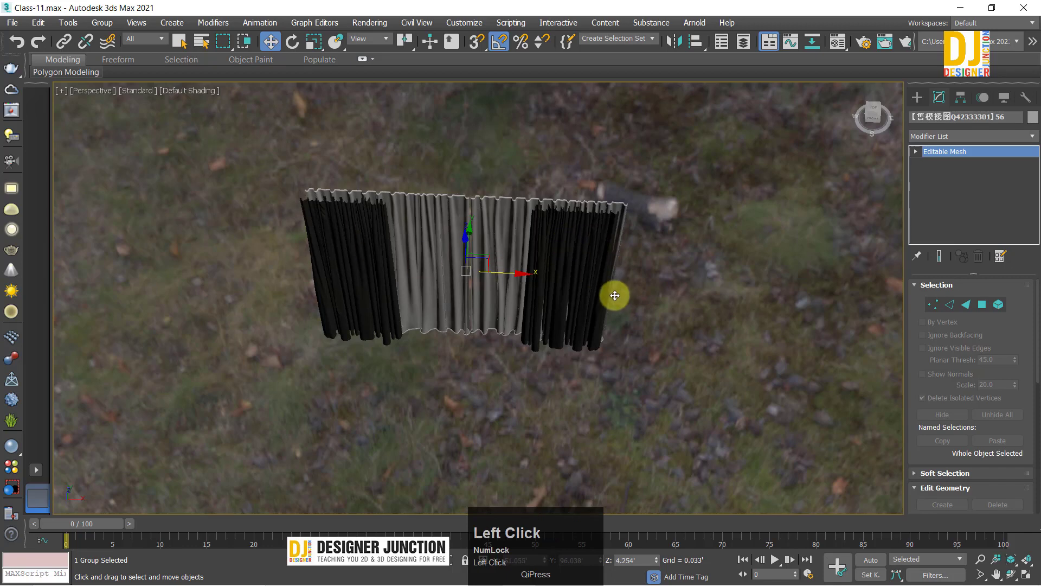
Step: Try to pull the white sheer curtain and the left dark curtain sideways apart, undoing each move
click(736, 287)
click(582, 292)
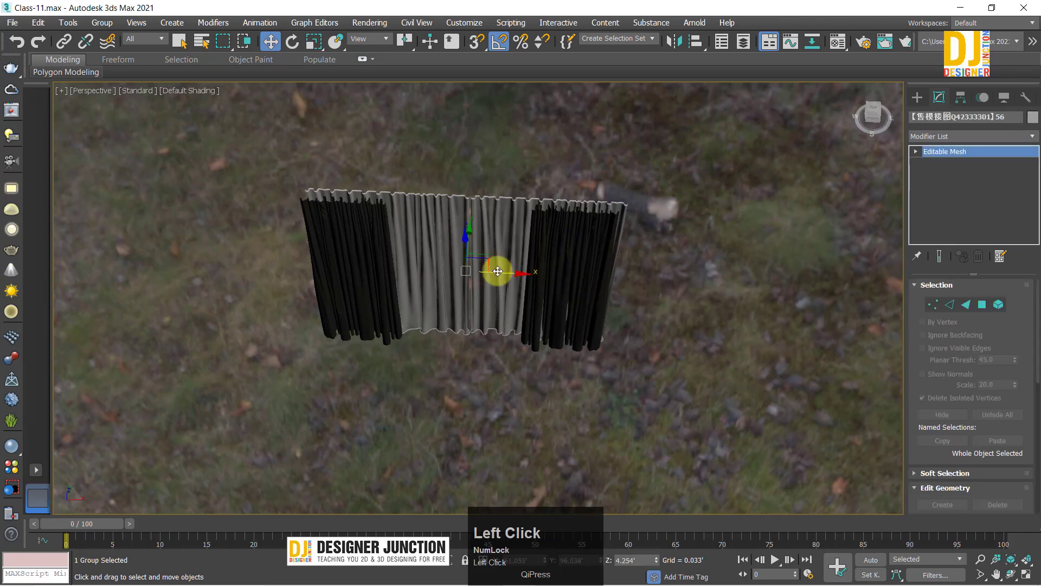
drag(498, 272, 802, 285)
key(ctrl+z)
click(389, 339)
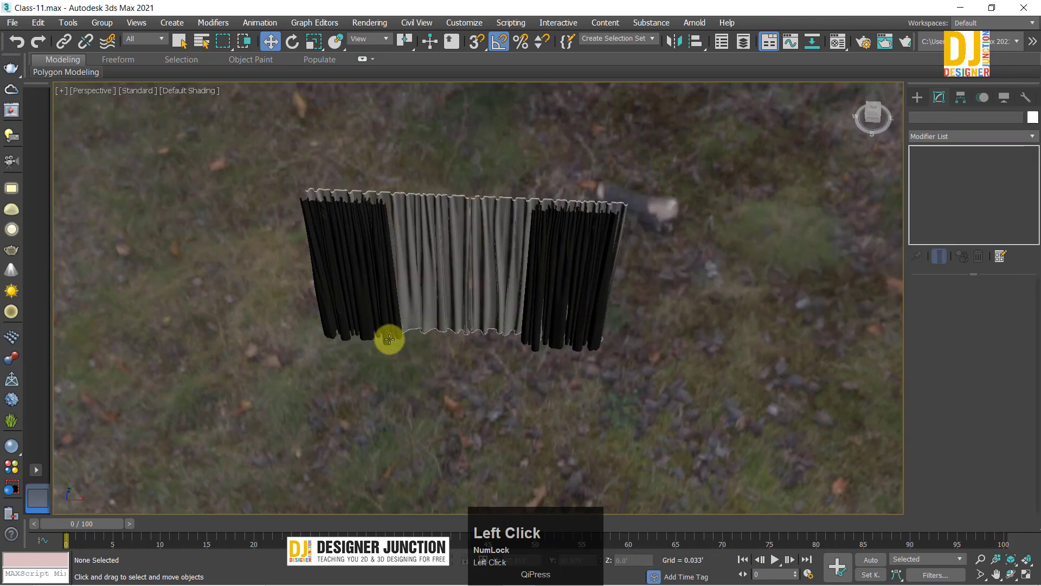
click(395, 320)
drag(405, 281, 171, 280)
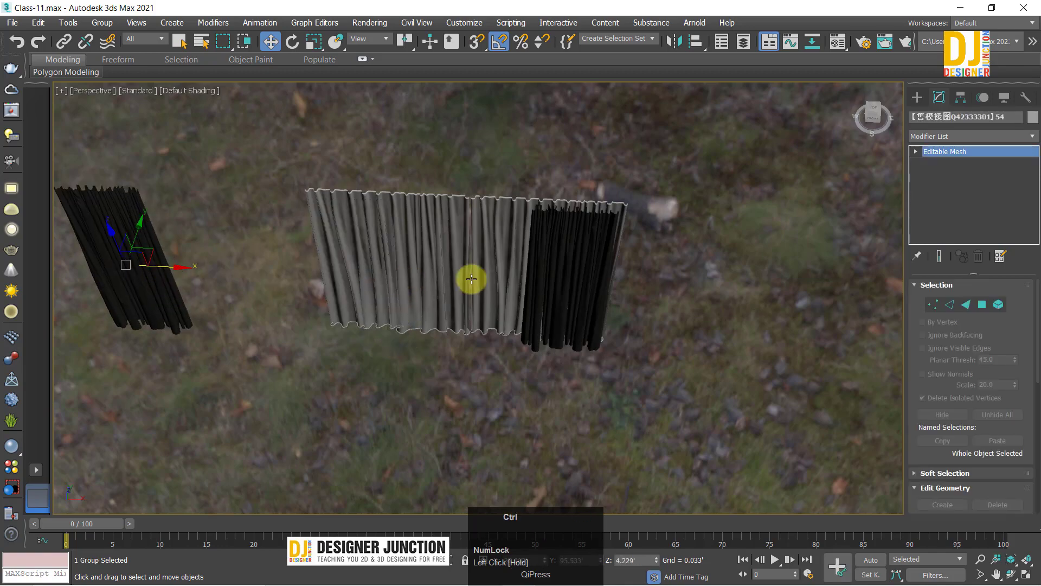
key(ctrl+z)
alt+middle_drag(472, 279, 422, 303)
click(708, 209)
scroll(485, 239, up, 3)
middle_drag(422, 304, 521, 222)
click(520, 223)
drag(529, 255, 860, 260)
key(ctrl+z)
Step: Examine the sheer curtain and its centre split from several angles, near and far
alt+middle_drag(632, 262, 609, 284)
ctrl+alt+middle_drag(506, 253, 633, 499)
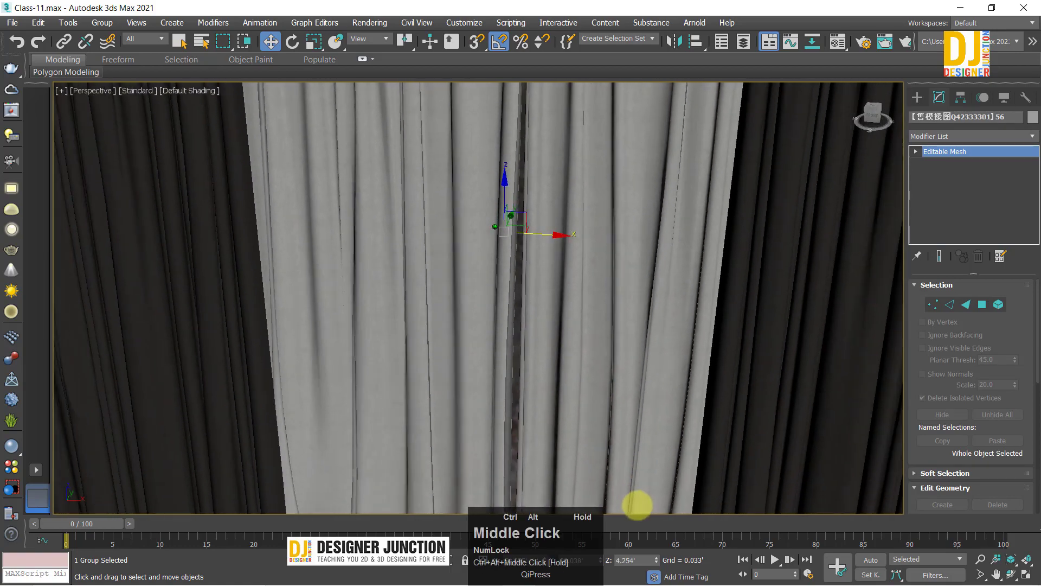
key(z)
alt+middle_drag(453, 332, 493, 318)
scroll(494, 318, up, 10)
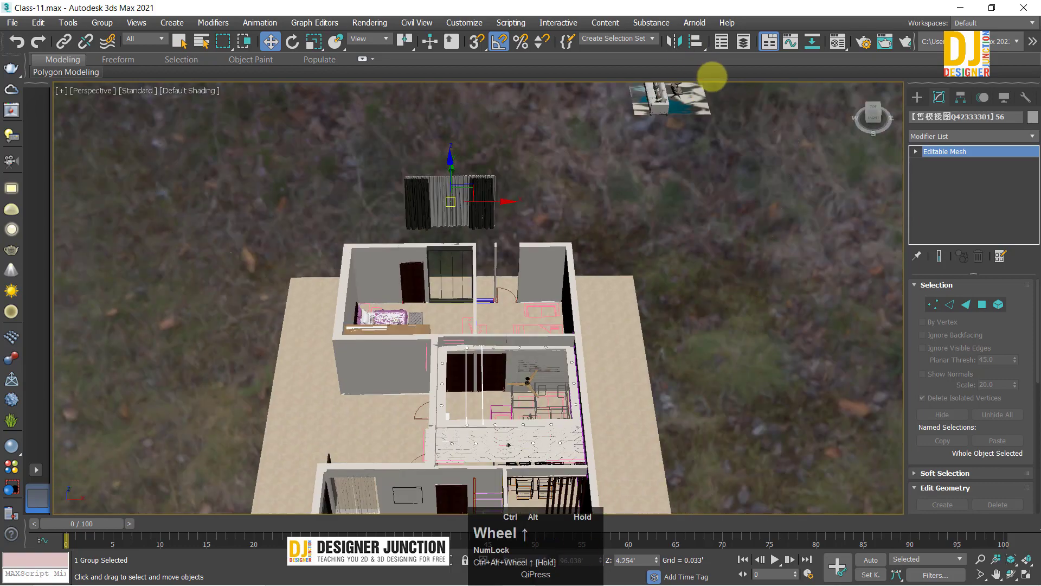
middle_drag(370, 235, 504, 198)
key(z)
alt+middle_drag(552, 230, 574, 368)
click(728, 199)
drag(319, 138, 620, 293)
scroll(460, 227, down, 3)
alt+middle_drag(462, 227, 482, 222)
scroll(482, 222, up, 3)
click(584, 231)
key(z)
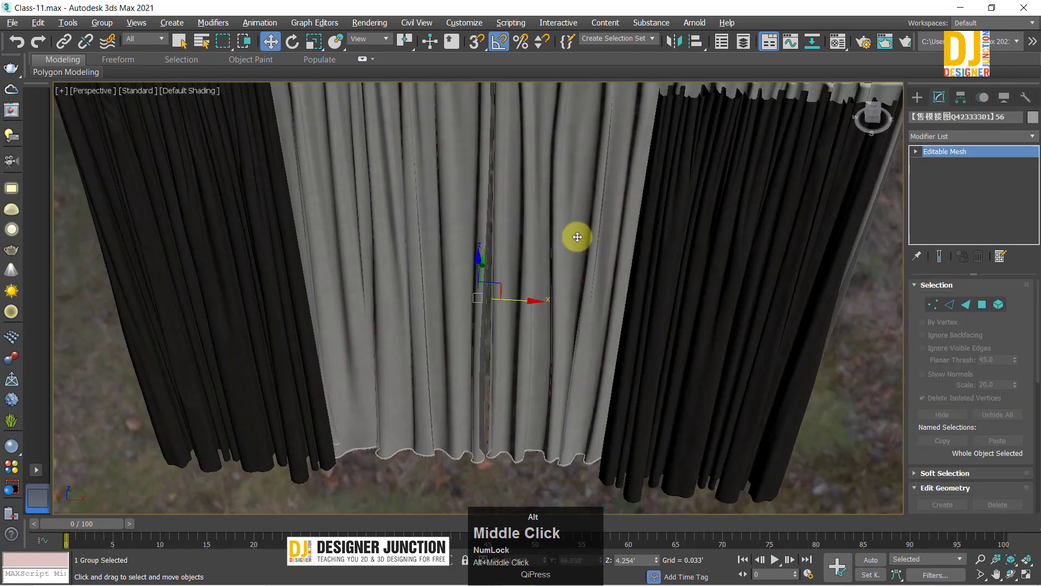
alt+middle_drag(577, 235, 632, 253)
Step: Delete the right half of the white sheer curtain at element level
click(602, 163)
click(615, 167)
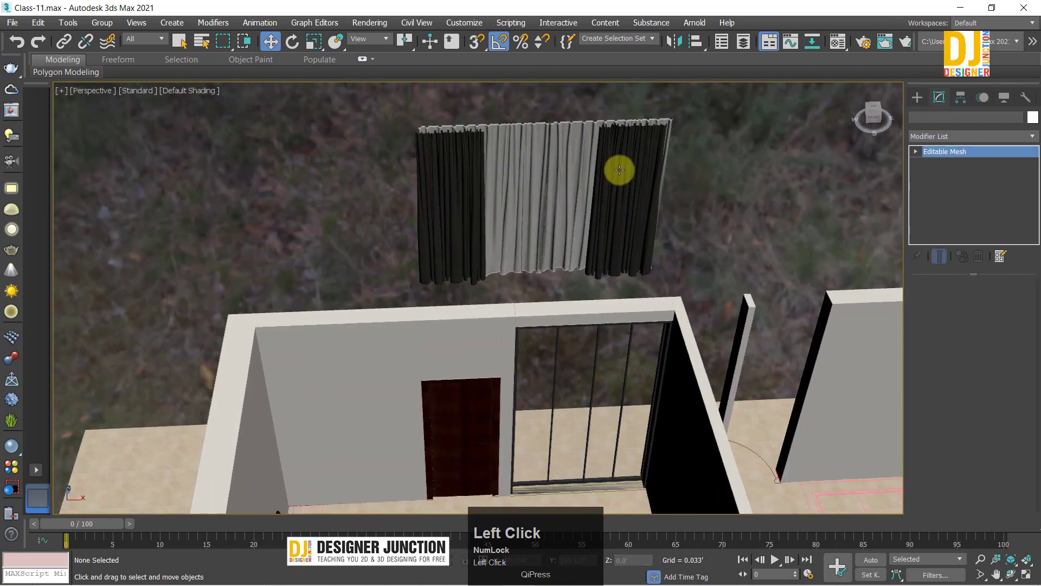
click(990, 303)
click(579, 211)
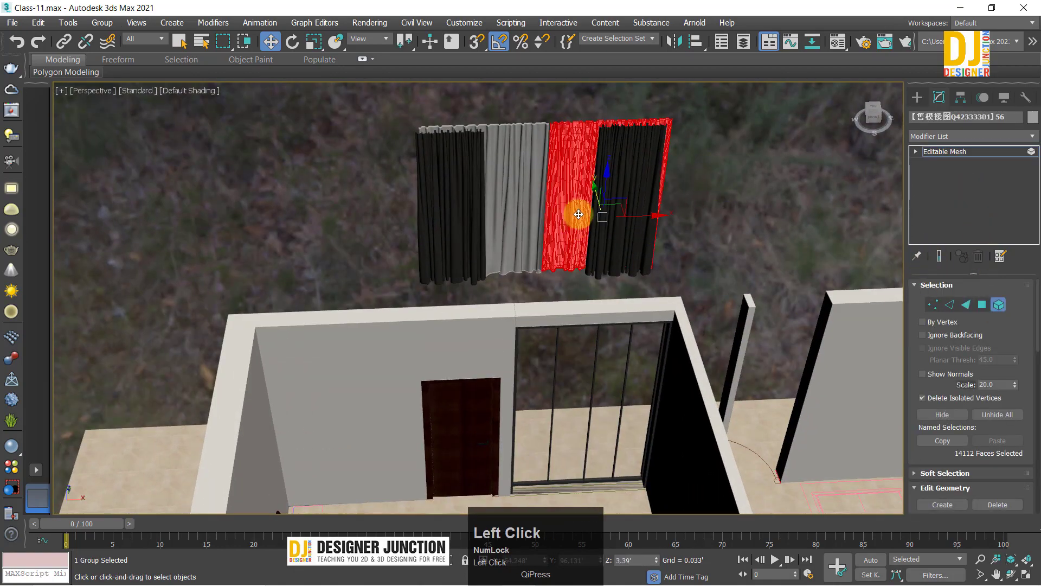
alt+middle_drag(579, 211, 606, 247)
key(Delete)
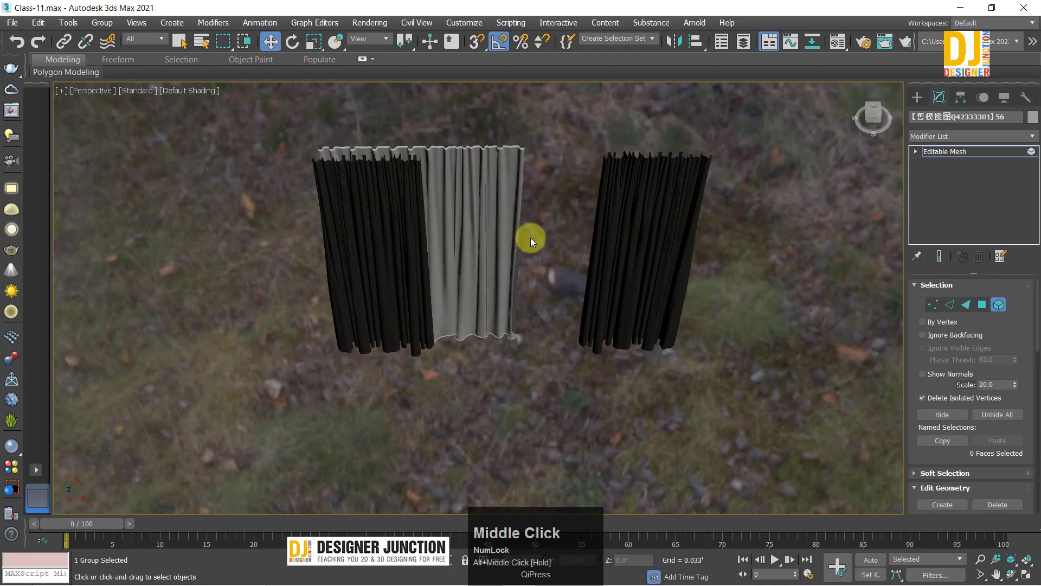
Step: Check the right dark curtain at element level, leave the sub-object mode and delete the whole curtain
scroll(616, 284, up, 4)
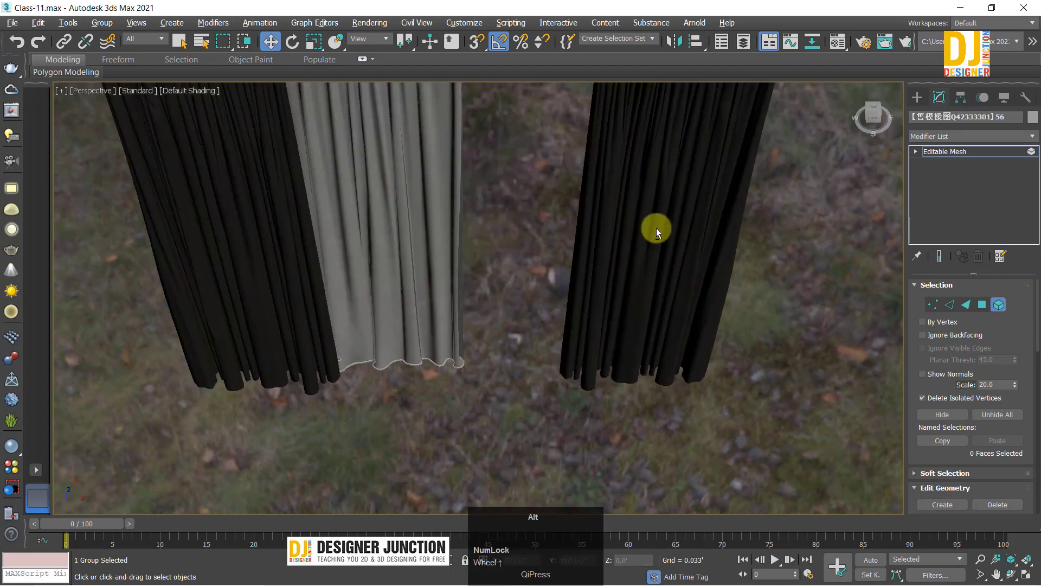
alt+middle_drag(656, 228, 628, 302)
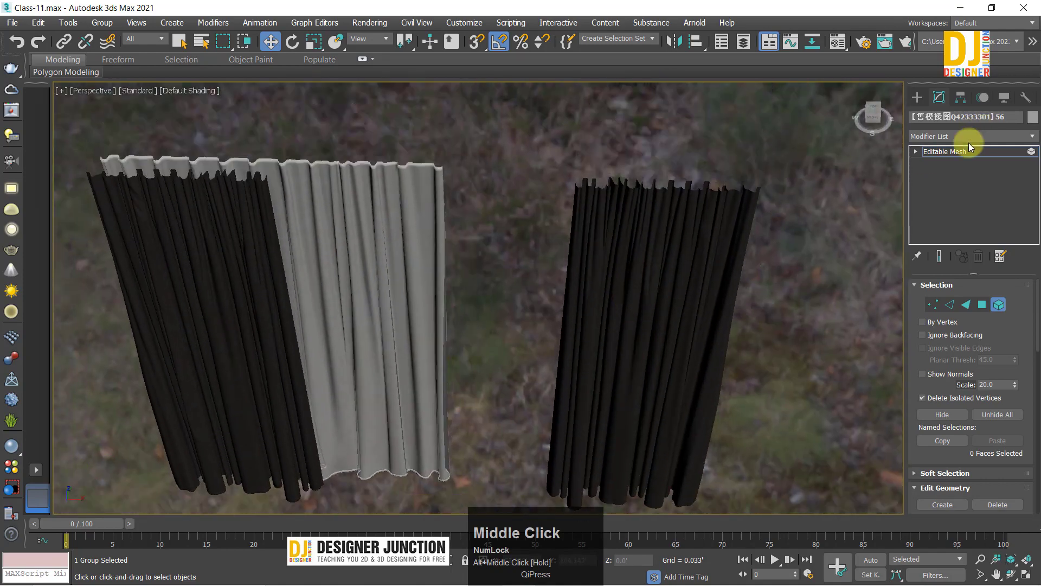
click(915, 197)
click(813, 223)
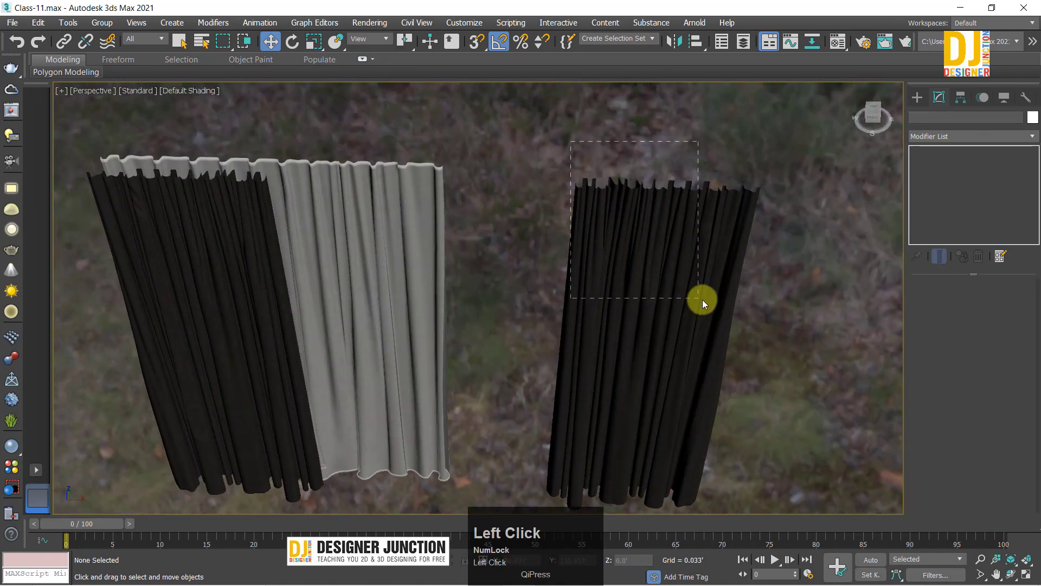
drag(702, 299, 659, 291)
click(998, 305)
click(723, 335)
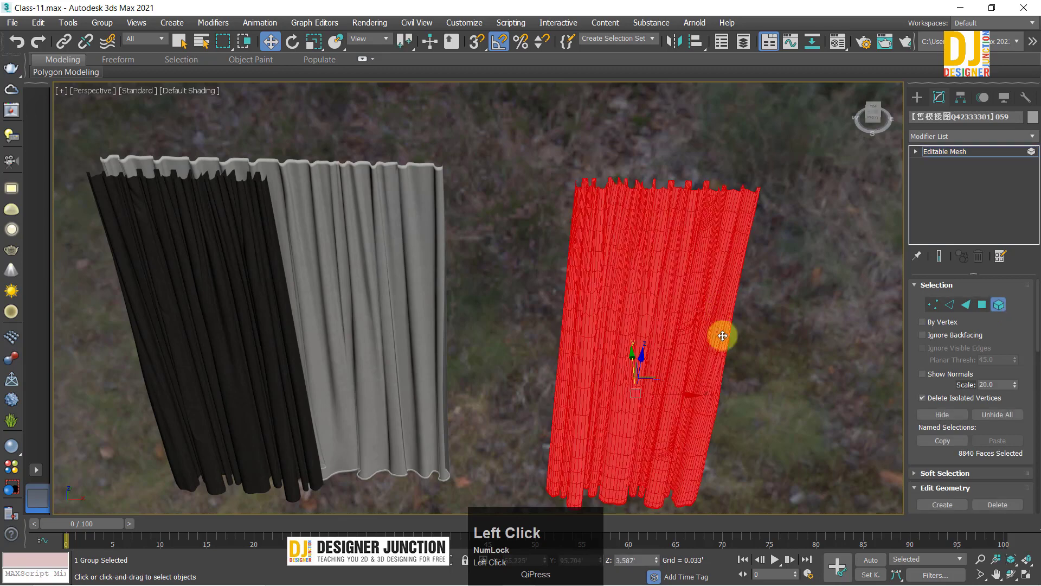
click(931, 152)
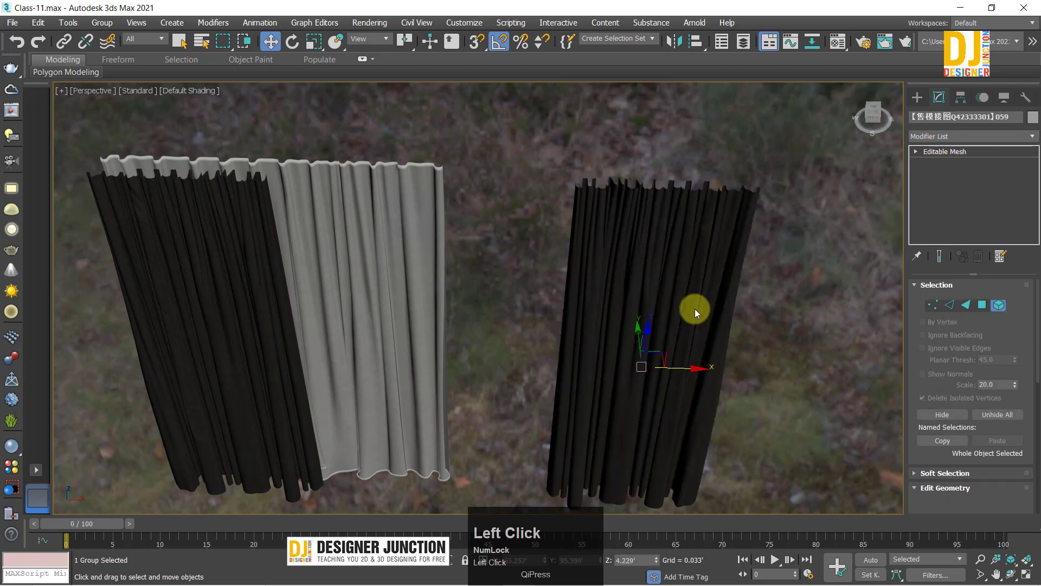
key(Delete)
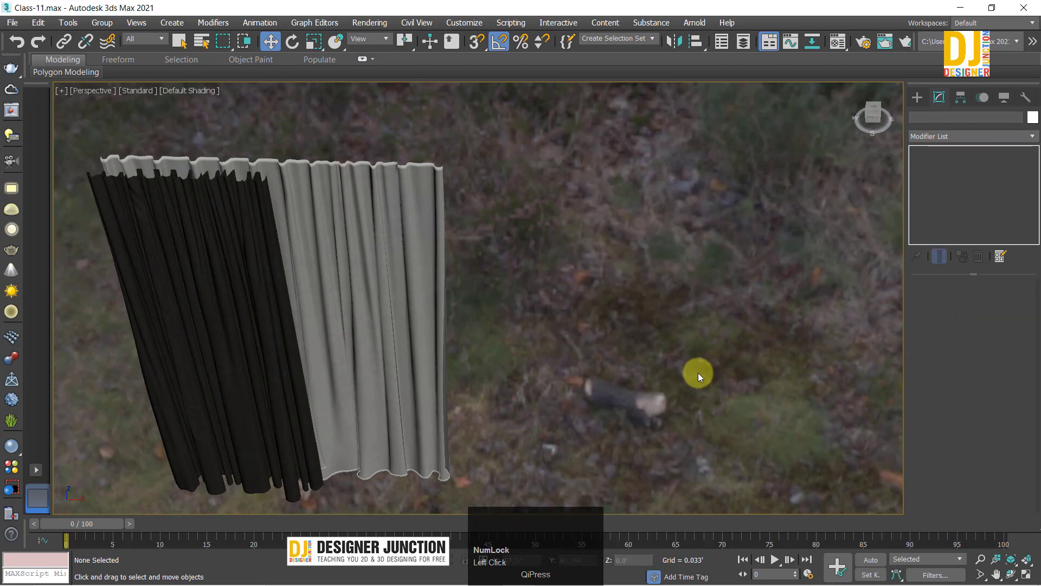
Step: Select the remaining dark and sheer curtains together and move them in the top view to the inner side of the bedroom's window opening
click(298, 281)
alt+middle_drag(340, 267, 516, 200)
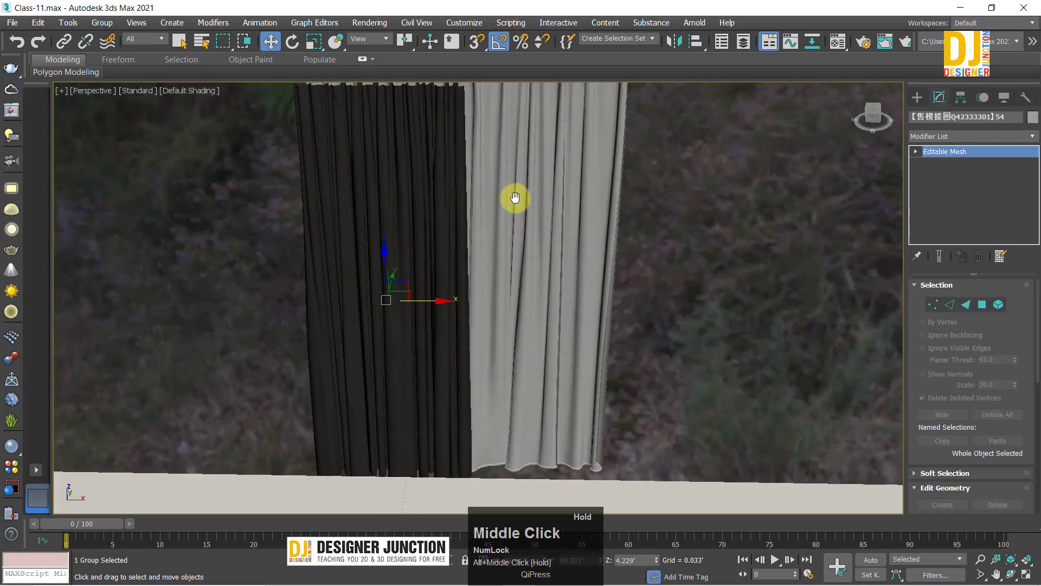
click(218, 207)
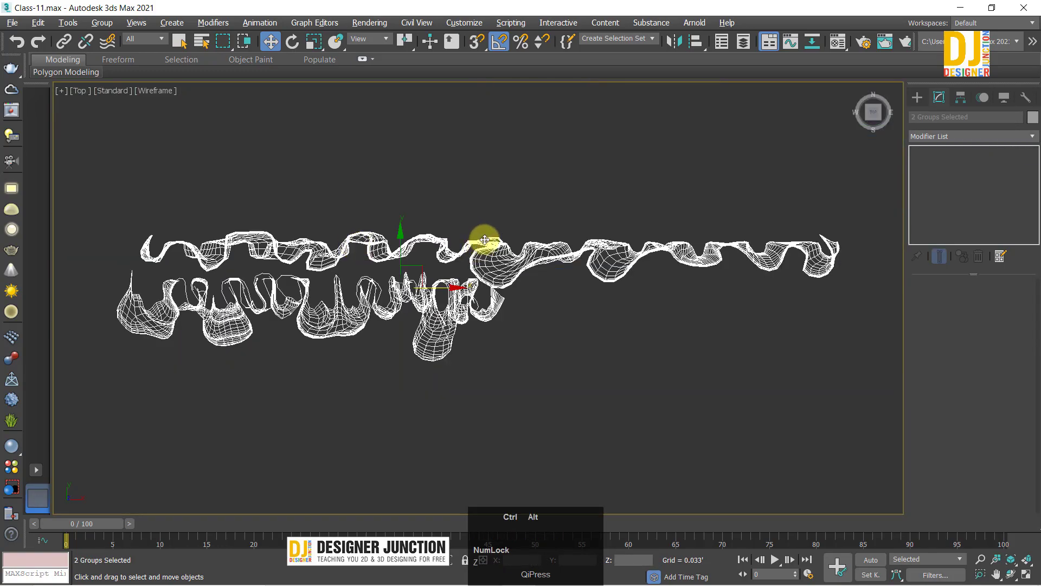
mouse_move(484, 237)
ctrl+alt+middle_down()
mouse_move(543, 372)
mouse_move(494, 236)
ctrl+alt+middle_up()
drag(481, 154, 490, 327)
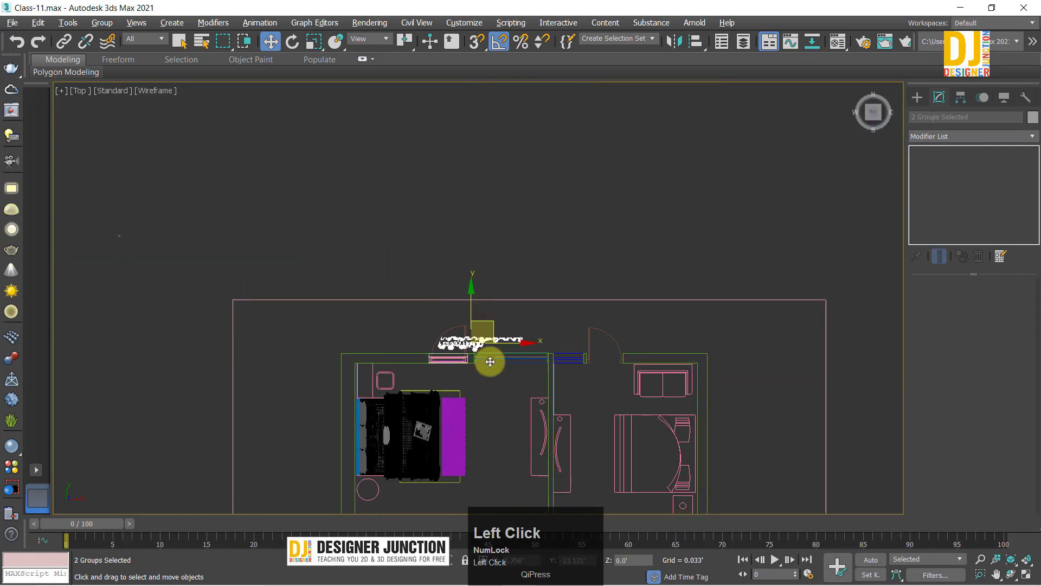
key(z)
mouse_move(418, 298)
ctrl+alt+middle_down()
mouse_move(418, 284)
mouse_move(442, 314)
mouse_move(436, 298)
ctrl+alt+middle_up()
drag(436, 297, 467, 286)
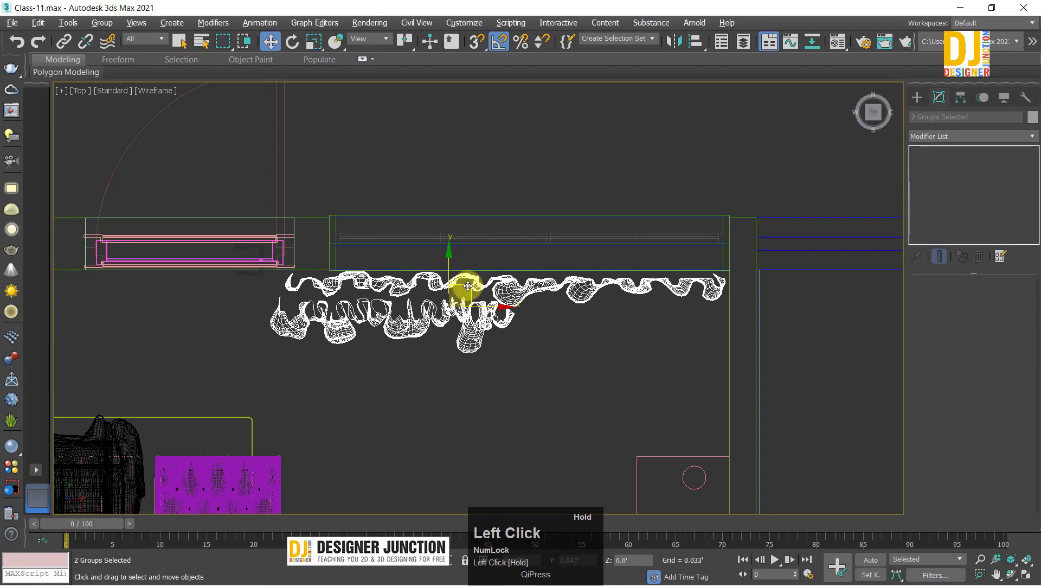
Step: Check the curtains' height and distance from the wall in the perspective and left views
key(alt+w)
middle_click(294, 397)
key(alt+w)
key(z)
alt+middle_drag(518, 342, 511, 313)
key(alt+w)
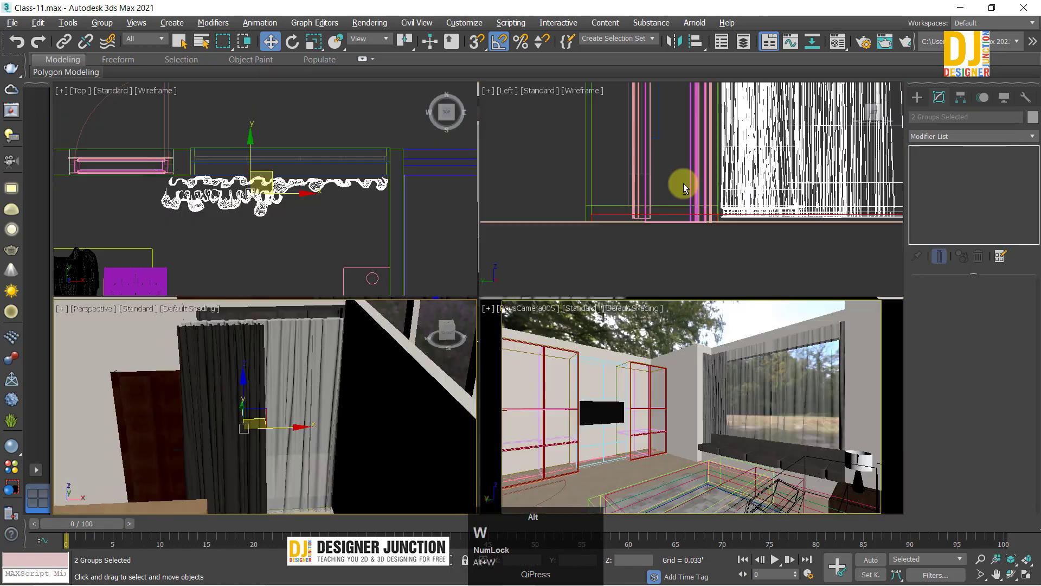
right_click(681, 181)
key(alt+w)
key(z)
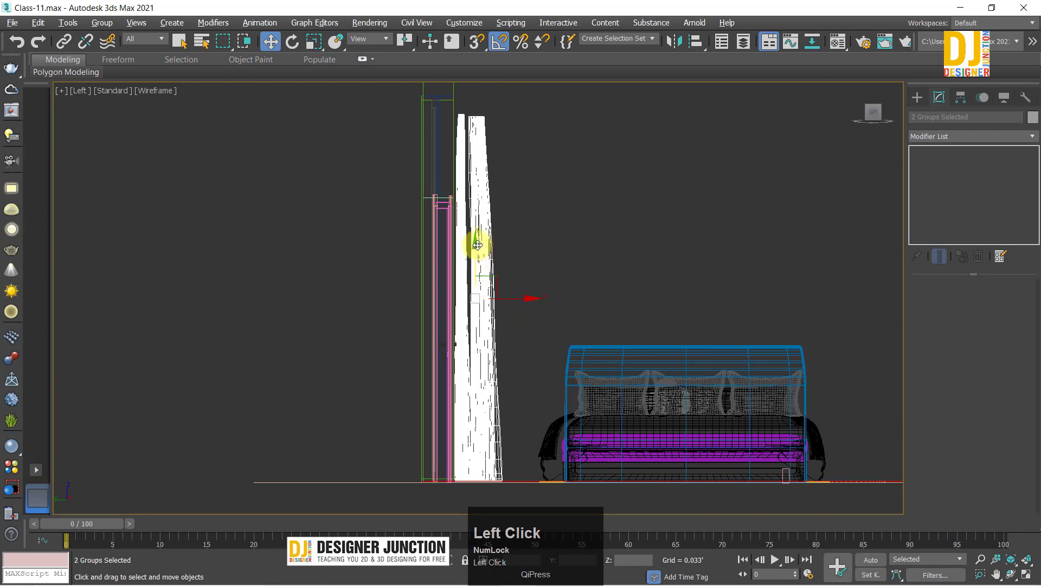
drag(477, 245, 485, 230)
key(alt+w)
right_click(337, 390)
key(alt+w)
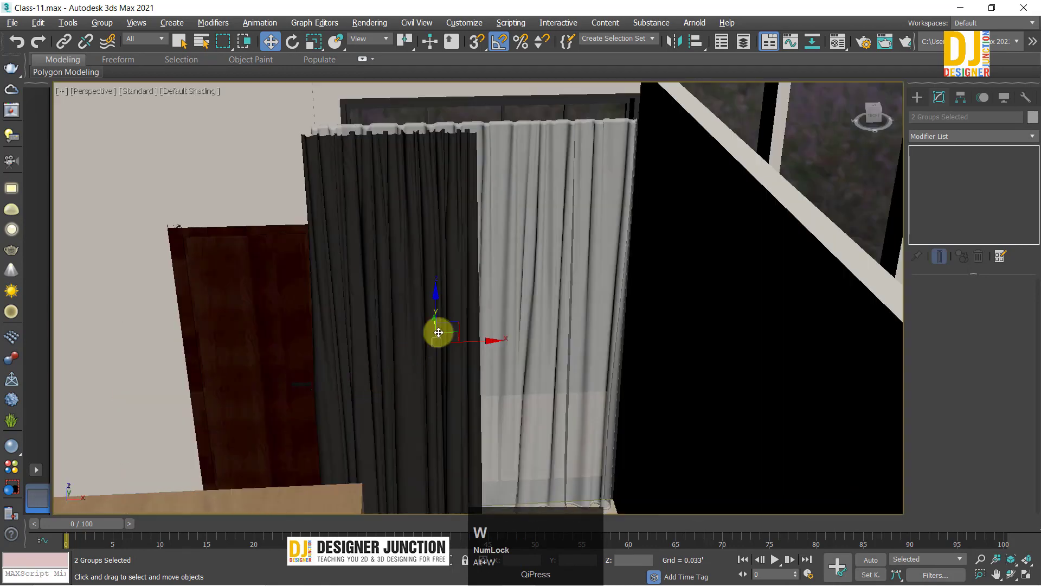
Step: Try to copy the dark curtain sideways over the sheer curtain and dismiss the clone options
click(461, 227)
alt+middle_drag(458, 288, 484, 335)
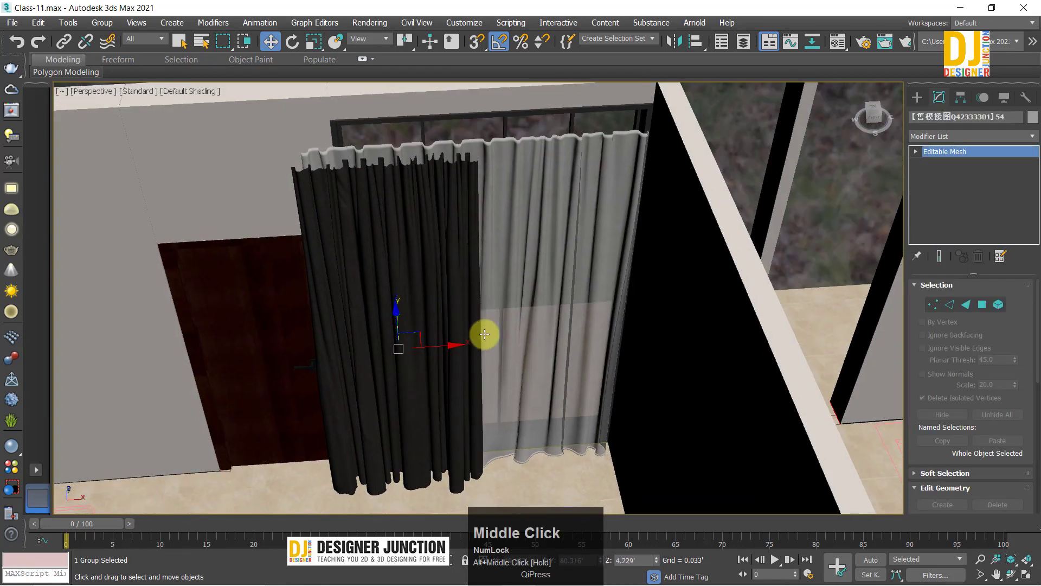
shift+drag(479, 345, 617, 337)
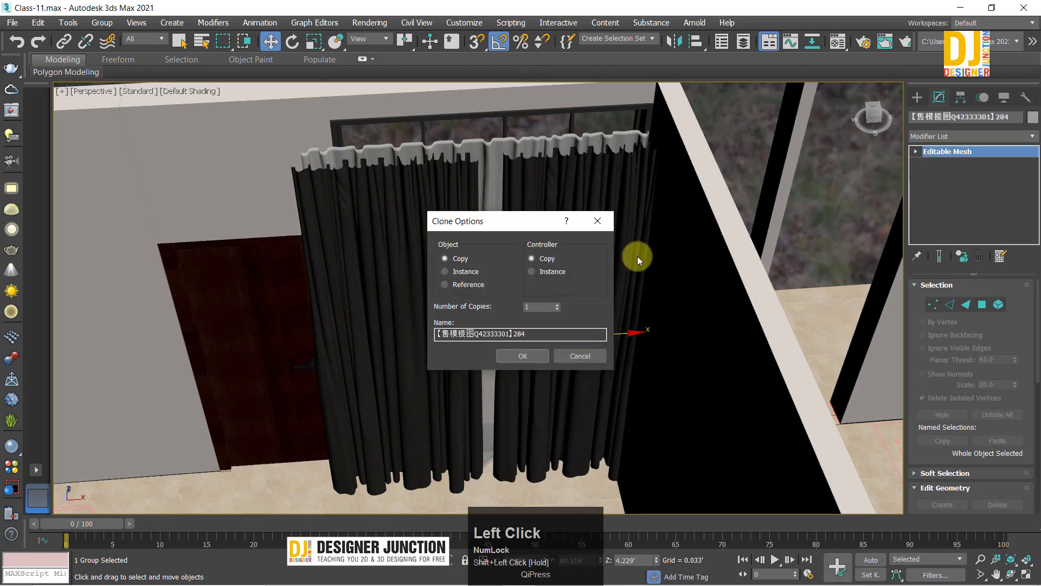
click(612, 222)
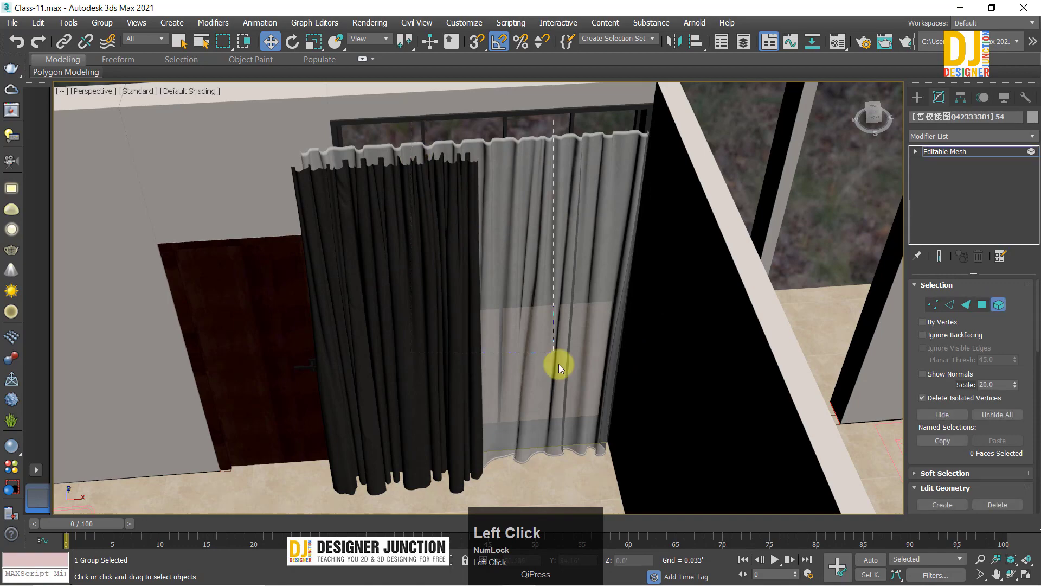
Step: Examine the dark curtain's mesh by selecting faces at element and polygon level, then leave sub-object editing
drag(559, 364, 555, 364)
click(453, 174)
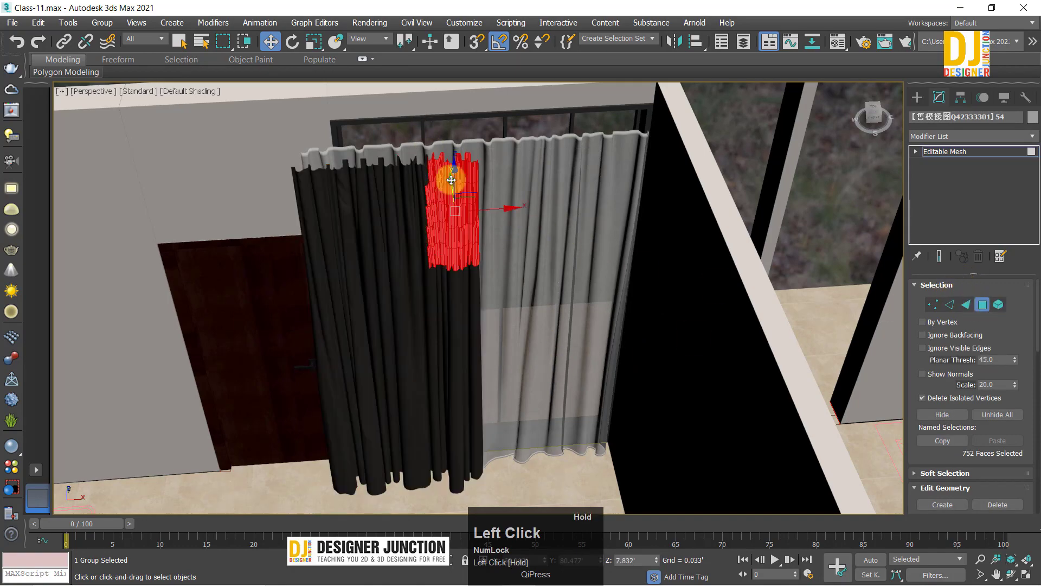
alt+middle_drag(454, 174, 542, 224)
click(954, 151)
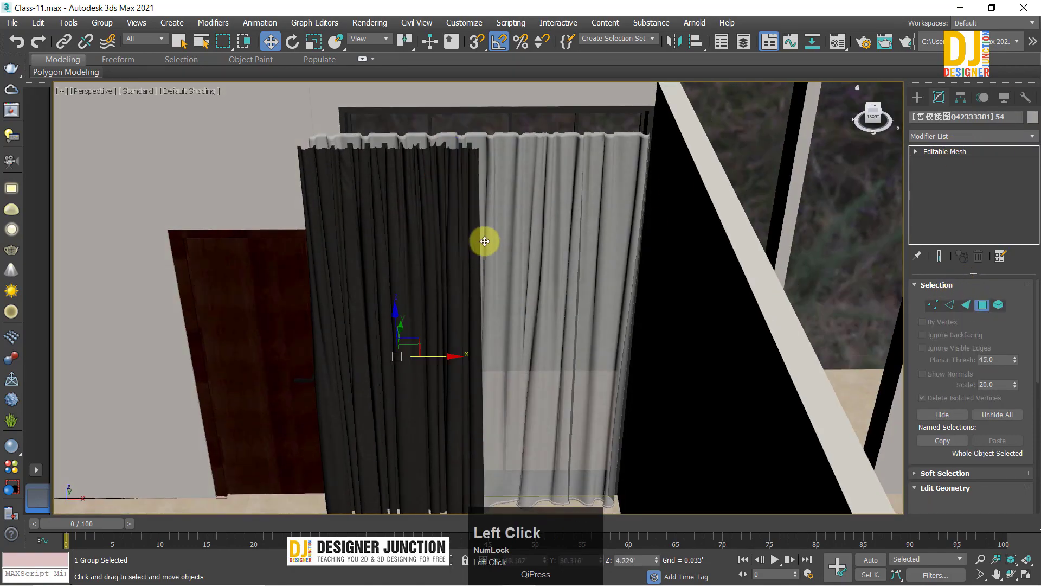
mouse_move(483, 239)
alt+middle_down()
mouse_move(483, 263)
mouse_move(488, 233)
alt+middle_up()
scroll(608, 202, down, 3)
Step: Move the dark curtain to the right end of the window opening and nudge the sheer curtain in the top view
click(620, 175)
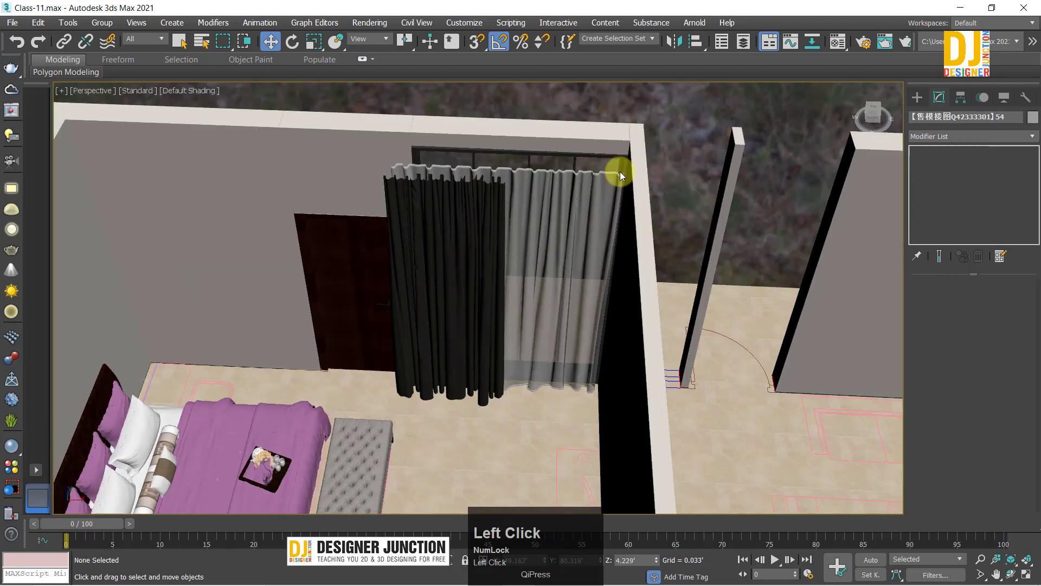
click(476, 300)
drag(476, 300, 553, 330)
key(alt+w)
Step: Check the dark and sheer curtains against the window and door in the perspective view
key(alt+w)
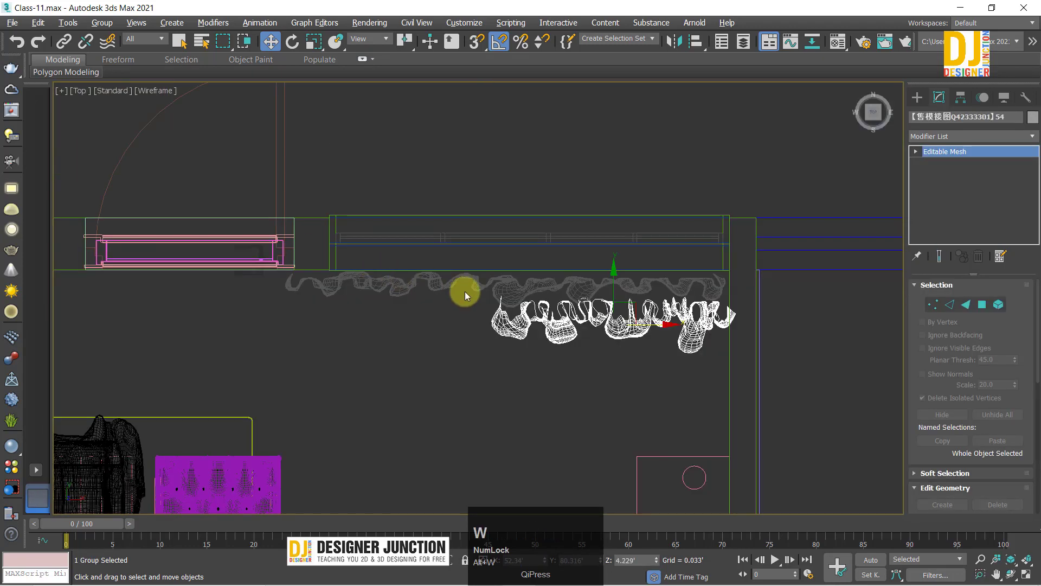
ctrl+click(543, 283)
mouse_move(561, 265)
mouse_down()
mouse_move(555, 278)
mouse_move(558, 263)
mouse_up()
click(535, 389)
key(alt+w)
key(alt+w)
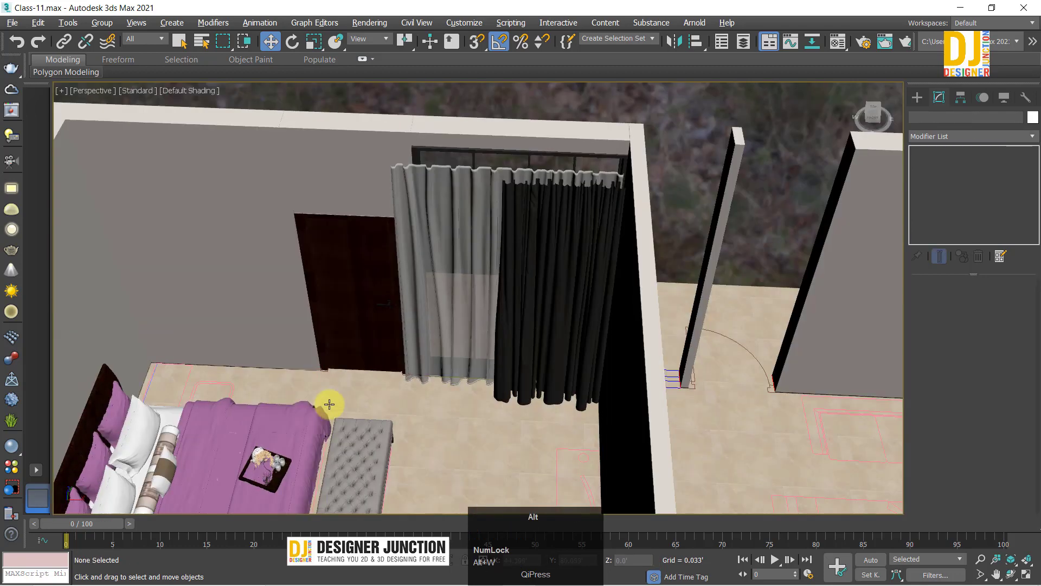
alt+middle_drag(459, 256, 478, 242)
scroll(509, 251, up, 3)
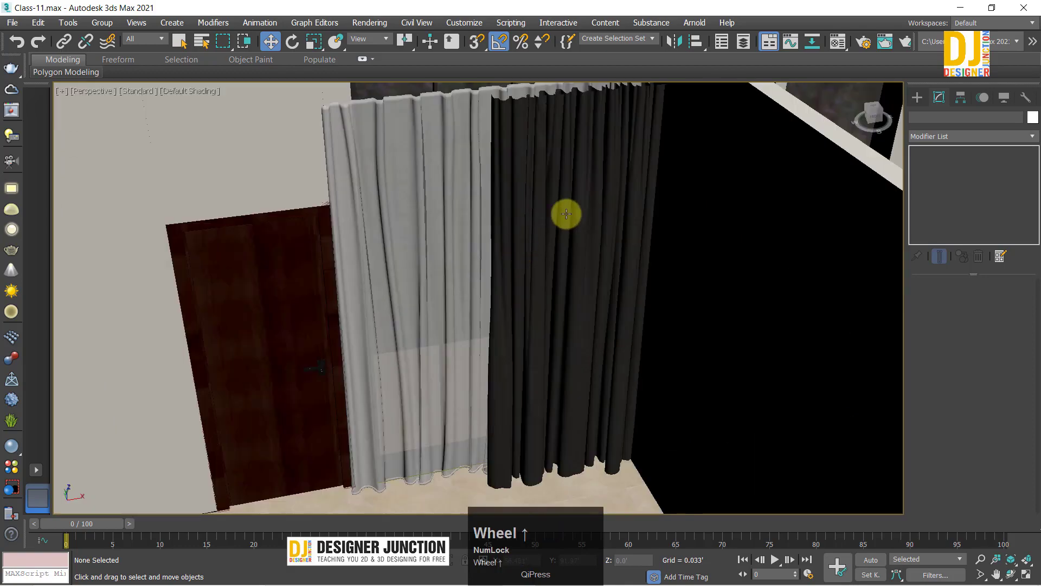
click(565, 213)
alt+middle_drag(565, 214, 528, 235)
key(alt+w)
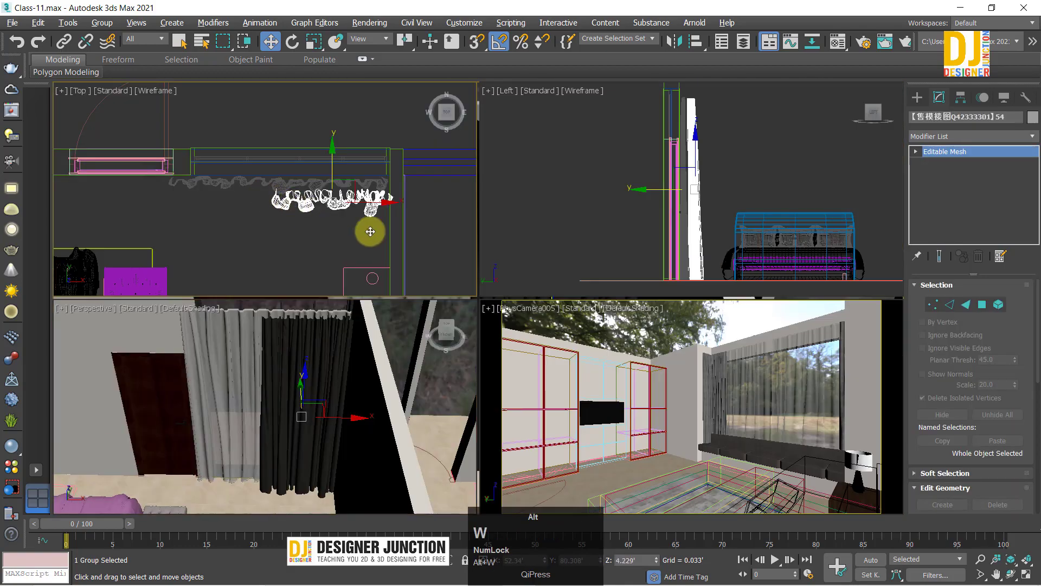
Step: Try a second dark curtain at the left end of the window opening, then delete that copy
key(alt+w)
mouse_move(606, 332)
shift+mouse_down()
mouse_move(367, 336)
mouse_move(379, 340)
mouse_move(380, 327)
mouse_move(348, 327)
shift+mouse_up()
click(509, 358)
key(r)
key(ctrl+z)
key(w)
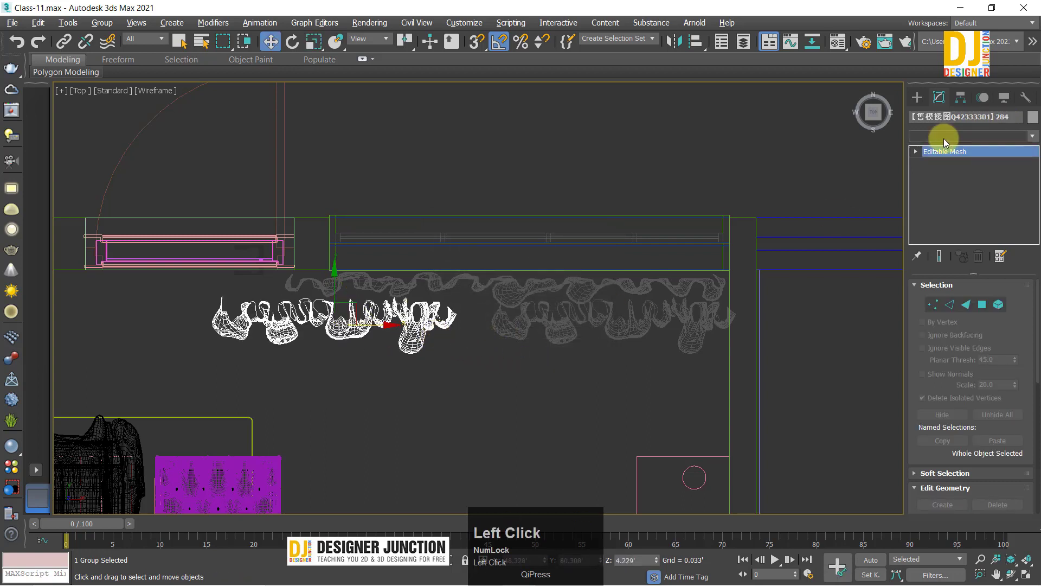
click(944, 139)
click(948, 138)
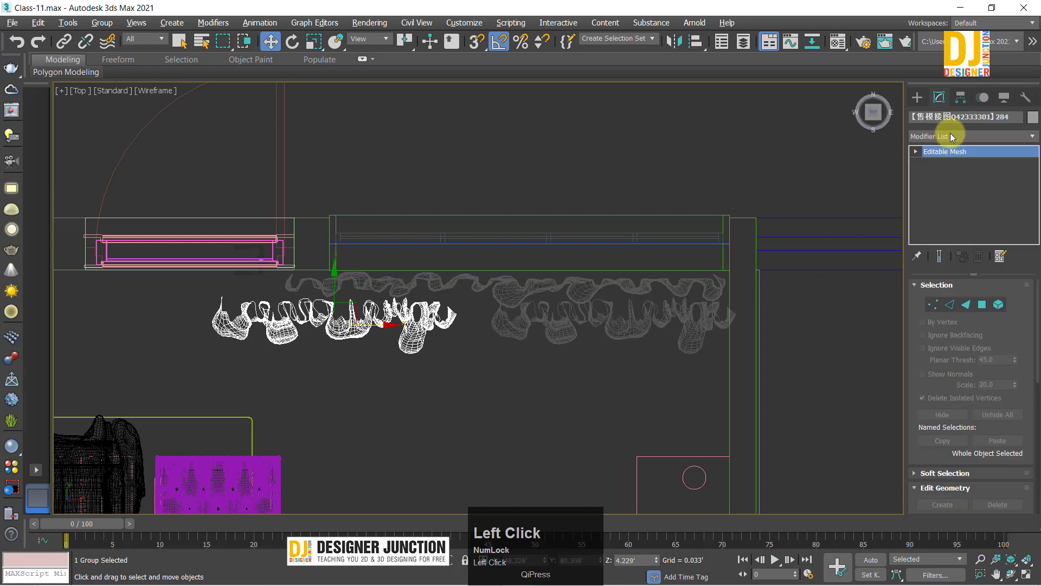
key(Delete)
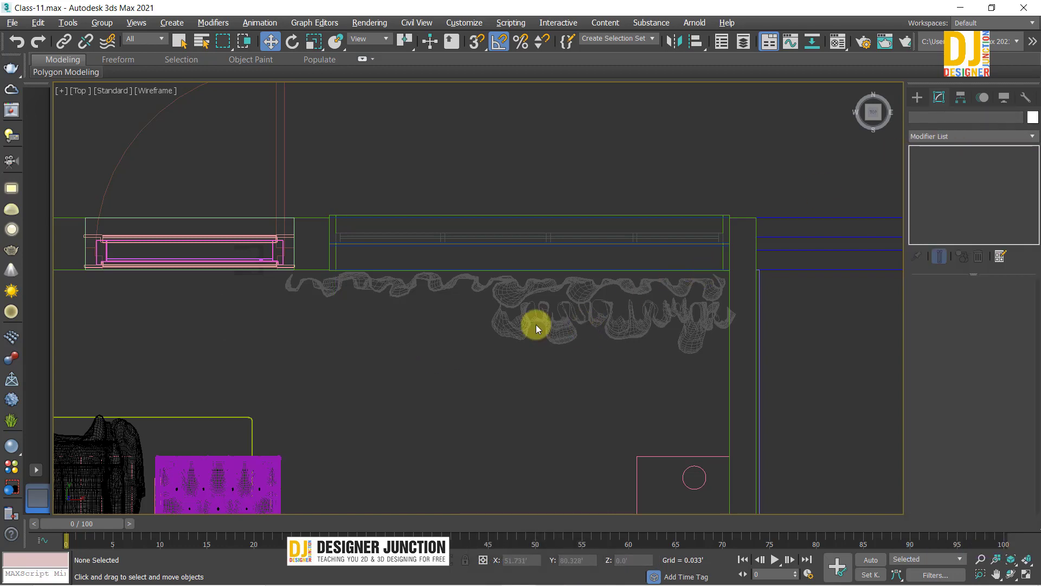
Step: Apply a Symmetry modifier to the dark curtain at the right end of the window opening
click(575, 328)
click(937, 136)
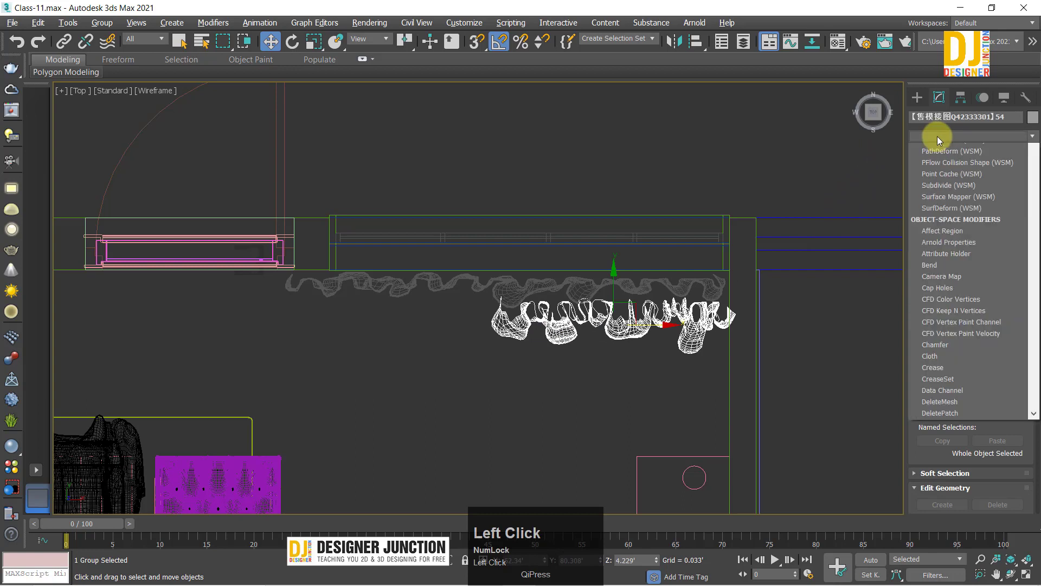
key(s)
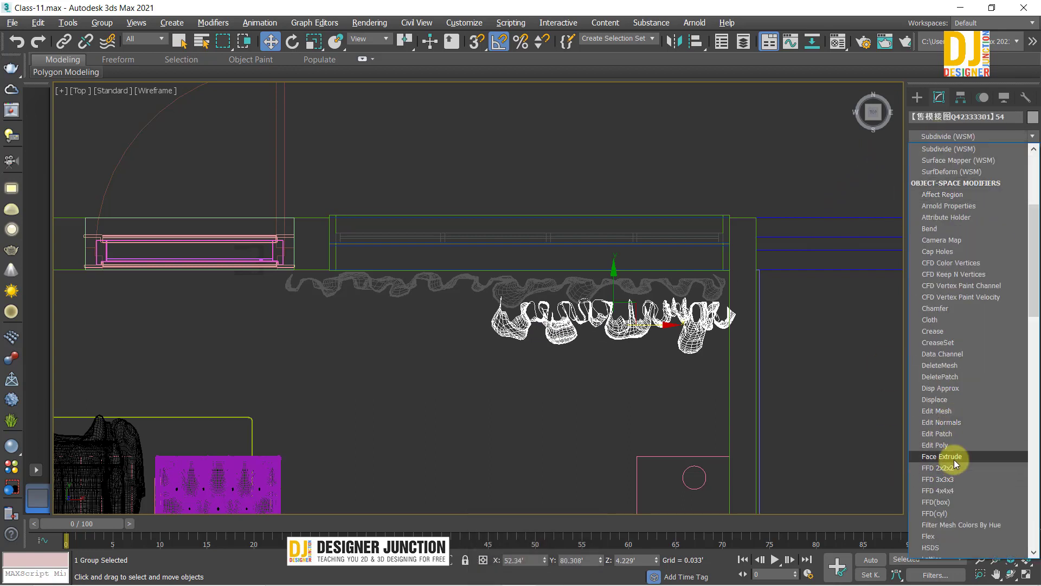
key(s)
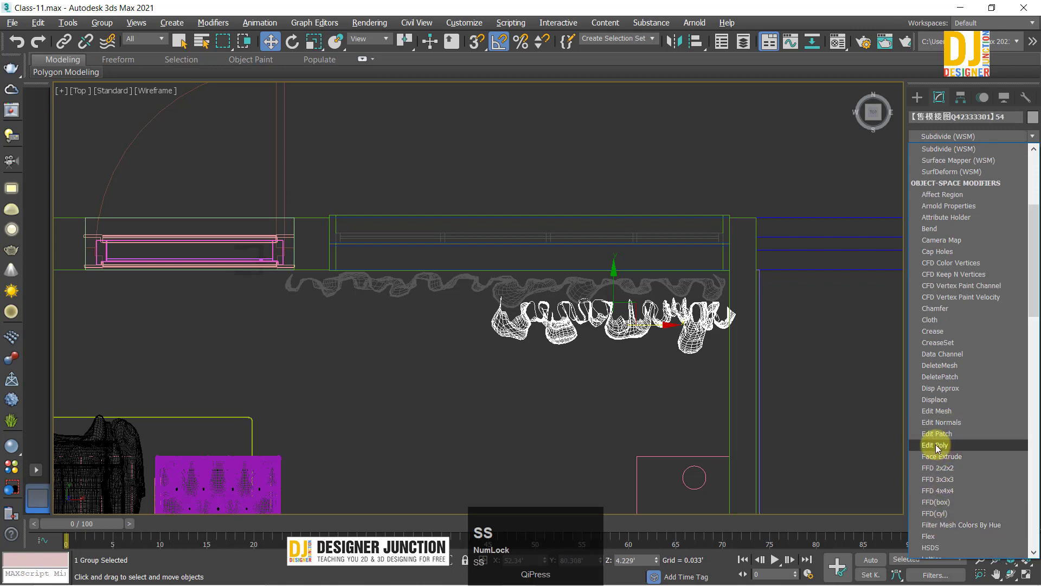
key(s)
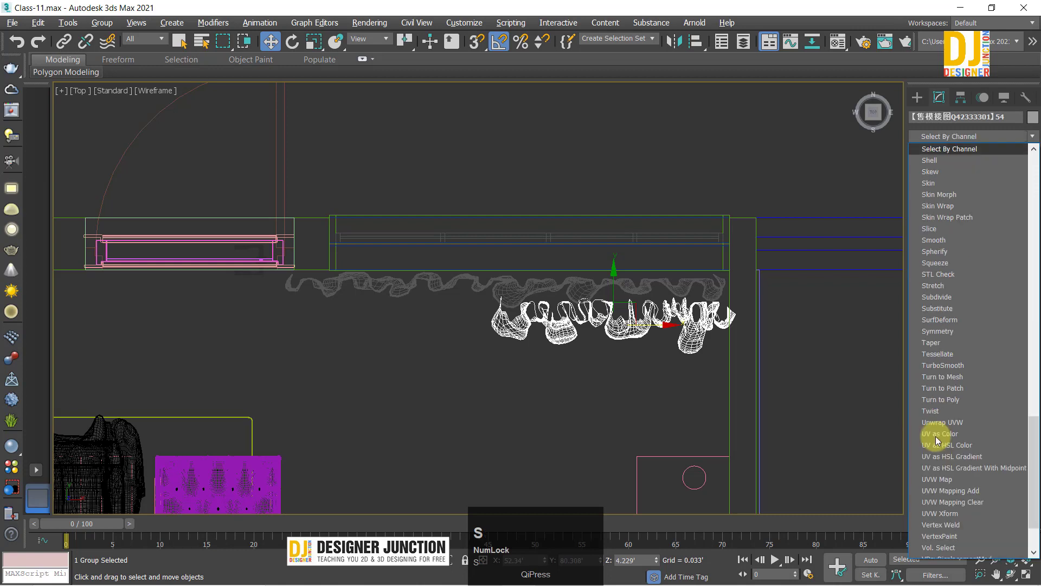
click(938, 331)
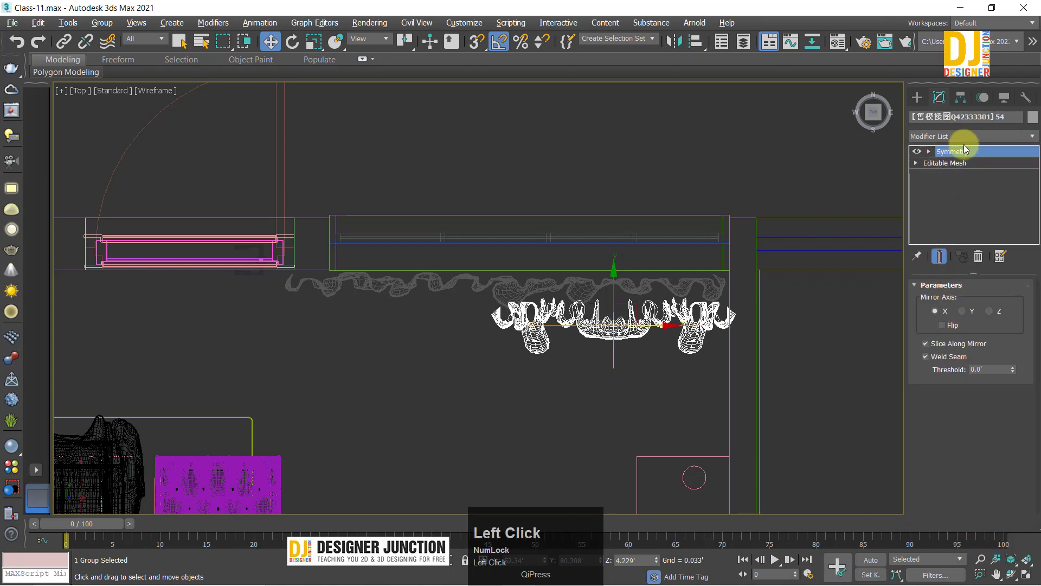
Step: Shift the Symmetry mirror plane along X to narrow the dark curtain, comparing its width with the sheer curtain in perspective
drag(647, 322, 704, 329)
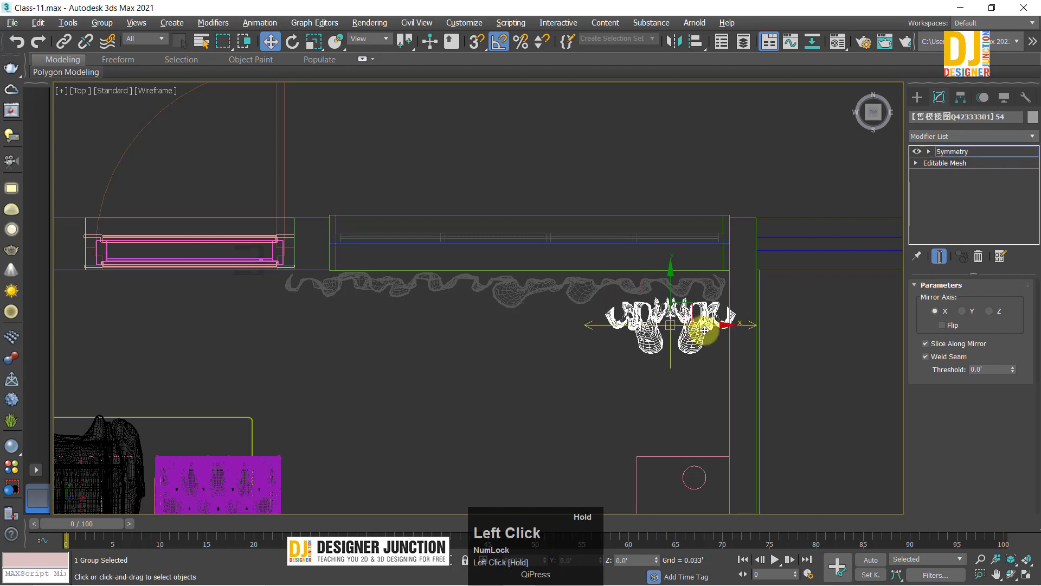
scroll(678, 331, up, 4)
key(alt+w)
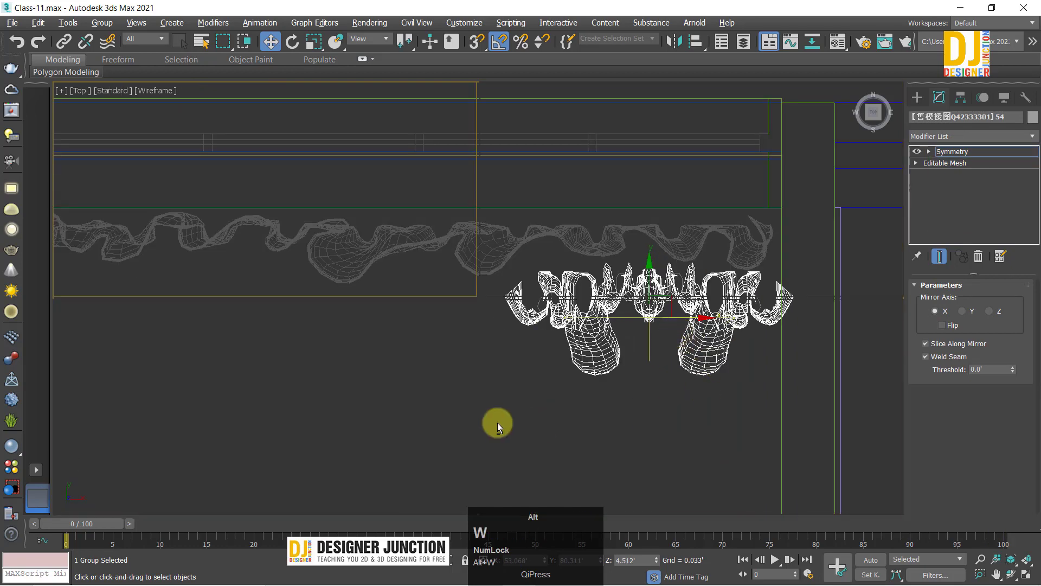
middle_click(496, 415)
key(alt+w)
alt+middle_drag(490, 366, 520, 318)
key(alt+w)
key(alt+w)
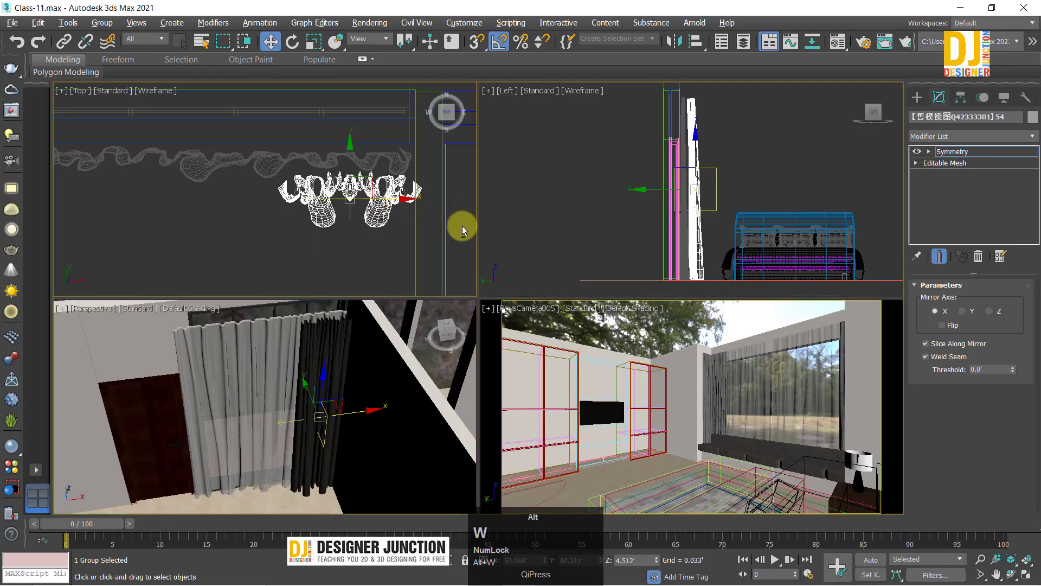
drag(680, 318, 631, 345)
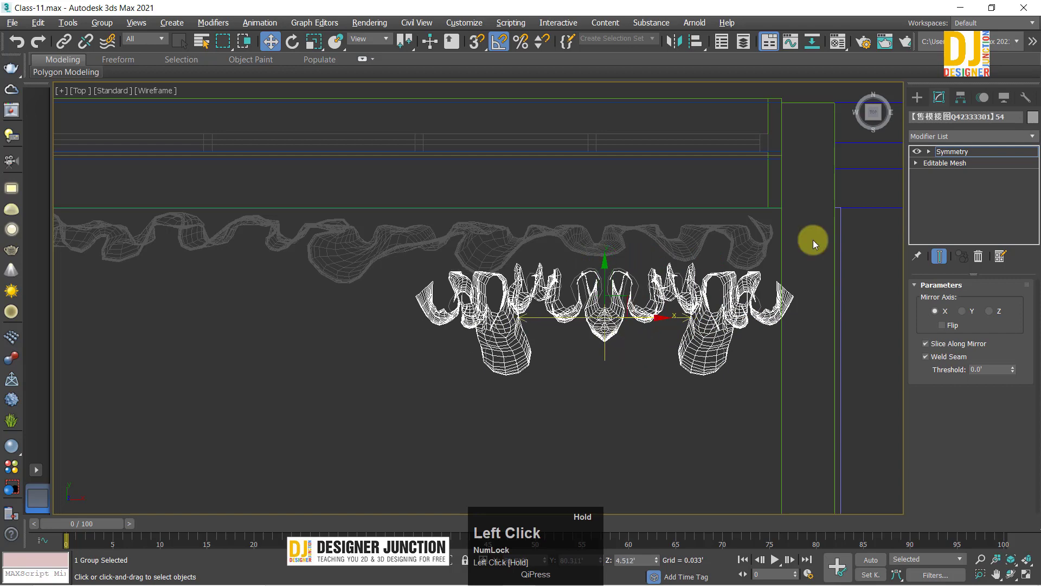
click(952, 152)
Step: Review the mirrored curtain in perspective and move the mirror plane closer to the window's right end for a narrower curtain
key(alt+w)
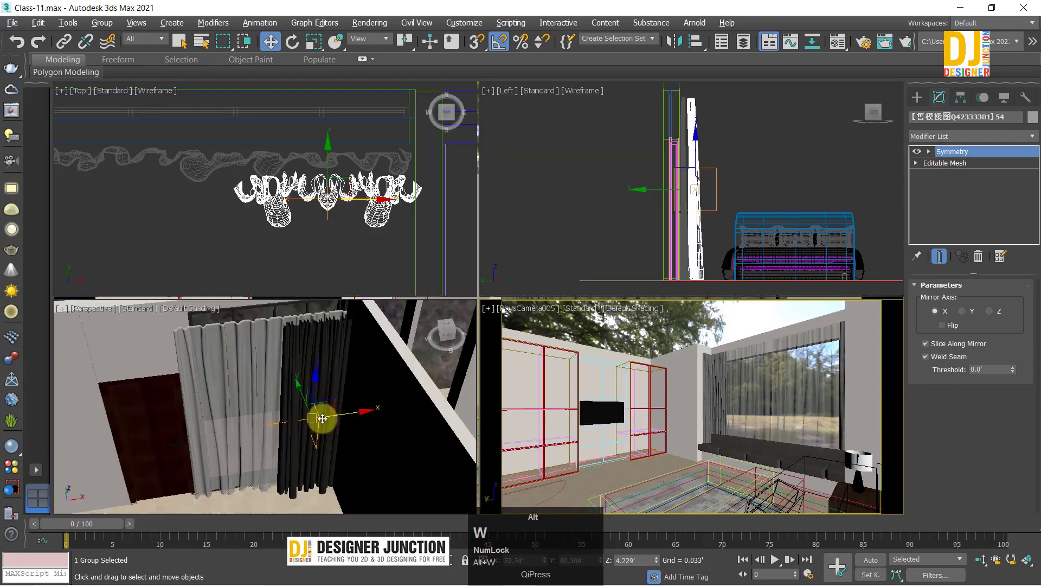
alt+middle_click(405, 366)
key(alt+w)
alt+middle_drag(405, 366, 562, 337)
mouse_move(616, 321)
shift+mouse_down()
mouse_move(353, 349)
mouse_move(458, 344)
mouse_move(419, 353)
shift+mouse_up()
click(605, 228)
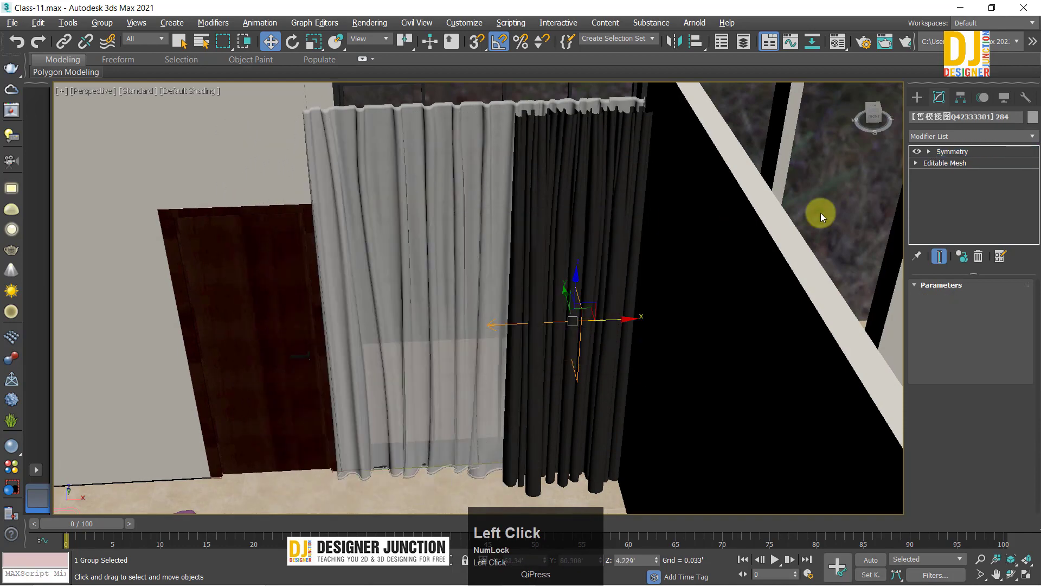
key(alt+w)
key(alt+w)
click(658, 308)
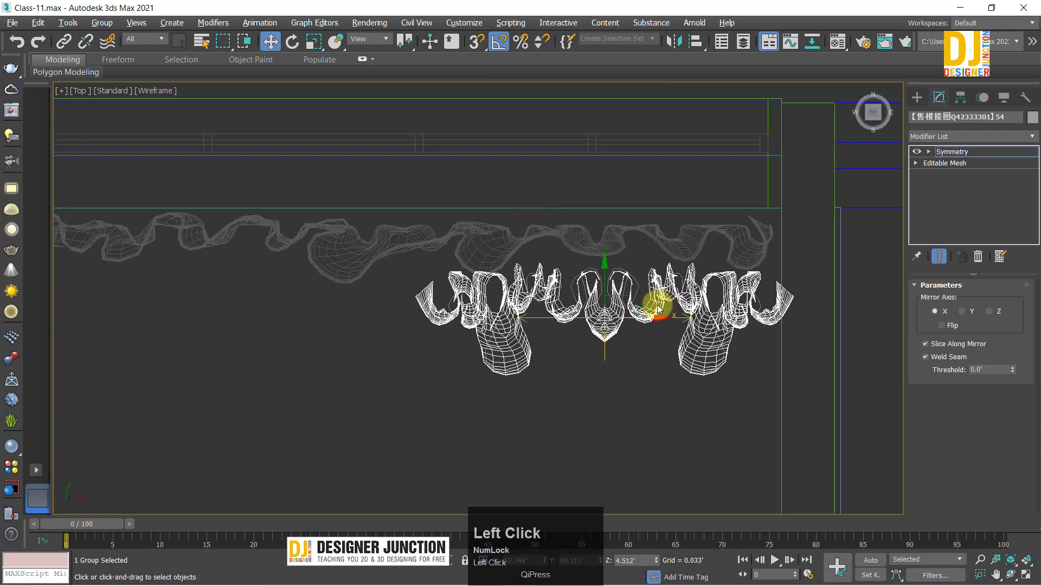
drag(644, 320, 682, 323)
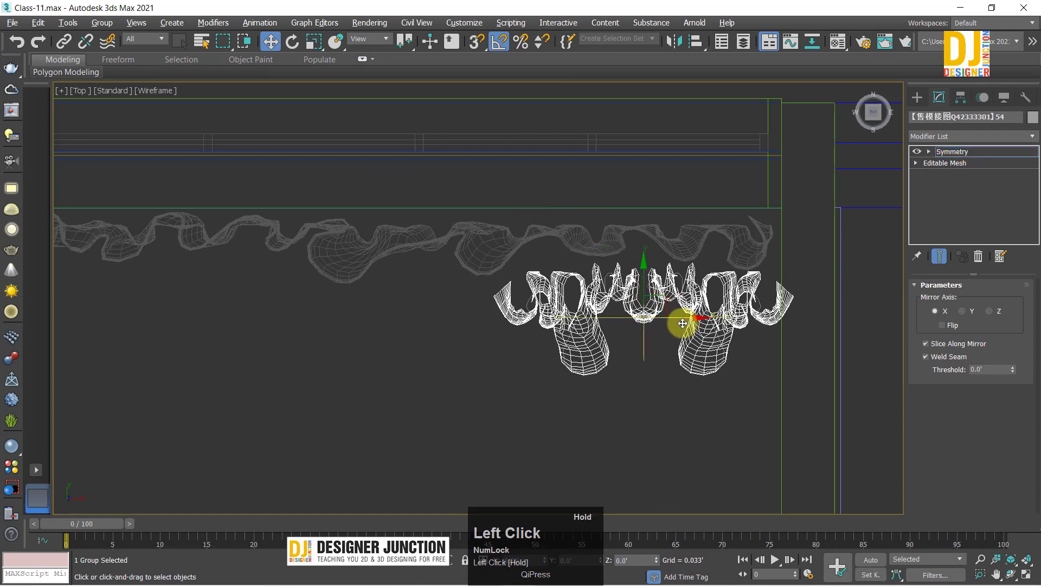
click(954, 151)
click(636, 395)
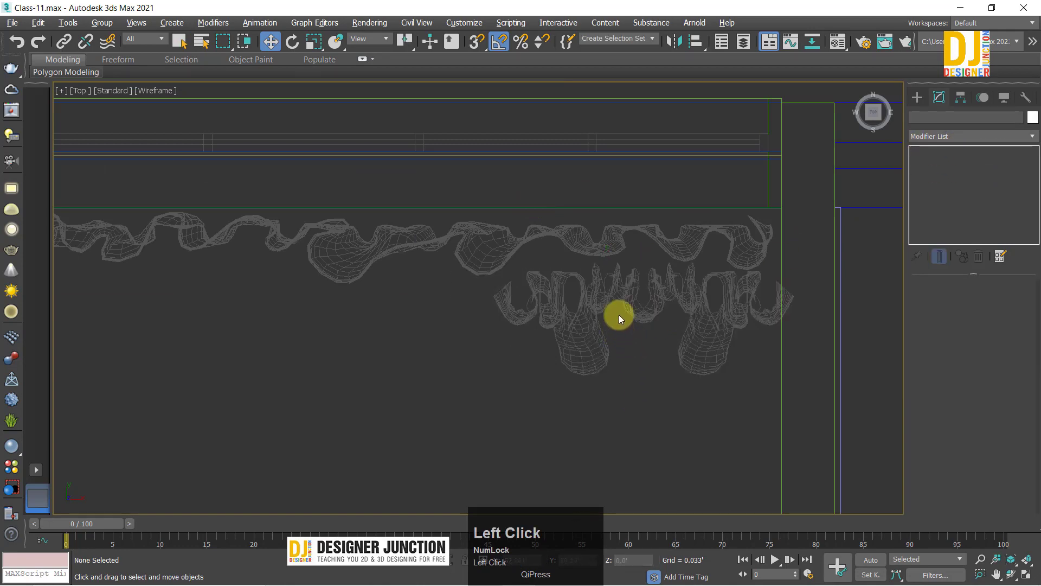
Step: Clone the narrowed dark curtain once as a Reference to the left end of the window opening
click(582, 331)
key(alt+w)
key(alt+w)
key(alt+w)
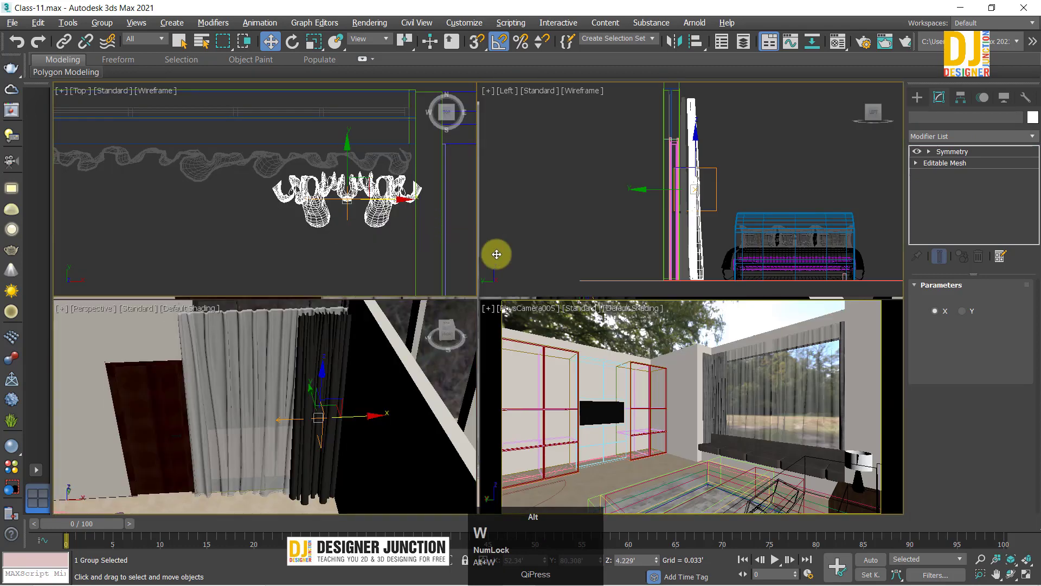
key(alt+w)
middle_drag(546, 266, 671, 281)
scroll(623, 283, down, 4)
shift+drag(731, 312, 501, 315)
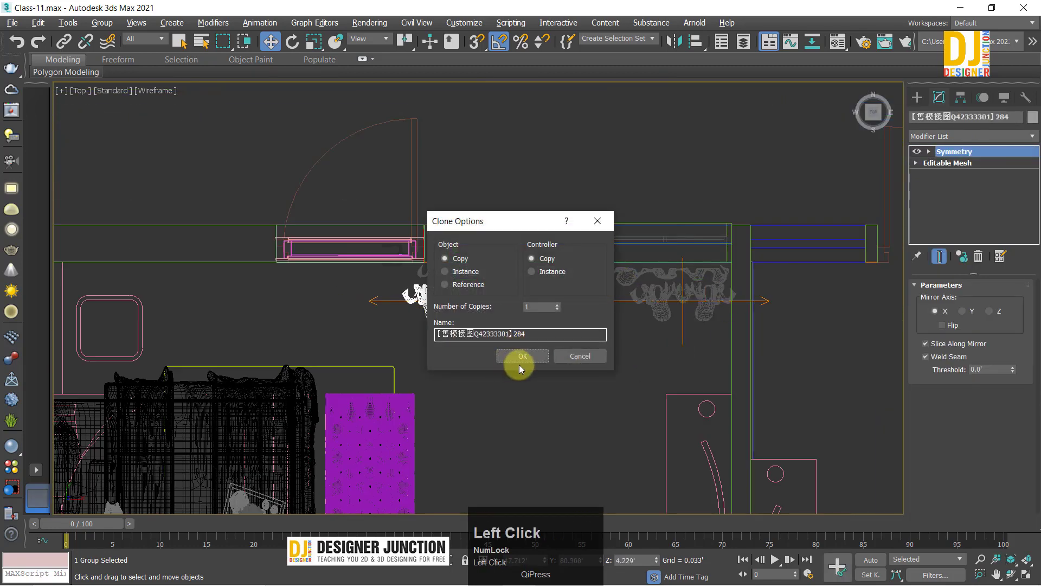
click(611, 223)
click(610, 223)
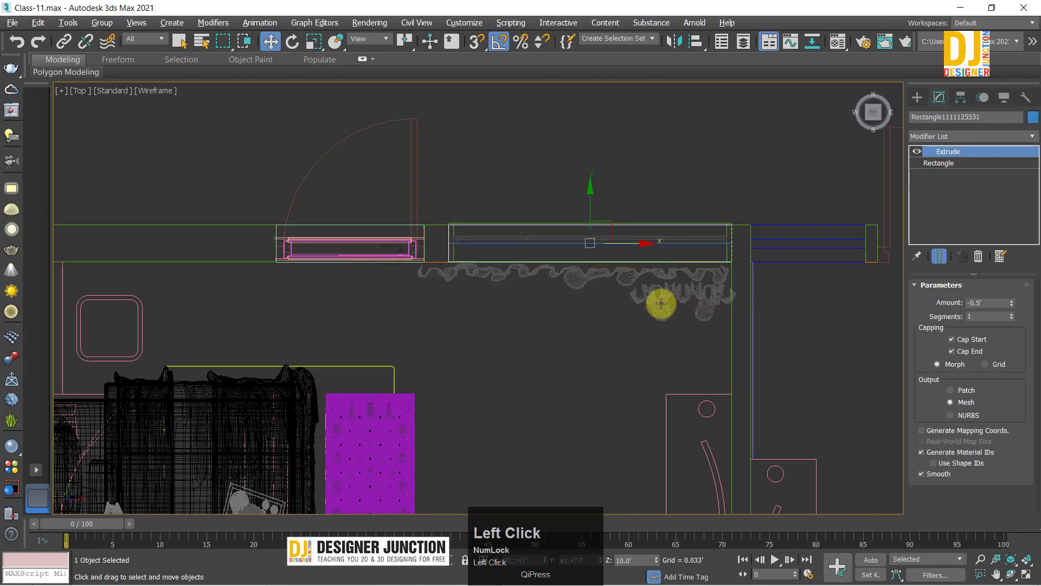
click(694, 304)
mouse_move(713, 302)
mouse_down()
mouse_move(503, 302)
mouse_move(720, 307)
mouse_move(687, 318)
mouse_up()
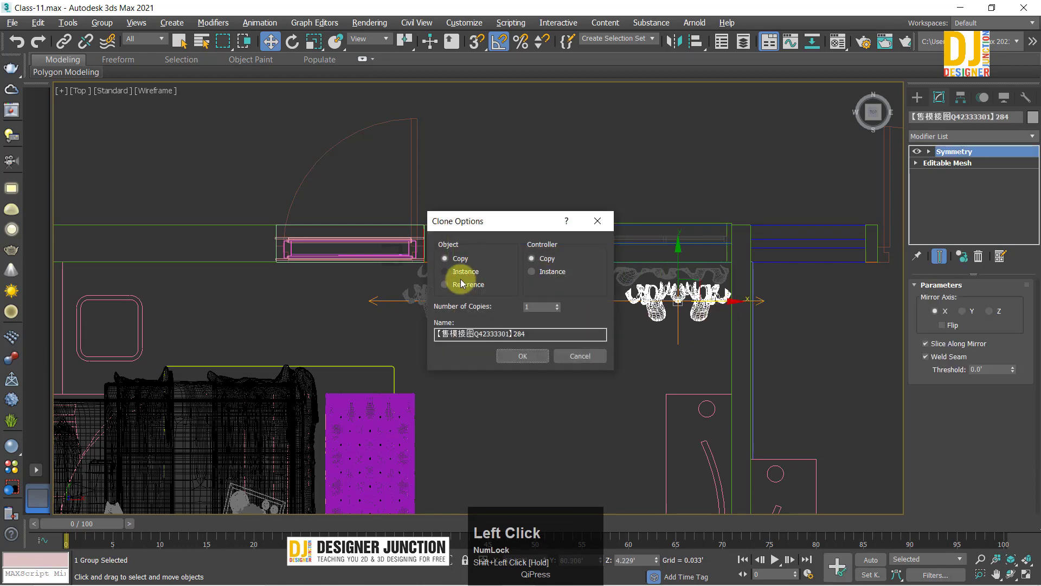
click(513, 358)
Step: Move both dark curtains closer to the sheer curtain and nudge the left one slightly in the top view
scroll(553, 305, up, 5)
middle_drag(245, 358, 317, 353)
ctrl+click(289, 321)
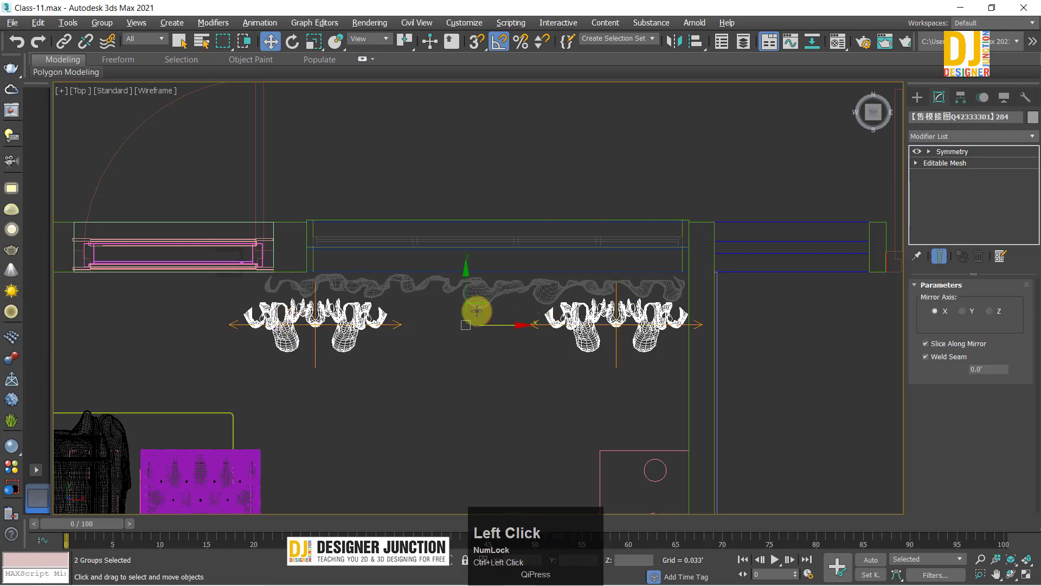
drag(467, 291, 471, 276)
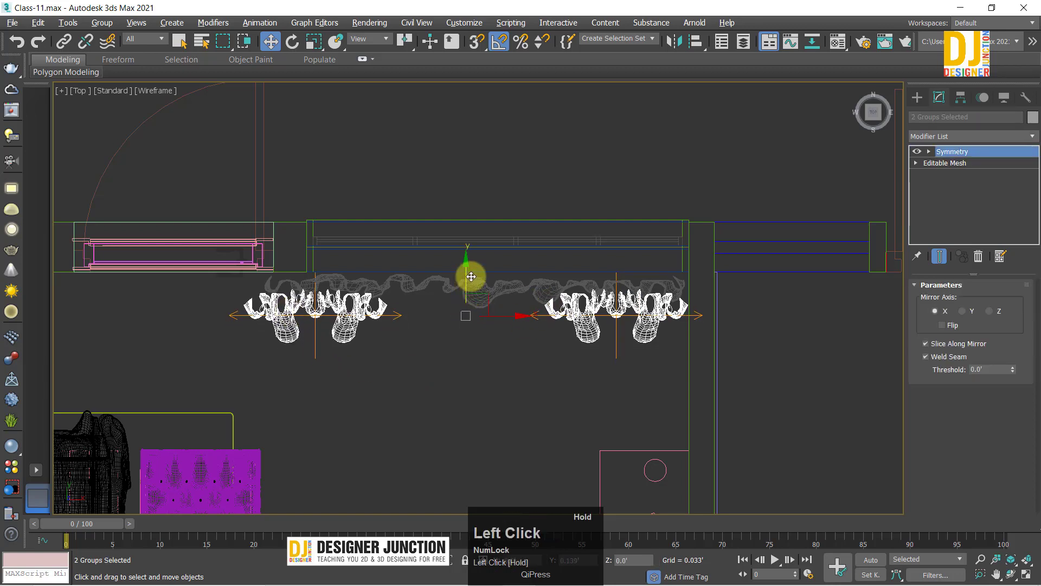
click(401, 365)
click(279, 319)
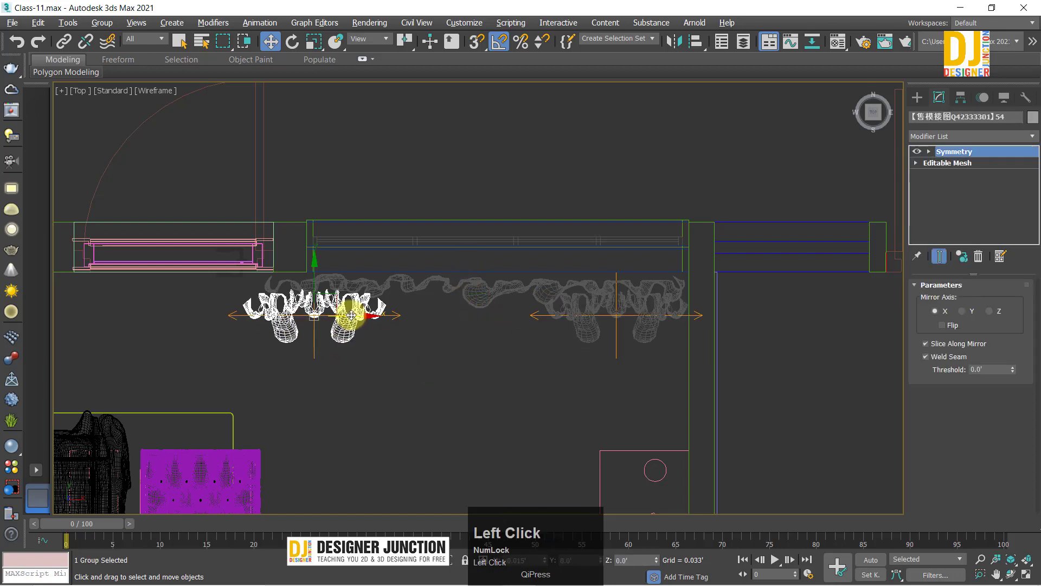
Step: Combine the two dark curtains and the sheer curtain into one group
key(alt+w)
click(390, 399)
key(alt+w)
alt+middle_drag(539, 330, 422, 271)
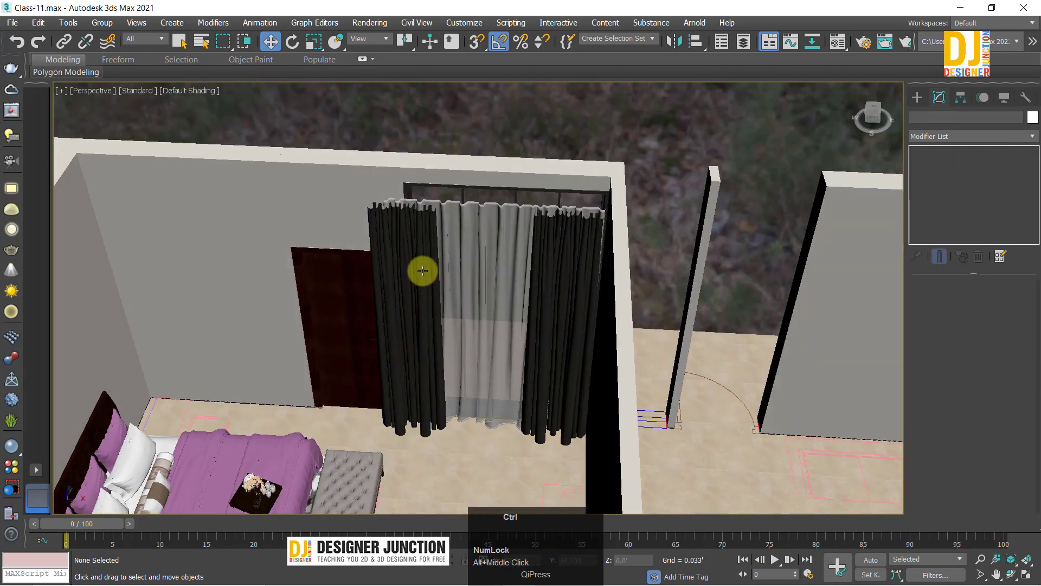
click(422, 270)
ctrl+click(556, 260)
drag(531, 337, 232, 372)
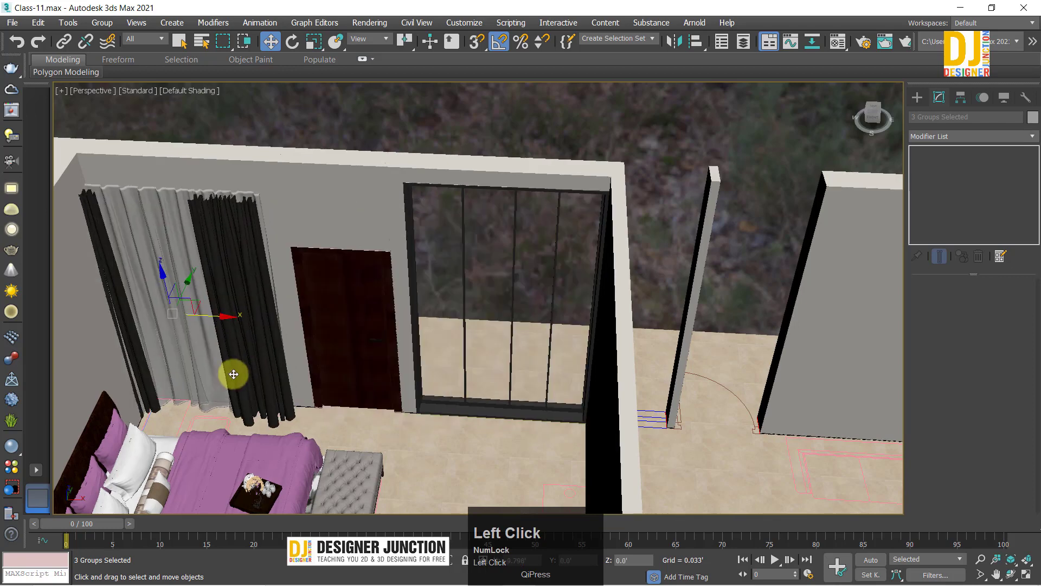
key(ctrl+z)
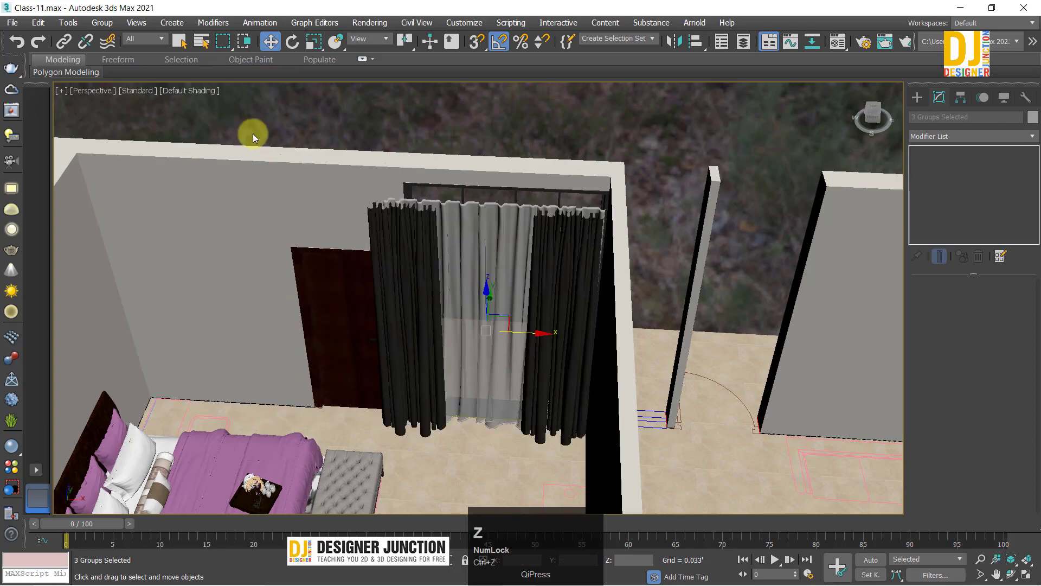
click(96, 23)
click(105, 53)
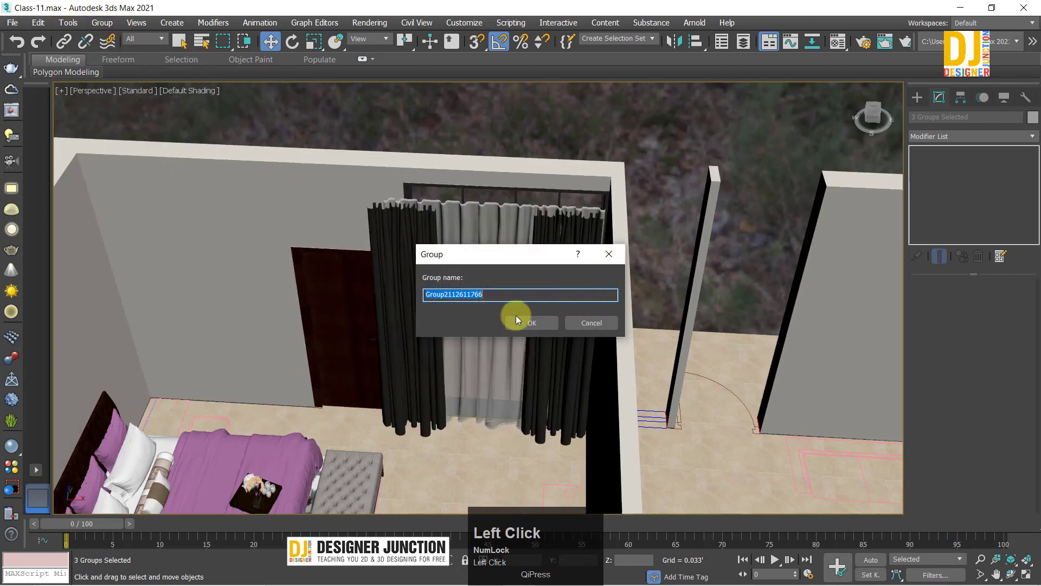
click(530, 320)
Step: Apply an FFD 2x2x2 modifier to the curtain group, working in the left view
alt+middle_drag(529, 318, 574, 277)
key(l)
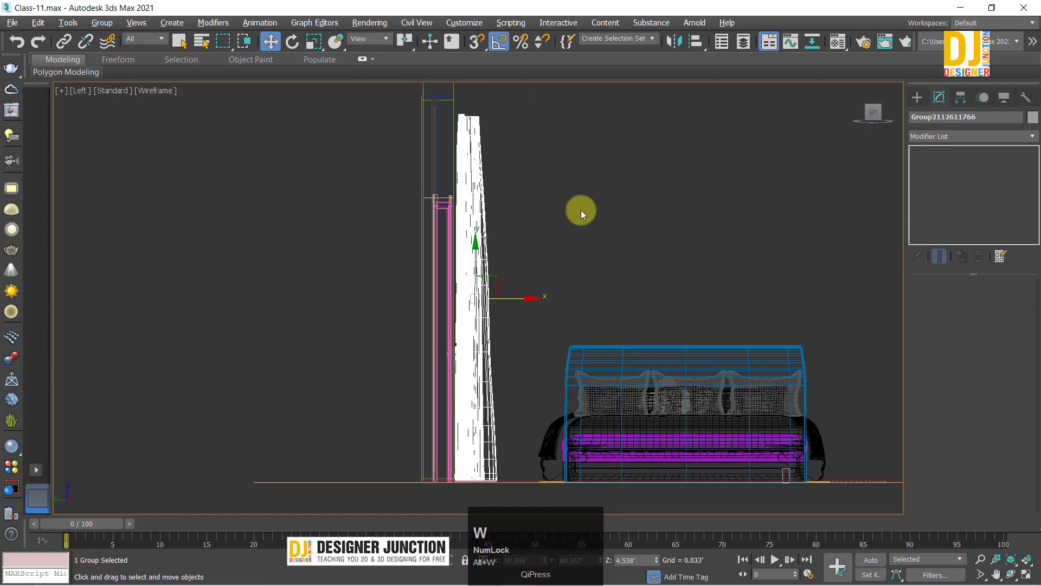
middle_drag(579, 209, 531, 268)
click(927, 138)
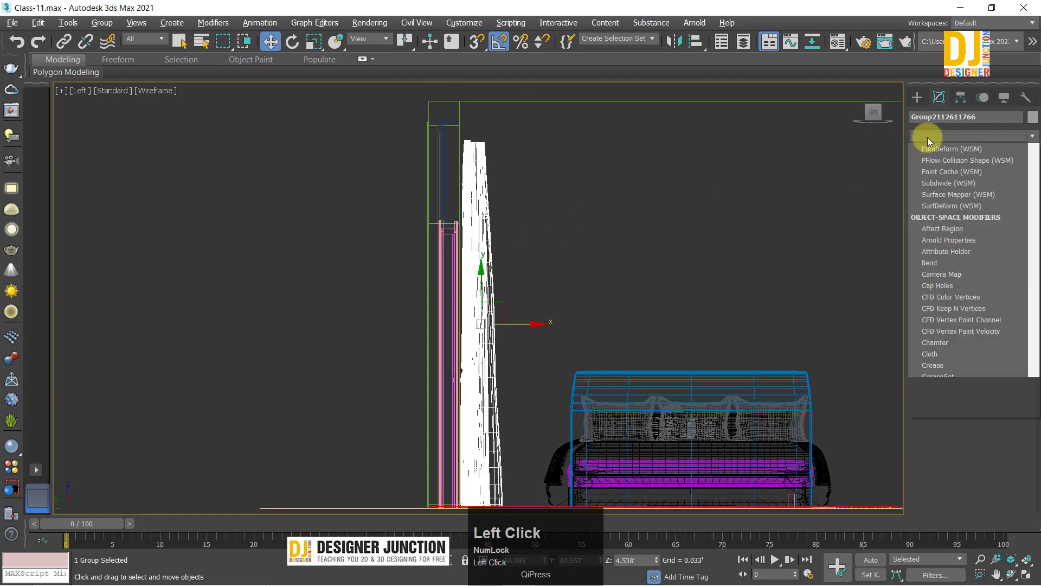
key(f)
click(932, 164)
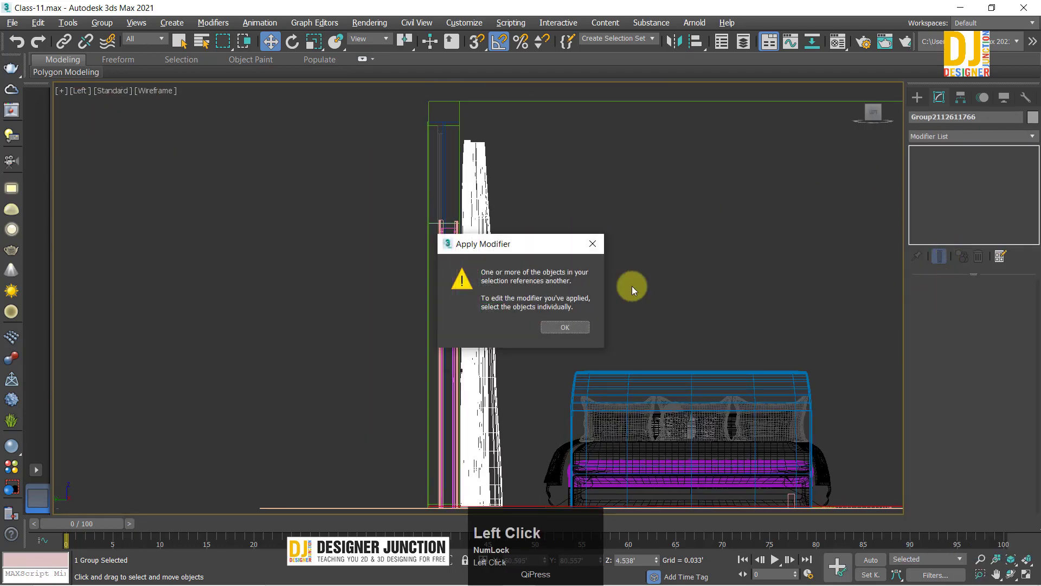
click(564, 327)
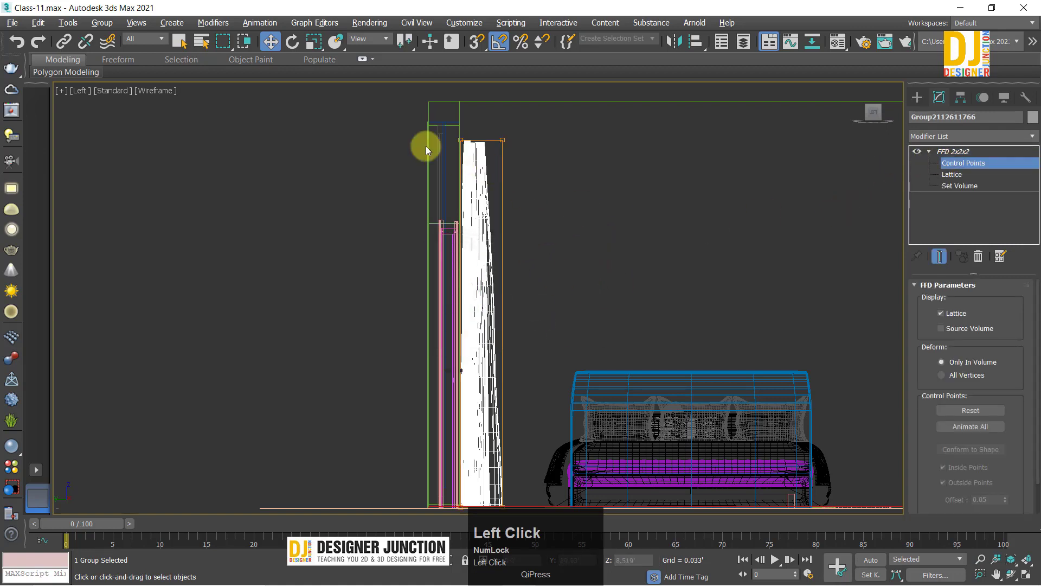
Step: Raise the curtain group's upper FFD control points to the top of the wall and leave control-point editing
middle_drag(522, 157, 490, 195)
drag(483, 185, 490, 147)
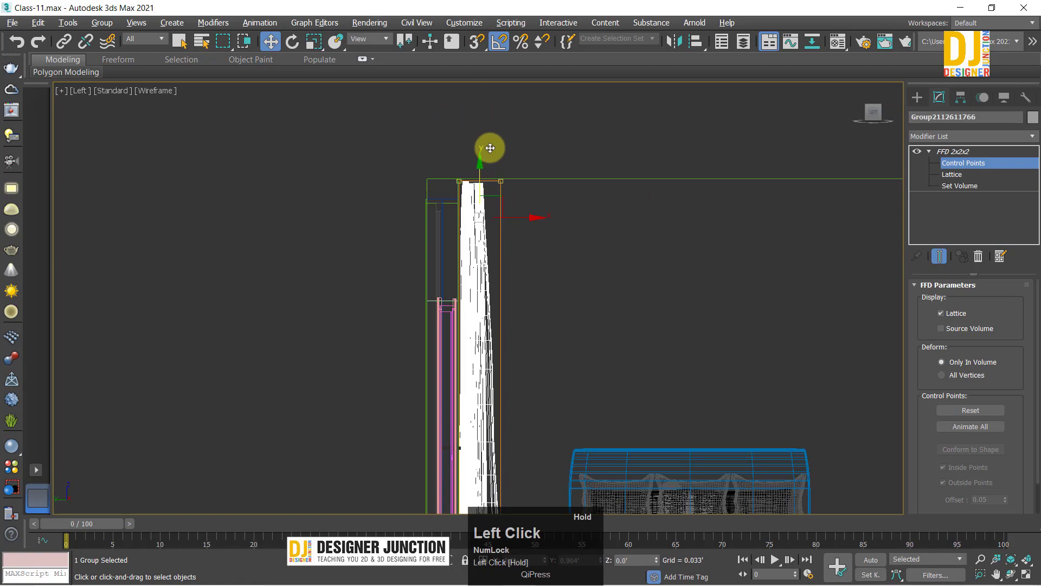
click(945, 153)
click(616, 356)
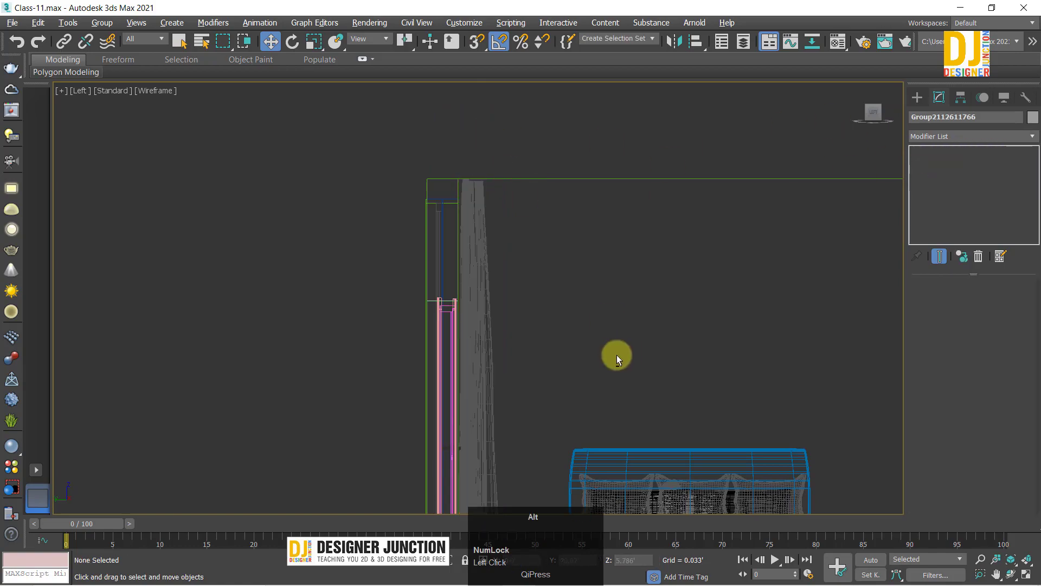
Step: Examine the fitted curtains from inside the bedroom and from outside the building
key(alt+w)
key(alt+w)
alt+middle_drag(596, 269, 487, 271)
click(651, 239)
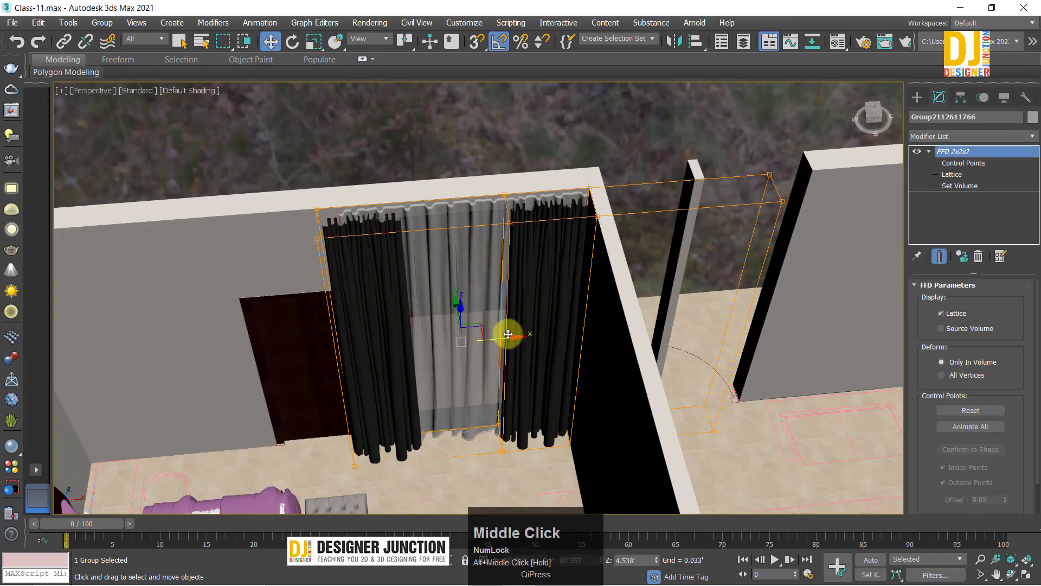
drag(508, 334, 71, 371)
key(ctrl+z)
click(450, 125)
alt+middle_drag(456, 225, 765, 158)
scroll(432, 298, up, 2)
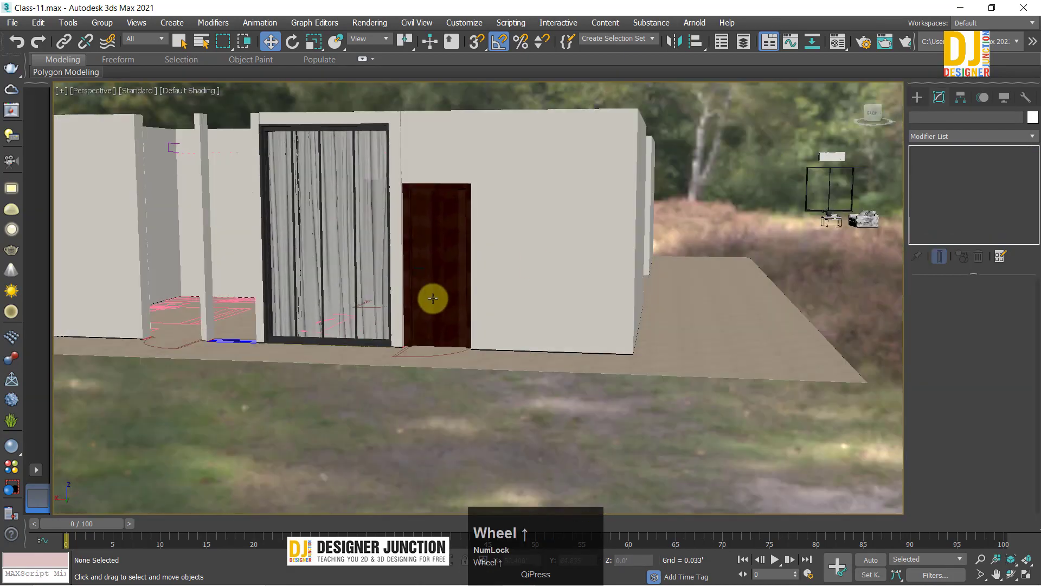
mouse_move(433, 298)
alt+middle_down()
mouse_move(441, 337)
mouse_move(286, 320)
mouse_move(483, 237)
mouse_move(510, 218)
mouse_move(500, 214)
mouse_move(662, 244)
mouse_move(505, 226)
mouse_move(496, 266)
mouse_move(658, 267)
mouse_move(441, 272)
mouse_move(591, 251)
mouse_move(409, 210)
mouse_move(515, 304)
mouse_move(543, 220)
mouse_move(415, 305)
alt+middle_up()
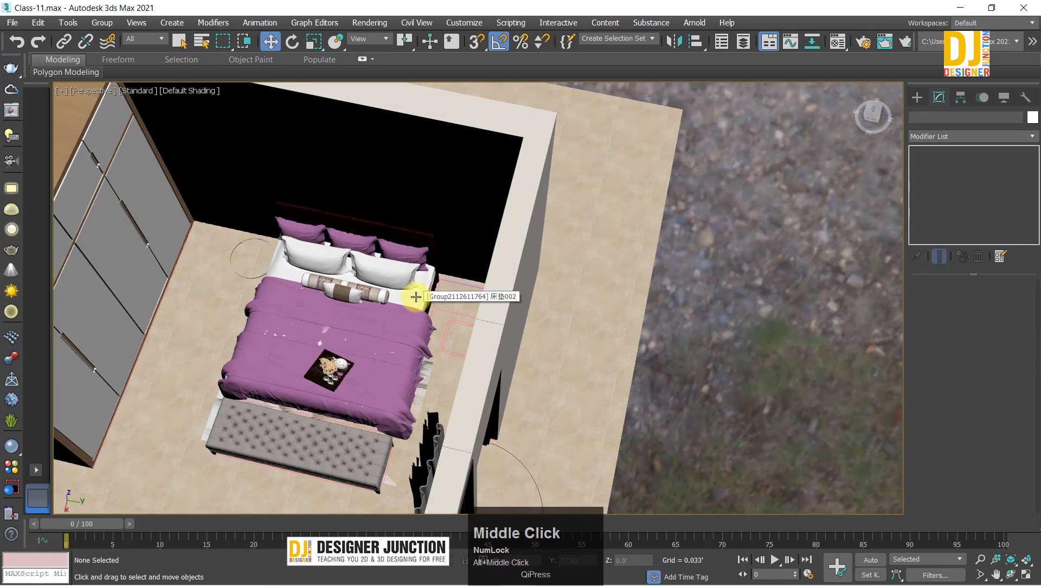
alt+middle_drag(421, 293, 650, 284)
key(alt+w)
key(alt+w)
key(alt+w)
middle_click(427, 359)
key(alt+w)
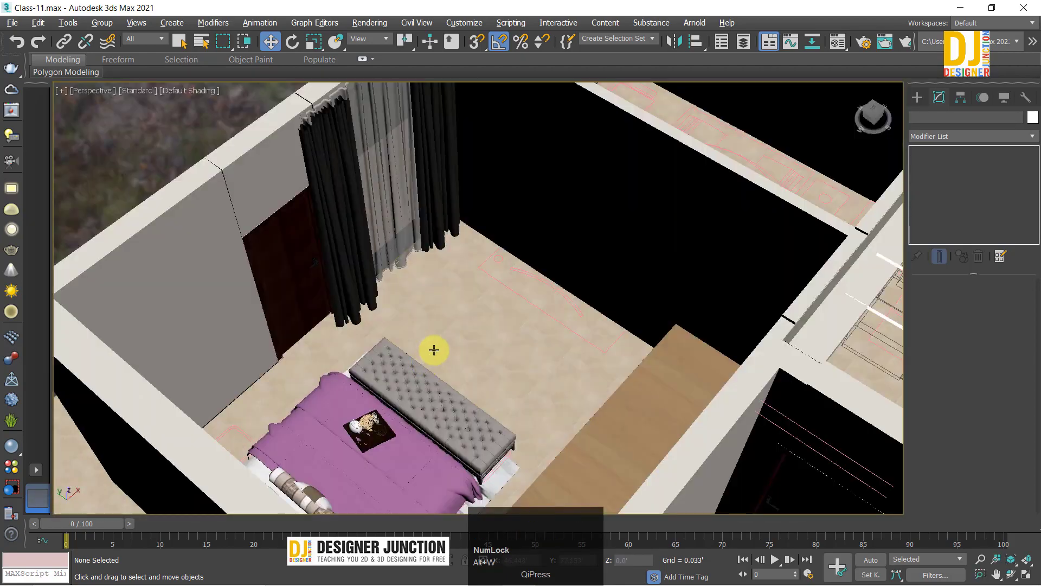
Step: Locate the wooden console cabinet with picture frames in the furnished source room away from the plan
key(z)
middle_click(444, 295)
scroll(512, 313, up, 3)
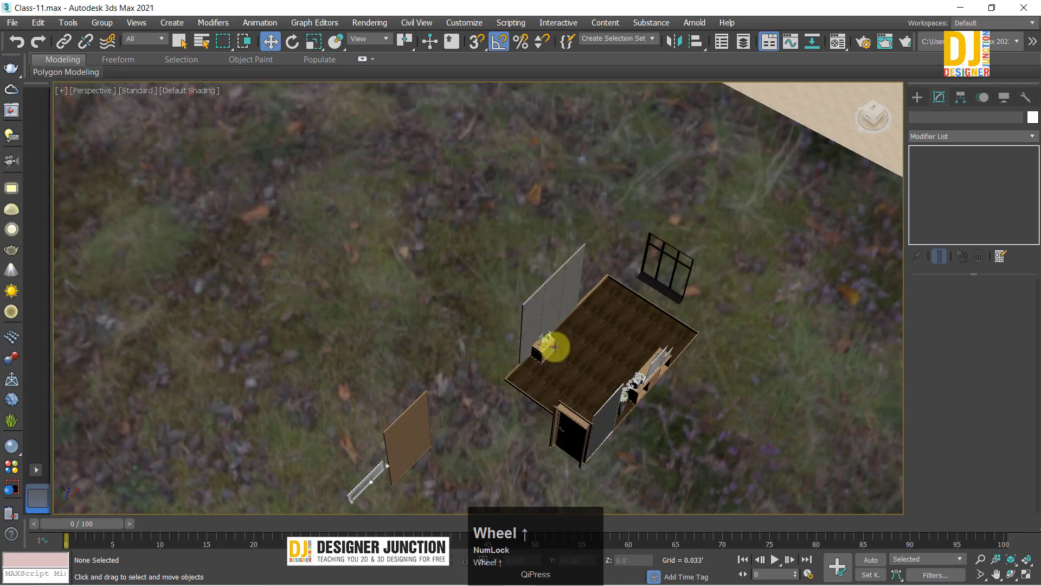
click(541, 311)
key(z)
alt+middle_drag(562, 325, 412, 158)
scroll(473, 295, down, 3)
alt+middle_drag(474, 295, 283, 293)
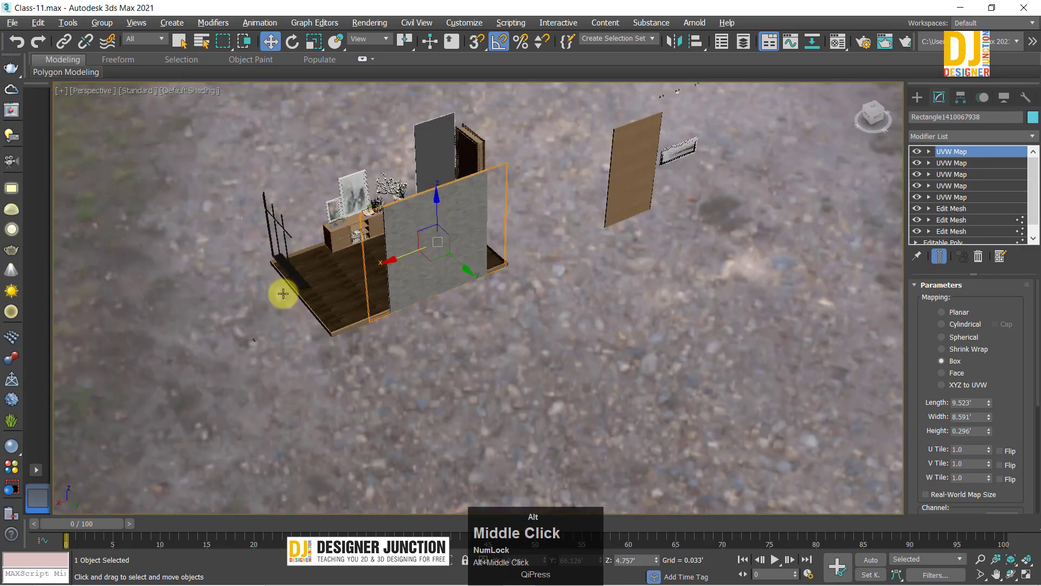
middle_drag(341, 223, 460, 317)
scroll(460, 317, up, 5)
click(440, 274)
alt+middle_drag(441, 274, 481, 302)
drag(488, 331, 661, 435)
key(ctrl+z)
Step: Select the console cabinet with its frames, decor and flower vase, and move the selection above the plan in the top view
alt+middle_drag(557, 372, 513, 352)
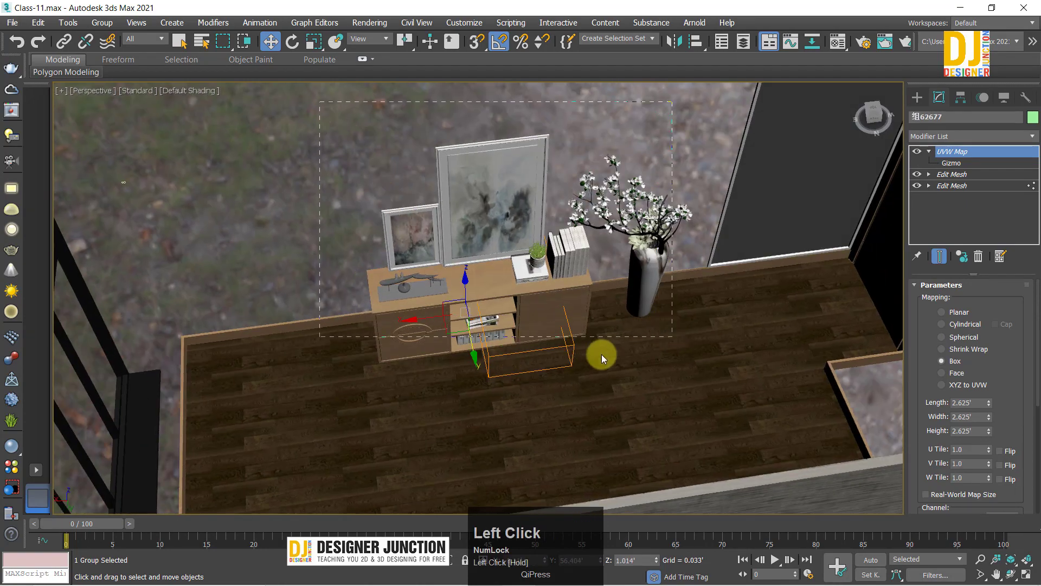
drag(602, 356, 612, 366)
key(alt+w)
middle_click(218, 192)
key(alt+w)
key(z)
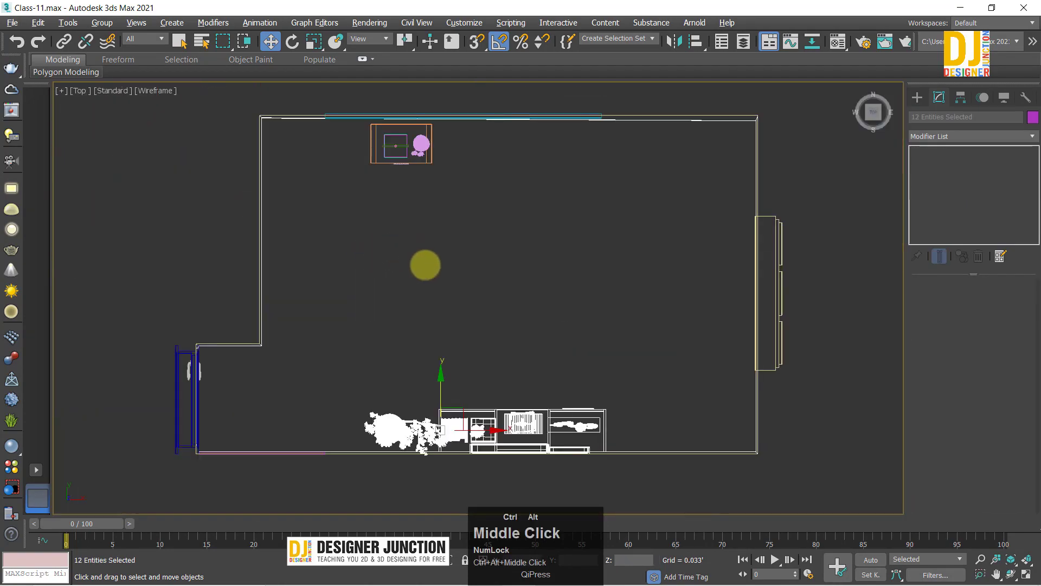
ctrl+alt+middle_drag(425, 264, 517, 404)
middle_drag(476, 281, 427, 336)
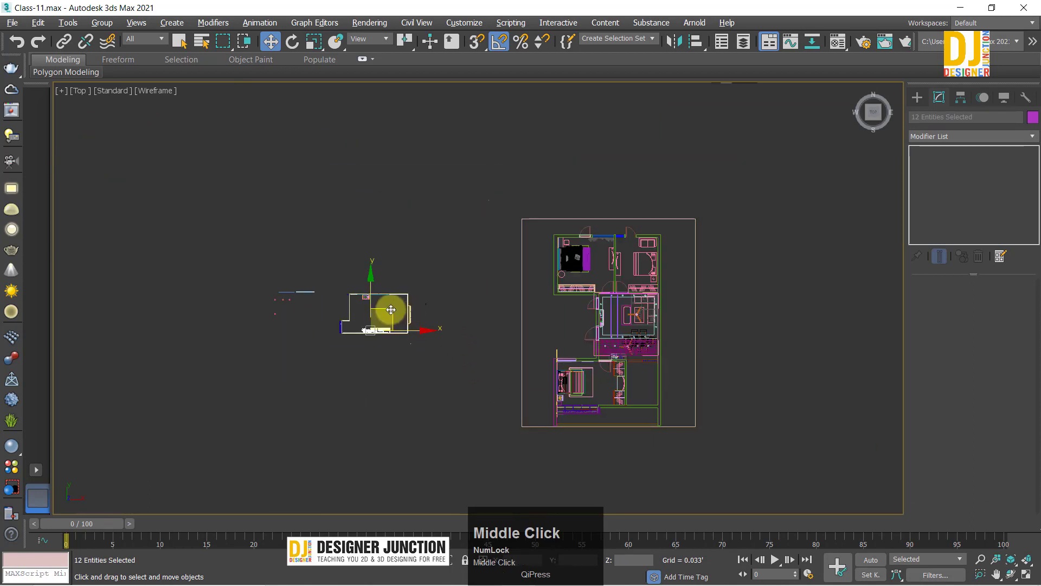
mouse_move(391, 310)
mouse_down()
mouse_move(600, 203)
mouse_move(622, 169)
mouse_up()
Step: Leave the skirting outline out of the selection and move the cabinet with its decor clear of it in the top view
key(z)
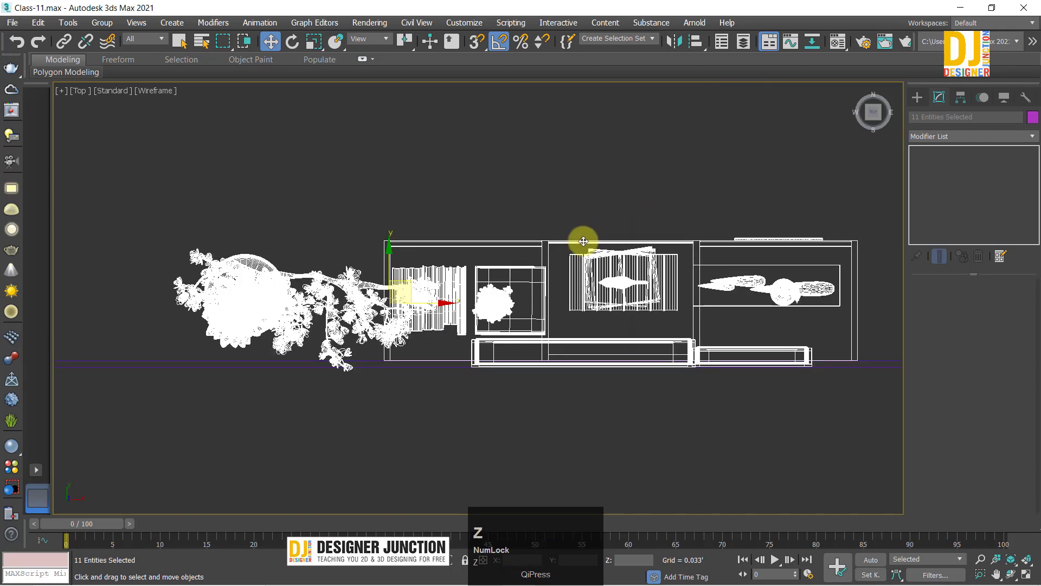
ctrl+alt+middle_drag(441, 222, 473, 327)
drag(454, 213, 474, 182)
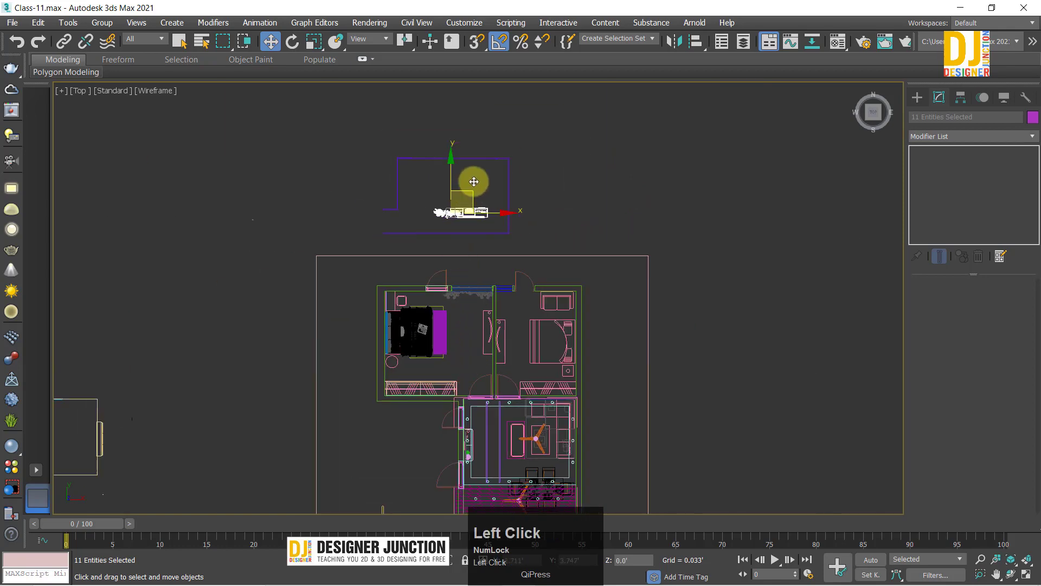
key(alt+w)
key(alt+w)
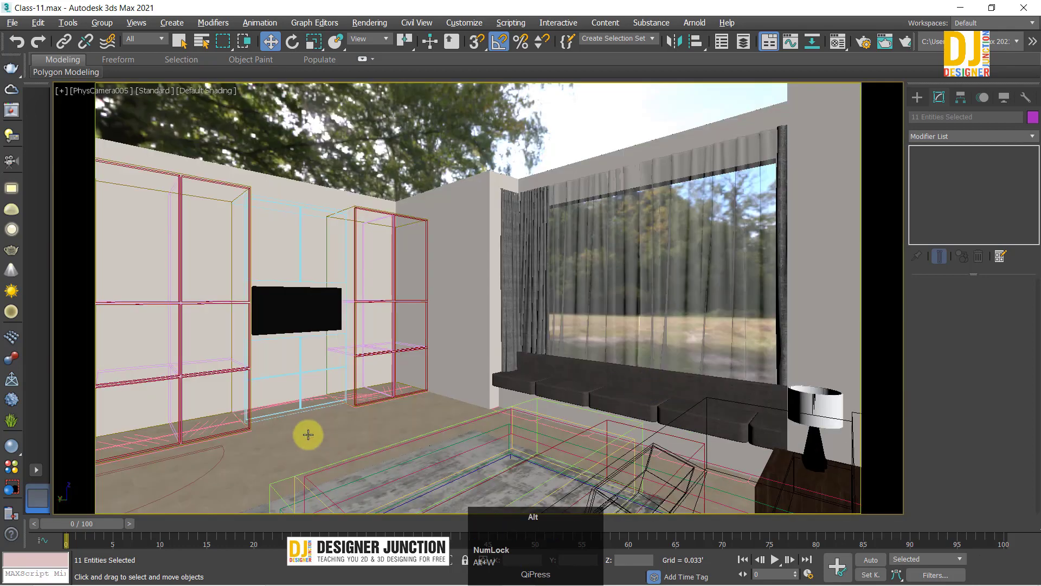
key(alt+w)
key(alt+w)
key(z)
alt+middle_drag(420, 393, 520, 336)
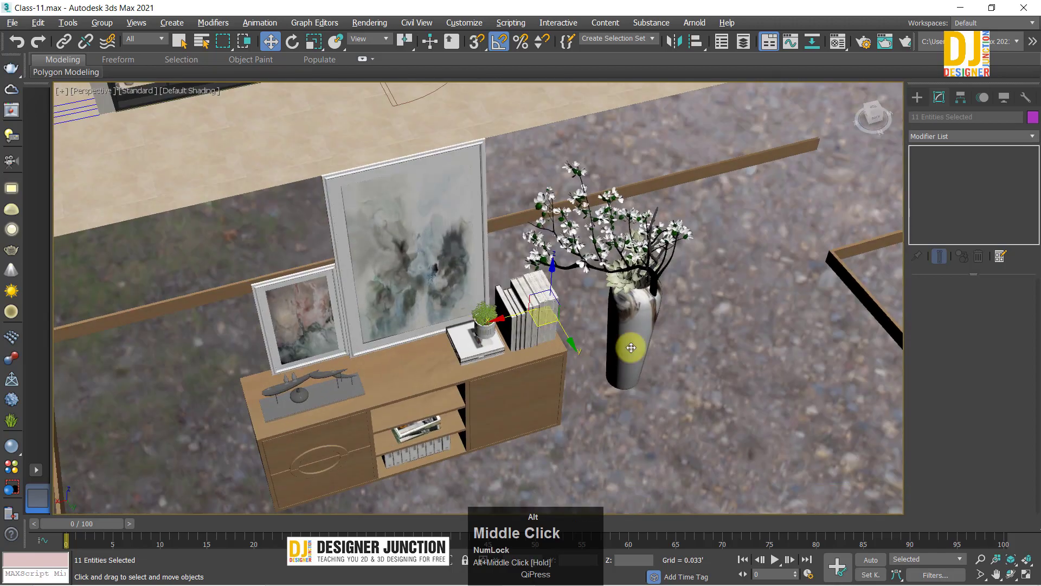
Step: Exclude the flower vase from the selection and group the cabinet with its frames, books and decor
alt+click(626, 332)
alt+middle_drag(634, 350, 569, 332)
middle_drag(402, 400, 453, 352)
scroll(425, 331, down, 3)
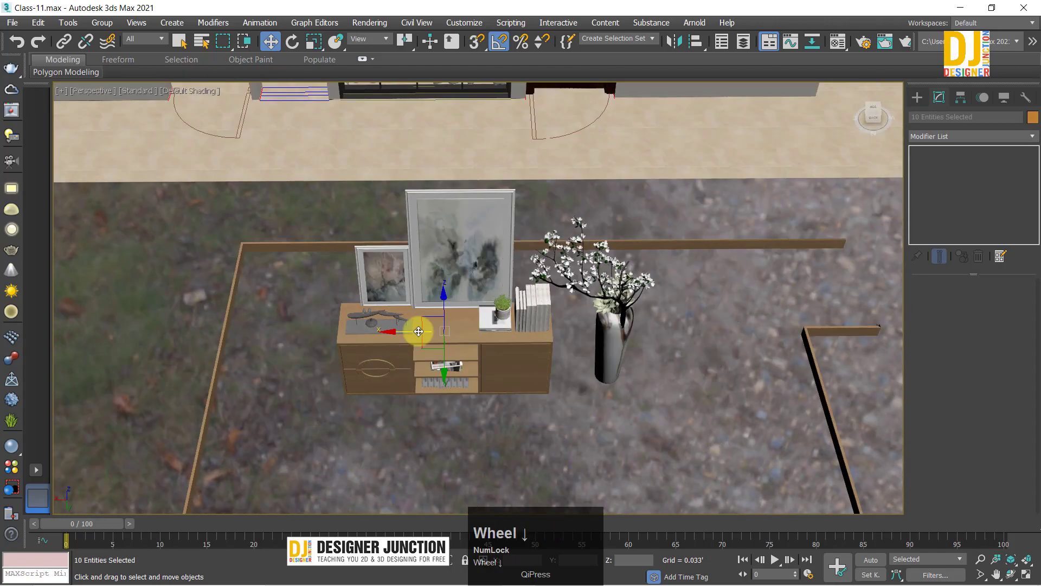
drag(418, 332, 230, 376)
key(ctrl+z)
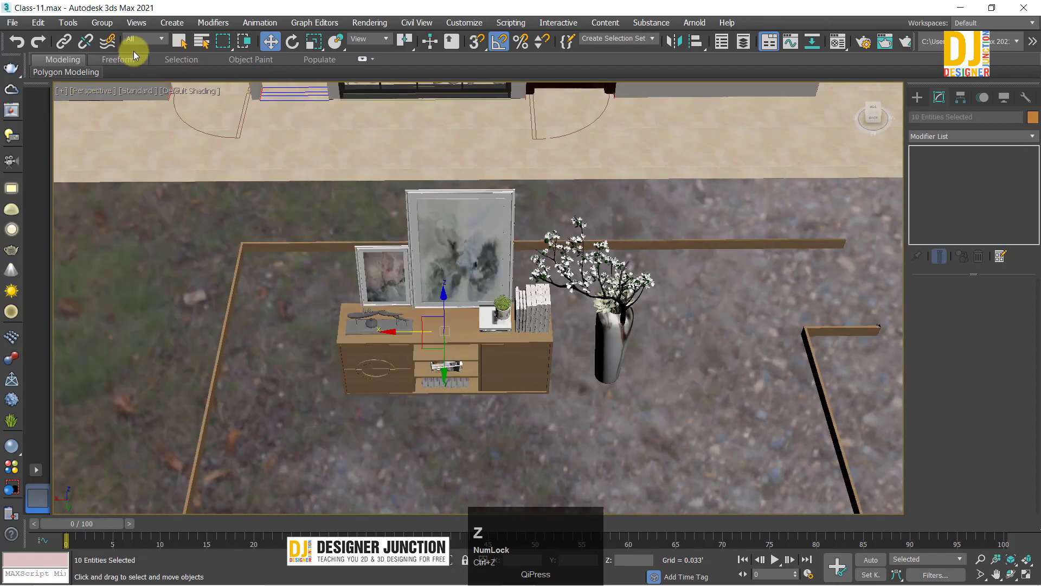
click(102, 23)
click(116, 43)
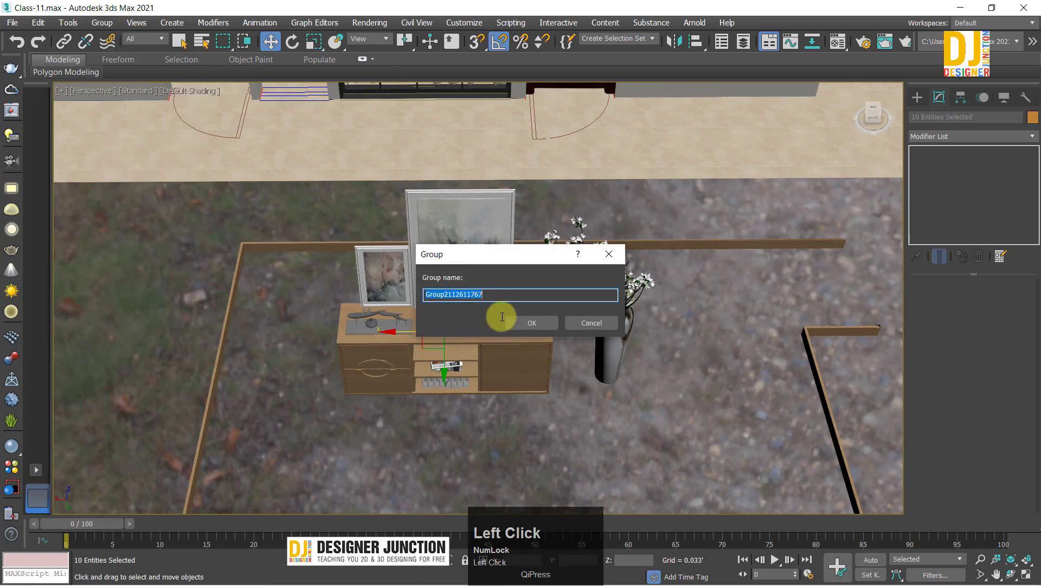
click(522, 326)
Step: Move the cabinet group into the bedroom, over the console outline opposite the bed, in the top view
key(alt+w)
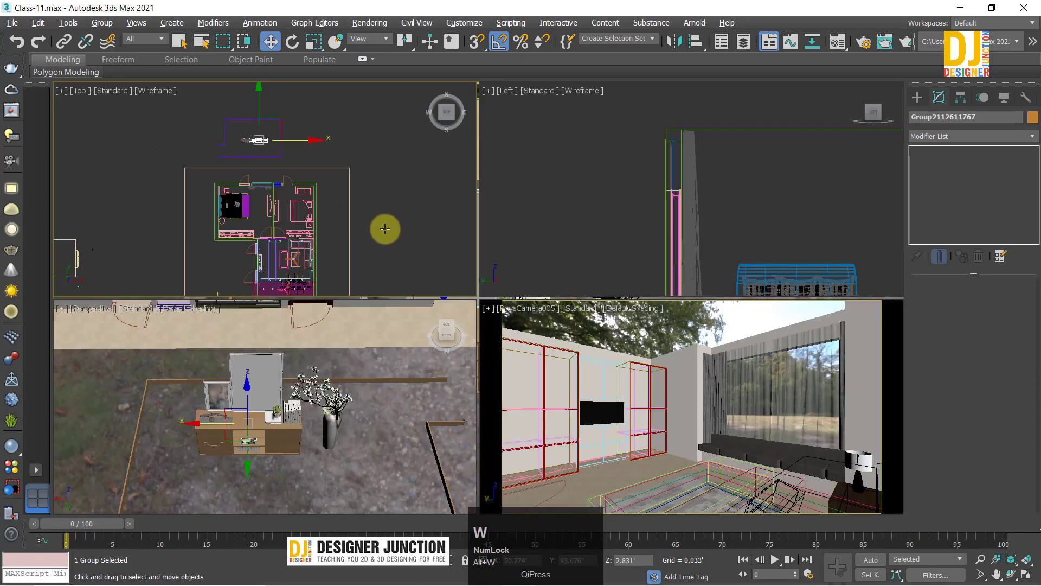
key(alt+w)
key(z)
ctrl+alt+middle_drag(386, 225, 462, 416)
ctrl+alt+middle_drag(465, 397, 464, 391)
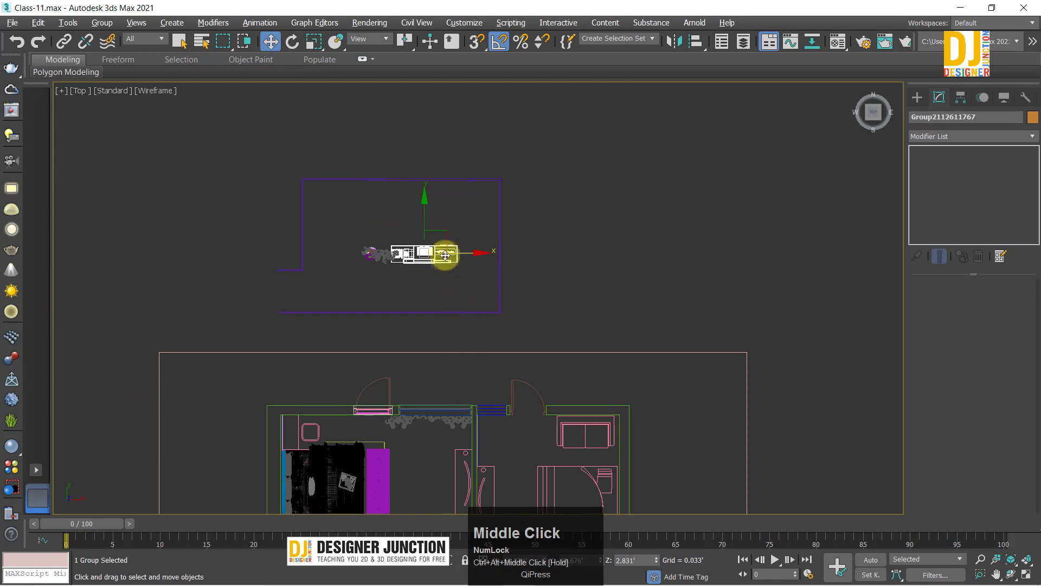
drag(440, 237, 345, 417)
middle_drag(354, 408, 448, 227)
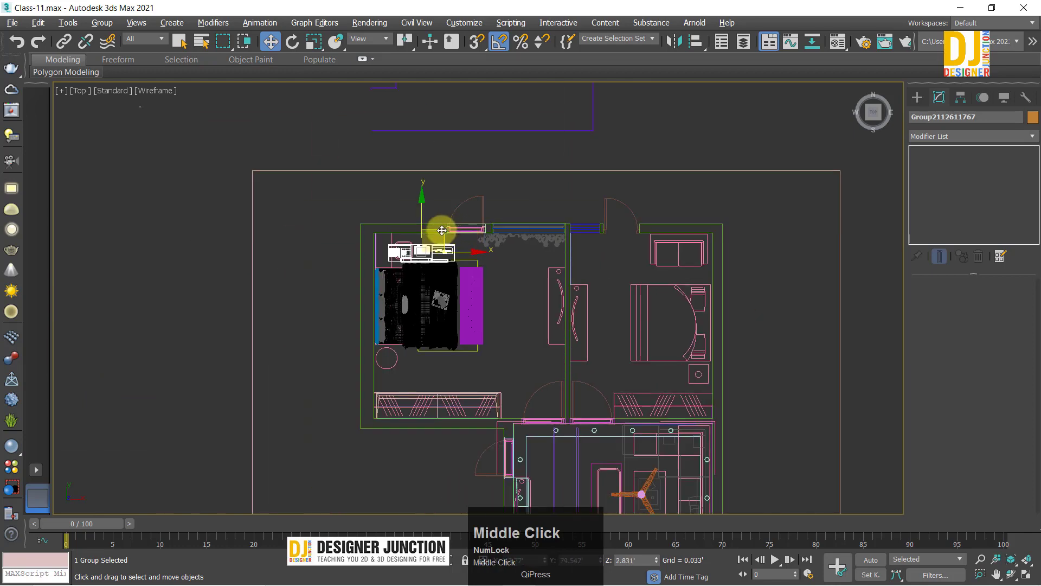
drag(442, 230, 573, 297)
key(z)
ctrl+alt+middle_drag(515, 287, 515, 320)
Step: Rotate the cabinet group by -90 degrees and place it along the partition wall on the console outline
key(e)
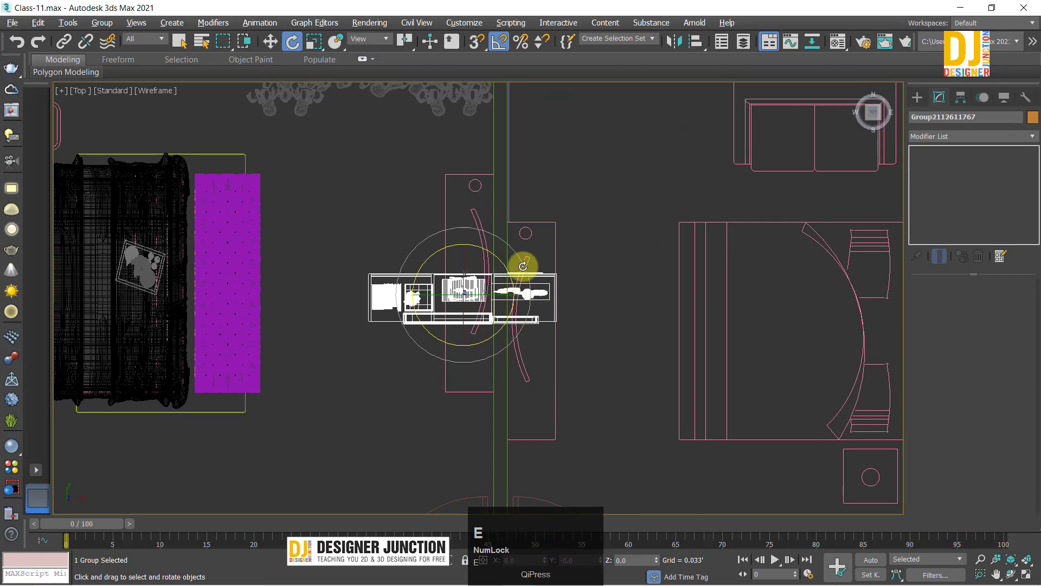
mouse_move(523, 266)
mouse_down()
mouse_move(526, 275)
mouse_move(483, 266)
mouse_move(491, 261)
mouse_move(495, 287)
mouse_move(504, 275)
mouse_up()
key(w)
key(z)
text(x)
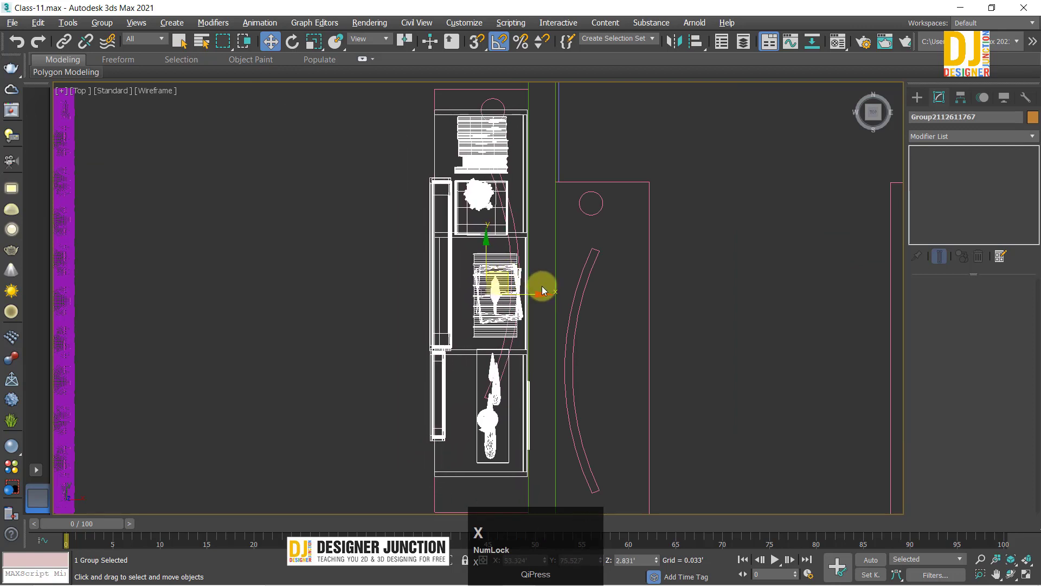
text(z)
click(530, 364)
Step: Turn the cabinet group around so its front faces the bed, and set it back against the partition wall
key(alt+w)
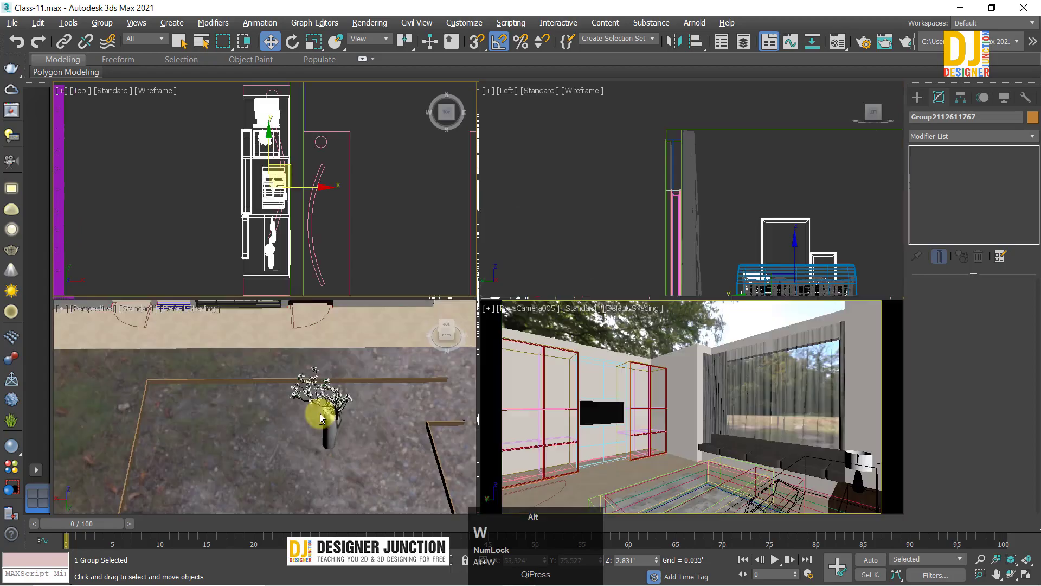
middle_click(322, 418)
key(alt+w)
key(z)
alt+middle_drag(370, 378, 365, 319)
key(alt+w)
key(alt+w)
key(z)
key(e)
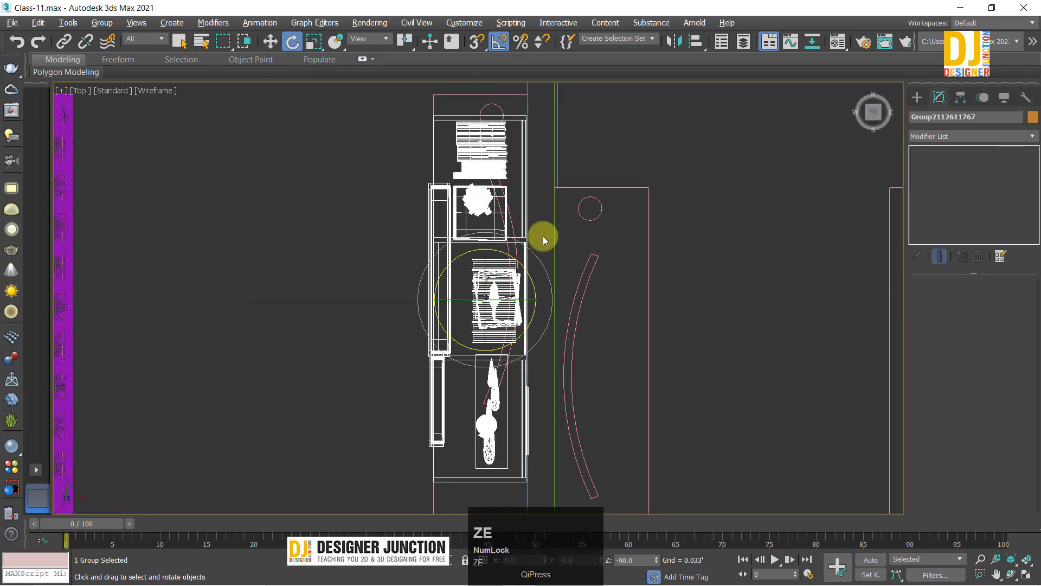
drag(545, 252, 548, 240)
key(w)
drag(532, 304, 519, 303)
Step: Move the separate flower vase from outside the building into the bedroom
key(alt+w)
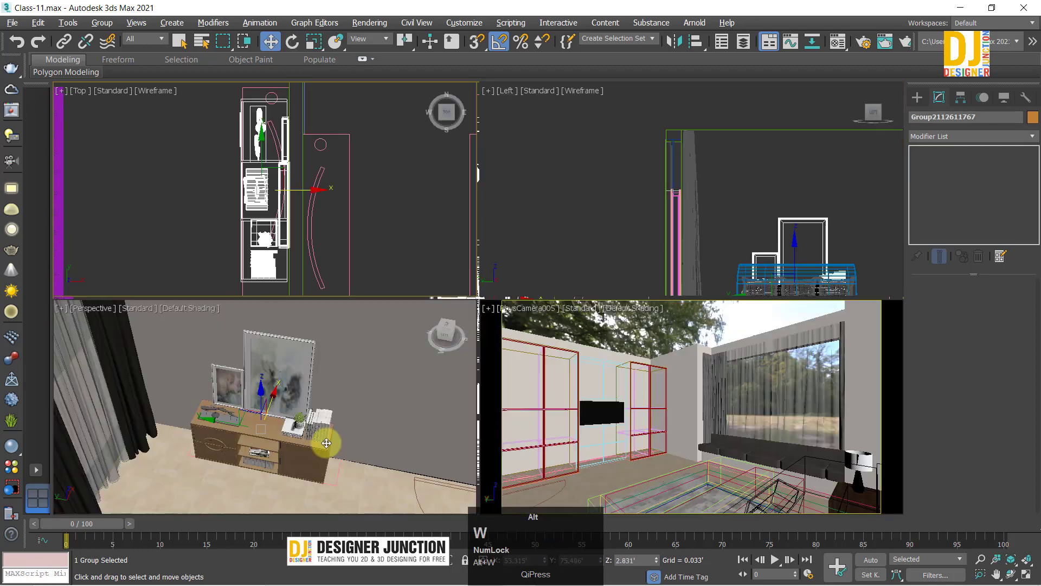
key(alt+w)
middle_drag(488, 325, 404, 311)
scroll(403, 291, up, 2)
scroll(403, 291, up, 3)
click(268, 271)
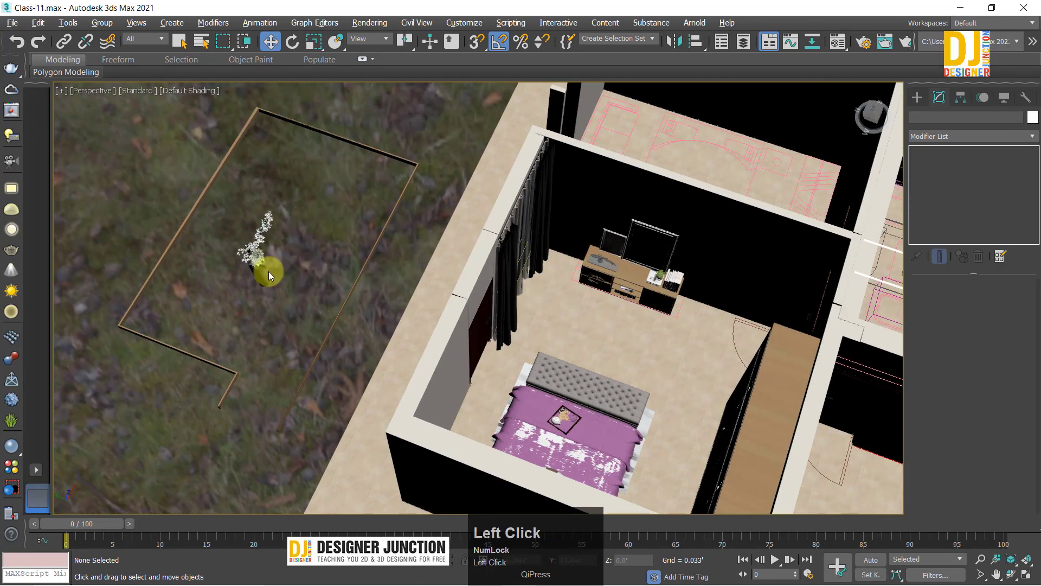
drag(224, 242, 529, 350)
alt+middle_drag(529, 349, 305, 367)
Step: Place the vase at the cabinet's window end and shift the cabinet group slightly away from the window
key(alt+w)
key(alt+w)
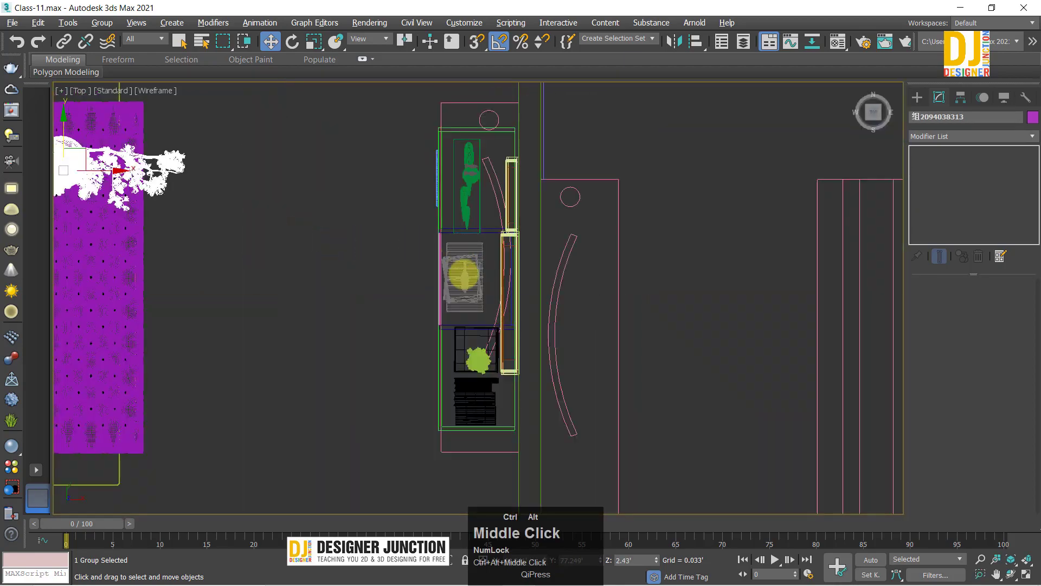
ctrl+alt+middle_drag(465, 275, 484, 298)
drag(280, 190, 469, 340)
mouse_move(511, 223)
middle_down()
mouse_move(556, 328)
mouse_move(543, 259)
middle_up()
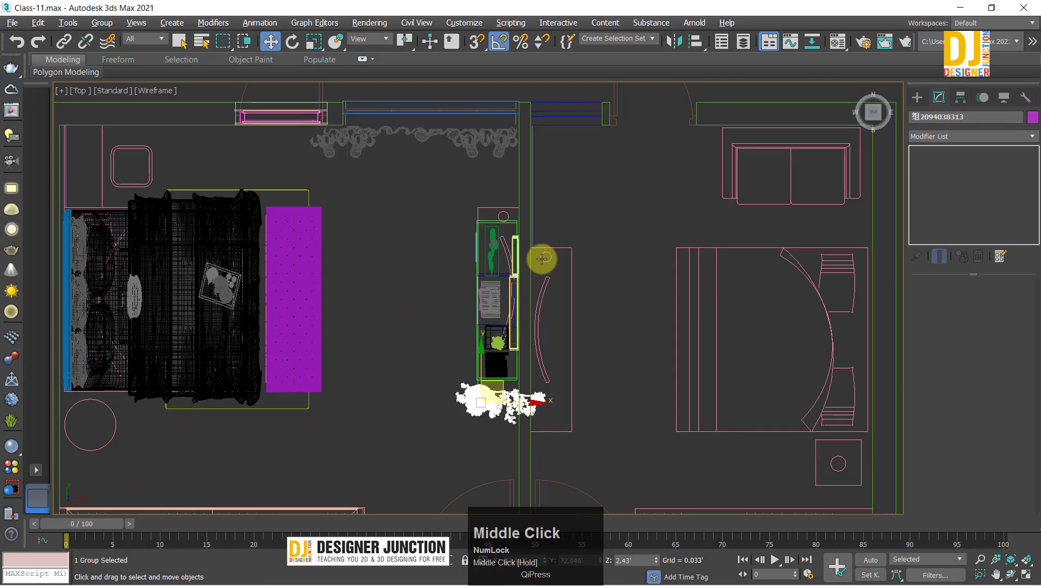
drag(493, 379, 481, 178)
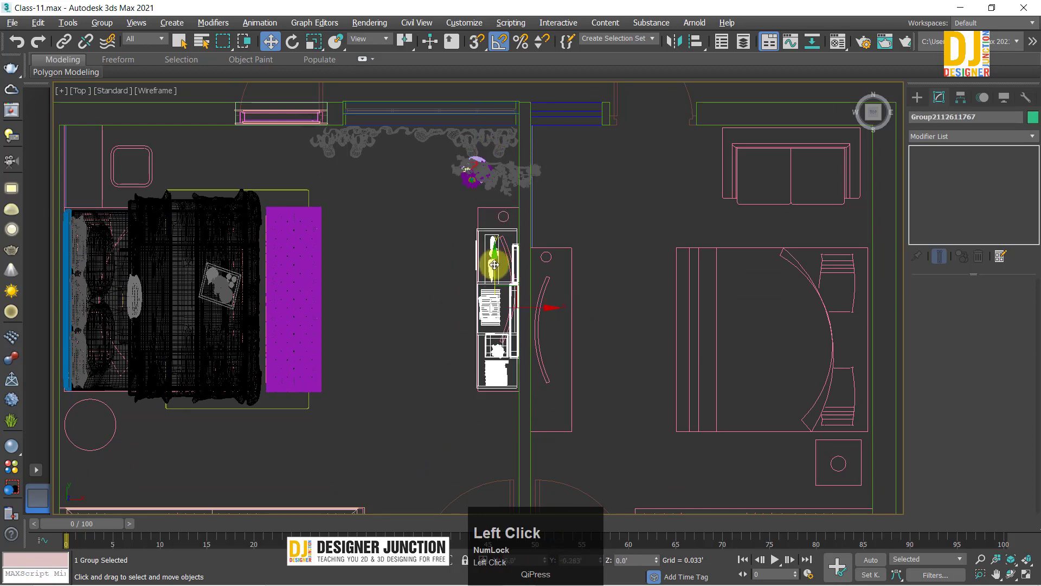
click(497, 163)
scroll(496, 163, up, 3)
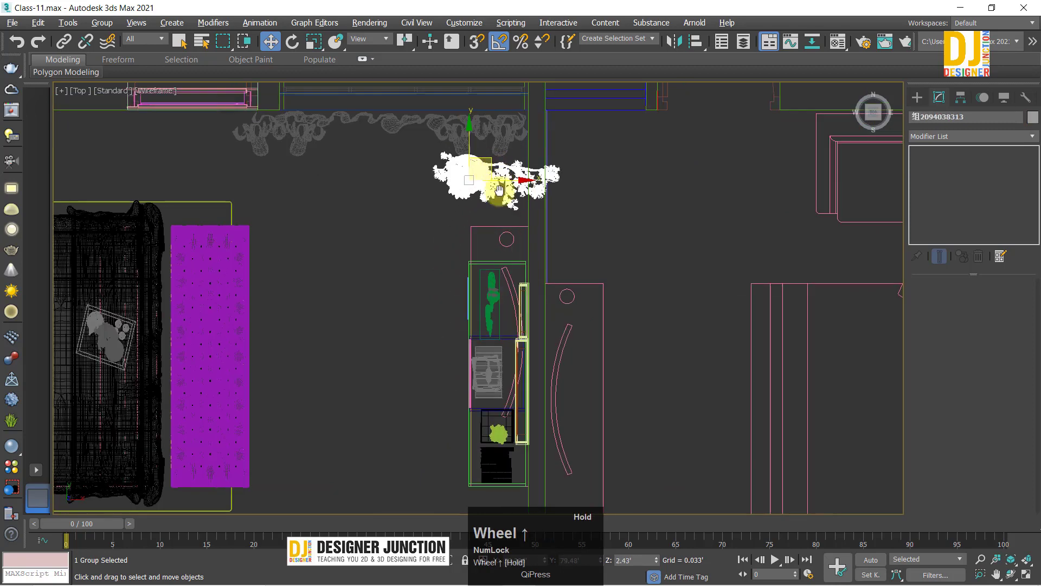
Step: Rotate the vase a quarter turn so its branches reach toward the cabinet, and move it clear of the dark curtain
key(e)
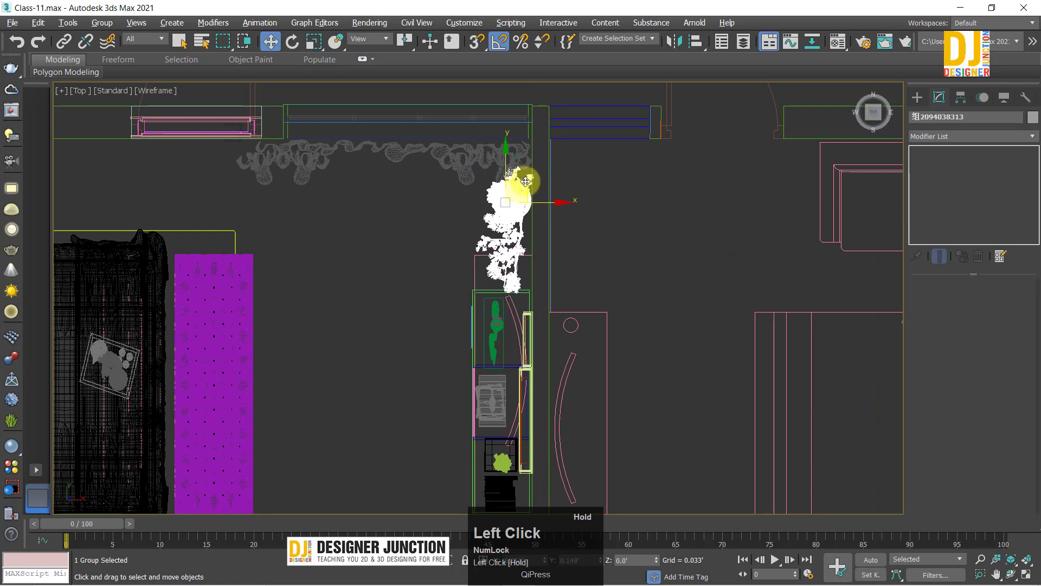
key(alt+w)
key(z)
mouse_move(504, 349)
alt+middle_down()
mouse_move(697, 302)
mouse_move(477, 282)
alt+middle_up()
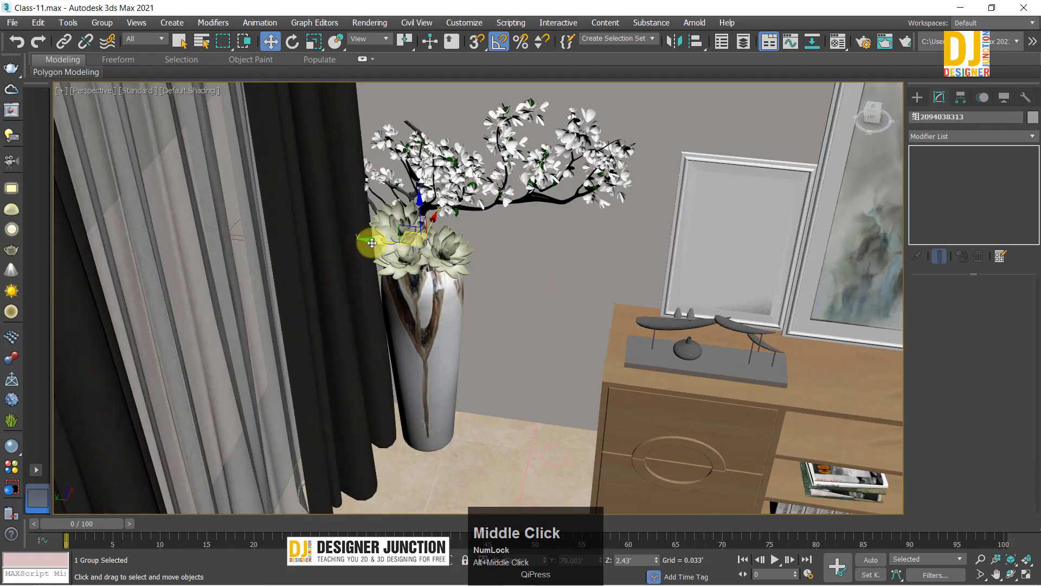
drag(372, 242, 484, 265)
alt+middle_drag(527, 276, 536, 271)
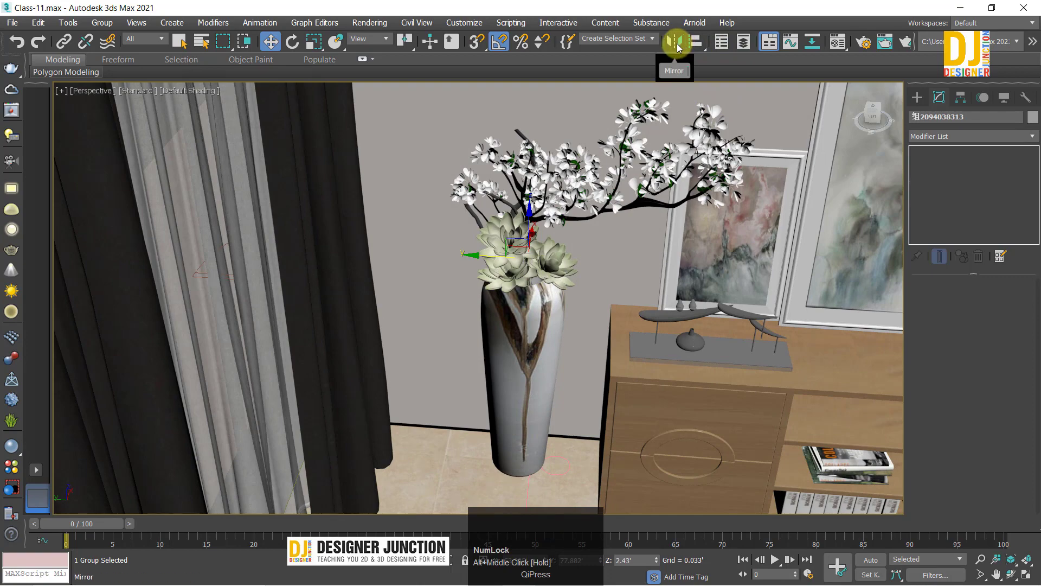
Step: Mirror the flower vase across the Y axis with No Clone
click(675, 41)
drag(496, 185, 791, 146)
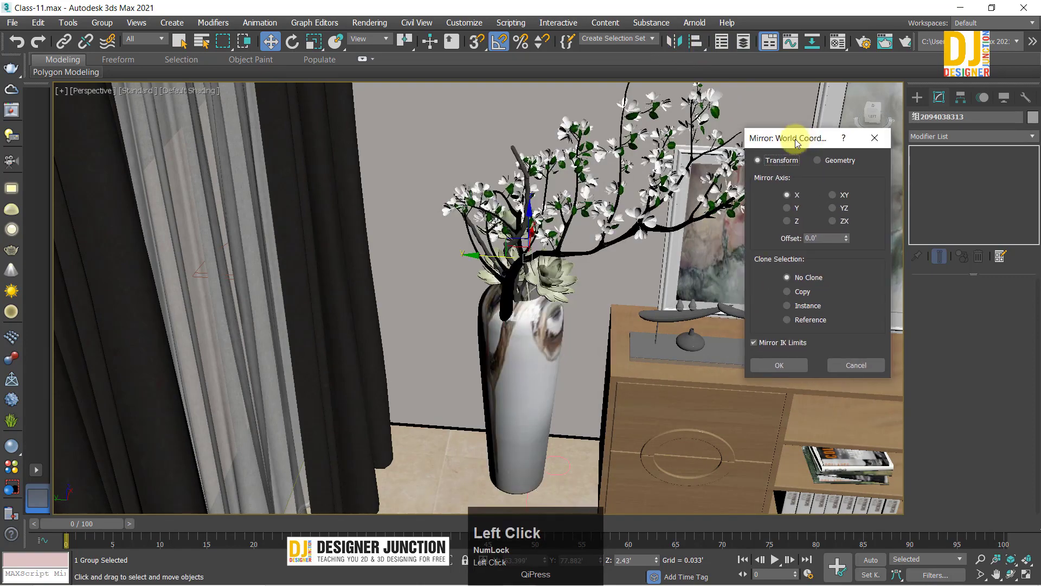
click(795, 209)
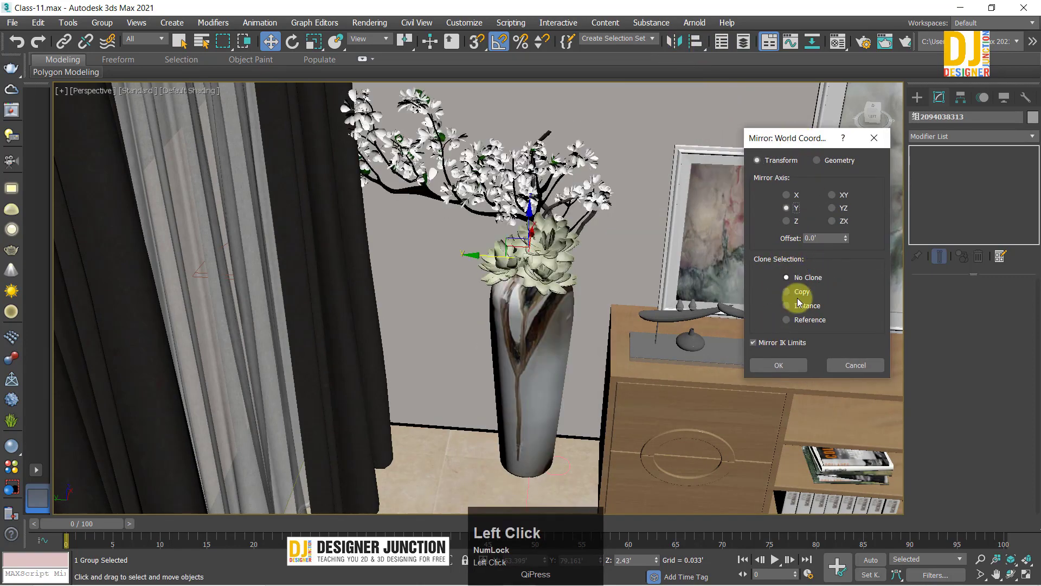
click(768, 359)
alt+middle_drag(657, 221, 636, 238)
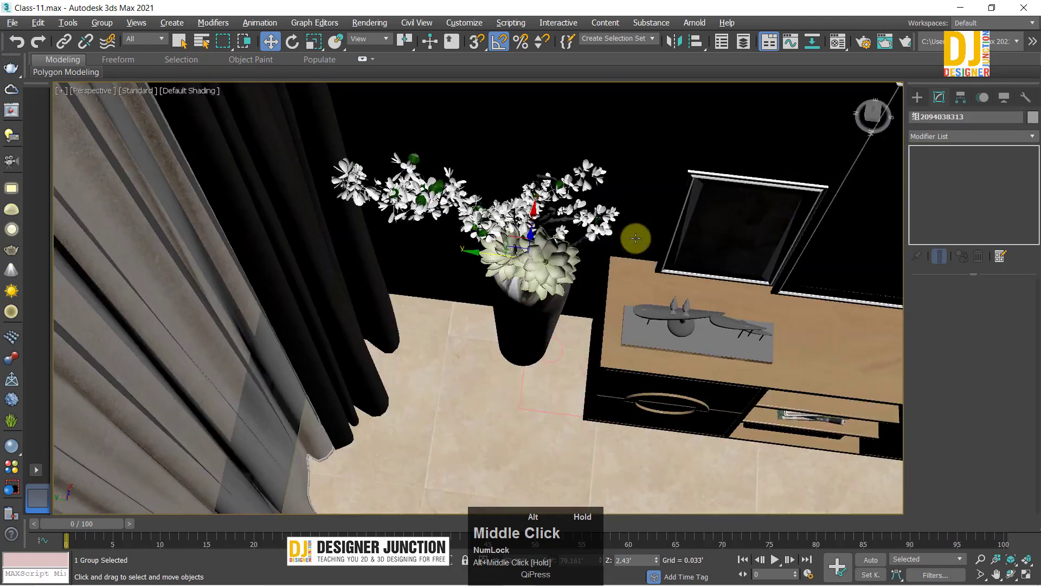
Step: Nudge the mirrored vase slightly beside the cabinet and clear the selection
key(alt+w)
key(alt+w)
drag(525, 231, 515, 231)
click(385, 280)
key(alt+w)
key(alt+w)
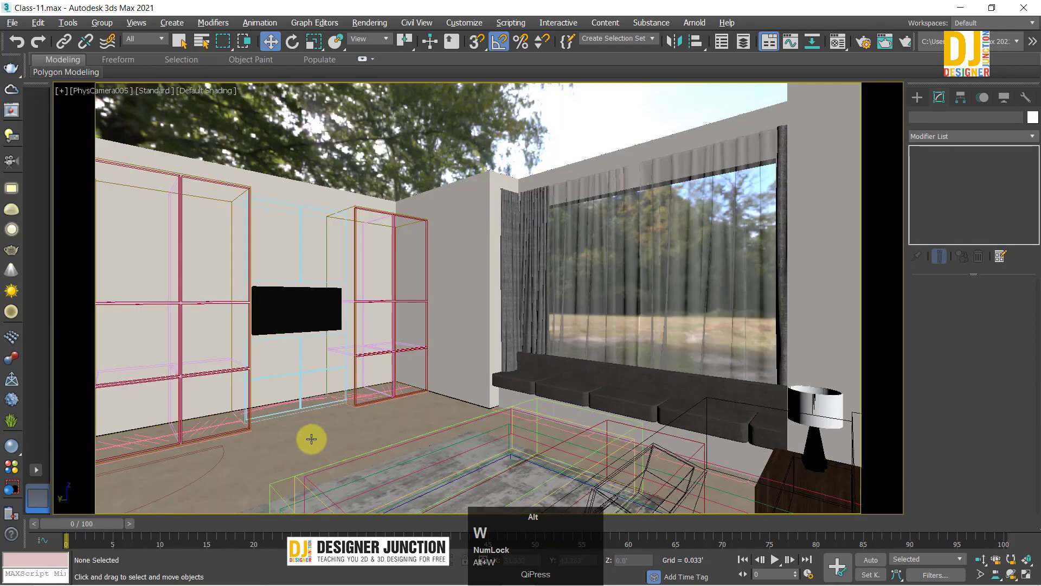
key(alt+w)
key(alt+w)
alt+middle_drag(483, 343, 330, 279)
ctrl+alt+middle_drag(457, 235, 471, 272)
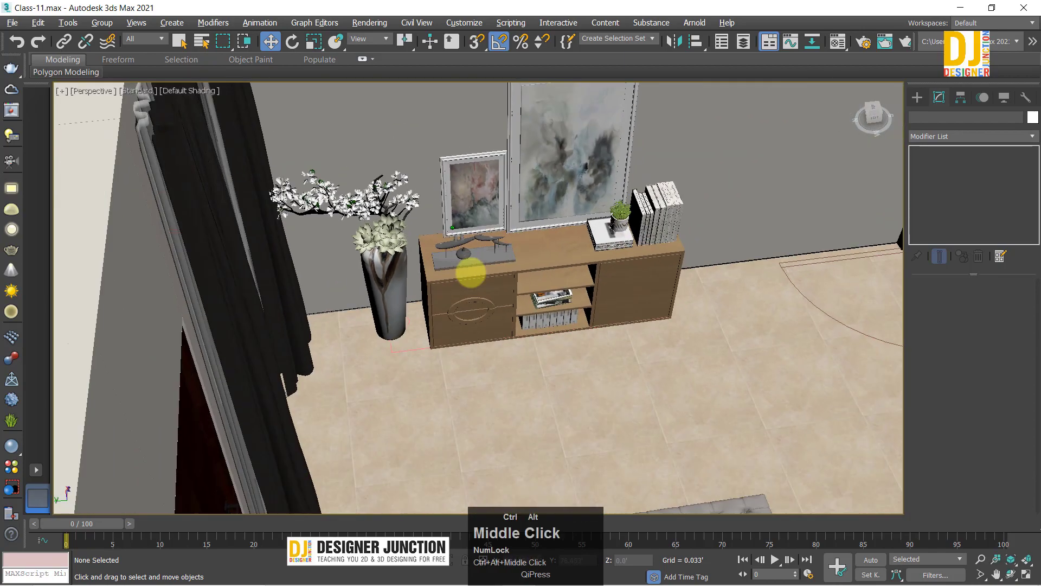
Step: Move the vase closer to the cabinet's window end and deselect it
alt+middle_drag(361, 308, 422, 272)
click(418, 256)
scroll(417, 258, up, 4)
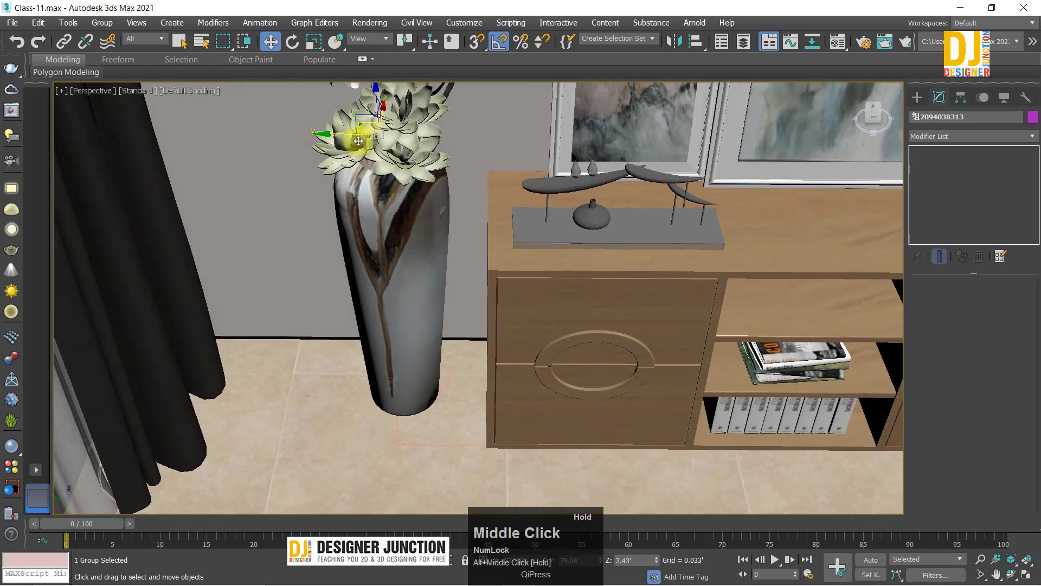
drag(335, 135, 348, 144)
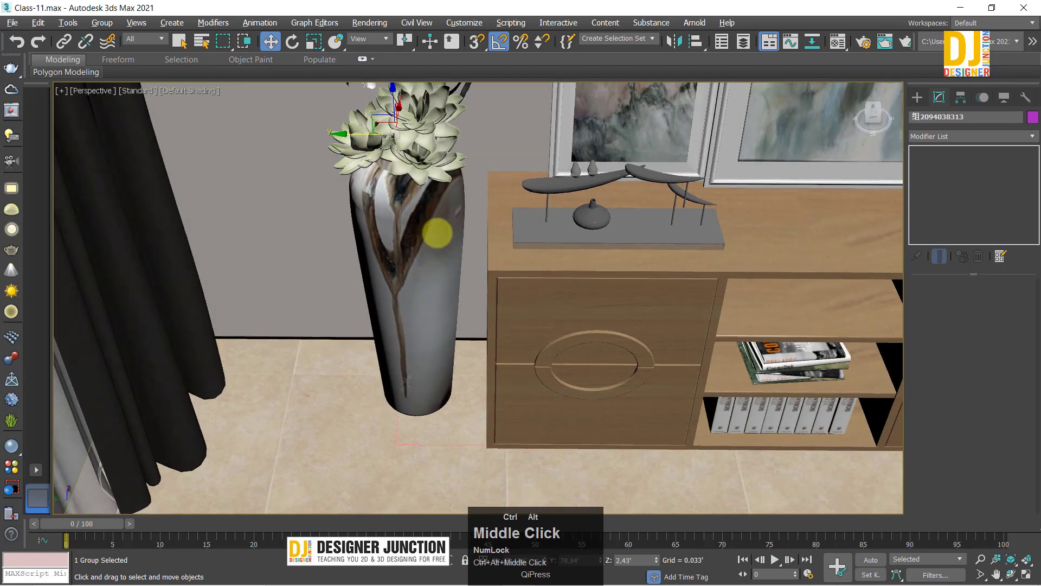
ctrl+alt+middle_drag(438, 233, 490, 355)
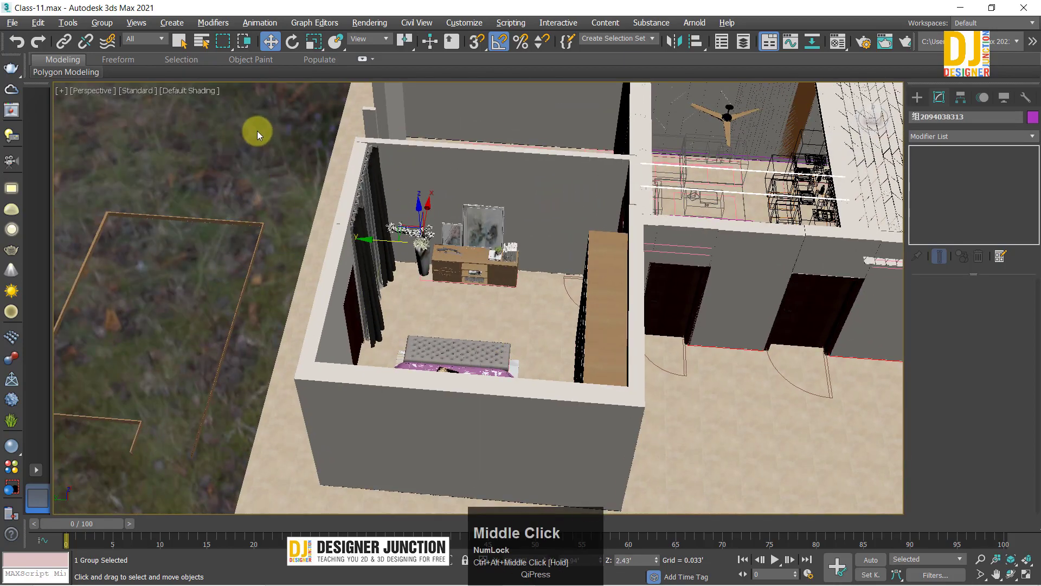
click(258, 132)
Step: Delete the stray orange outline object lying outside the bedroom's window wall
alt+middle_drag(417, 215, 665, 223)
drag(696, 244, 594, 187)
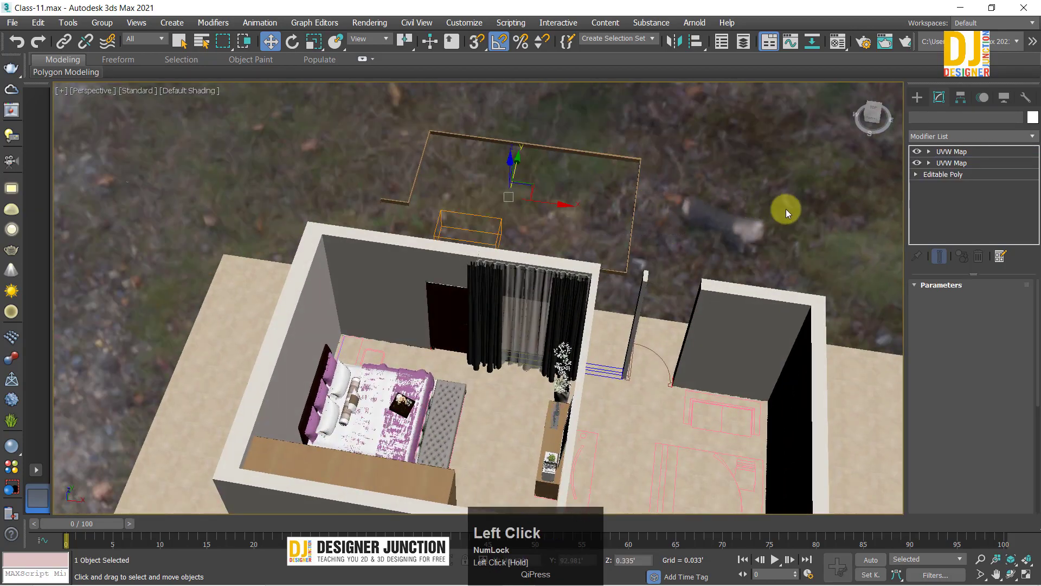
key(Delete)
Step: Bring up the bedroom in the Top view and start a spline Line
middle_drag(398, 392, 483, 282)
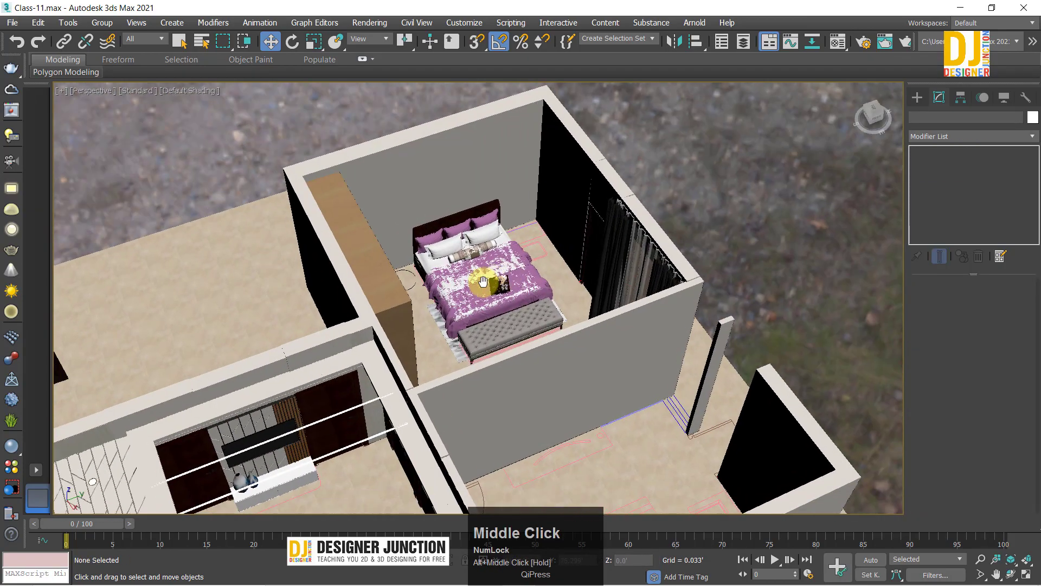
middle_drag(637, 220, 786, 150)
ctrl+alt+middle_drag(699, 210, 453, 348)
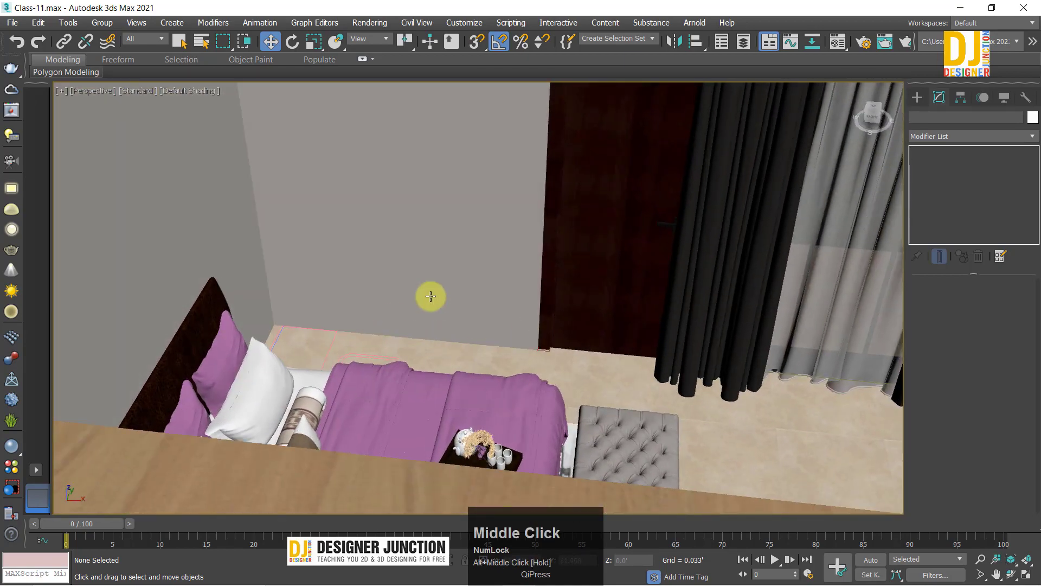
ctrl+alt+middle_drag(491, 242, 529, 374)
alt+middle_drag(535, 293, 491, 326)
key(alt+w)
click(258, 210)
key(alt+w)
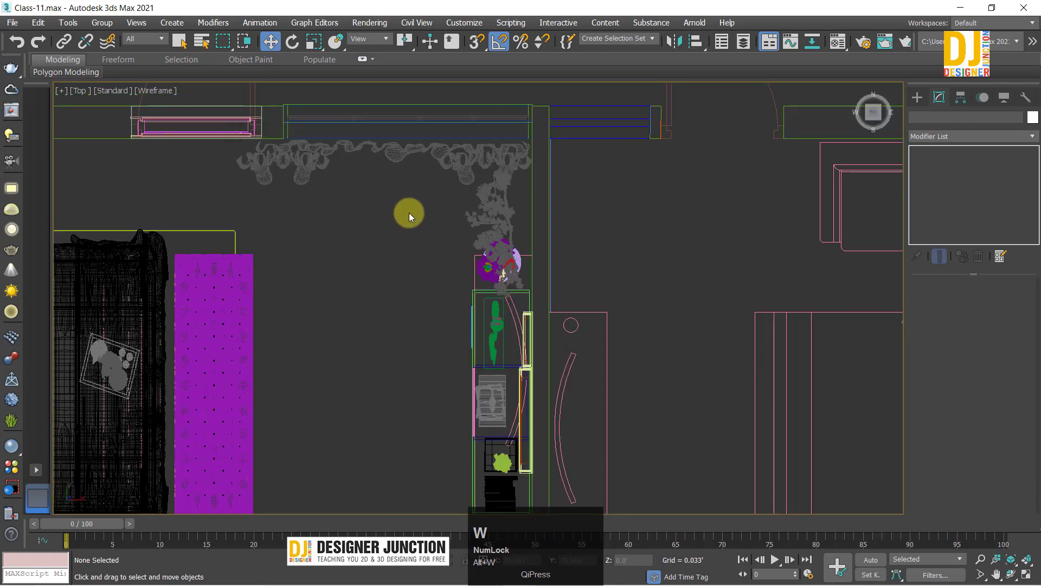
middle_drag(408, 213, 525, 255)
click(917, 98)
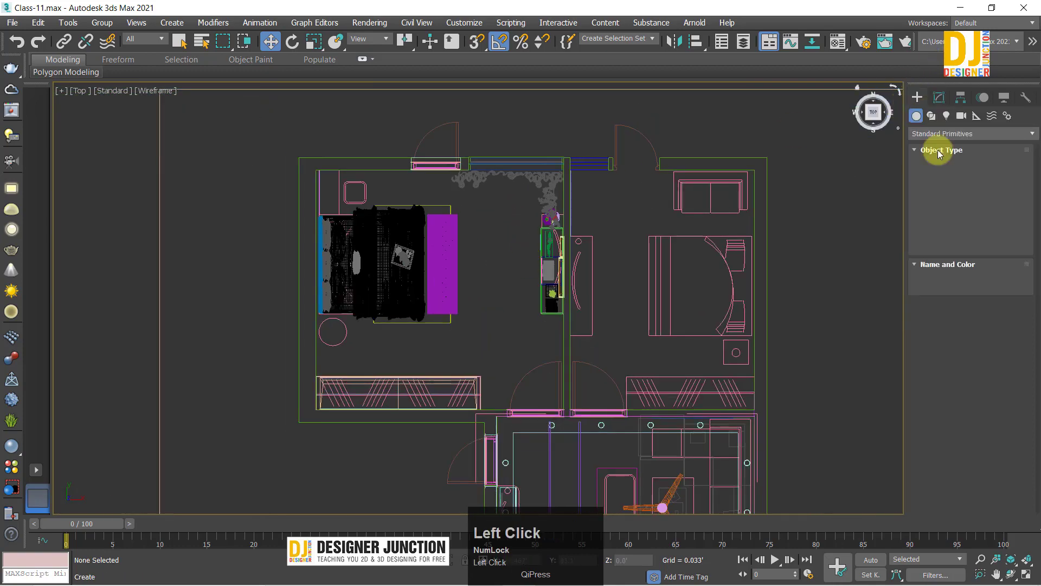
click(931, 116)
click(935, 184)
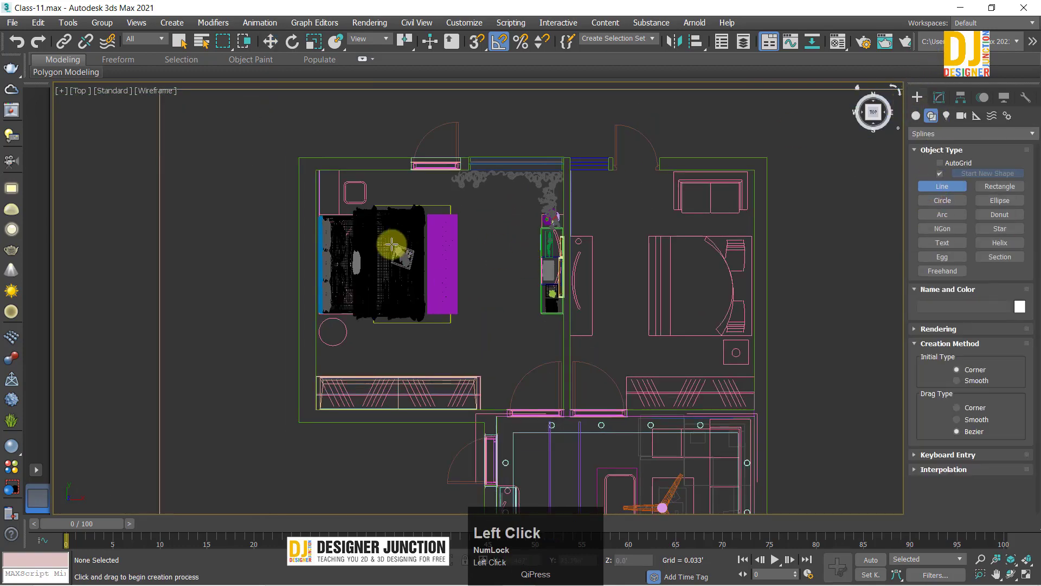
Step: Try to draw a line along the window wall from the door jamb to the corner on the bed's headboard side
ctrl+alt+middle_drag(386, 239, 479, 223)
scroll(524, 318, up, 2)
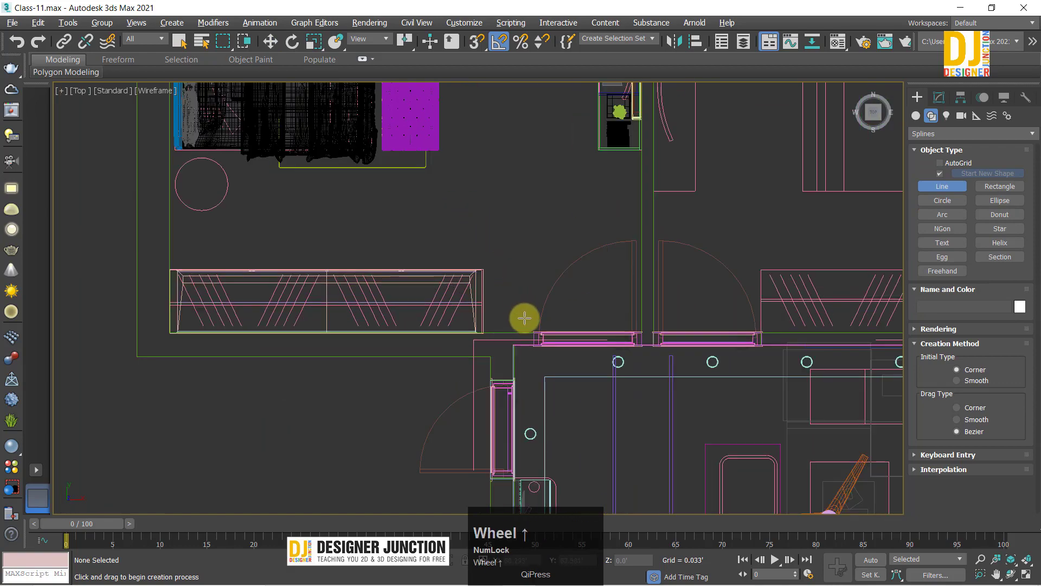
ctrl+middle_drag(345, 138, 379, 319)
middle_drag(583, 103, 553, 259)
ctrl+alt+middle_drag(510, 339, 499, 458)
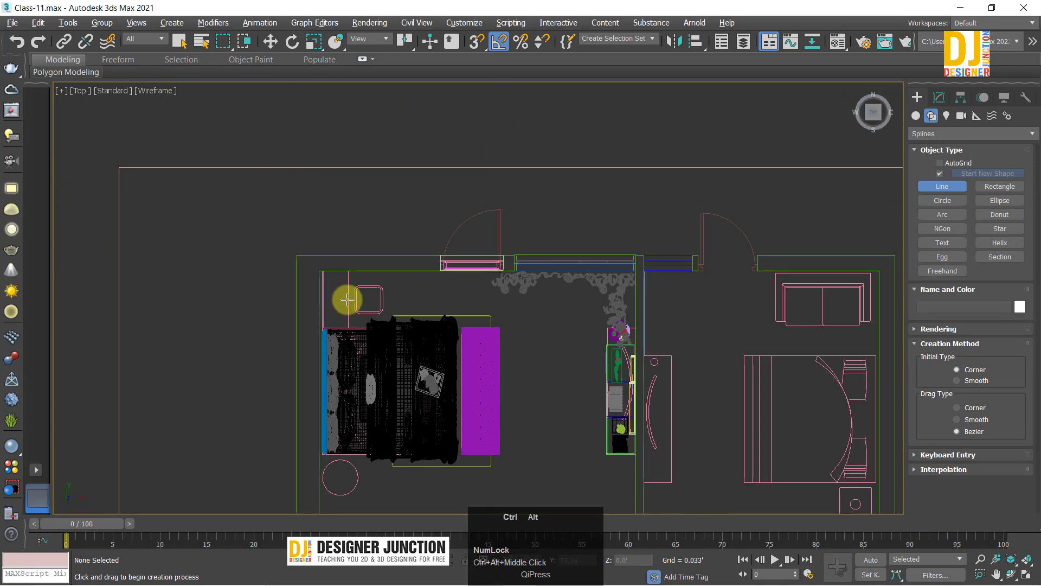
ctrl+alt+middle_drag(348, 297, 461, 193)
ctrl+middle_drag(671, 194, 380, 328)
ctrl+alt+middle_drag(635, 254, 543, 286)
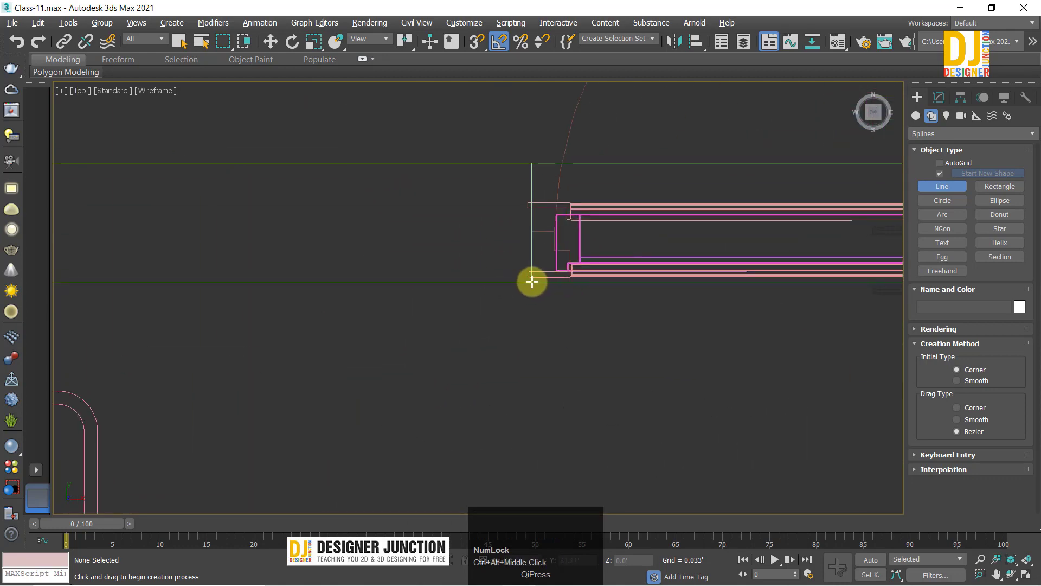
click(532, 281)
scroll(286, 310, down, 5)
middle_drag(346, 354, 545, 234)
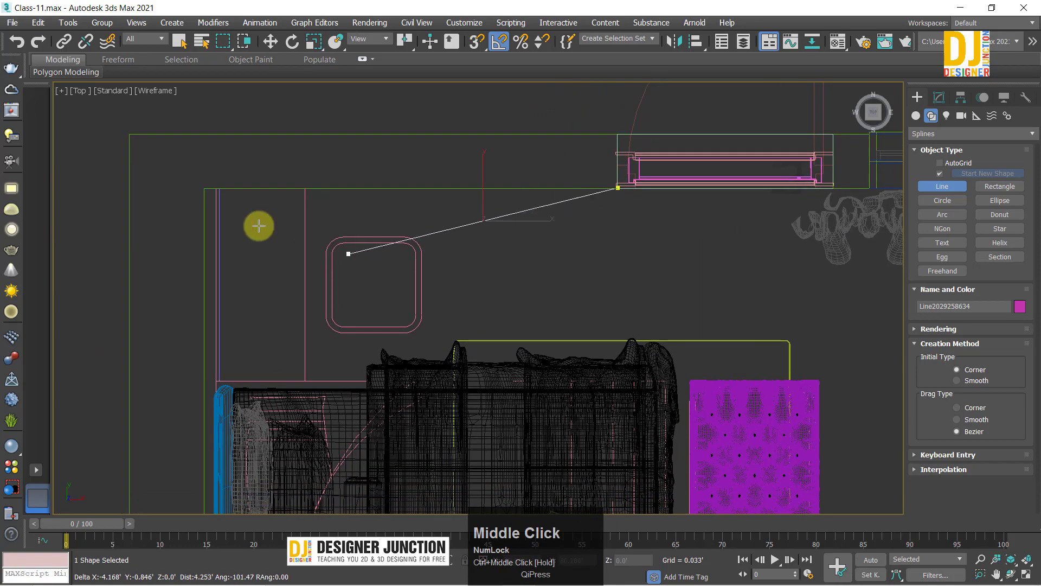
shift+click(206, 215)
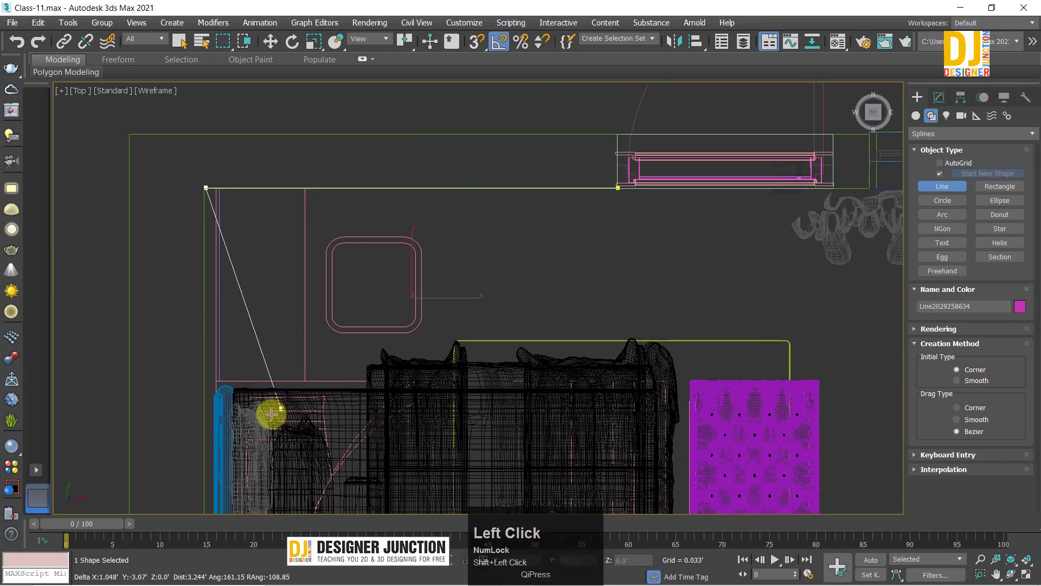
Step: Continue the line along the headboard and wardrobe walls to the entrance door jamb, and delete the finished spline
middle_drag(271, 414, 358, 226)
mouse_move(316, 294)
ctrl+alt+middle_down()
mouse_move(321, 228)
mouse_move(315, 285)
ctrl+alt+middle_up()
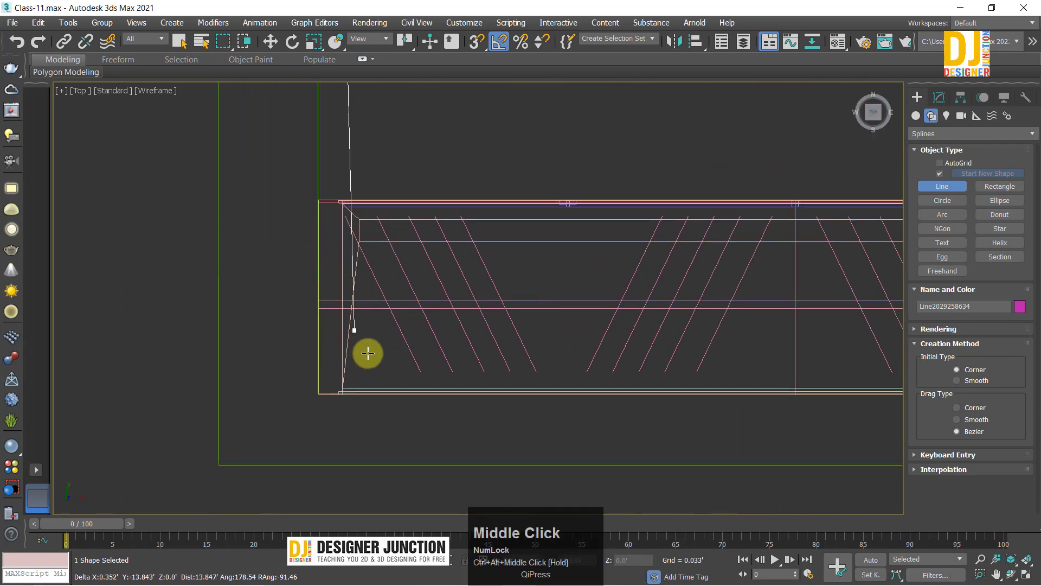
click(327, 393)
scroll(479, 356, down, 4)
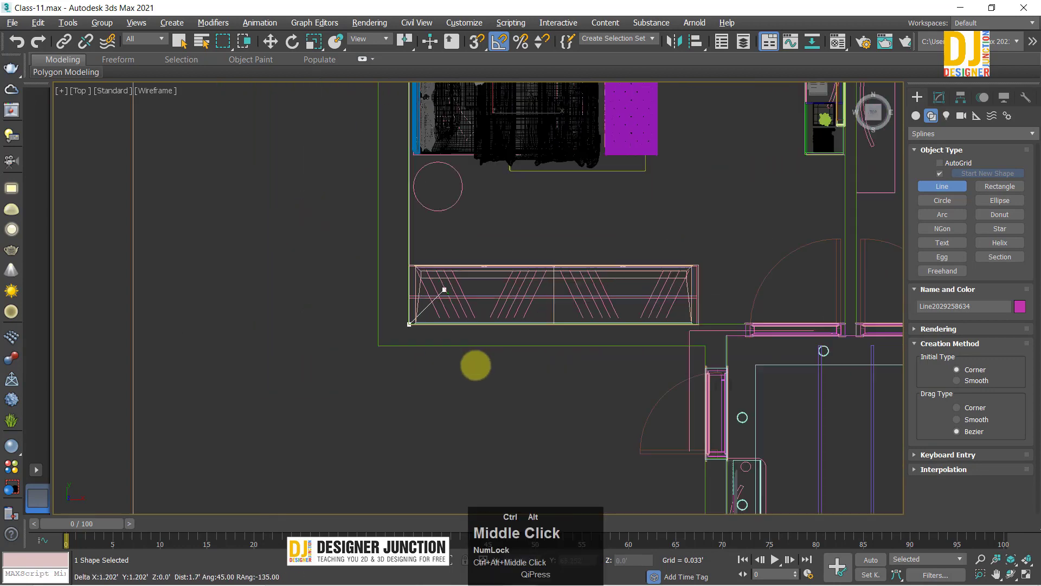
middle_drag(474, 365, 539, 409)
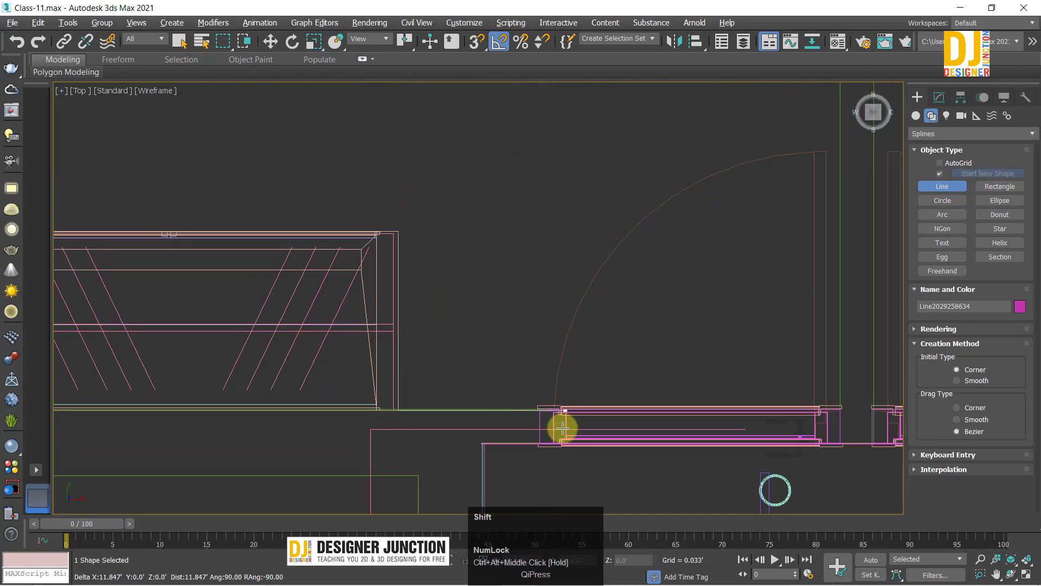
shift+click(549, 430)
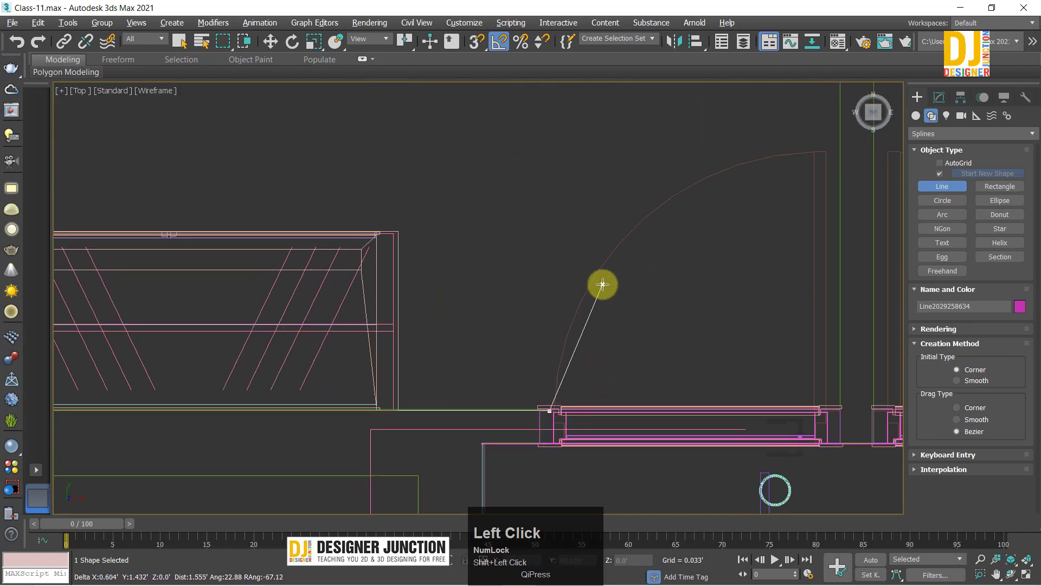
scroll(602, 284, down, 2)
middle_drag(636, 226, 588, 284)
right_click(508, 304)
ctrl+alt+middle_drag(500, 249, 472, 225)
key(Delete)
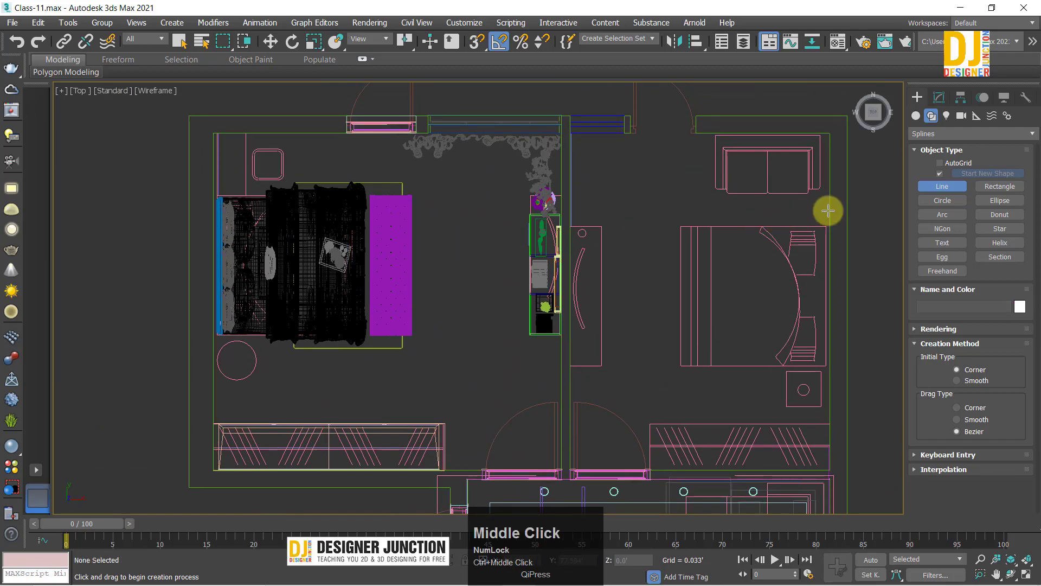
Step: Turn off Start New Shape, try tracing the inner walls again from the window-side door to the entrance door, and undo it
click(939, 173)
middle_drag(276, 226, 419, 178)
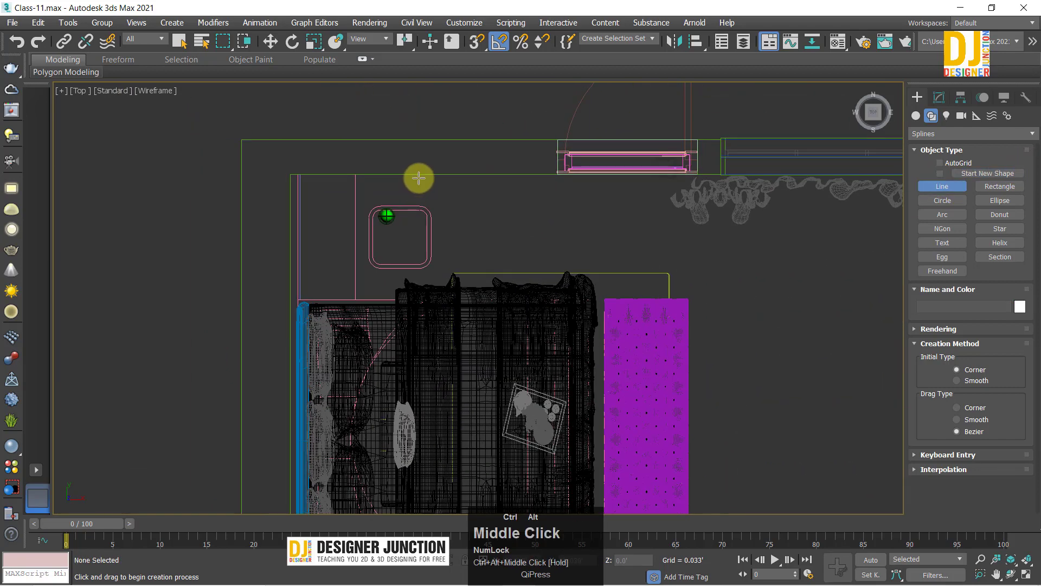
click(558, 173)
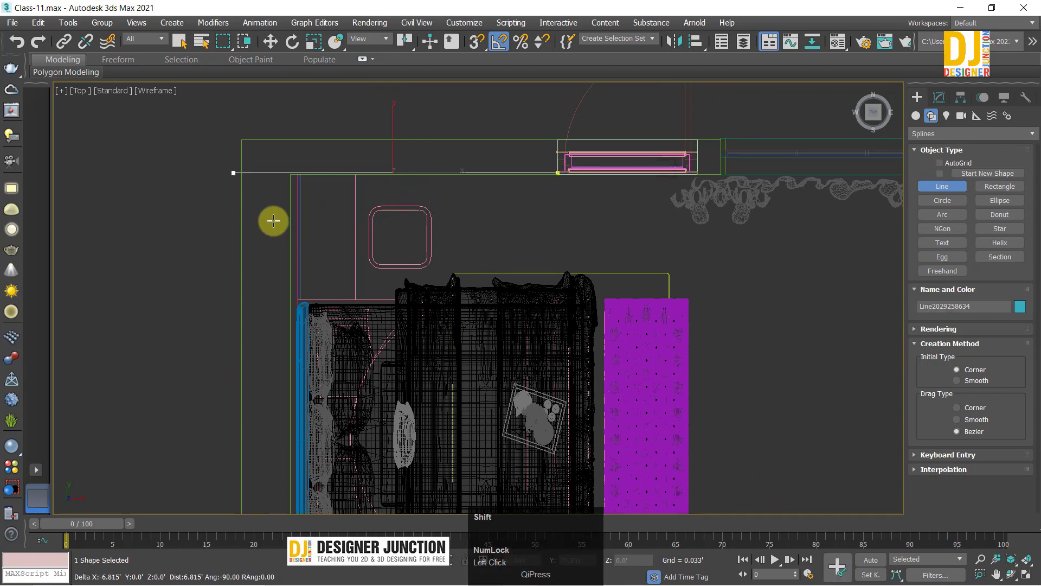
shift+click(290, 208)
middle_drag(305, 424, 318, 159)
mouse_move(318, 234)
ctrl+alt+middle_down()
mouse_move(322, 321)
mouse_move(323, 265)
mouse_move(337, 227)
ctrl+alt+middle_up()
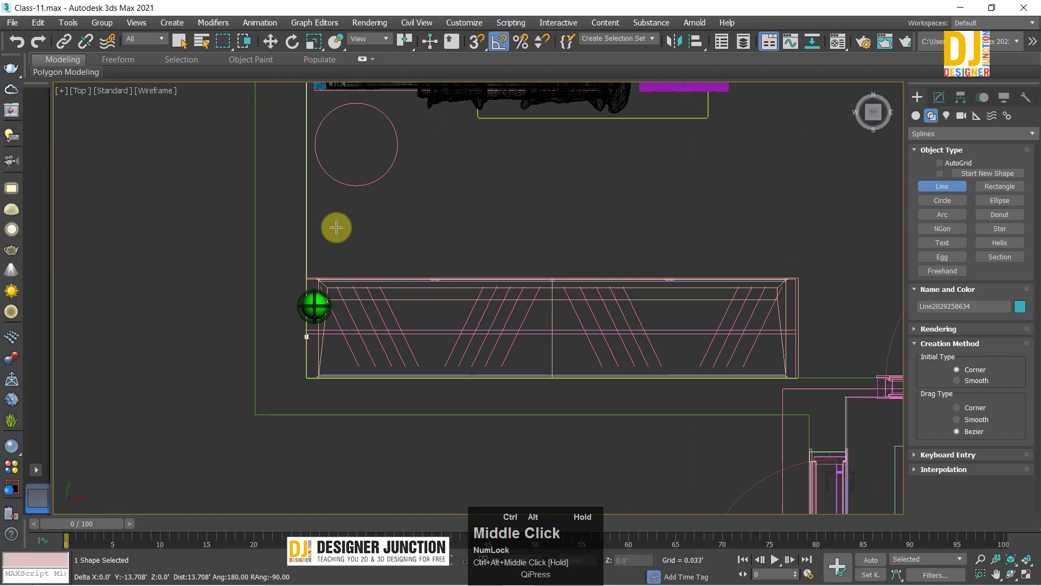
shift+click(307, 378)
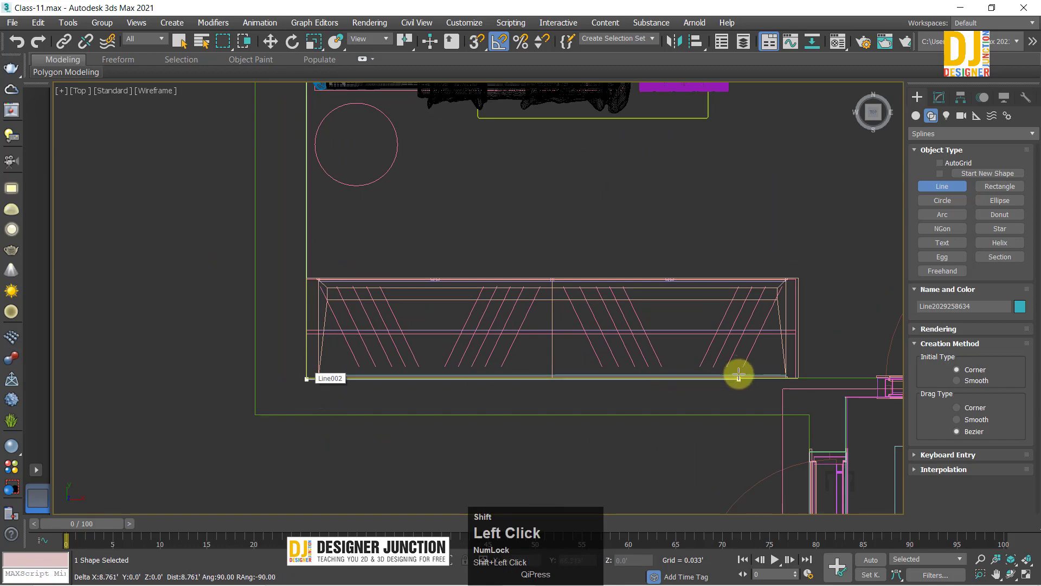
shift+click(880, 393)
right_click(855, 228)
right_click(854, 225)
middle_drag(689, 215, 380, 347)
scroll(499, 290, down, 5)
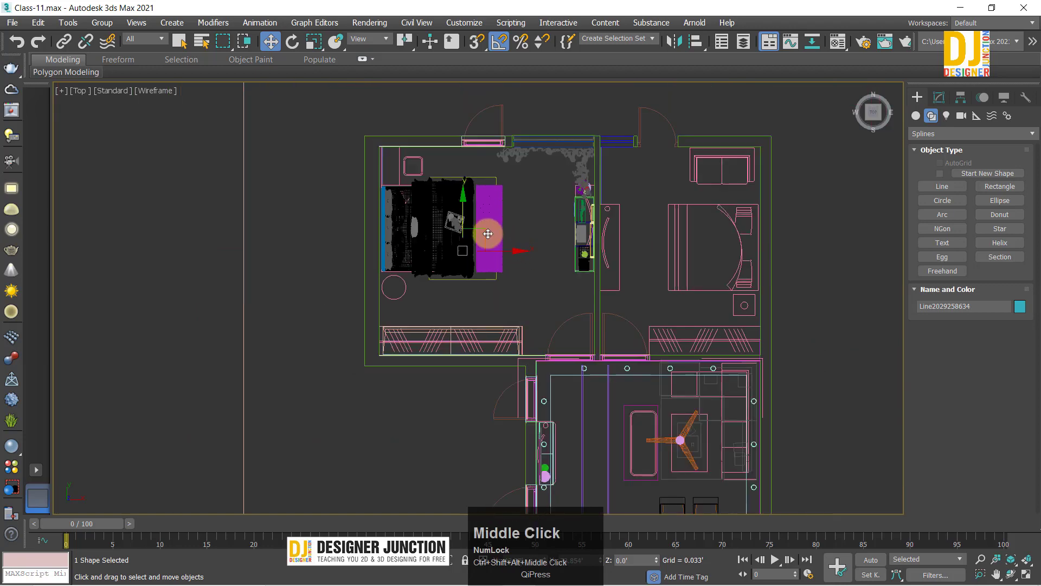
click(386, 198)
key(ctrl+z)
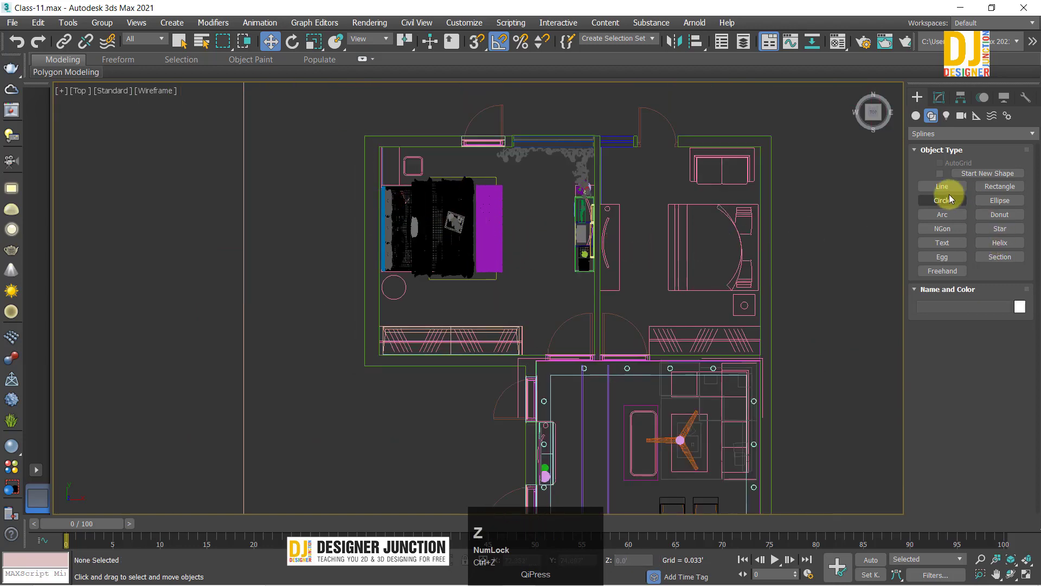
Step: Trace a line along the bedroom's inner walls from the window-side door jamb, around the headboard and wardrobe corners, to the entrance door
click(928, 187)
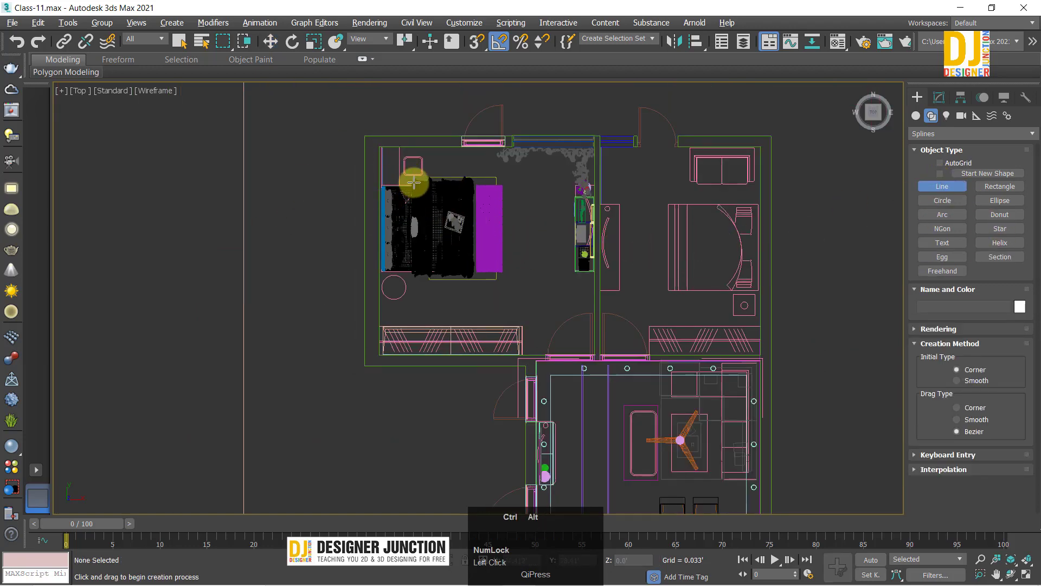
ctrl+alt+middle_drag(414, 183, 395, 113)
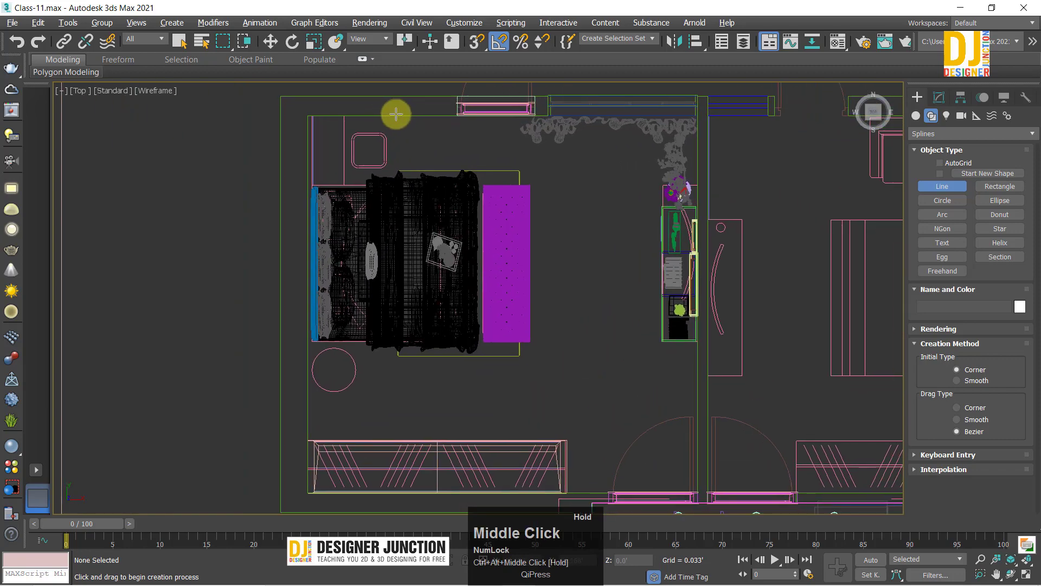
click(458, 115)
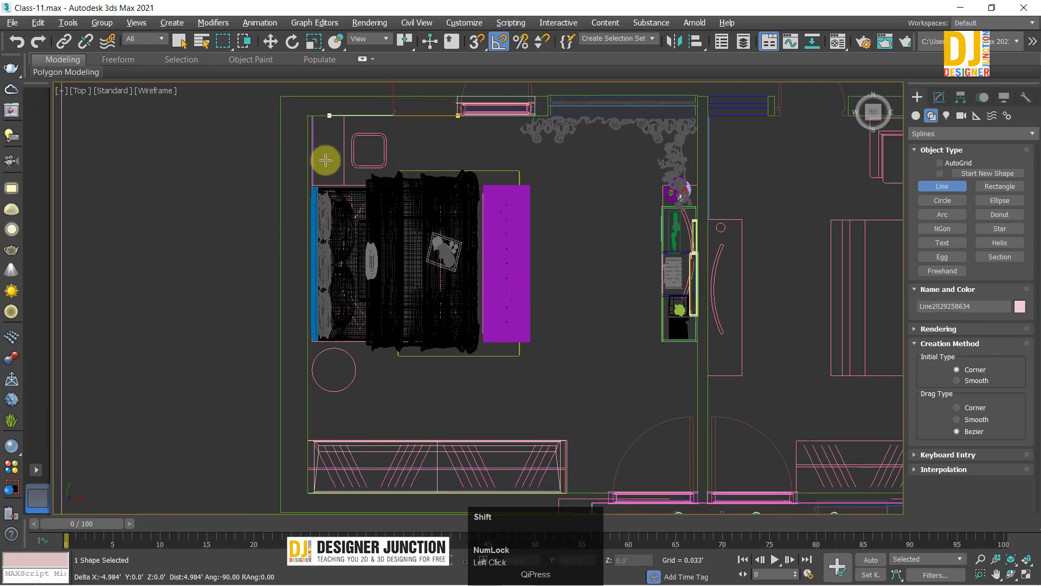
shift+click(314, 448)
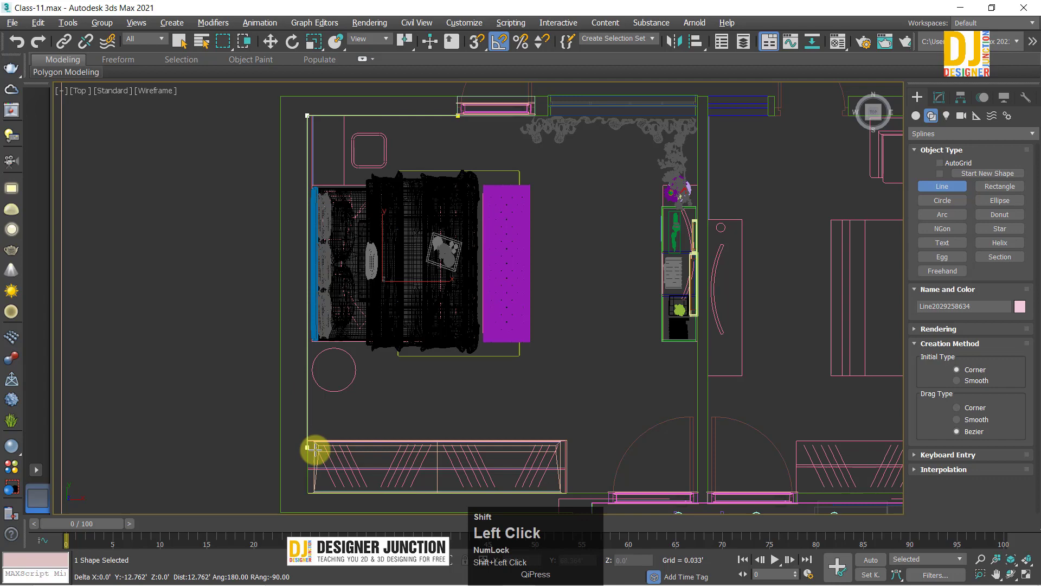
shift+click(325, 493)
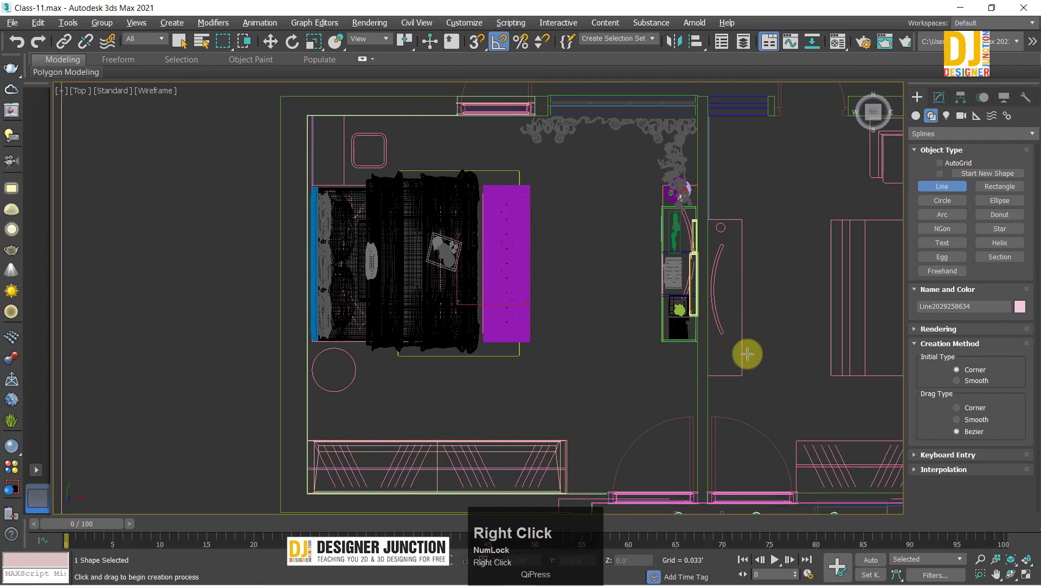
Step: Draw a second line from the window-side door's other jamb past the curtain to the TV wall corner and down to the entrance door
middle_drag(719, 266, 666, 363)
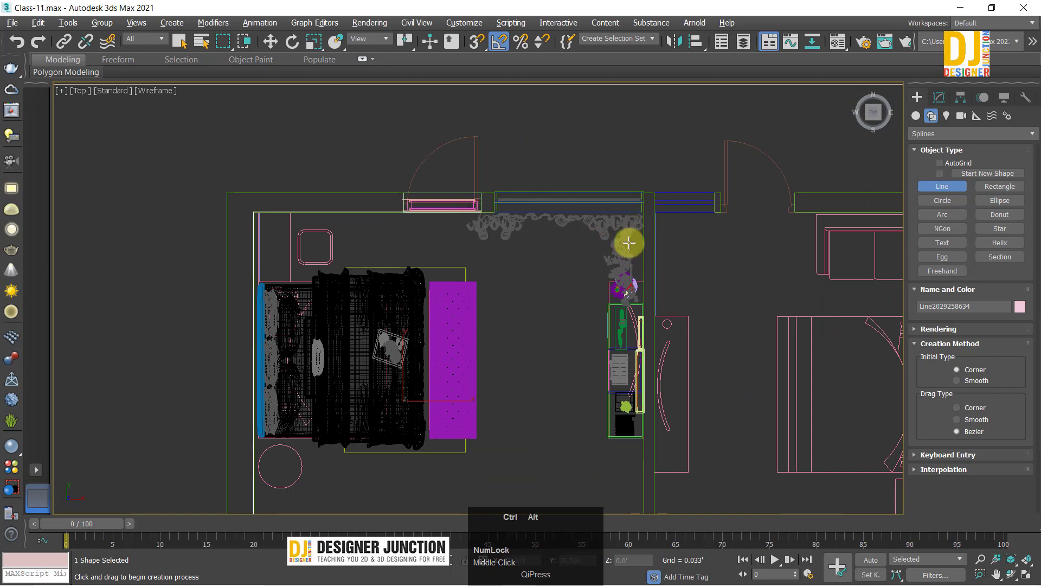
ctrl+alt+middle_drag(629, 243, 650, 194)
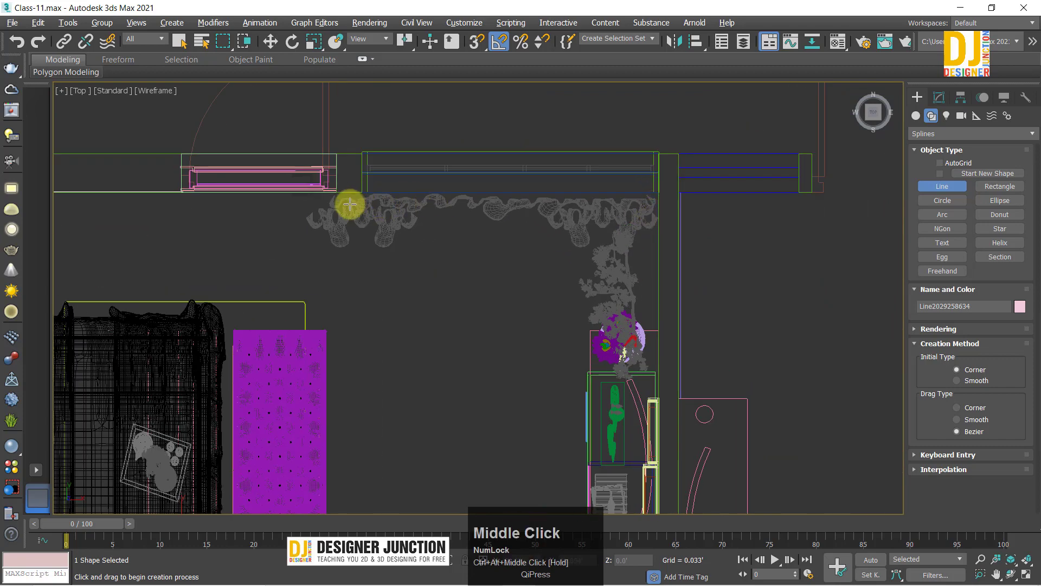
click(336, 191)
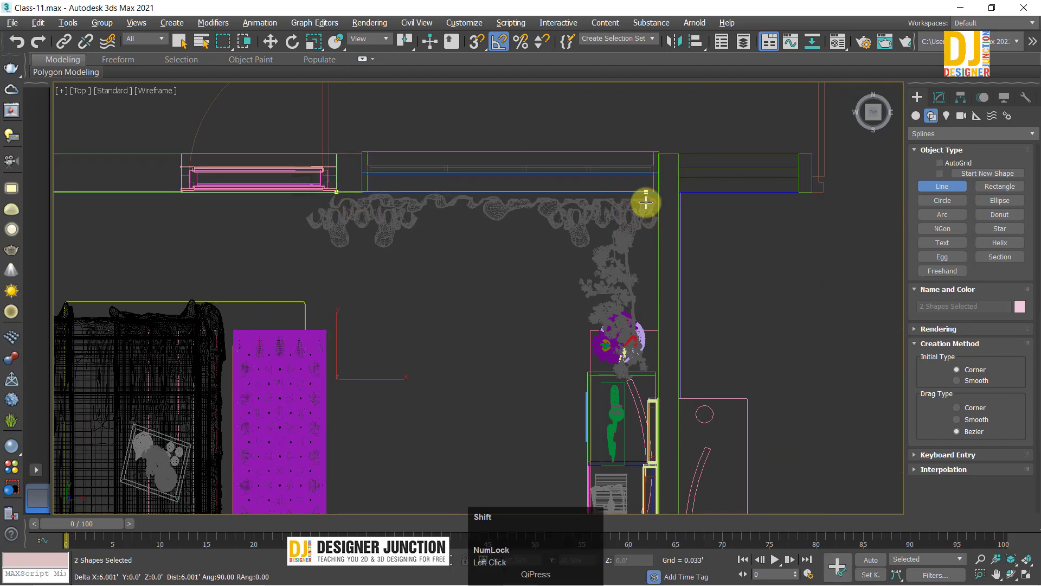
middle_drag(673, 473, 666, 168)
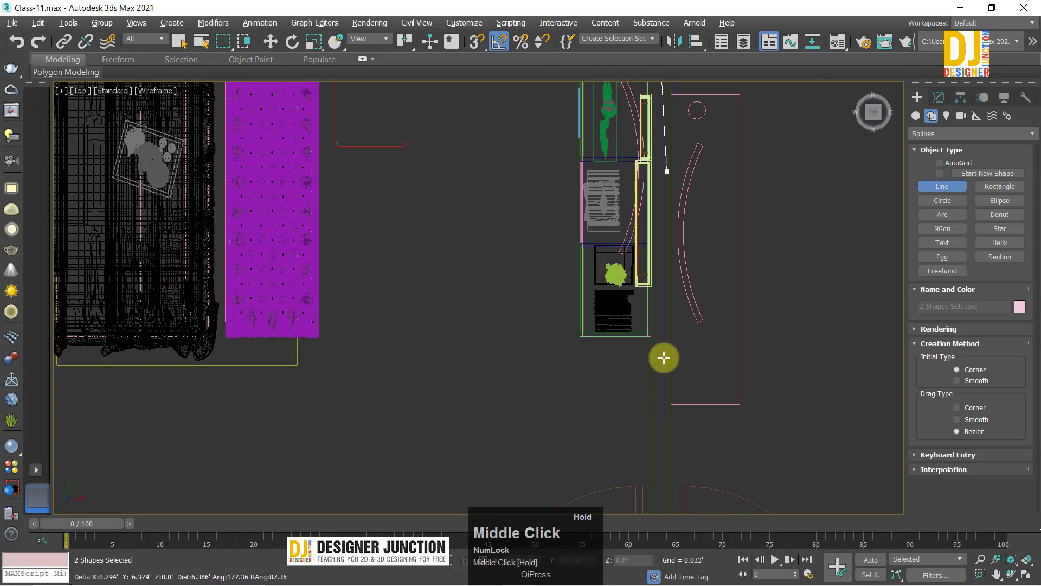
middle_drag(648, 416, 704, 118)
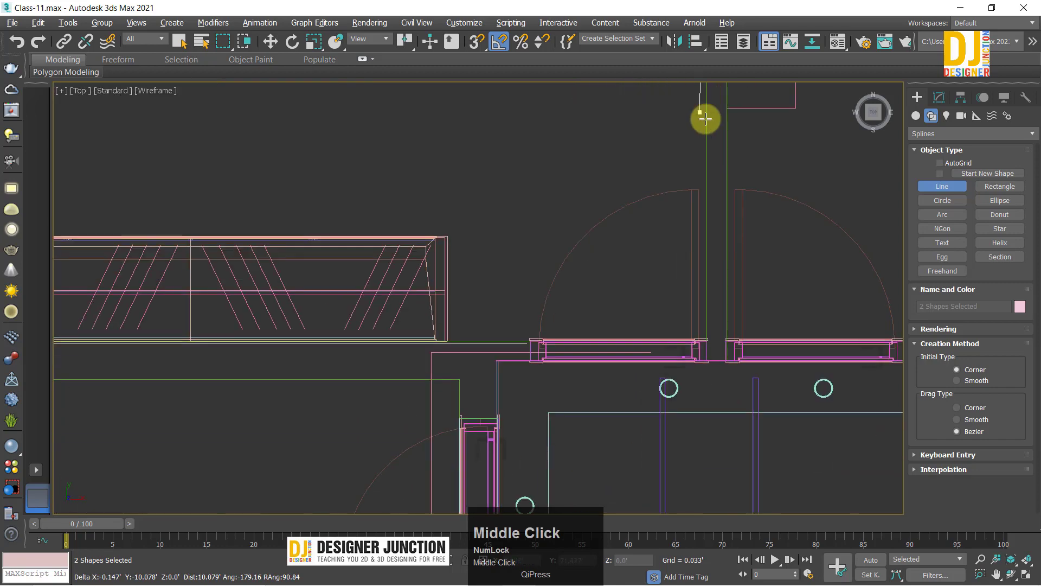
click(729, 338)
right_click(728, 338)
Step: Edit the spline's vertices and move the two TV wall vertices along X onto the inner face of that wall
click(939, 99)
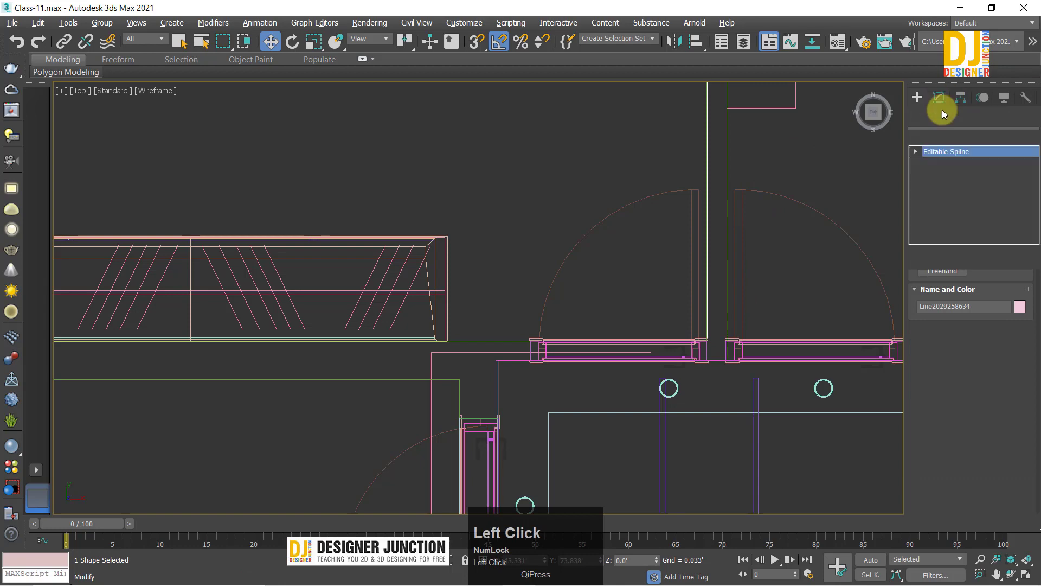
click(953, 334)
ctrl+alt+middle_drag(500, 191, 578, 214)
drag(607, 175, 708, 396)
key(z)
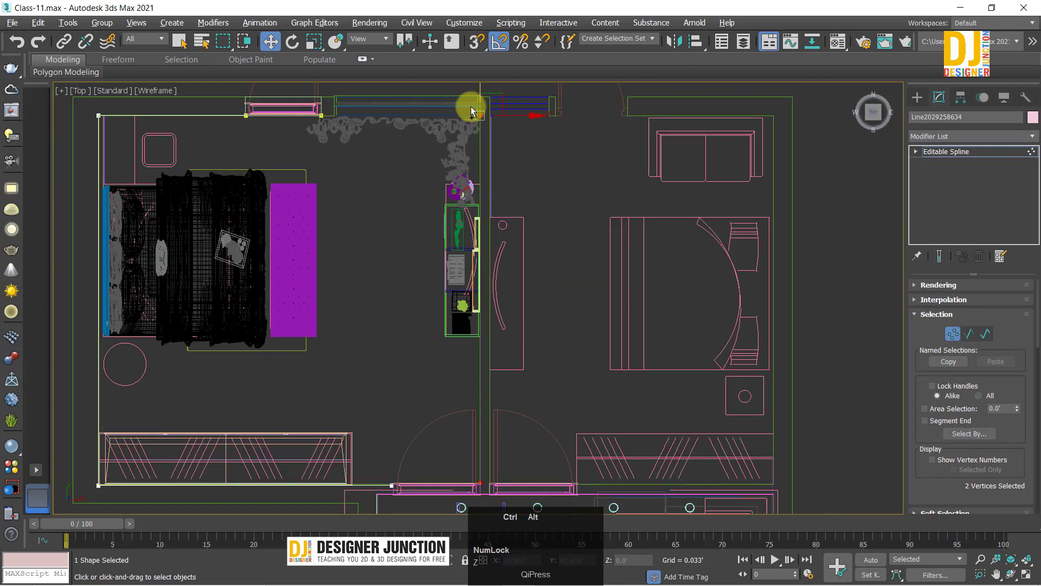
ctrl+alt+middle_drag(470, 111, 529, 119)
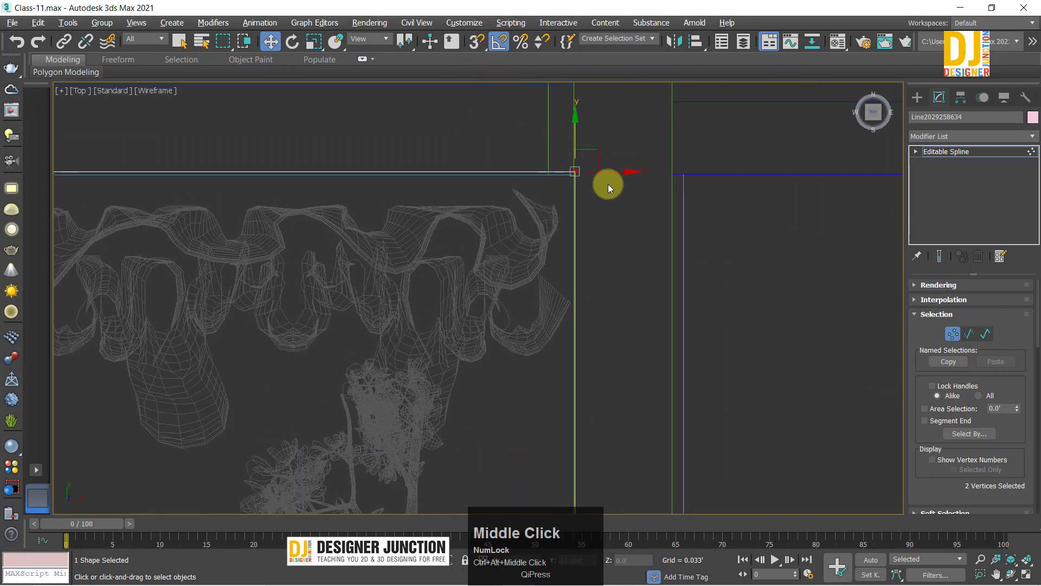
drag(613, 169, 609, 168)
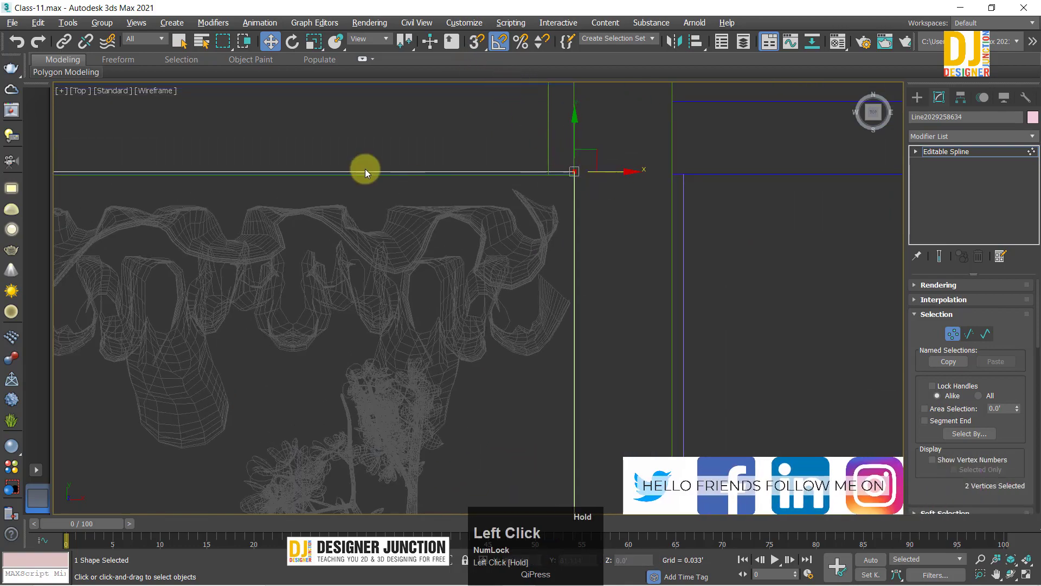
Step: Move the spline vertices at the curtain-side door jamb and the TV wall corner along Y onto the window wall's inner face
ctrl+alt+middle_drag(365, 169, 426, 219)
ctrl+scroll(287, 209, down, 3)
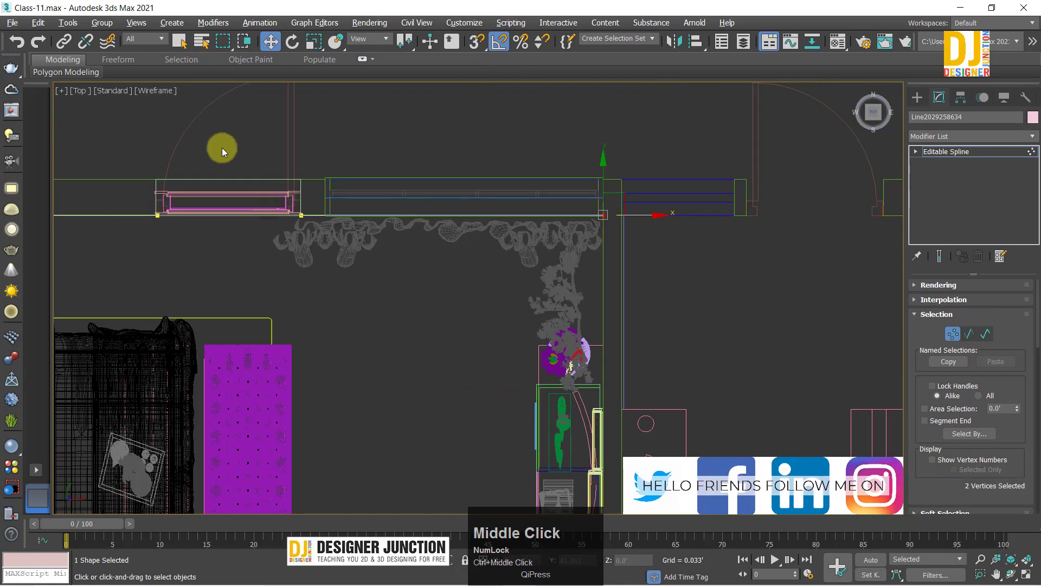
middle_drag(493, 205, 388, 206)
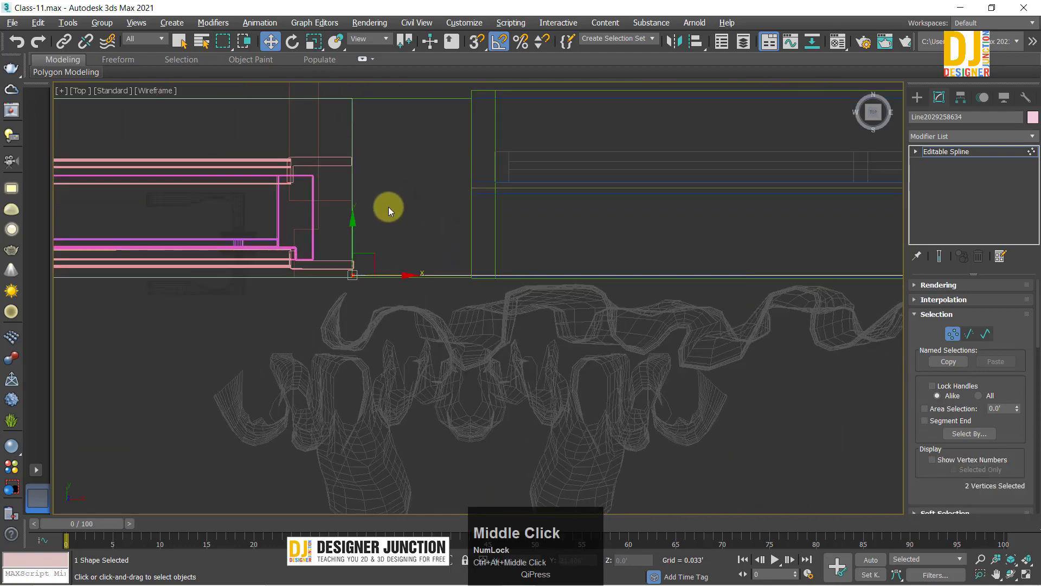
drag(353, 230, 355, 233)
ctrl+alt+middle_drag(358, 232, 372, 158)
Step: Move the spline vertices at the headboard-side door jamb and the adjoining corner along Y onto the window wall's inner face
drag(176, 209, 541, 302)
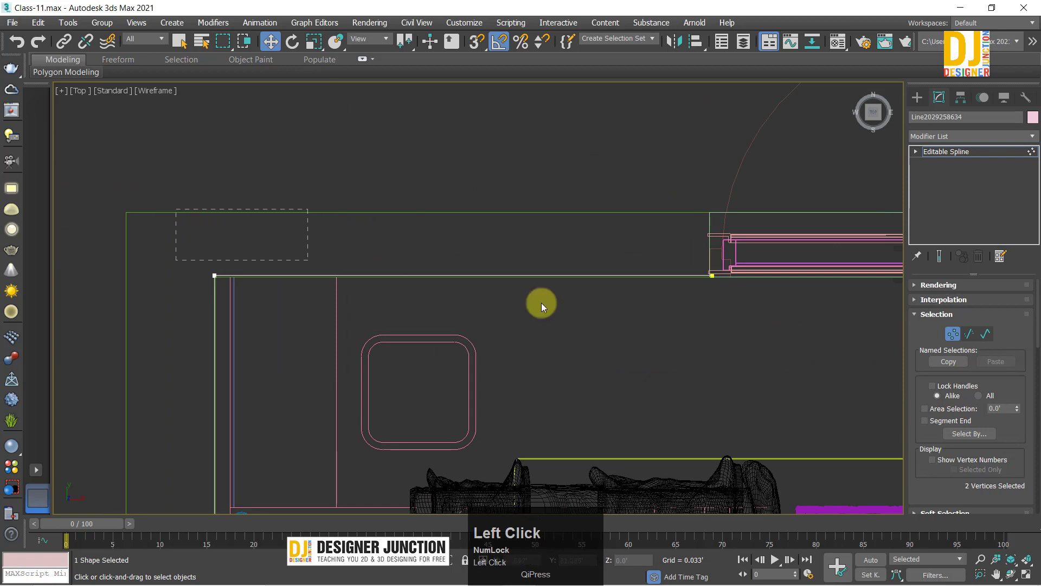
ctrl+alt+middle_drag(554, 279, 532, 200)
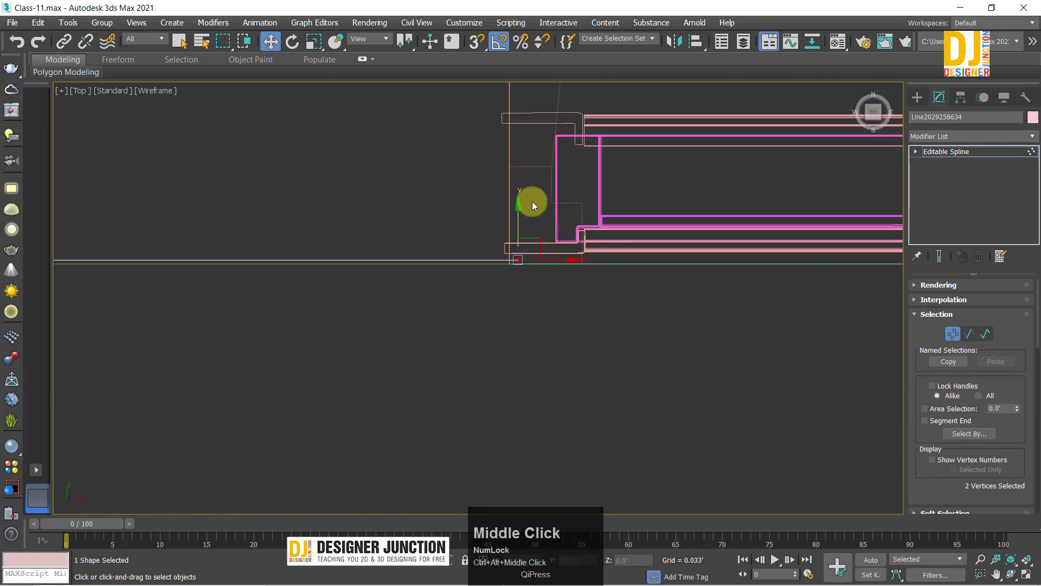
drag(518, 211, 518, 221)
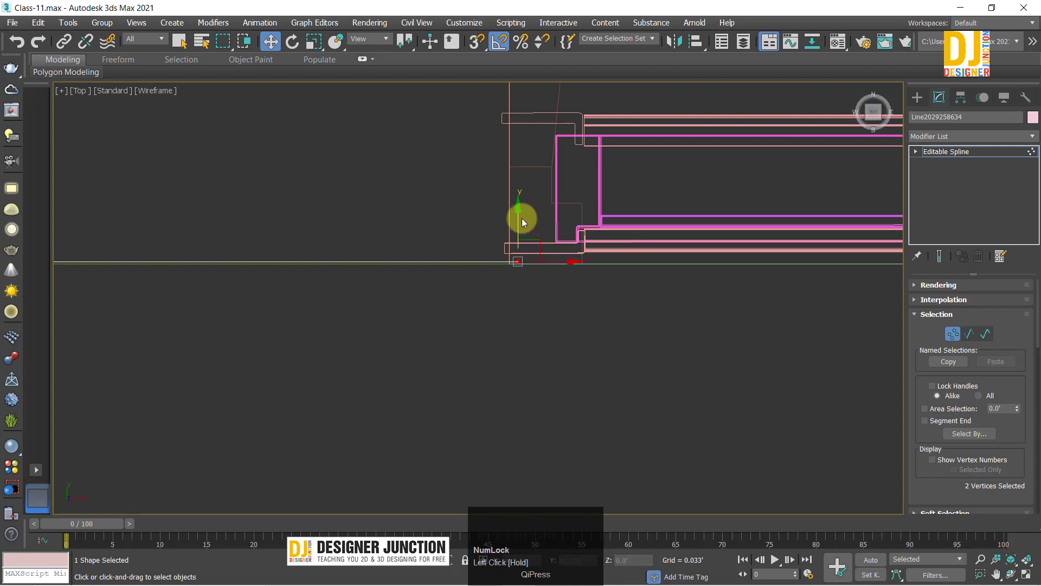
click(517, 219)
mouse_move(518, 216)
mouse_down()
mouse_move(519, 227)
mouse_move(527, 217)
mouse_up()
Step: Move the two corner vertices of the headboard wall along X onto that wall's inner face
ctrl+alt+middle_drag(461, 212, 465, 339)
middle_drag(369, 301, 461, 210)
ctrl+alt+middle_drag(461, 210, 400, 219)
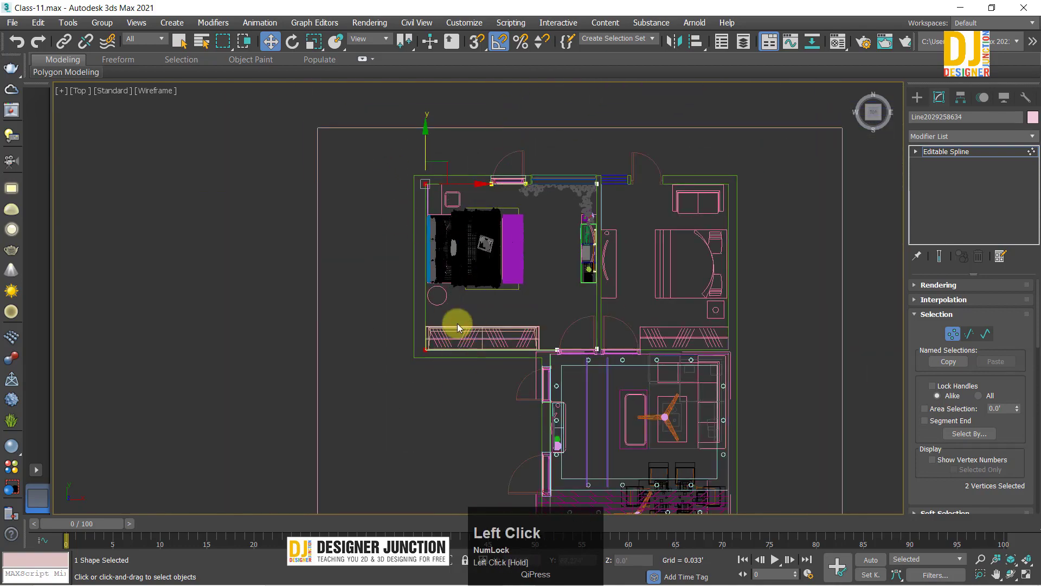
scroll(457, 323, up, 4)
ctrl+alt+middle_drag(425, 312, 552, 178)
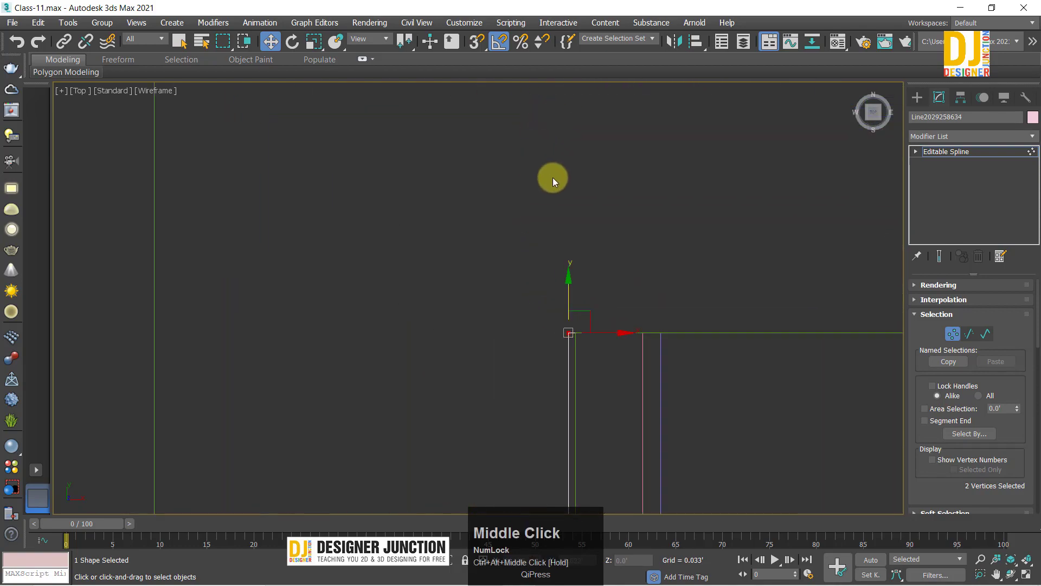
drag(604, 334, 619, 333)
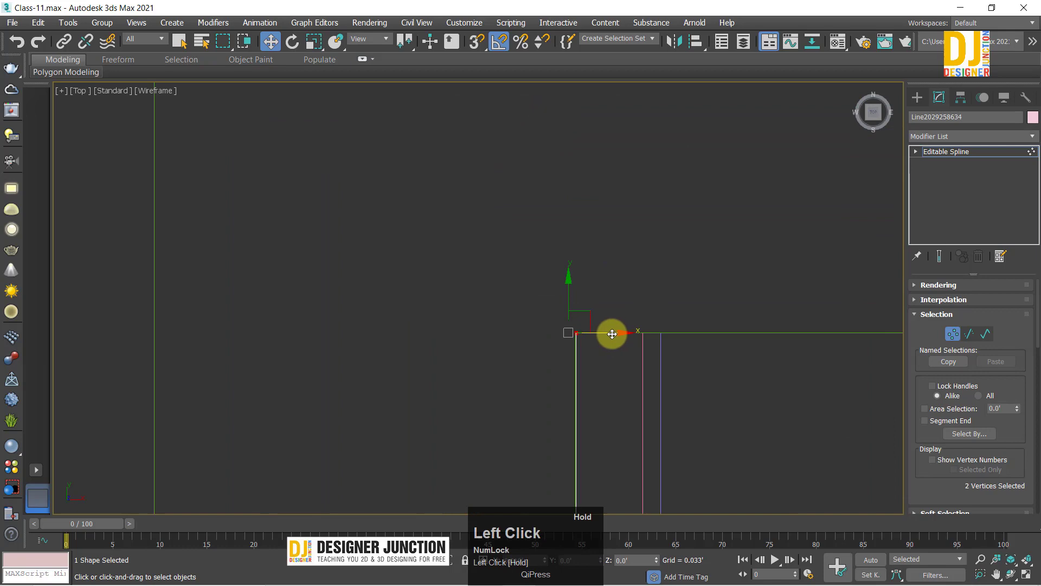
Step: Move the two vertices of the segment behind the wardrobe along Y up to the wall's inner face
key(z)
ctrl+alt+middle_drag(566, 362, 180, 210)
drag(711, 347, 710, 346)
key(z)
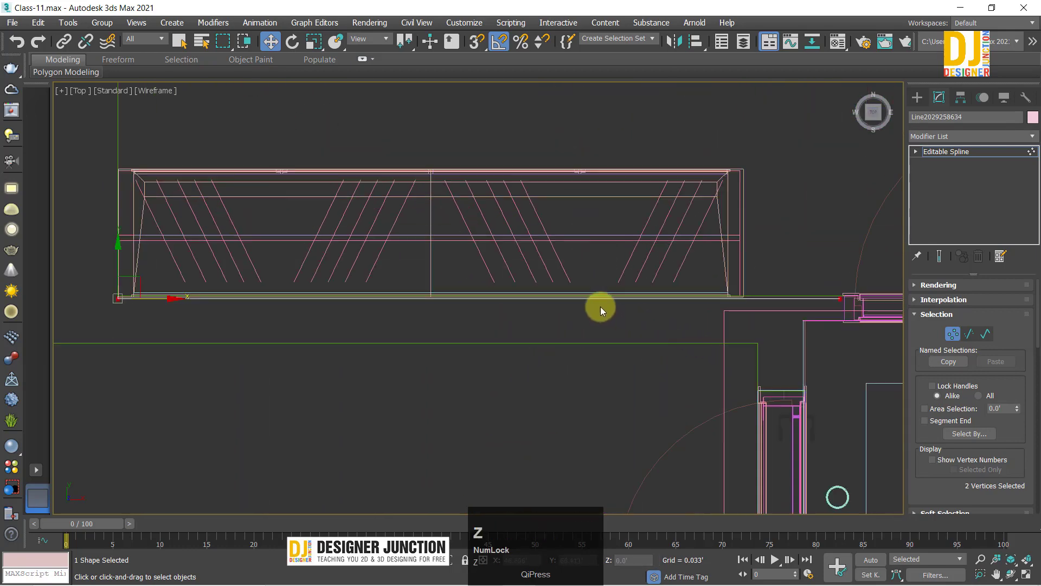
ctrl+alt+middle_drag(600, 304, 431, 200)
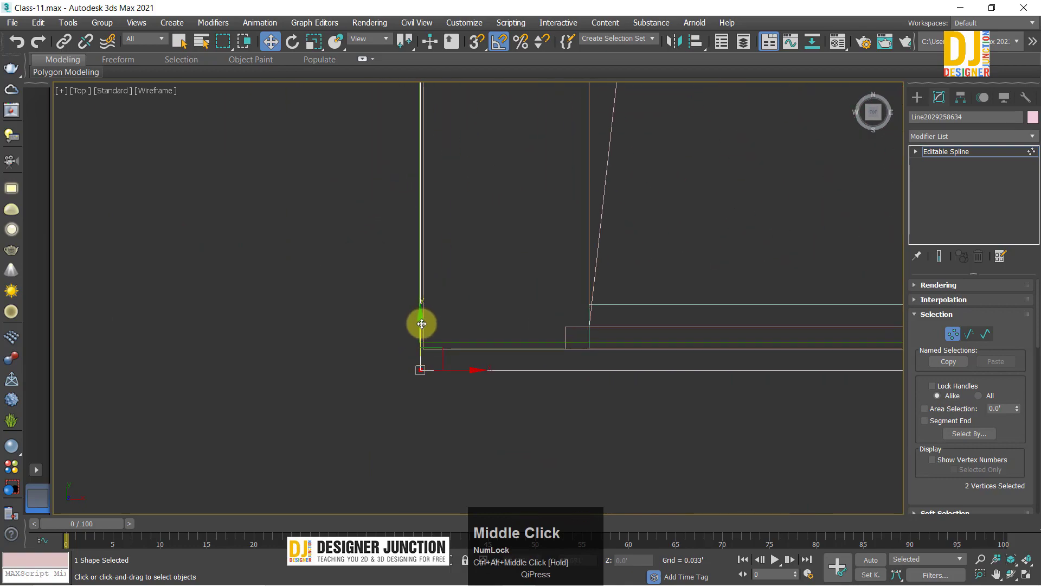
drag(422, 323, 425, 302)
key(z)
Step: Select the spline's end vertex on the wardrobe side of the entrance door and adjust it along X at the jamb
ctrl+alt+middle_drag(471, 280, 683, 260)
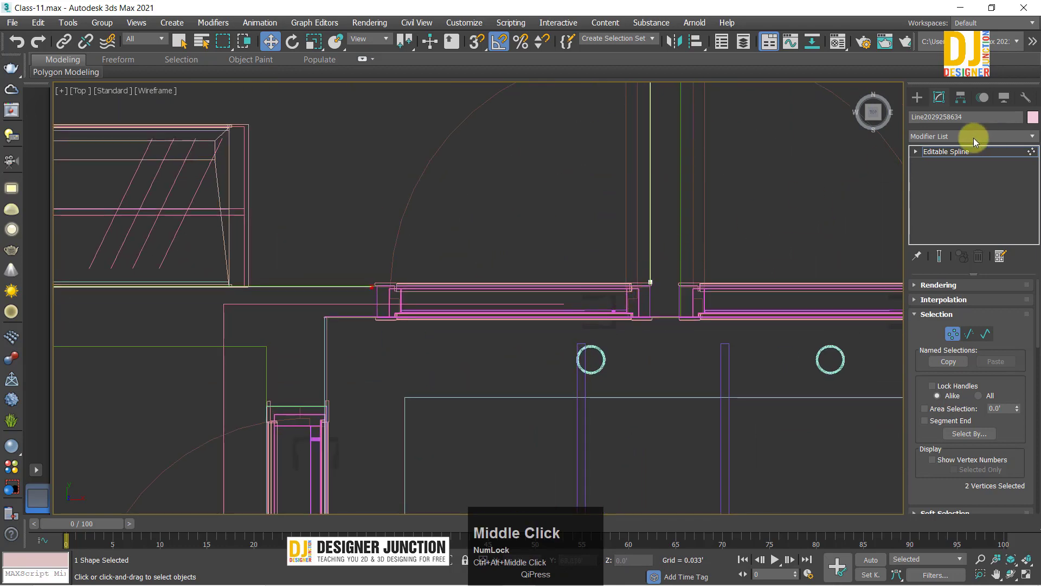
ctrl+alt+middle_drag(329, 337, 392, 268)
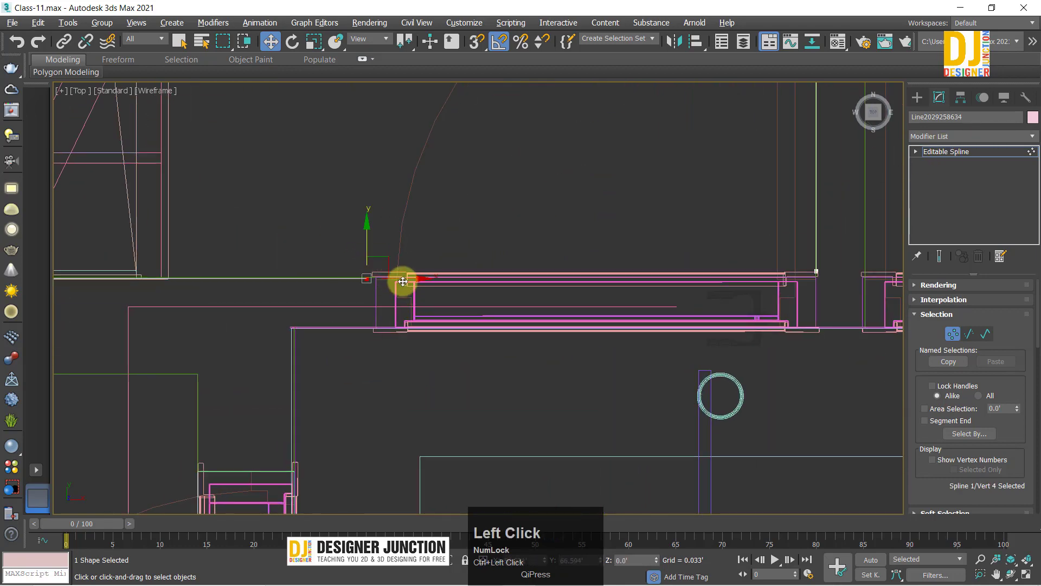
key(z)
ctrl+alt+middle_drag(517, 260, 549, 393)
middle_drag(502, 141, 523, 367)
middle_drag(675, 285, 661, 261)
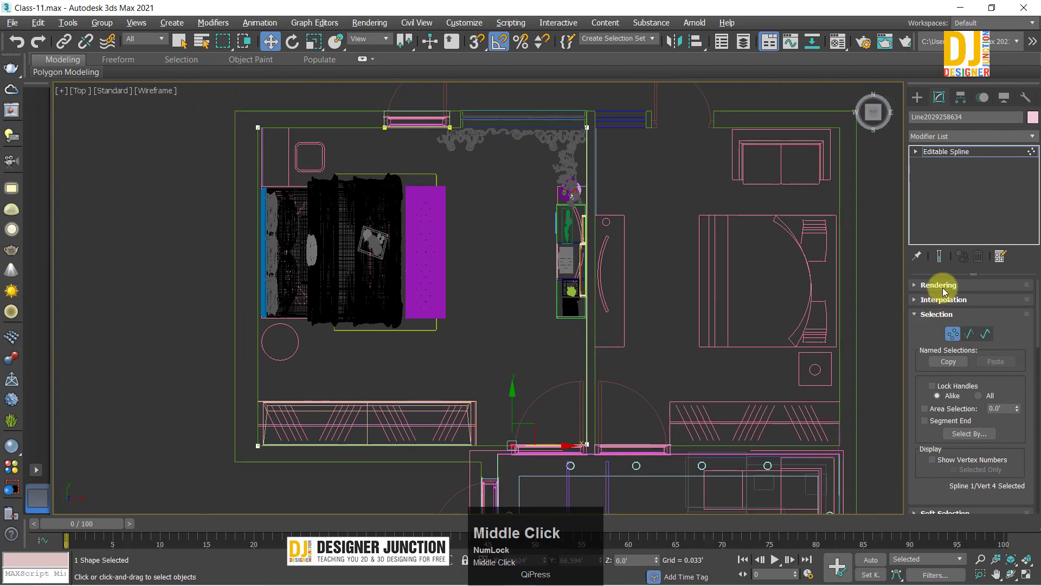
Step: Finish vertex editing, expand the spline's rendering settings, and show the isolated spline in the Perspective view
click(942, 287)
click(935, 155)
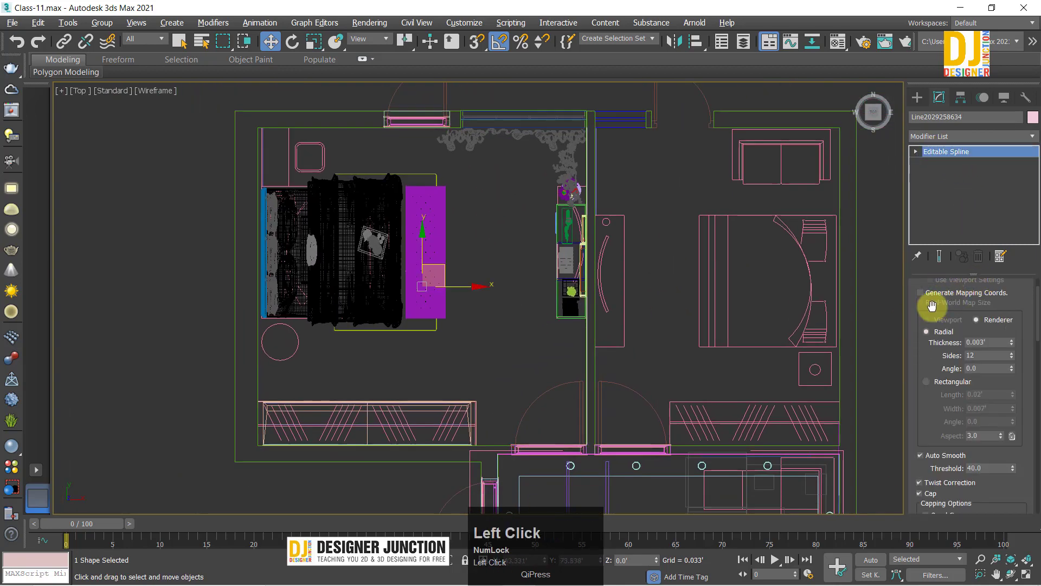
scroll(930, 298, up, 1)
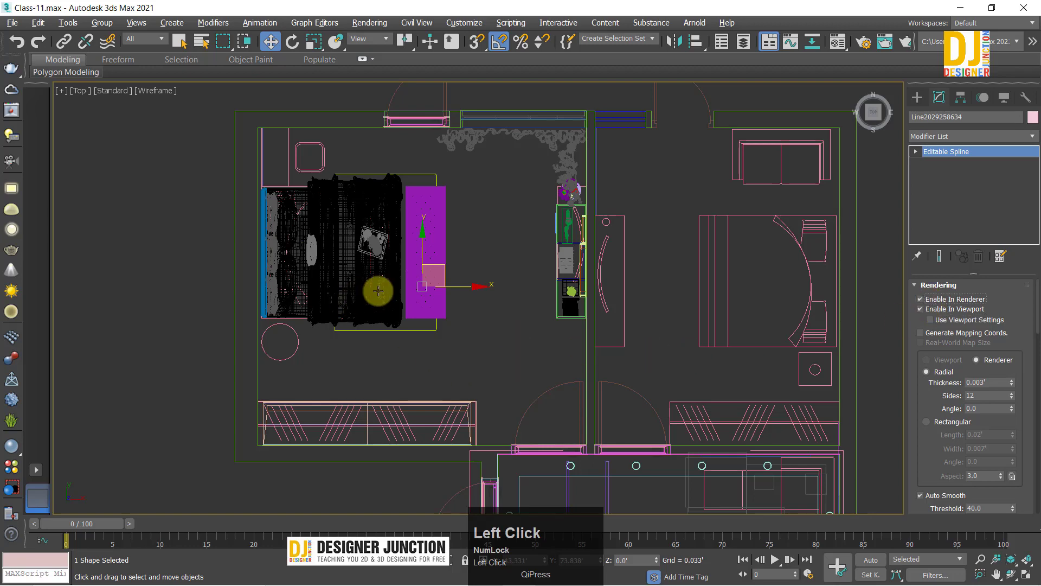
key(alt+w)
key(alt+w)
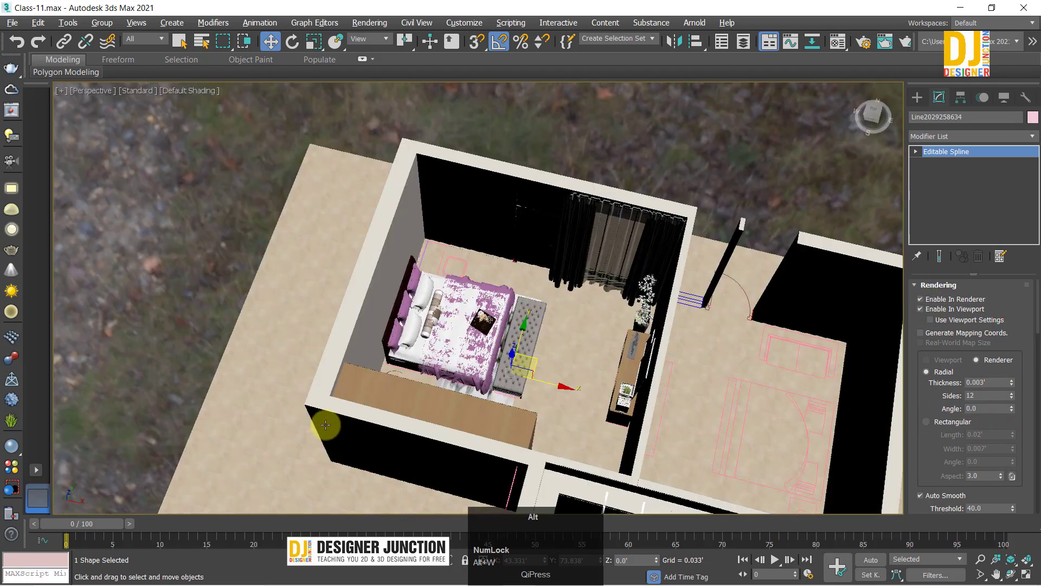
key(z)
key(z)
alt+middle_drag(520, 373, 457, 313)
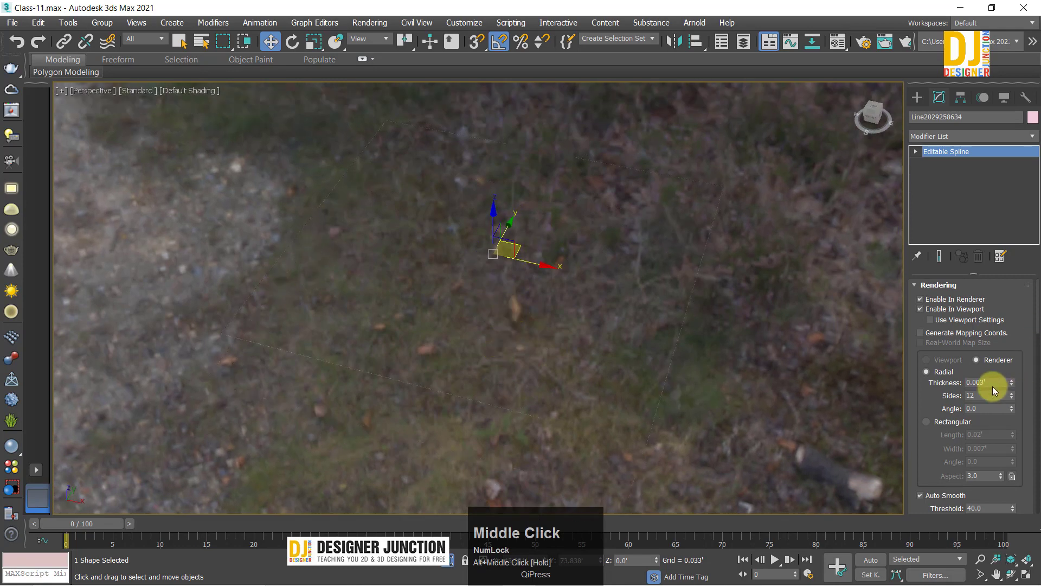
Step: Toggle the spline's Enable In Viewport option off and on, and try a radial thickness of 0.25'
click(933, 309)
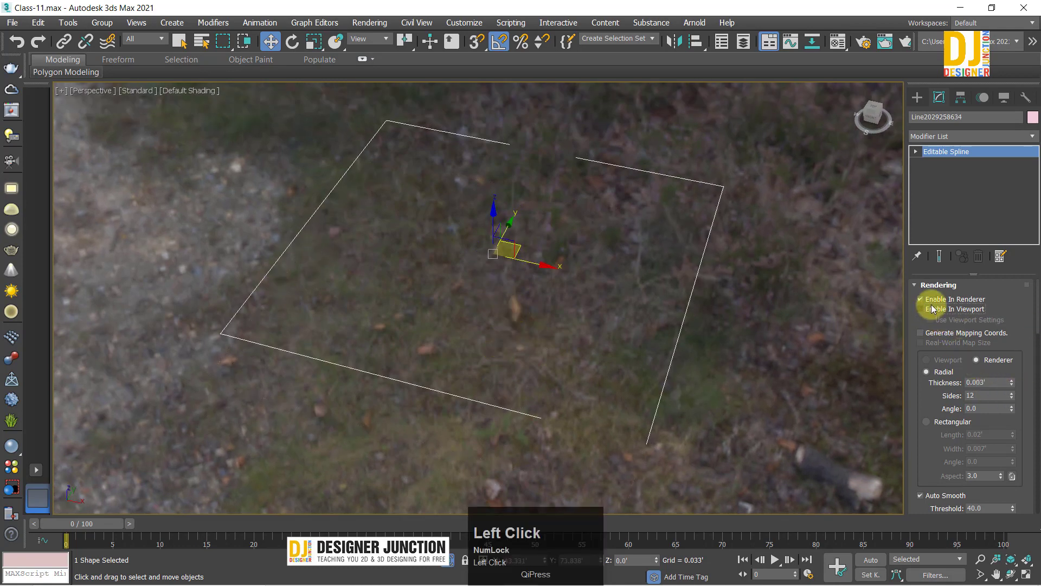
click(926, 308)
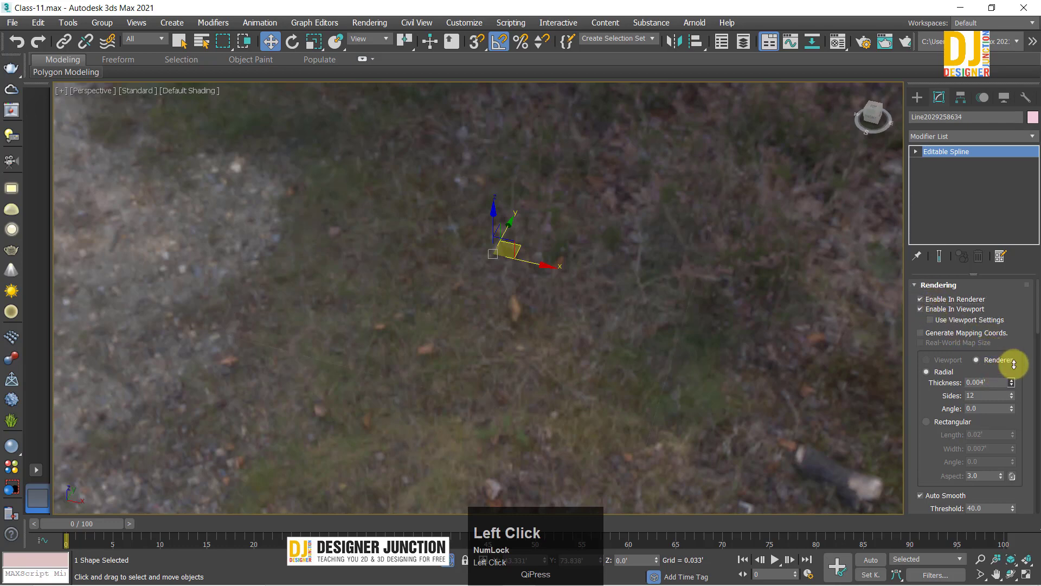
drag(1014, 364, 36, 215)
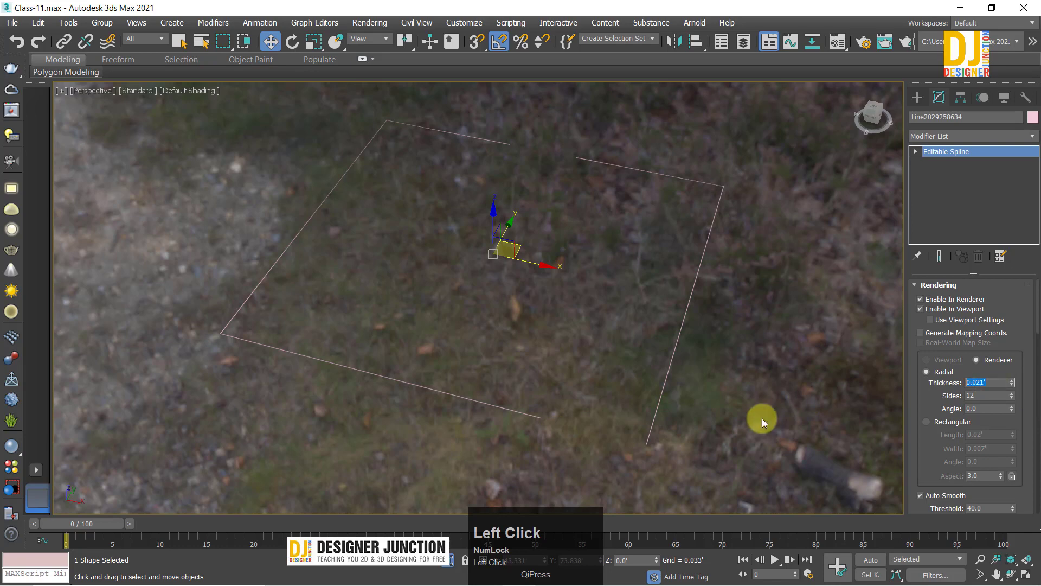
key(Return)
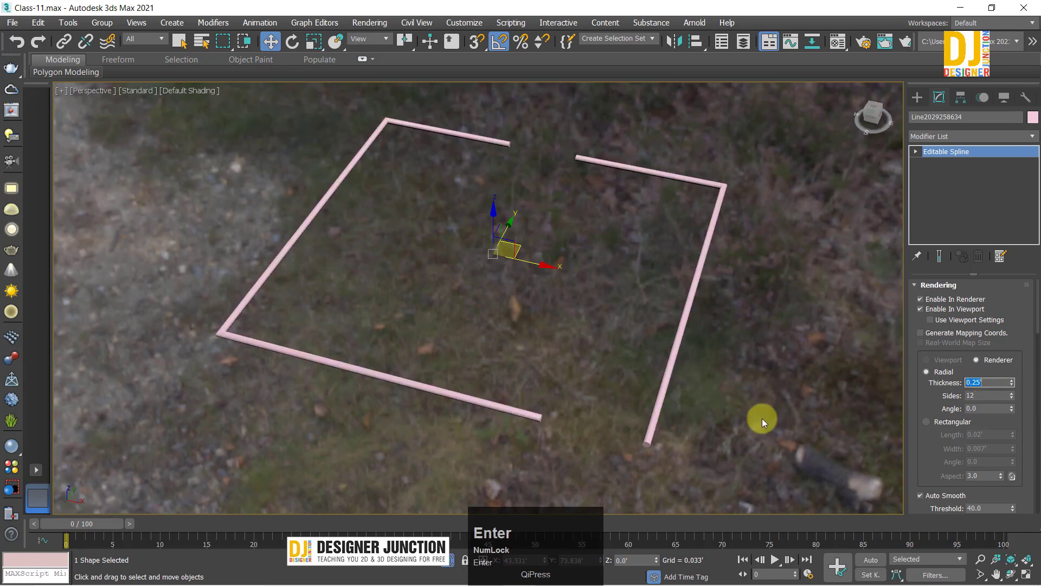
alt+middle_drag(677, 343, 683, 331)
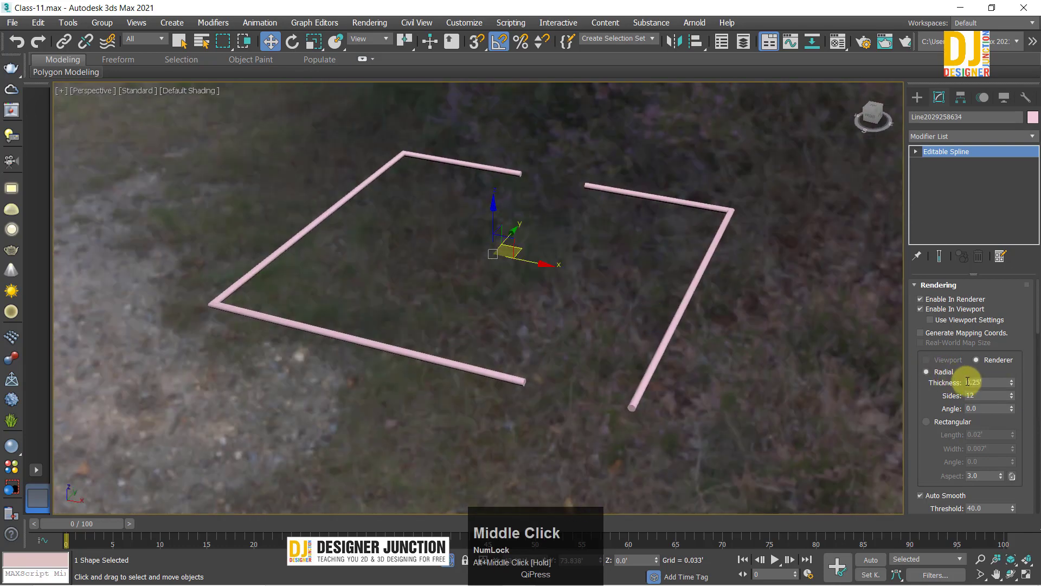
Step: Switch the spline's renderable profile to Rectangular and set its length to 3"
click(937, 422)
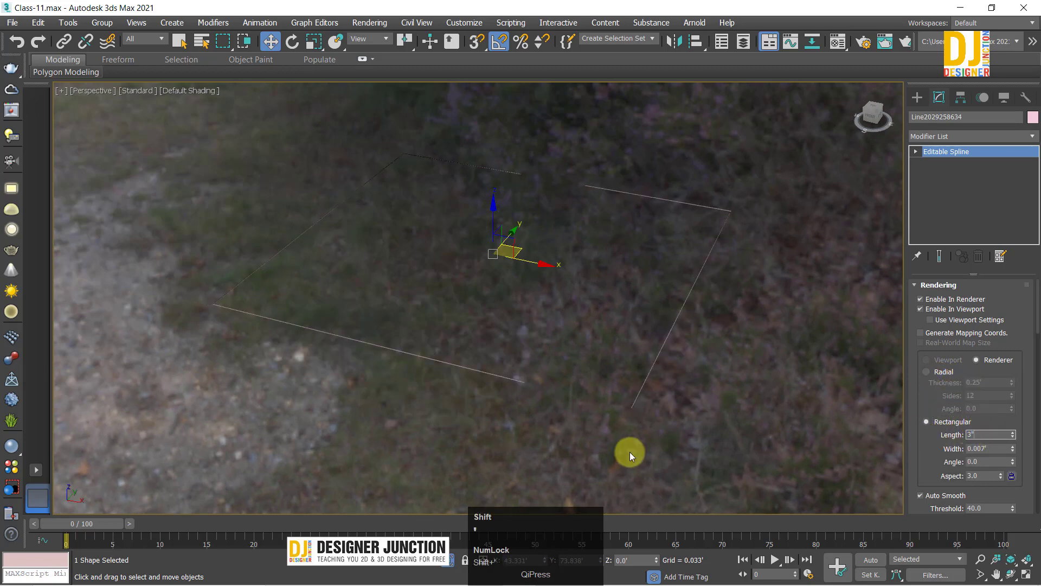
key(Return)
alt+middle_drag(629, 416, 562, 372)
scroll(561, 373, up, 5)
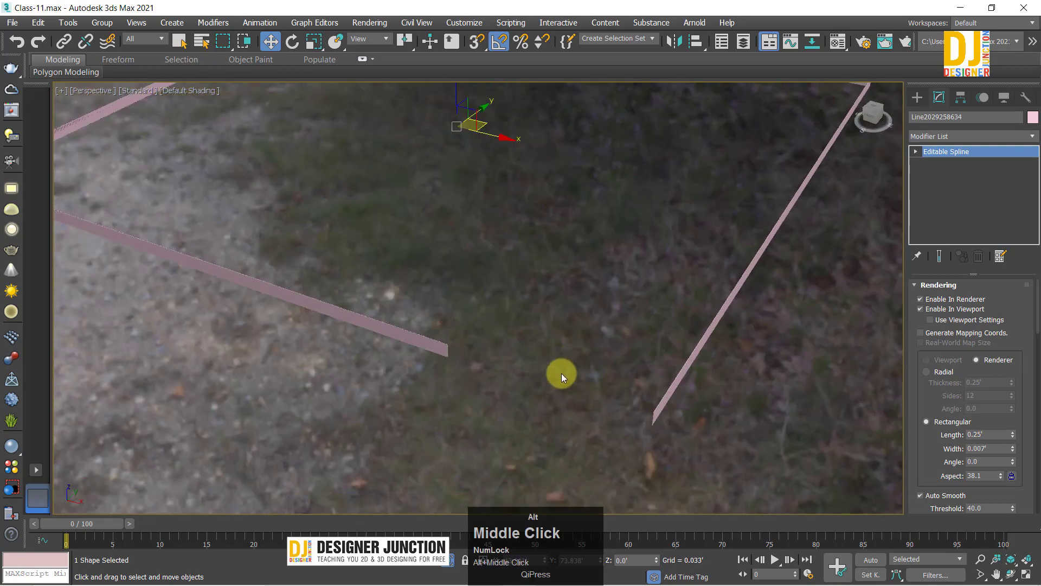
Step: Set the width of the skirting's rectangular profile to 15 mm and inspect its thickness at the open ends
click(992, 449)
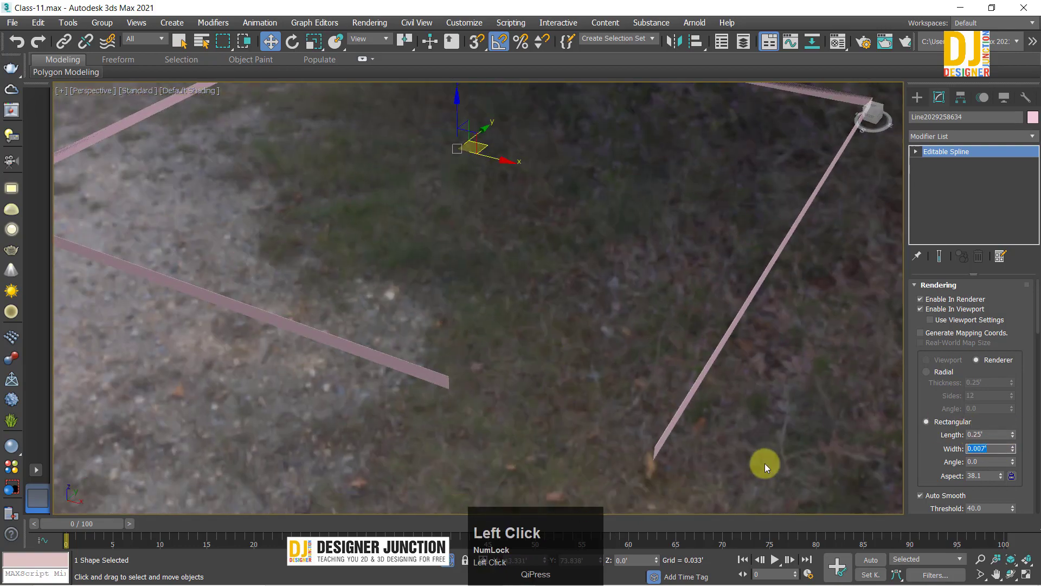
text(15)
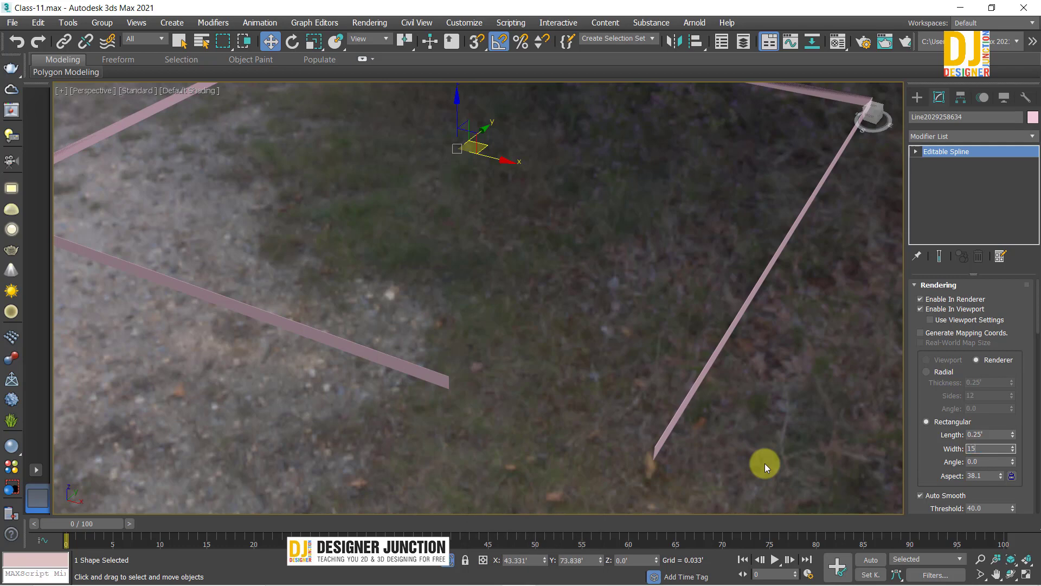
text(mm)
key(Return)
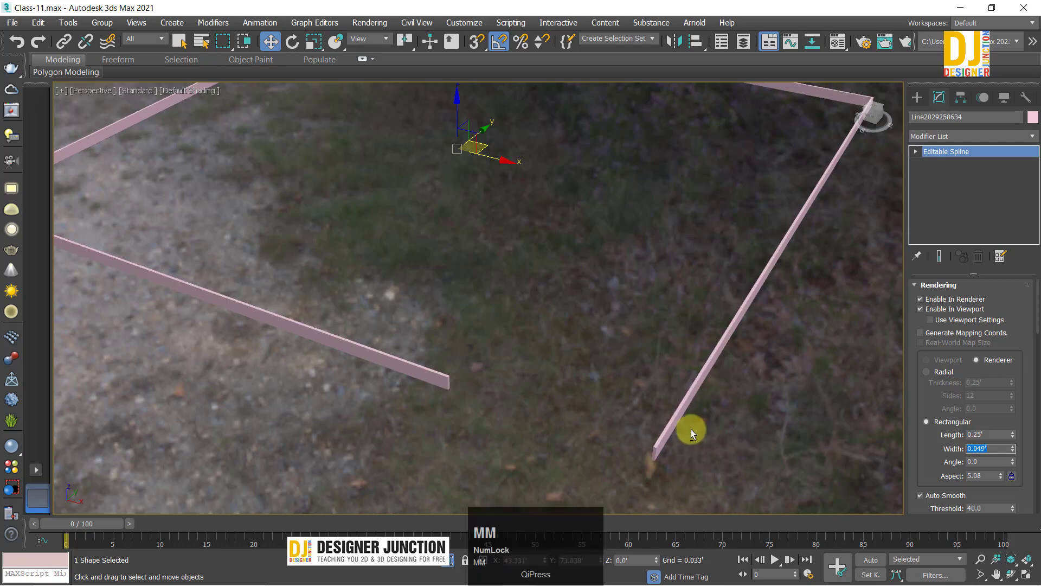
alt+middle_drag(691, 428, 428, 274)
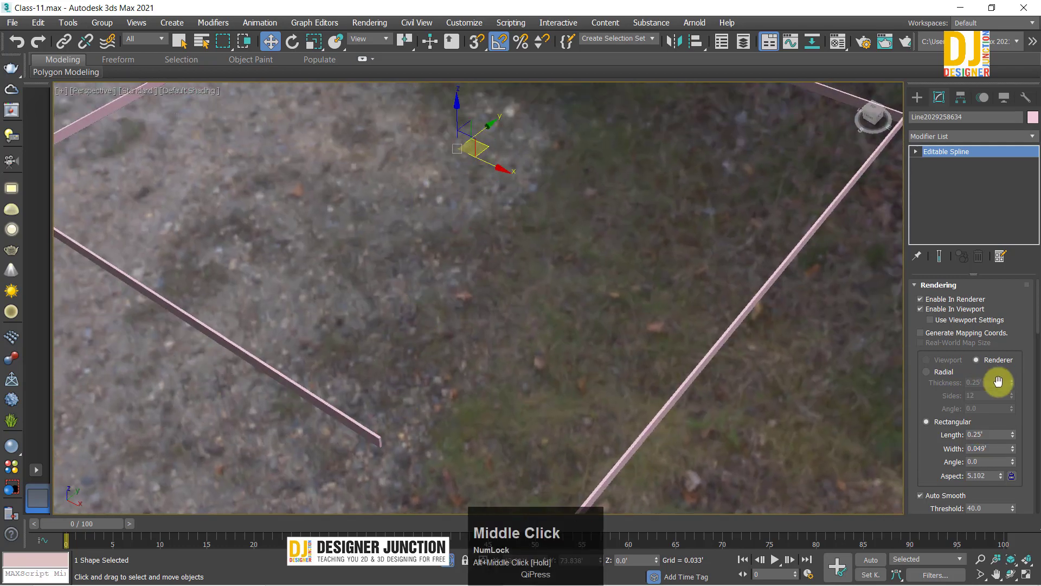
Step: Set the width of the skirting's rectangular profile to 1"
click(990, 454)
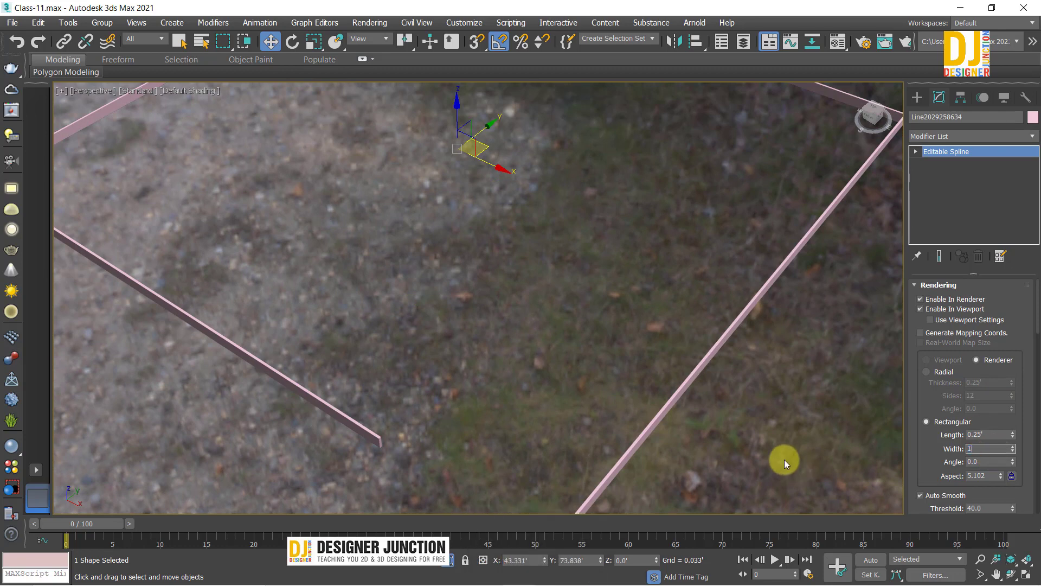
text(1)
key(Return)
alt+middle_drag(475, 311, 512, 445)
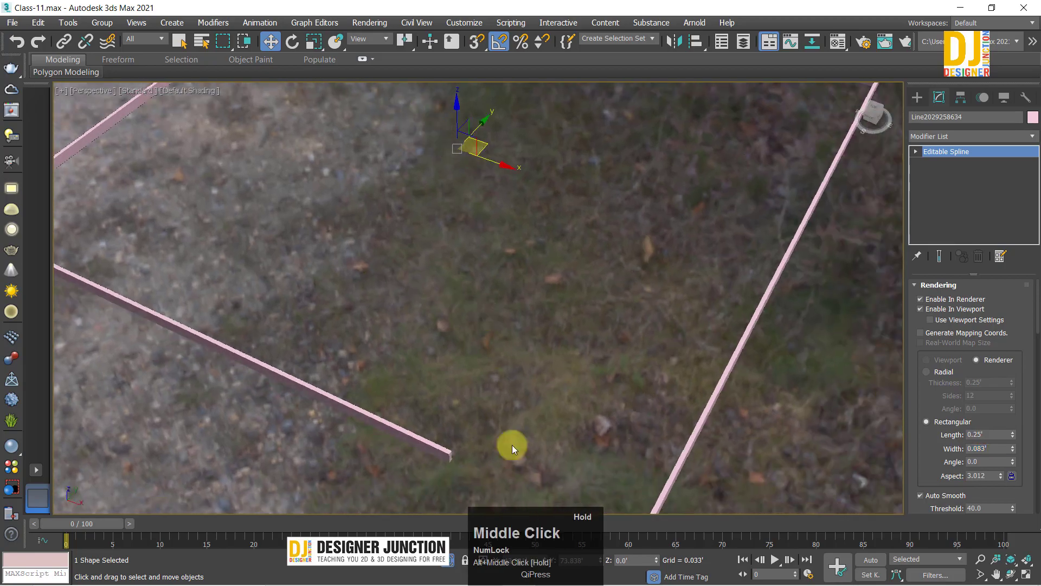
Step: End the skirting's isolation and raise it in the Left view to a Z of about 0.123' so it rests on the floor
key(z)
alt+middle_drag(520, 348, 442, 298)
scroll(427, 286, up, 5)
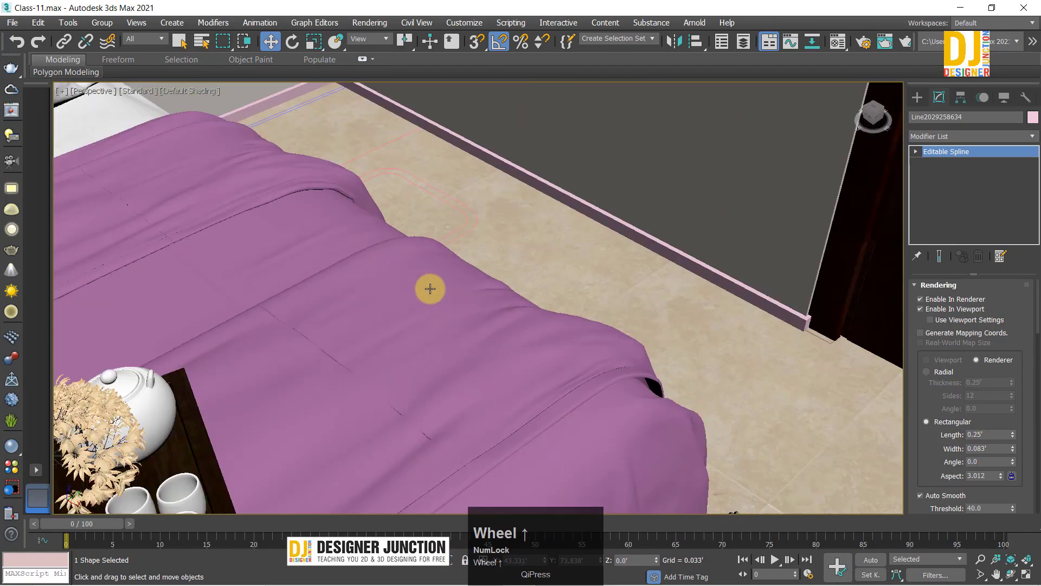
key(alt+w)
Step: Check the raised skirting along the bedroom walls in the Perspective view, reselect it and isolate it
key(alt+w)
key(z)
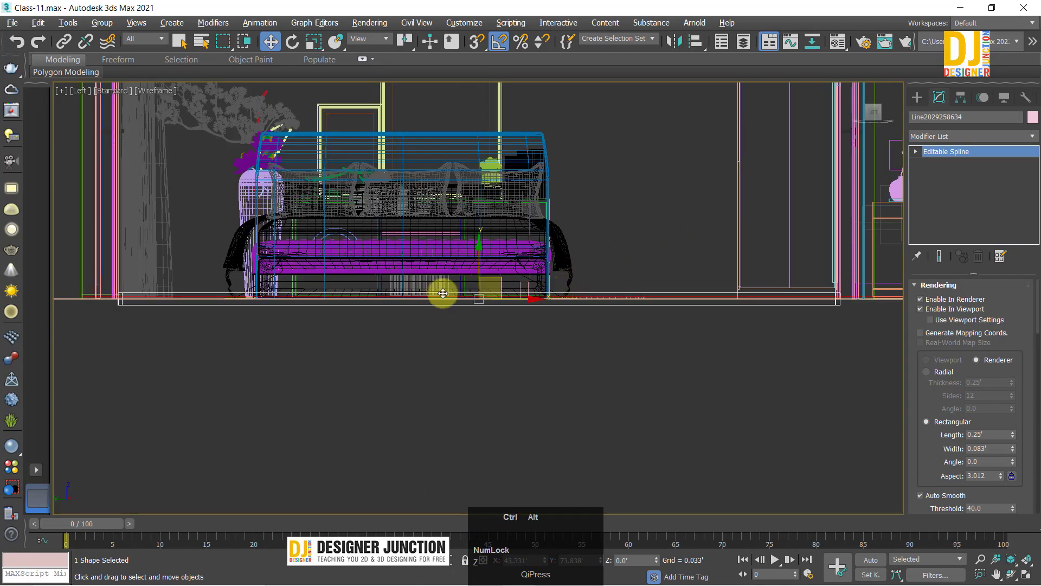
ctrl+alt+middle_drag(443, 293, 699, 307)
drag(691, 349, 709, 294)
key(alt+w)
key(alt+w)
alt+middle_drag(534, 317, 749, 415)
click(789, 422)
alt+middle_drag(426, 315, 483, 287)
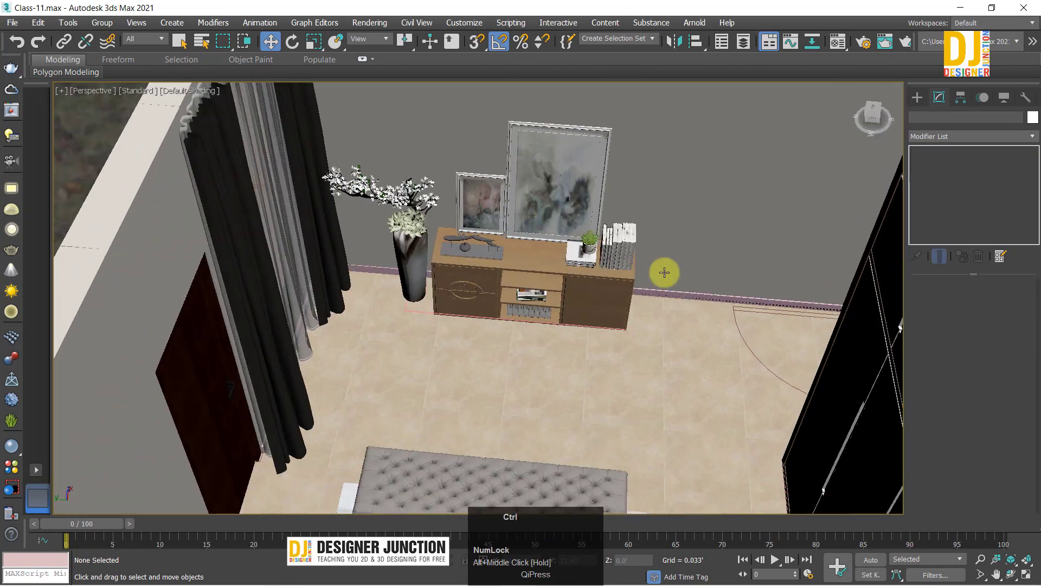
click(666, 285)
alt+middle_drag(544, 295, 391, 289)
key(alt+q)
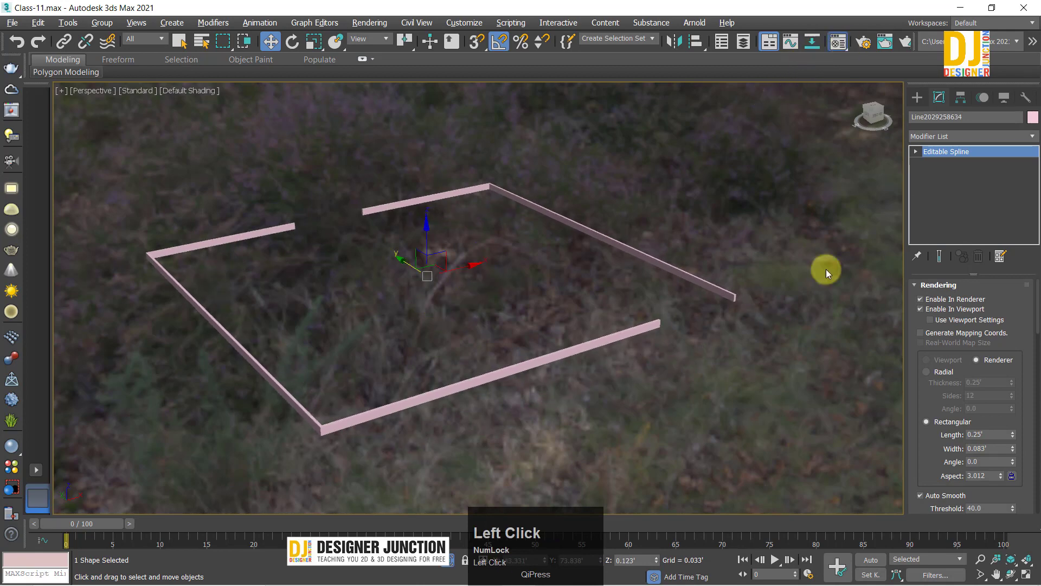
Step: Open the Material Editor, end isolation, and assign the floor's tile material to the skirting
key(m)
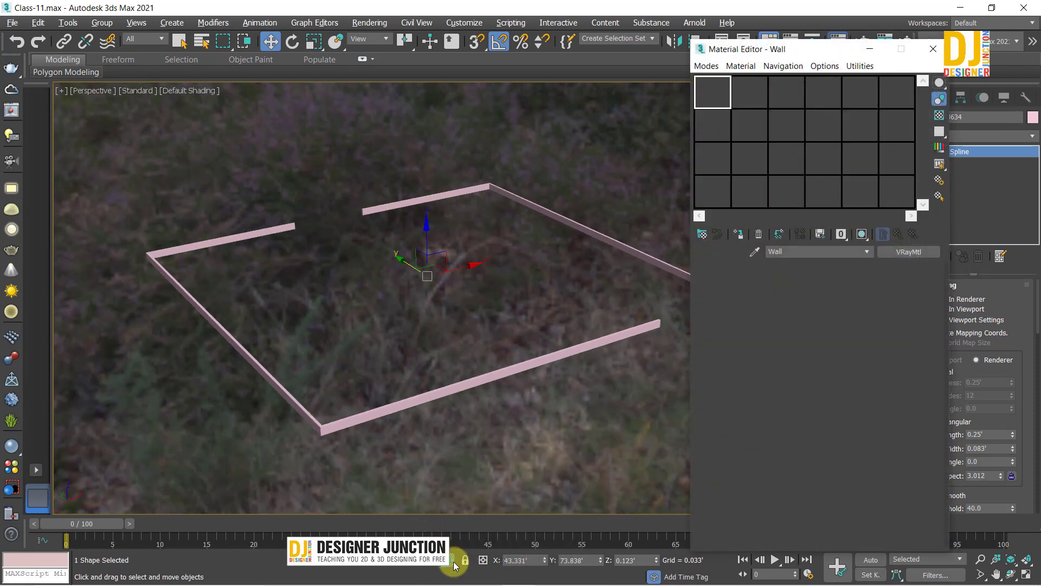
click(449, 559)
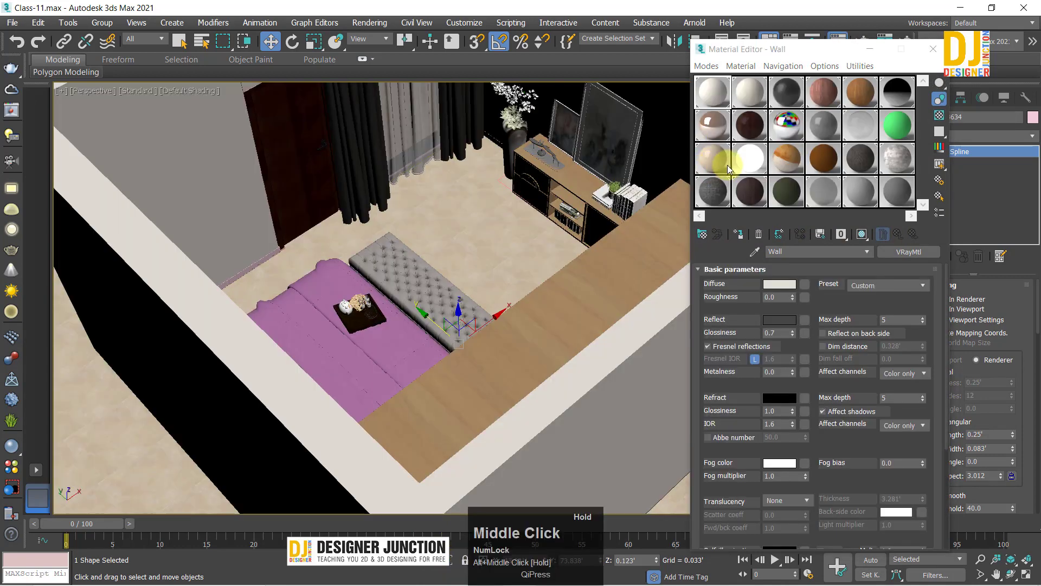
click(727, 166)
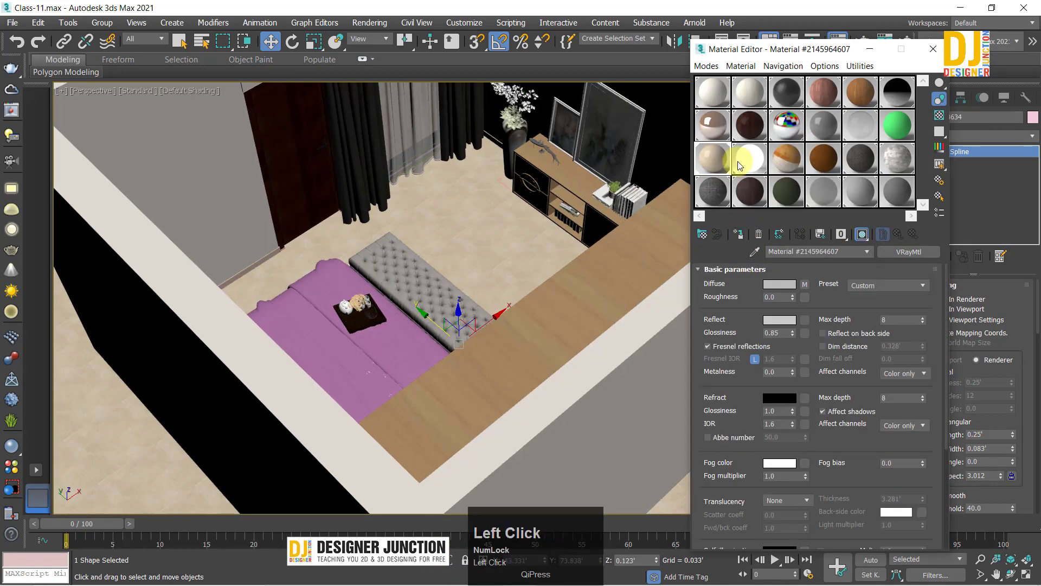
click(719, 94)
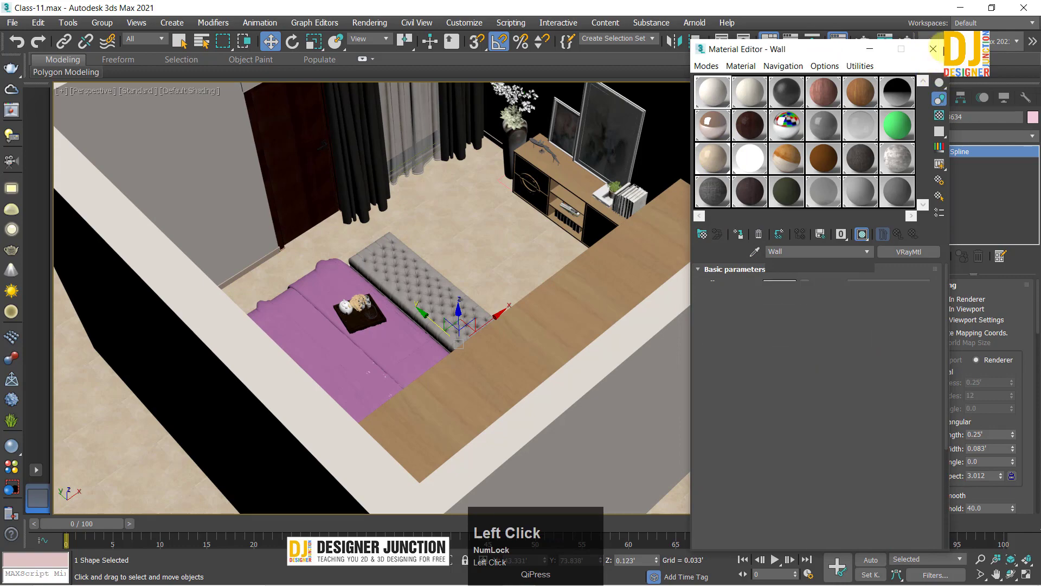
click(932, 48)
Step: Select the skirting together with the floor slab and isolate both
alt+middle_drag(472, 206, 417, 204)
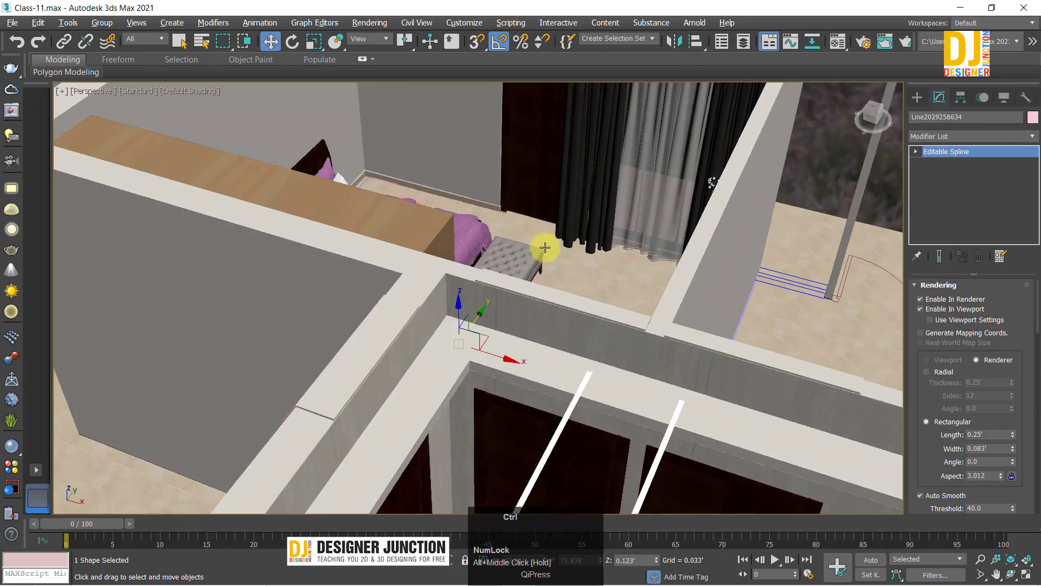
ctrl+click(564, 241)
key(ctrl+z)
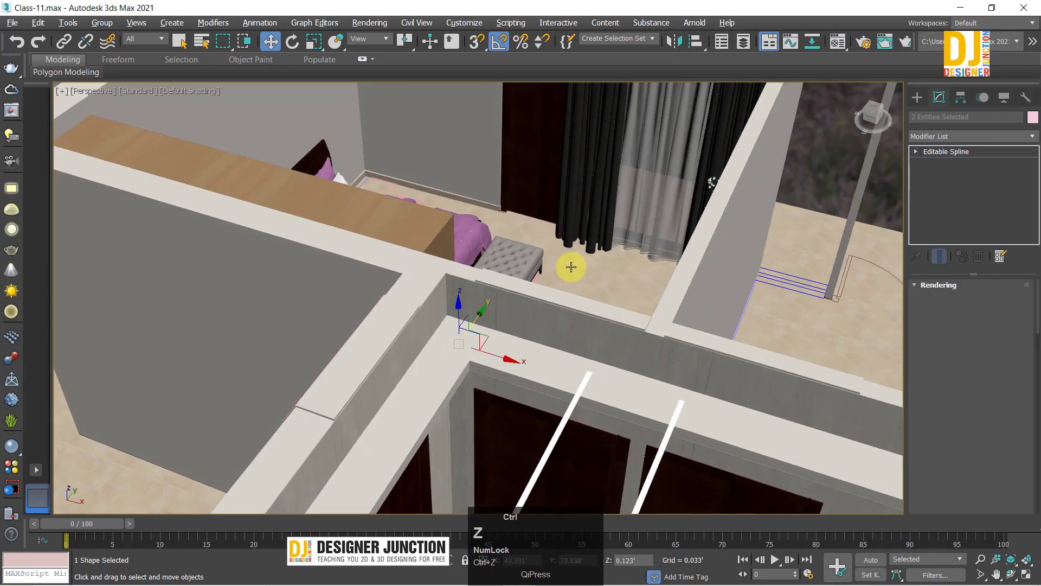
ctrl+click(570, 266)
key(alt+q)
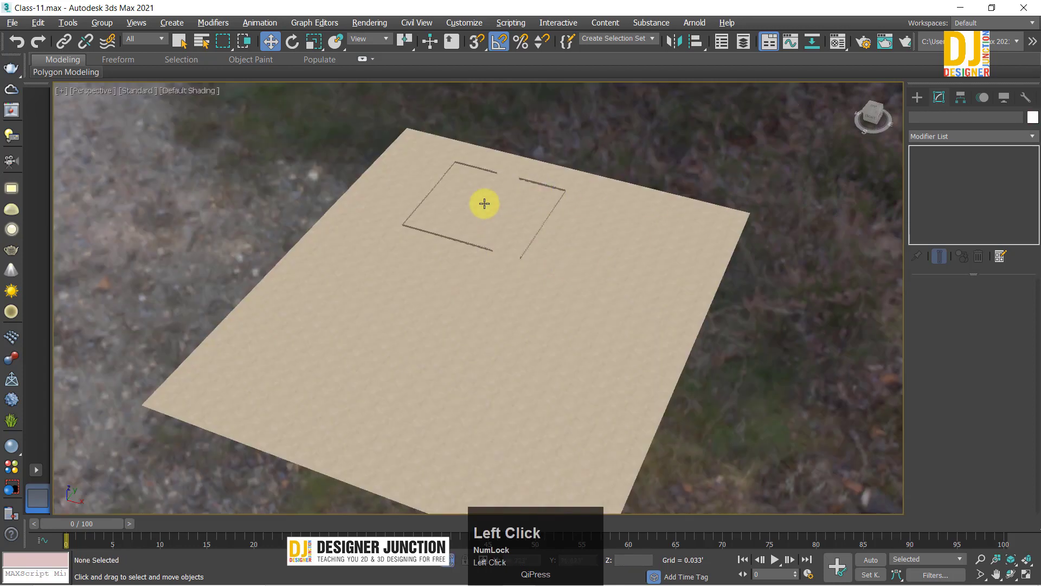
Step: Copy the floor slab's UVW Map modifier onto the skirting spline and select the skirting
click(483, 203)
scroll(444, 223, up, 4)
scroll(458, 213, up, 5)
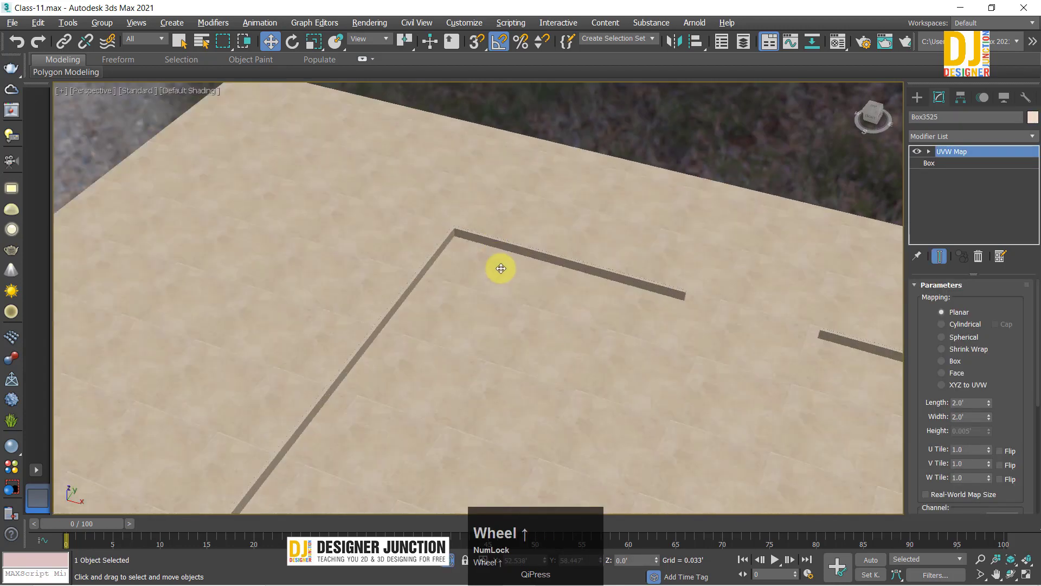
click(656, 234)
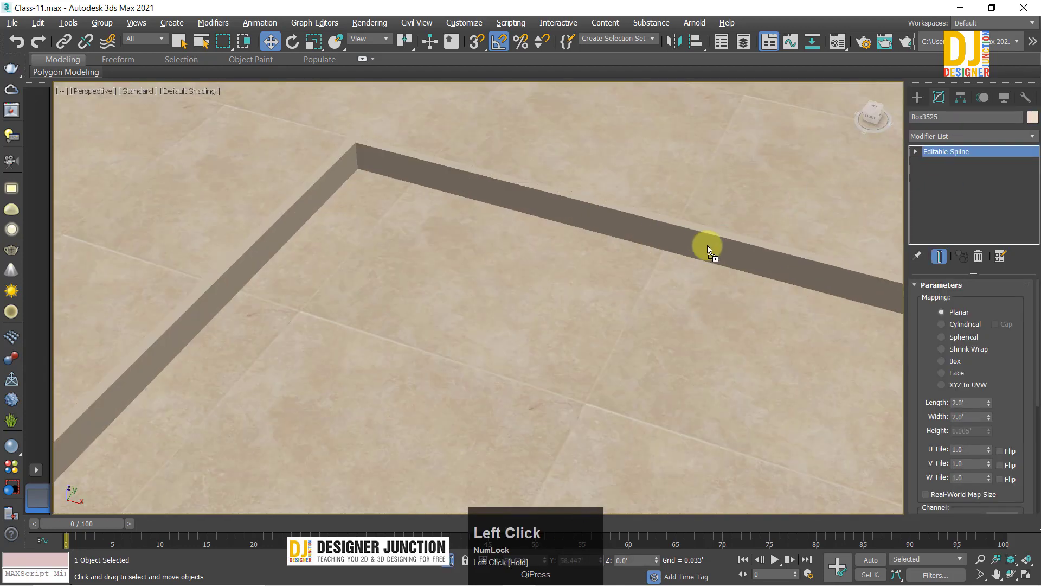
key(z)
alt+middle_drag(615, 245, 635, 278)
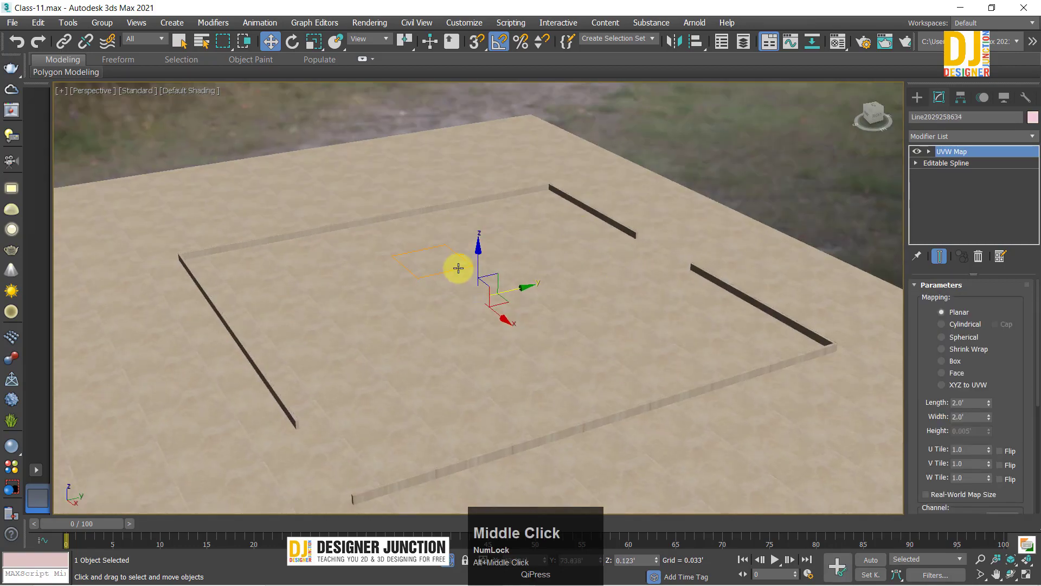
Step: Set the skirting's UVW mapping to Box with a height of 2.0' and inspect the texture at its corner
alt+middle_drag(458, 268, 495, 283)
click(963, 374)
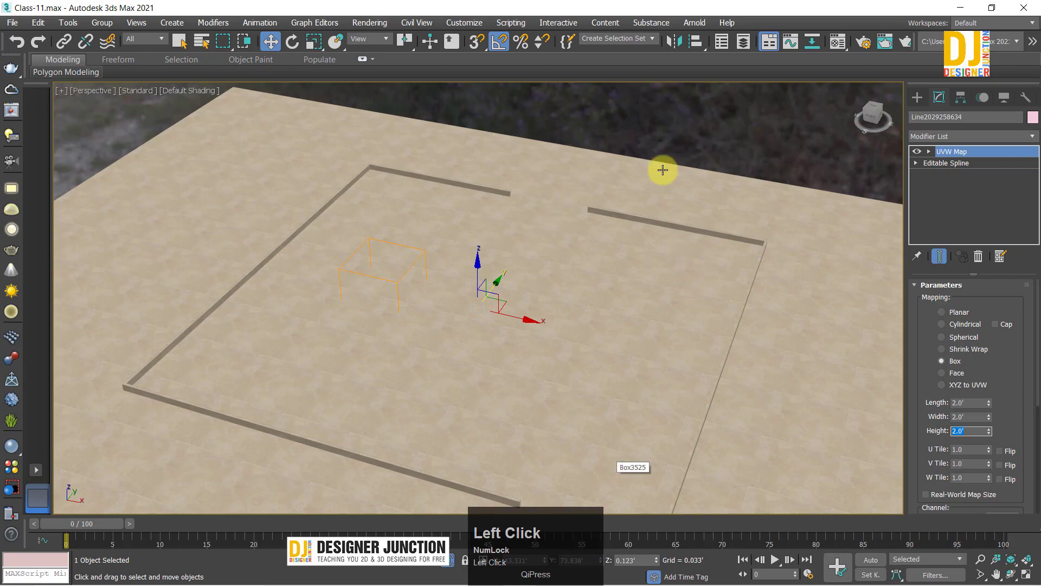
click(453, 153)
scroll(453, 155, up, 5)
middle_drag(441, 360, 524, 298)
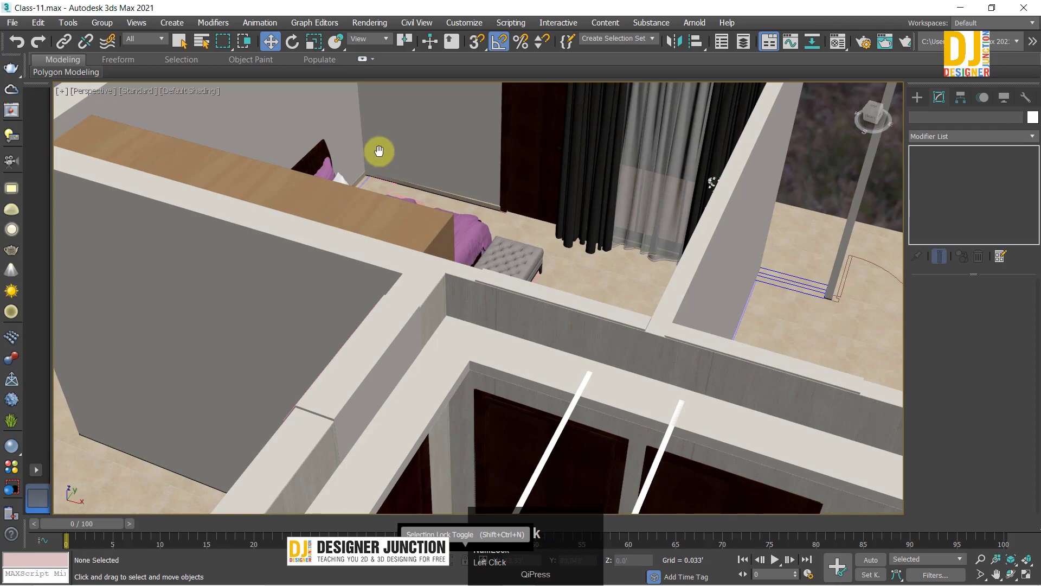
Step: End isolation and examine the textured skirting in the bedroom's corner and behind the console unit
middle_drag(379, 151, 340, 277)
scroll(339, 295, up, 5)
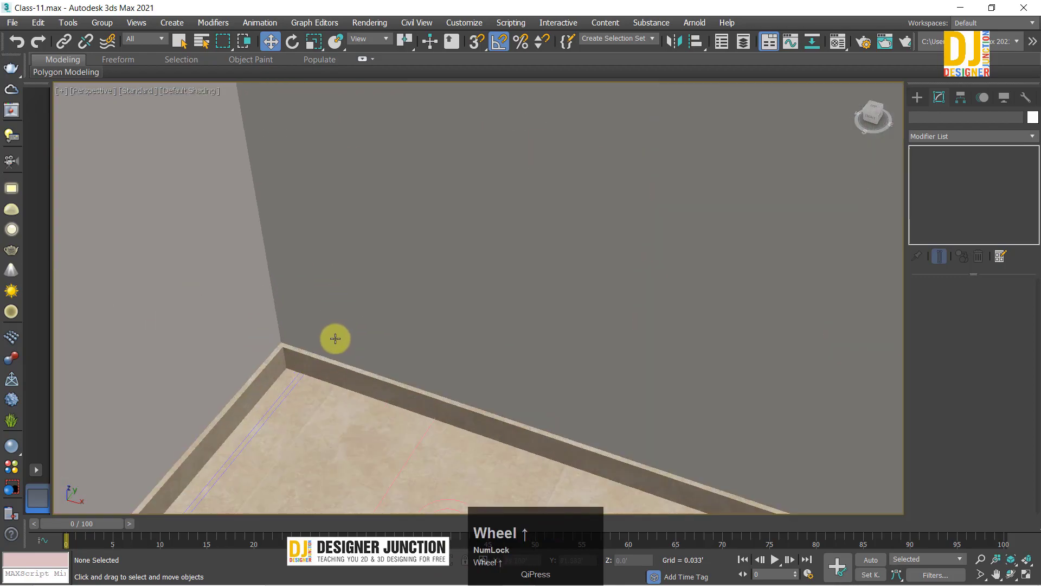
scroll(327, 388, up, 1)
key(z)
alt+middle_drag(399, 364, 351, 356)
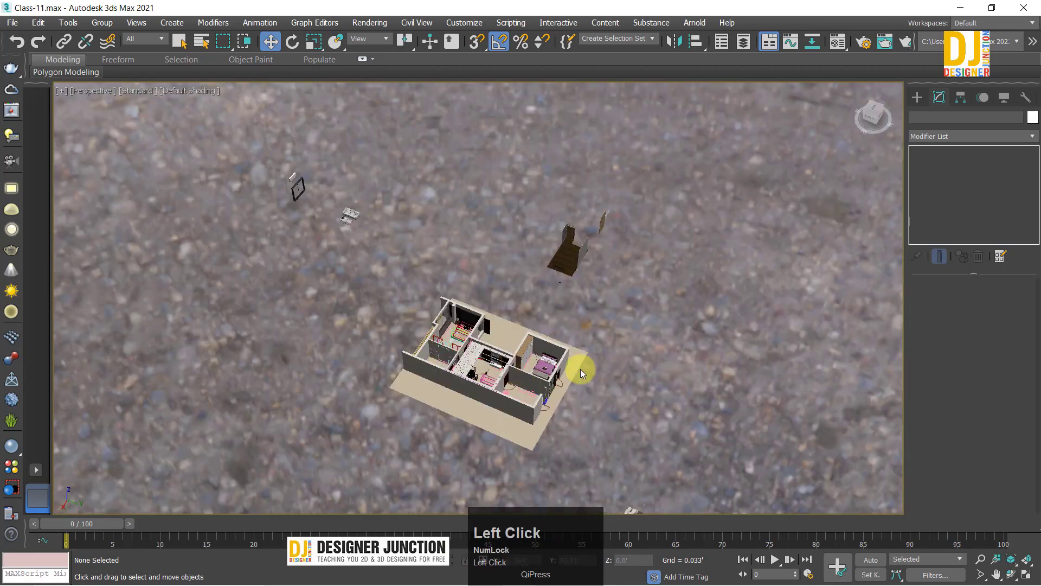
scroll(580, 369, up, 4)
alt+middle_drag(580, 369, 530, 298)
scroll(465, 376, up, 5)
scroll(529, 297, up, 2)
mouse_move(629, 215)
middle_down()
mouse_move(651, 190)
mouse_move(518, 342)
mouse_move(567, 321)
mouse_move(474, 353)
mouse_move(495, 320)
mouse_move(442, 311)
mouse_move(552, 400)
middle_up()
scroll(519, 342, up, 4)
click(485, 353)
scroll(494, 341, down, 3)
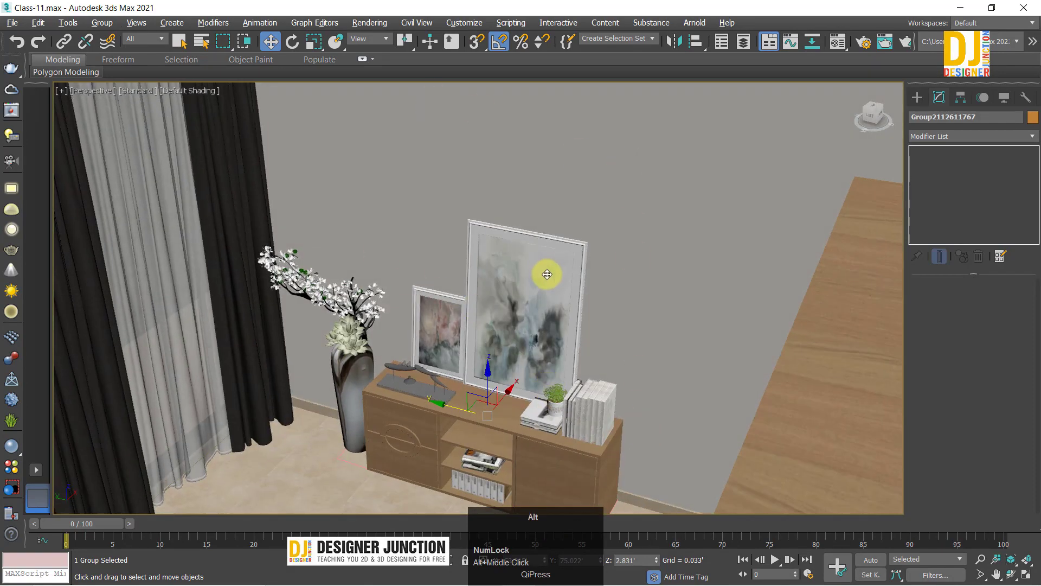
scroll(476, 239, down, 10)
alt+middle_drag(536, 358, 427, 263)
click(356, 205)
Step: Examine the free floor areas on both sides of the bed, including the circle marked near the wardrobe
scroll(356, 205, up, 5)
scroll(474, 232, up, 5)
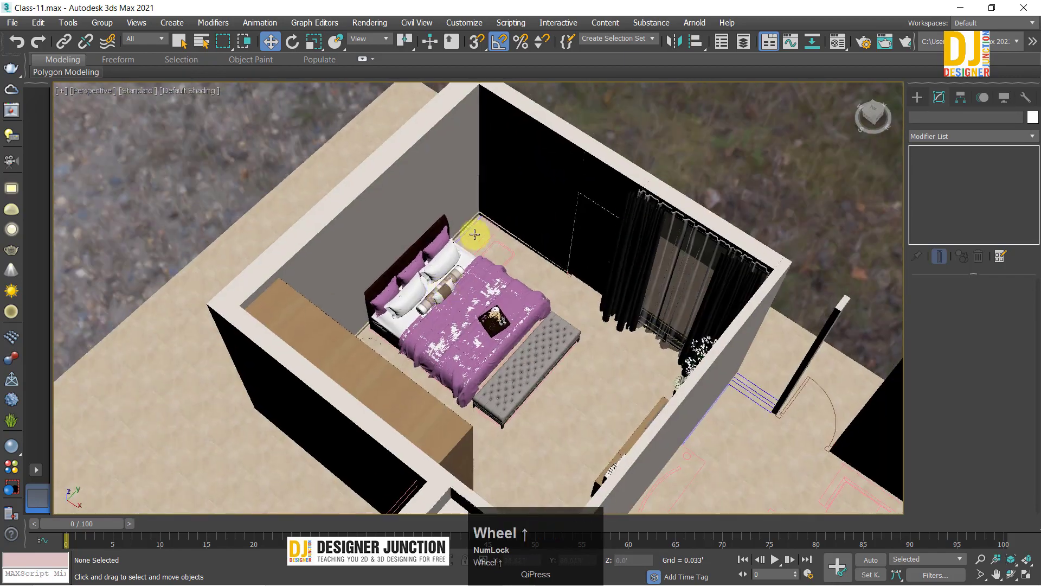
scroll(522, 309, up, 3)
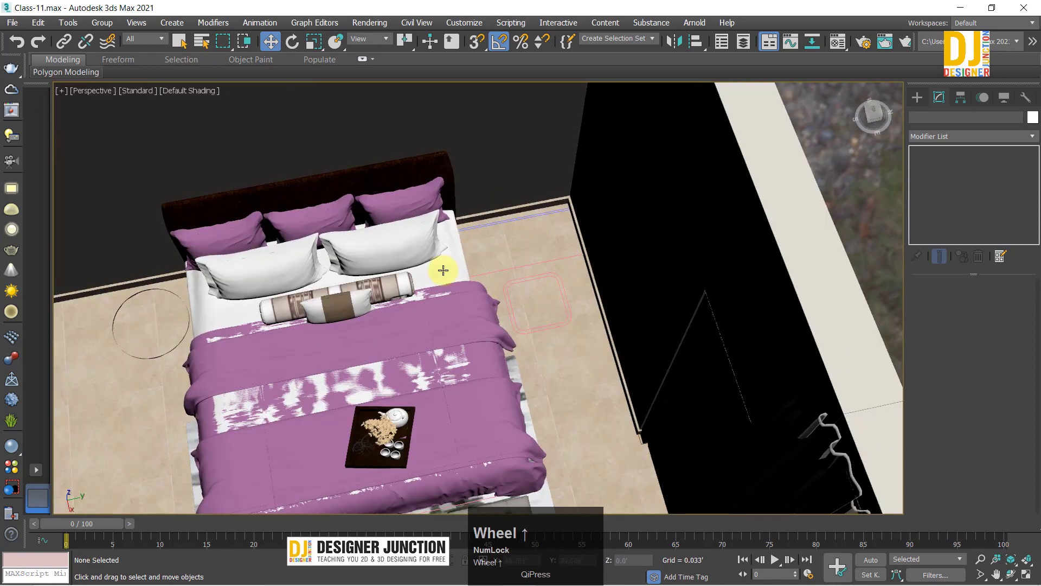
middle_drag(220, 295, 590, 336)
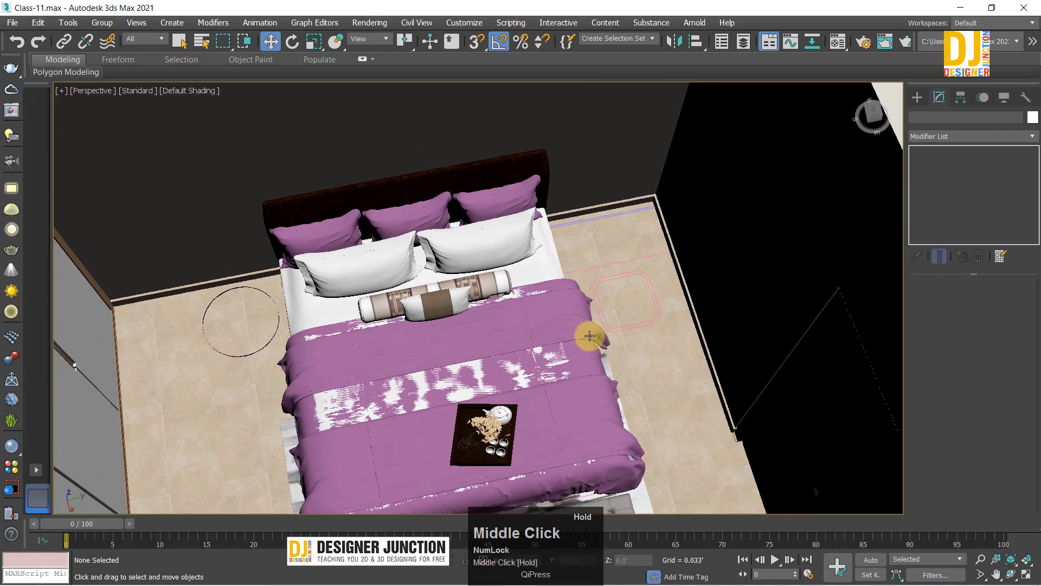
ctrl+alt+middle_drag(426, 226, 424, 289)
middle_drag(271, 296, 350, 243)
scroll(350, 267, up, 5)
middle_drag(395, 344, 393, 294)
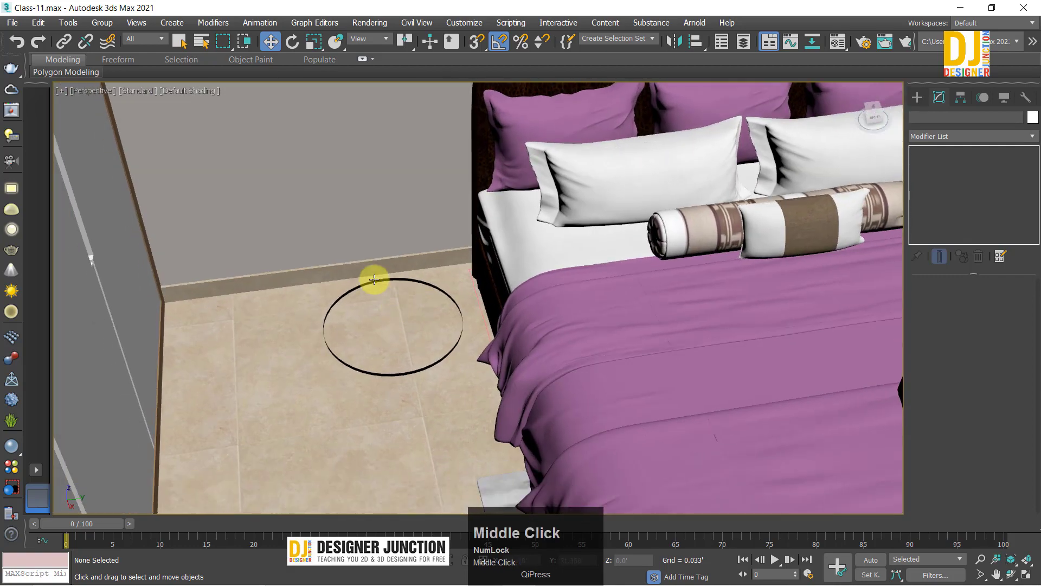
Step: Find the merged dark-wood-floor furniture set outside the plan, select all its objects and isolate them
key(alt+w)
key(alt+w)
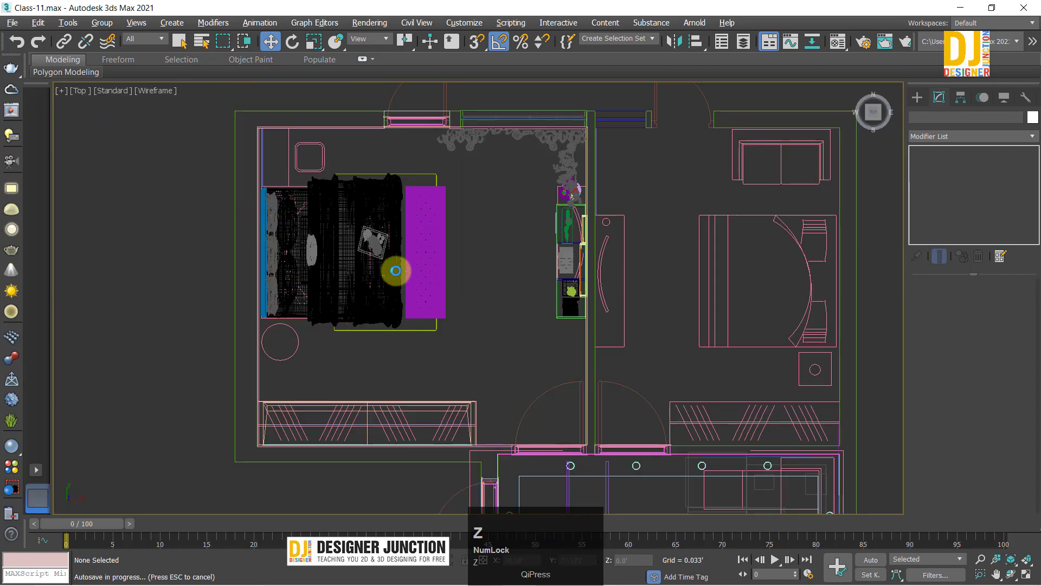
ctrl+alt+middle_drag(383, 198, 407, 343)
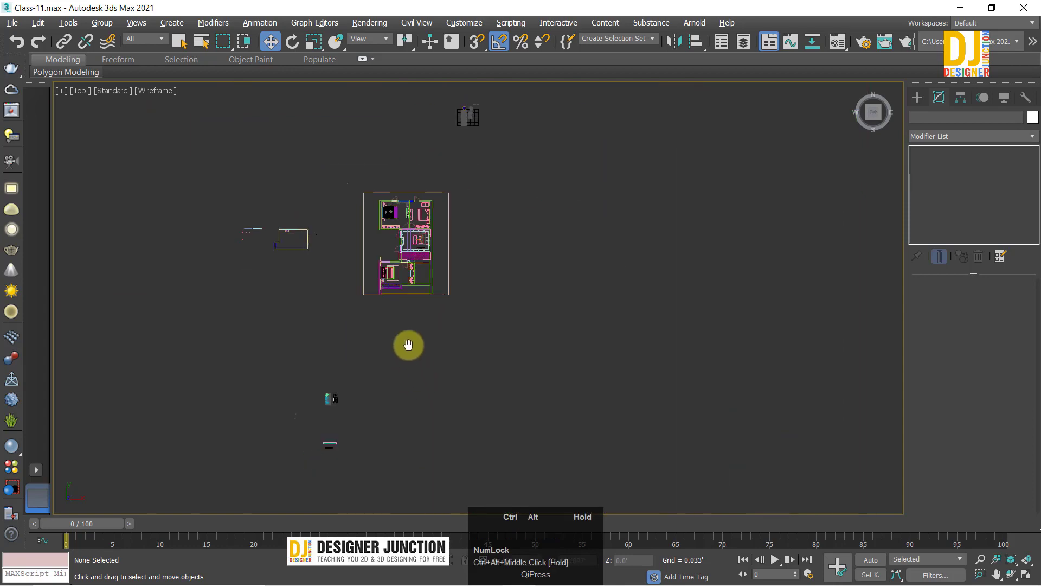
key(alt+w)
key(alt+w)
key(z)
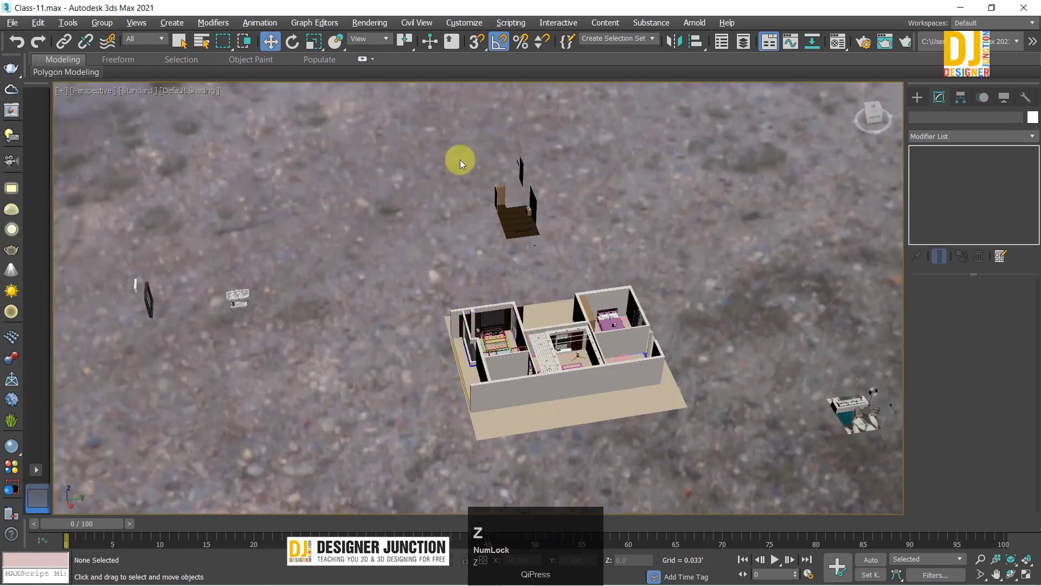
drag(460, 160, 574, 246)
key(z)
alt+middle_drag(549, 239, 590, 219)
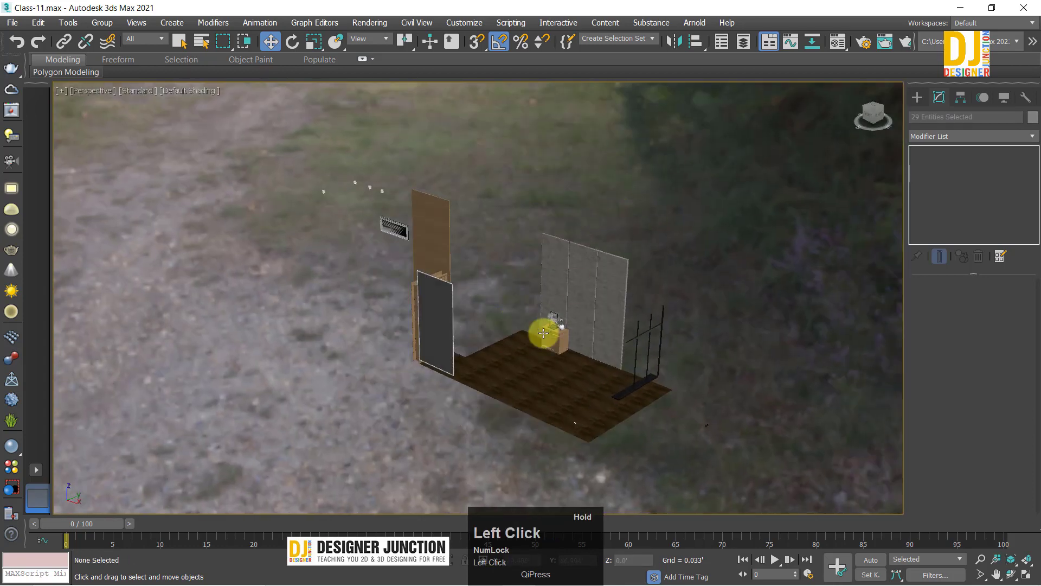
Step: Examine the wooden side cabinet with its picture frame and flower vase in front of the grey wall panels
scroll(543, 333, up, 4)
click(571, 342)
key(z)
alt+middle_drag(572, 342, 561, 319)
click(301, 269)
alt+middle_drag(409, 227, 486, 278)
click(464, 328)
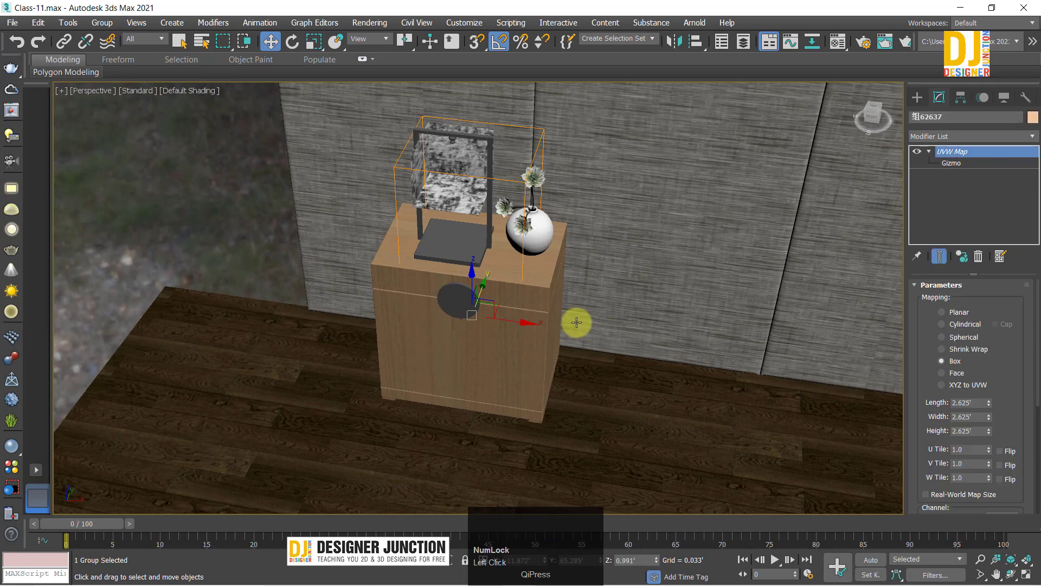
ctrl+alt+middle_drag(552, 289, 598, 400)
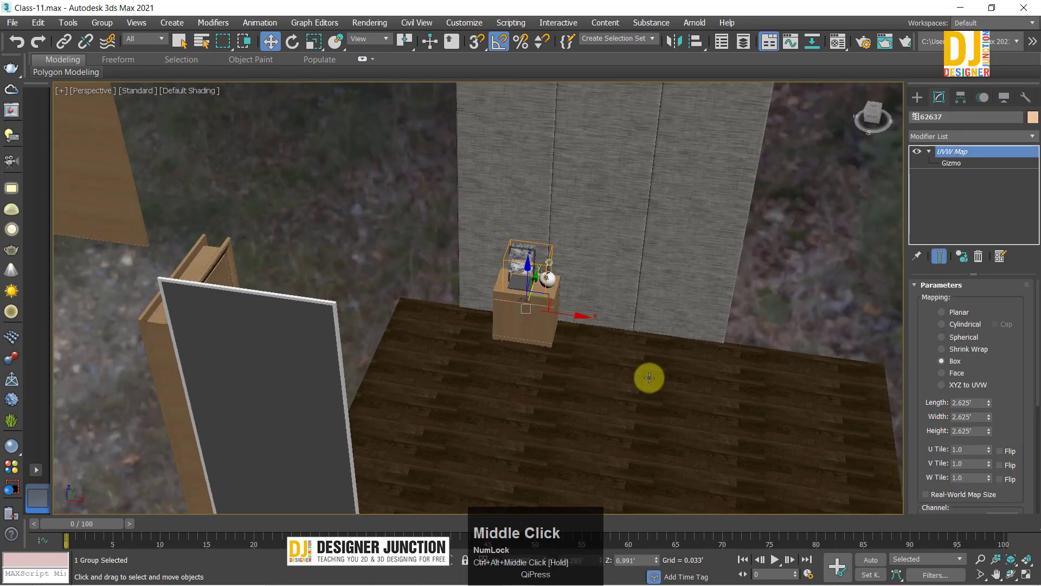
Step: Select the side cabinet together with its frame and vase in the top view and combine them into one group
key(alt+w)
right_click(262, 186)
key(alt+w)
key(z)
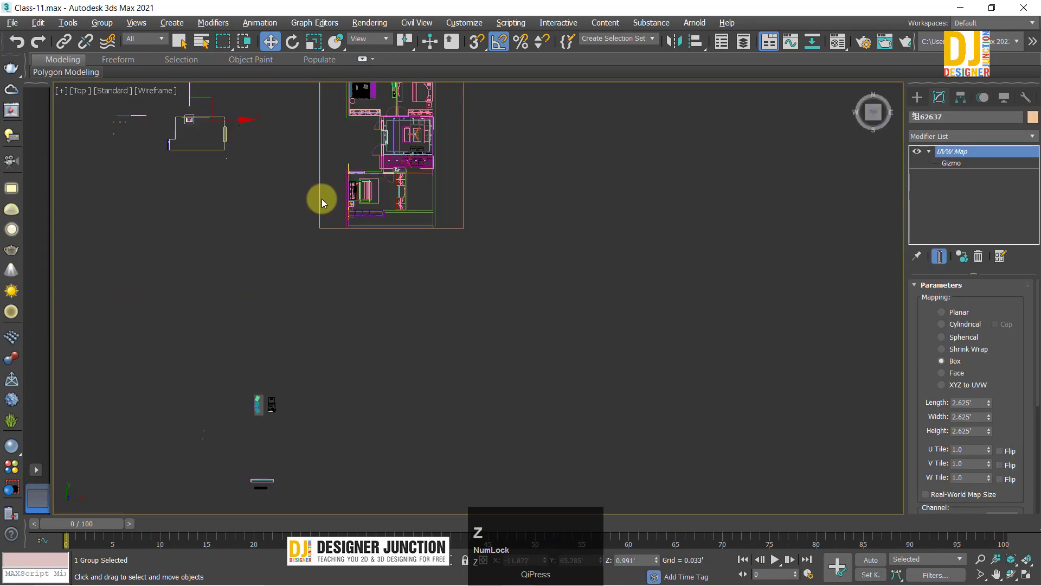
ctrl+alt+middle_drag(471, 278, 441, 281)
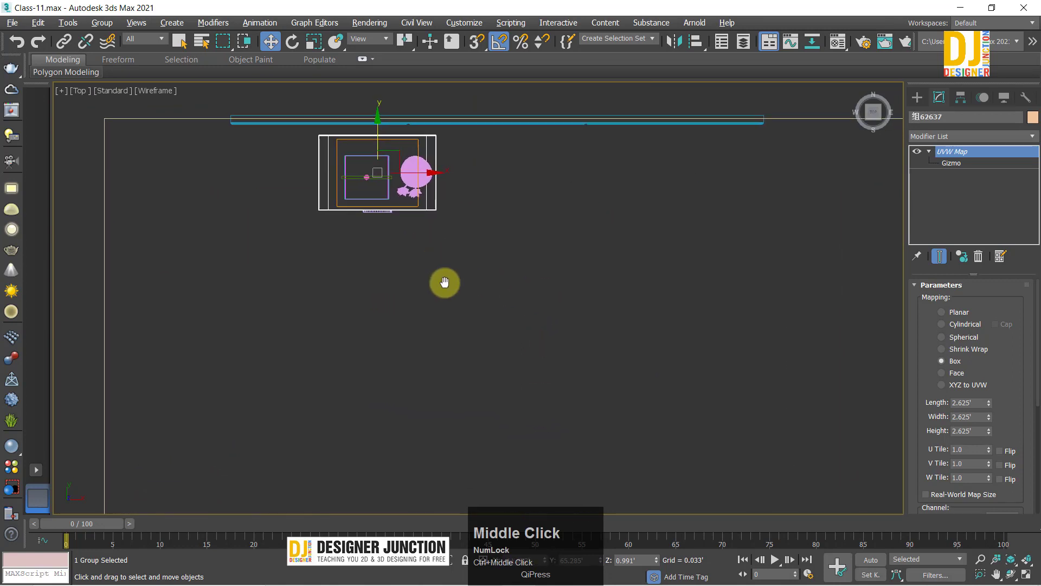
click(308, 187)
drag(445, 247, 459, 253)
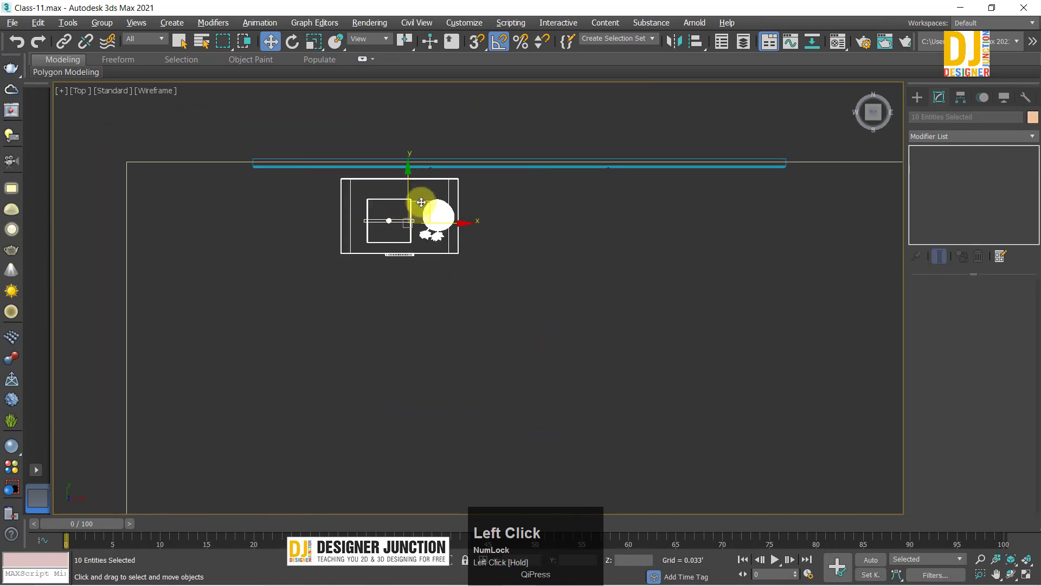
drag(421, 202, 331, 255)
key(ctrl+z)
click(95, 24)
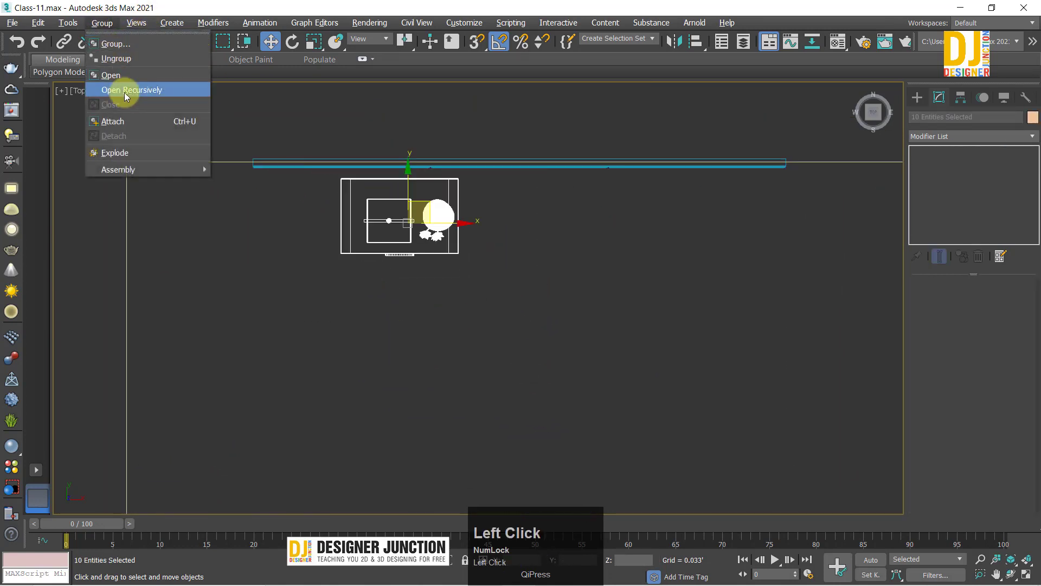
click(108, 42)
click(532, 326)
Step: Move the grouped side cabinet into the bedroom, next to the circle marked between the bed and the wardrobe
ctrl+alt+middle_drag(406, 187, 482, 352)
middle_drag(437, 225, 383, 316)
drag(373, 264, 651, 217)
key(z)
ctrl+alt+middle_drag(542, 202, 569, 362)
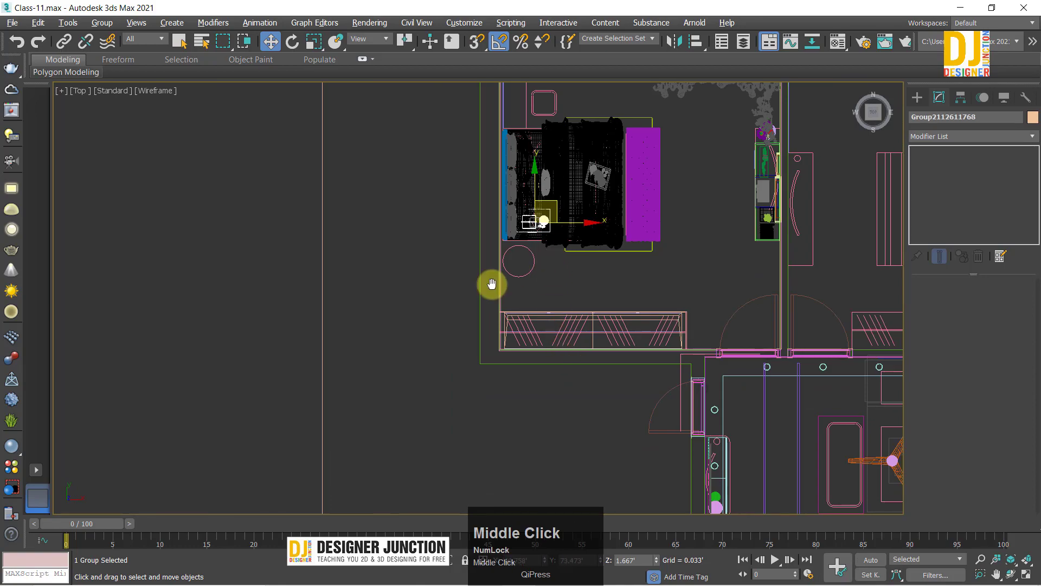
ctrl+alt+middle_drag(490, 284, 482, 217)
drag(483, 226, 464, 349)
ctrl+alt+middle_drag(464, 349, 448, 298)
Step: Rotate the side cabinet so its front faces into the room and place it against the wall beside the bed
key(e)
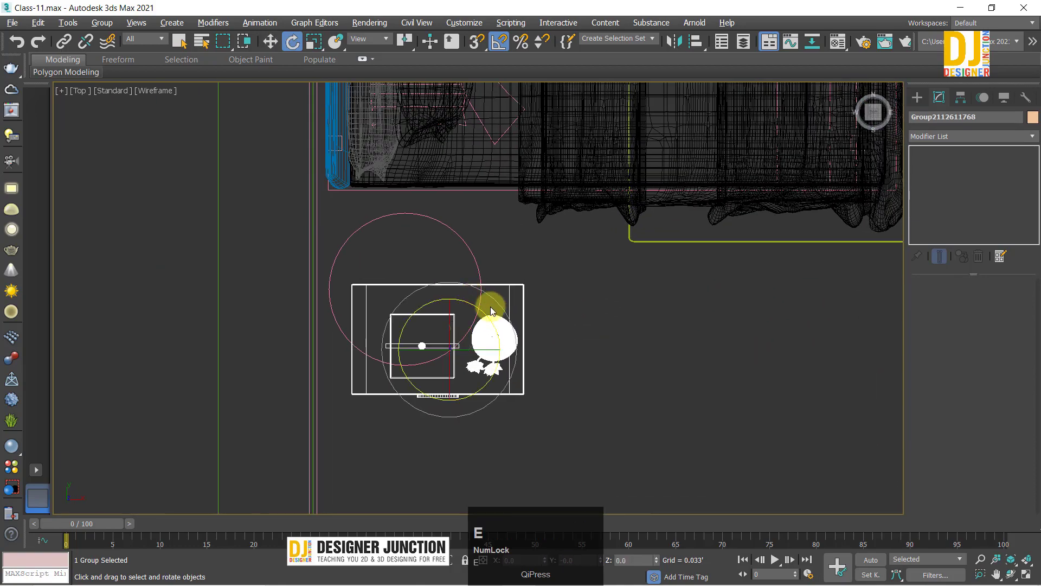
drag(496, 306, 499, 357)
key(w)
key(e)
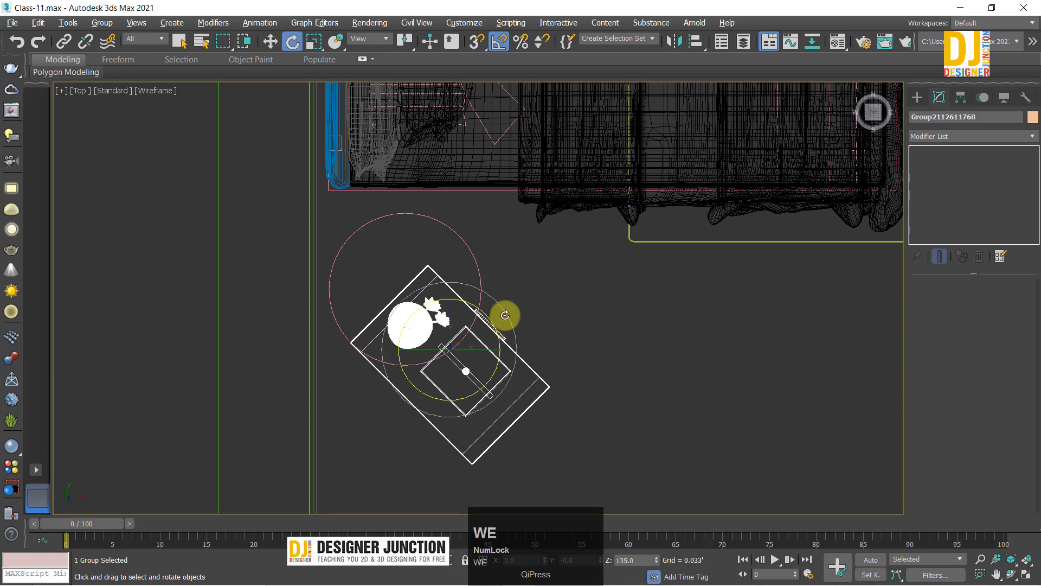
drag(505, 315, 410, 254)
key(w)
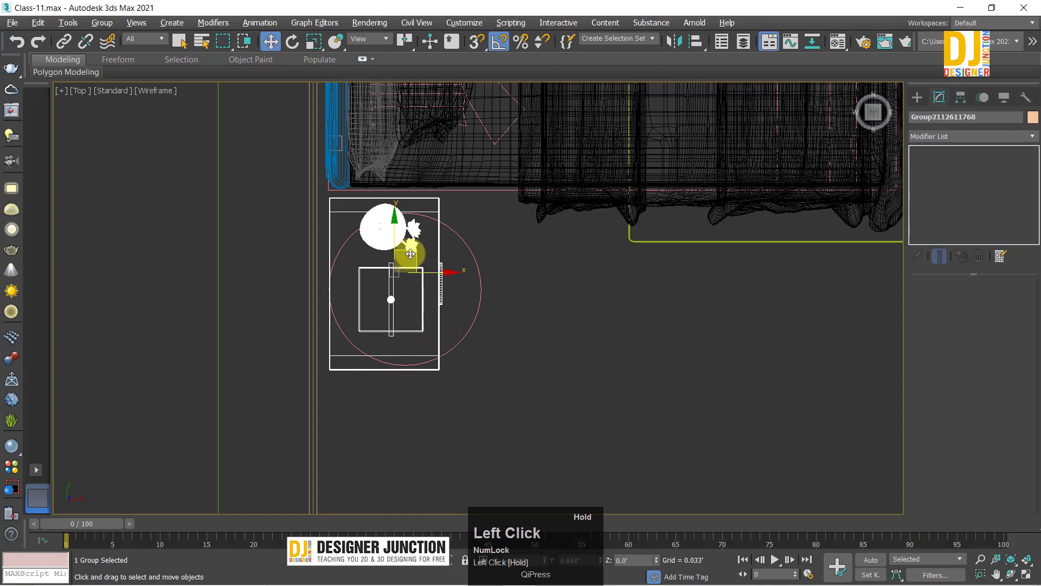
Step: Examine the placed side cabinet beside the bed in the perspective view
key(alt+w)
key(alt+w)
key(z)
alt+middle_drag(460, 323, 371, 241)
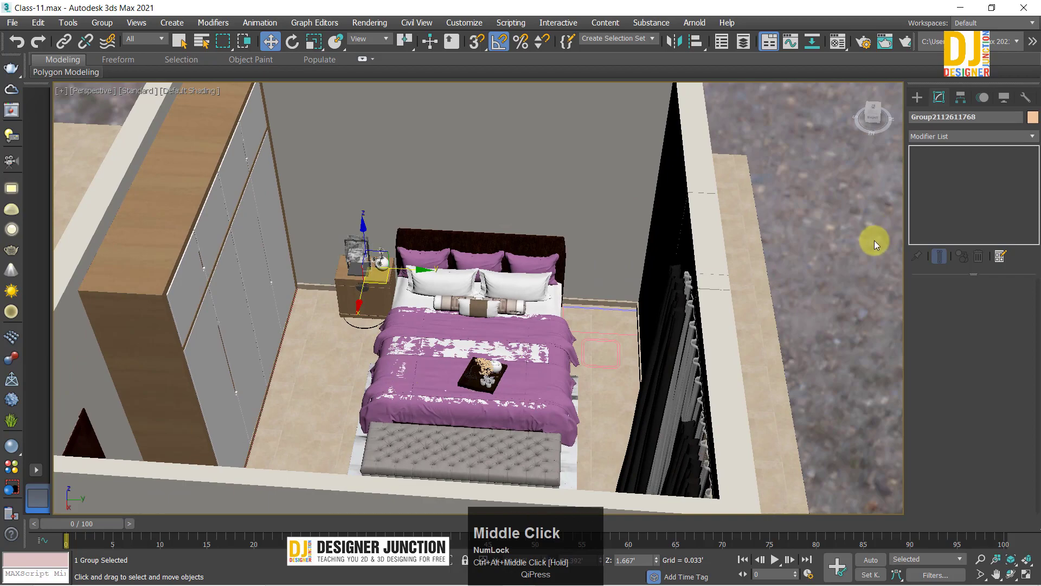
click(833, 239)
alt+middle_drag(446, 277, 483, 285)
ctrl+alt+middle_drag(287, 218, 362, 168)
Step: Check the side cabinet's height against the bedroom floor in the left view and in perspective
key(alt+w)
middle_click(554, 209)
key(alt+w)
key(z)
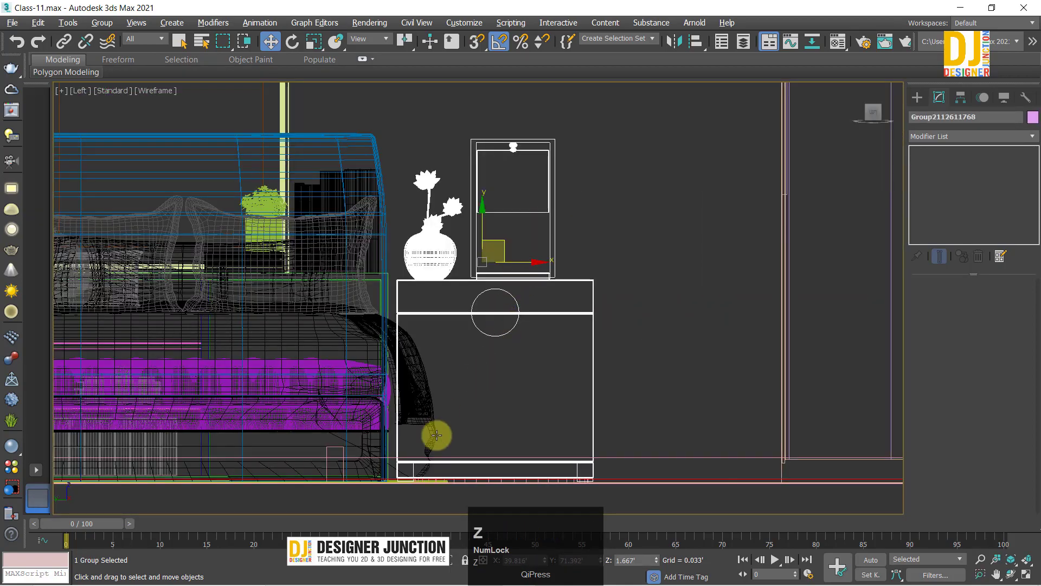
middle_drag(437, 434, 441, 325)
key(alt+w)
mouse_move(374, 336)
ctrl+alt+middle_down()
mouse_move(348, 286)
mouse_move(387, 408)
ctrl+alt+middle_up()
click(761, 171)
Step: Return to the furniture set outside the plan, select its dark wood floor and examine it
alt+middle_drag(495, 320, 411, 354)
middle_drag(280, 107, 398, 288)
click(435, 275)
key(z)
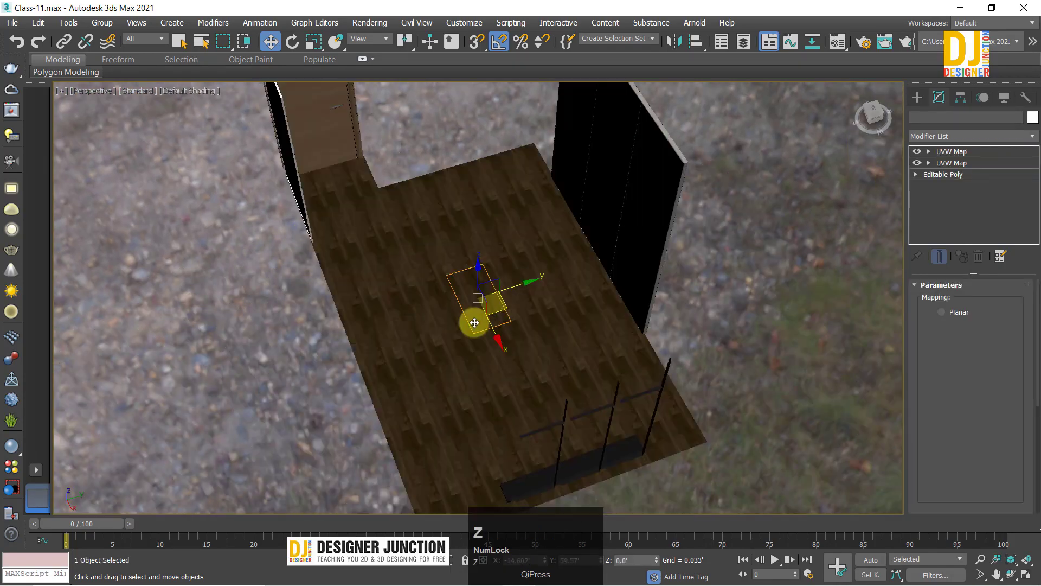
mouse_move(472, 320)
alt+middle_down()
mouse_move(472, 302)
mouse_move(395, 311)
mouse_move(425, 315)
mouse_move(349, 342)
mouse_move(365, 300)
mouse_move(449, 352)
mouse_move(452, 327)
mouse_move(461, 332)
alt+middle_up()
scroll(376, 318, up, 5)
key(z)
click(514, 324)
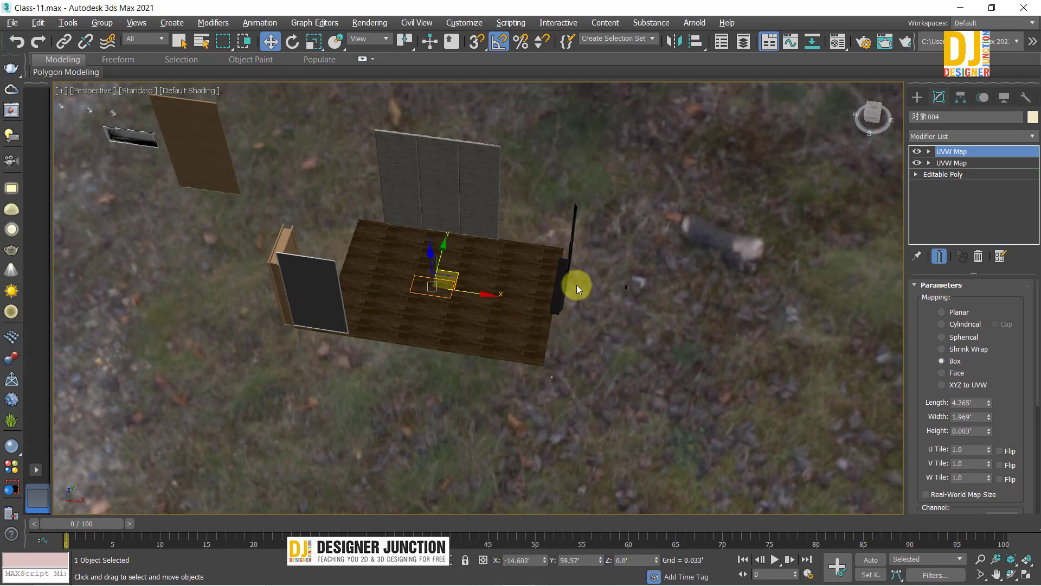
Step: Move the grey three-part wall panel off the dark wood floor toward the plan
click(465, 217)
scroll(482, 237, down, 2)
drag(496, 206, 727, 237)
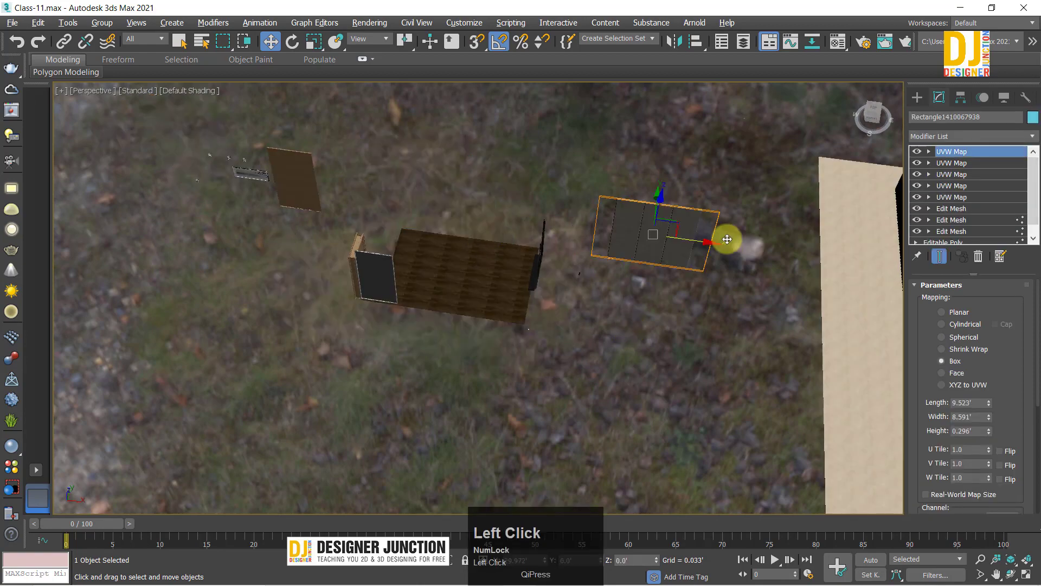
alt+middle_drag(585, 249, 521, 331)
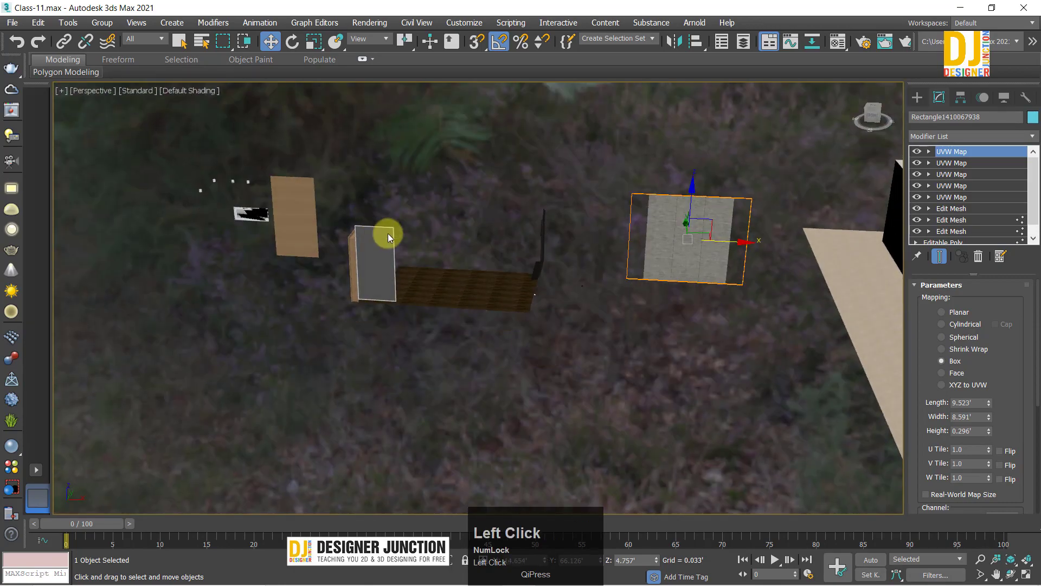
Step: Move the framed grey panel and the tall wooden cabinet off the dark wood floor, away from the plan
click(389, 234)
drag(418, 262, 395, 286)
alt+middle_drag(395, 285, 347, 213)
click(388, 261)
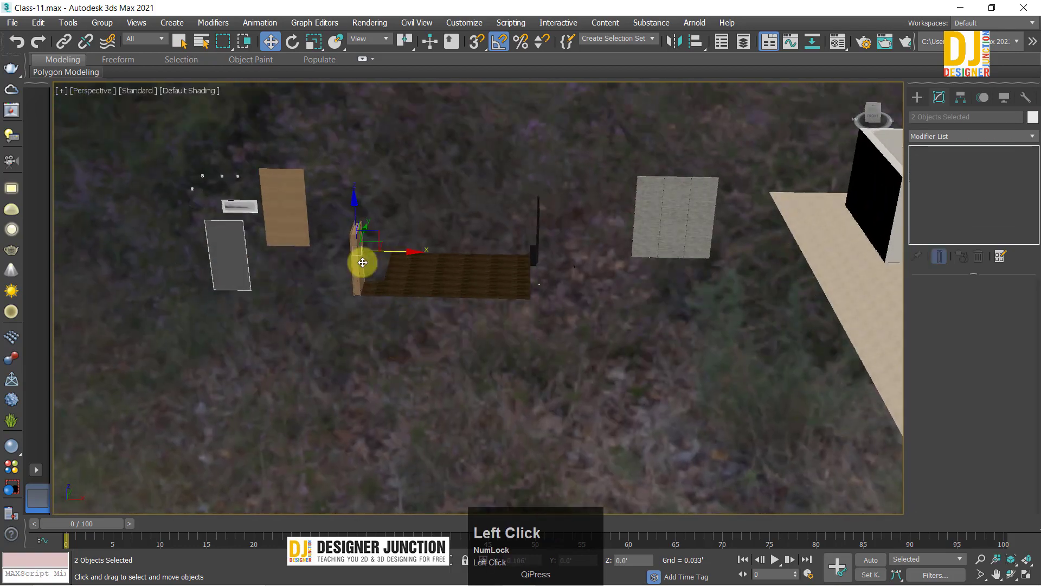
alt+middle_drag(500, 255, 578, 319)
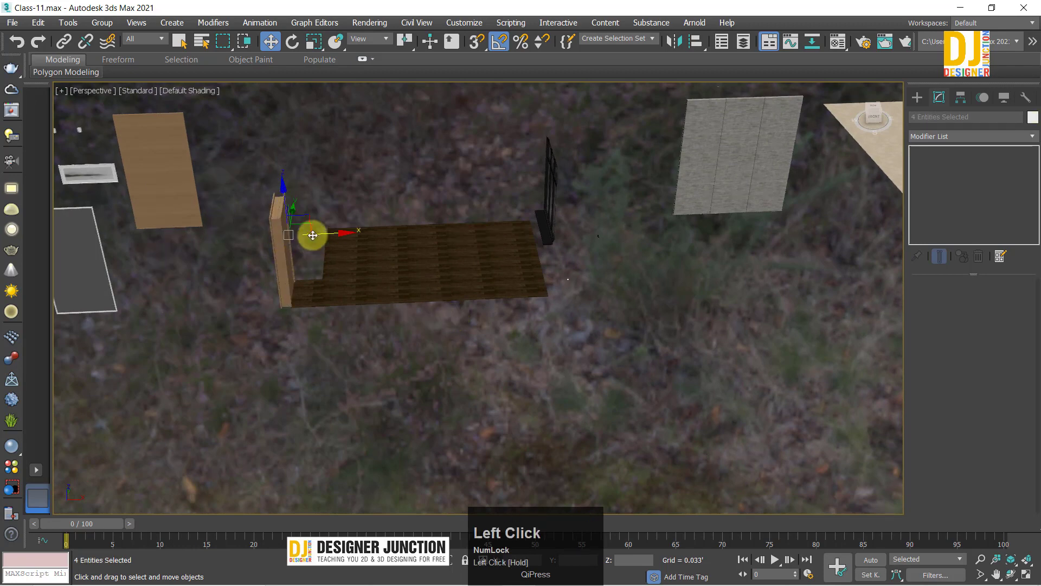
drag(313, 235, 226, 255)
Step: Select the cleared dark wood floor and move it across to the apartment plan
alt+middle_drag(551, 304, 339, 270)
click(336, 269)
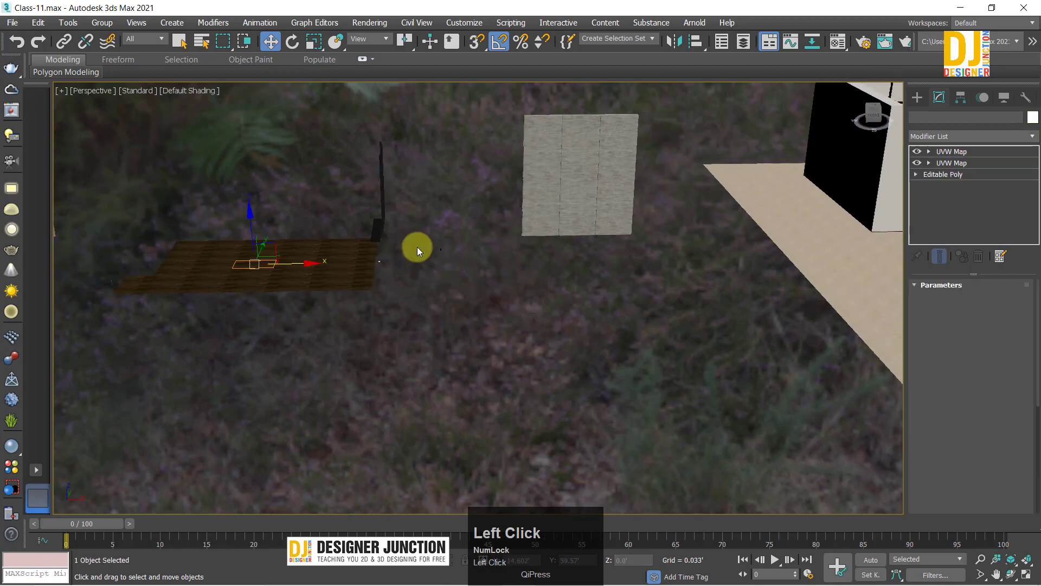
scroll(417, 246, up, 2)
alt+middle_drag(417, 246, 209, 327)
scroll(421, 281, down, 4)
alt+middle_drag(510, 268, 534, 266)
middle_drag(296, 504, 449, 256)
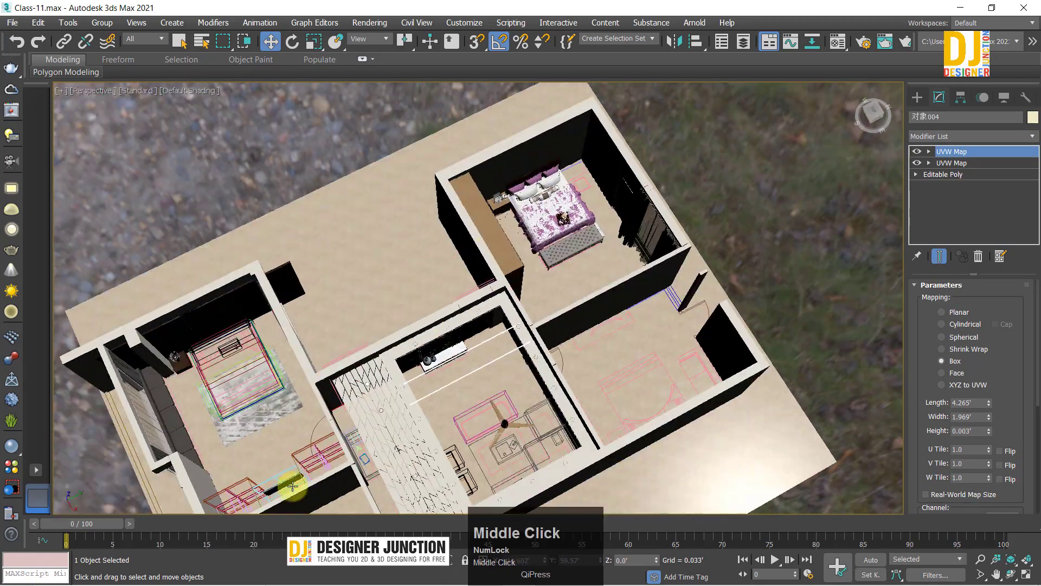
middle_drag(361, 252, 389, 488)
alt+middle_drag(366, 328, 325, 282)
middle_drag(326, 380, 233, 582)
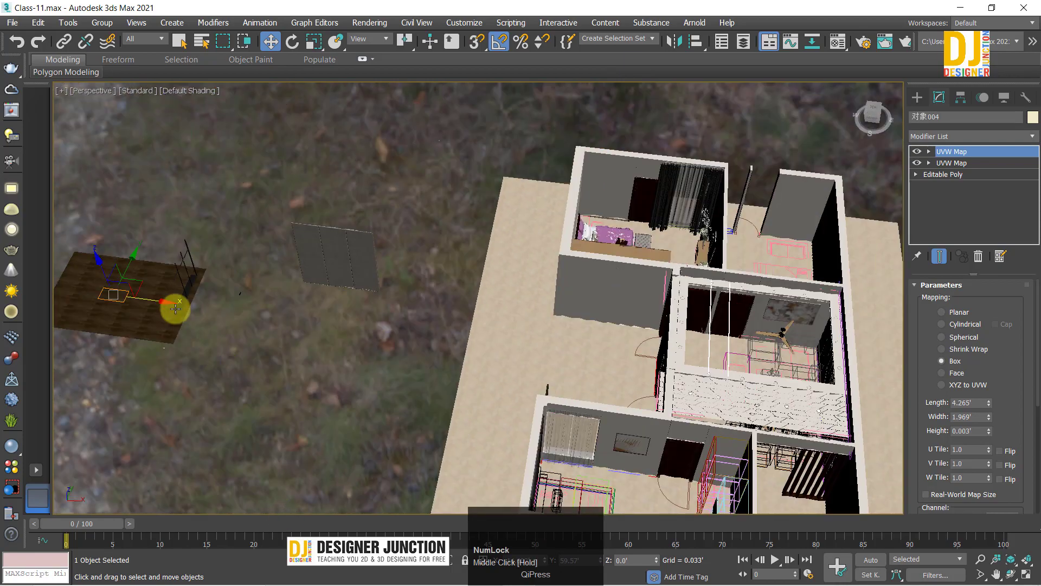
drag(202, 309, 674, 325)
Step: Move the dark wood floor over the bedroom with the bed in the top view and adjust its position there
key(alt+w)
key(alt+w)
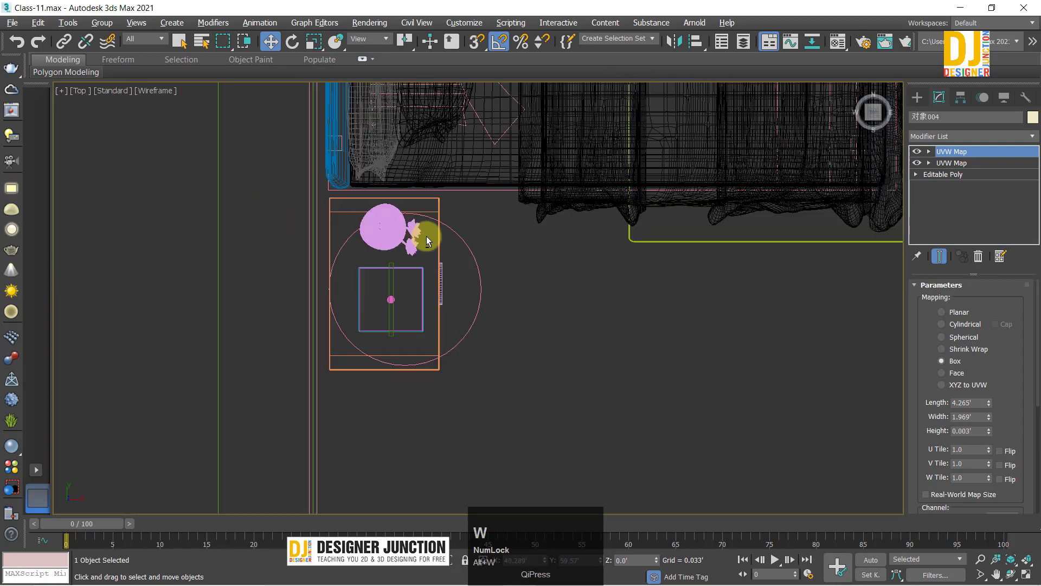
key(z)
scroll(497, 283, down, 5)
middle_drag(524, 265, 495, 423)
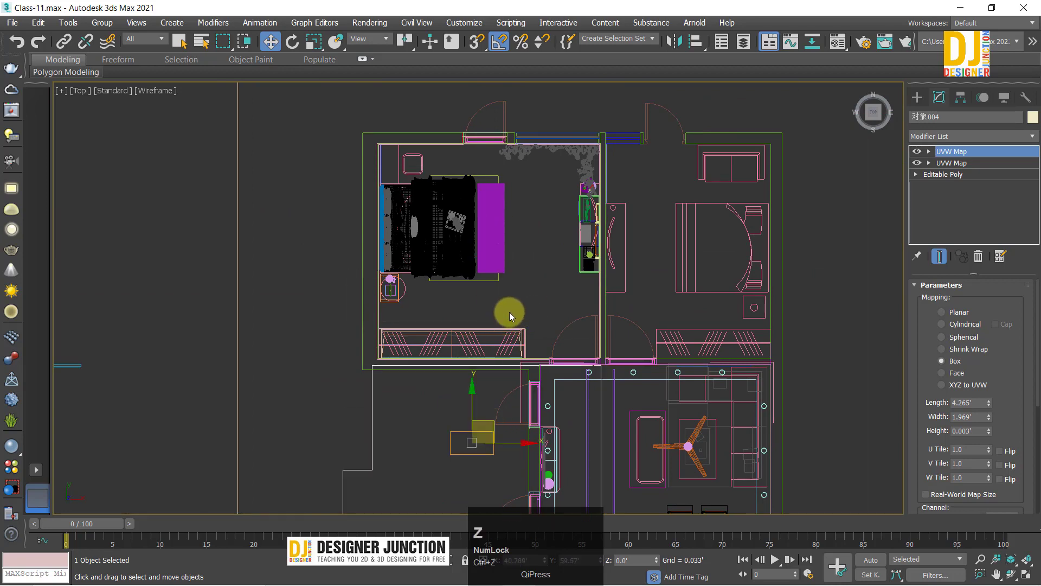
middle_drag(497, 431, 495, 360)
drag(486, 336, 458, 170)
key(z)
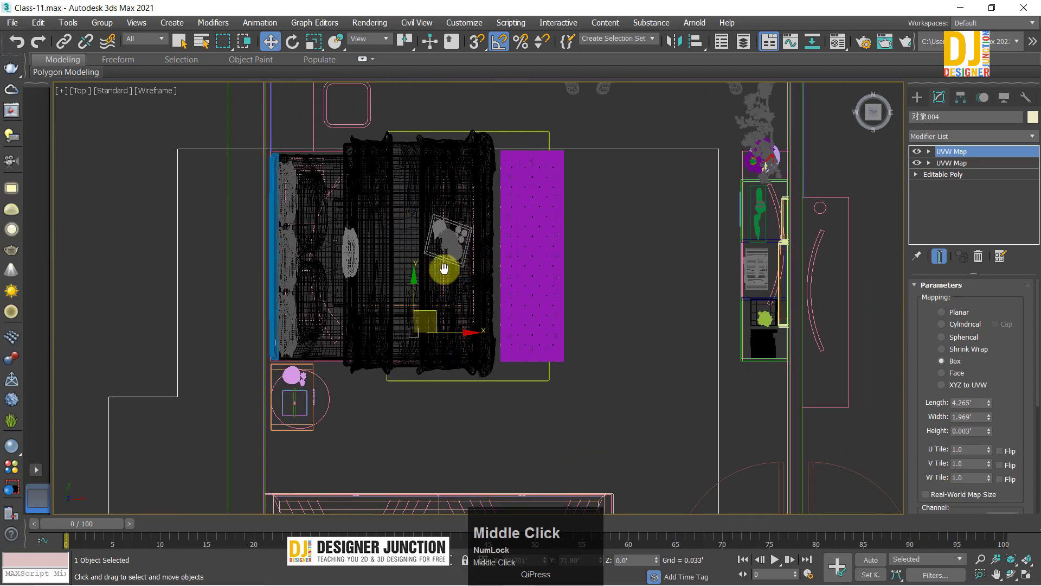
ctrl+alt+middle_drag(441, 267, 464, 262)
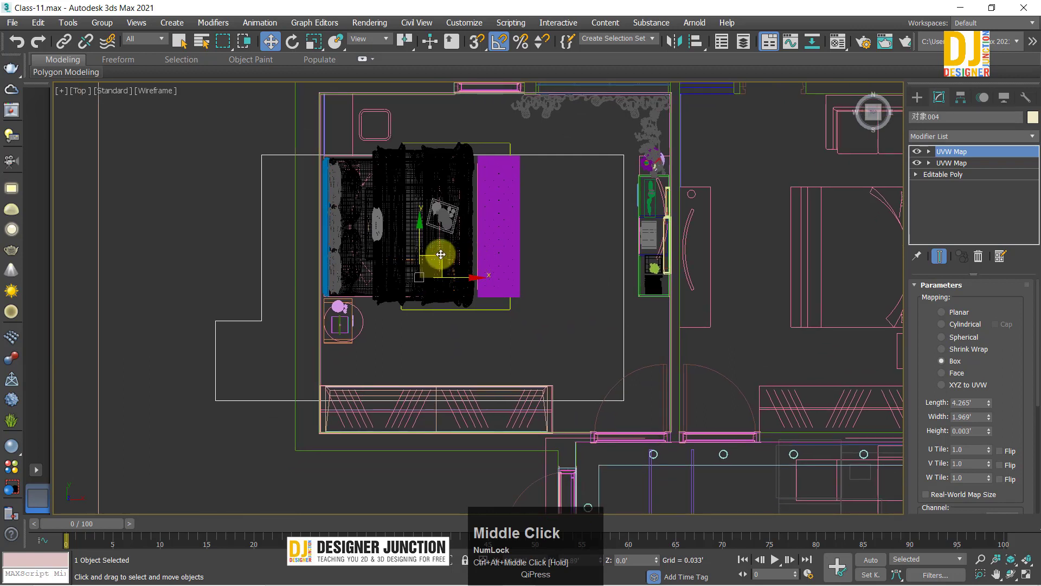
drag(441, 254, 486, 293)
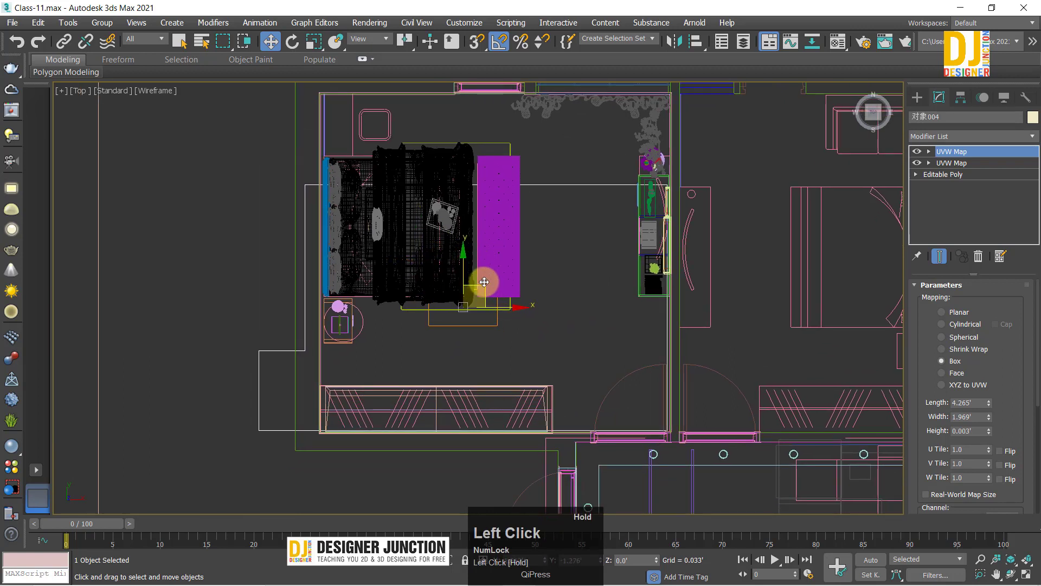
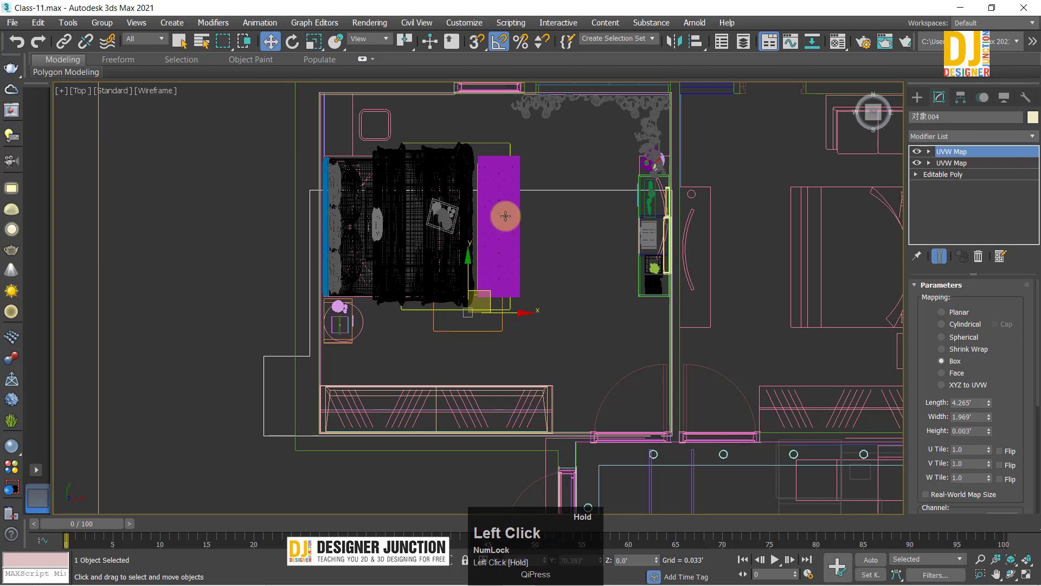
Step: Select the vertices along the dark wood floor's upper edge and try to stretch the floor by moving them
middle_drag(505, 216, 506, 281)
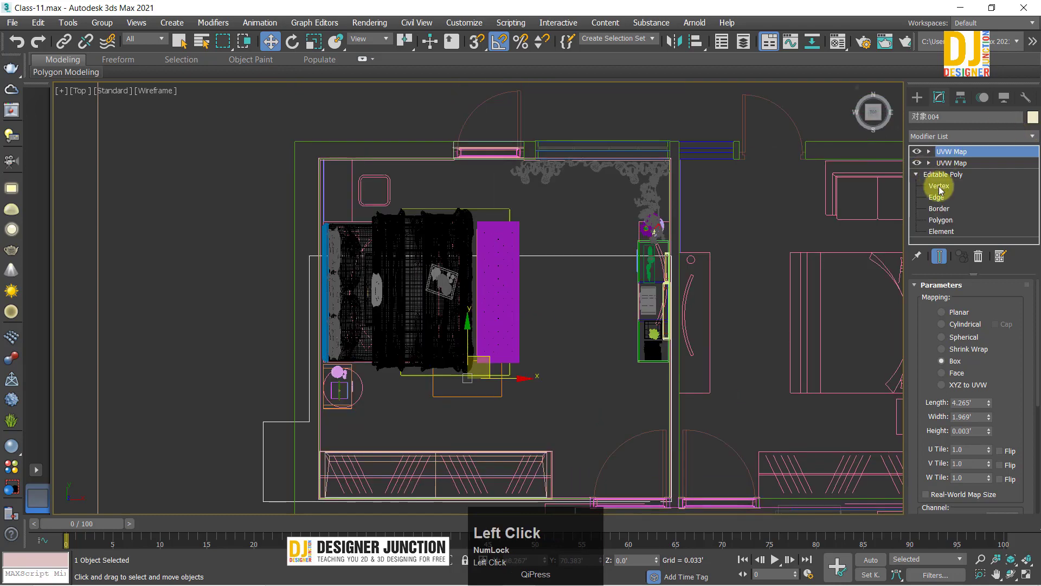
middle_drag(243, 160, 233, 191)
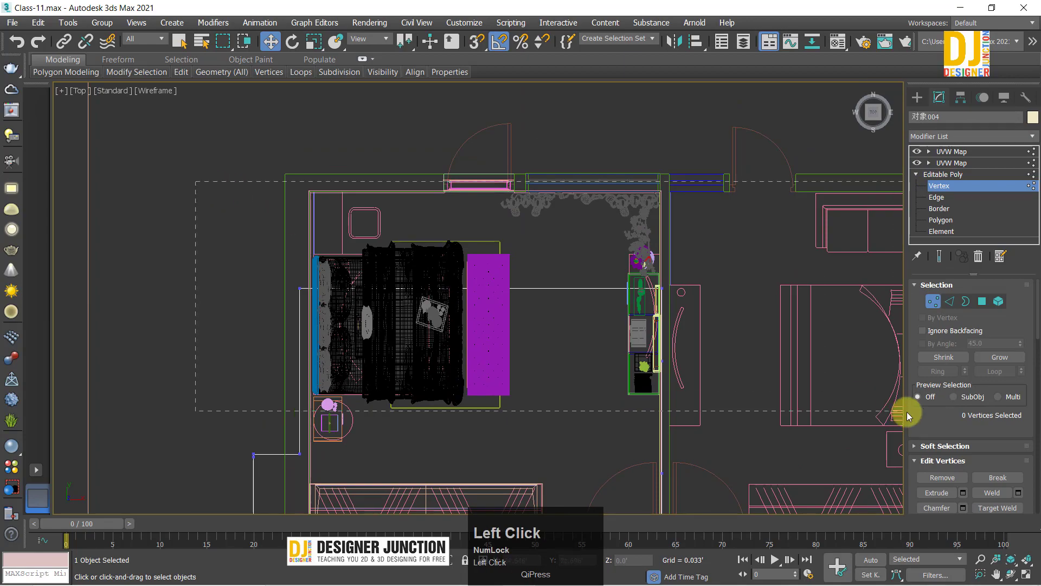
drag(907, 412, 907, 413)
key(alt+w)
middle_click(271, 405)
key(alt+w)
key(z)
alt+middle_drag(632, 251, 539, 323)
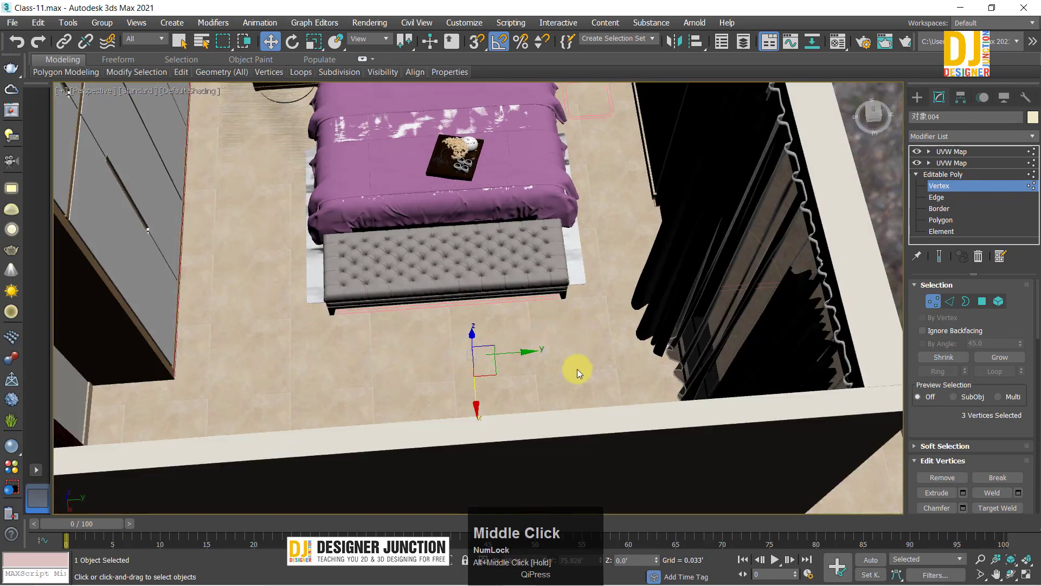
drag(533, 355, 915, 190)
click(970, 154)
alt+middle_drag(509, 262, 835, 270)
Step: Isolate the dark wood floor, stretch one side far outward by its three vertices, and check the wood texture with the UVW Map
key(alt+q)
key(ctrl+z)
key(alt+q)
middle_drag(376, 286, 437, 302)
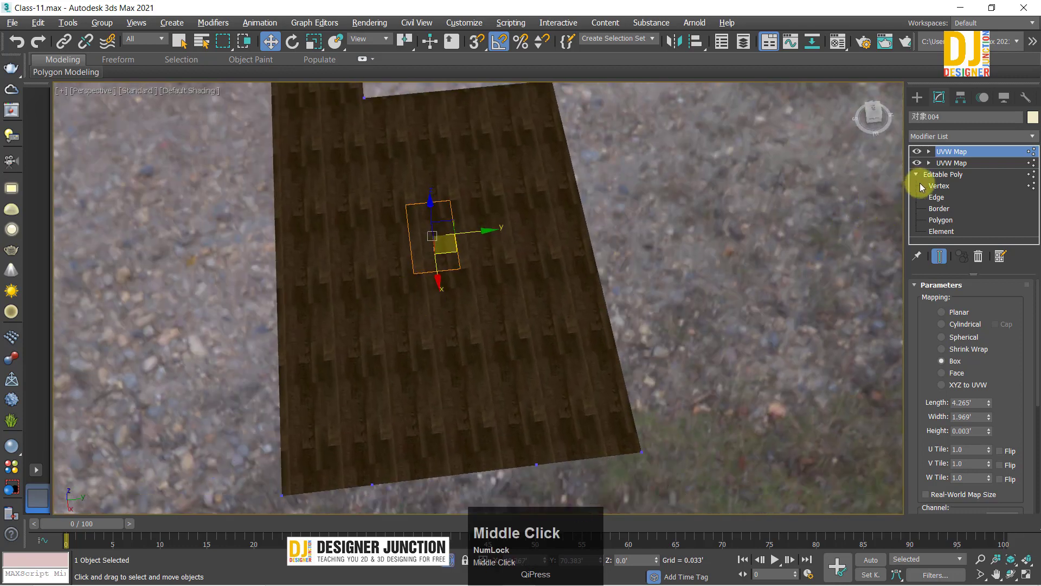
middle_drag(319, 256, 308, 255)
ctrl+alt+middle_drag(430, 251, 445, 285)
middle_drag(463, 234, 414, 246)
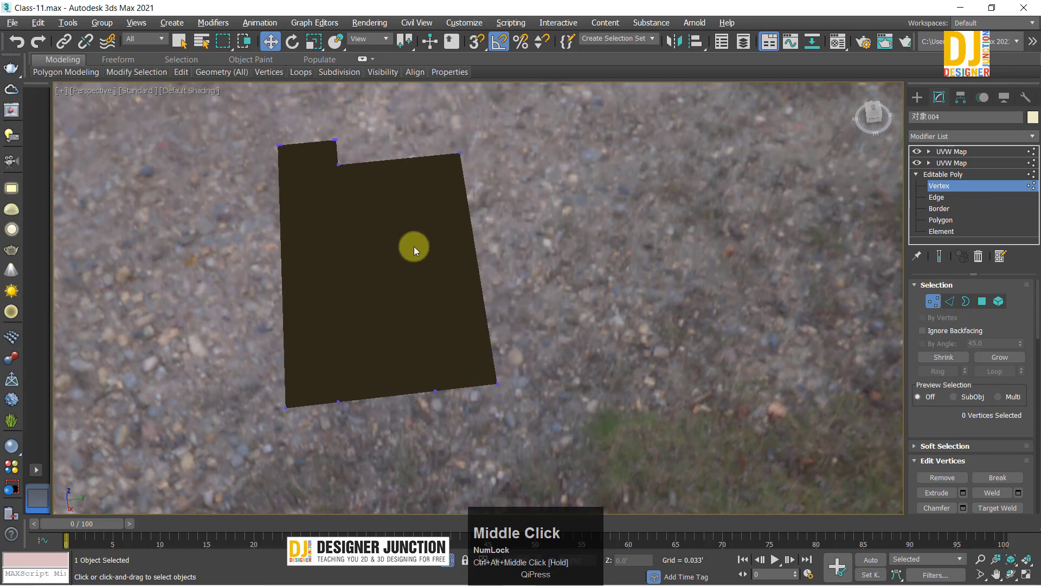
drag(508, 299, 1026, 220)
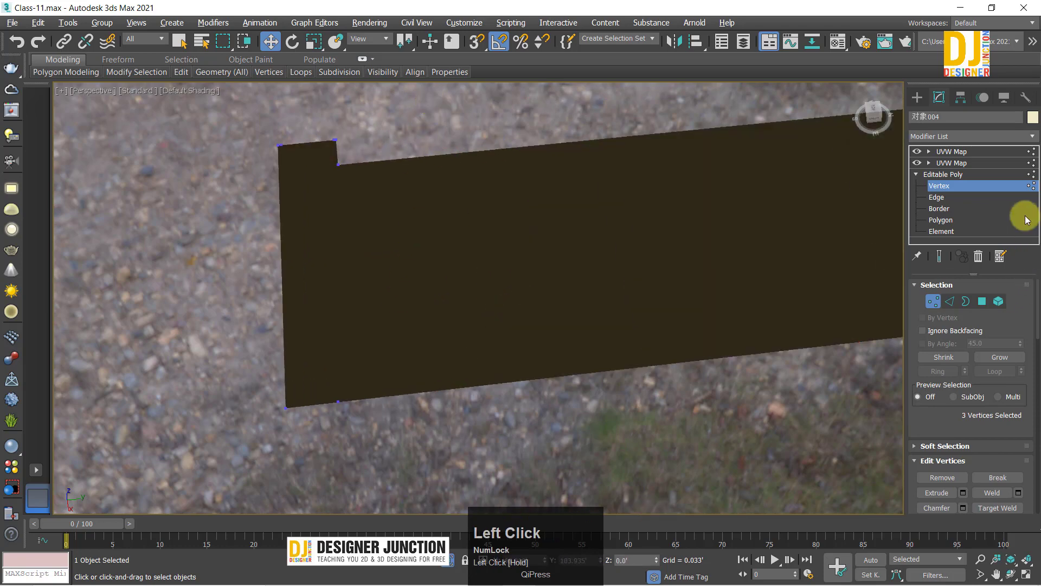
click(956, 154)
middle_drag(586, 287, 505, 302)
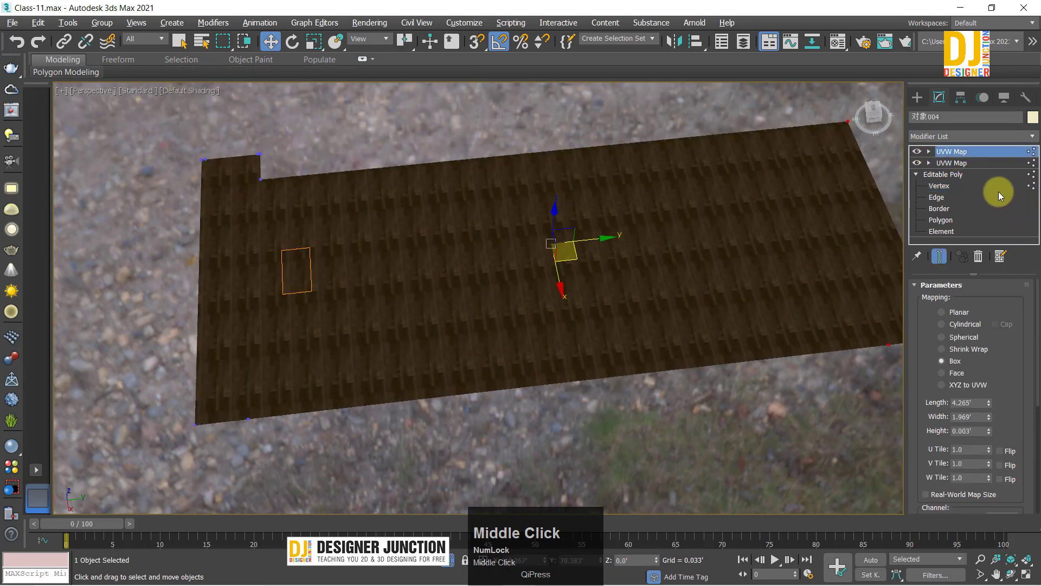
Step: Delete one of the dark wood floor's UVW Map modifiers, restore it, and undo the floor's stretch
click(978, 256)
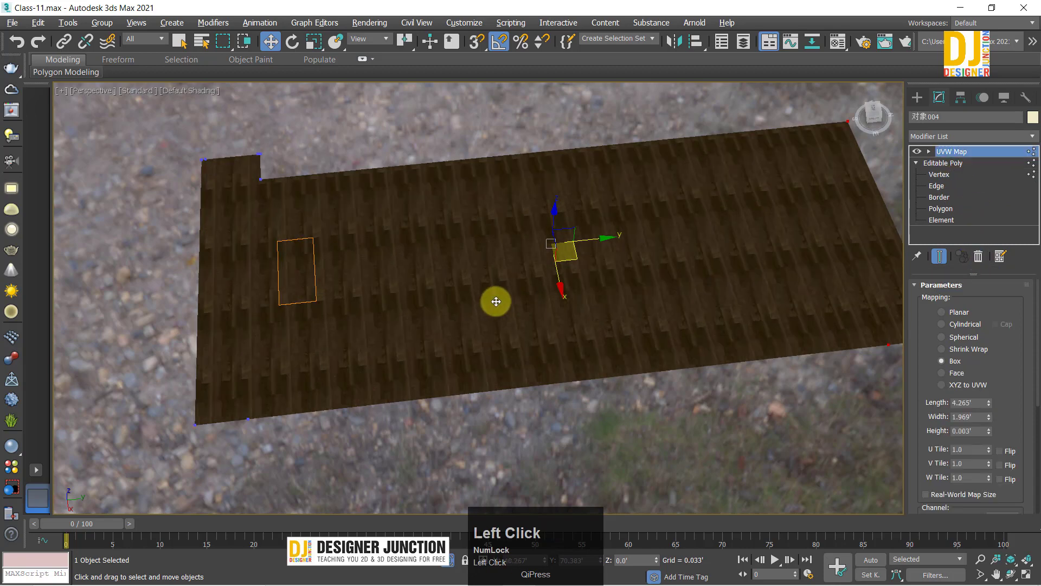
key(ctrl+z)
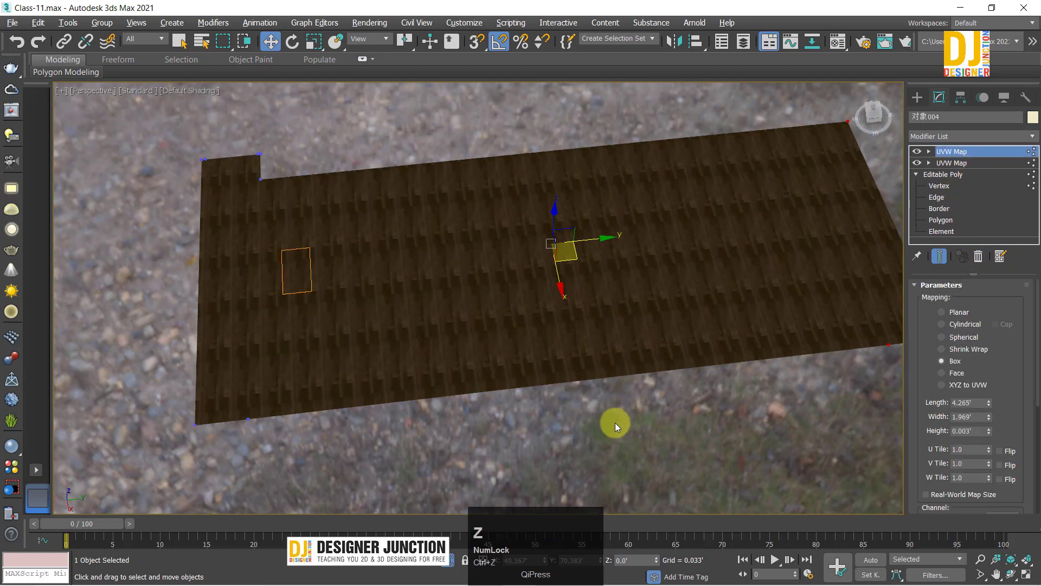
alt+middle_drag(279, 280, 688, 300)
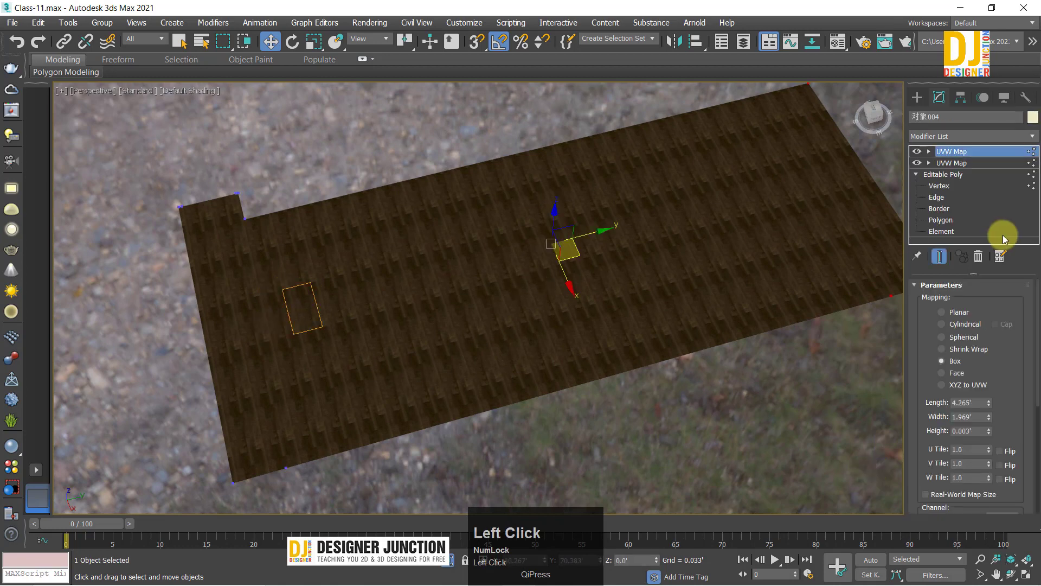
key(ctrl+z)
key(ctrl+z)
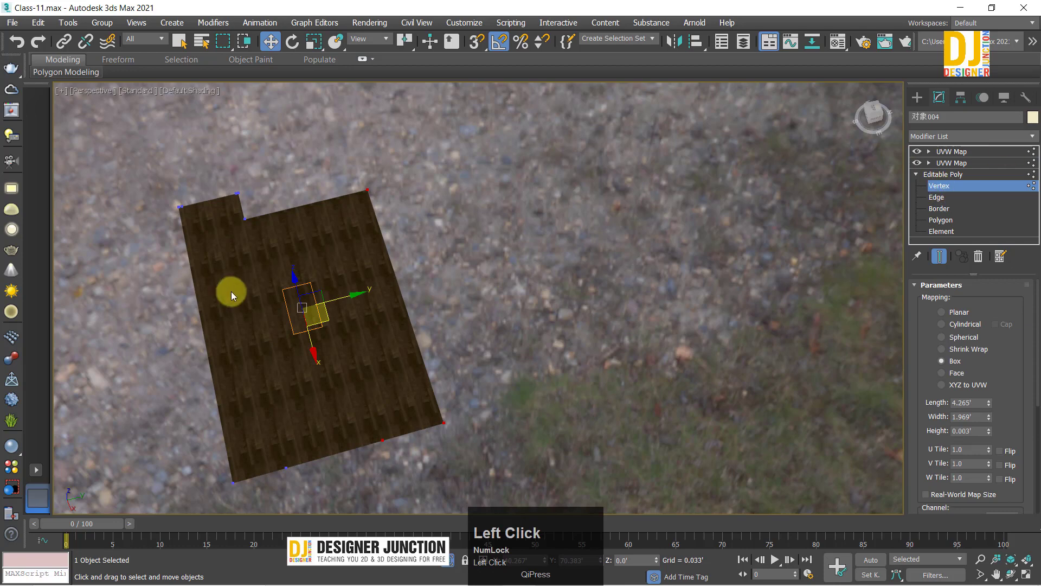
Step: Leave isolation and move the dark wood floor's upper vertices to the bedroom's upper wall in the top view
key(alt+w)
key(alt+w)
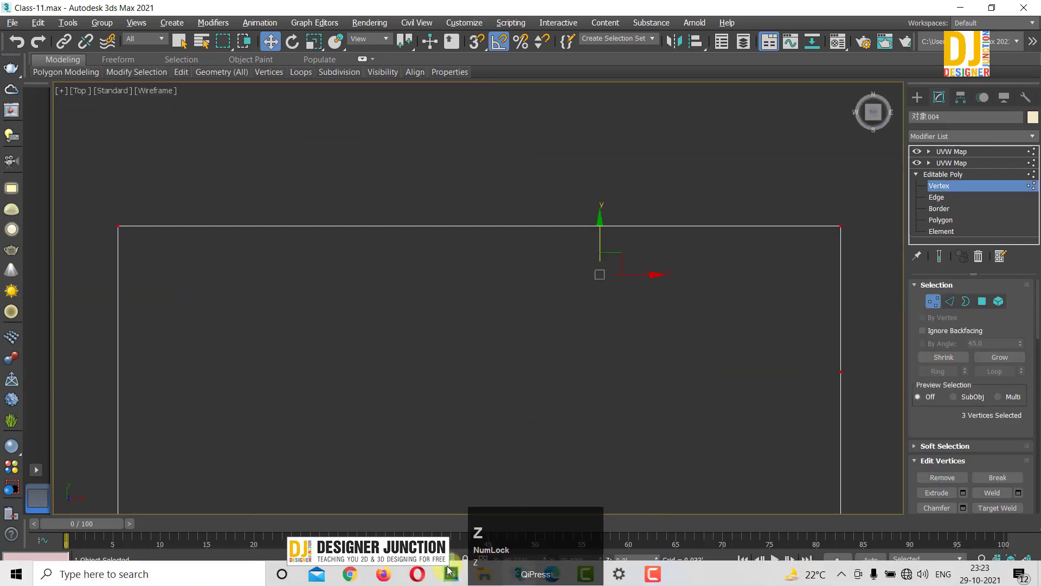
click(449, 562)
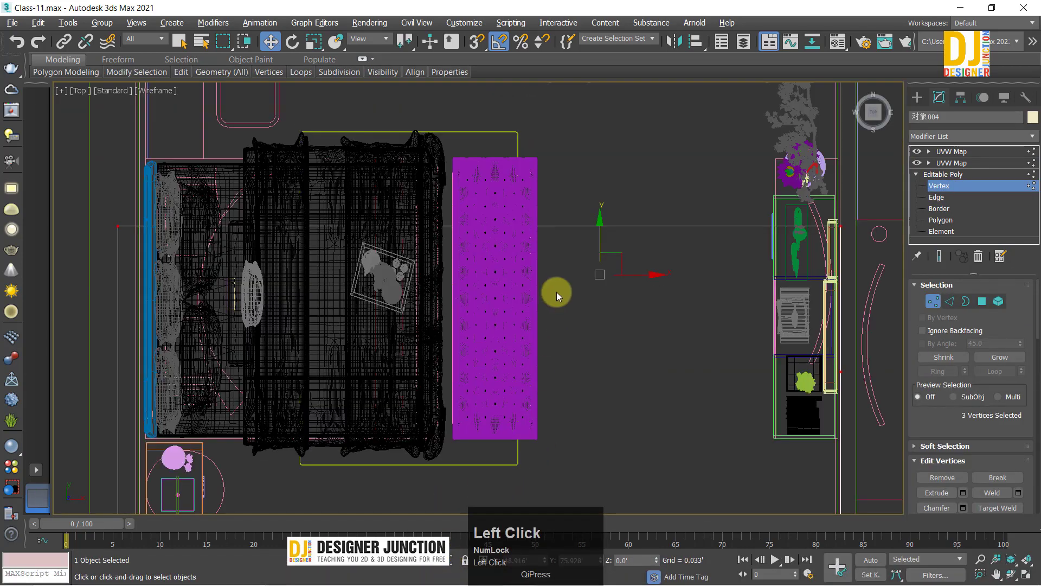
ctrl+alt+middle_drag(523, 245, 490, 347)
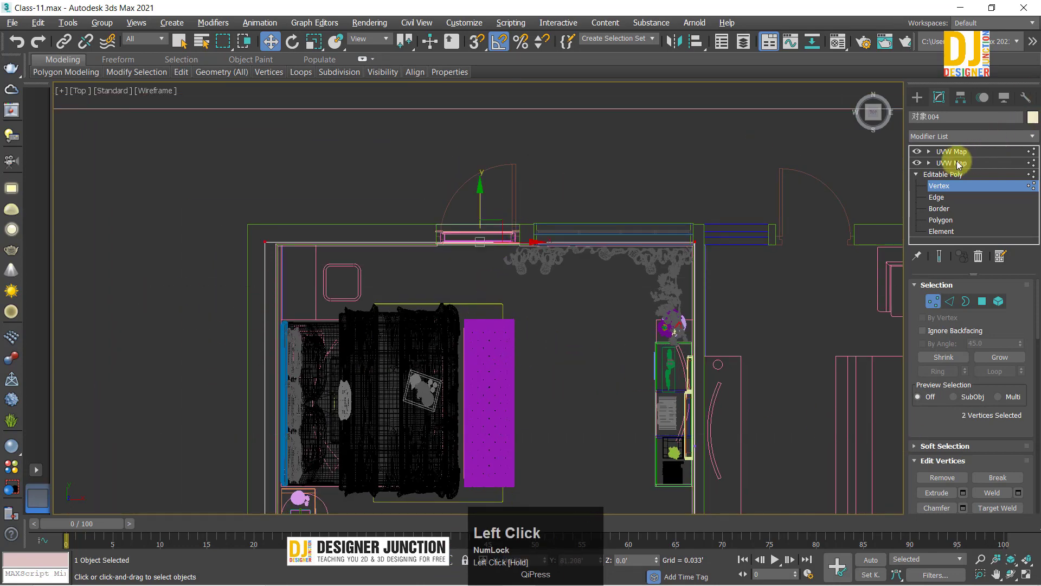
click(524, 395)
Step: Select the dark wood floor and raise it slightly to Z 0.053' in the left view
key(alt+w)
key(alt+w)
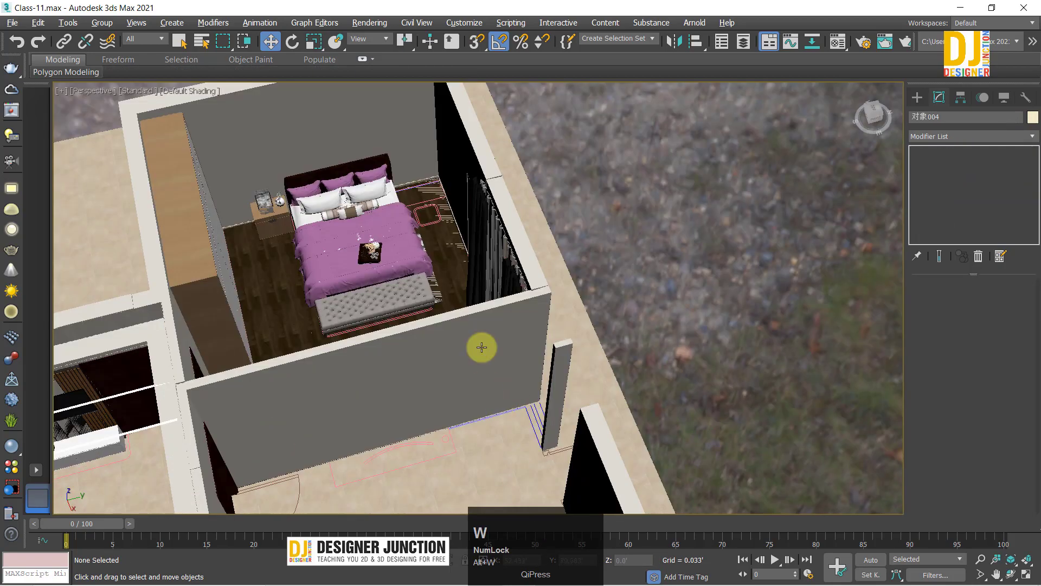
alt+middle_drag(481, 348, 577, 300)
scroll(390, 337, up, 1)
alt+middle_drag(390, 336, 430, 351)
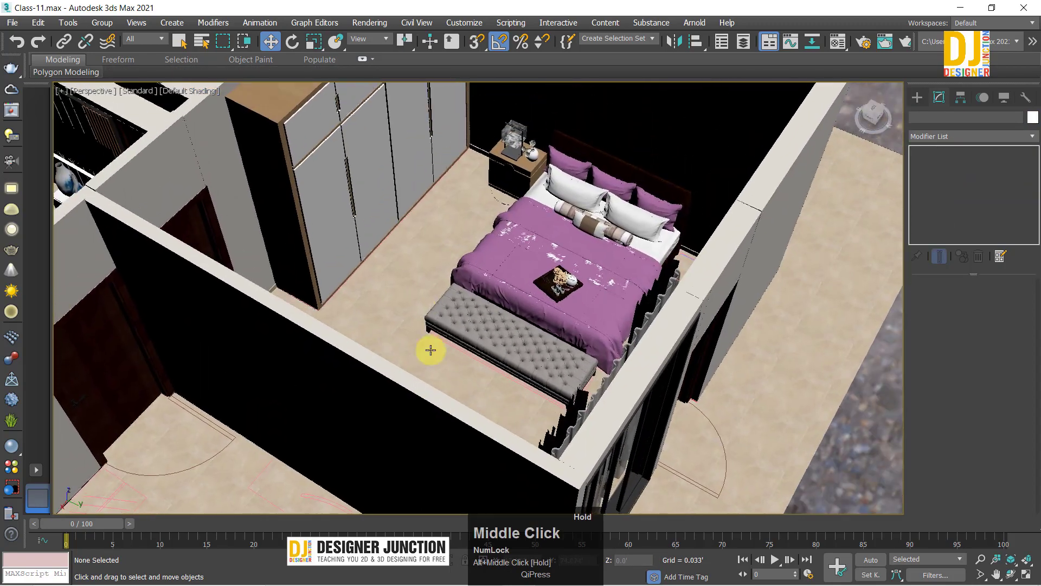
click(663, 267)
key(z)
key(alt+w)
middle_click(666, 204)
key(alt+w)
key(z)
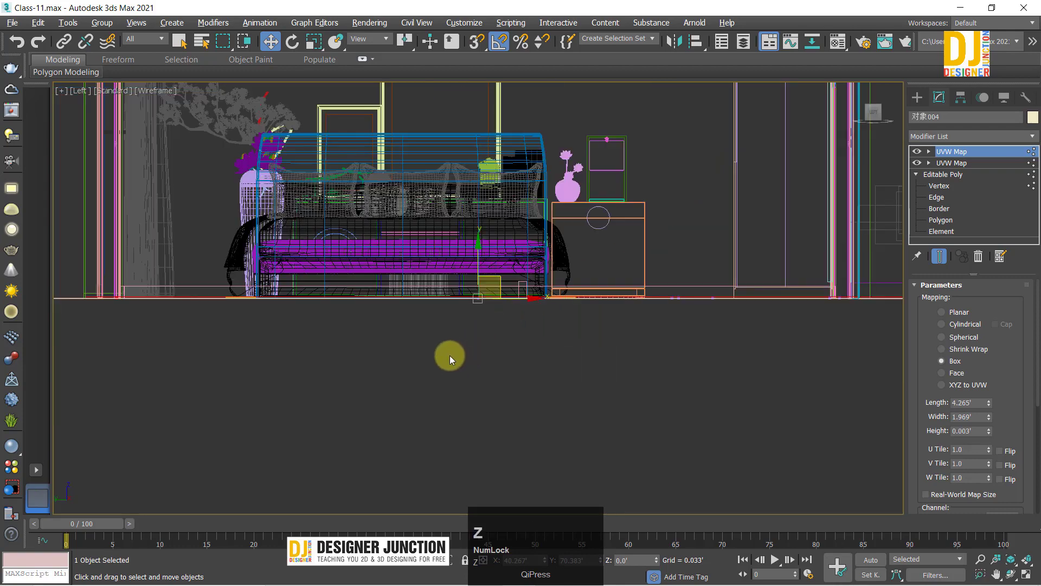
scroll(459, 292, up, 2)
scroll(459, 292, up, 8)
scroll(582, 271, down, 1)
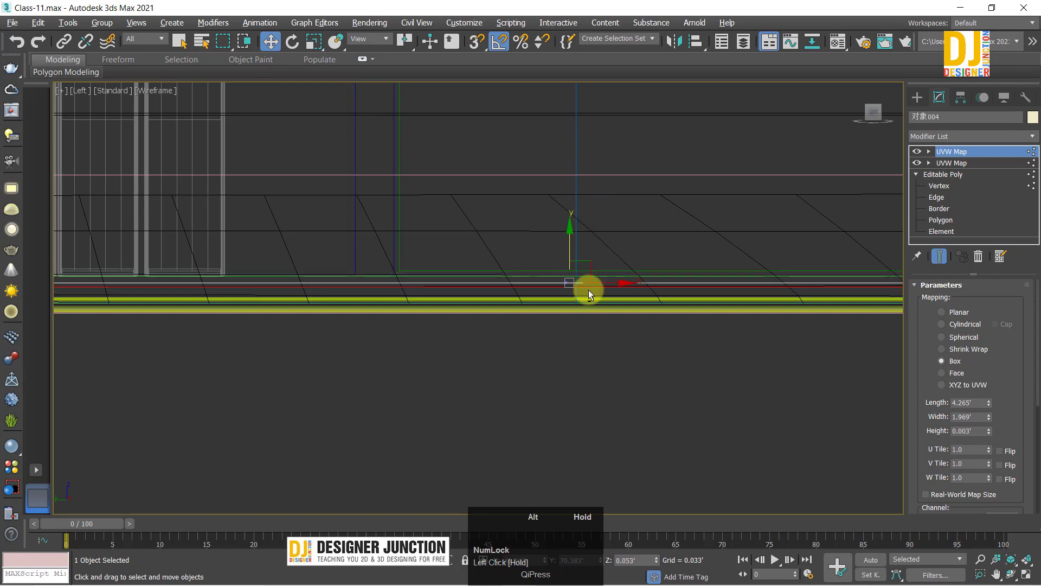
Step: Isolate the dark wood floor with the beige base floor, adjust its height to sit just above the base, and leave isolation
key(alt+w)
key(alt+w)
alt+middle_drag(476, 325, 658, 316)
key(alt+w)
key(alt+w)
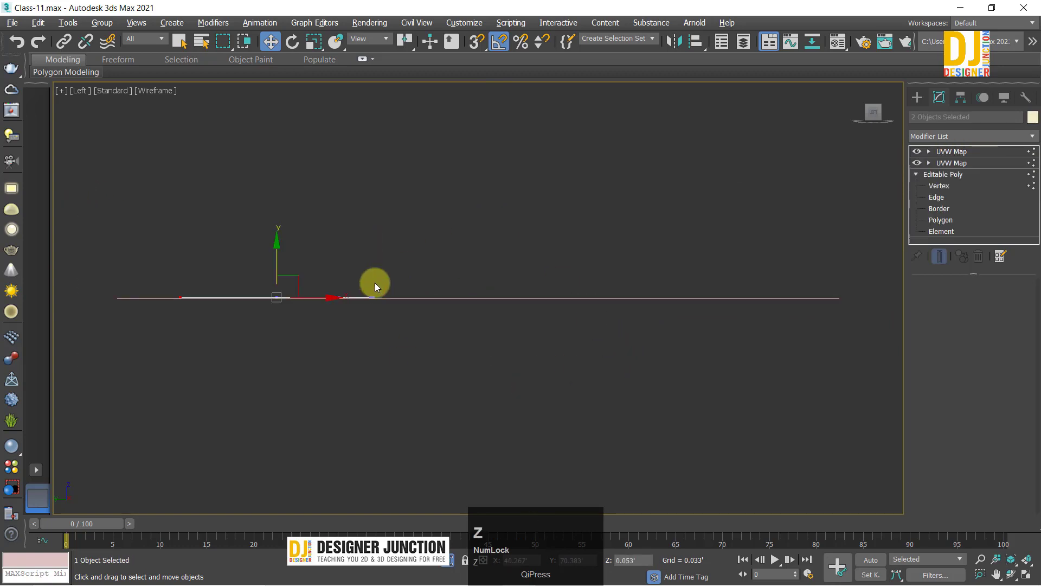
ctrl+alt+middle_drag(496, 320, 452, 155)
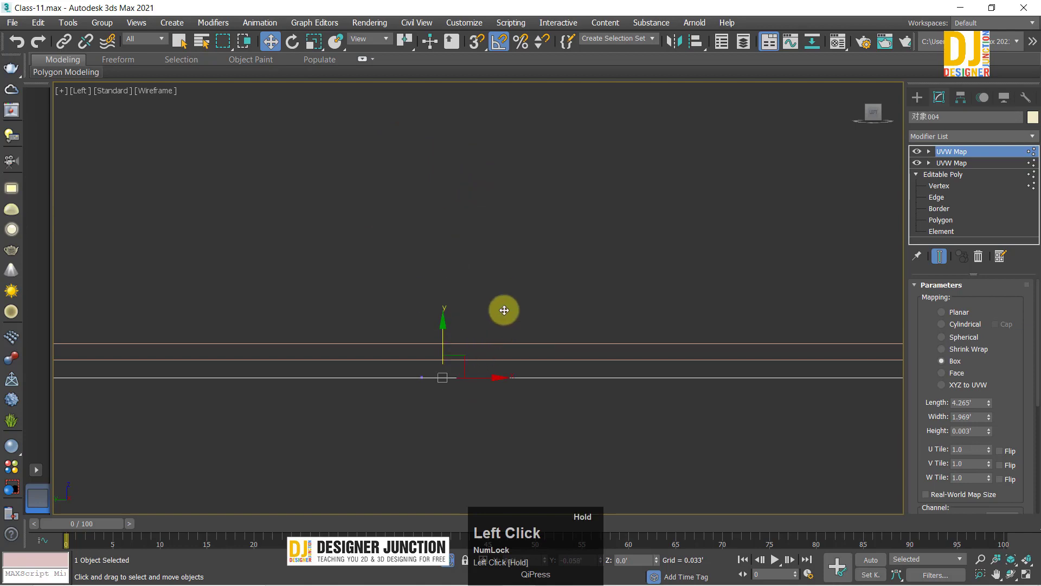
click(560, 403)
key(alt+w)
key(alt+w)
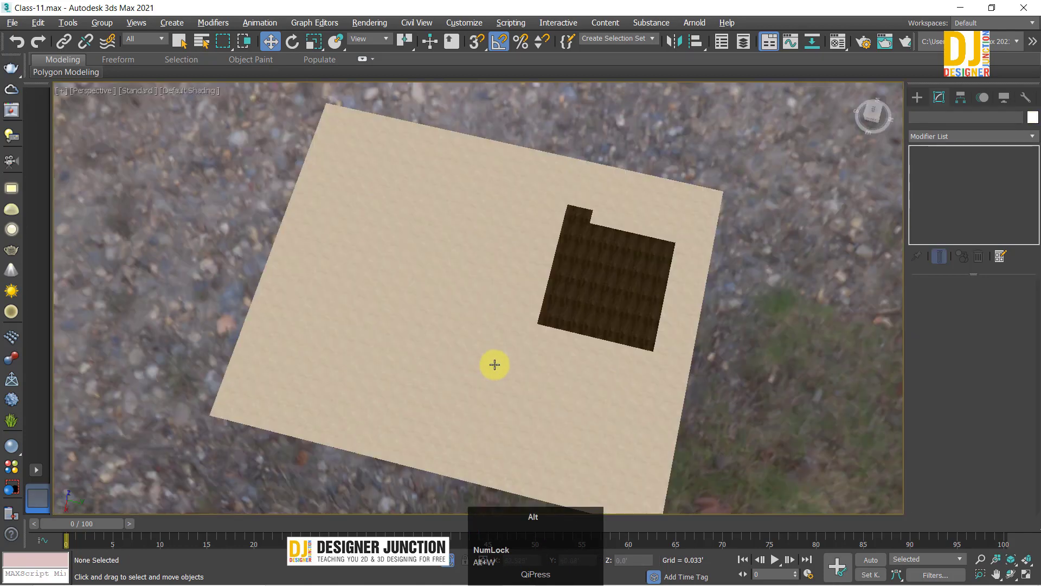
mouse_move(495, 365)
alt+middle_down()
mouse_move(385, 395)
mouse_move(452, 573)
mouse_move(502, 360)
alt+middle_up()
click(502, 359)
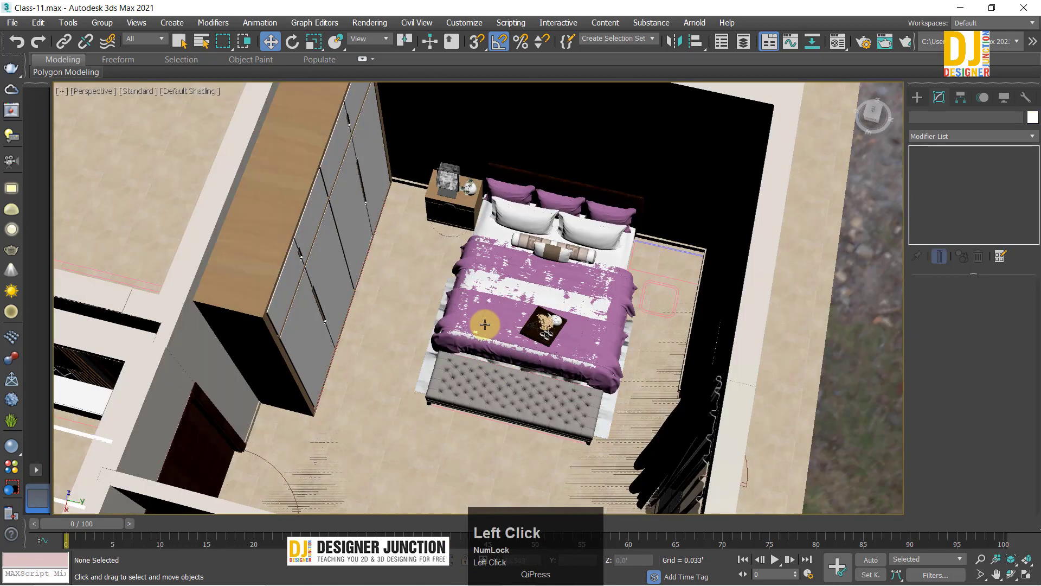
Step: Examine the bedroom and the spare door, panel and frame models placed outside the apartment
alt+middle_drag(485, 324, 383, 407)
click(550, 276)
key(z)
ctrl+click(647, 189)
alt+middle_drag(647, 191, 314, 256)
key(z)
alt+middle_drag(472, 240, 487, 199)
drag(514, 182, 515, 186)
key(z)
alt+middle_drag(504, 190, 602, 214)
click(690, 239)
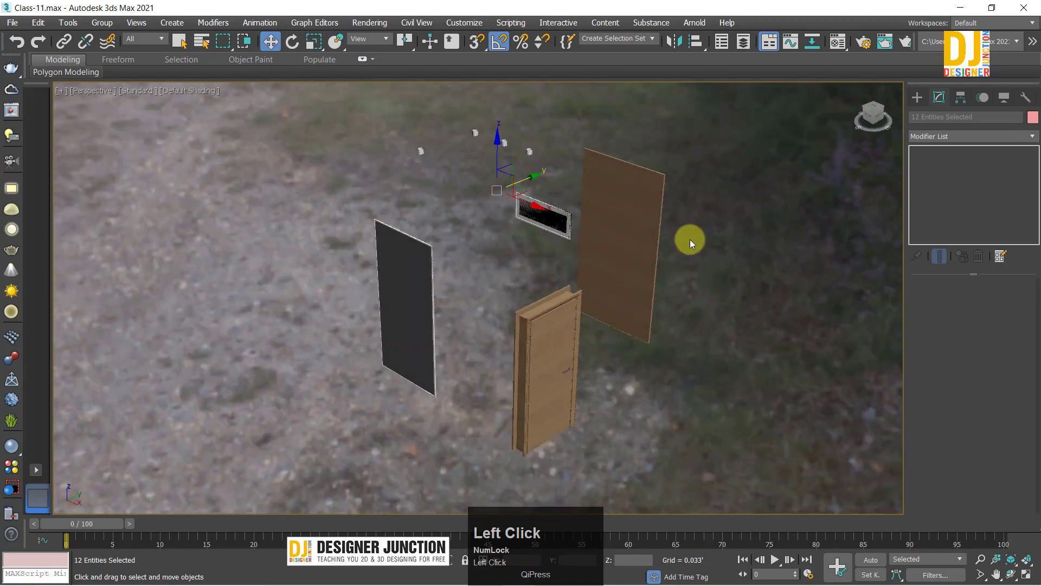
key(z)
alt+middle_drag(498, 282, 459, 301)
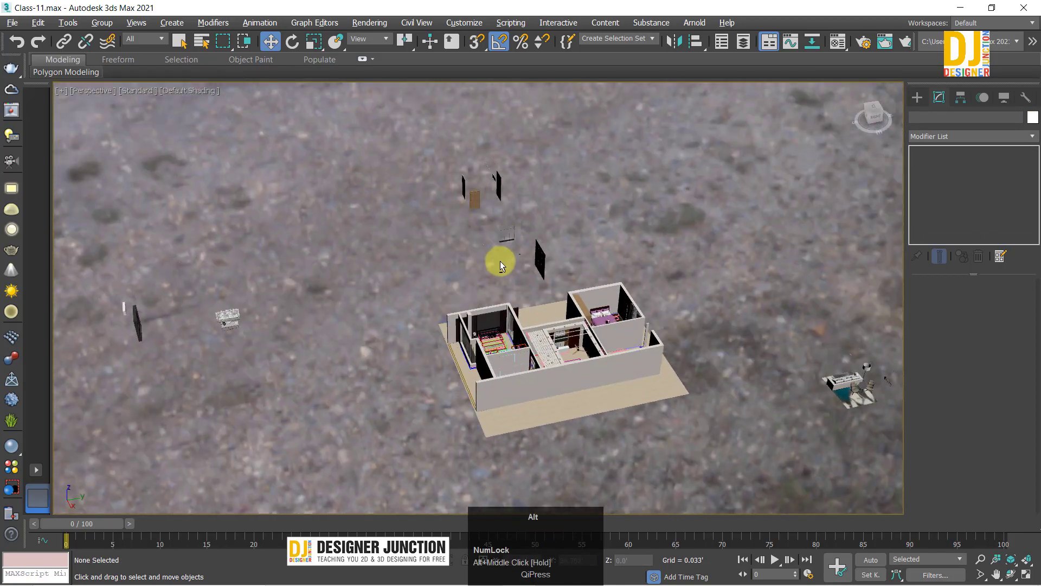
Step: Examine the remaining furniture, sofa, table and window models scattered around the apartment
alt+middle_drag(500, 261, 577, 241)
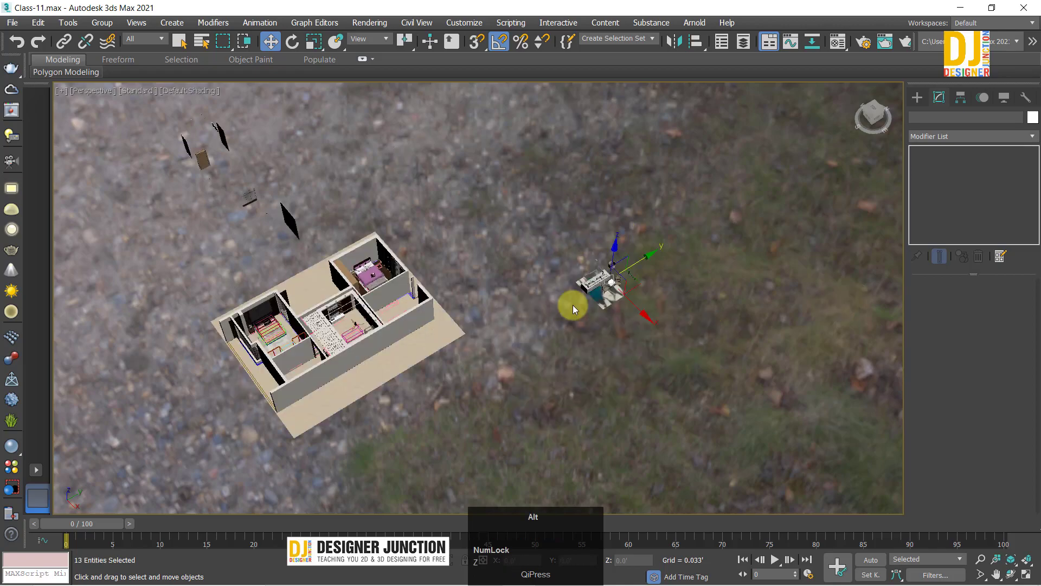
key(z)
alt+middle_drag(573, 305, 646, 279)
click(646, 278)
alt+middle_drag(521, 282, 767, 230)
key(z)
scroll(550, 222, up, 5)
alt+middle_drag(323, 280, 415, 288)
scroll(419, 259, down, 7)
drag(303, 333, 391, 382)
key(z)
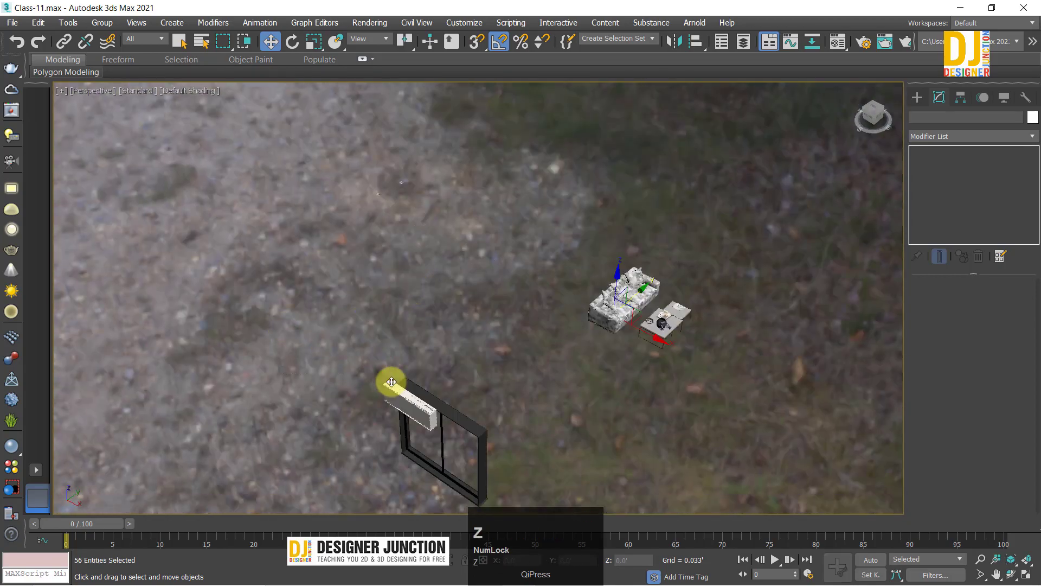
alt+middle_drag(391, 382, 432, 335)
alt+middle_drag(505, 225, 390, 277)
key(z)
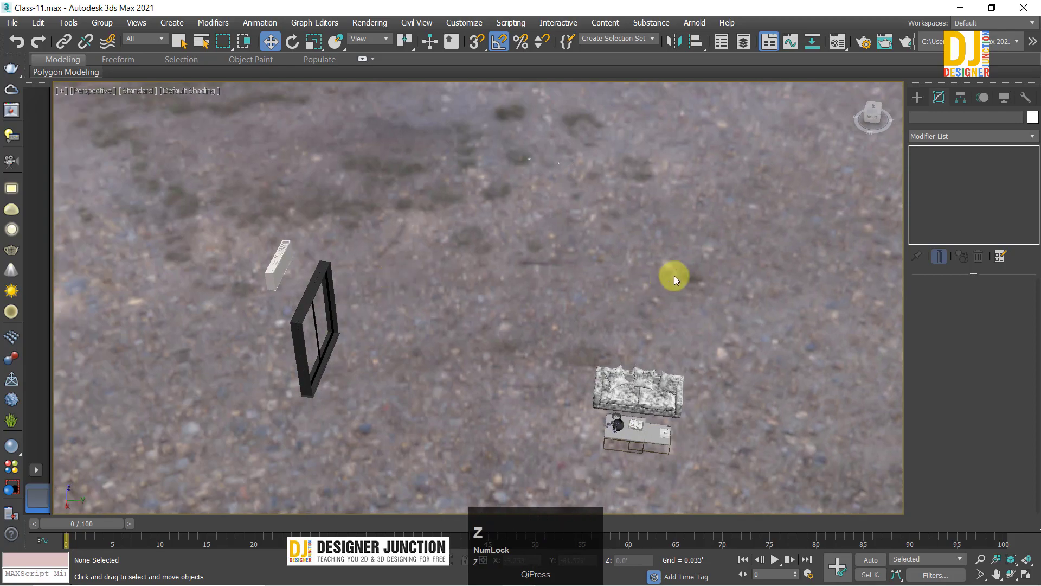
Step: Review the apartment's rooms in the top view and the bedroom's wood floor beside the bed in perspective
middle_drag(674, 274, 304, 146)
key(alt+w)
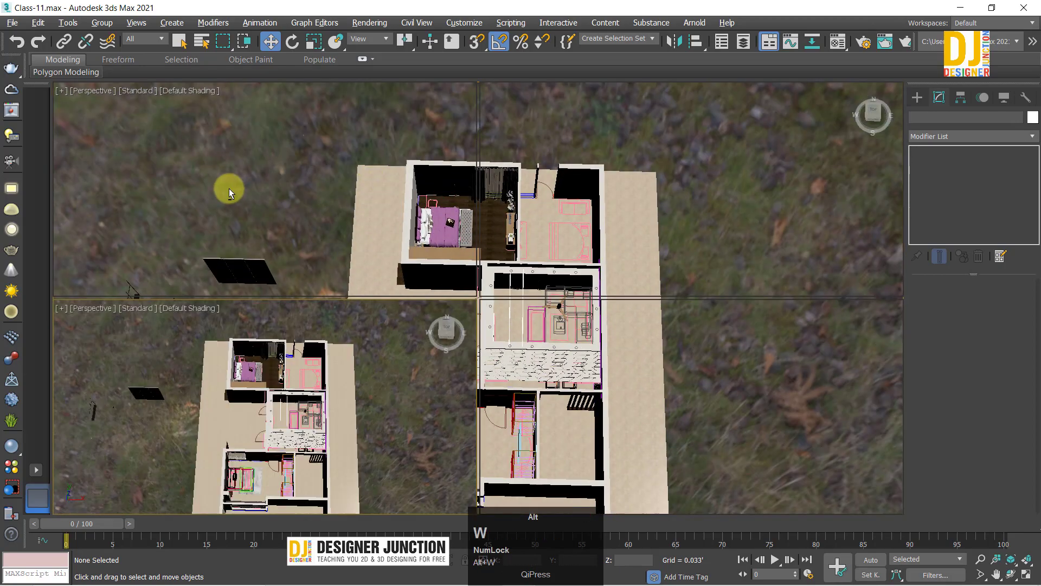
click(229, 189)
key(alt+w)
key(z)
scroll(512, 262, up, 10)
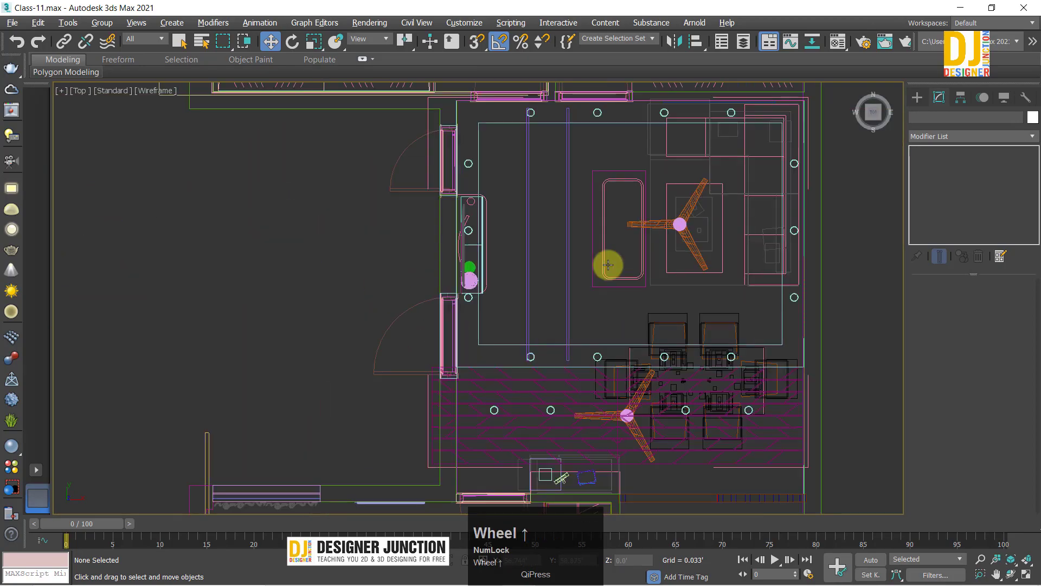
middle_drag(609, 262, 459, 328)
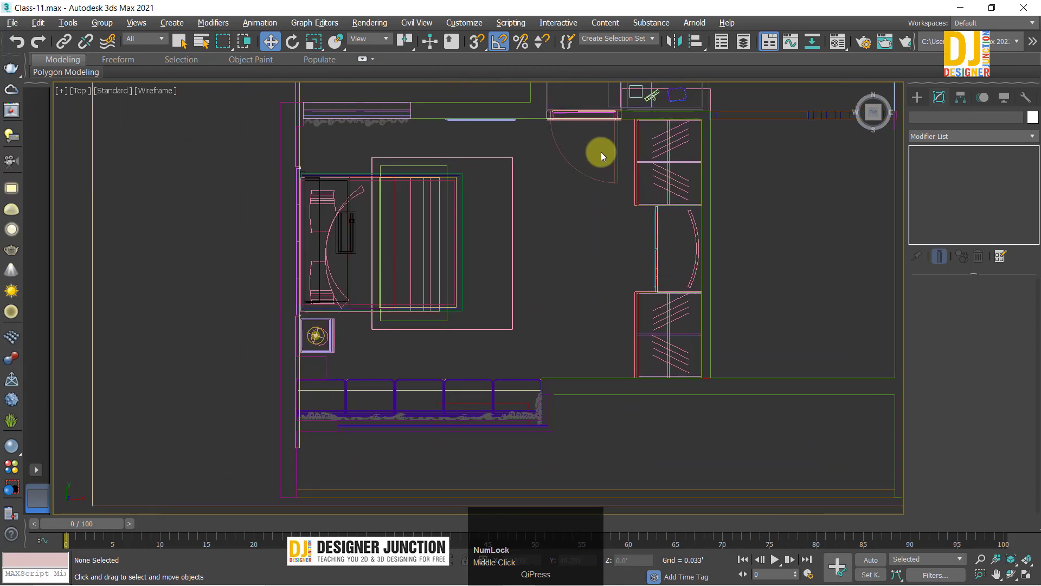
middle_drag(601, 152, 576, 338)
ctrl+alt+middle_drag(613, 183, 315, 408)
key(alt+w)
click(325, 401)
key(alt+w)
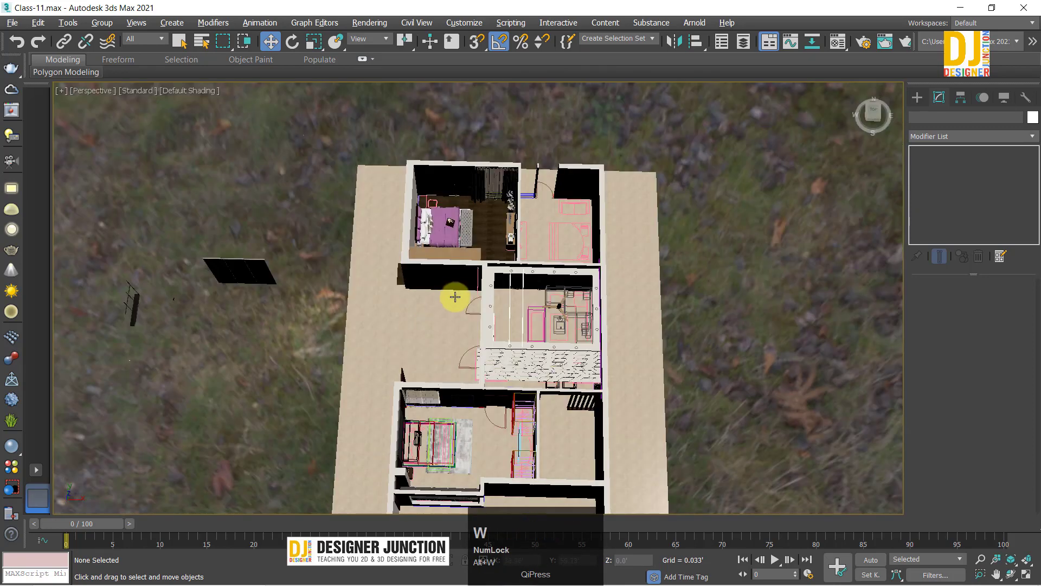
scroll(449, 156, up, 10)
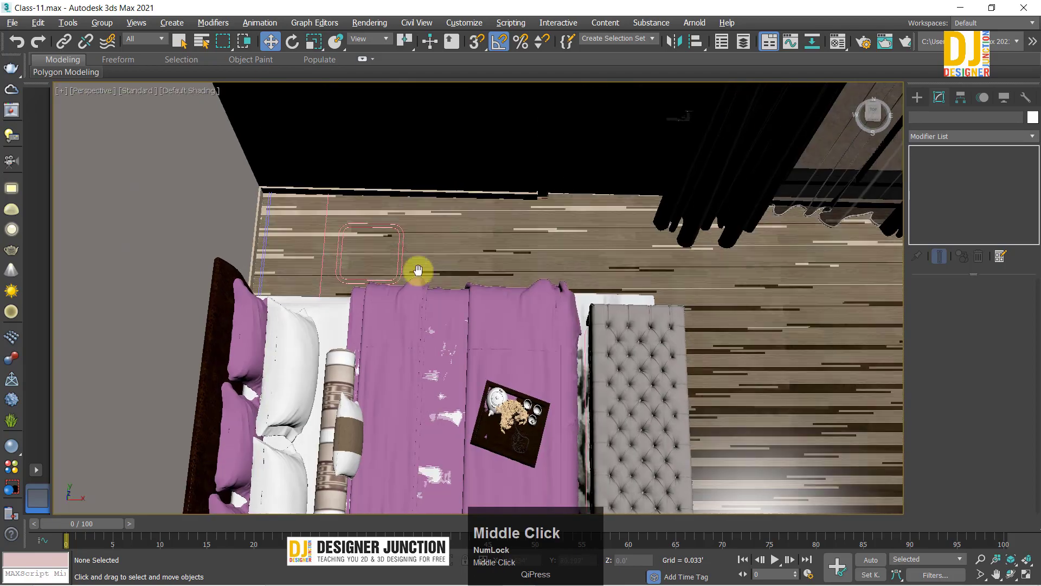
alt+middle_drag(418, 269, 539, 372)
Step: Isolate the floor-plan linework in the top view, framing the corner unit and stool beside the bed
key(alt+w)
key(alt+w)
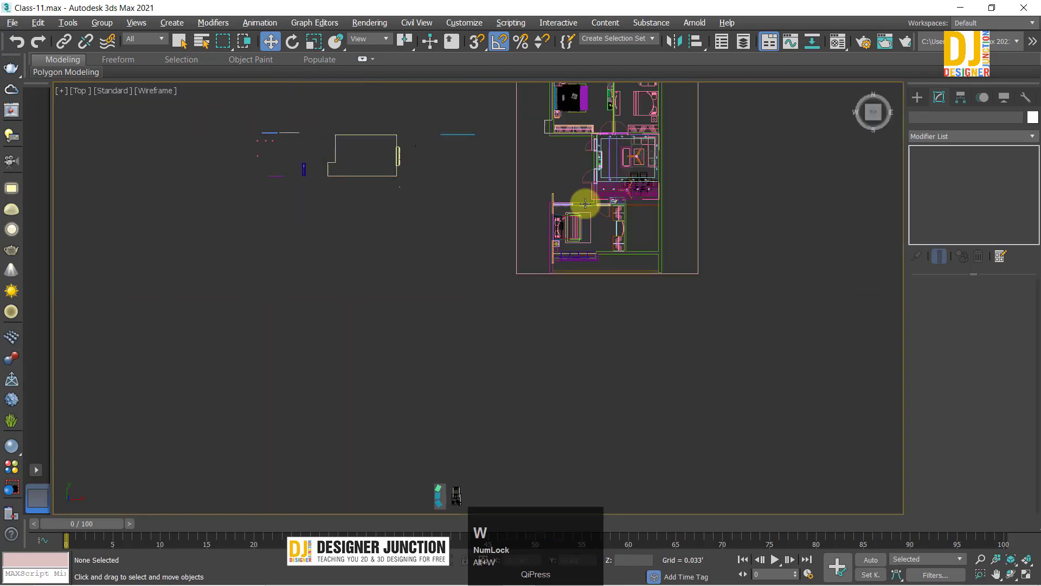
middle_drag(583, 202, 560, 343)
scroll(546, 233, up, 12)
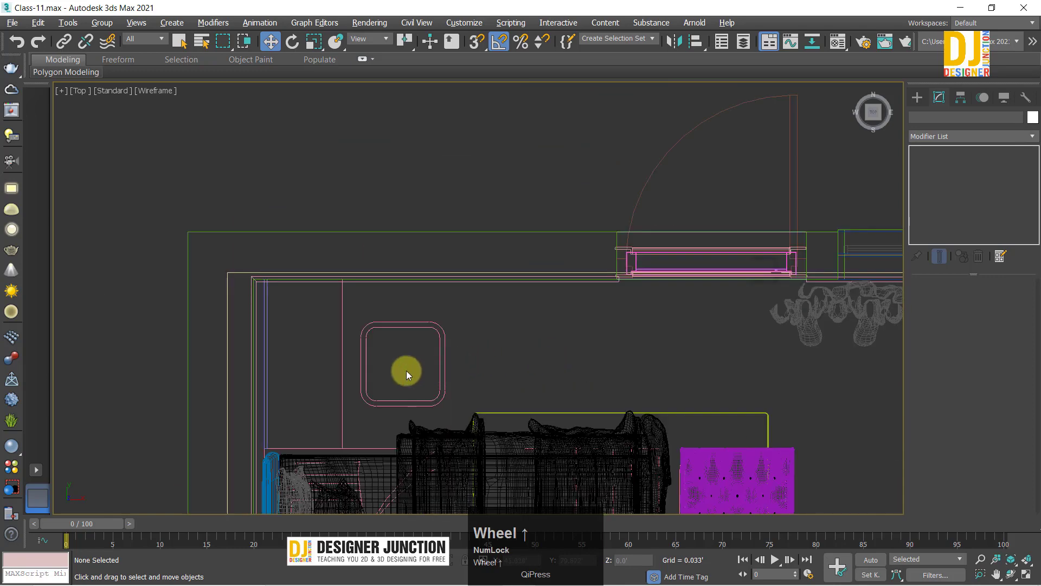
drag(323, 334, 320, 332)
key(alt+q)
click(772, 170)
scroll(376, 134, up, 6)
middle_drag(376, 135, 387, 202)
scroll(450, 236, up, 8)
Step: Draw a snapped rectangle, about 2.68 by 1.22 feet, over the corner unit's outline beside the bed
click(917, 97)
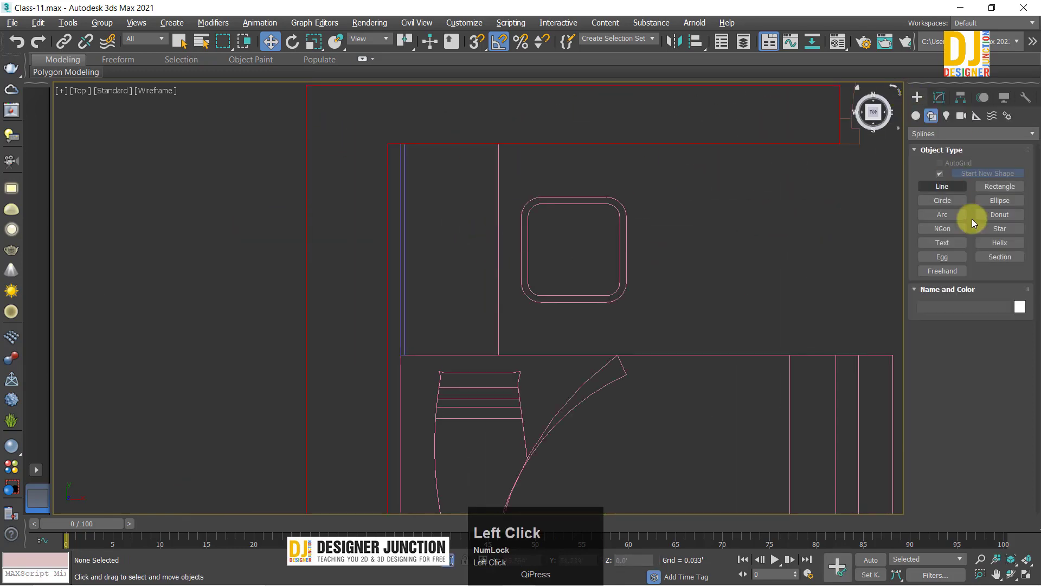
click(988, 187)
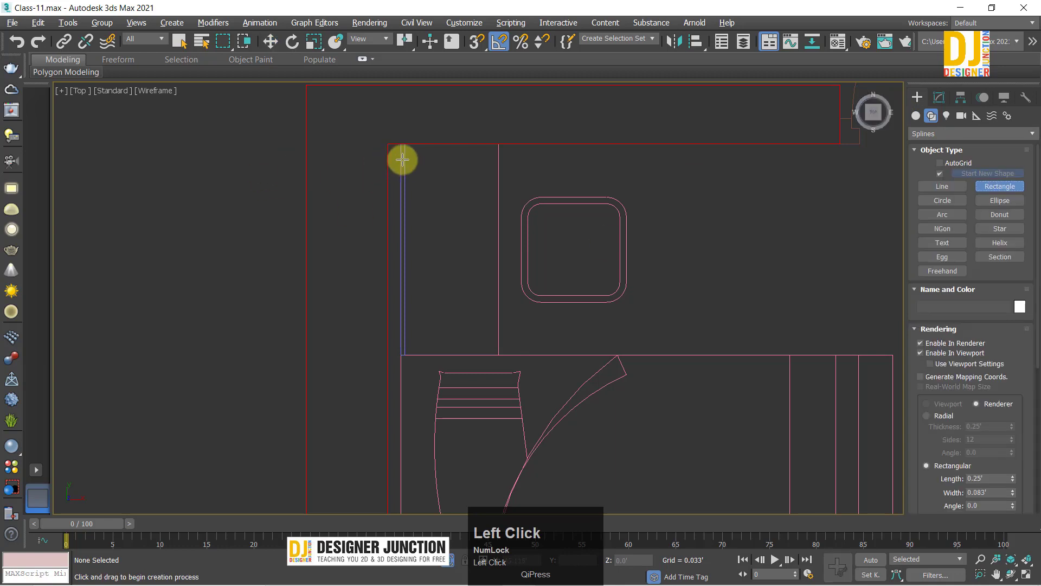
middle_drag(403, 160, 380, 79)
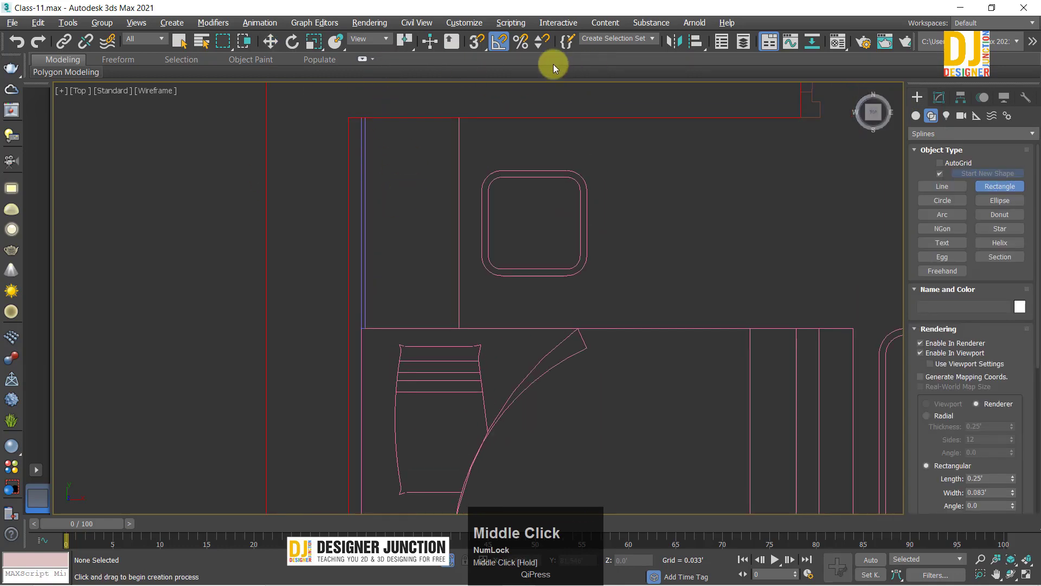
click(476, 42)
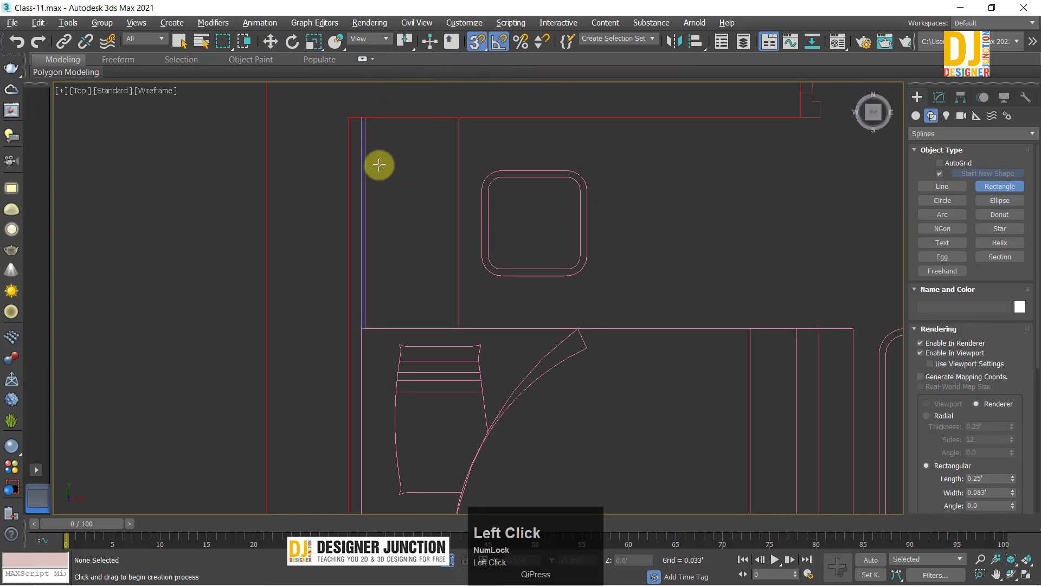
drag(423, 153, 458, 327)
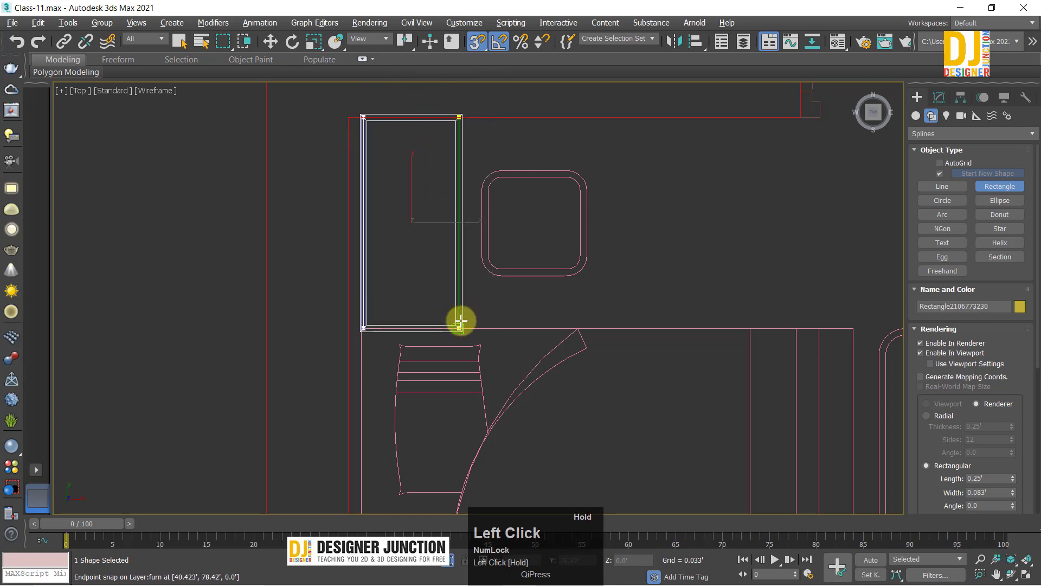
right_click(504, 193)
Step: Turn off Enable In Renderer and Enable In Viewport for the corner unit's rectangle
click(943, 97)
click(939, 283)
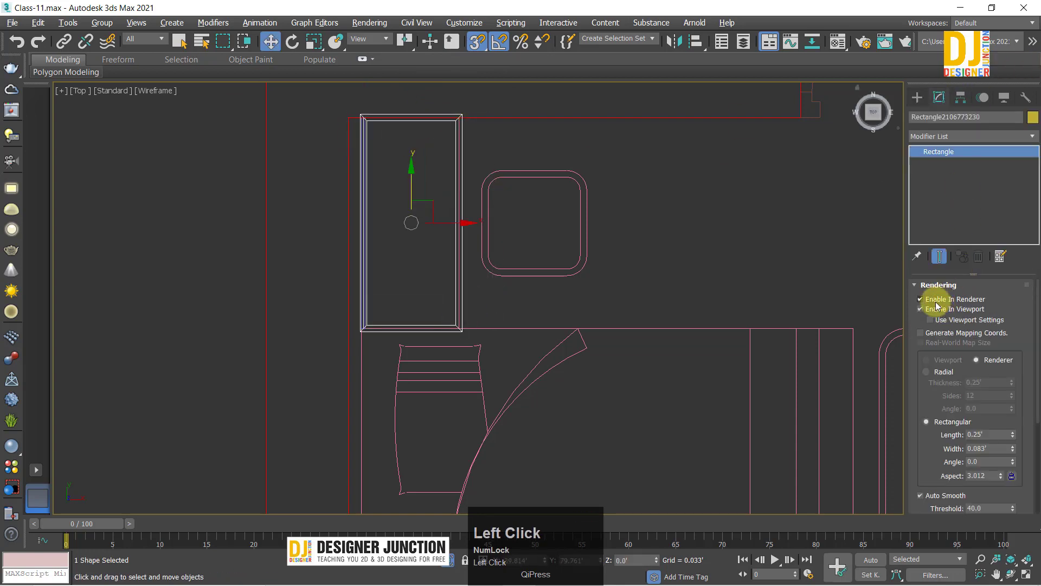
click(929, 310)
click(936, 285)
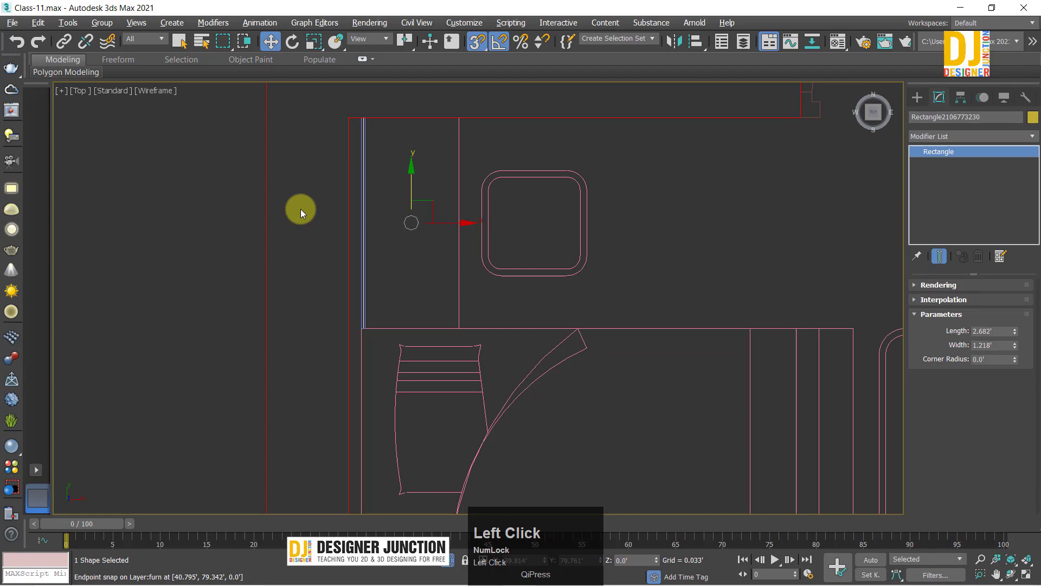
Step: Apply an Extrude modifier to the corner unit's rectangle and set its amount to 0.167 feet
key(alt+w)
middle_click(398, 406)
key(alt+w)
key(z)
mouse_move(379, 401)
alt+middle_down()
mouse_move(587, 298)
mouse_move(629, 292)
alt+middle_up()
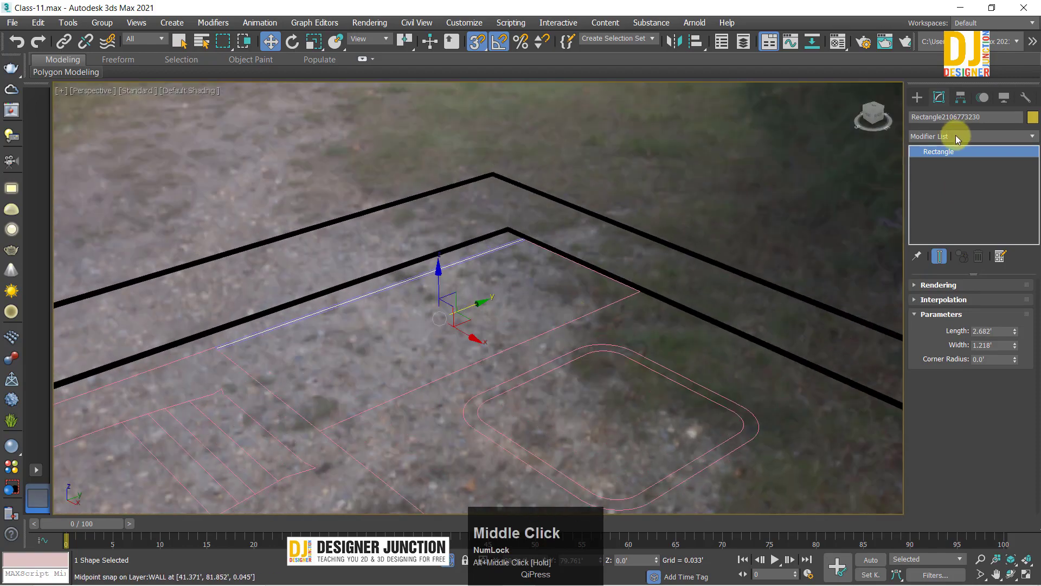
click(955, 135)
key(e)
click(944, 203)
alt+middle_drag(363, 246, 380, 236)
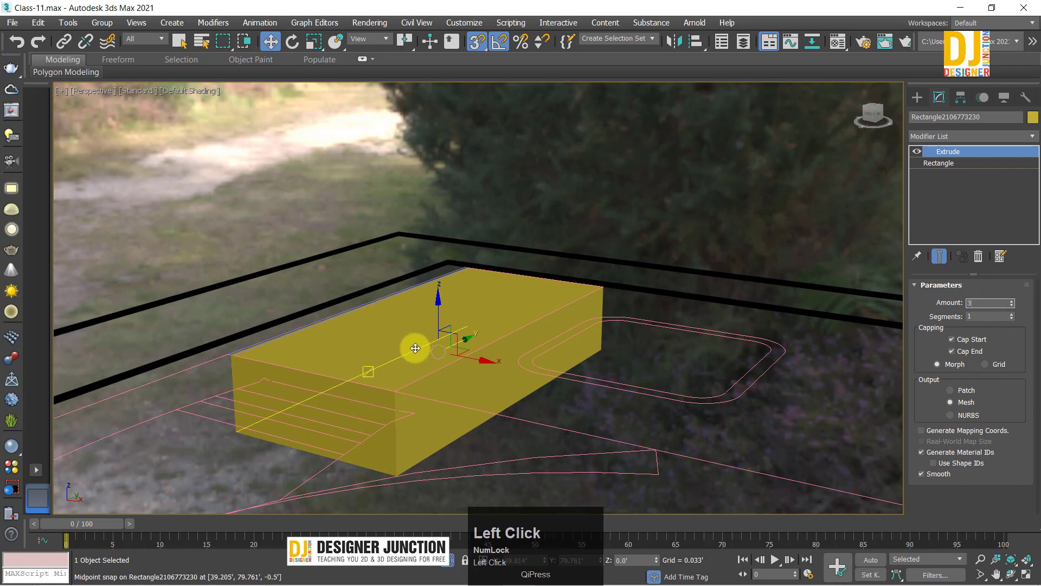
text(0.25)
key(Return)
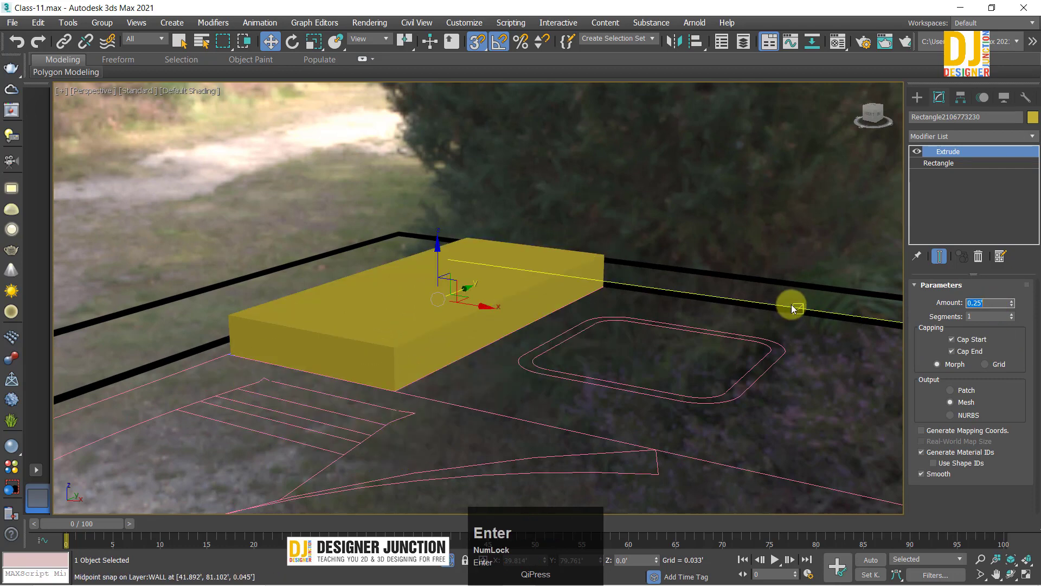
key(Return)
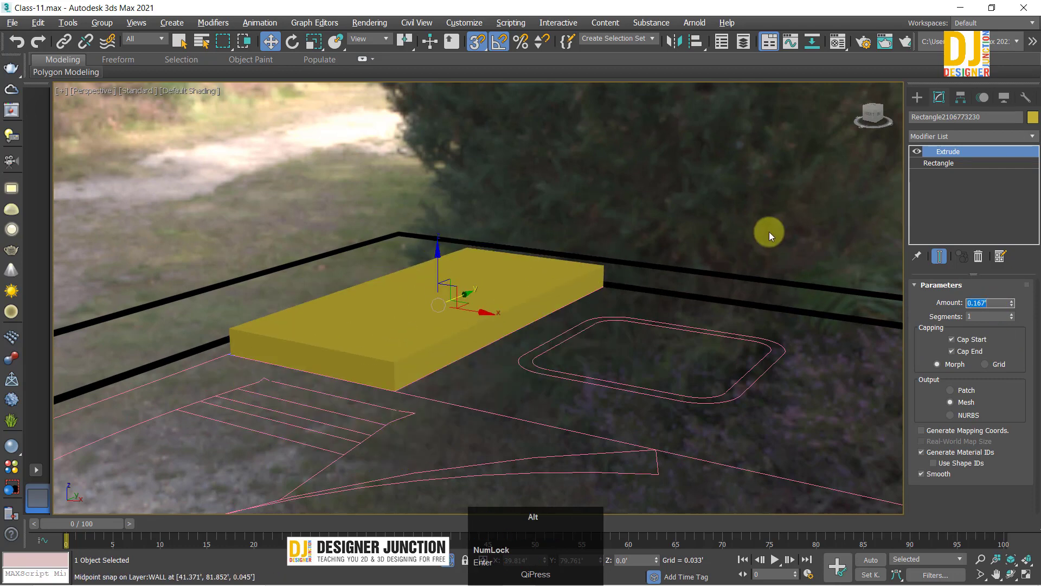
Step: In the left view, draw a reference rectangle about 1.59 feet high and 4.65 feet wide around the slab, without snapping
key(l)
key(z)
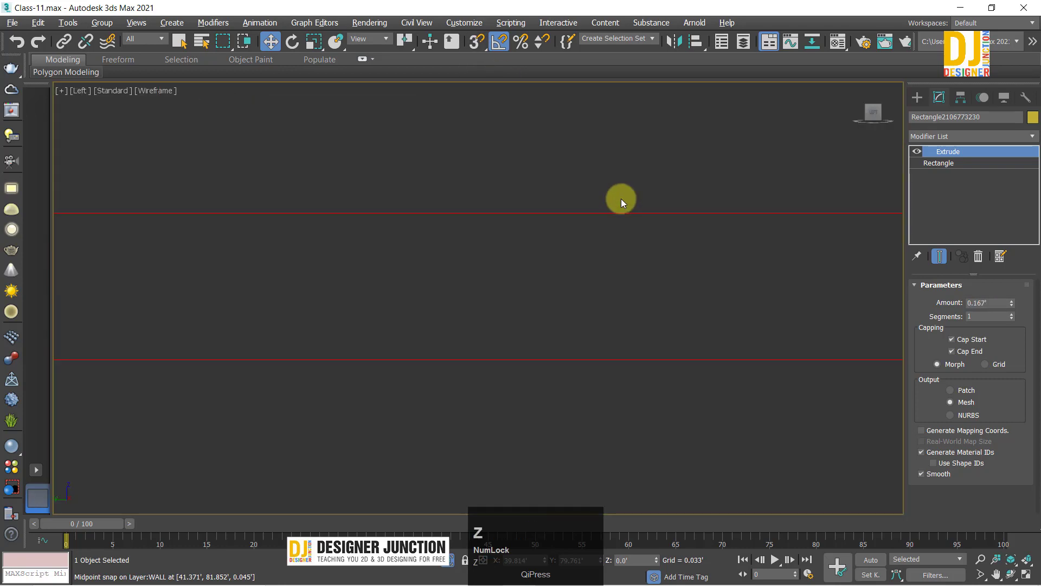
ctrl+alt+middle_drag(516, 247, 576, 269)
click(581, 328)
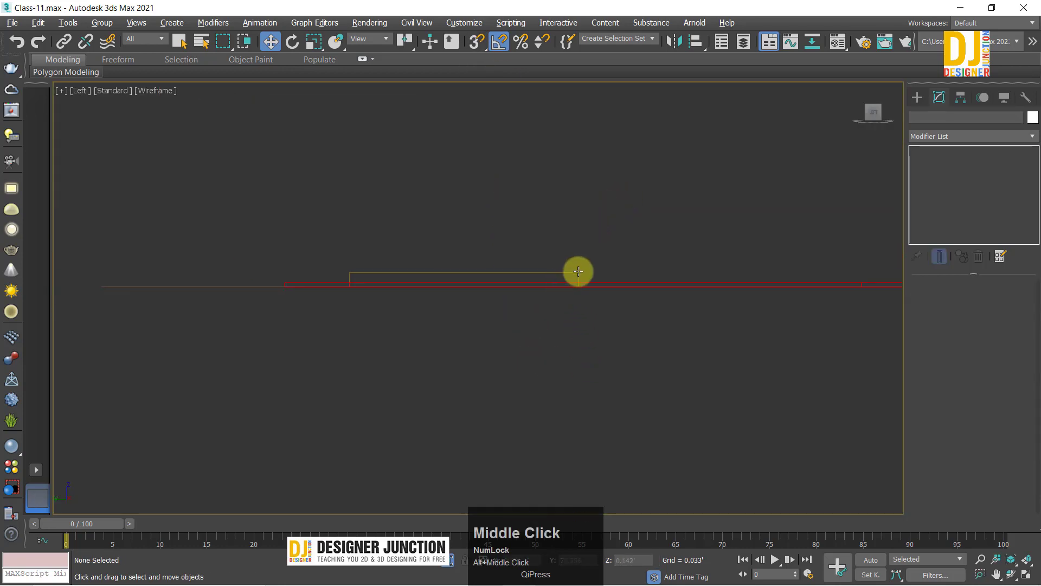
click(918, 98)
click(999, 186)
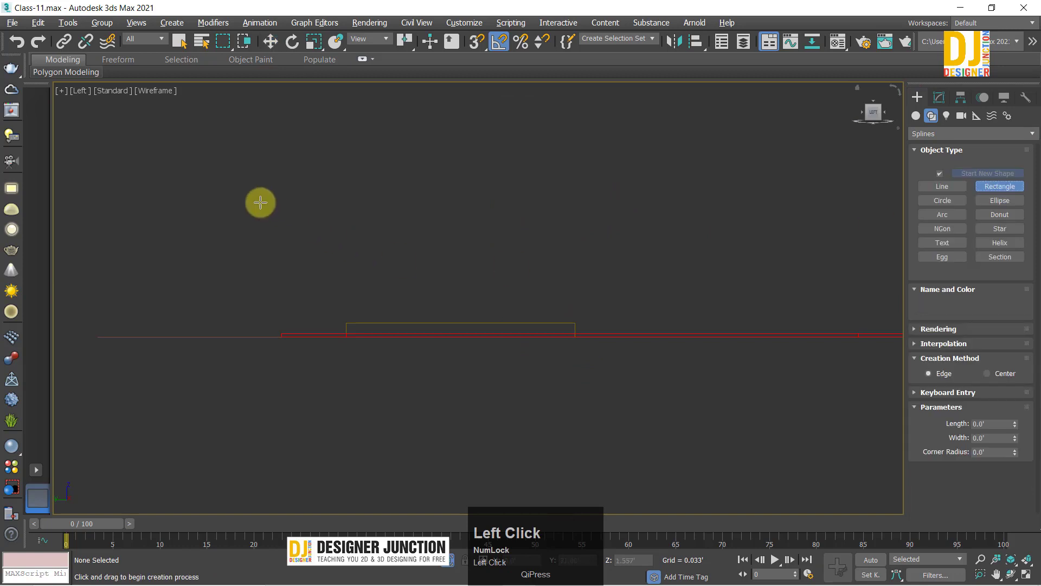
drag(260, 202, 658, 338)
right_click(882, 141)
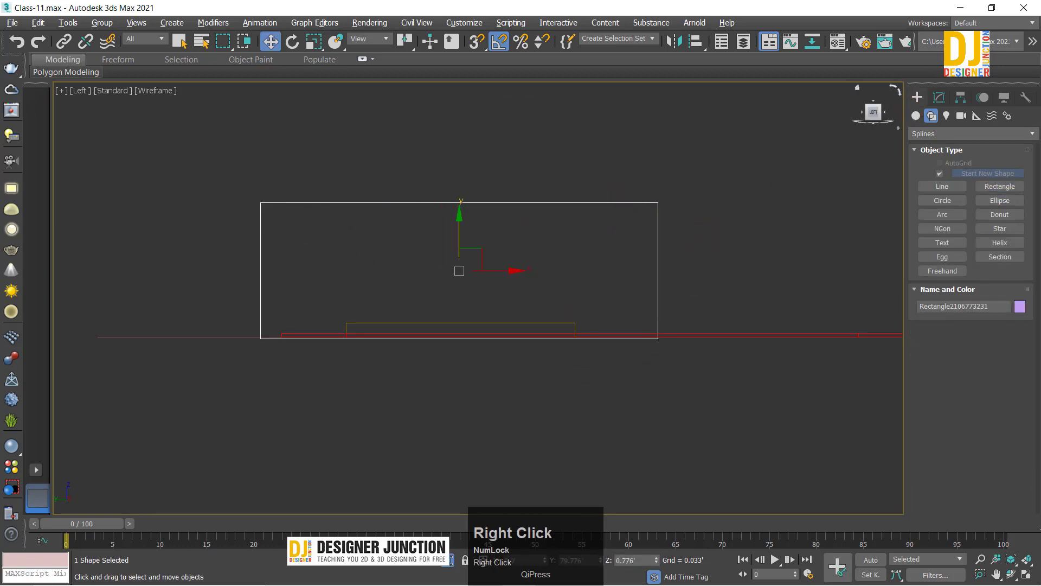
Step: Set the reference rectangle's length to 2.5 feet and move it up so its lower edge rests on the floor line
click(939, 97)
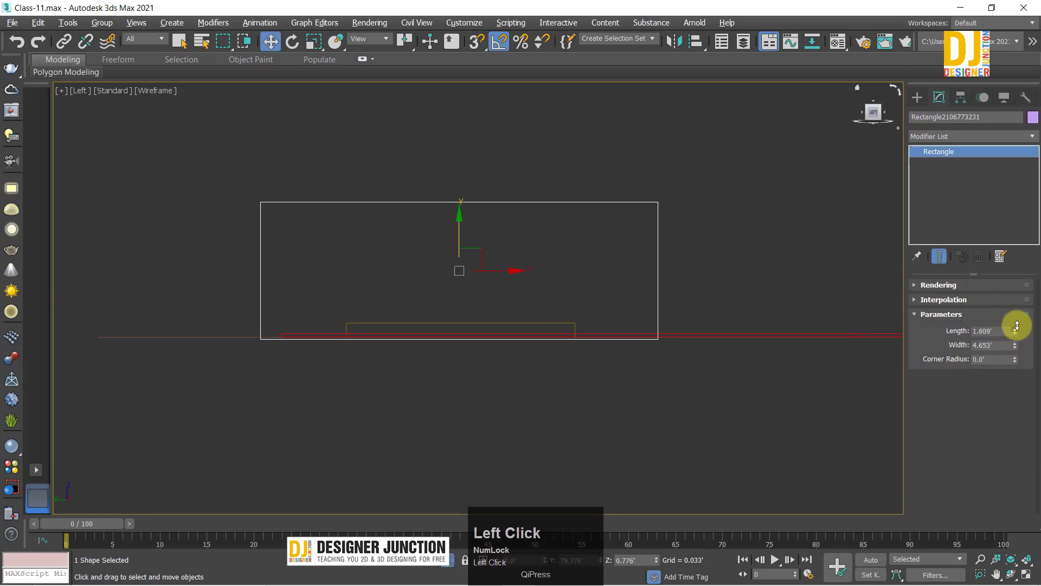
key(ctrl+z)
click(994, 333)
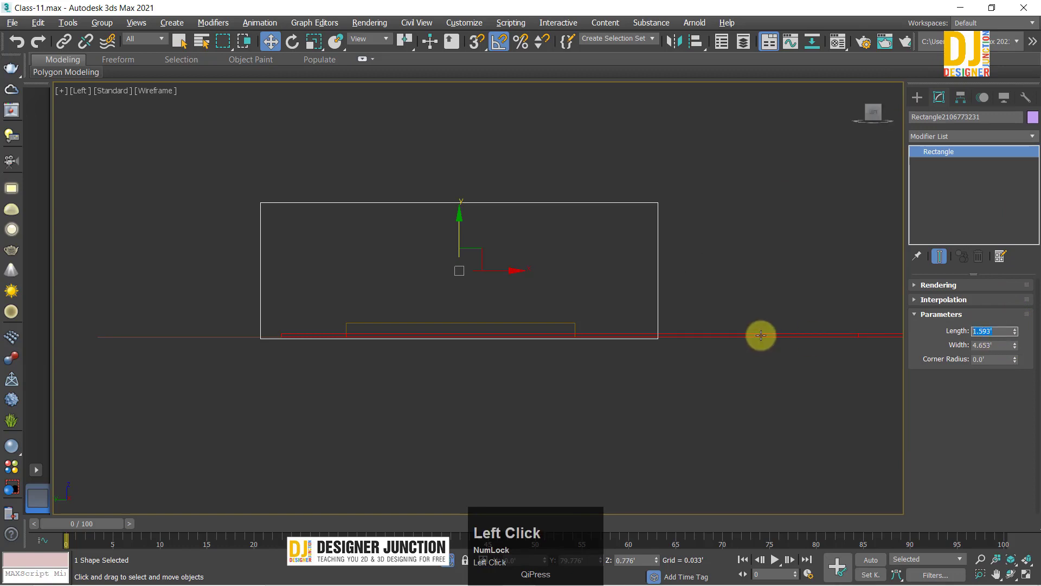
text(2.5)
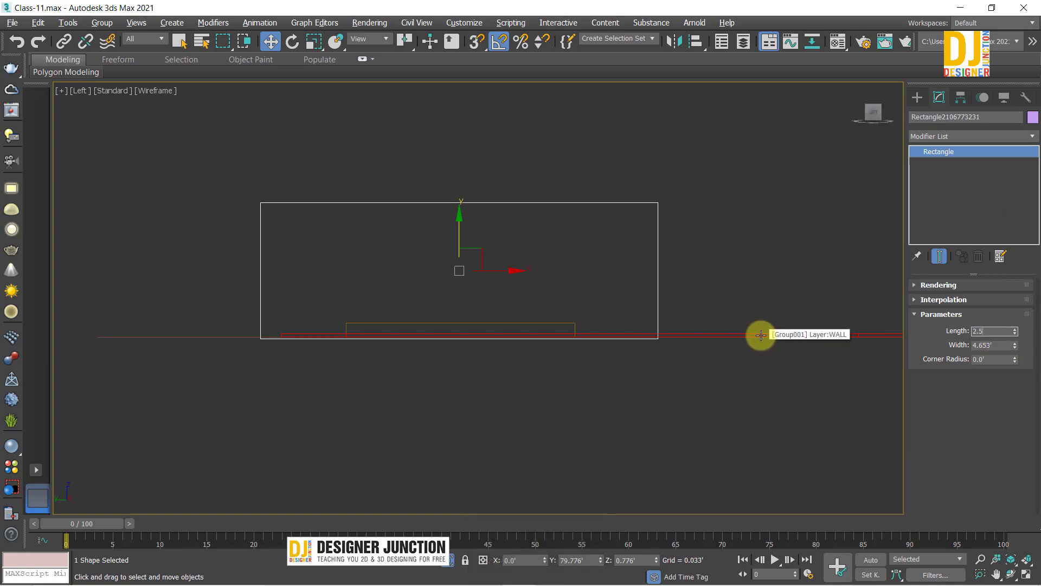
key(Return)
drag(466, 236, 474, 206)
Step: Raise the corner unit's slab until its top meets the reference rectangle's upper edge, and delete the reference rectangle
click(395, 326)
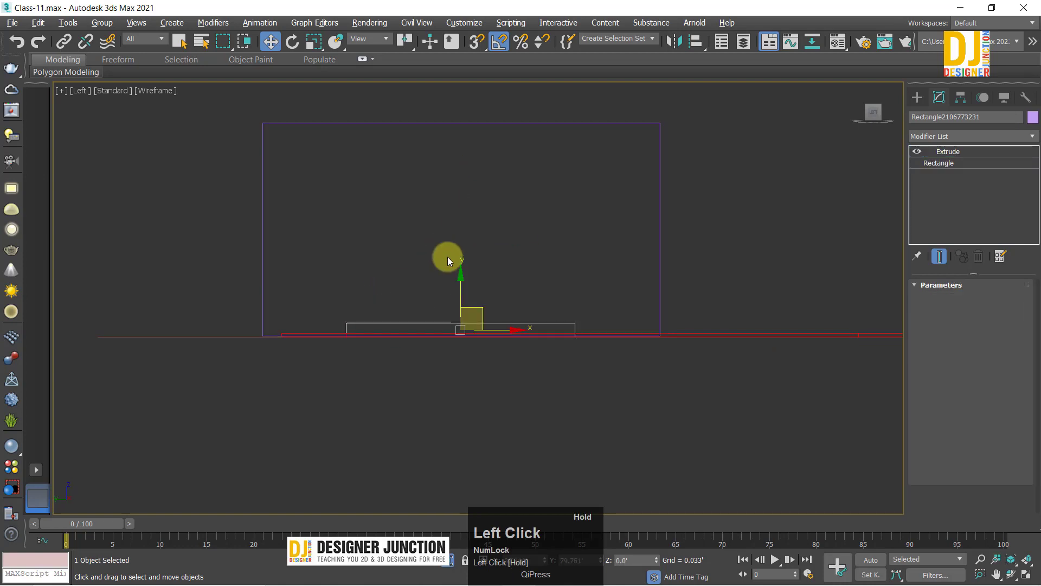
drag(458, 285, 469, 87)
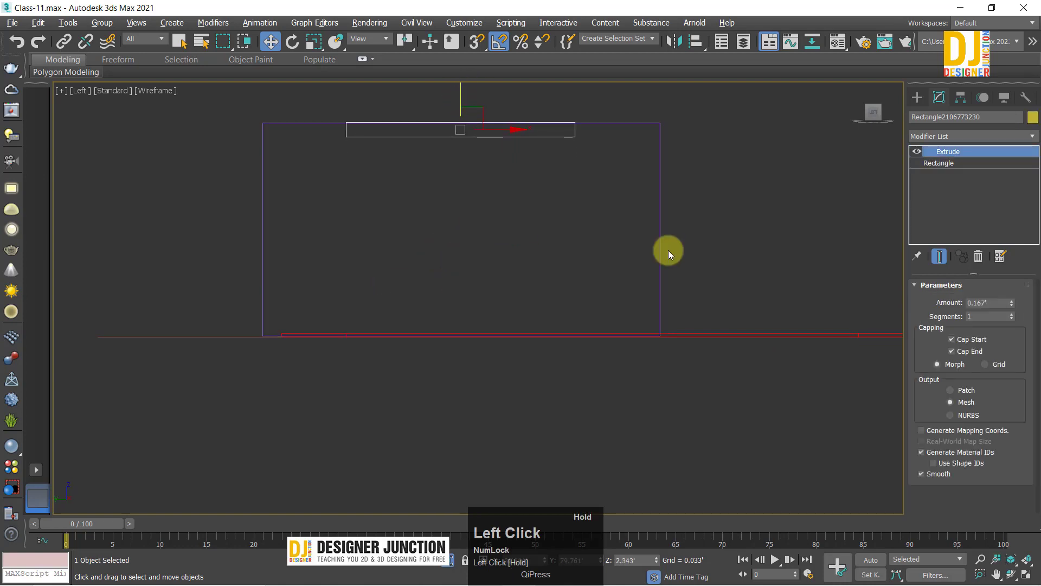
click(659, 267)
click(608, 347)
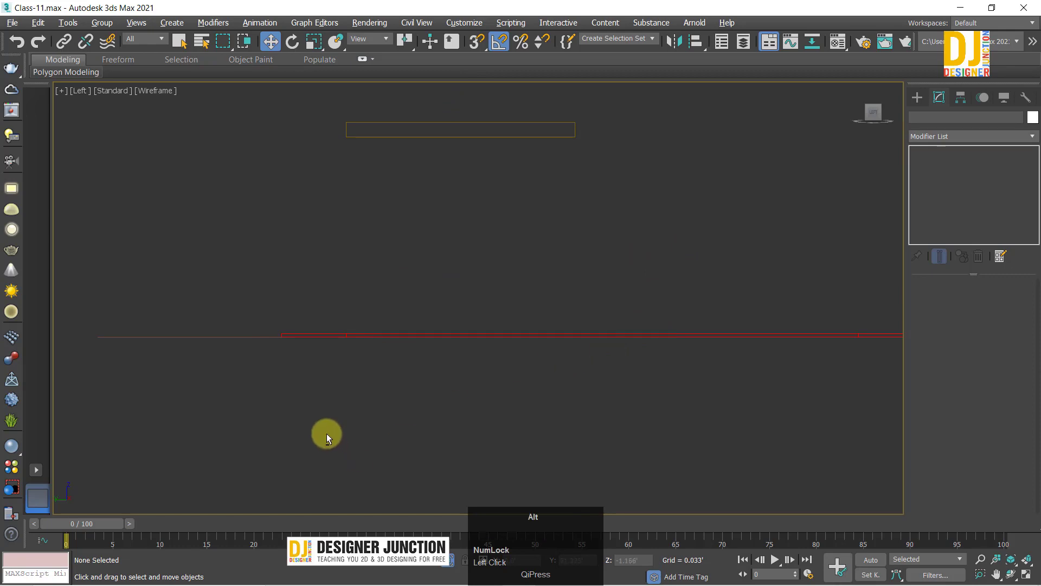
Step: Examine the raised slab above the plan's corner from several angles in the perspective view
key(alt+w)
click(340, 421)
key(alt+w)
key(alt+w)
click(685, 444)
key(alt+w)
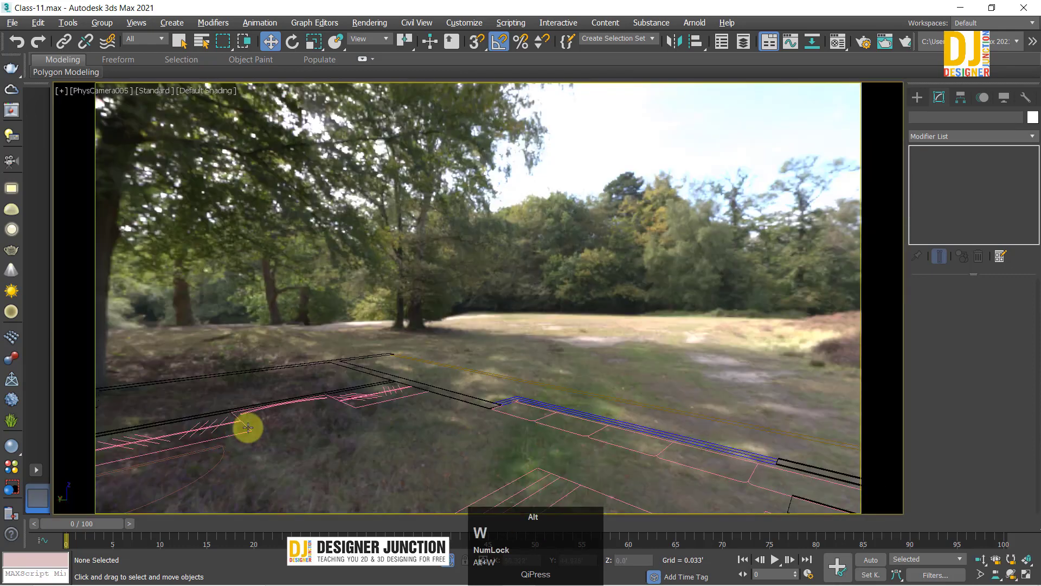
key(alt+w)
key(z)
alt+middle_drag(365, 383, 324, 362)
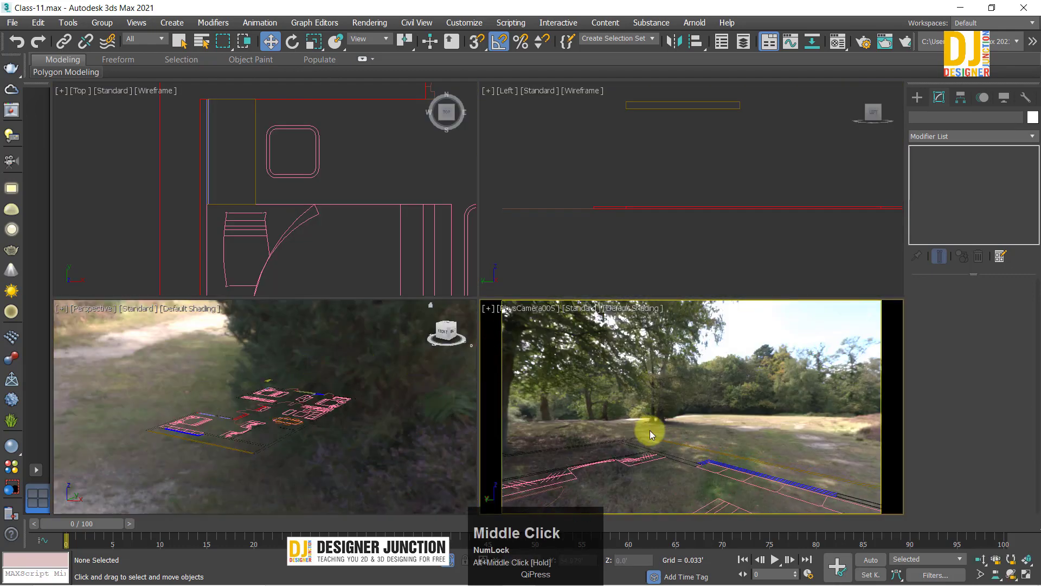
click(342, 405)
key(alt+w)
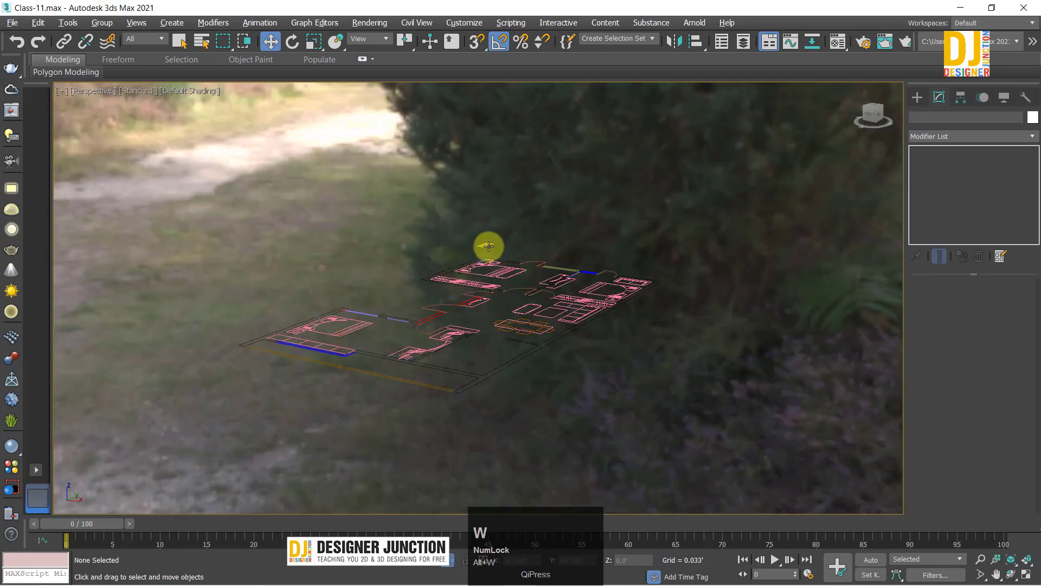
click(488, 246)
key(z)
alt+middle_drag(490, 266, 685, 344)
click(685, 344)
scroll(418, 297, up, 1)
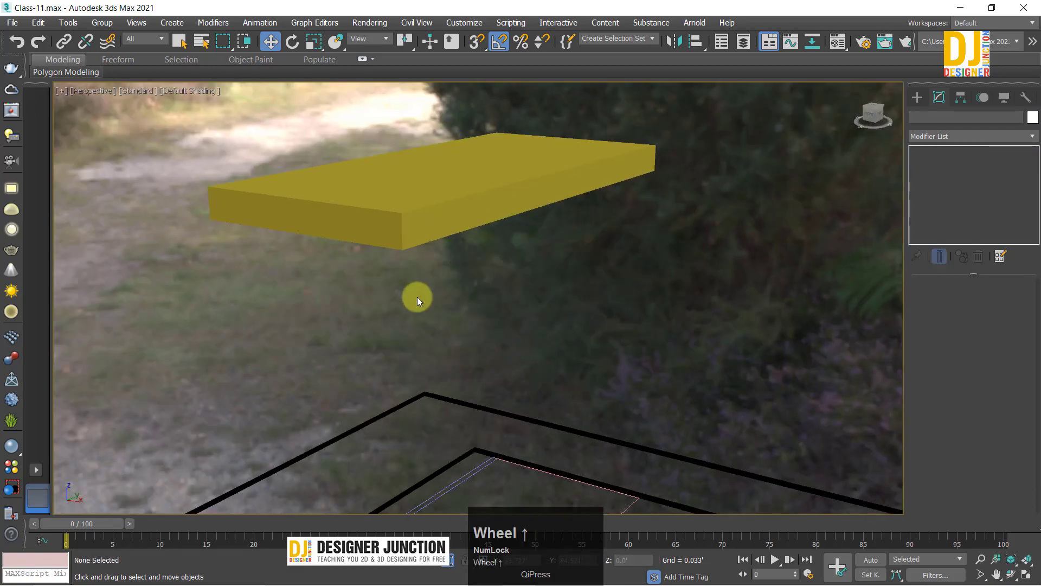
alt+middle_drag(418, 297, 526, 405)
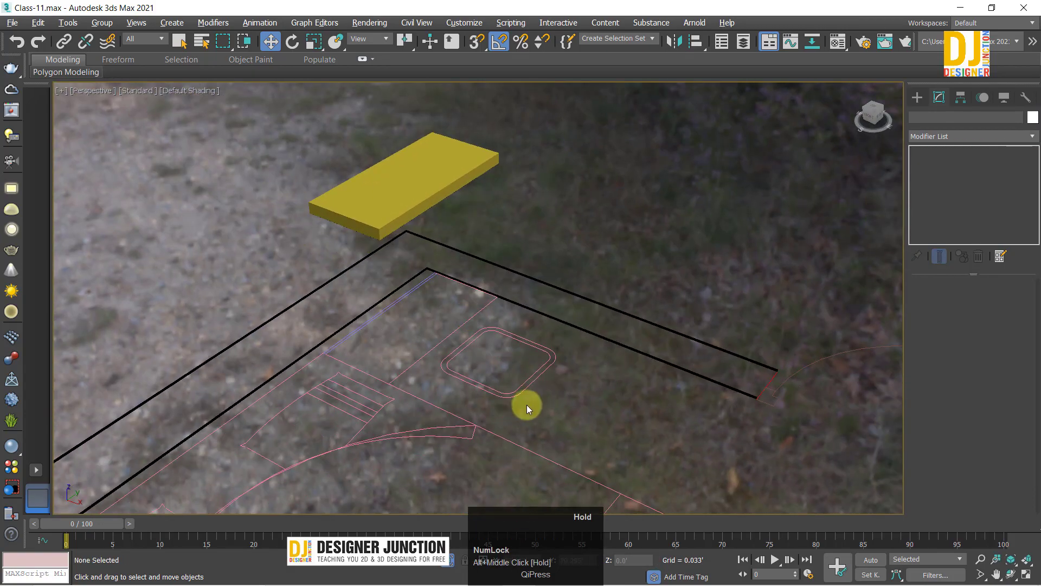
Step: In the top view, draw a rectangle about 1.43 by 1.46 feet around the rounded stool outline beside the slab
key(alt+w)
click(311, 232)
key(alt+w)
middle_drag(311, 232, 277, 274)
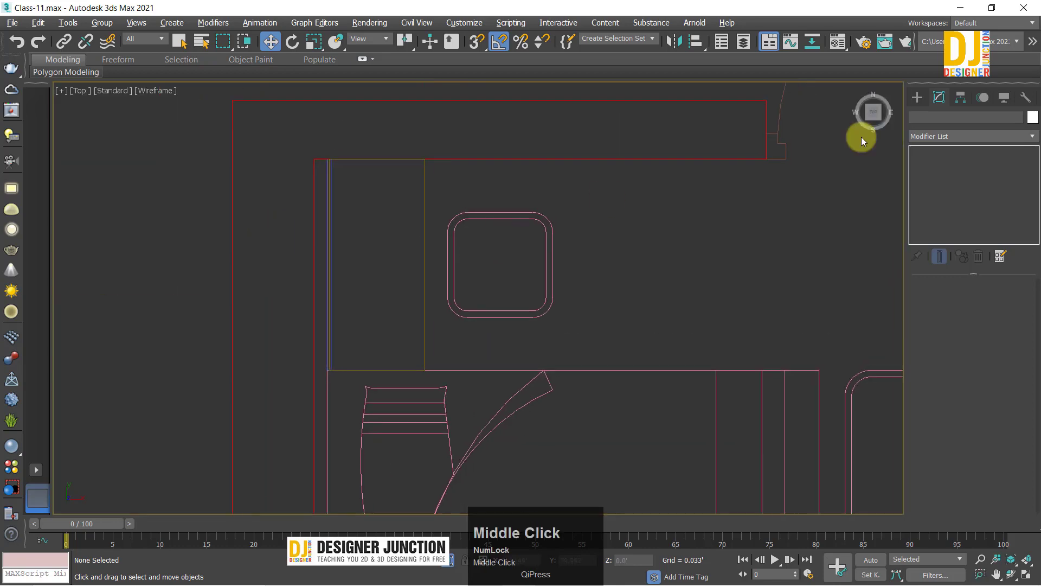
click(916, 98)
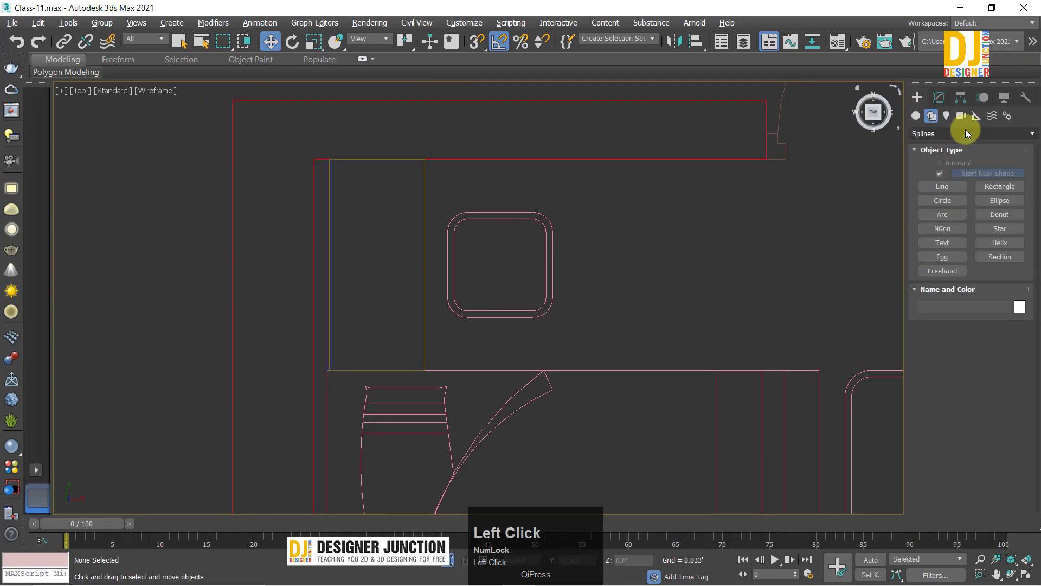
click(985, 187)
ctrl+alt+middle_drag(549, 262, 503, 239)
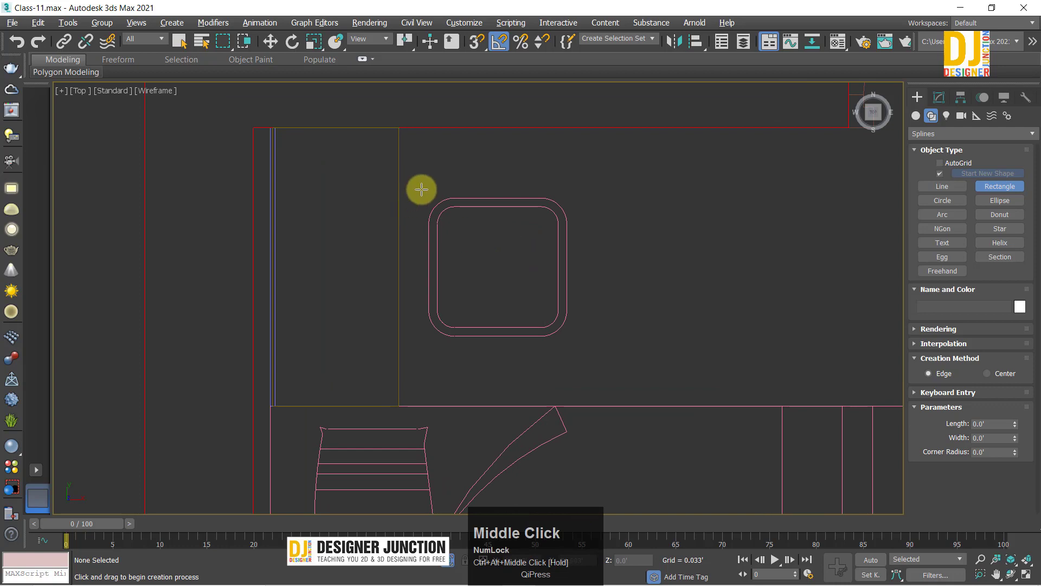
drag(421, 189, 572, 337)
right_click(625, 256)
Step: Set the rectangle's length and width to 1.5 feet and centre it over the rounded stool outline
click(938, 97)
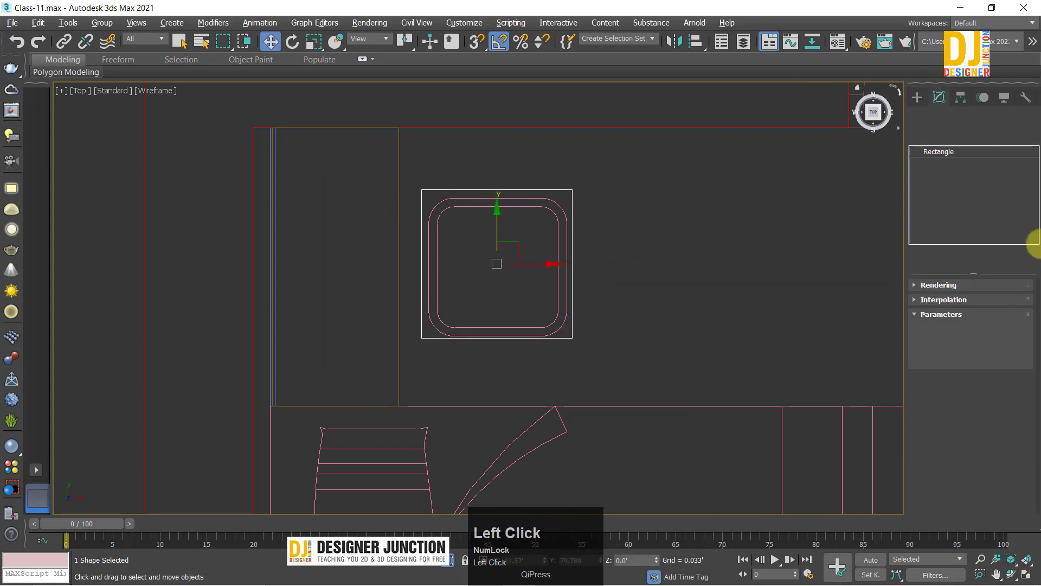
drag(1014, 289, 1012, 273)
key(ctrl+z)
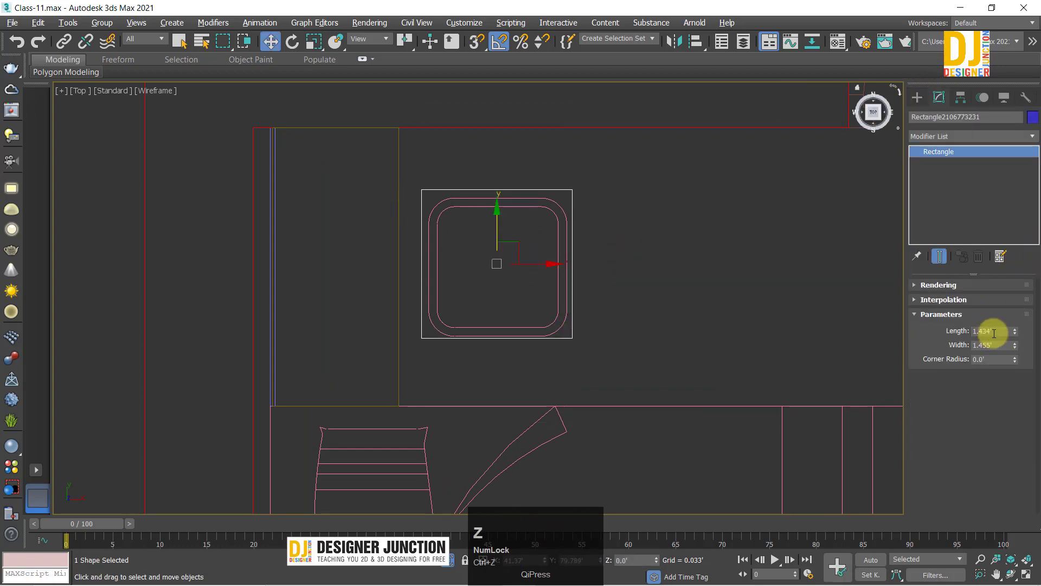
click(992, 331)
text(1.5)
key(Return)
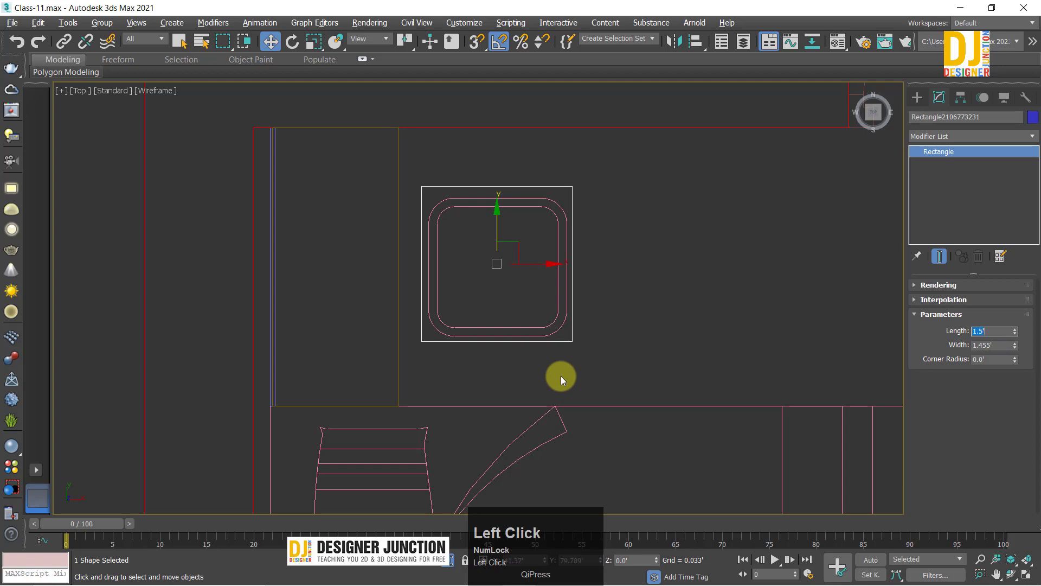
click(992, 345)
text(1)
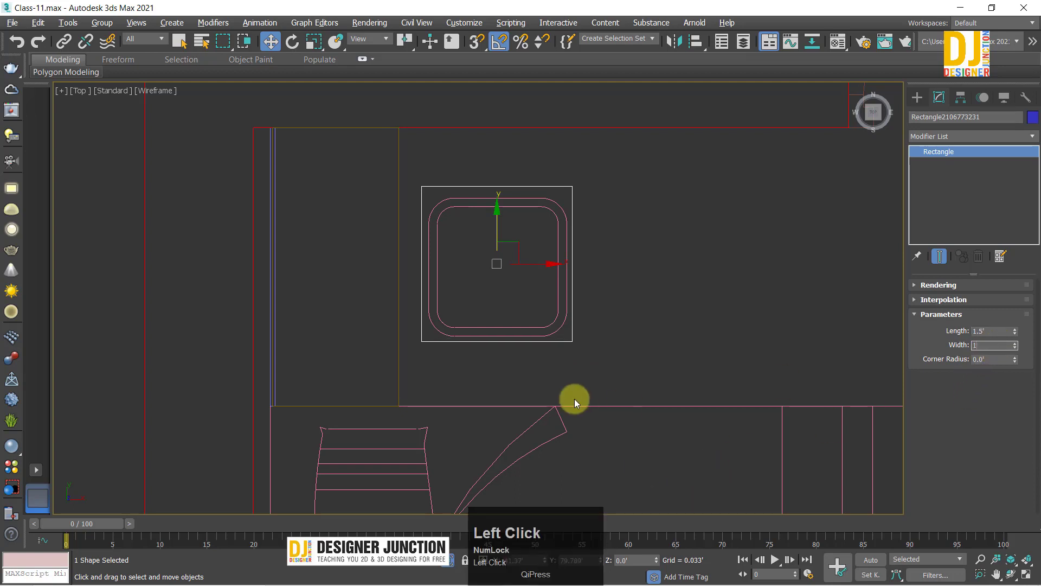
text(.5)
key(Return)
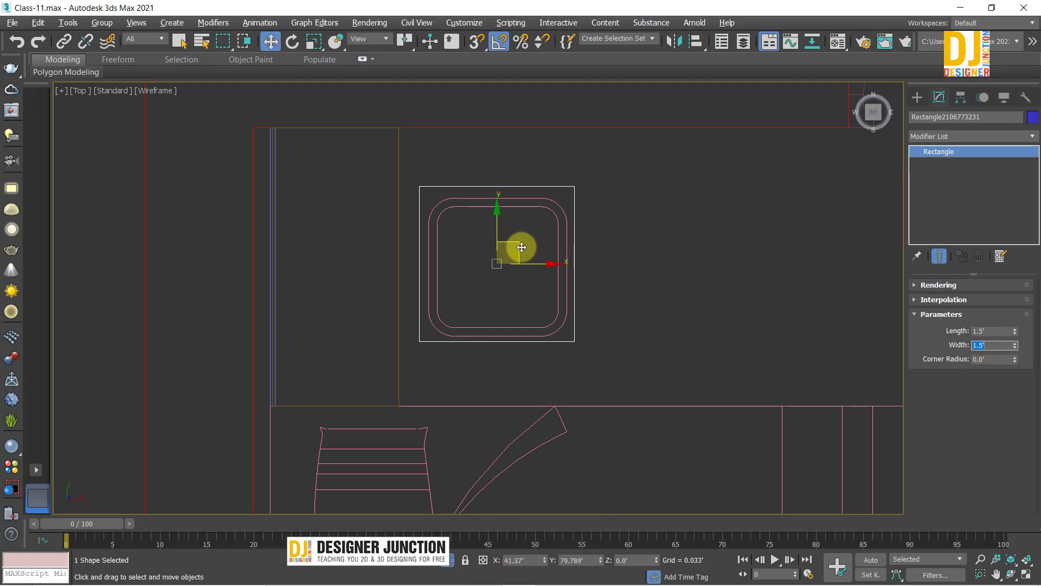
drag(522, 247, 518, 247)
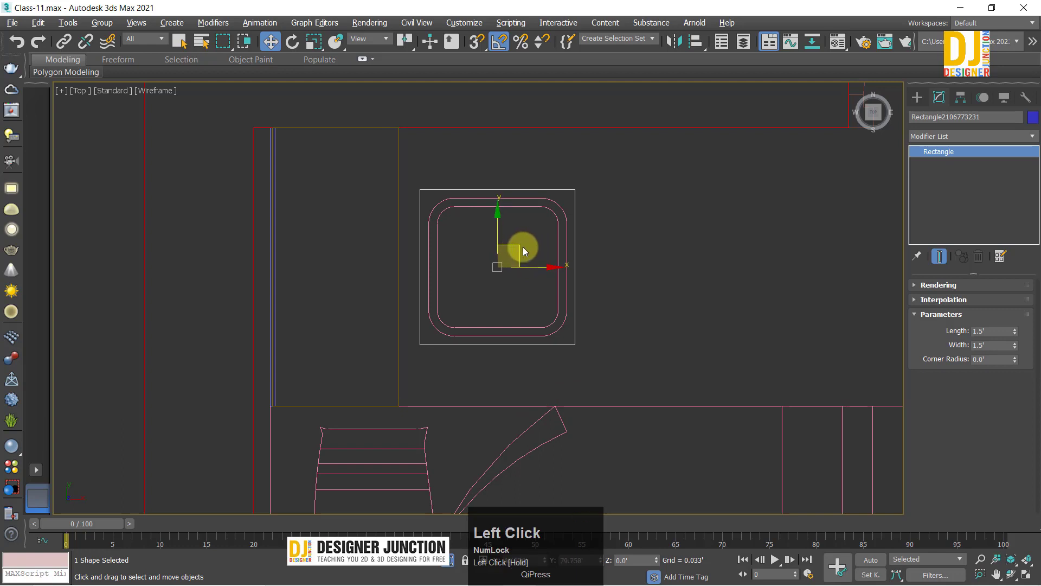
click(518, 247)
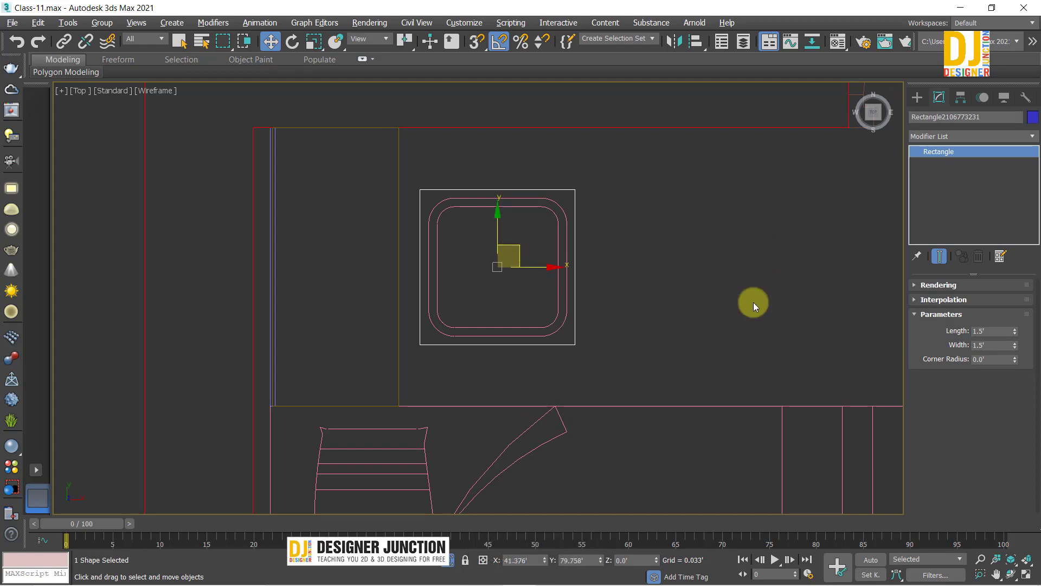
Step: Set the rectangle's length and width to 1.4 feet
click(986, 332)
text(1.)
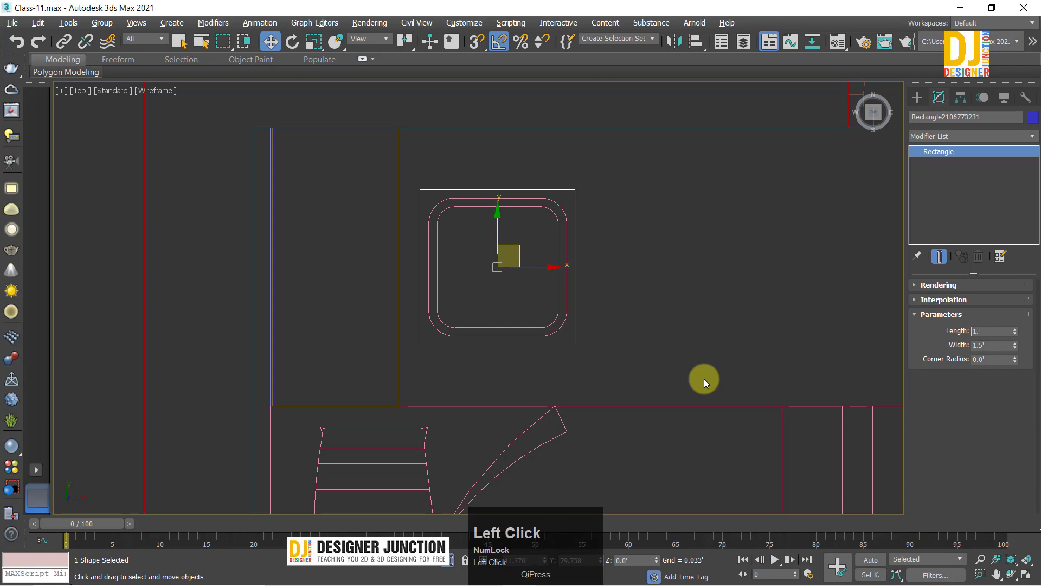
text(4)
key(Return)
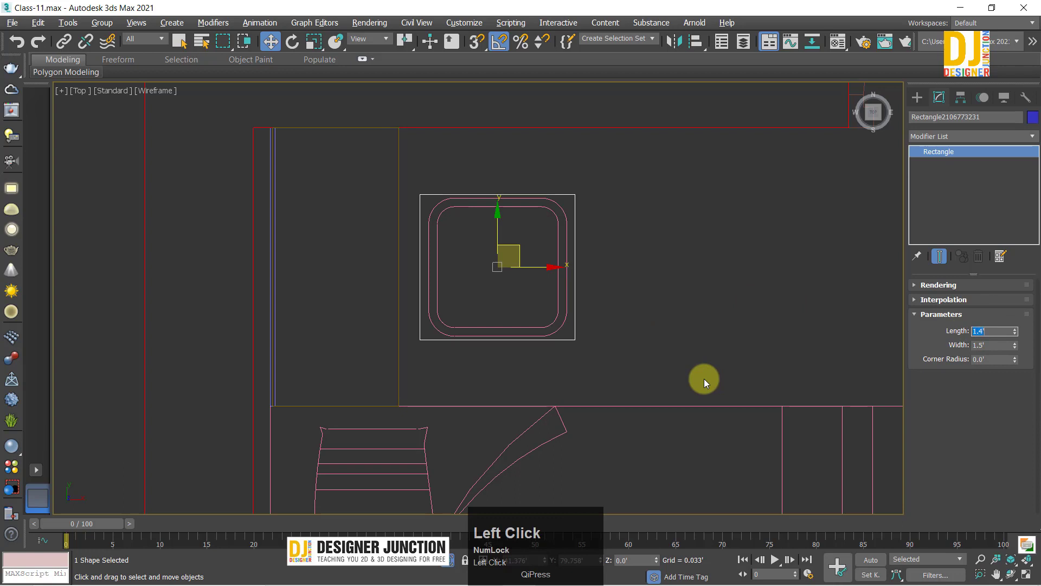
click(995, 346)
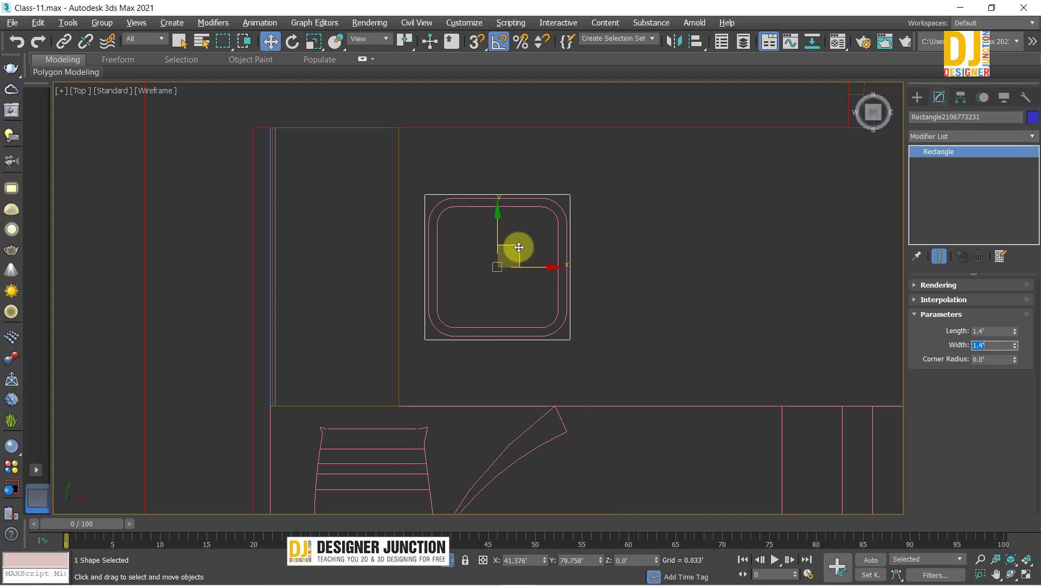
Step: Set the rectangle's length and width to 1.35 feet to fit the outer stool outline
click(992, 331)
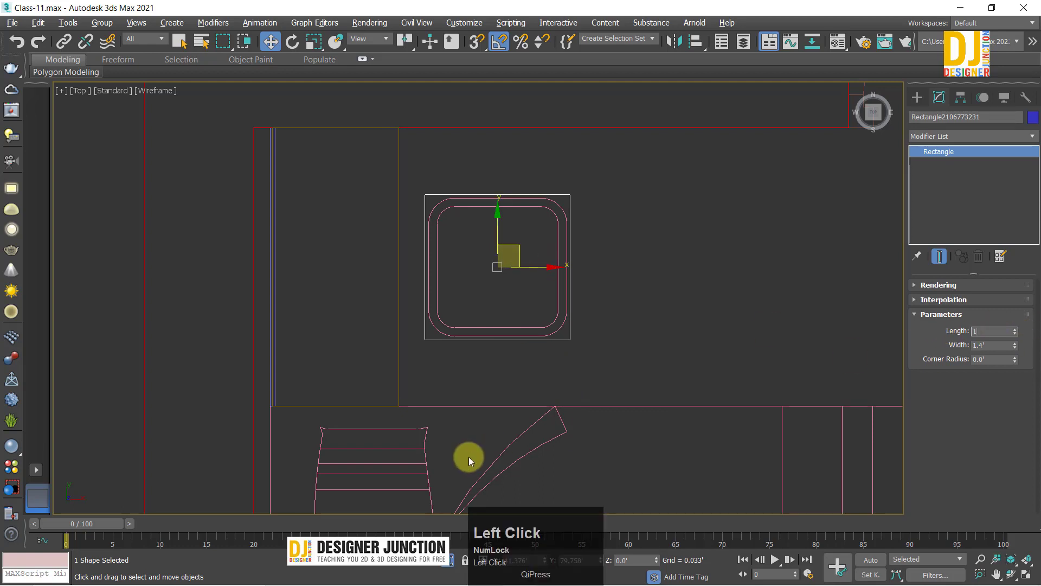
text(1.35)
key(Return)
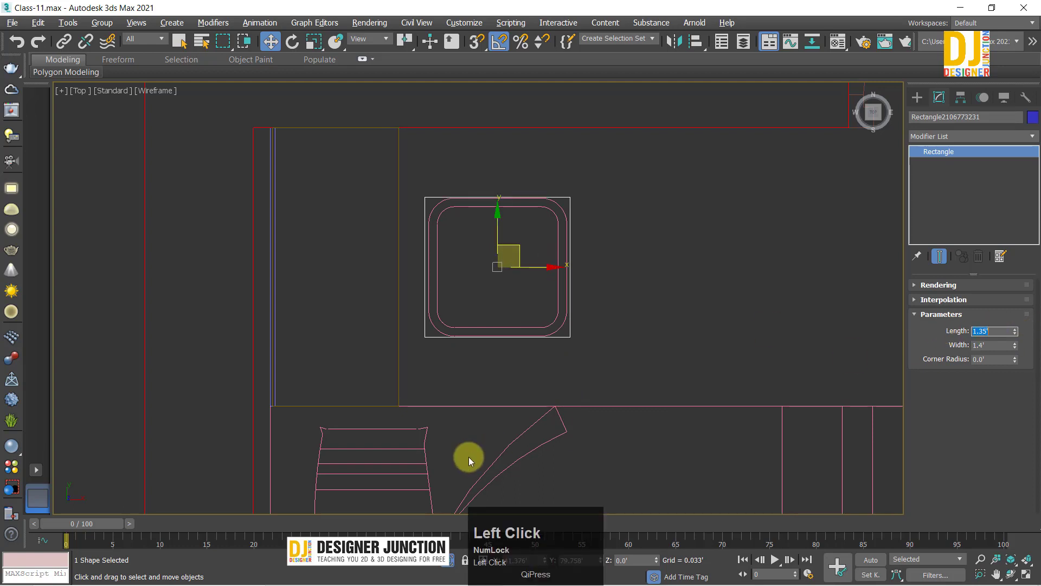
click(995, 345)
text(1.3)
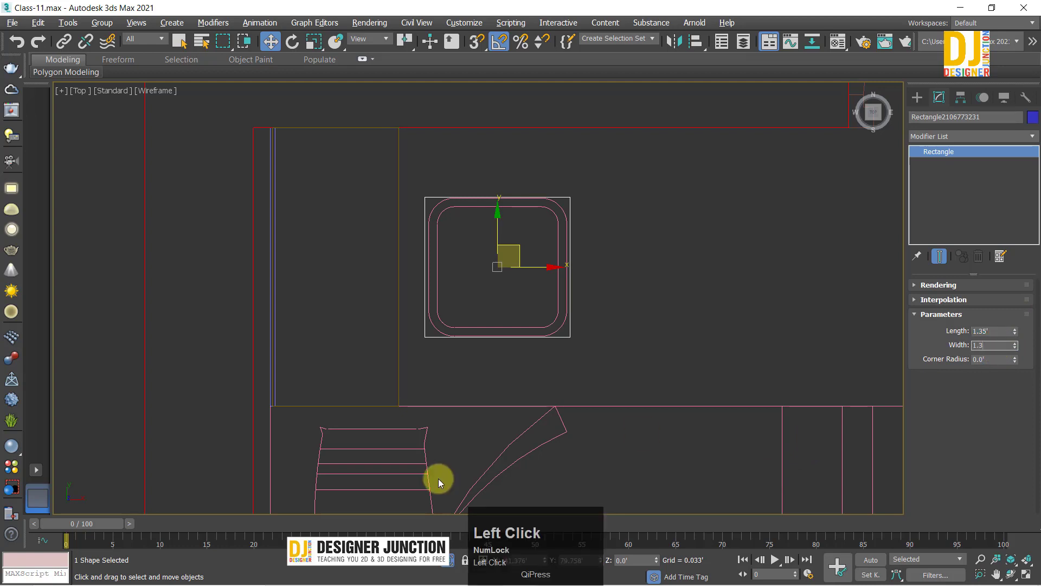
text(5)
key(Return)
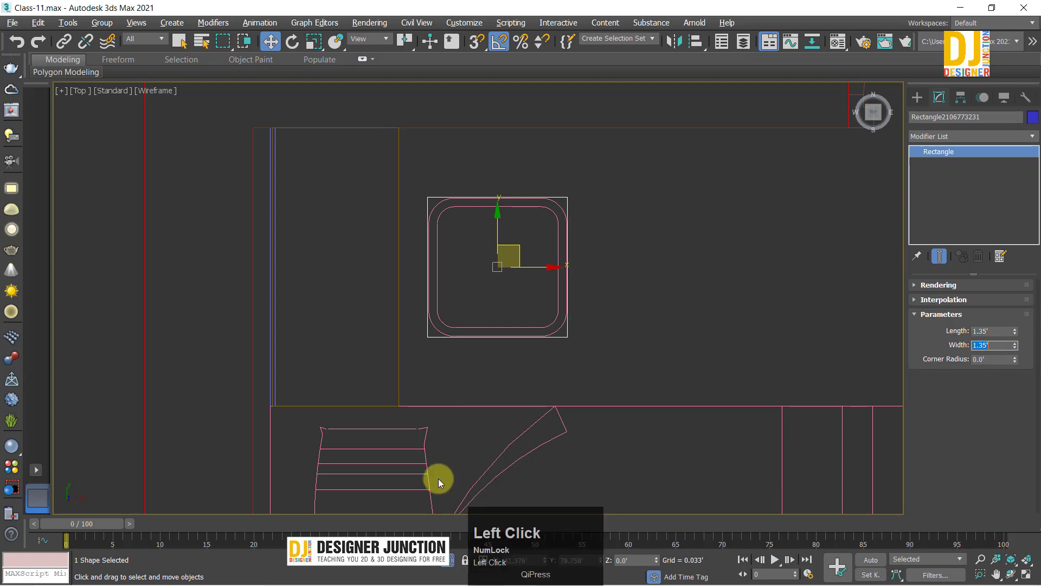
click(518, 243)
Step: Convert the rectangle to an editable spline and fillet its four corner vertices to follow the stool outline's rounded corners
right_click(514, 243)
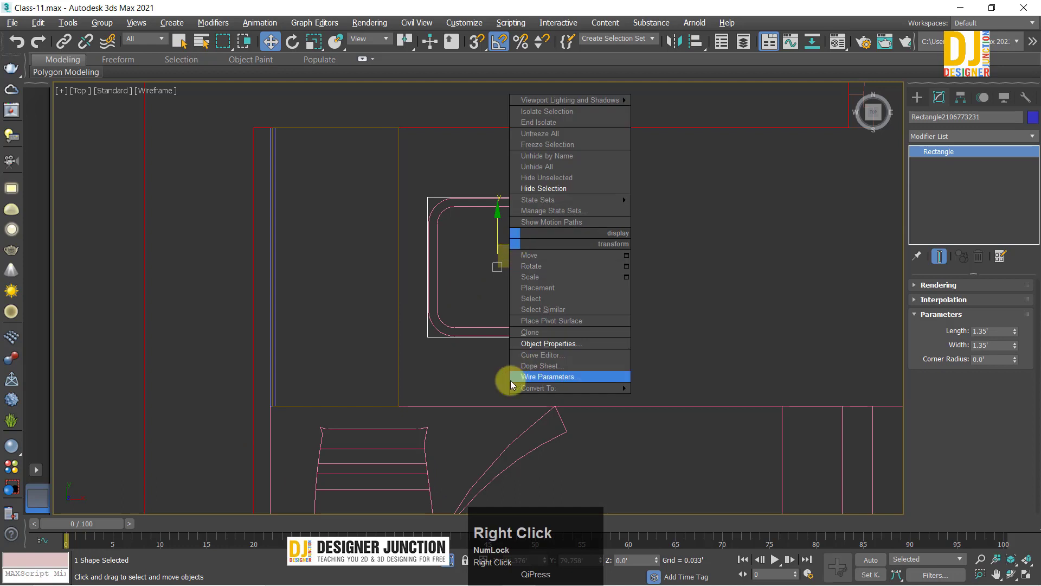
click(653, 389)
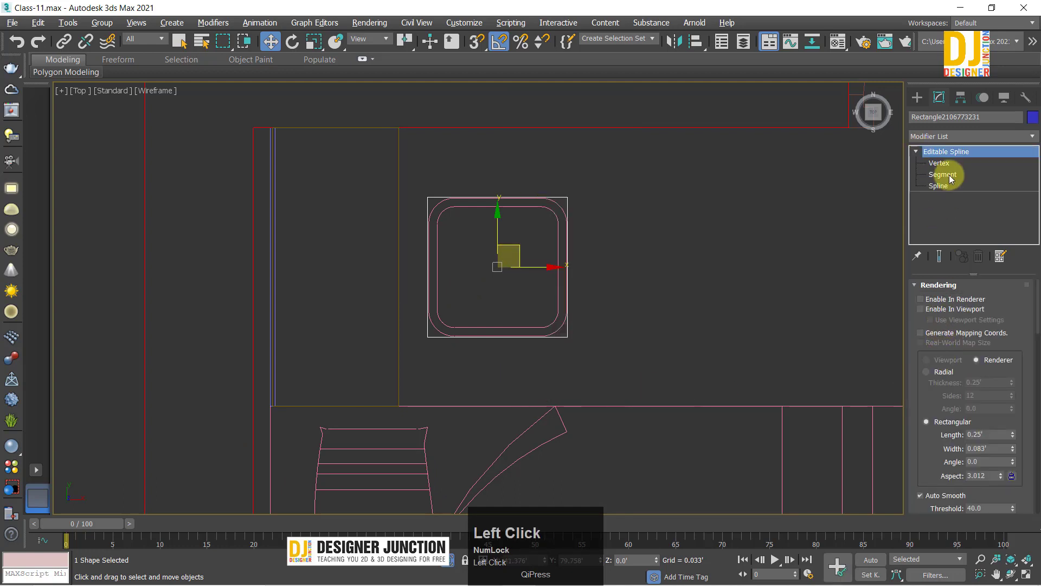
click(939, 163)
drag(940, 457, 935, 224)
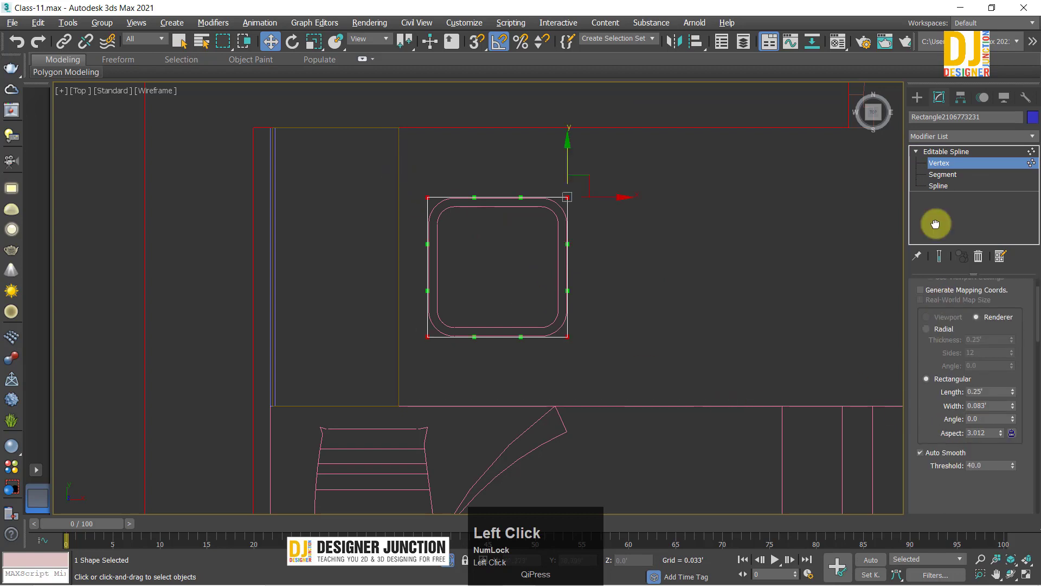
drag(993, 418, 1024, 42)
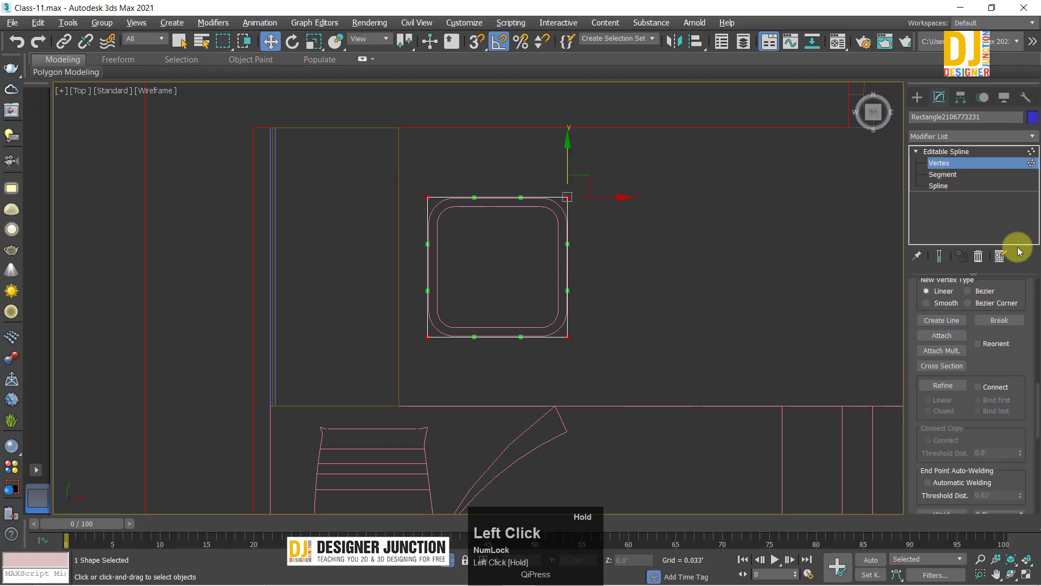
drag(961, 417, 960, 184)
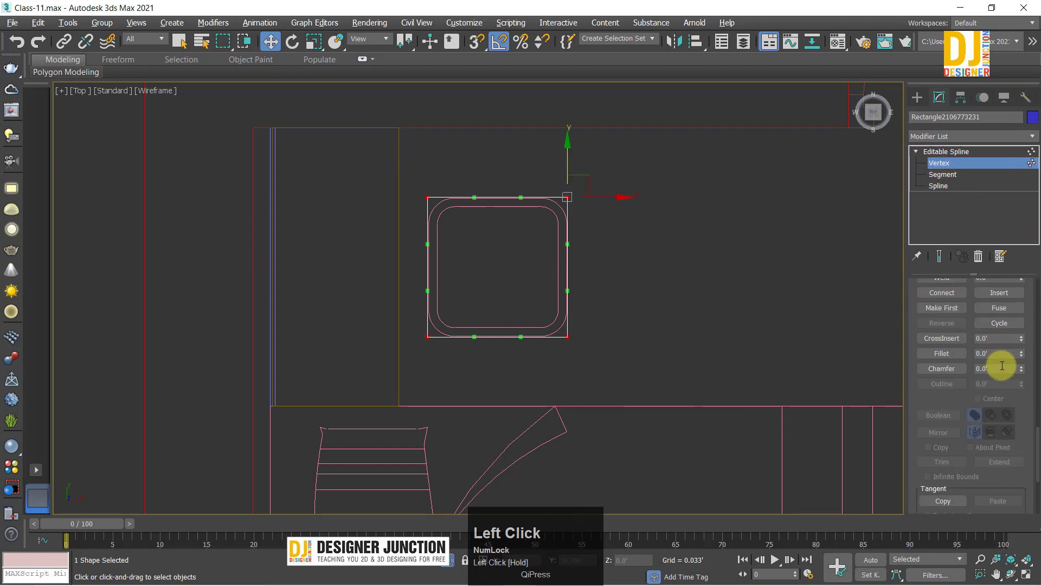
drag(1024, 371, 1021, 340)
key(ctrl+z)
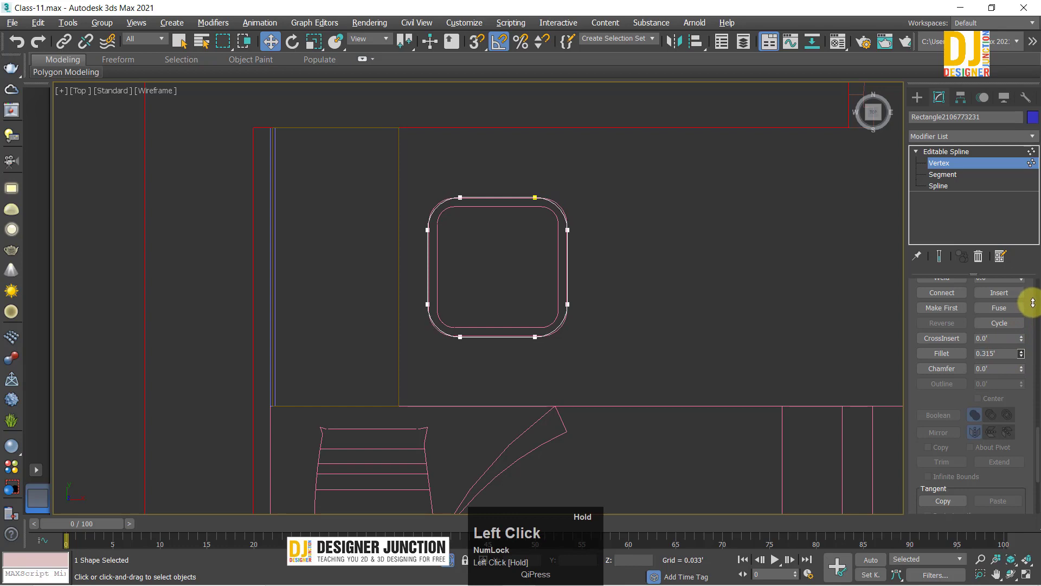
click(934, 152)
Step: In the perspective view, extrude the rounded stool outline by 1.5 feet
key(alt+w)
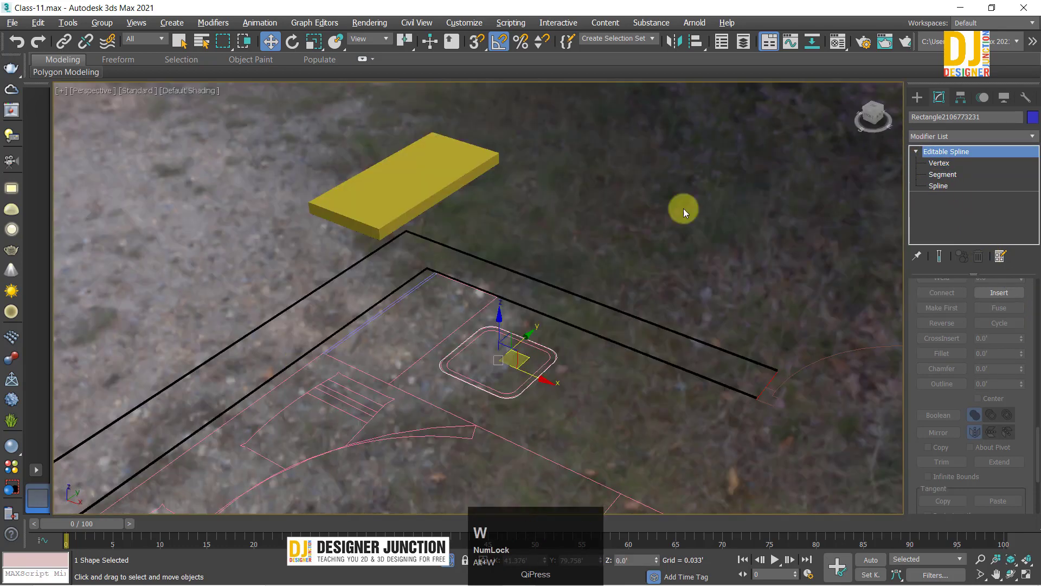
click(385, 166)
drag(952, 152, 739, 235)
key(ctrl+z)
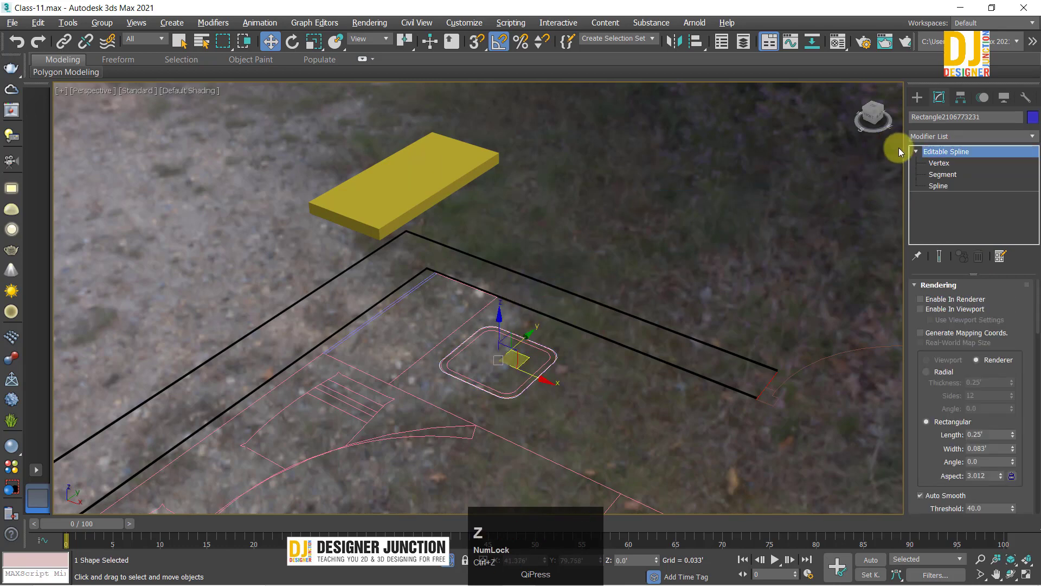
click(922, 136)
key(e)
click(925, 216)
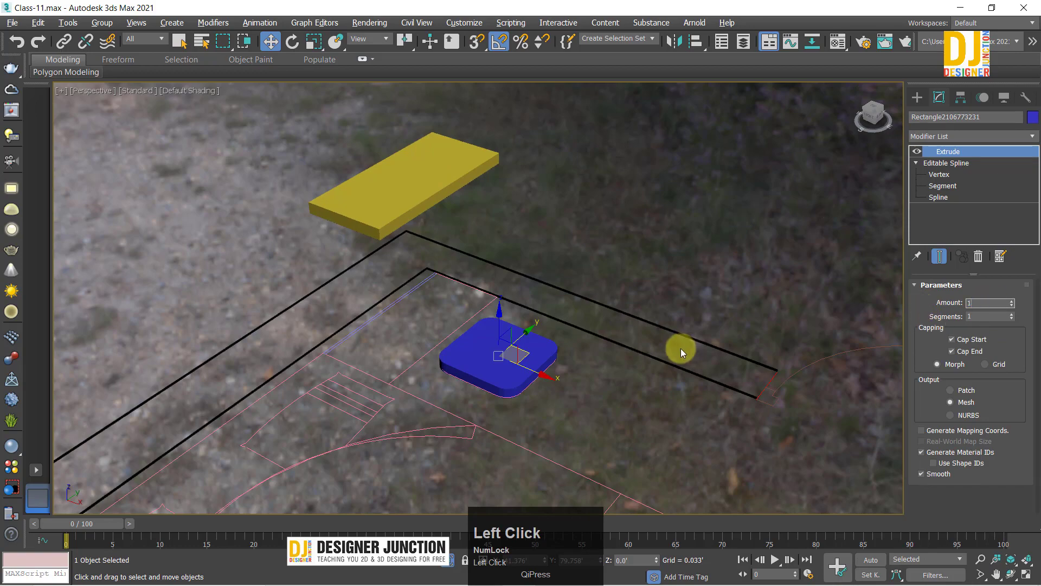
key(Return)
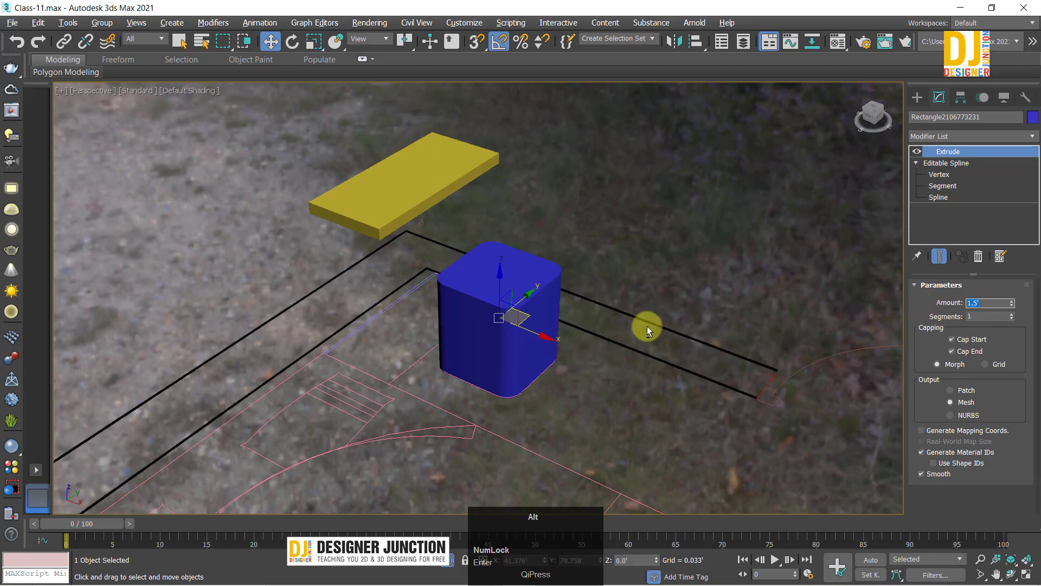
Step: Add an Edit Poly modifier to the extruded stool and switch to edge editing
alt+middle_drag(501, 351, 468, 270)
click(517, 299)
click(485, 242)
key(z)
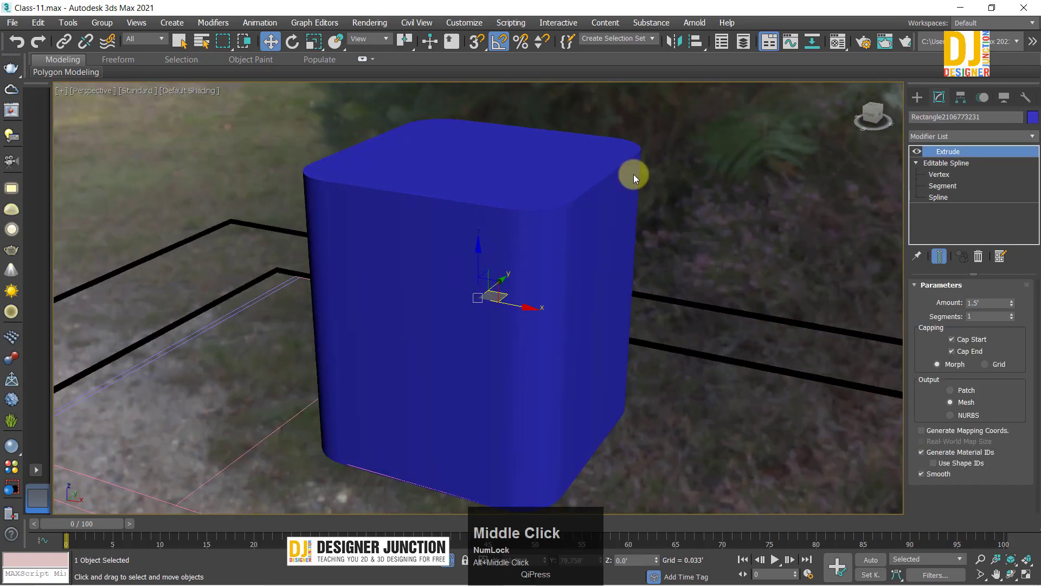
alt+middle_drag(600, 175, 456, 249)
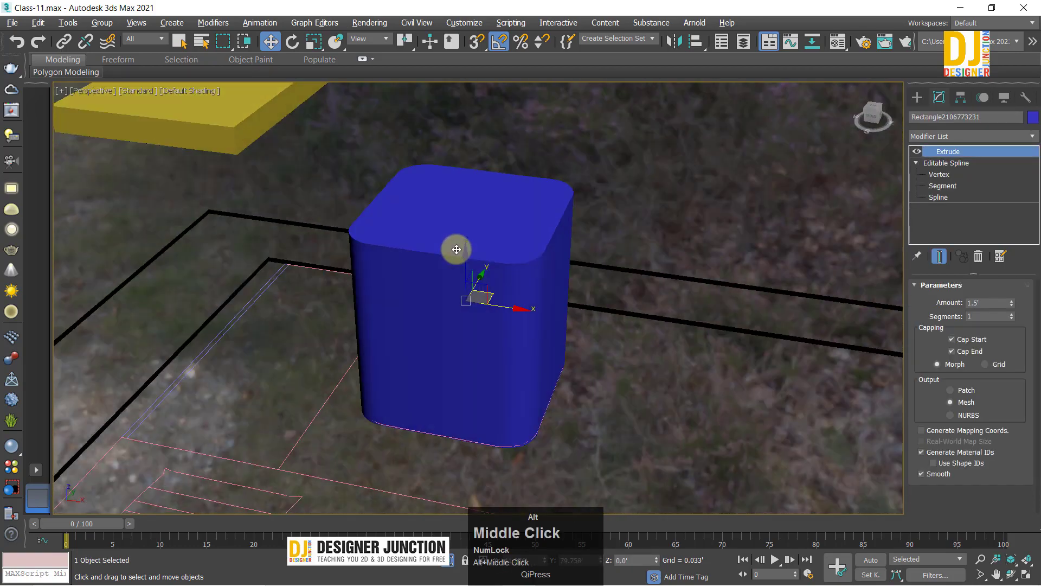
click(933, 137)
key(e)
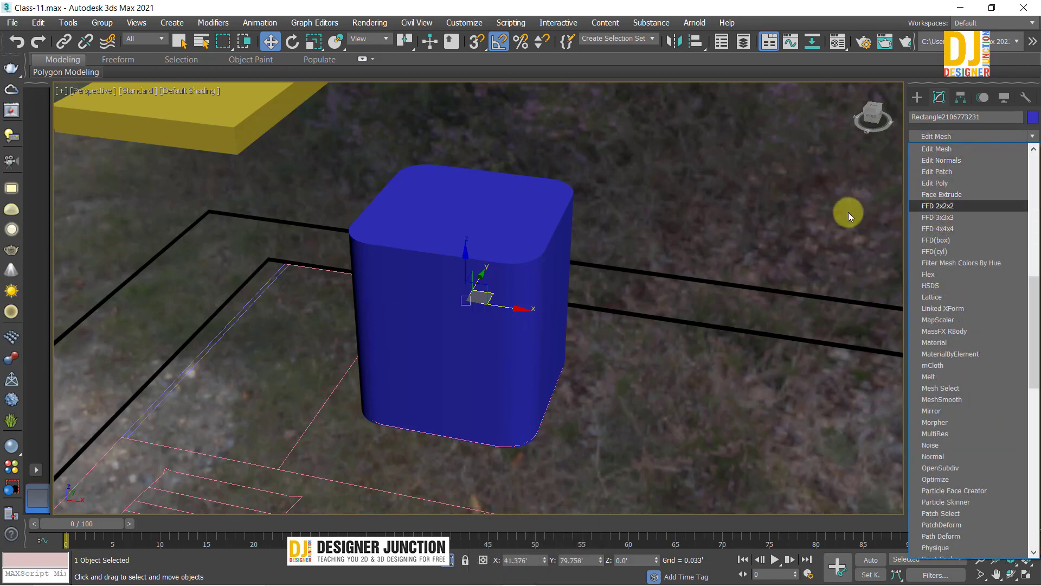
click(925, 183)
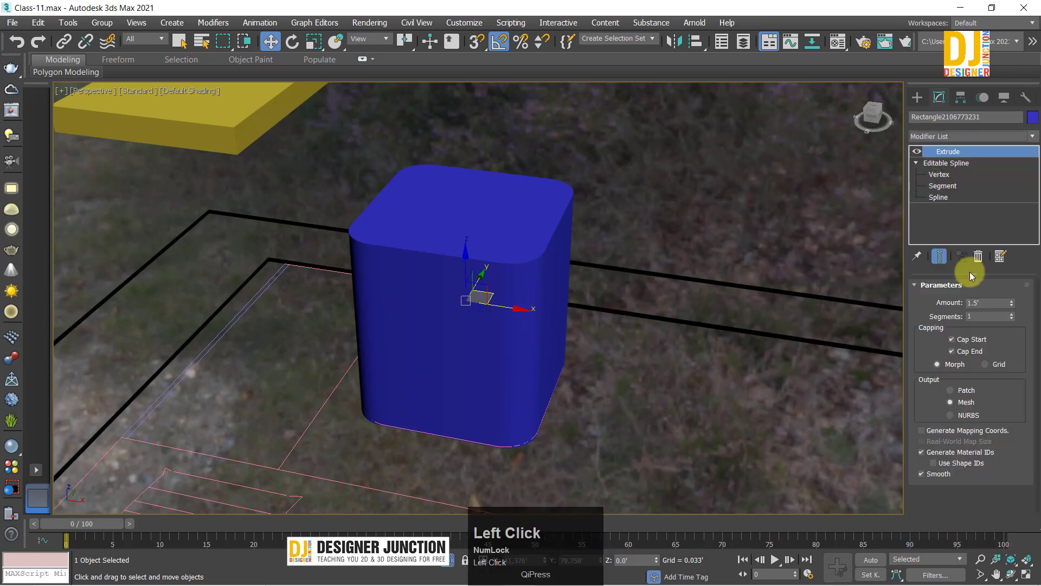
click(948, 389)
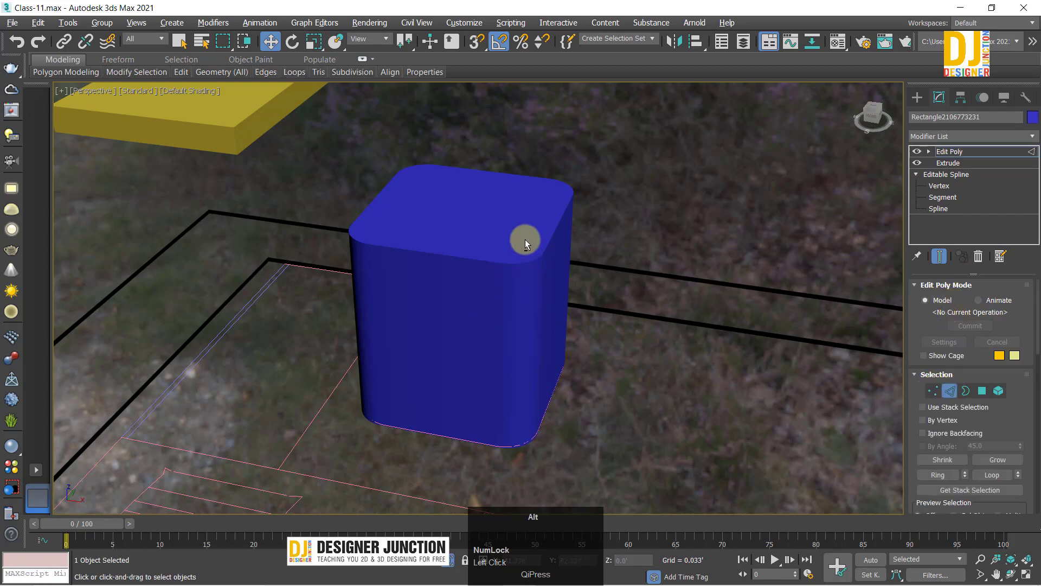
Step: Select the stool's top and bottom rim edges, excluding all vertical edges from the selection
alt+middle_drag(525, 239, 341, 183)
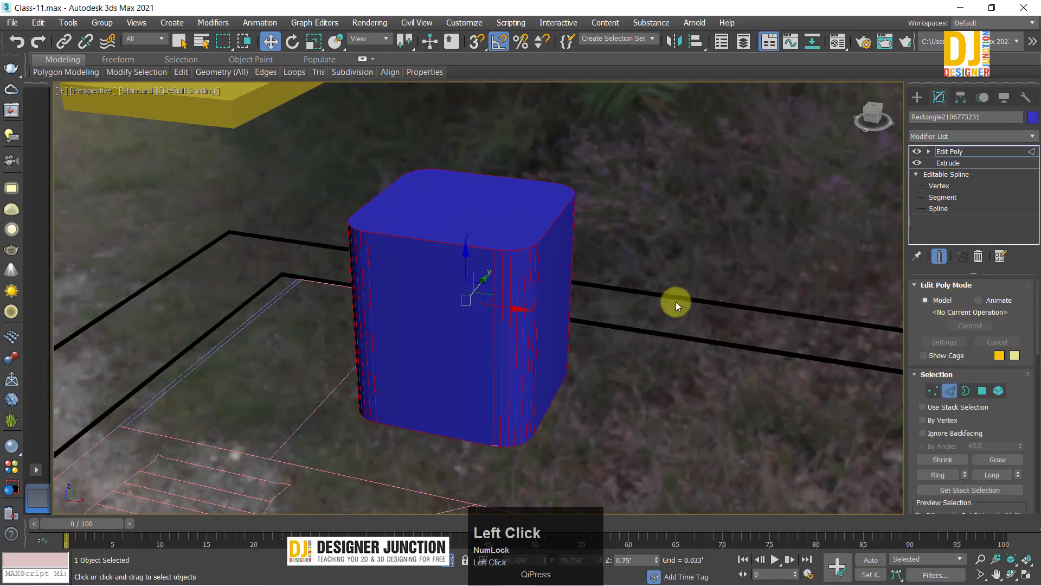
alt+middle_drag(560, 304, 591, 293)
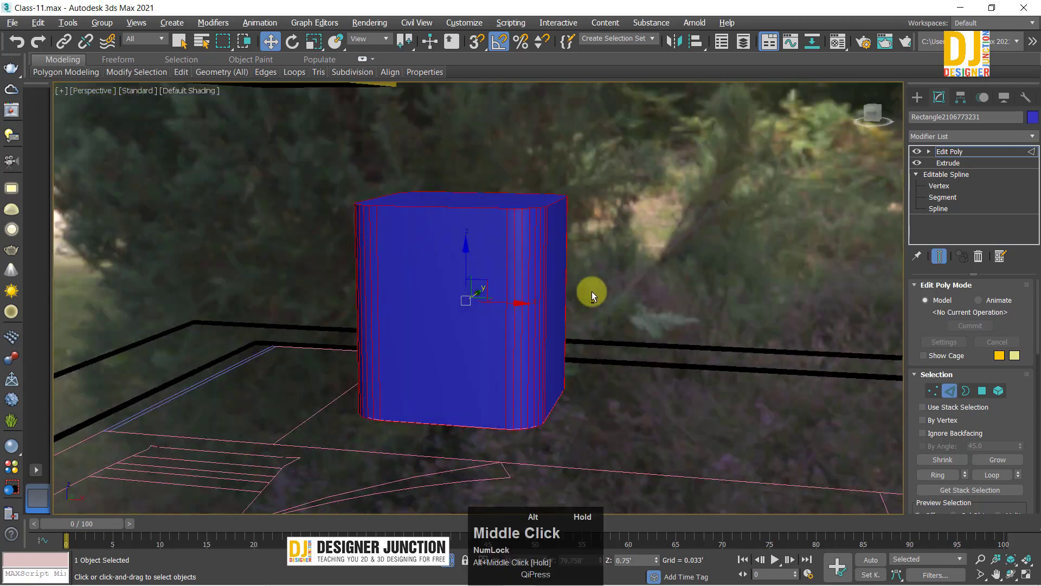
alt+drag(316, 272, 277, 256)
alt+middle_drag(475, 272, 575, 295)
Step: Start a chamfer on the stool's selected rim edges and set its amount to about 0.041'
right_click(574, 295)
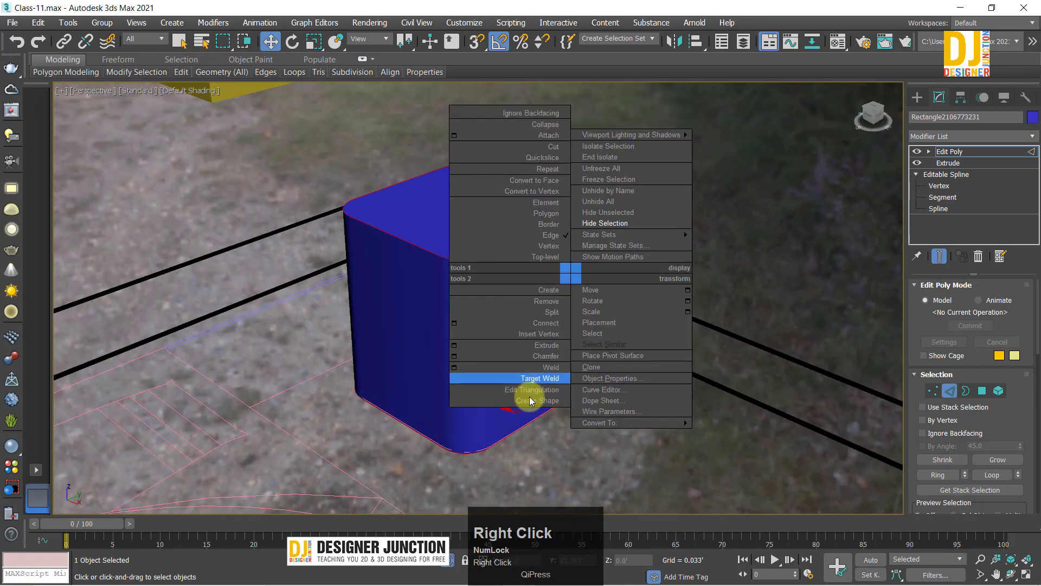
click(459, 356)
alt+middle_drag(627, 307, 554, 284)
click(490, 343)
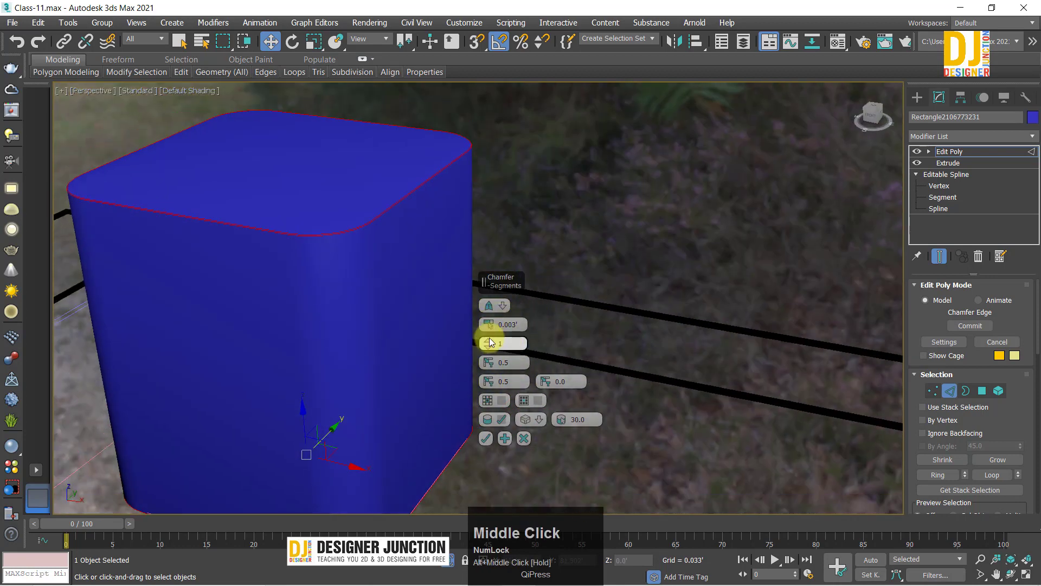
click(489, 323)
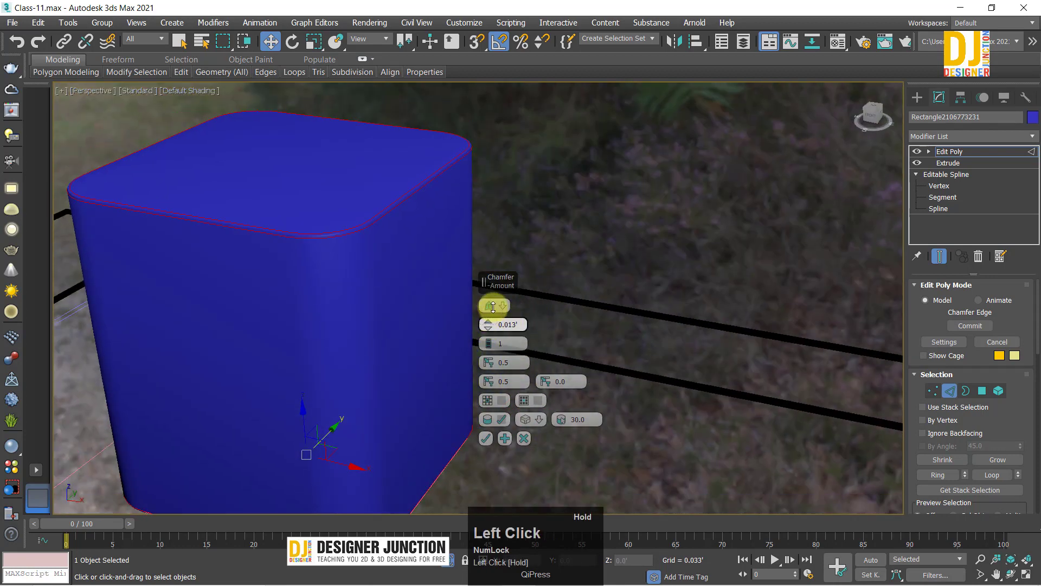
drag(492, 306, 497, 265)
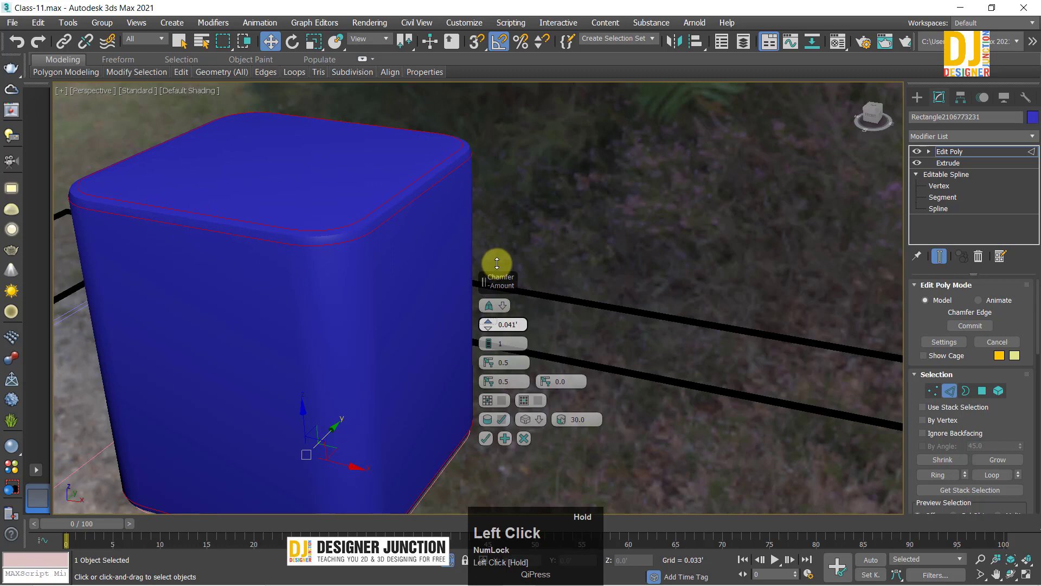
Step: Increase the rim chamfer's segments and enlarge its amount for a soft rounding, apply it, and leave edge editing
drag(490, 347, 488, 312)
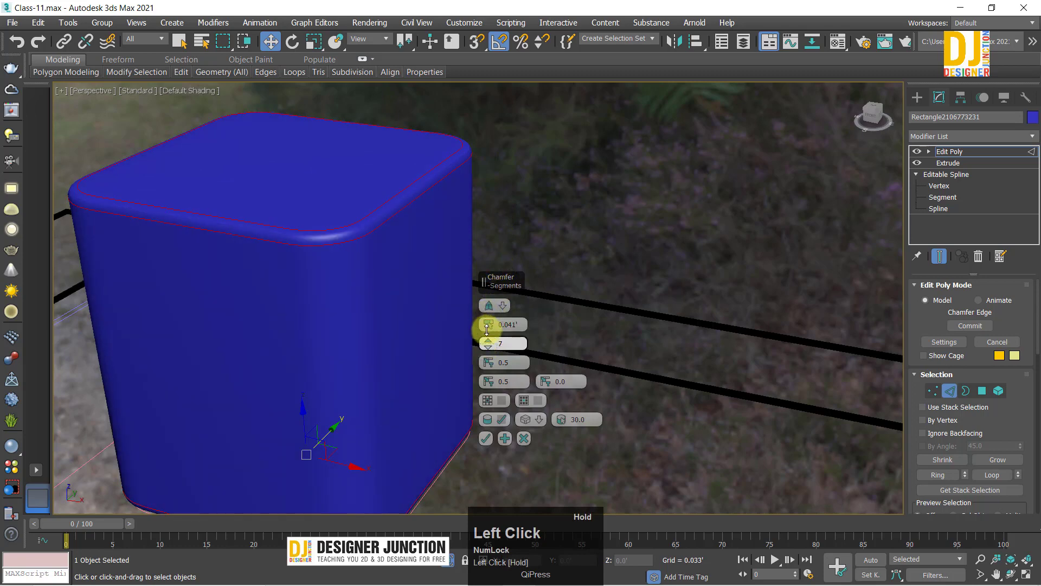
text(1)
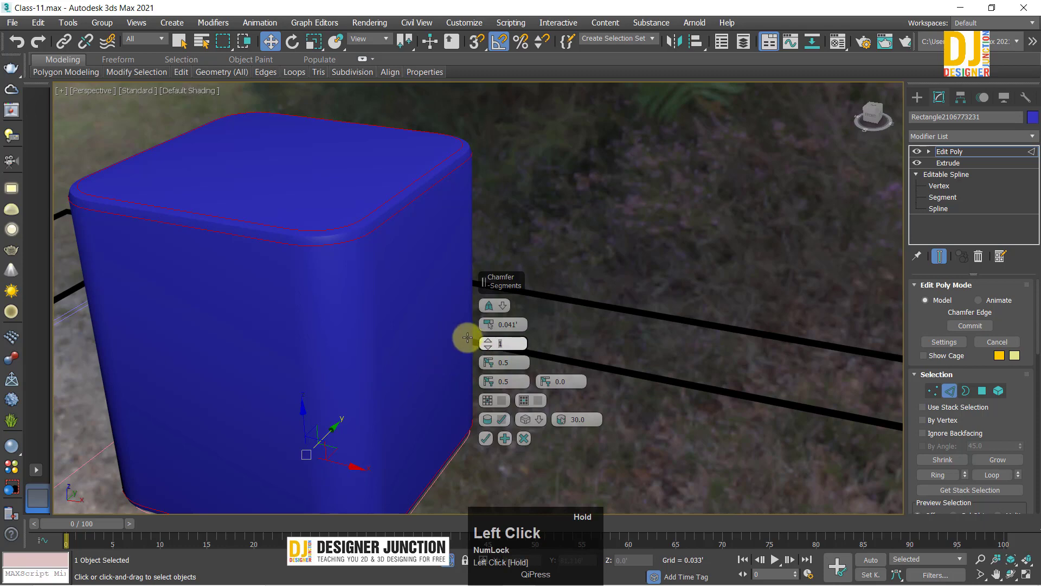
alt+middle_drag(570, 255, 568, 250)
drag(491, 324, 506, 228)
alt+middle_drag(540, 244, 490, 422)
click(485, 439)
click(948, 153)
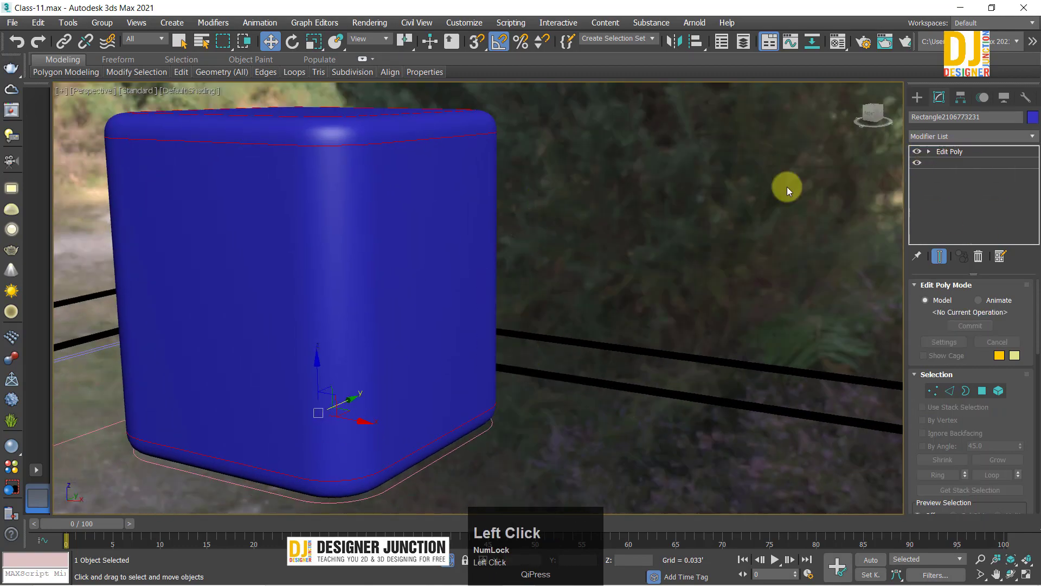
click(662, 204)
alt+middle_drag(558, 217, 551, 239)
scroll(551, 239, down, 6)
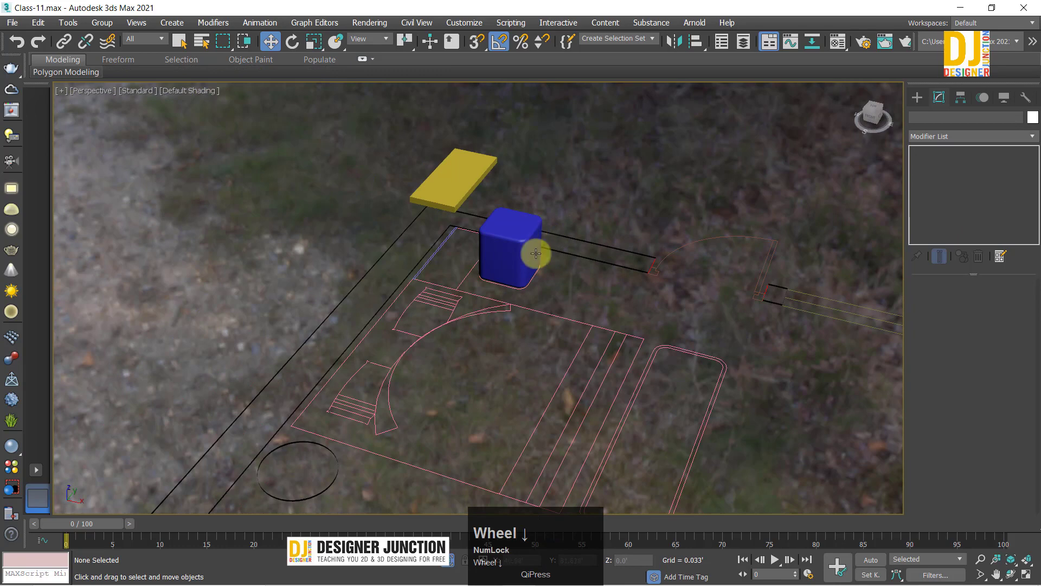
Step: Select the corner unit slab and exit isolation to bring back the full bedroom around it
click(446, 193)
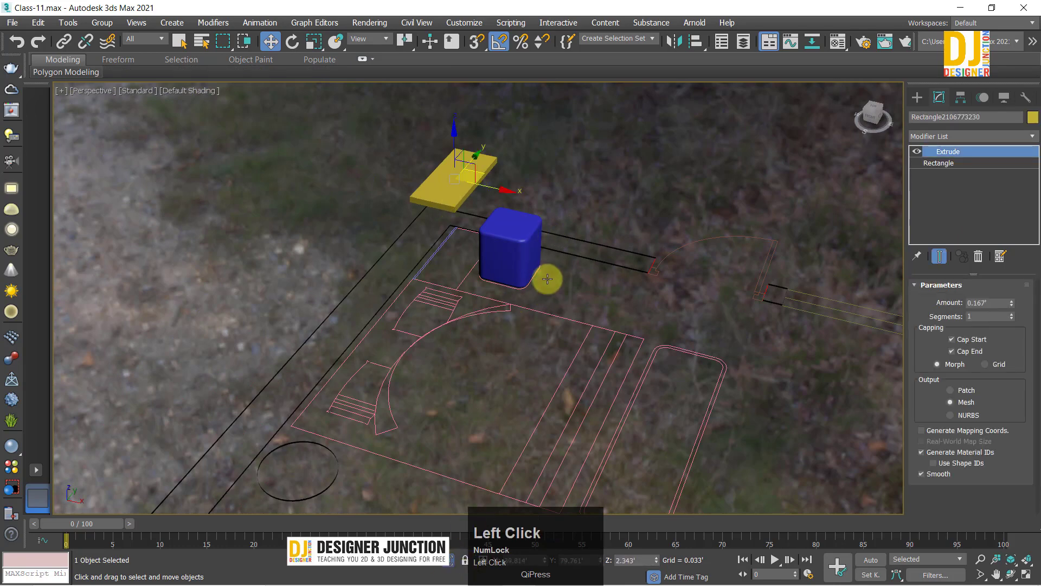
alt+middle_drag(548, 276, 531, 279)
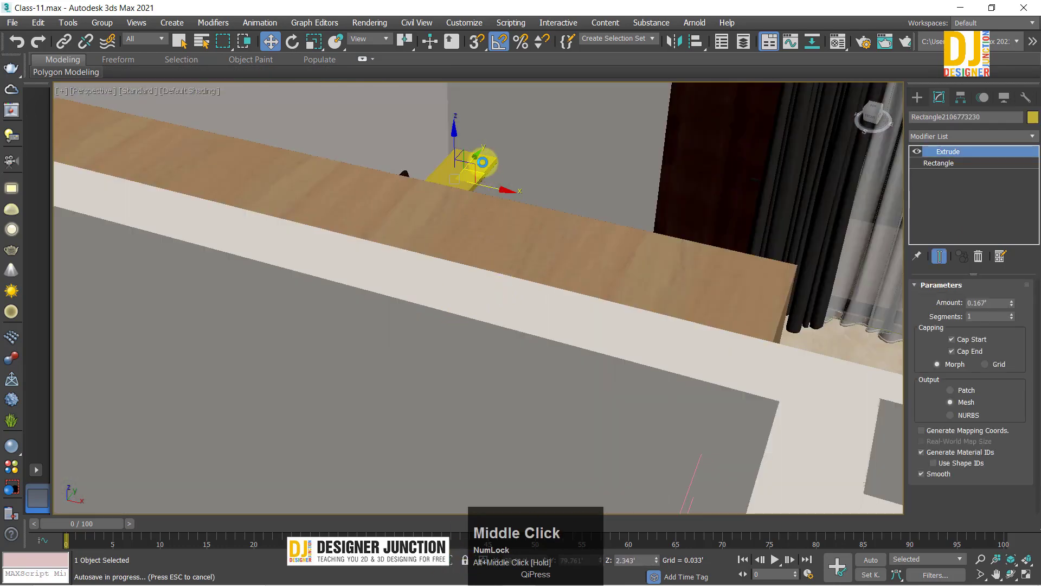
alt+middle_drag(569, 140, 481, 198)
key(z)
alt+middle_drag(372, 255, 506, 359)
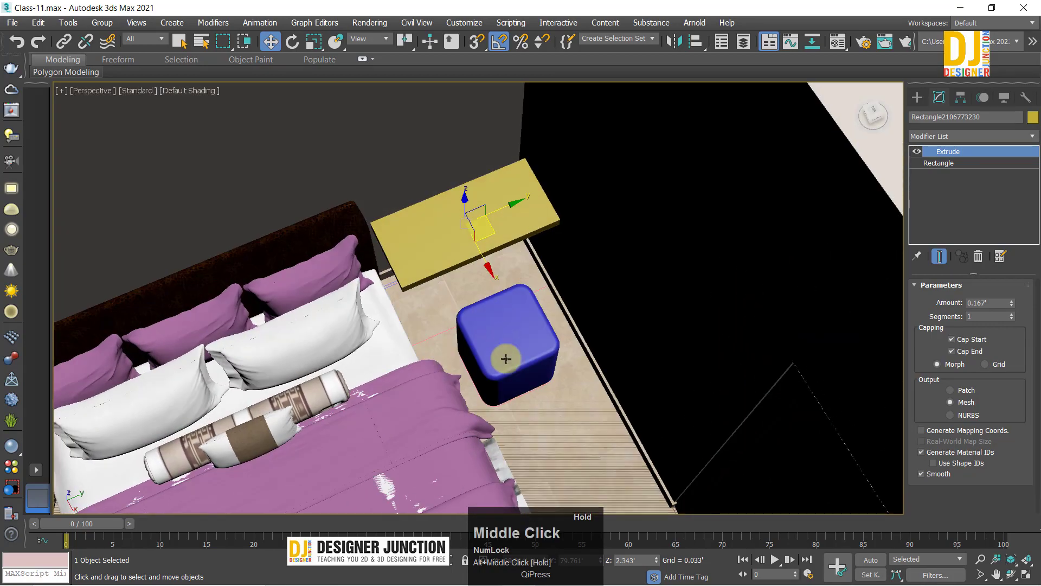
Step: Examine the slab and stool together beside the bed in the Top and perspective views
ctrl+click(502, 333)
alt+middle_drag(412, 277, 511, 337)
key(z)
key(alt+w)
key(alt+w)
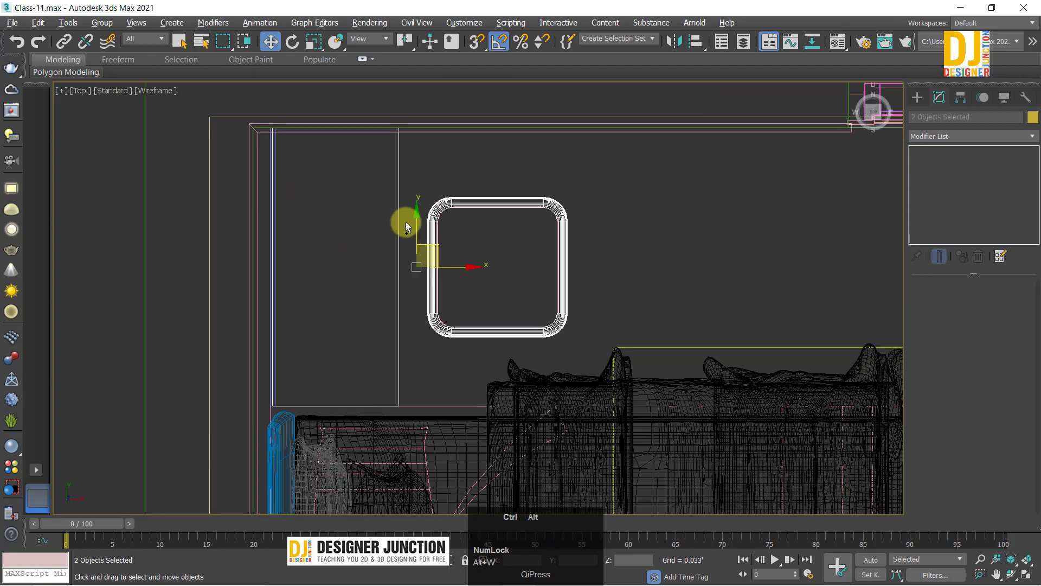
ctrl+alt+middle_drag(406, 226, 536, 283)
key(alt+w)
key(alt+w)
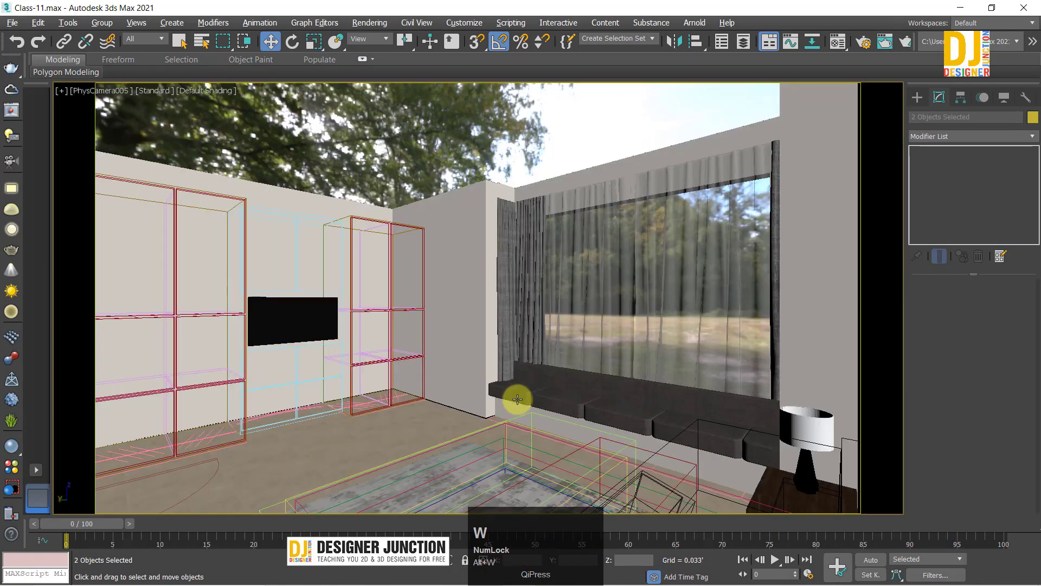
key(alt+w)
key(alt+w)
alt+middle_drag(422, 379, 488, 309)
Step: Try a lowered copy of the slab with a different rectangle width, undo the width change, and delete the copy
click(491, 242)
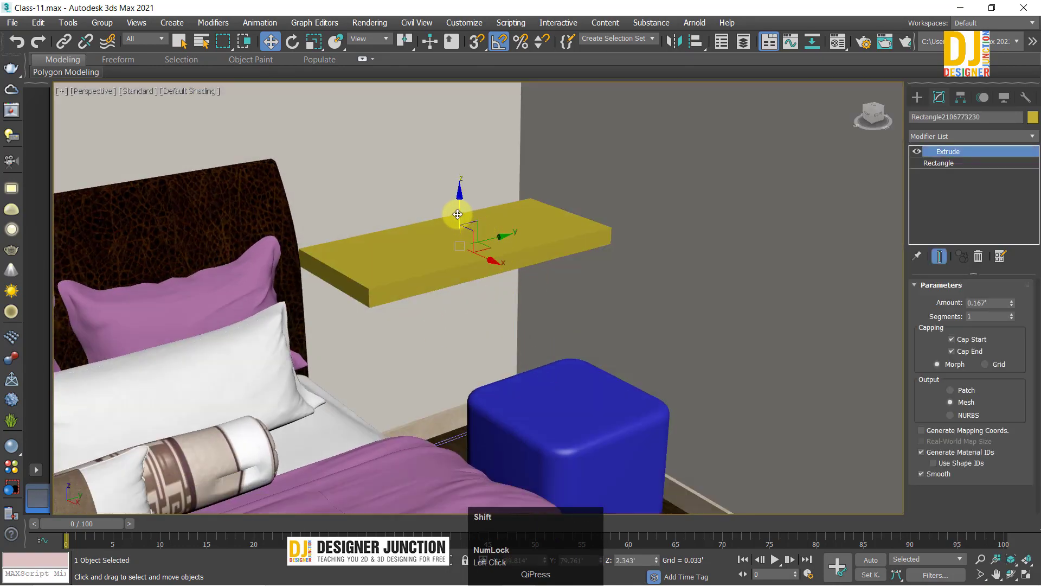
shift+drag(457, 214, 463, 255)
click(504, 354)
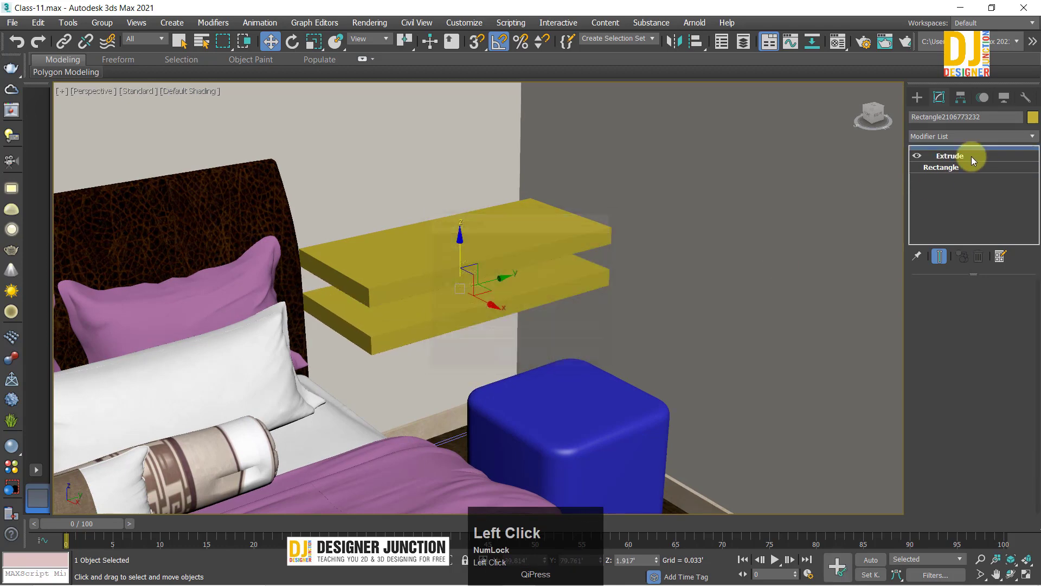
click(931, 168)
drag(1012, 345, 1004, 374)
key(ctrl+z)
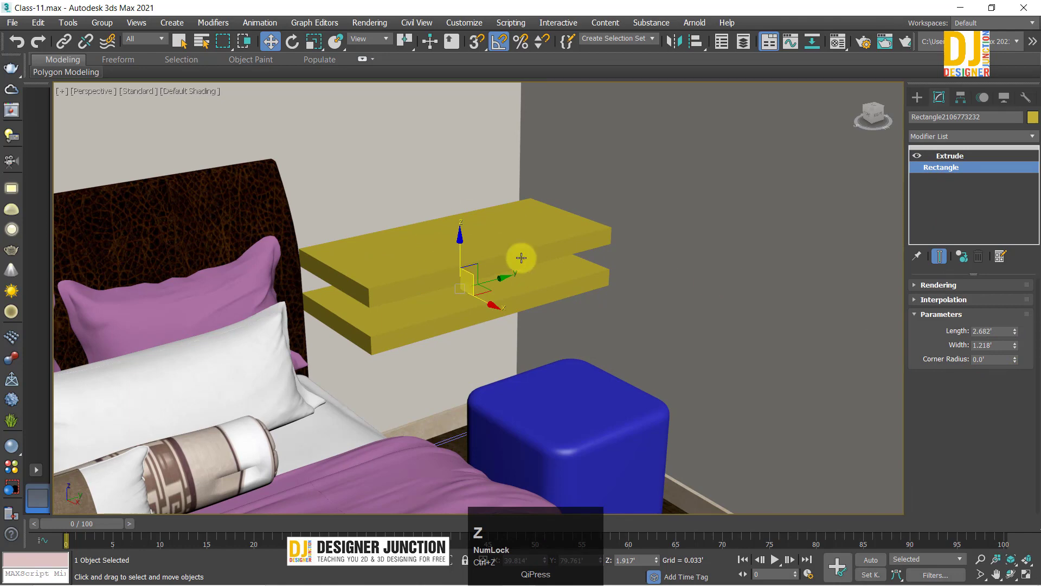
key(Delete)
Step: Try to clone the slab farther below itself, and undo the clone
click(530, 228)
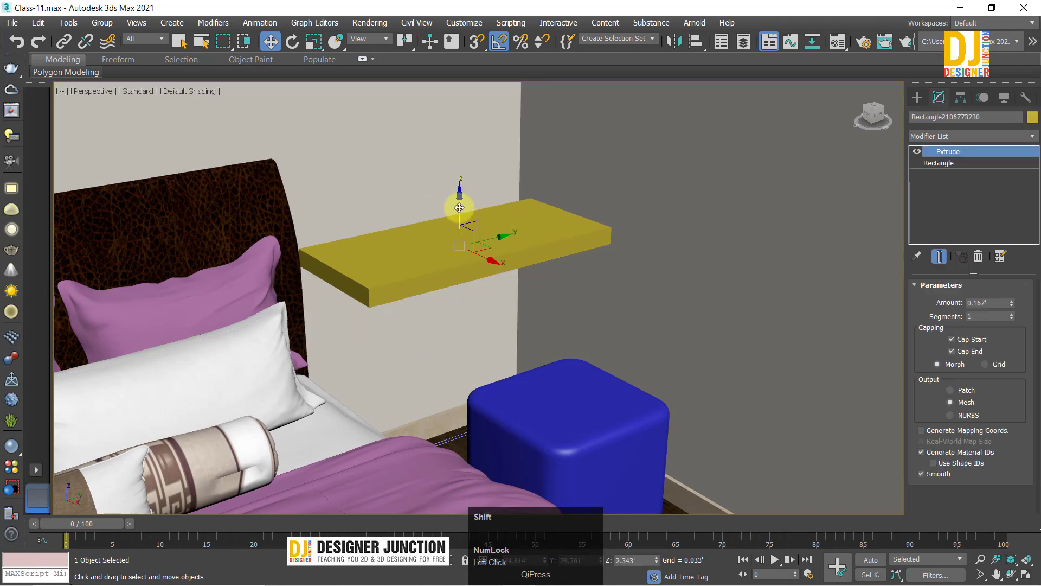
mouse_move(459, 207)
shift+mouse_down()
mouse_move(465, 302)
mouse_move(470, 294)
shift+mouse_up()
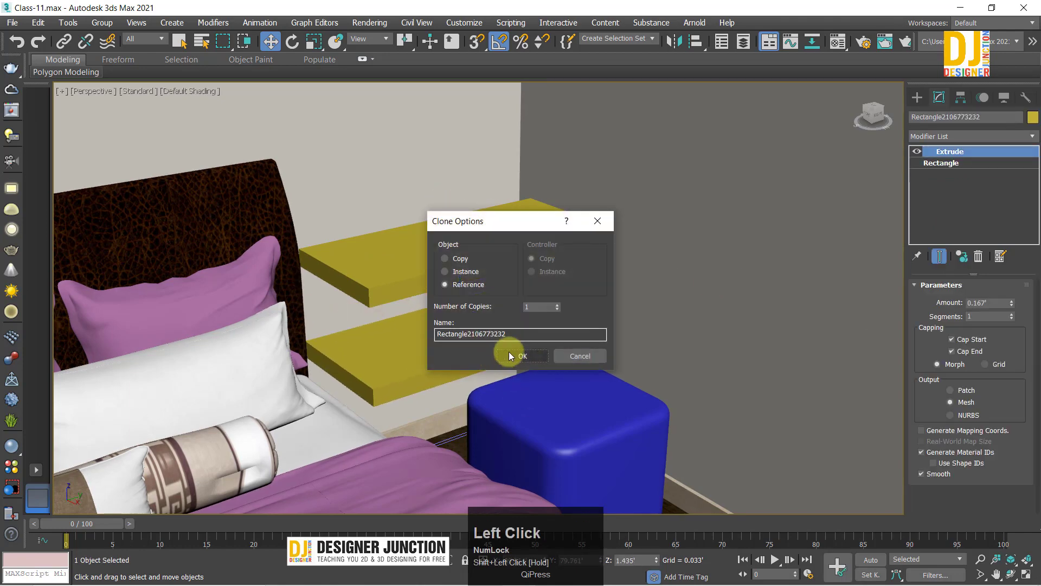
click(509, 356)
key(ctrl+z)
Step: Select the slab and stool together and frame them in the maximized Top view
mouse_move(550, 365)
alt+middle_down()
mouse_move(590, 359)
mouse_move(509, 267)
alt+middle_up()
ctrl+click(509, 268)
key(alt+w)
key(alt+w)
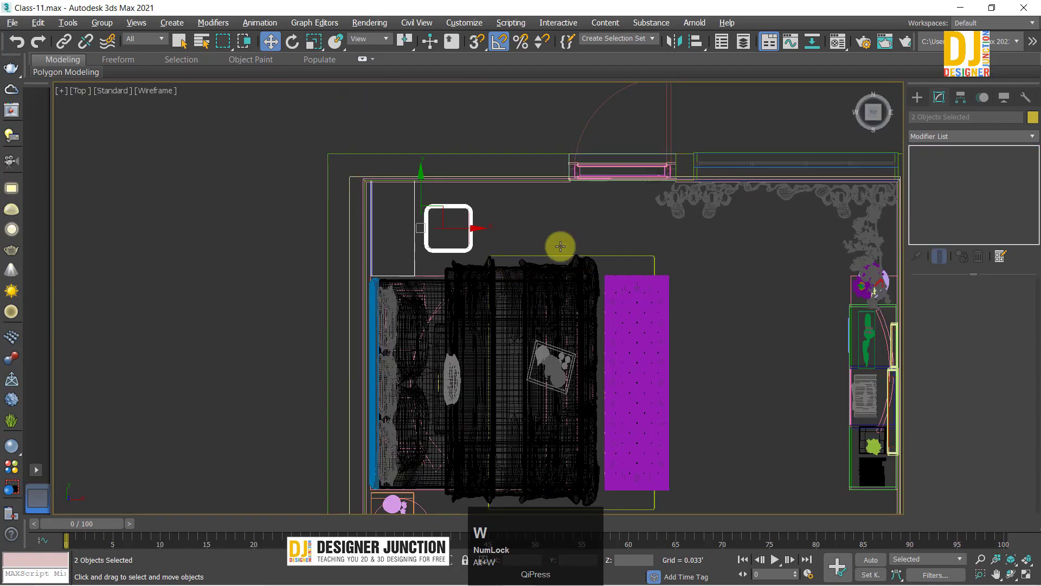
key(alt+w)
middle_click(716, 441)
key(alt+w)
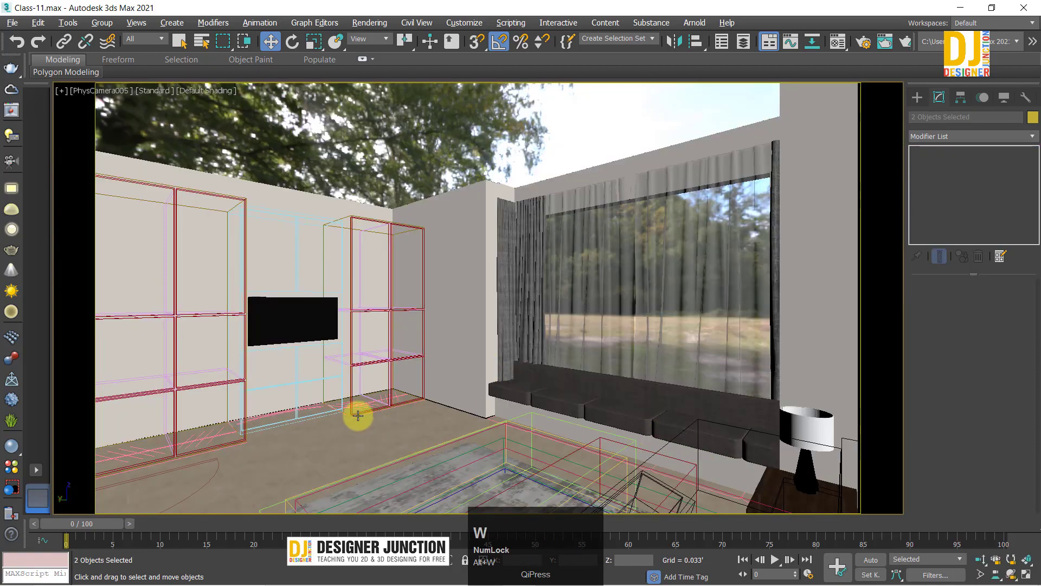
key(alt+w)
middle_click(252, 156)
key(alt+w)
key(z)
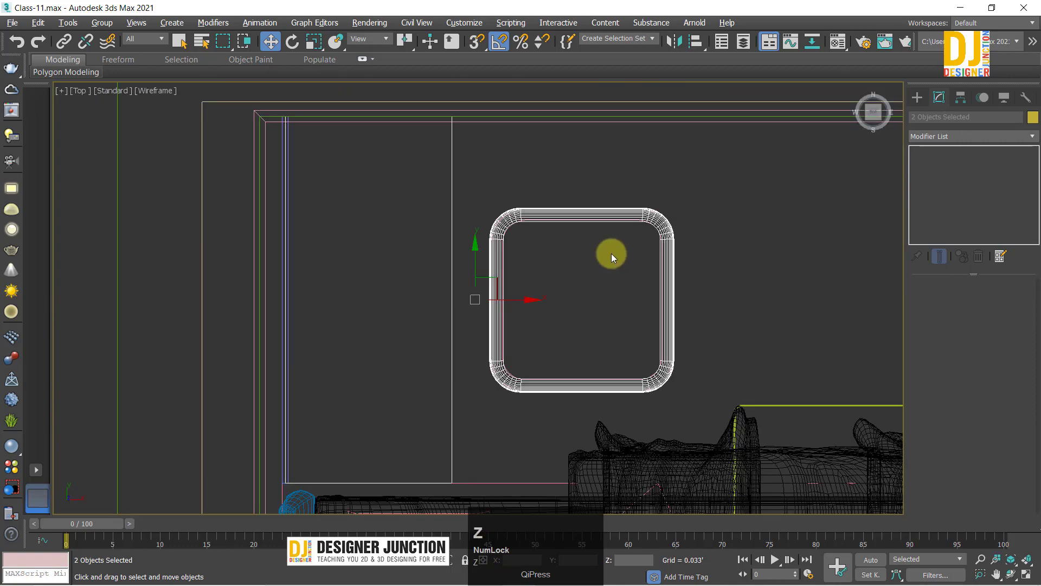
Step: Add the floor plan group to the slab and stool selection and isolate them, returning to the perspective view
middle_drag(428, 229, 474, 393)
ctrl+alt+middle_drag(483, 220, 595, 272)
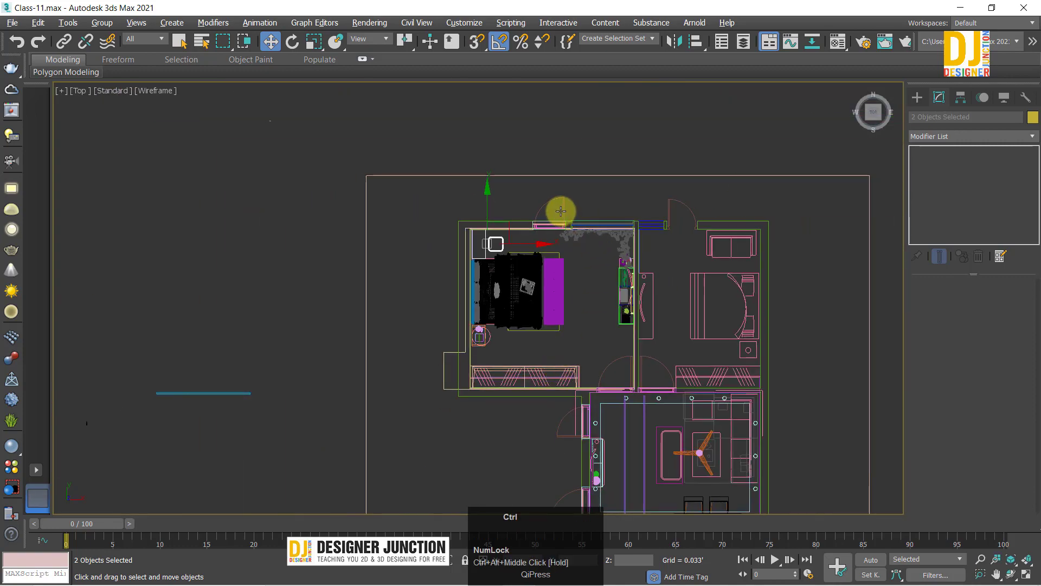
ctrl+click(649, 281)
key(alt+q)
key(alt+w)
click(395, 385)
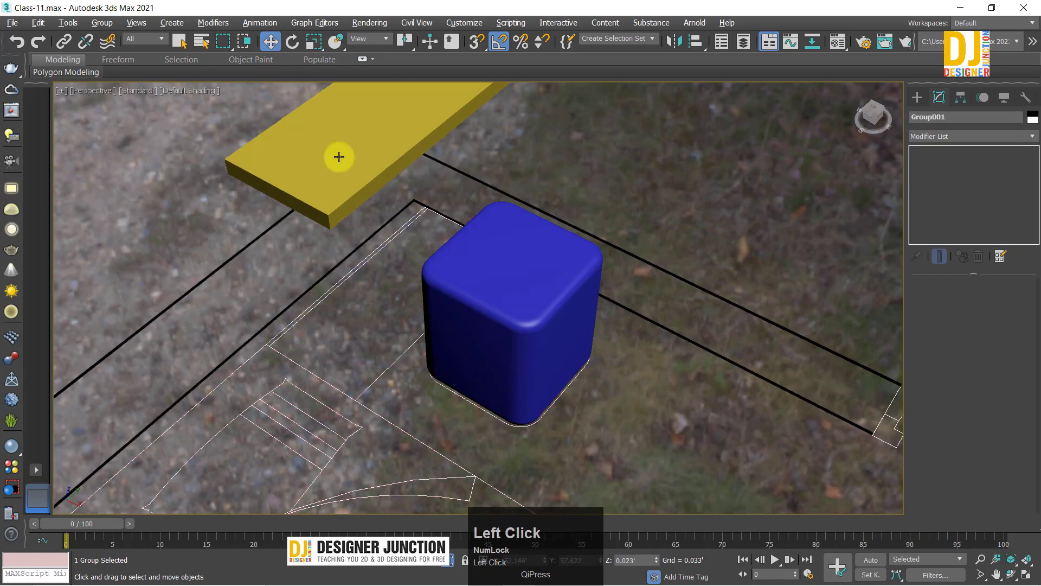
Step: Copy the slab upward and rotate the copy upright as a back panel near the slab's rear edge
click(341, 160)
alt+middle_drag(349, 214, 400, 252)
shift+drag(409, 168, 412, 127)
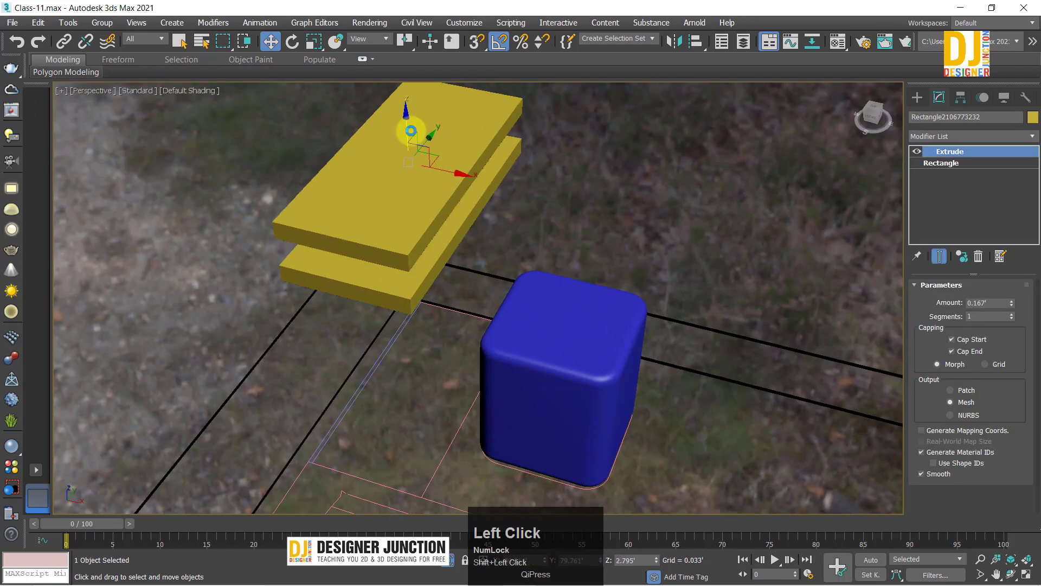
click(517, 359)
key(e)
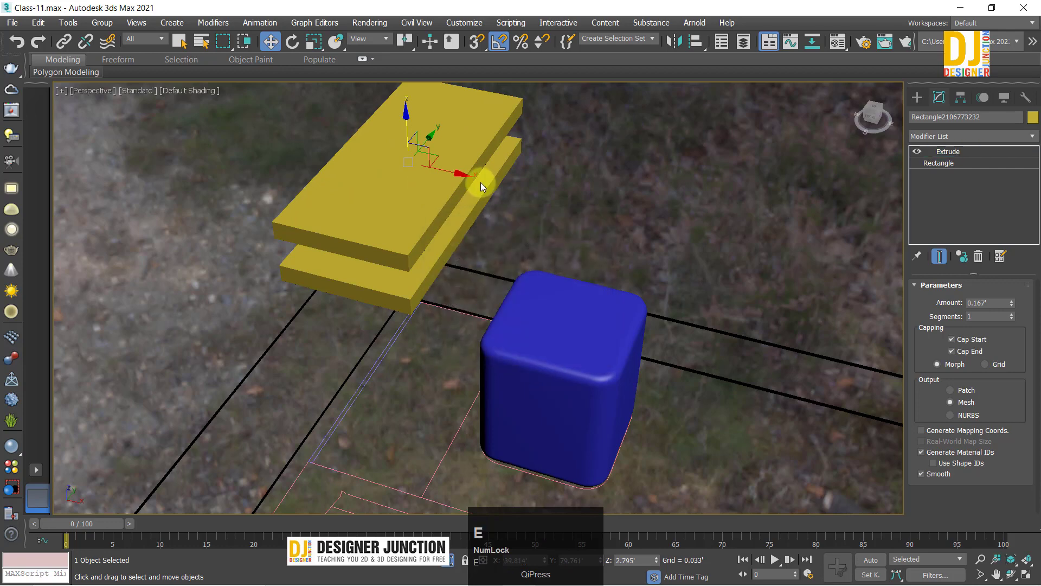
mouse_move(441, 156)
mouse_down()
mouse_move(437, 165)
mouse_move(450, 165)
mouse_move(420, 178)
mouse_up()
key(w)
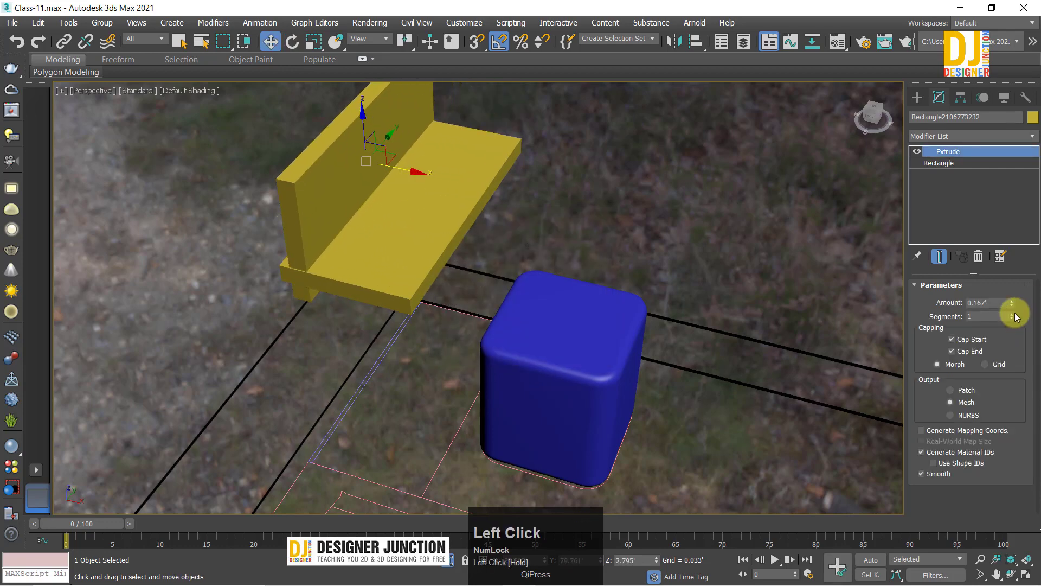
Step: Thin the upright panel's extrusion to 0.031' and move it flush with the slab's rear edge
drag(1012, 307, 1011, 342)
alt+middle_drag(304, 241, 433, 200)
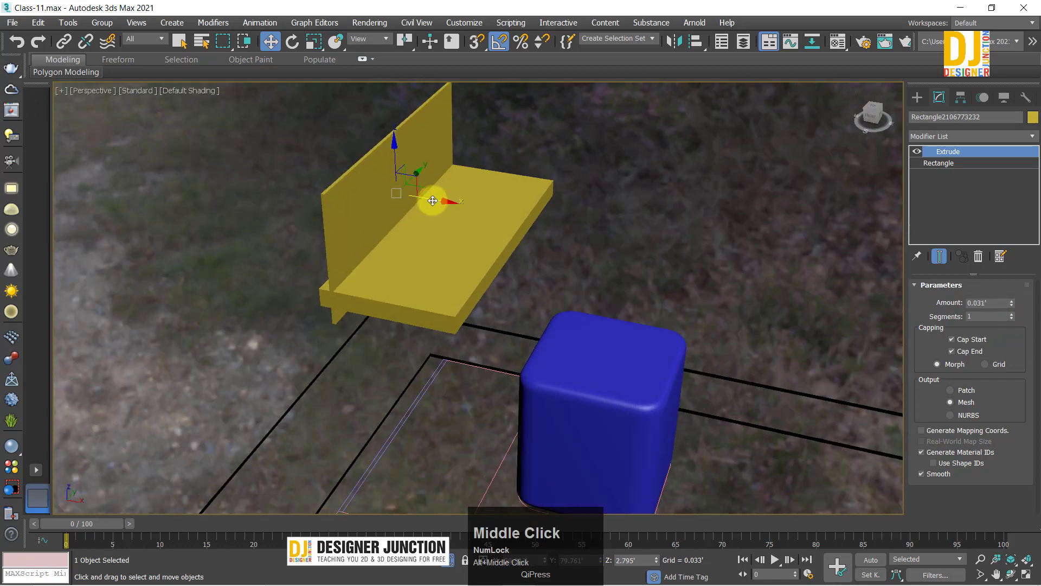
mouse_move(432, 200)
mouse_down()
mouse_move(395, 197)
mouse_move(425, 207)
mouse_up()
mouse_move(425, 207)
alt+middle_down()
mouse_move(467, 234)
mouse_move(437, 204)
alt+middle_up()
drag(437, 204, 434, 211)
Step: Raise the back panel in the Left view so its lower edge rests on top of the slab
key(alt+w)
key(alt+w)
key(z)
drag(475, 264, 488, 170)
key(alt+w)
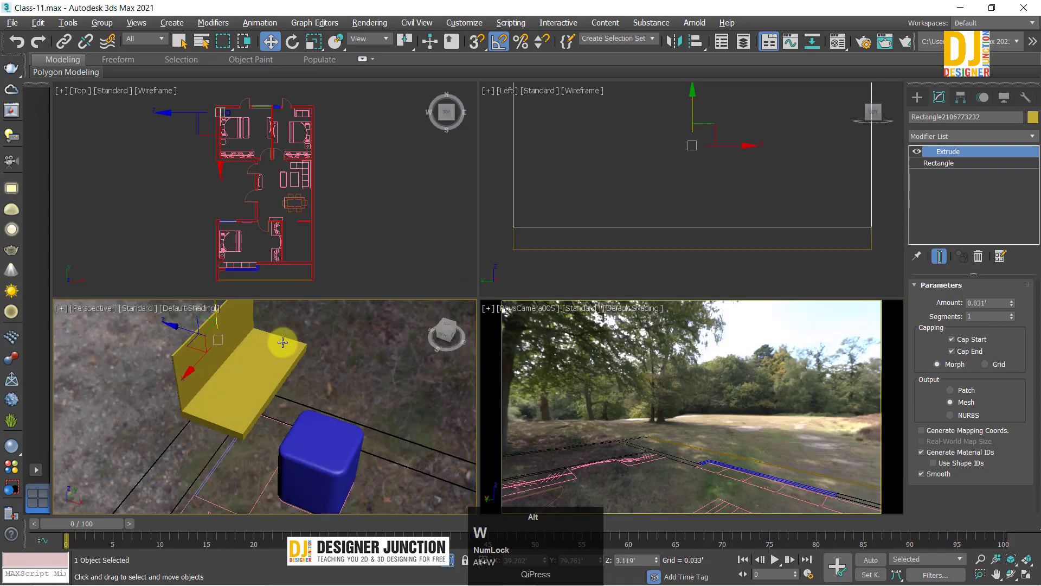
key(alt+w)
alt+middle_drag(365, 198, 362, 181)
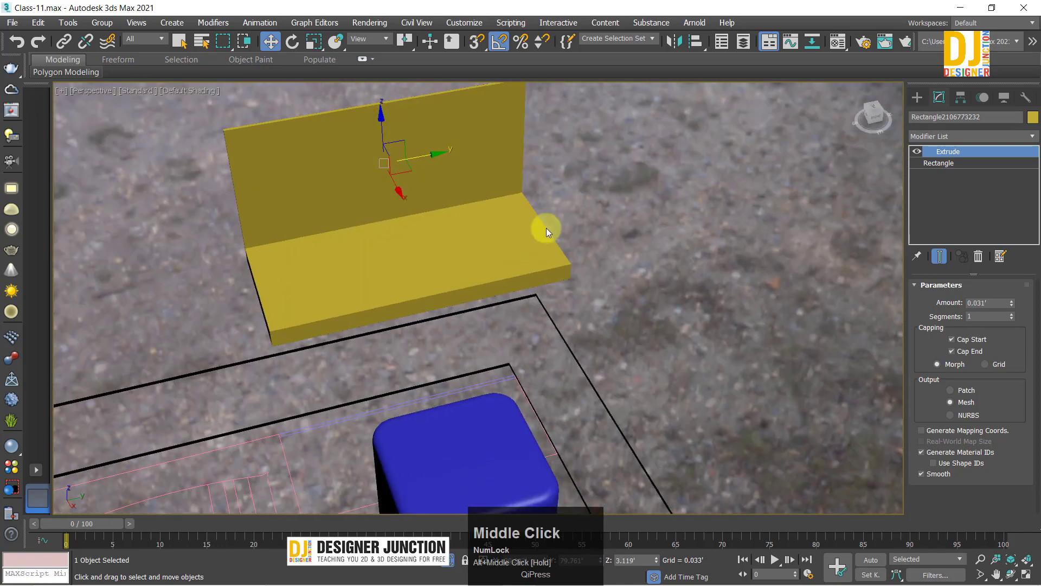
Step: Try to clone the horizontal slab below itself as a lower shelf, and undo the clone
alt+middle_drag(457, 224, 384, 160)
scroll(444, 235, down, 3)
key(z)
scroll(420, 268, down, 3)
scroll(453, 235, down, 2)
alt+middle_drag(337, 196, 458, 239)
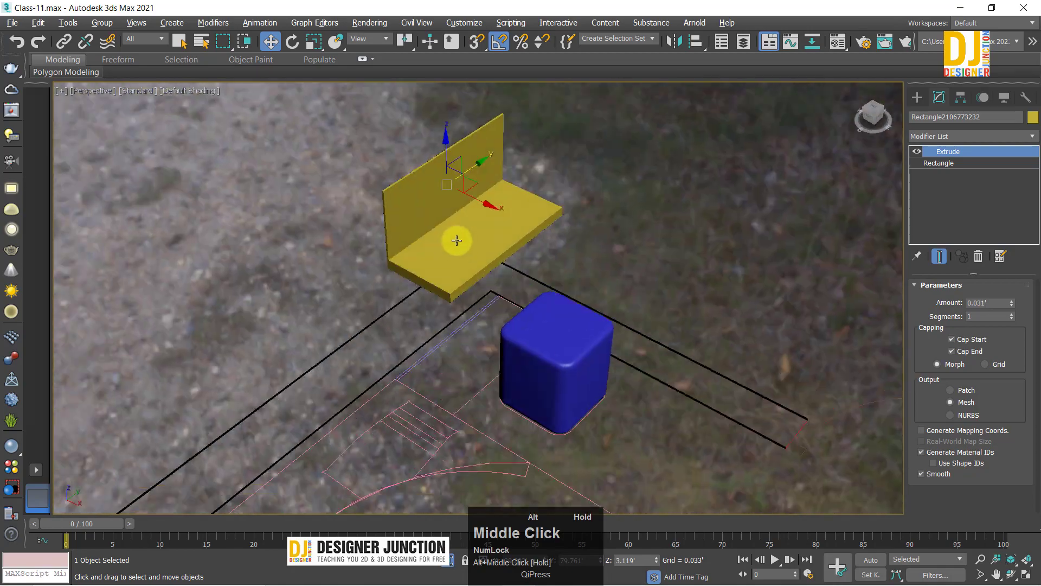
alt+middle_drag(581, 281, 437, 259)
click(414, 220)
mouse_move(407, 174)
shift+mouse_down()
mouse_move(407, 232)
mouse_move(355, 278)
mouse_move(369, 283)
shift+mouse_up()
click(519, 360)
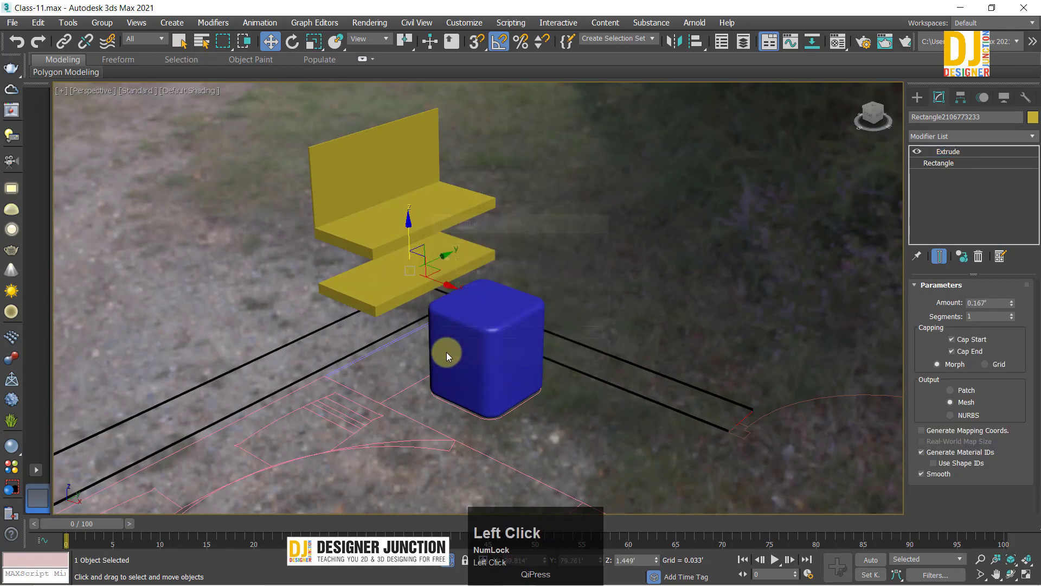
key(ctrl+z)
Step: Clone the horizontal slab a short distance below itself as one independent copy
alt+middle_drag(444, 266, 382, 251)
scroll(381, 232, up, 3)
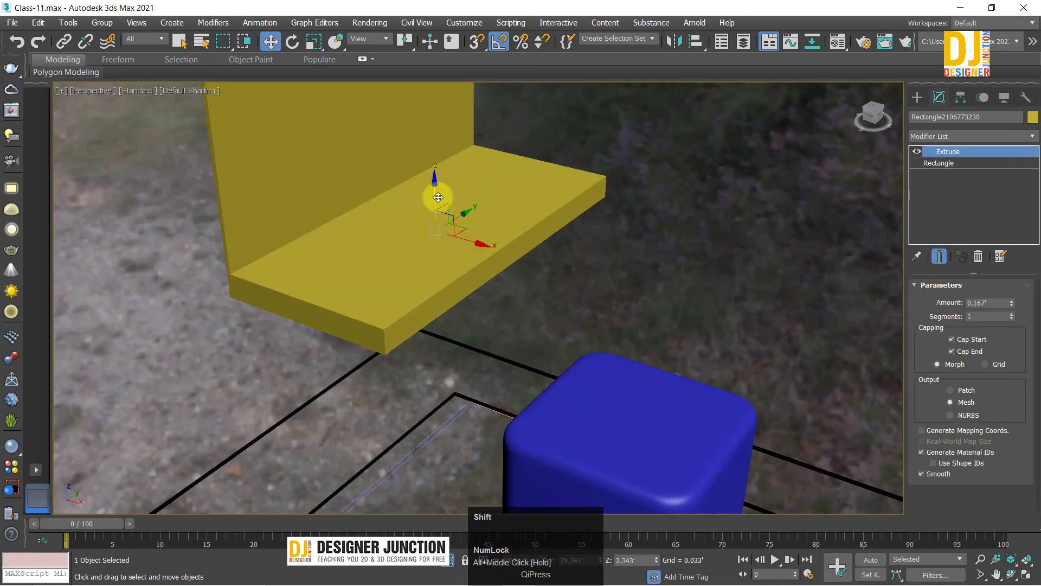
shift+drag(431, 197, 435, 257)
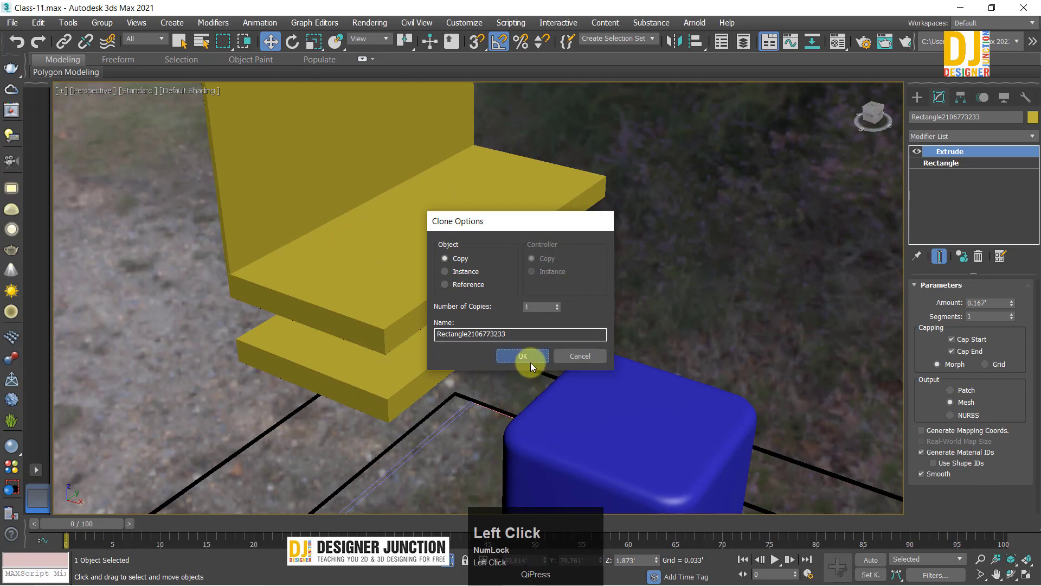
click(529, 359)
Step: Undo a trial width change on the lower slab's base rectangle and shorten its length to 1.046'
click(954, 163)
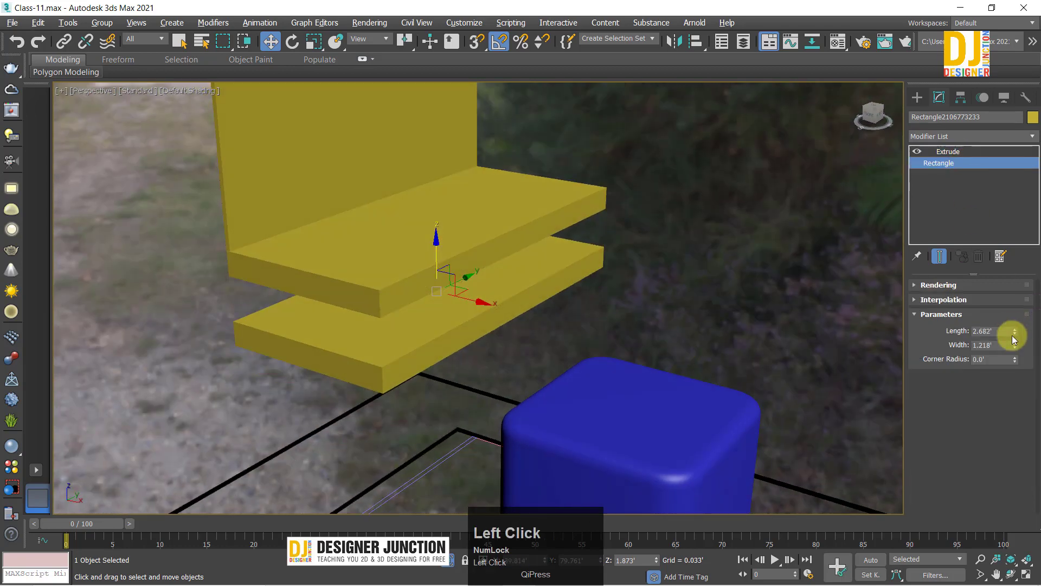
drag(1013, 346, 1012, 371)
key(ctrl+z)
mouse_move(1014, 333)
mouse_down()
mouse_move(1006, 358)
mouse_move(998, 343)
mouse_up()
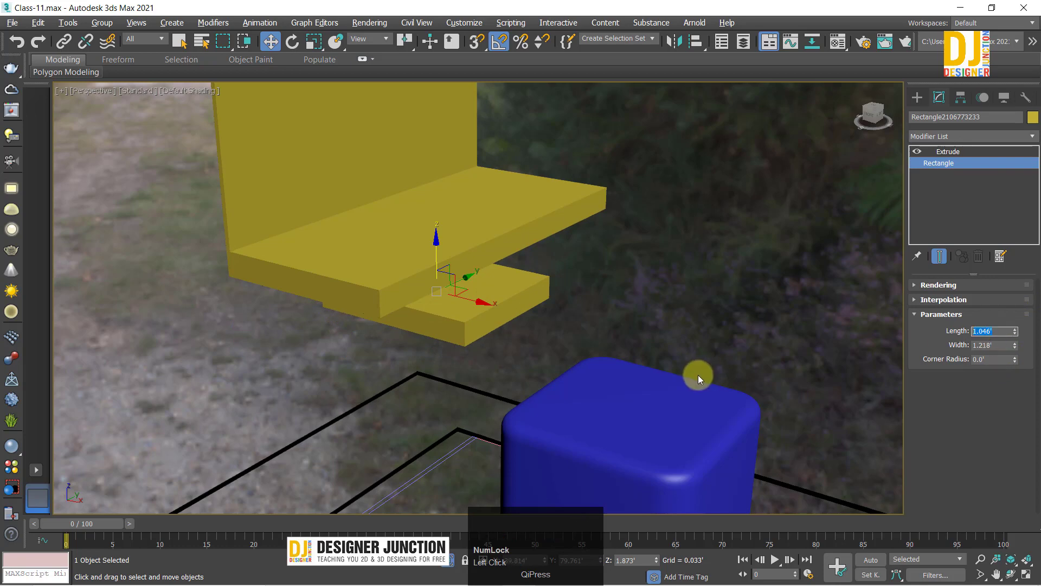
Step: Set the lower shelf's length to 0.5' and try extrusion amounts of 0.5' and 0.333' before settling on 0.25'
text(.)
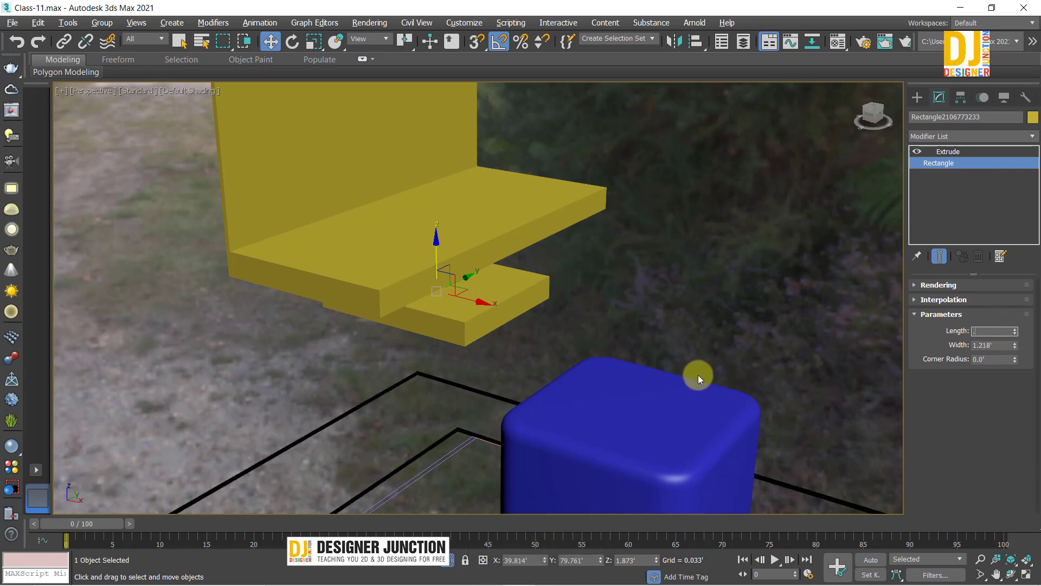
text(5)
key(Return)
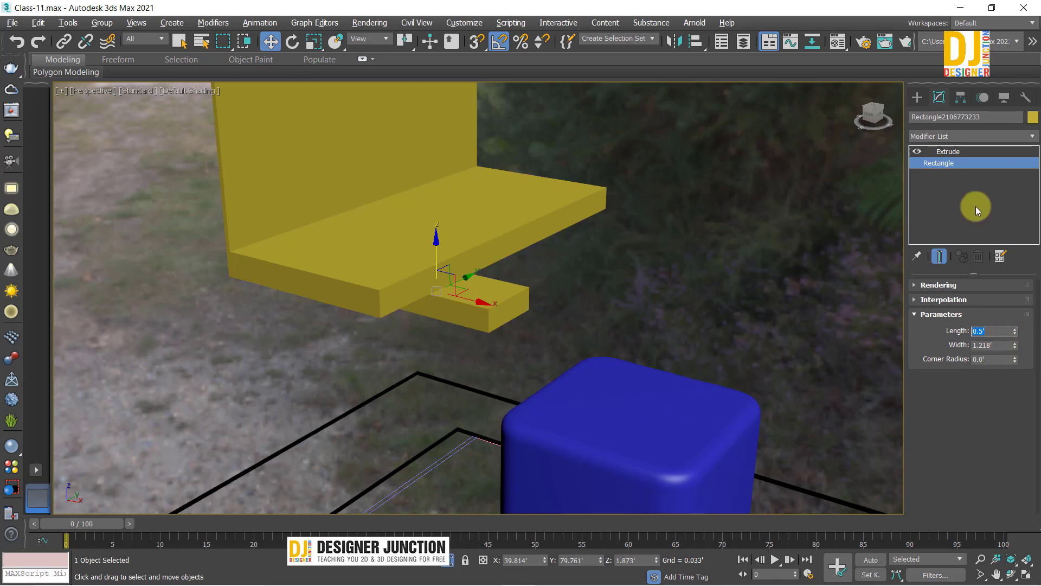
click(953, 152)
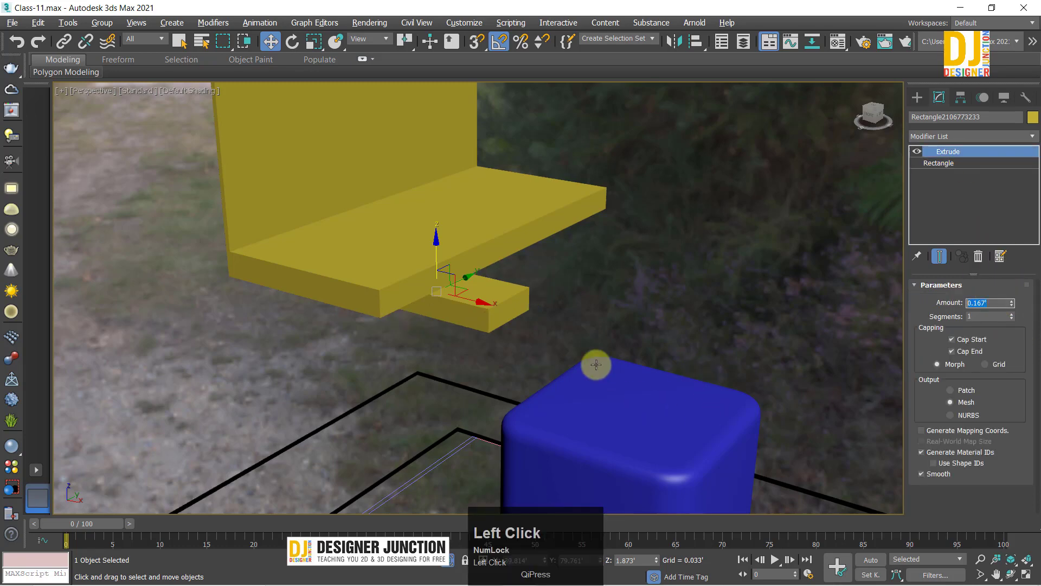
text(.5)
key(Return)
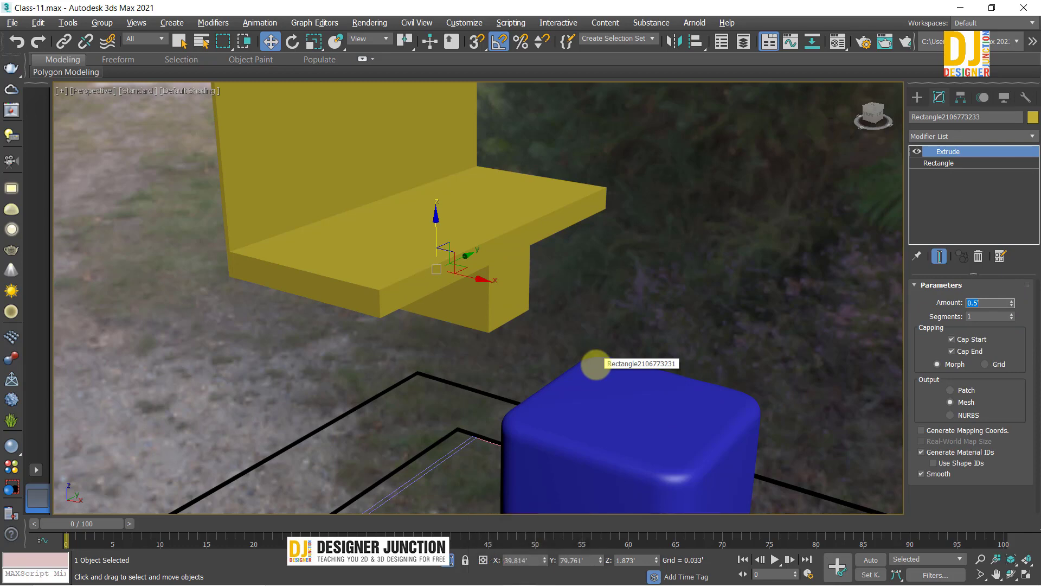
text(.333)
key(Return)
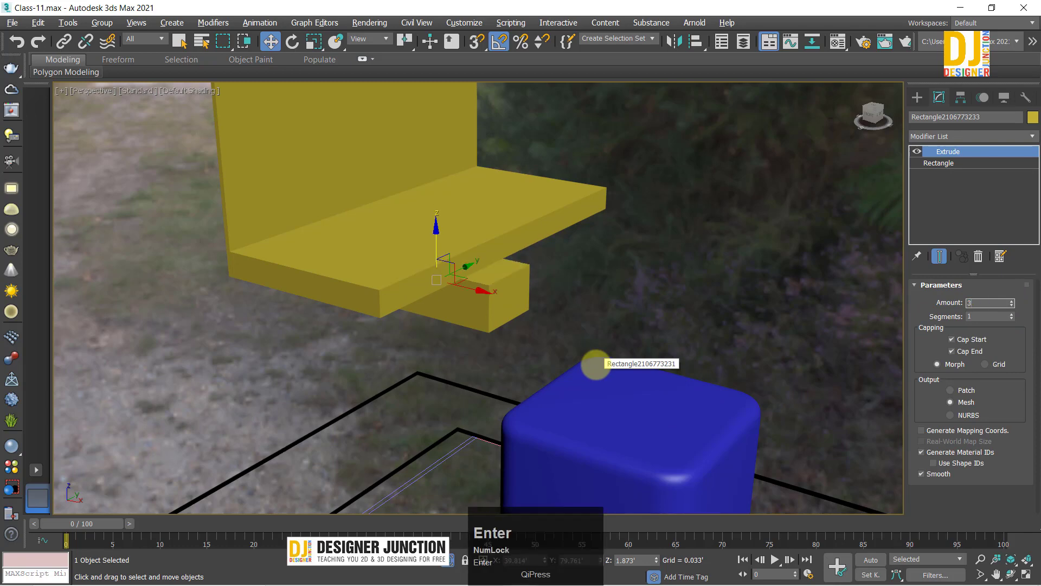
key(Return)
Step: Move the lower shelf along Y in the Top view until its outer edge is flush with the slab's end at the wall
alt+middle_drag(551, 291, 488, 283)
drag(471, 281, 608, 276)
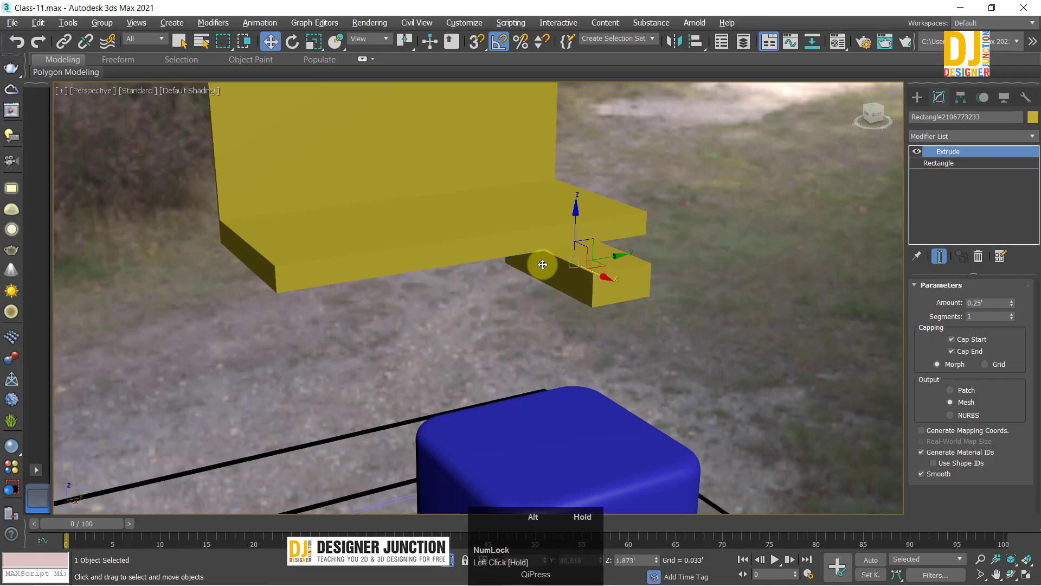
key(alt+w)
right_click(304, 153)
key(alt+w)
key(z)
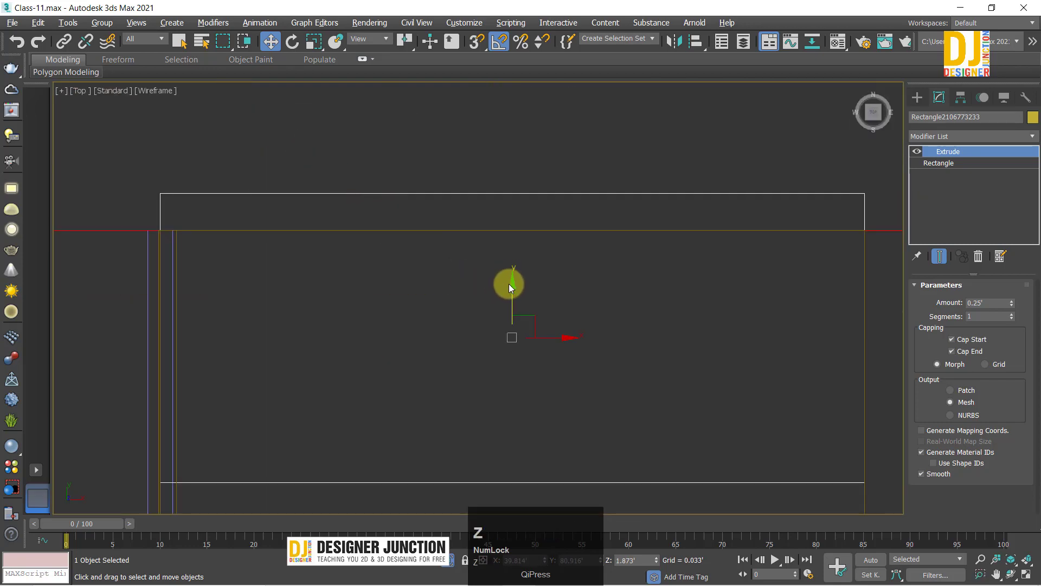
drag(509, 287, 521, 321)
key(alt+w)
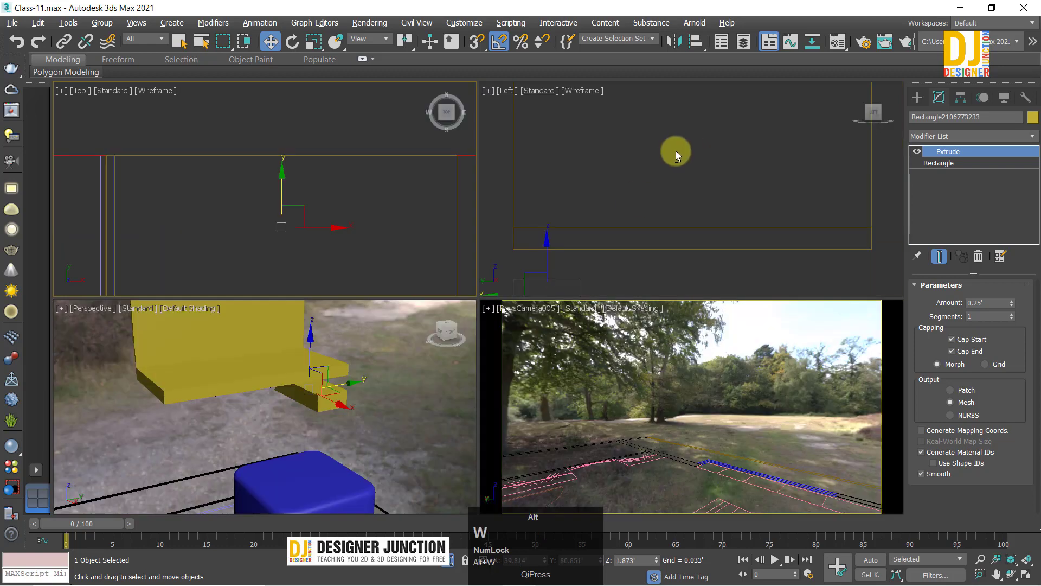
Step: Raise the lower shelf in the Left view so it sits just beneath the slab
key(alt+w)
key(z)
ctrl+alt+middle_drag(520, 216, 496, 302)
drag(493, 301, 494, 284)
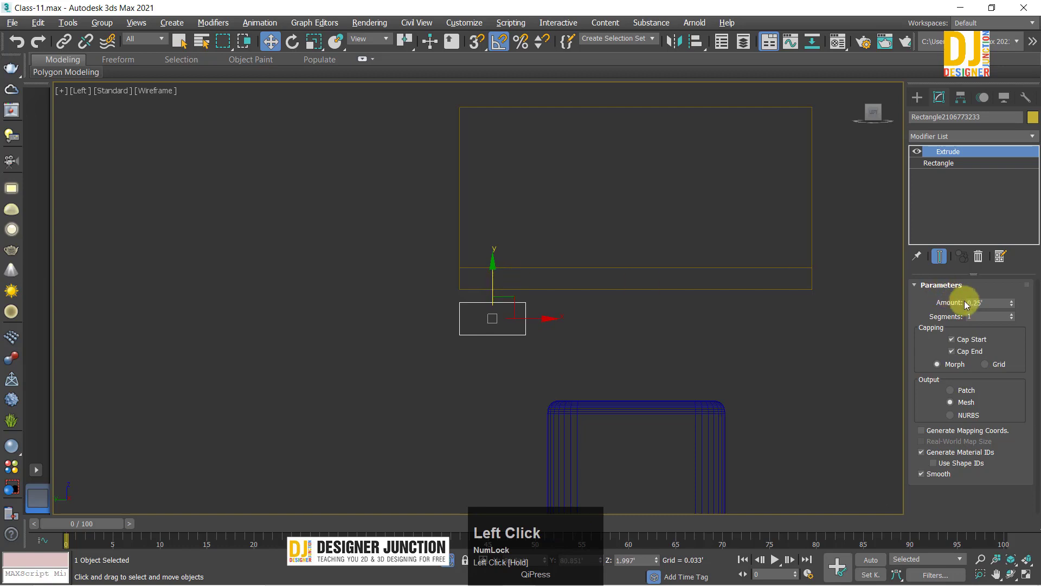
Step: Set the length of the lower shelf's base rectangle to 1' and shift the shelf back in line with the slab's end
click(925, 164)
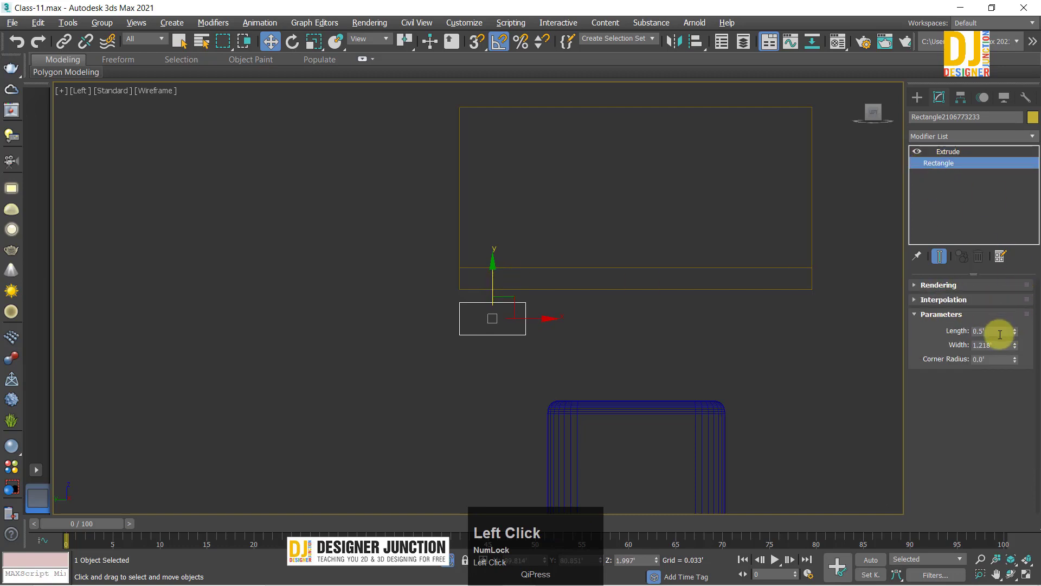
drag(1016, 332, 1033, 278)
key(ctrl+z)
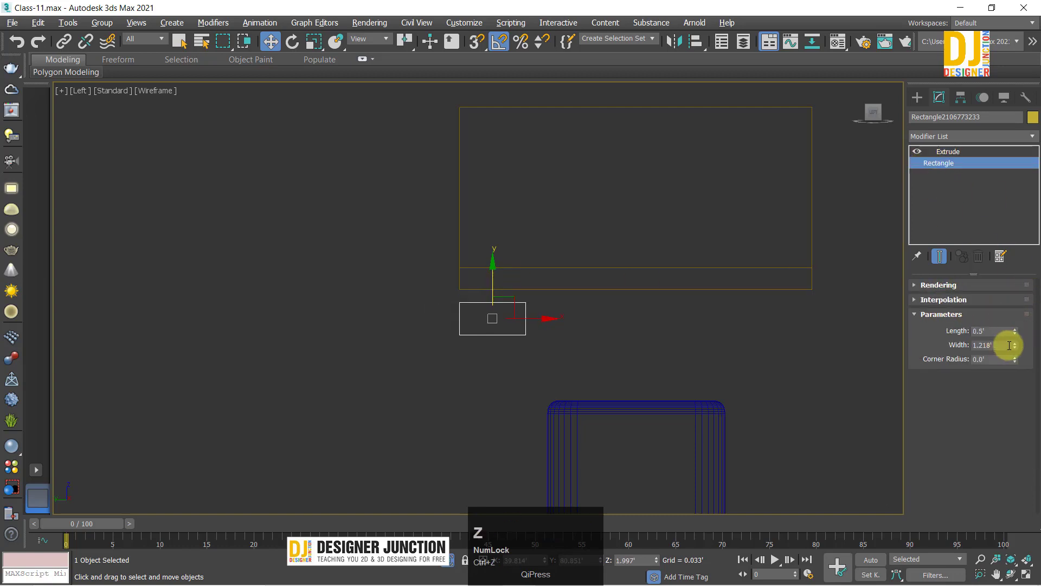
click(990, 331)
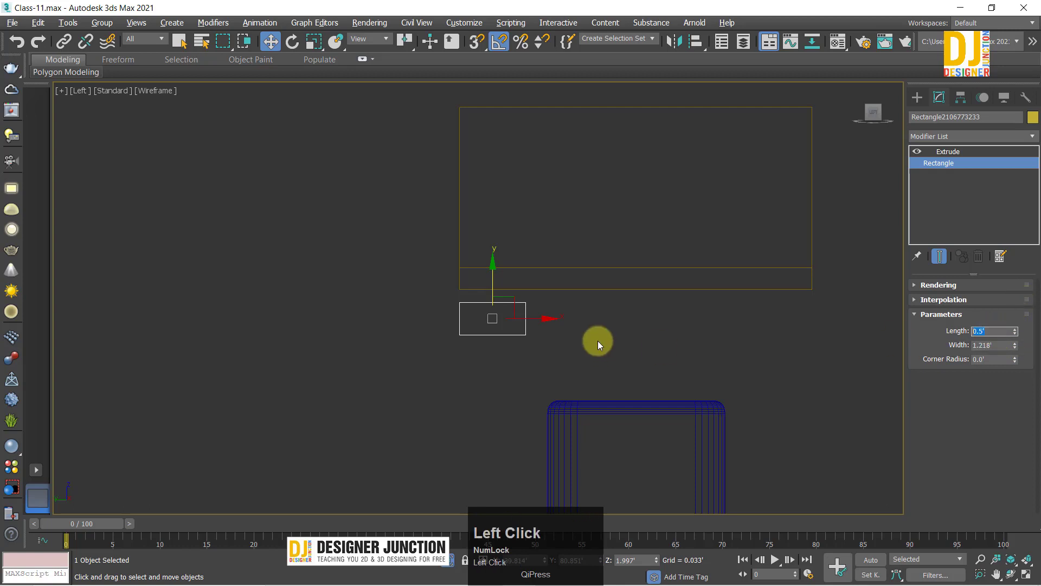
text(1)
key(Return)
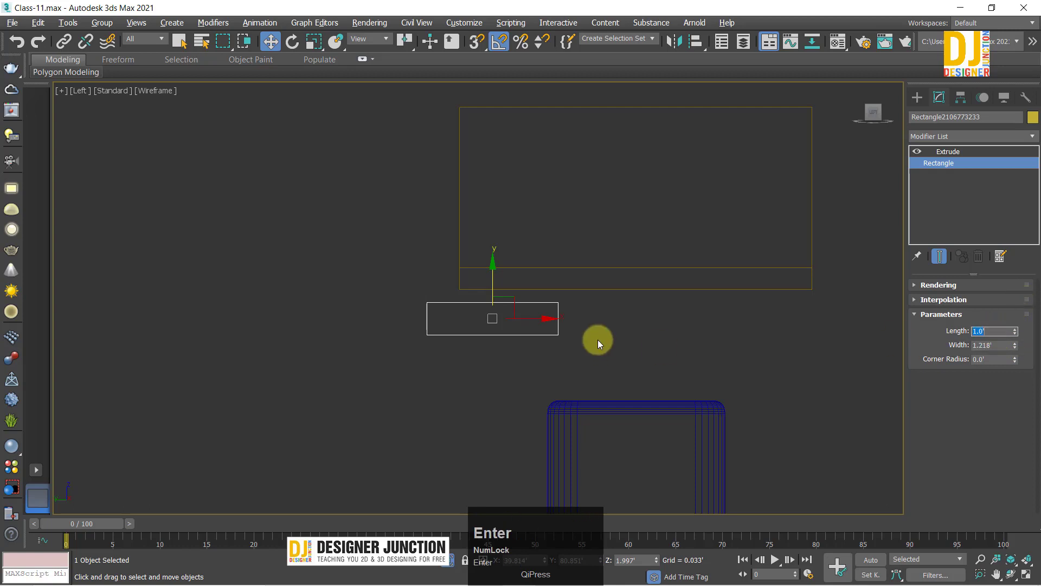
drag(516, 302, 550, 295)
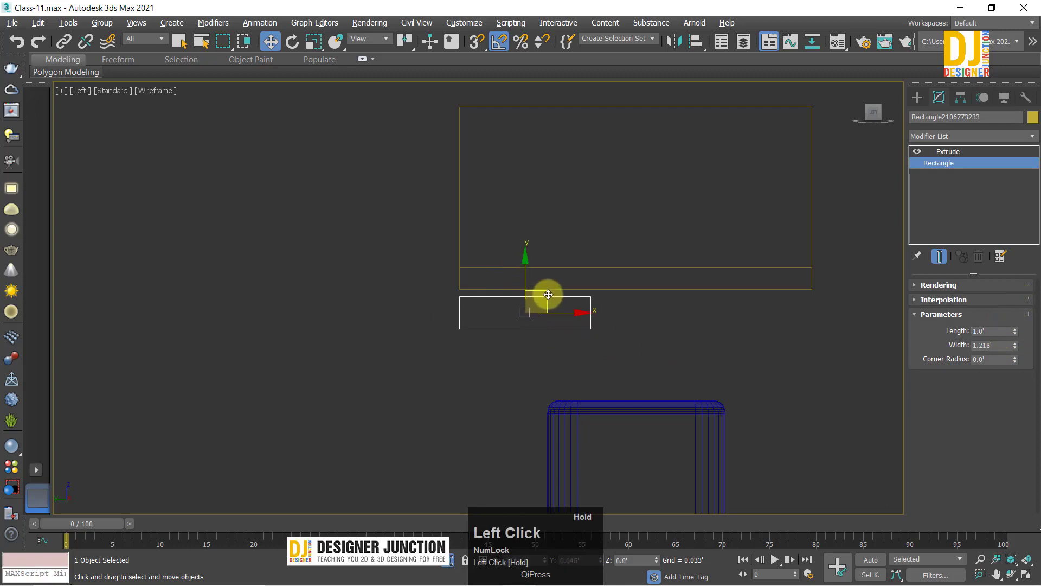
Step: Set the lower shelf's extrusion amount to 4" and lower the shelf until its top meets the slab's underside
click(947, 152)
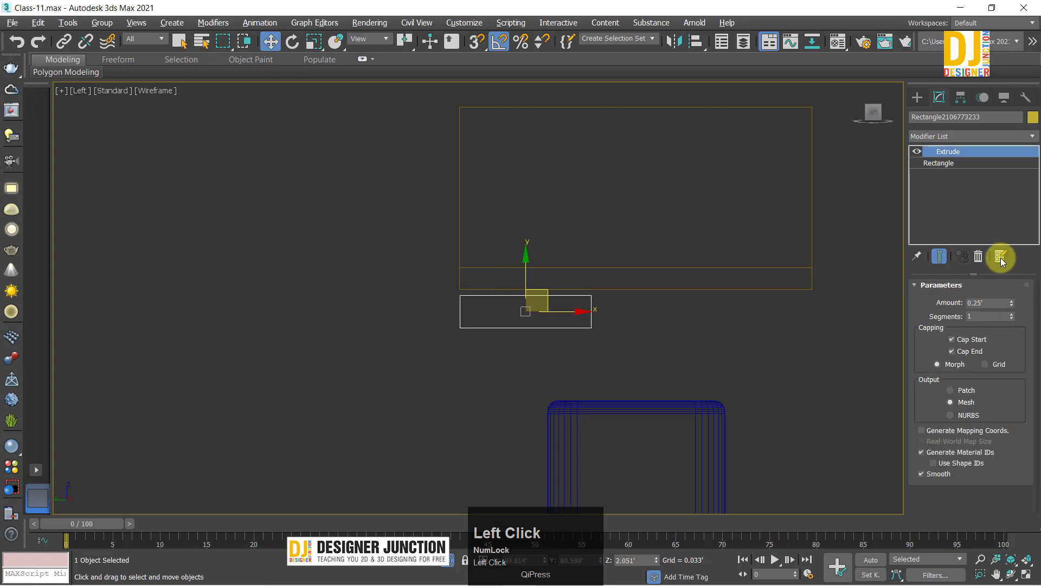
click(990, 302)
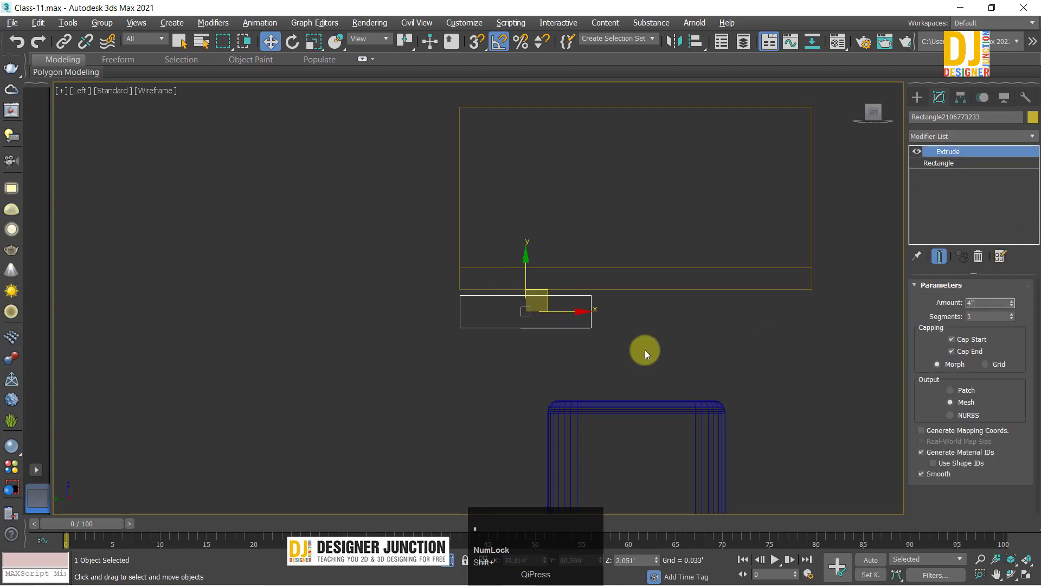
key(Return)
key(z)
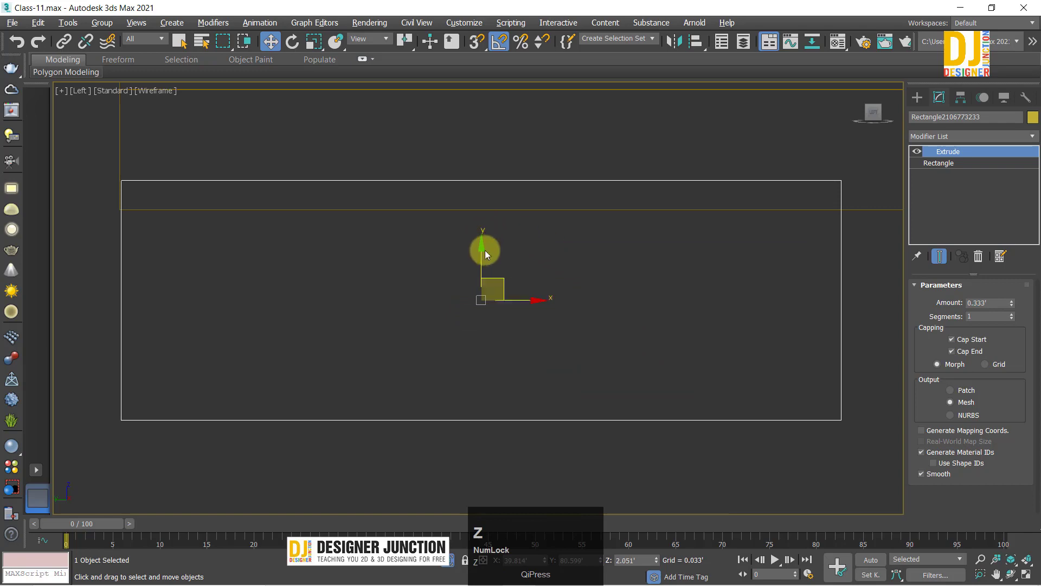
drag(485, 254, 475, 280)
key(alt+w)
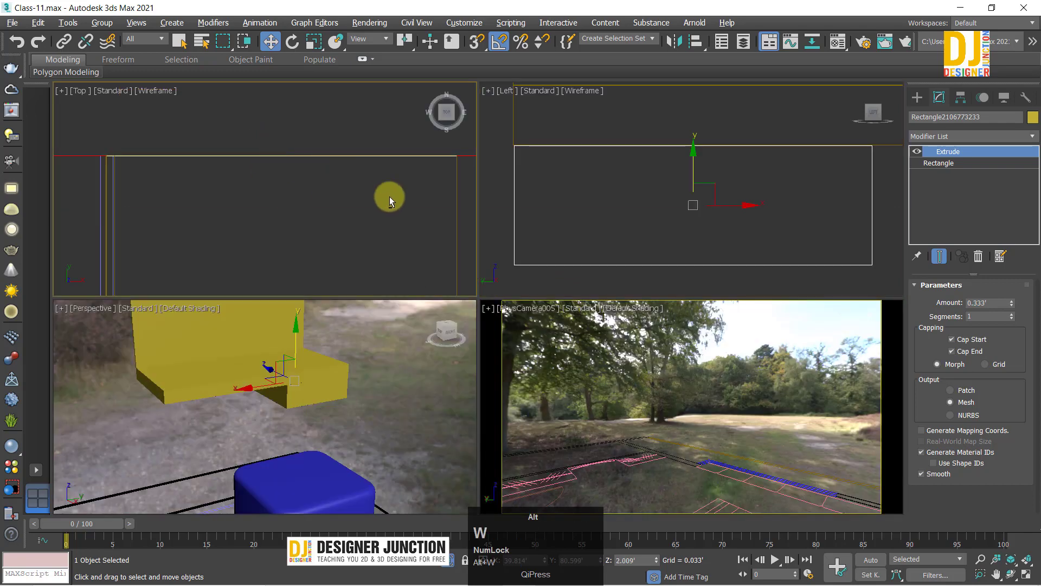
middle_click(389, 196)
key(alt+w)
key(z)
key(alt+w)
middle_click(288, 379)
key(alt+w)
Step: Select the back panel, slab and lower shelf together and group them under the default name
click(763, 313)
alt+middle_drag(576, 251, 592, 241)
click(554, 262)
alt+middle_drag(642, 266, 609, 239)
alt+middle_drag(500, 246, 495, 268)
drag(321, 175, 562, 314)
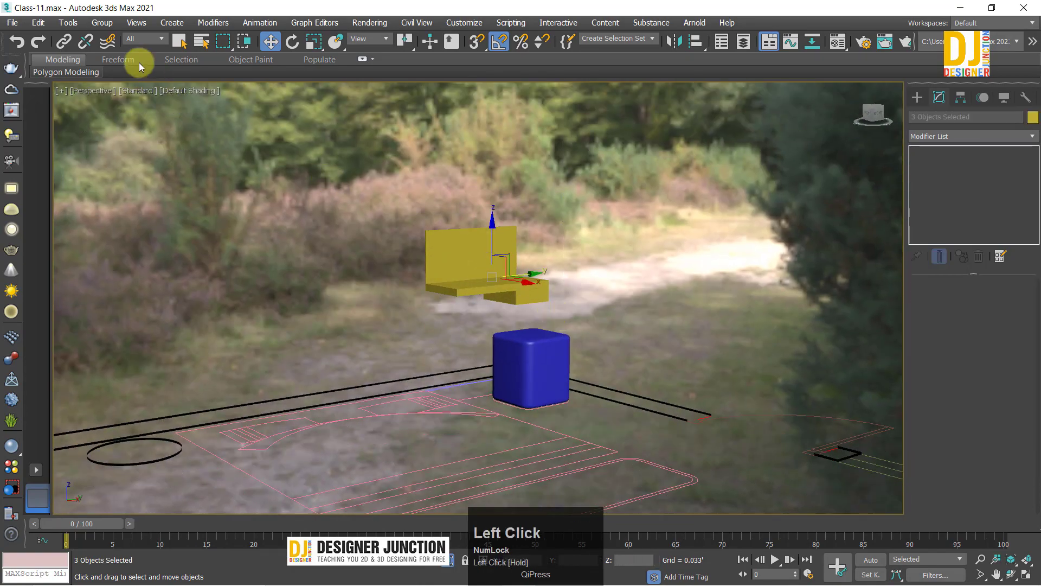
click(102, 22)
click(123, 48)
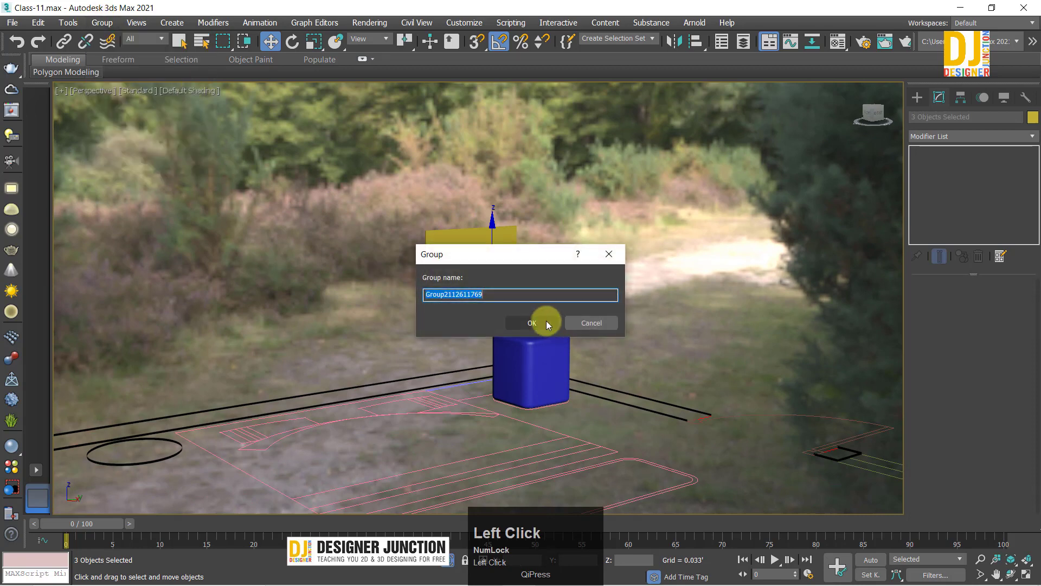
click(546, 320)
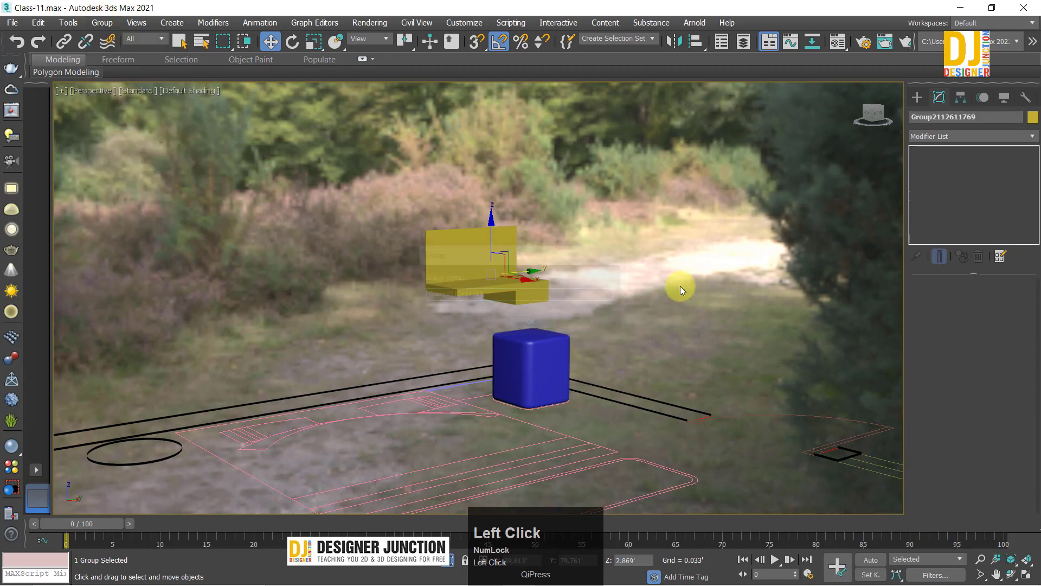
Step: Exit isolation, deselect the group and review the dressing unit and stool within the furnished bedroom
click(449, 561)
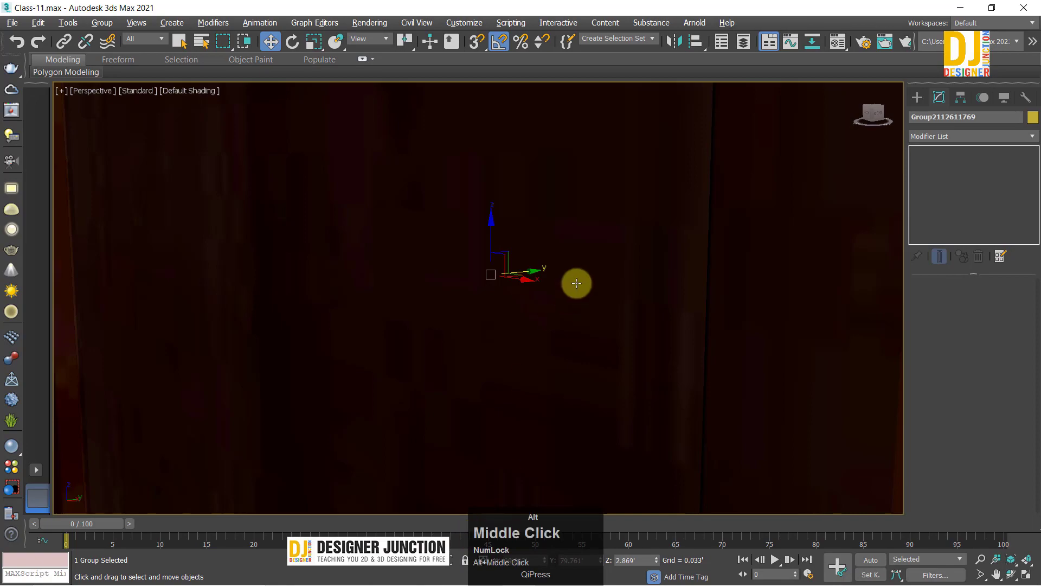
key(z)
alt+middle_drag(577, 283, 586, 232)
ctrl+alt+middle_drag(586, 232, 526, 314)
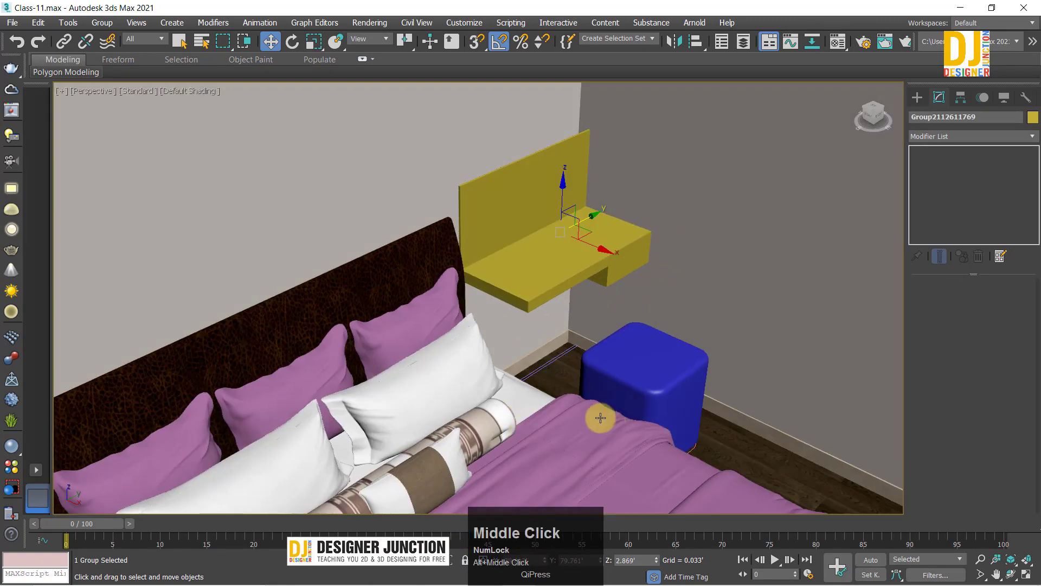
alt+middle_drag(600, 418, 649, 306)
ctrl+alt+middle_drag(625, 217, 415, 325)
alt+middle_drag(494, 293, 477, 275)
scroll(613, 328, up, 3)
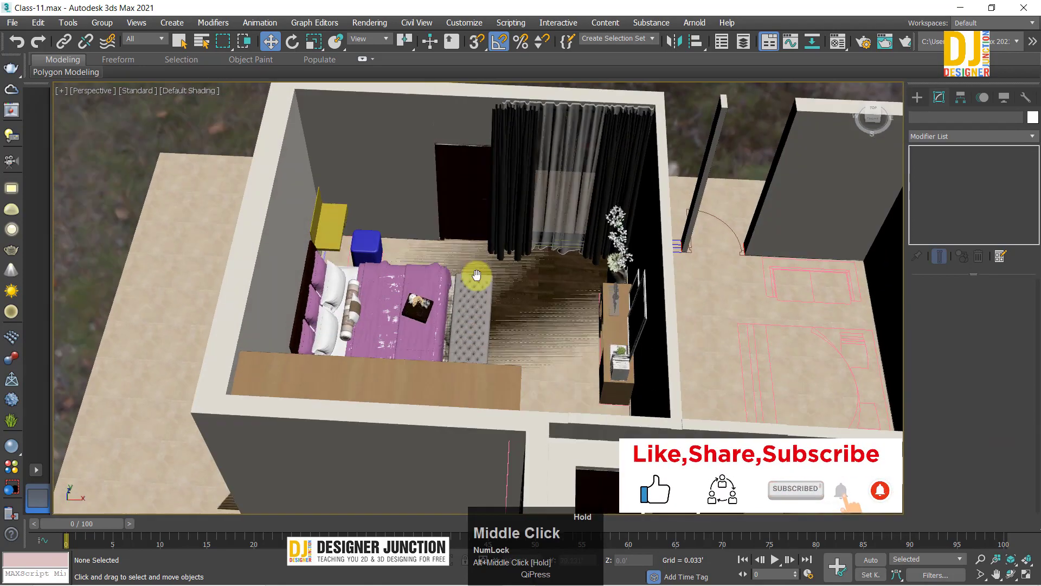